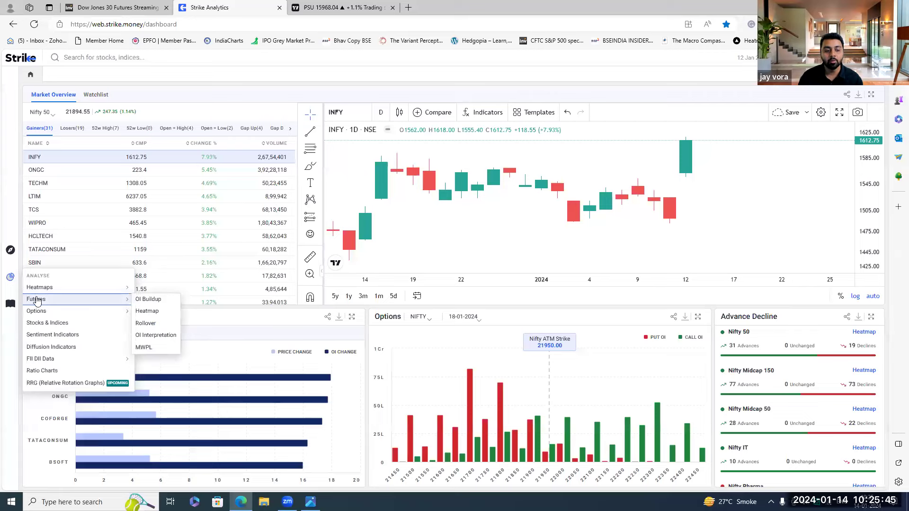
- Open Futures OI Interpretation and zoom the METROPOLIS chart out to several years of history
left_click(156, 335)
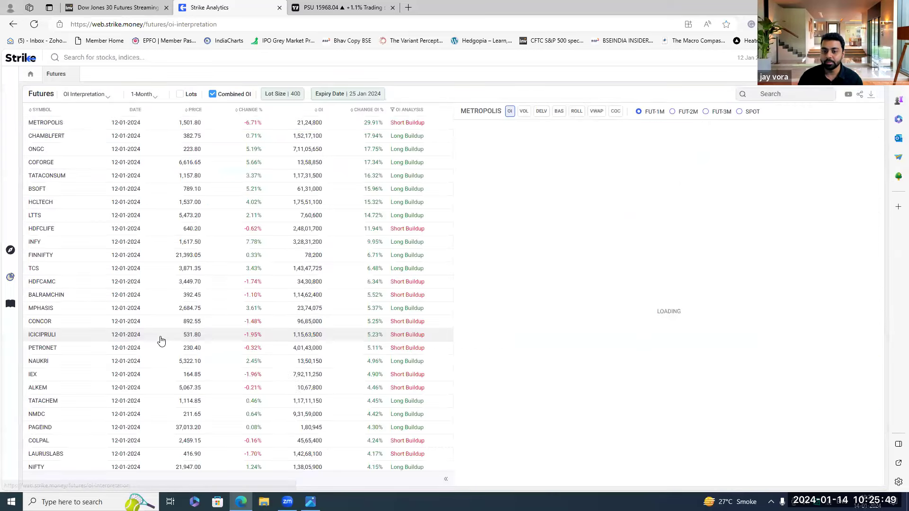
scroll(703, 292, "down", 5)
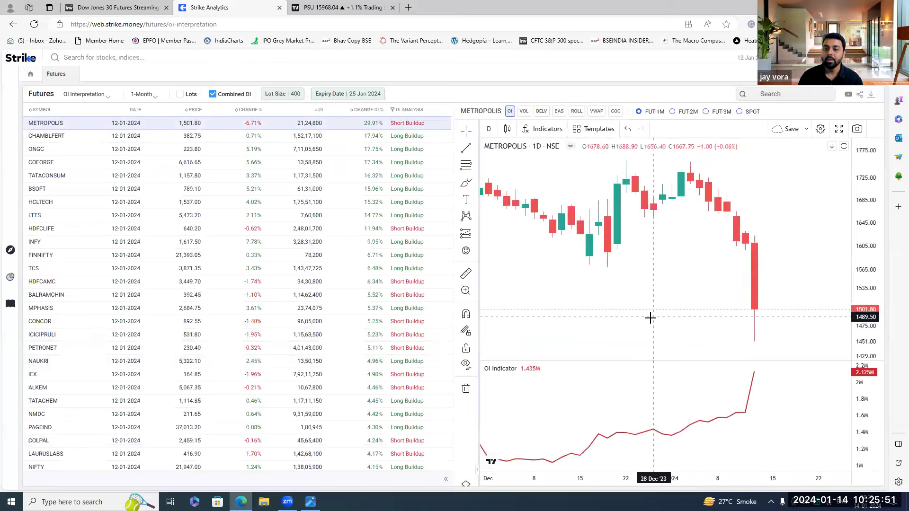
scroll(629, 308, "down", 6)
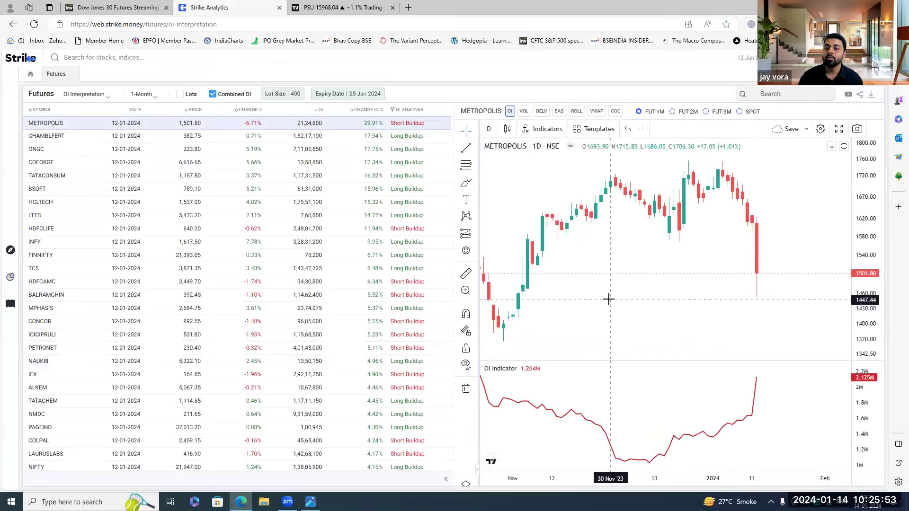
scroll(568, 312, "down", 8)
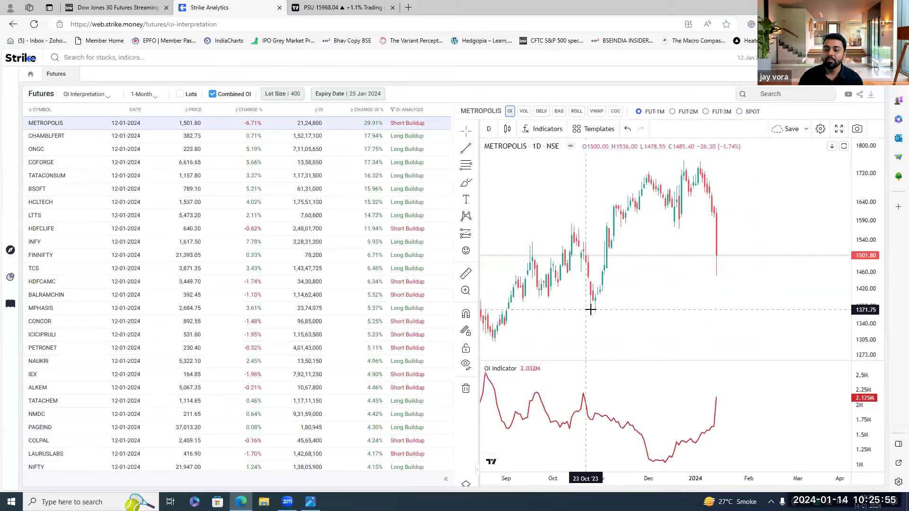
scroll(611, 291, "down", 6)
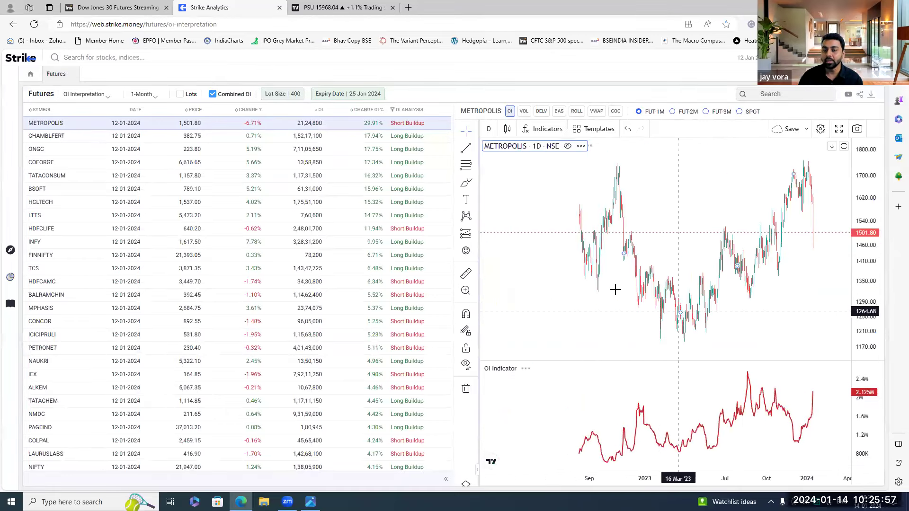
scroll(611, 280, "down", 5)
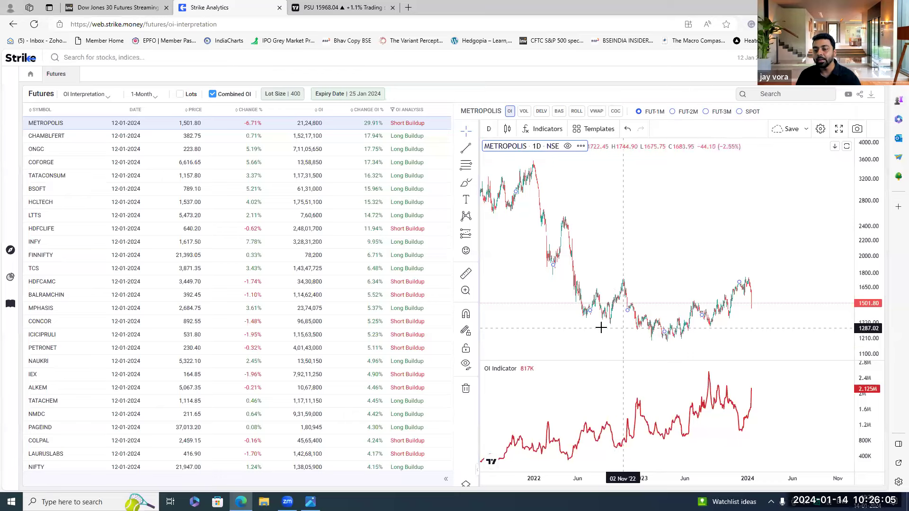
scroll(610, 331, "down", 3)
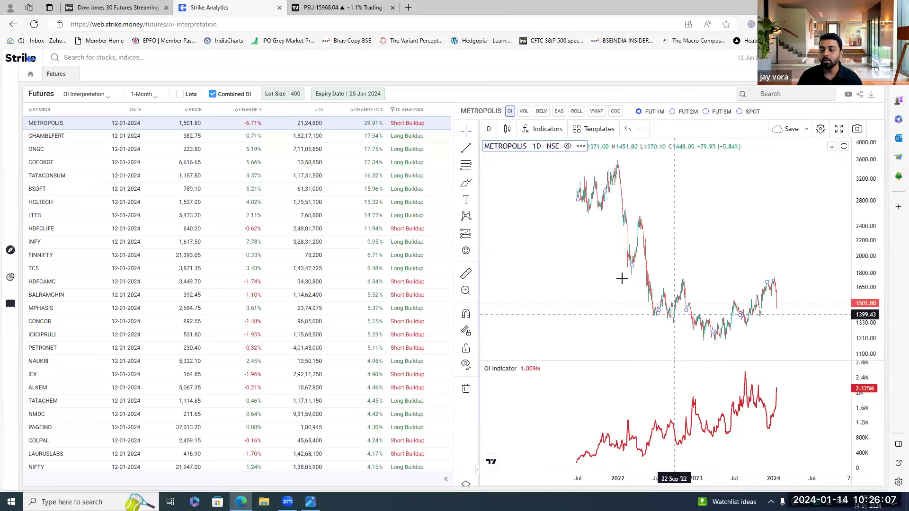
scroll(609, 319, "up", 2)
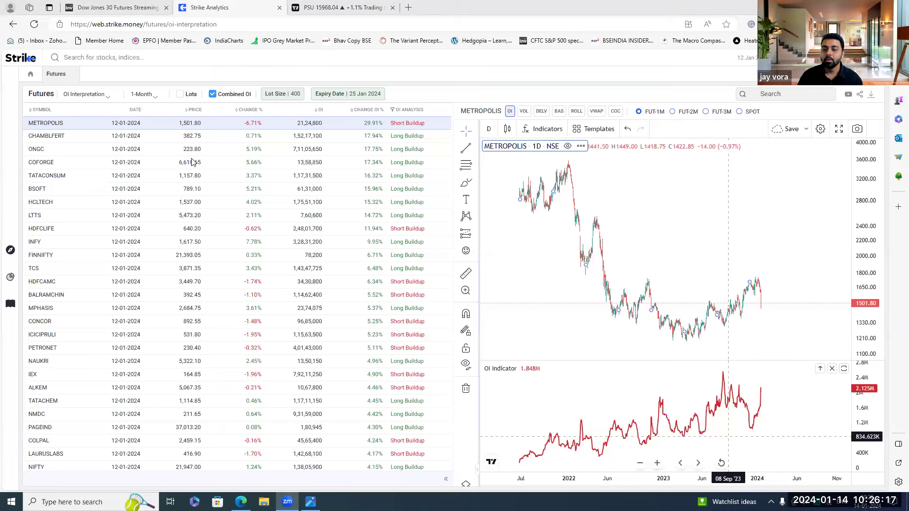
- Show the ONGC futures chart, view it full screen zoomed out, then exit full screen
left_click(47, 152)
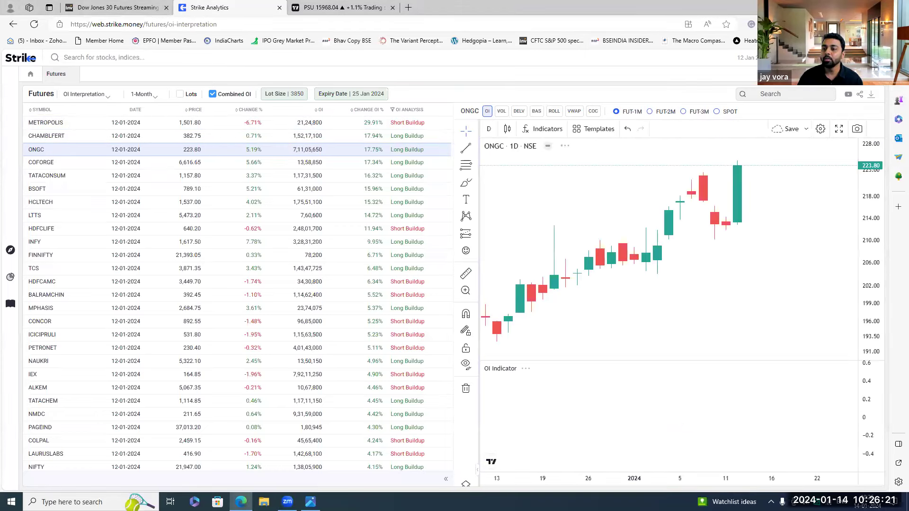
left_click(839, 128)
scroll(478, 331, "down", 5)
scroll(486, 341, "down", 10)
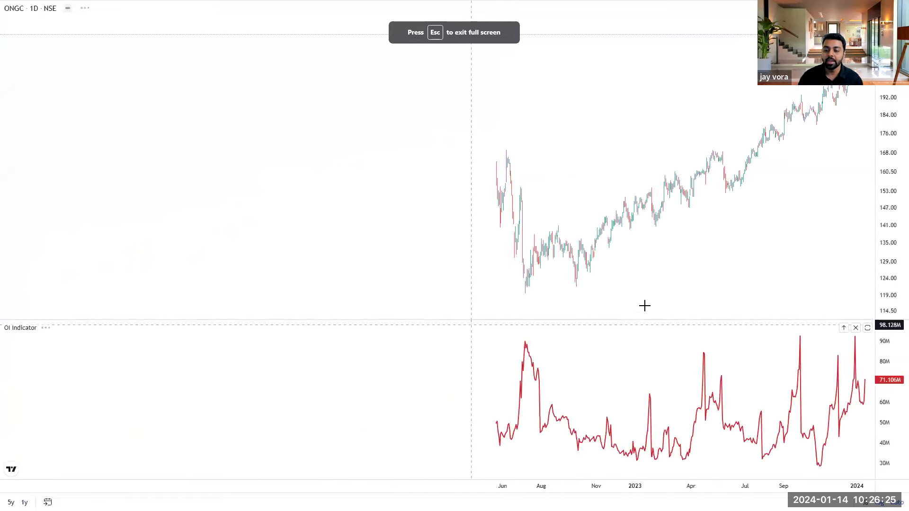
scroll(521, 310, "down", 2)
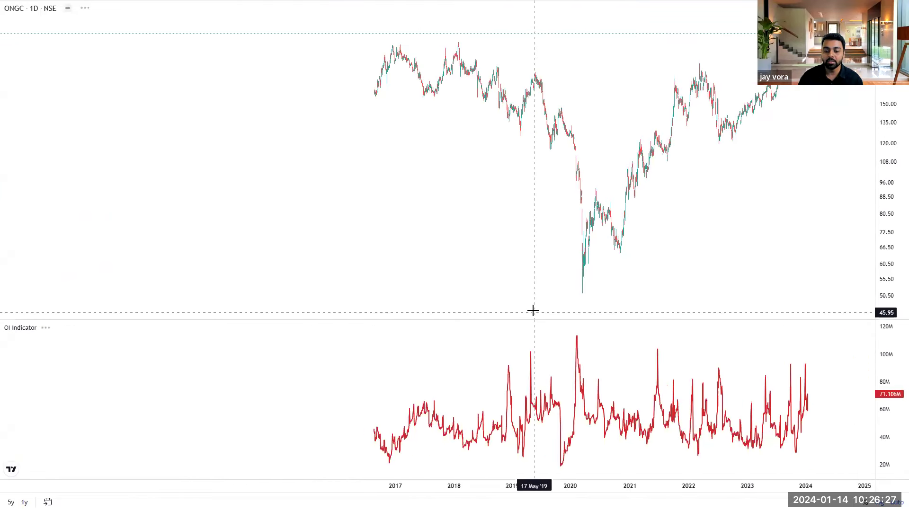
scroll(535, 312, "down", 5)
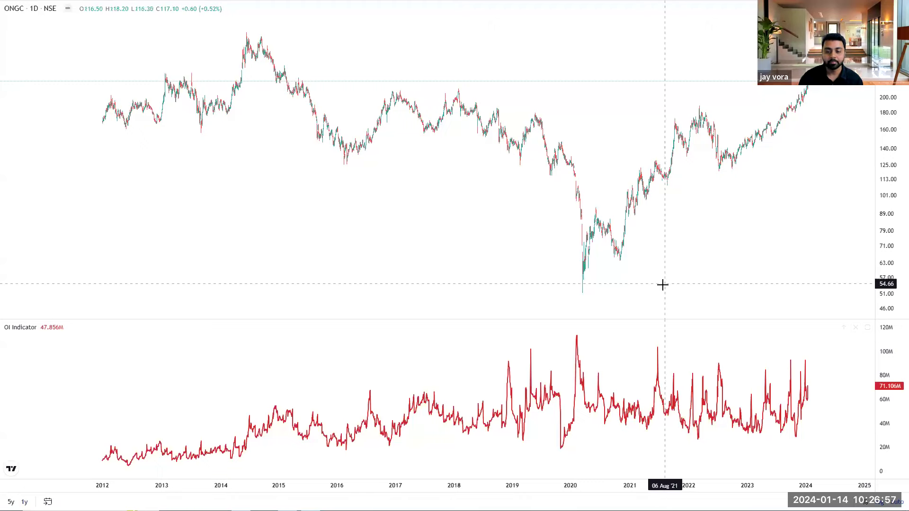
key("Escape")
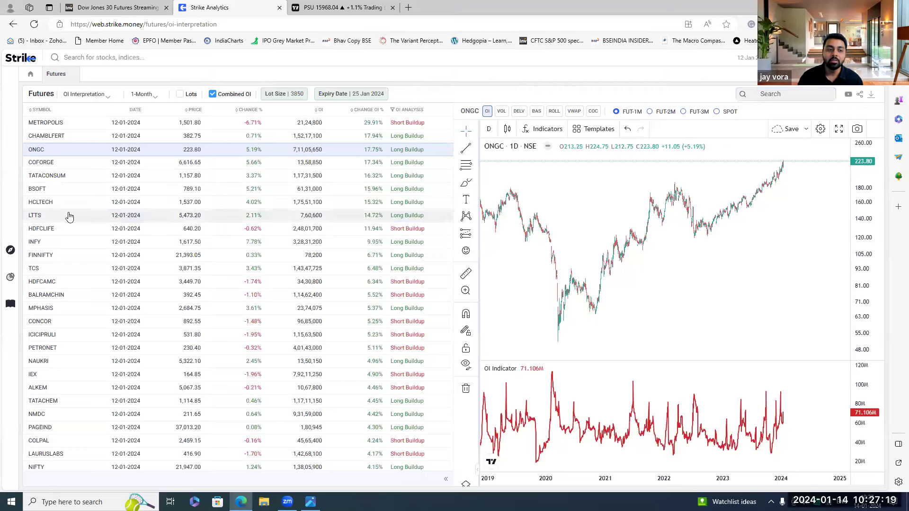
- Filter the futures list to 'gail' and view GAIL's price and OI chart full screen, zoomed out
left_click(783, 94)
type("gail")
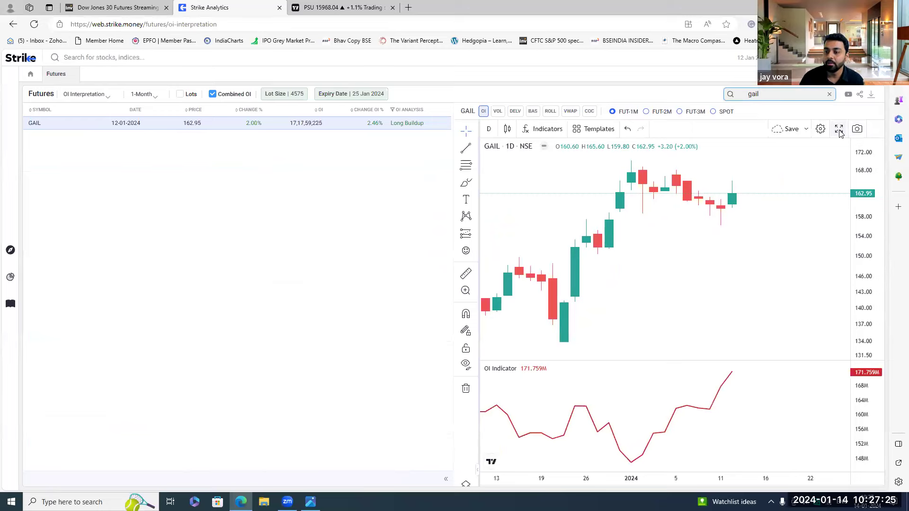
left_click(838, 129)
scroll(665, 456, "down", 10)
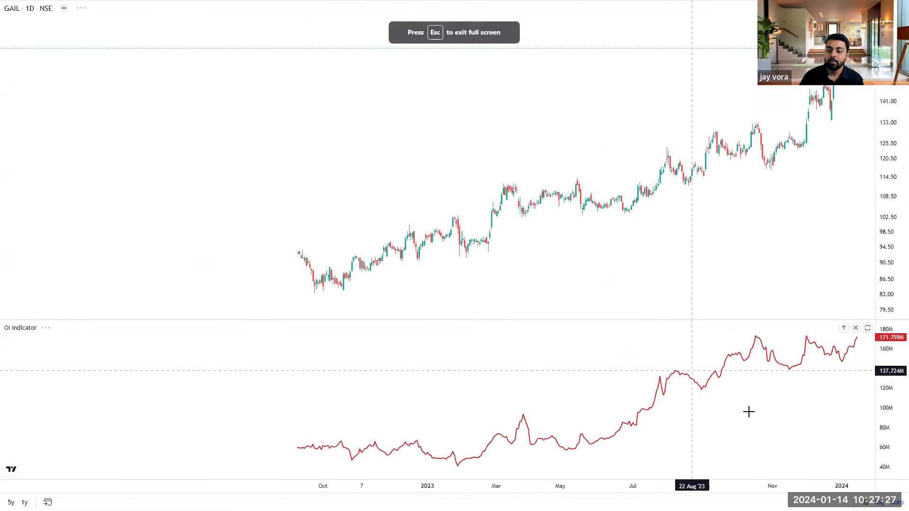
scroll(546, 401, "down", 8)
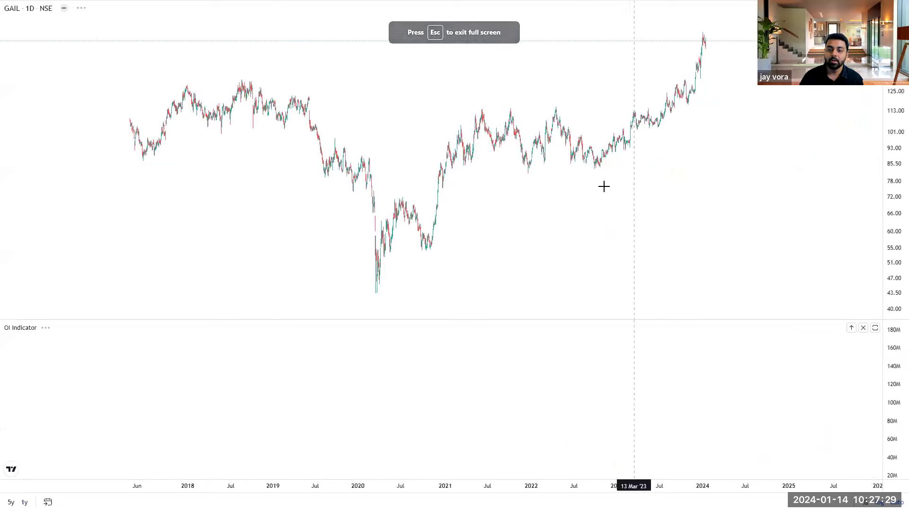
scroll(495, 169, "up", 3)
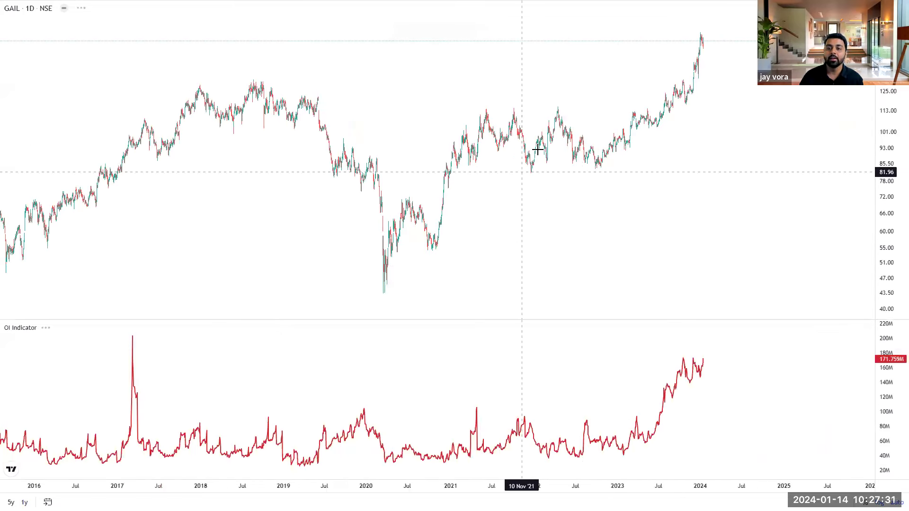
mouse_move(467, 109)
left_mouse_down()
mouse_move(655, 105)
mouse_move(573, 178)
mouse_move(463, 173)
mouse_move(458, 103)
left_mouse_up()
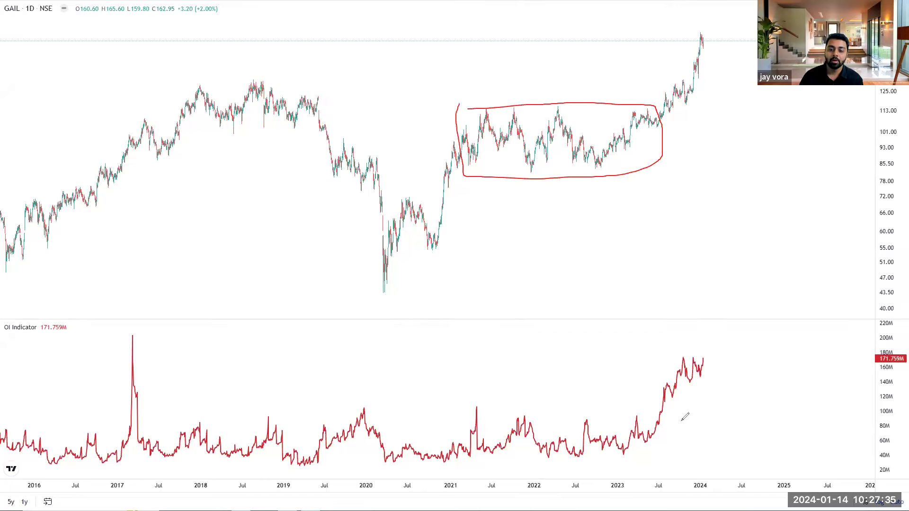
mouse_move(498, 416)
left_mouse_down()
mouse_move(660, 414)
mouse_move(664, 457)
mouse_move(502, 405)
left_mouse_up()
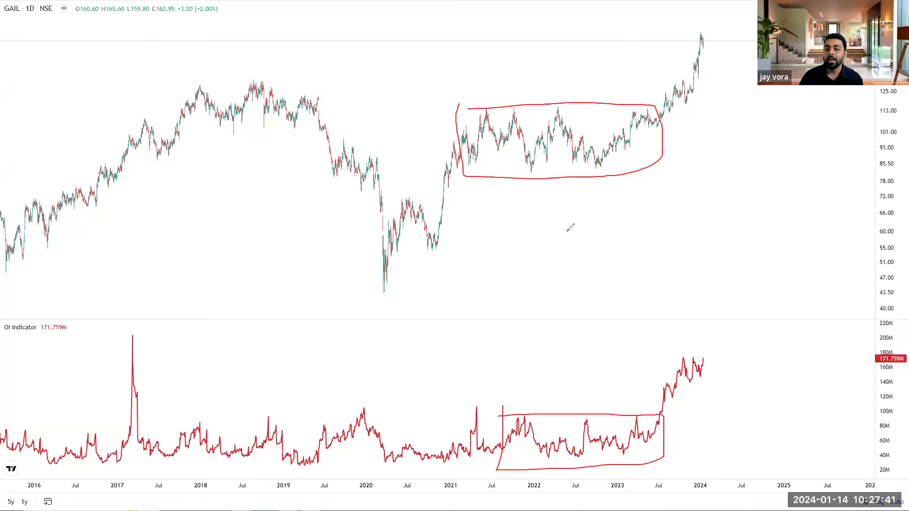
left_click_drag(659, 128, 714, 46)
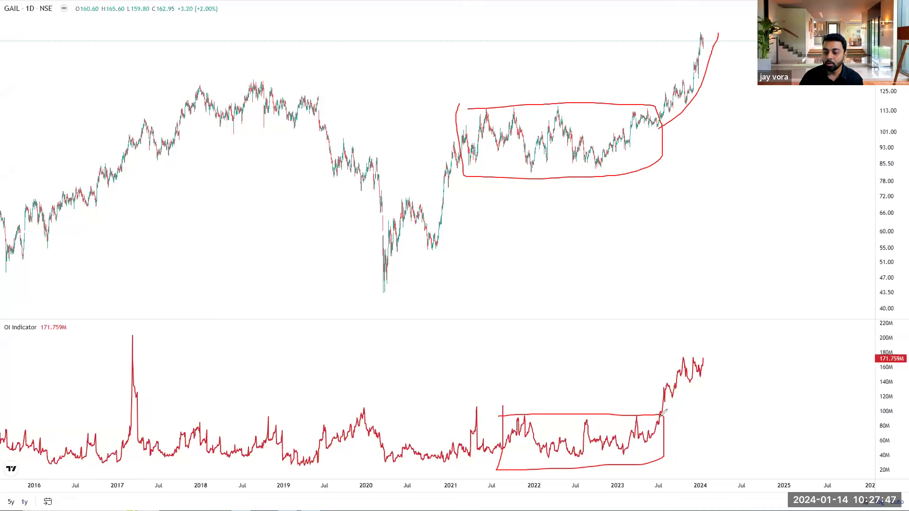
mouse_move(668, 416)
left_mouse_down()
mouse_move(725, 348)
mouse_move(728, 367)
left_mouse_up()
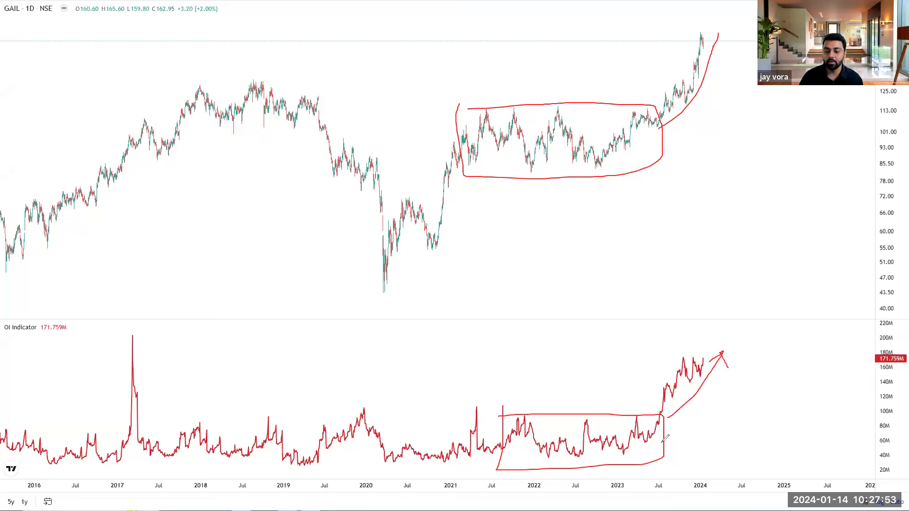
key("e")
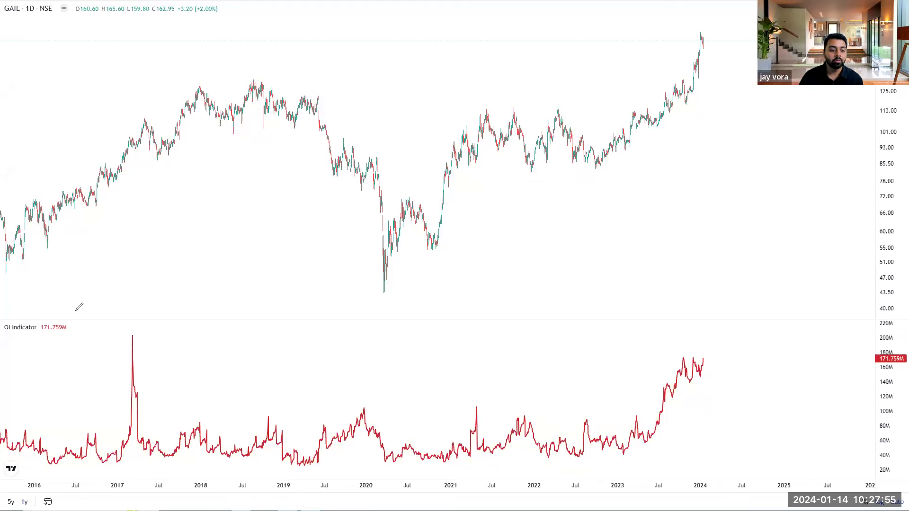
- Zoom the time axis and mark the 2017 OI peak level across the pane, then remove it
scroll(672, 419, "down", 3)
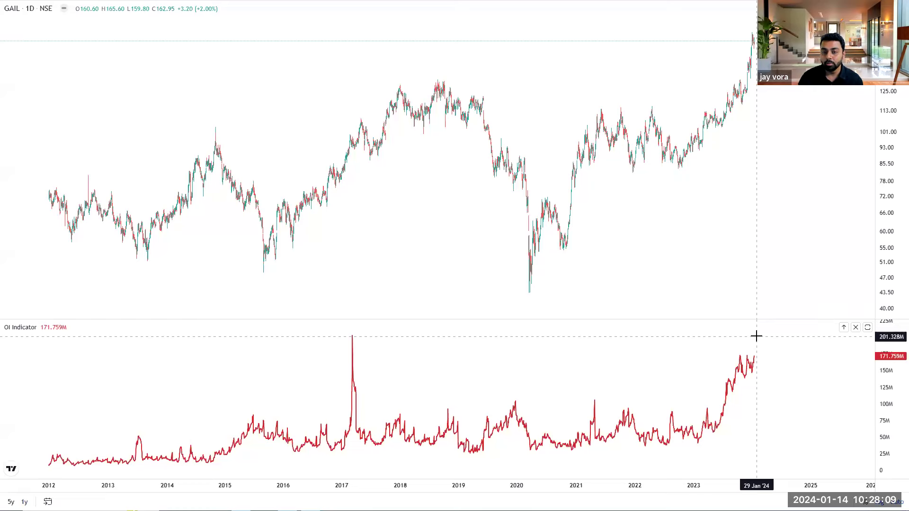
mouse_move(695, 4)
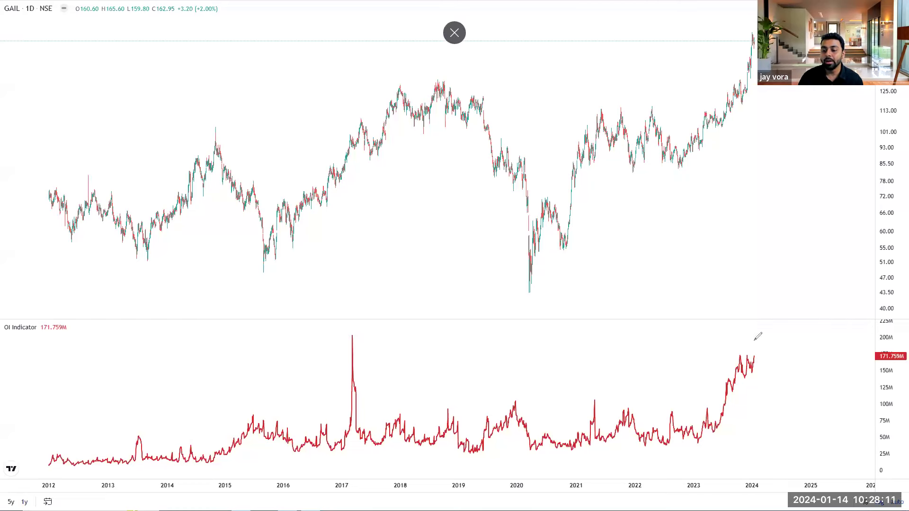
left_click_drag(341, 336, 831, 333)
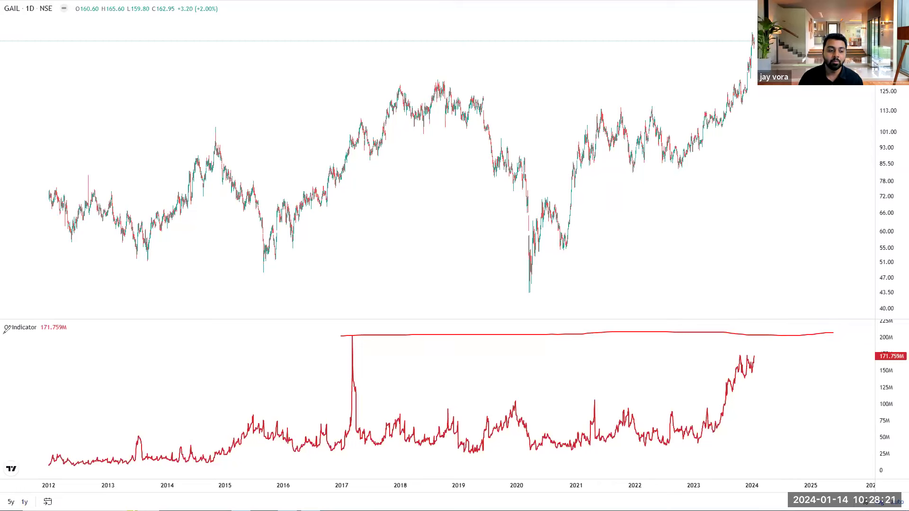
key("Escape")
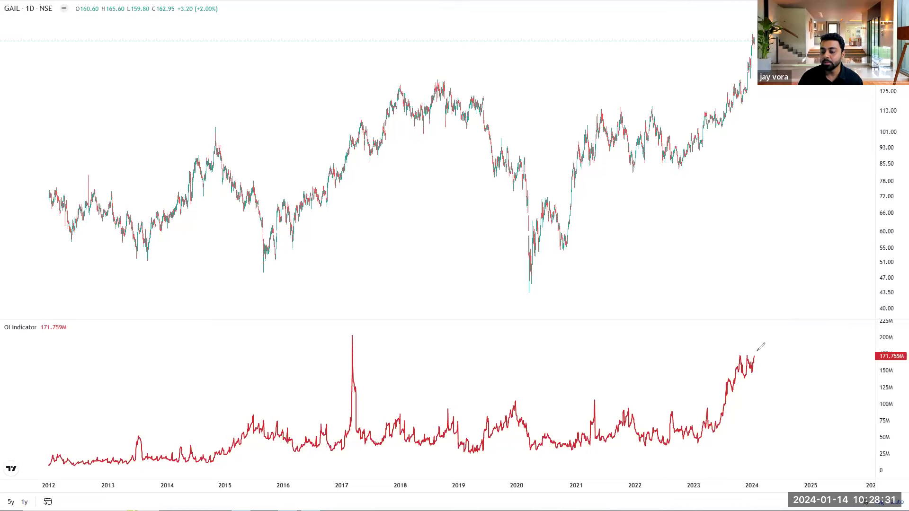
- Sketch a projected OI dip-and-rise path, compare with the 2019–2020 OI rise, then clear the annotations
left_click_drag(756, 353, 767, 377)
left_click_drag(773, 379, 784, 354)
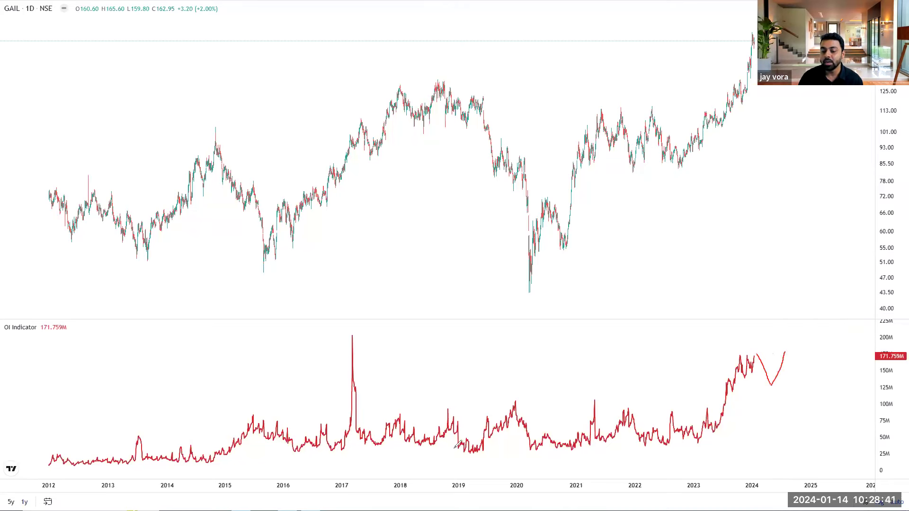
mouse_move(486, 416)
left_mouse_down()
mouse_move(494, 433)
mouse_move(516, 402)
left_mouse_up()
mouse_move(759, 353)
left_mouse_down()
mouse_move(771, 384)
mouse_move(790, 340)
left_mouse_up()
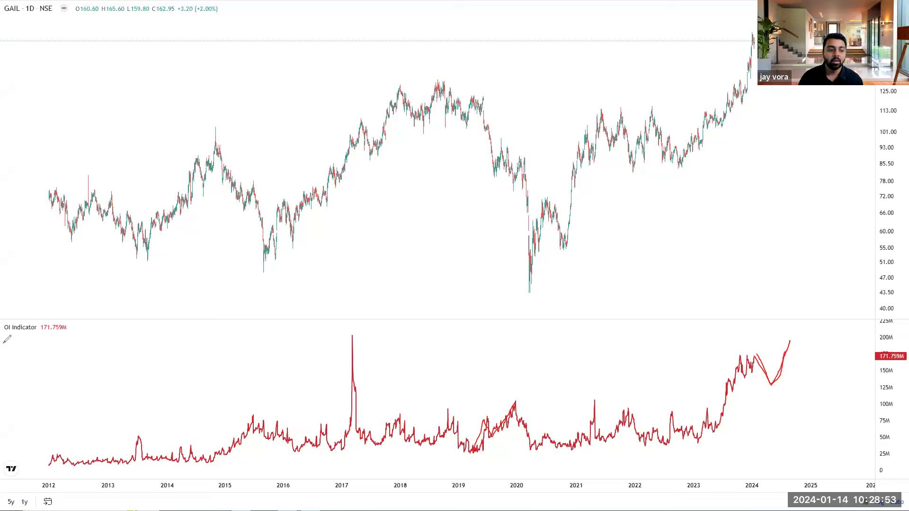
key("Escape")
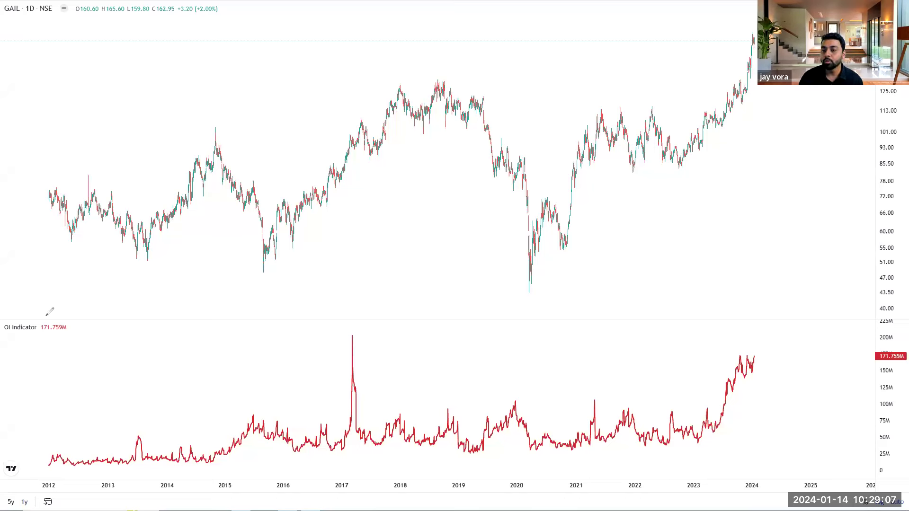
- Zoom back in, shift the price history slightly right, and leave full screen
scroll(686, 188, "up", 2)
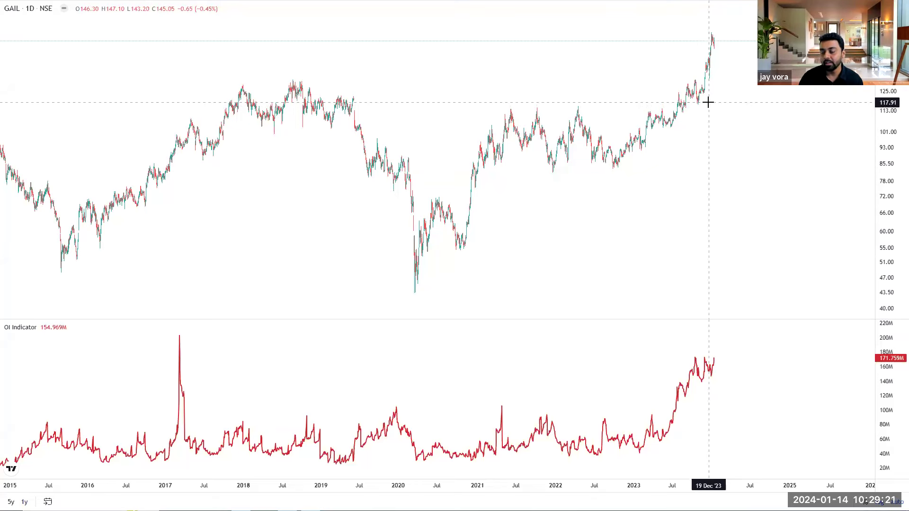
scroll(608, 160, "up", 2)
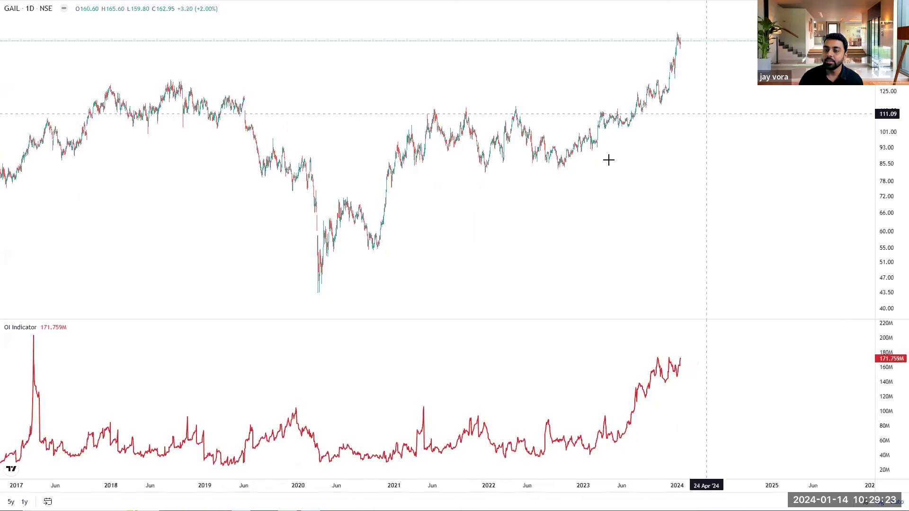
scroll(568, 170, "up", 2)
left_click_drag(621, 158, 641, 159)
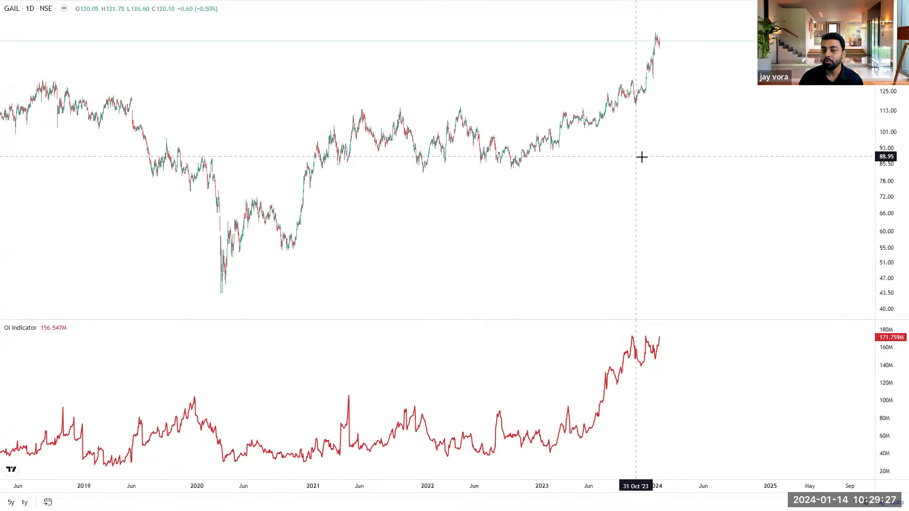
key("Escape")
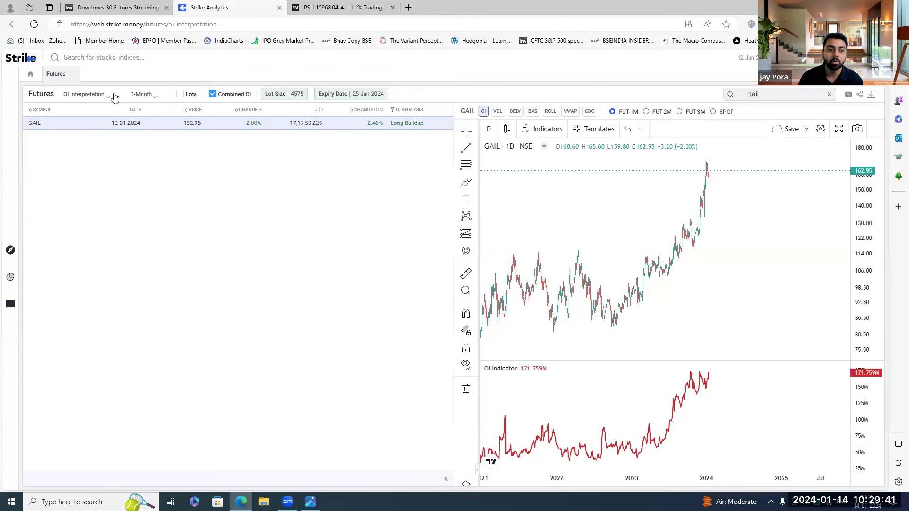
- Search 'gail' and open the GAIL (India) Ltd. charts page
left_click(100, 57)
type("gail")
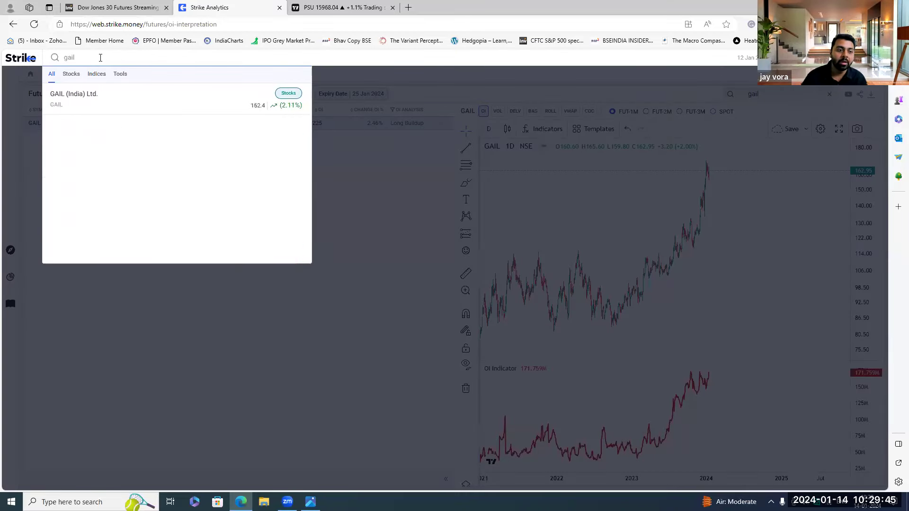
mouse_move(61, 108)
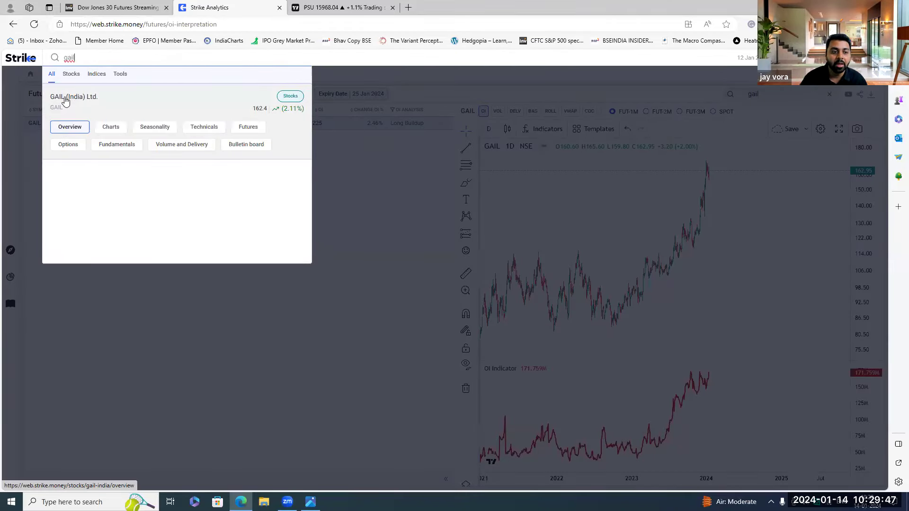
left_click(111, 127)
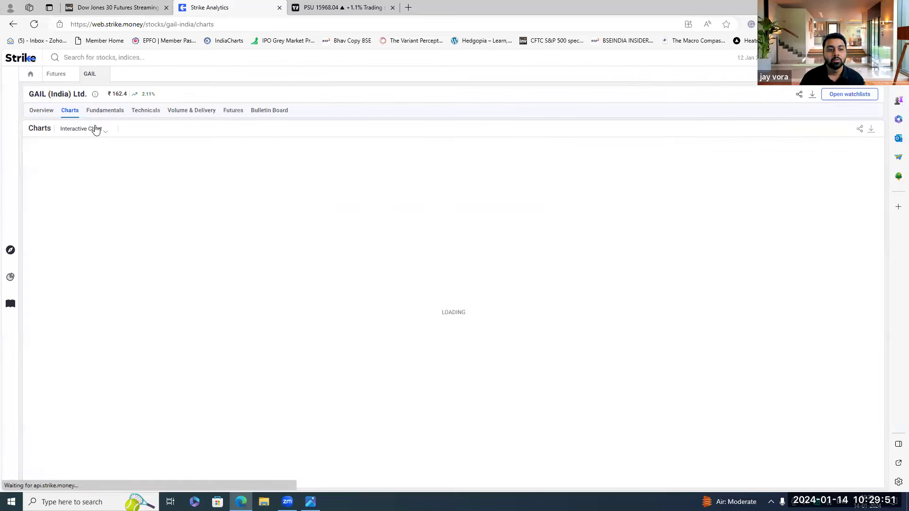
- Switch the chart to Rohit Setup, zoom out the weekly chart, and reload the page
left_click(95, 128)
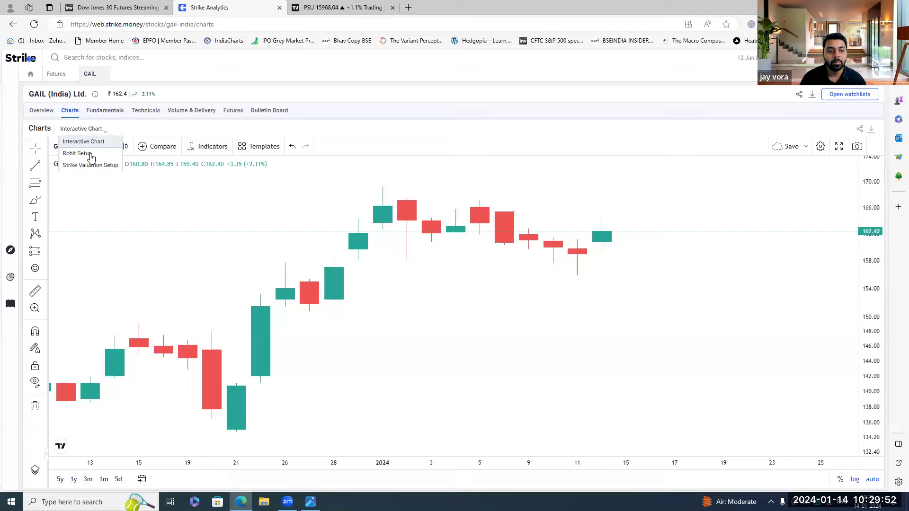
left_click(77, 153)
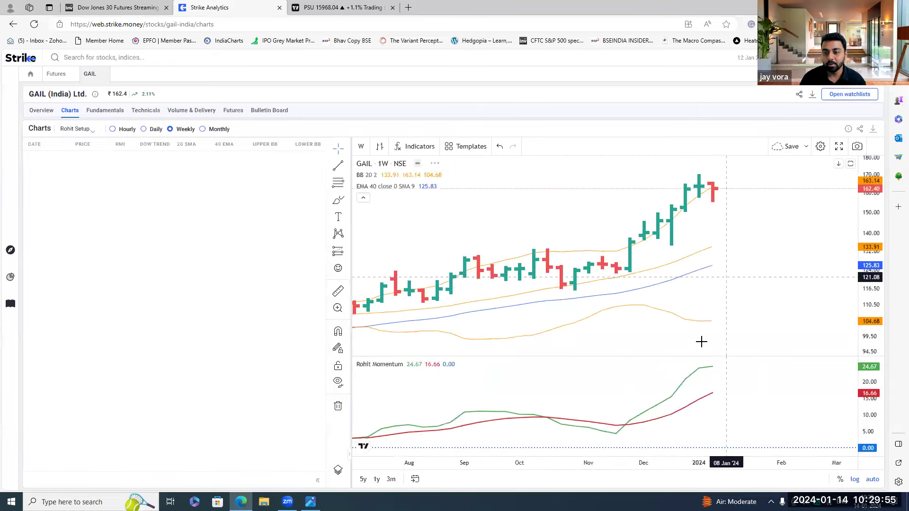
scroll(700, 341, "down", 10)
scroll(782, 414, "down", 5)
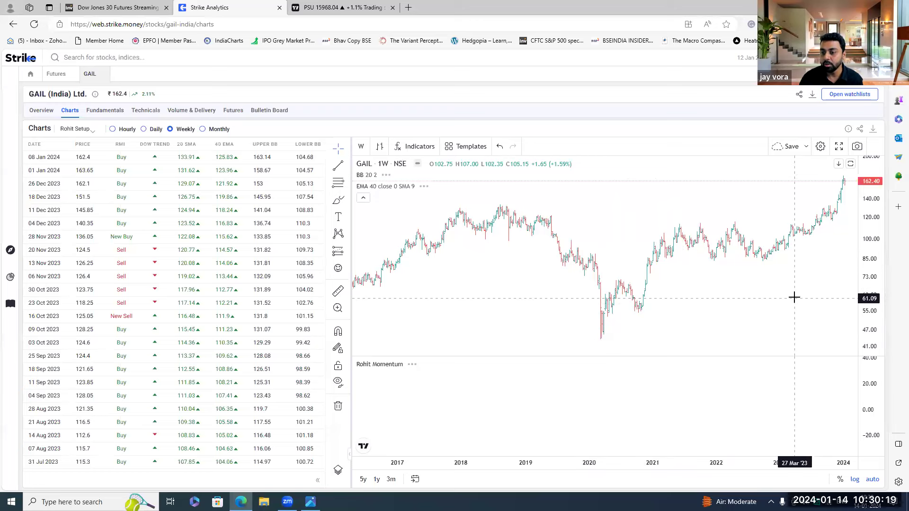
left_click(33, 25)
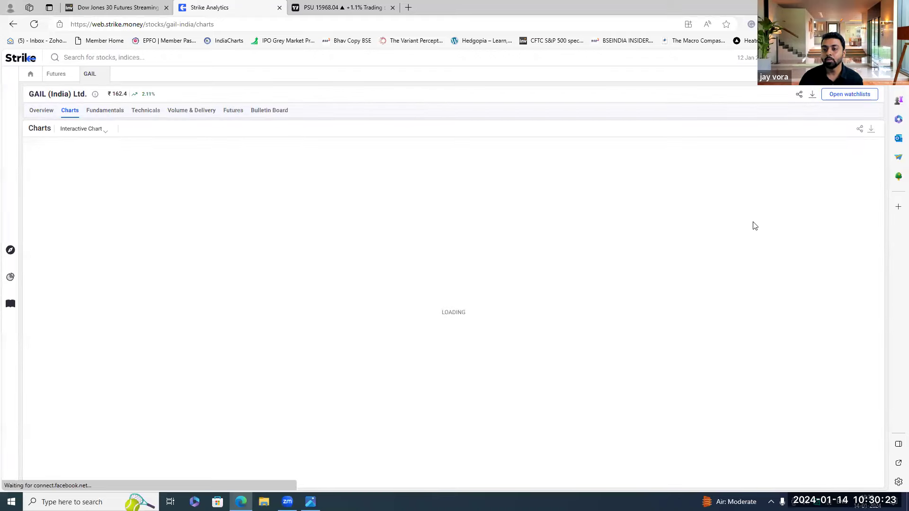
- Reselect the Rohit Setup view and zoom out the chart
left_click(79, 129)
left_click(78, 154)
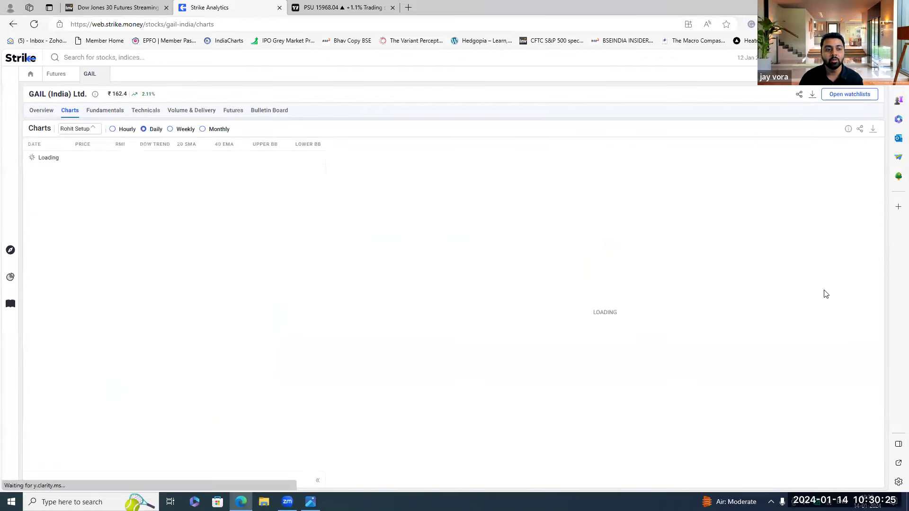
scroll(736, 313, "down", 10)
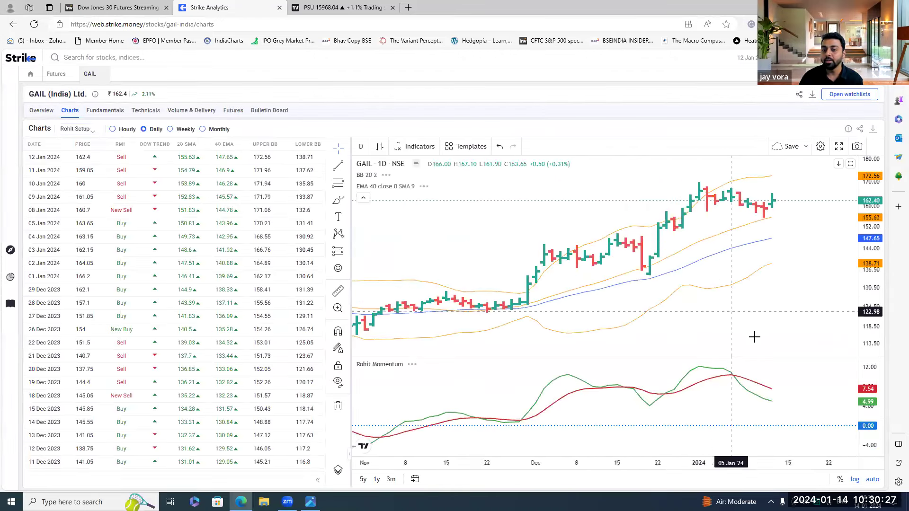
scroll(445, 230, "down", 3)
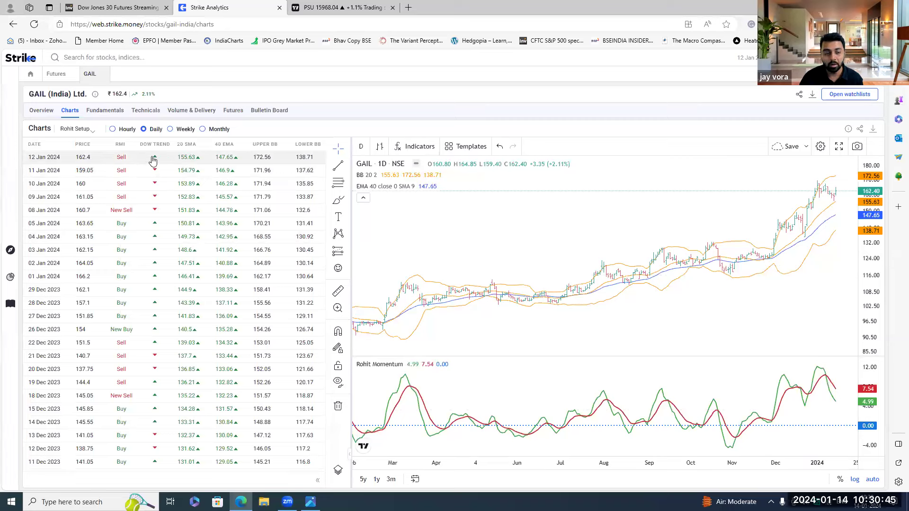
- Toggle the signals between Weekly and Monthly bars, sketch a projected upward path, then clear it
left_click(171, 130)
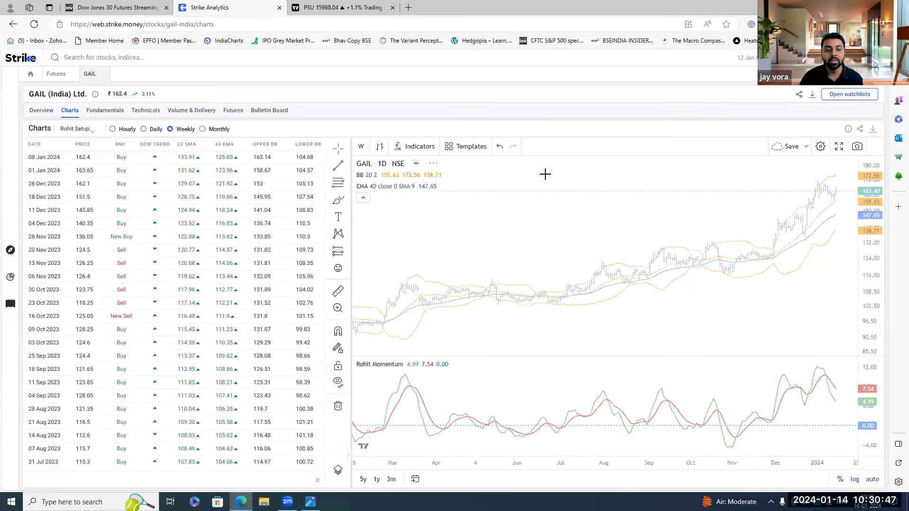
scroll(754, 255, "up", 4)
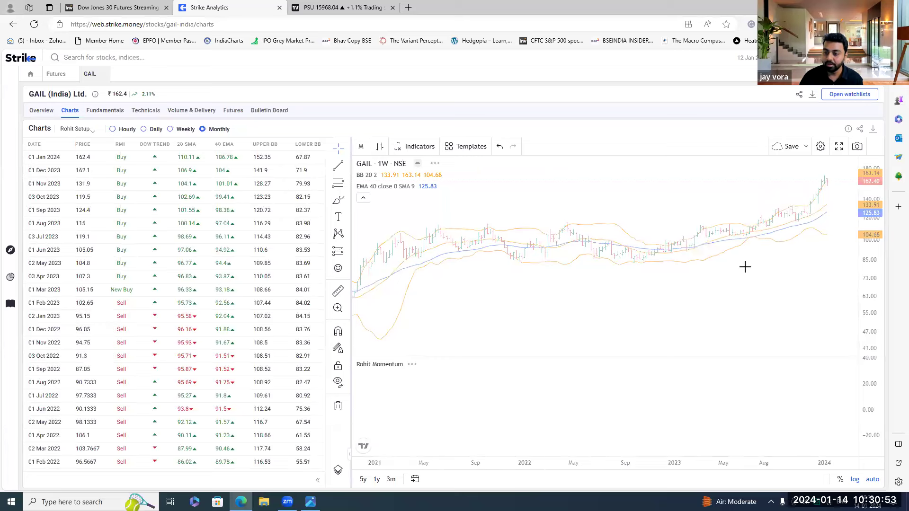
scroll(824, 264, "down", 3)
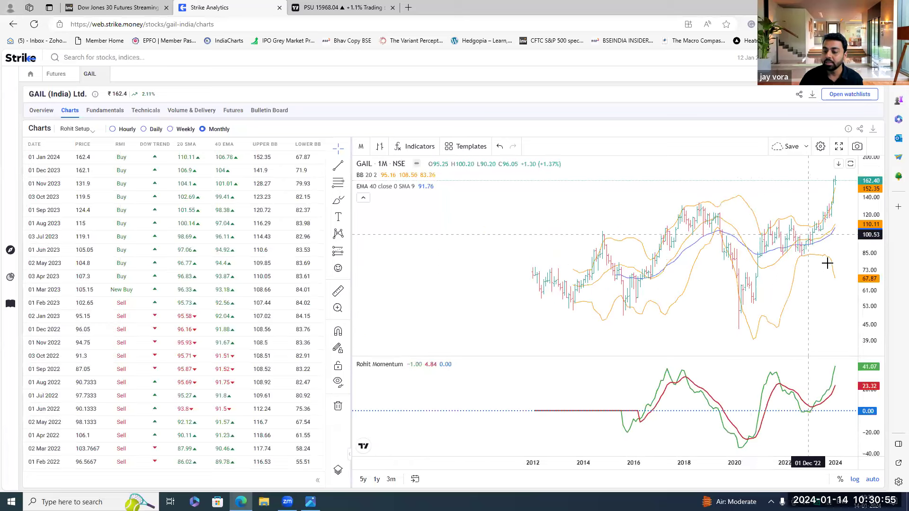
scroll(810, 208, "up", 2)
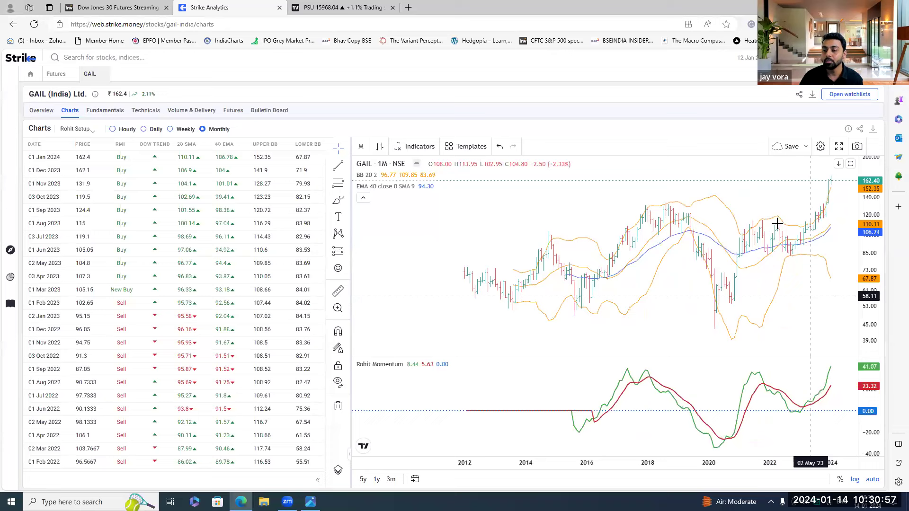
scroll(769, 219, "up", 1)
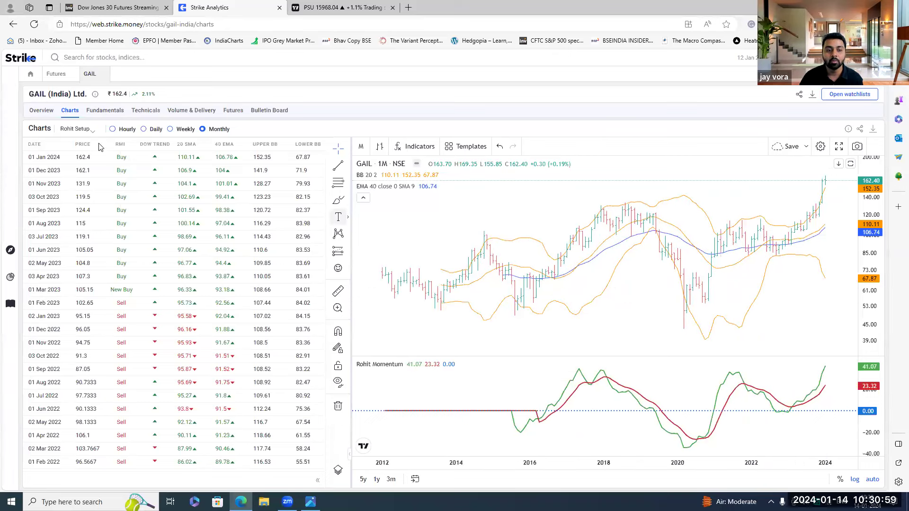
left_click(170, 129)
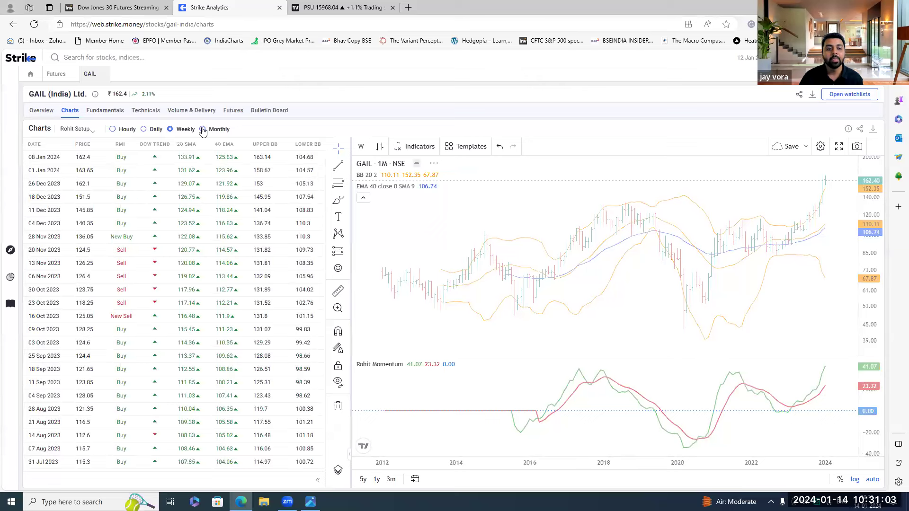
left_click(202, 129)
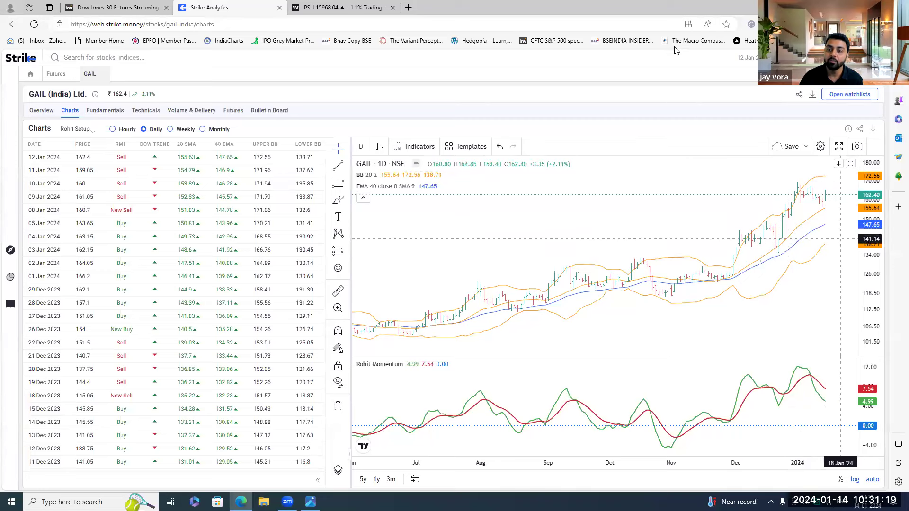
left_click_drag(825, 225, 856, 152)
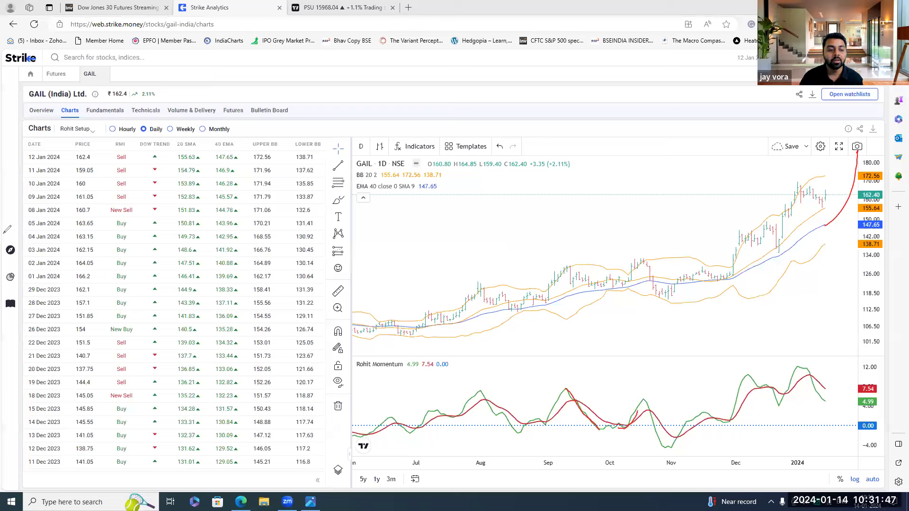
key("Escape")
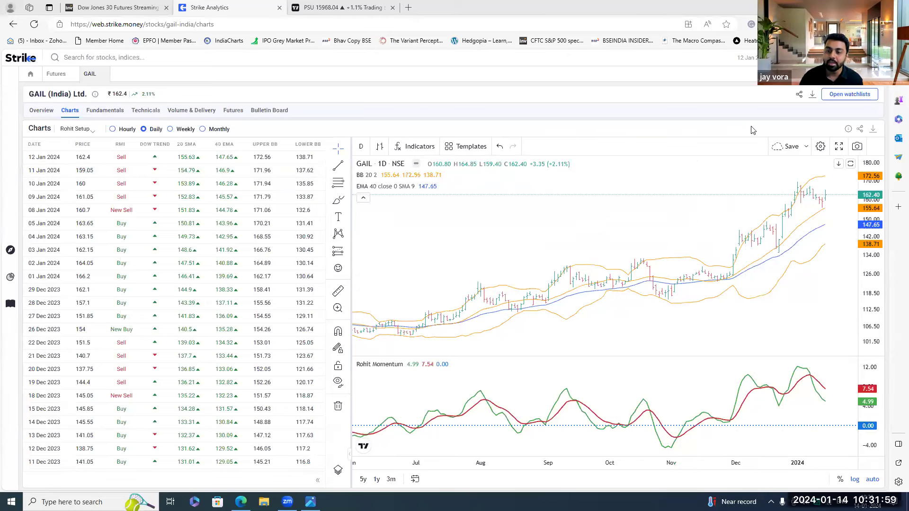
- Switch the signals to Hourly, then back to Daily, and return to the Futures OI Buildup page
left_click(122, 129)
scroll(584, 414, "down", 3)
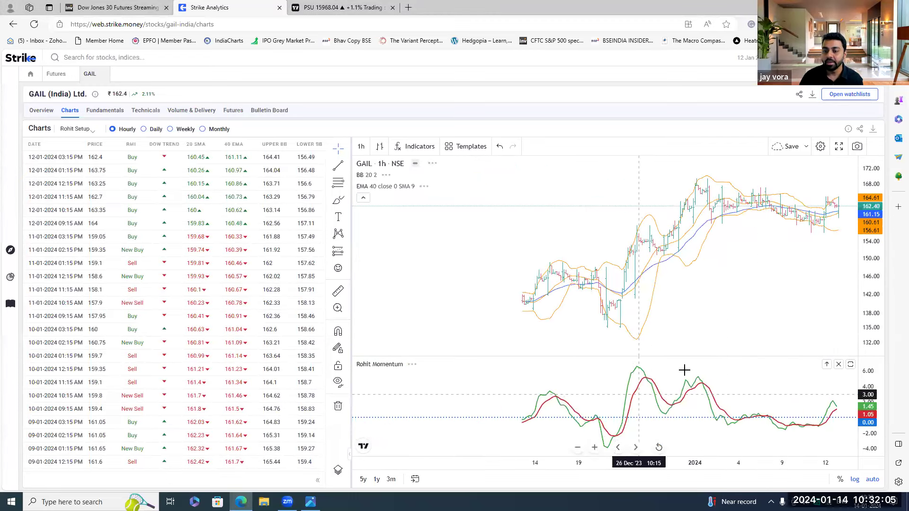
scroll(615, 369, "up", 3)
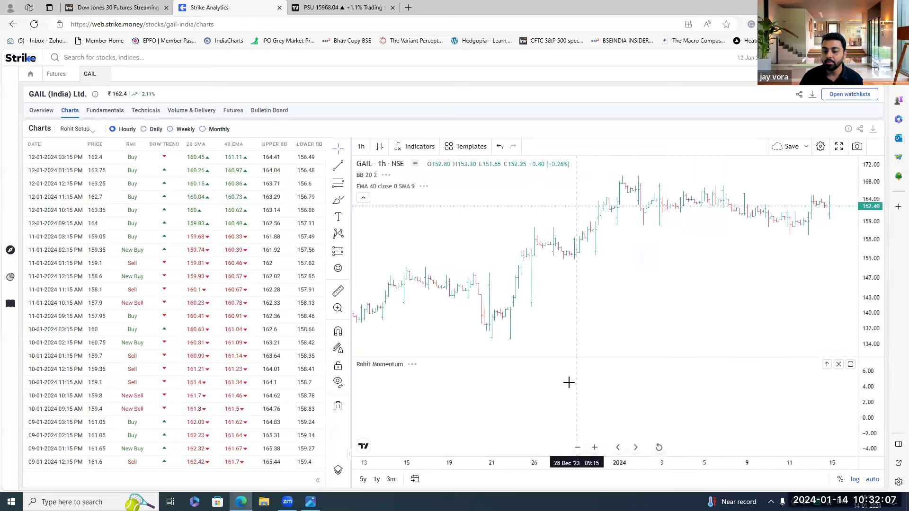
left_click(144, 130)
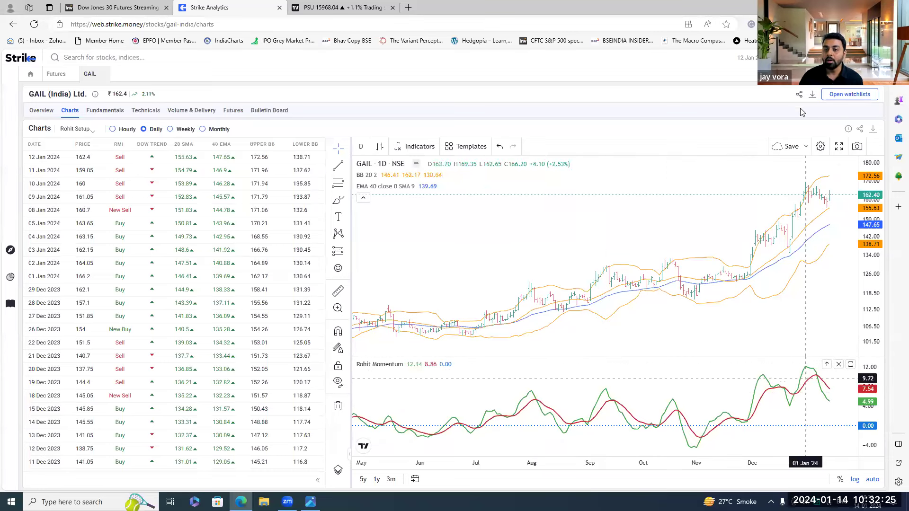
key("alt+Left")
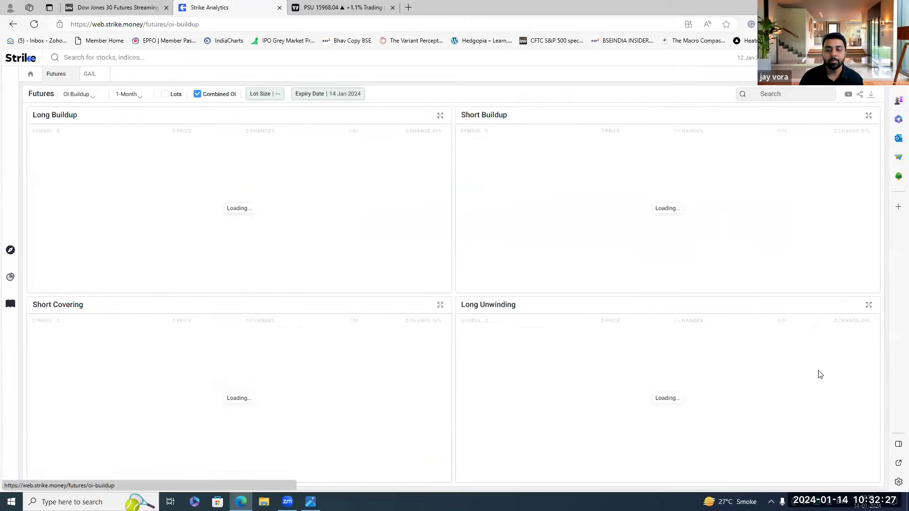
- Switch to OI Interpretation, search 'gail', and view its chart full screen zoomed out
left_click(80, 94)
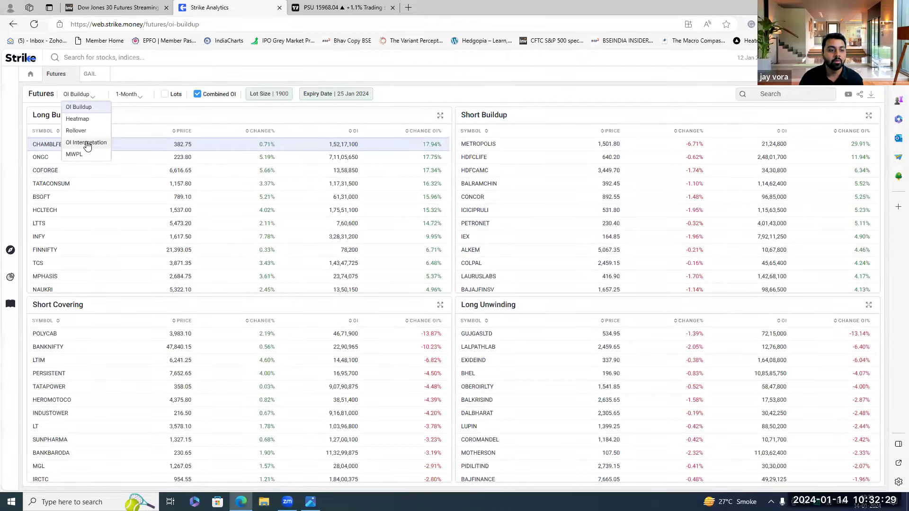
left_click(85, 142)
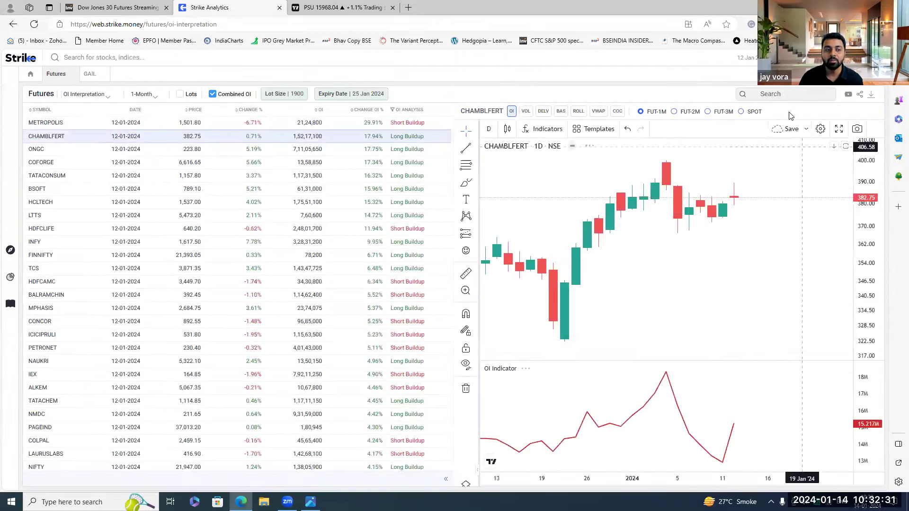
type("gail")
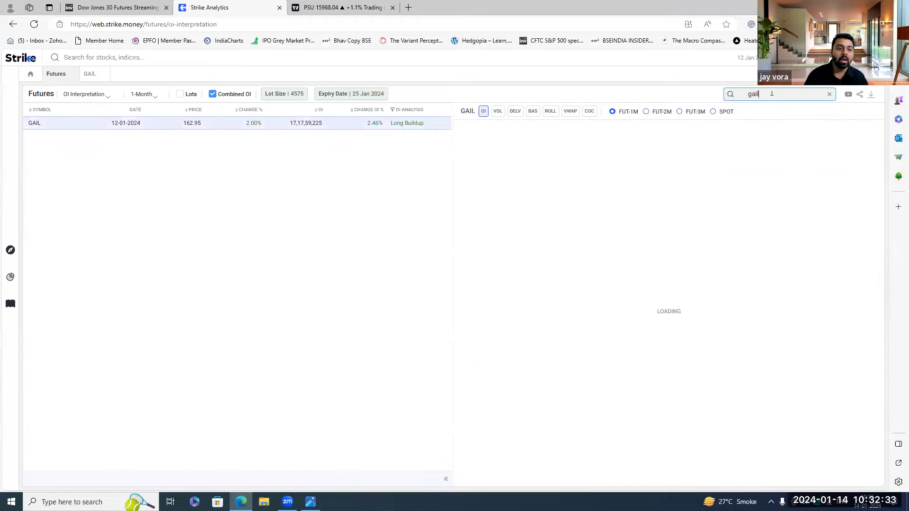
scroll(748, 331, "down", 10)
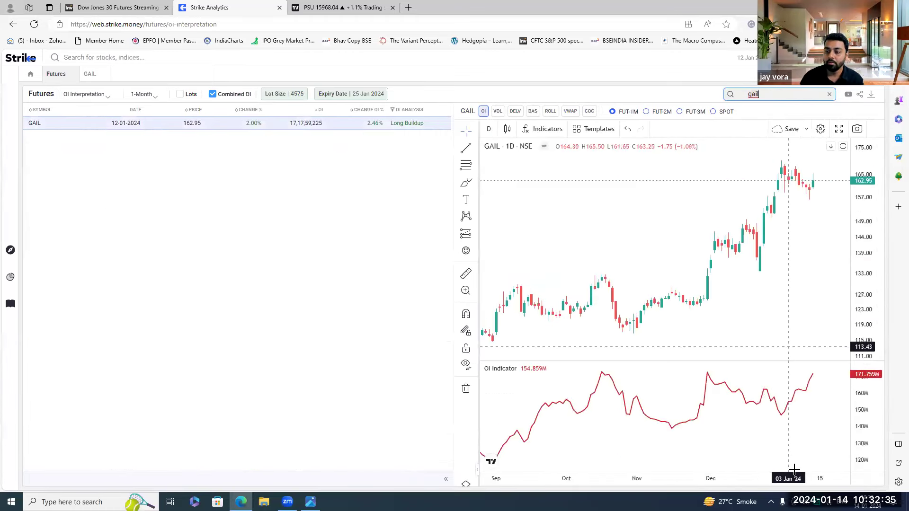
left_click(839, 129)
scroll(696, 414, "down", 3)
scroll(696, 414, "down", 10)
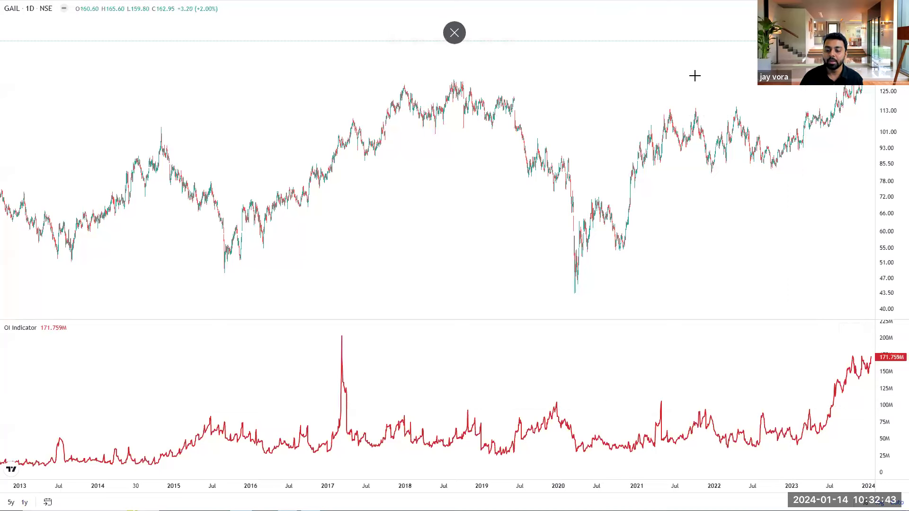
- Draw and remove an OI trend line, then sketch and undo a projected OI path beyond 2024
left_click_drag(548, 401, 837, 407)
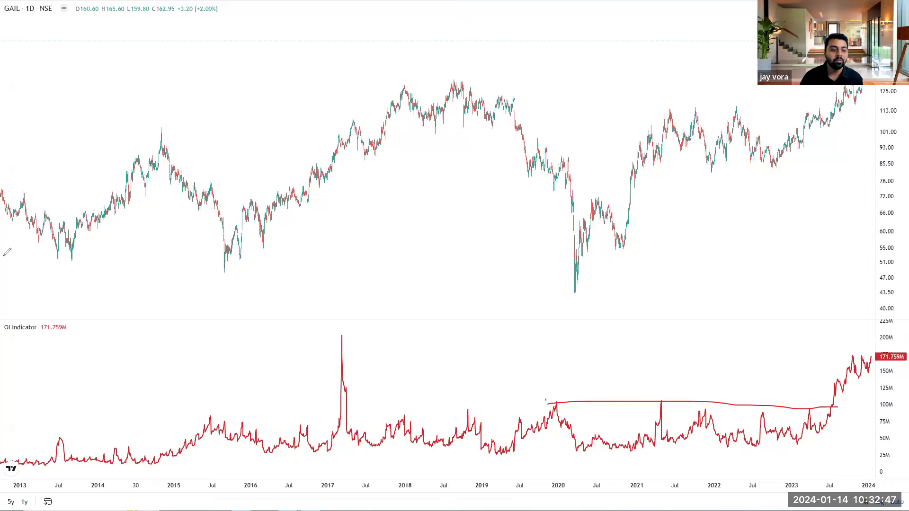
key("Escape")
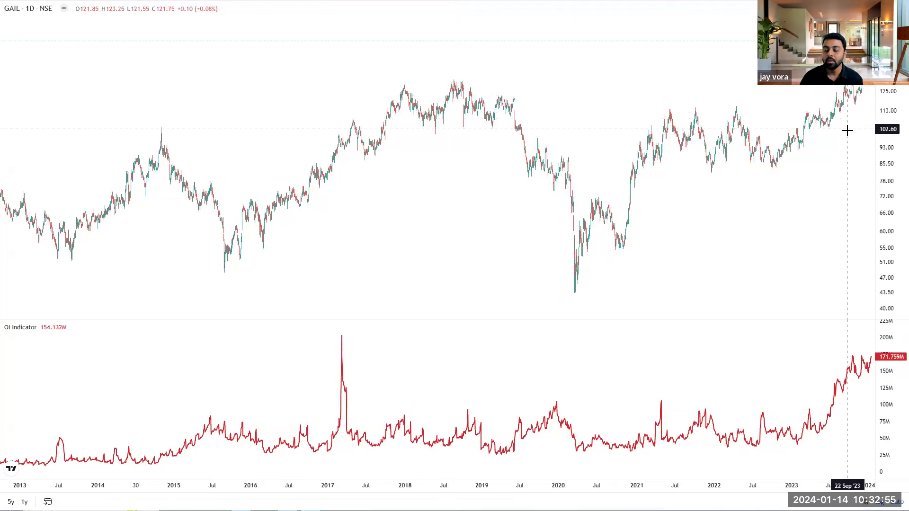
scroll(786, 161, "up", 2)
scroll(792, 150, "up", 1)
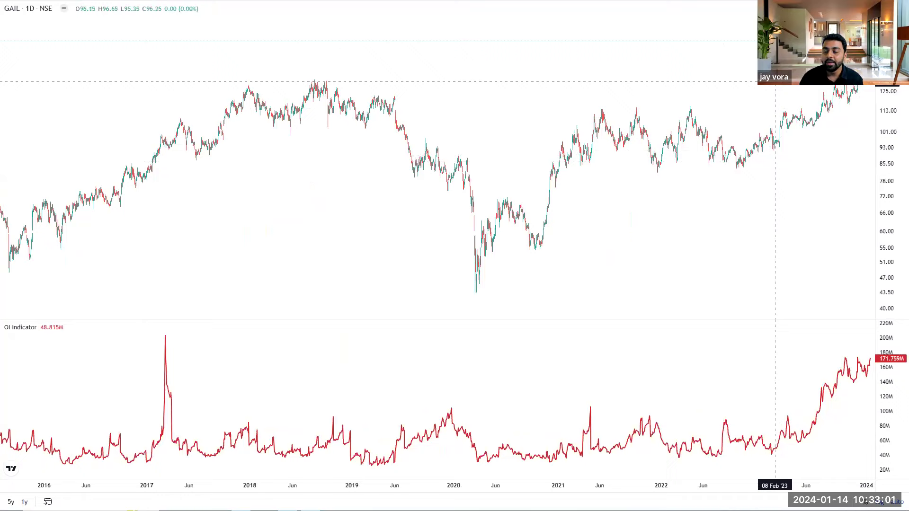
scroll(615, 254, "right", 5)
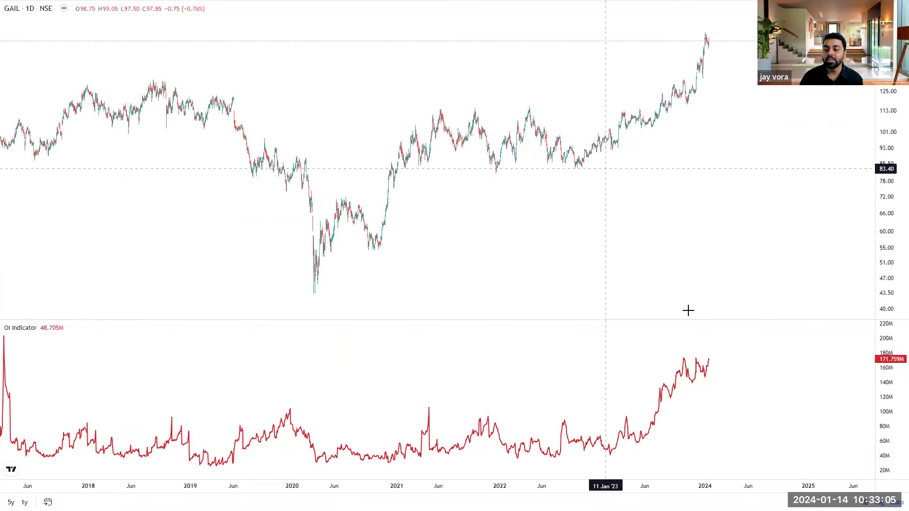
mouse_move(716, 357)
left_mouse_down()
mouse_move(733, 403)
mouse_move(746, 392)
mouse_move(756, 322)
mouse_move(767, 357)
mouse_move(778, 334)
left_mouse_up()
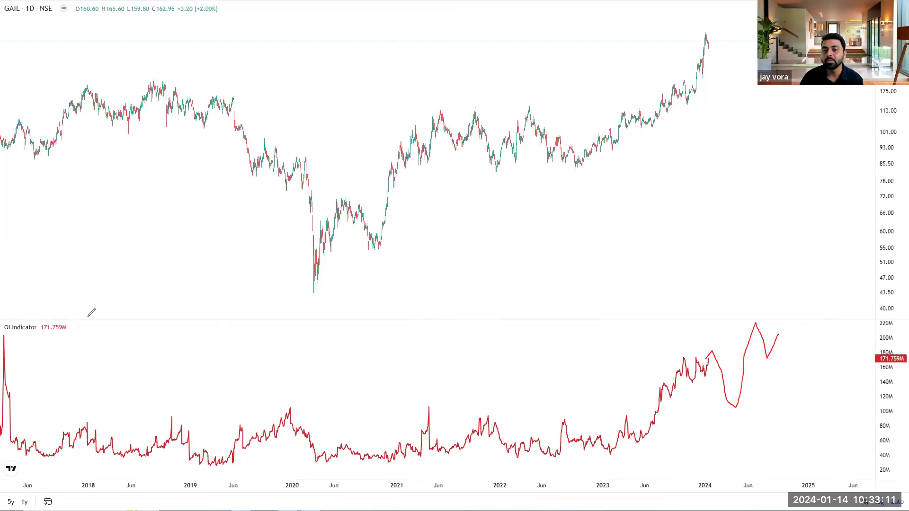
key("ctrl+z")
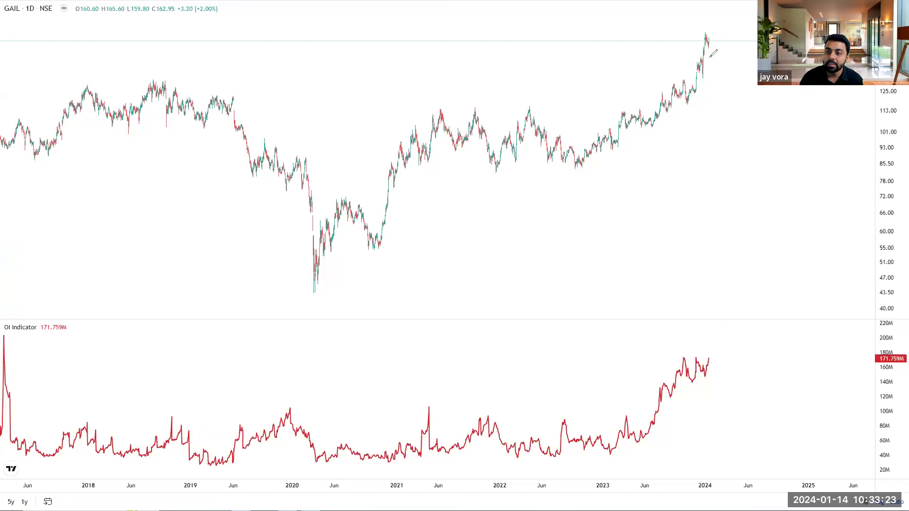
- Sketch OI peaking near 200M then dropping toward 100M, plus price dip-and-rebound projections, then clear them
mouse_move(709, 360)
left_mouse_down()
mouse_move(716, 333)
mouse_move(729, 337)
mouse_move(720, 332)
left_mouse_up()
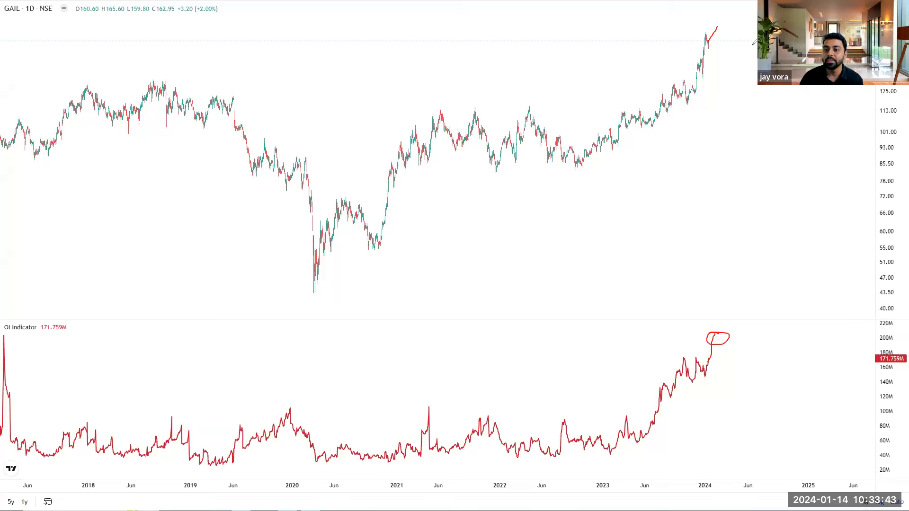
left_click_drag(720, 46, 736, 60)
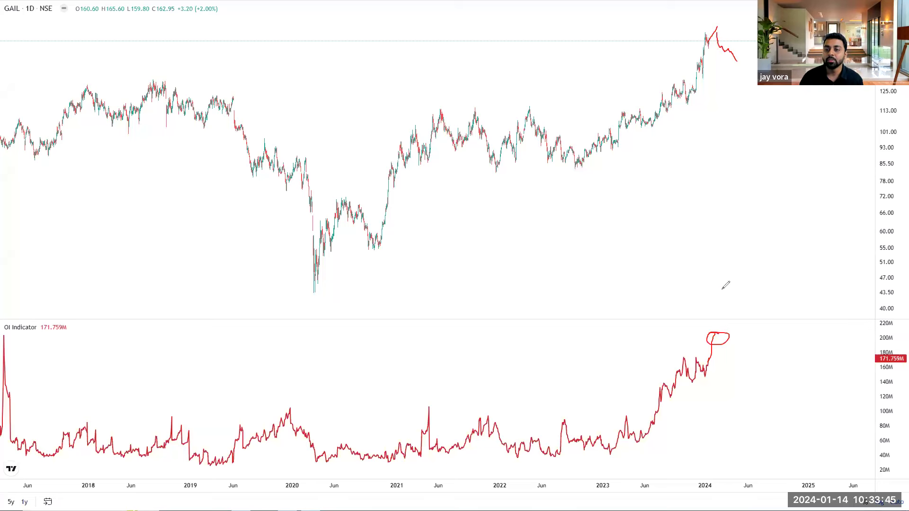
left_click_drag(717, 333, 759, 412)
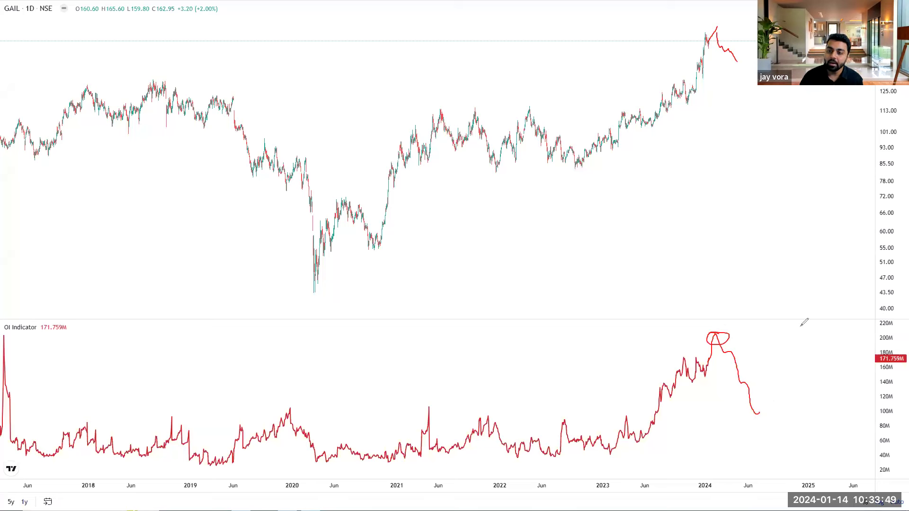
left_click_drag(636, 136, 757, 58)
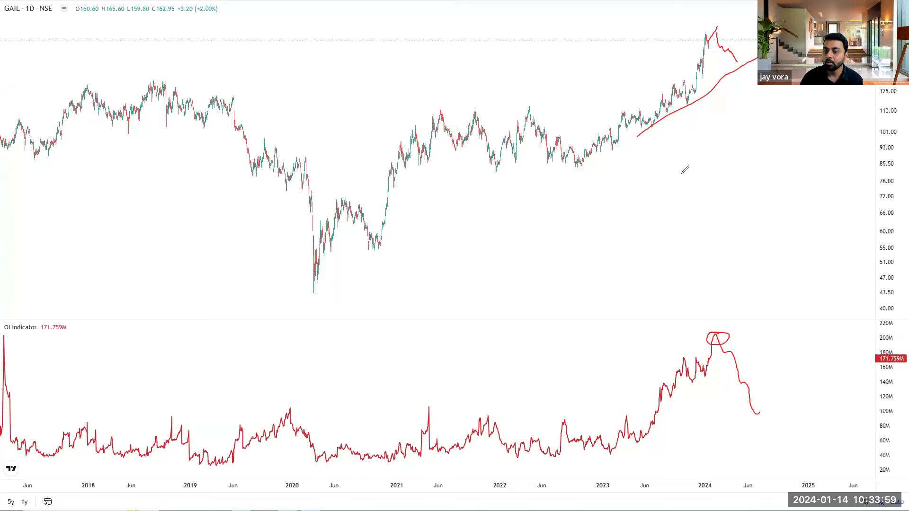
left_click_drag(733, 64, 757, 40)
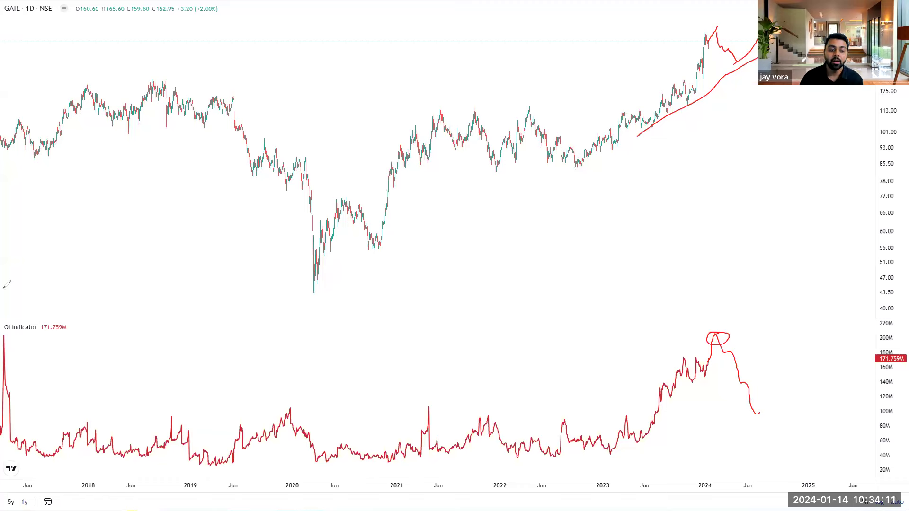
key("Escape")
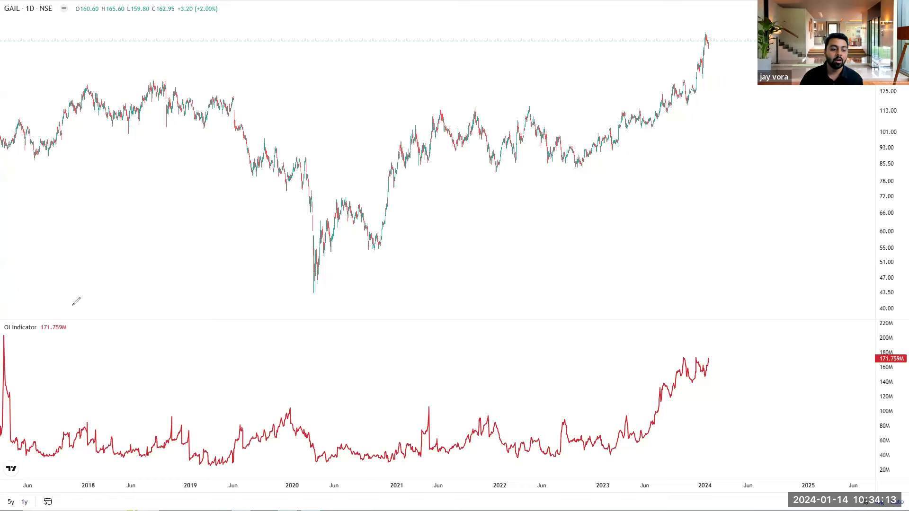
- Exit the full-screen chart and clear the symbol search
scroll(815, 193, "down", 5)
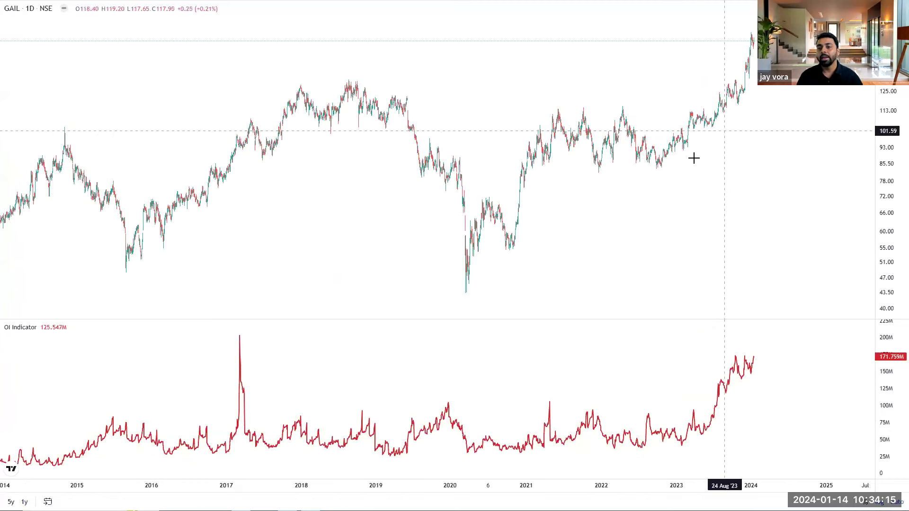
scroll(694, 155, "up", 5)
key("Escape")
key("BackSpace")
key("BackSpace")
key("BackSpace")
key("BackSpace")
- Search 'ongc' and view its futures chart full screen, zoomed out
type("ongc")
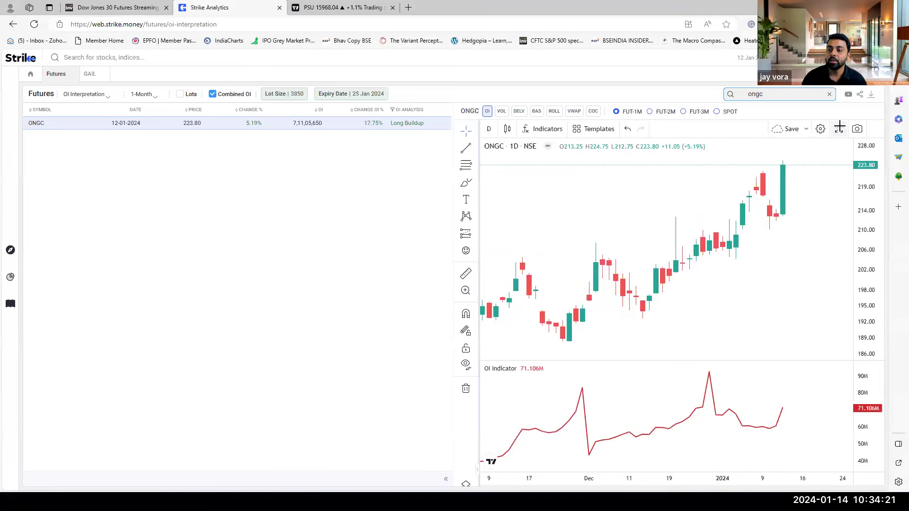
left_click(838, 128)
scroll(700, 414, "down", 5)
scroll(735, 422, "down", 6)
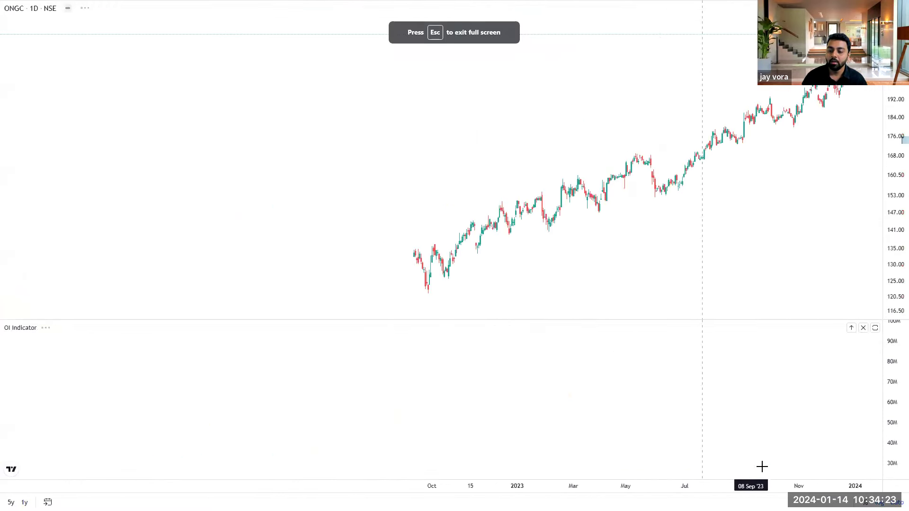
scroll(704, 415, "down", 8)
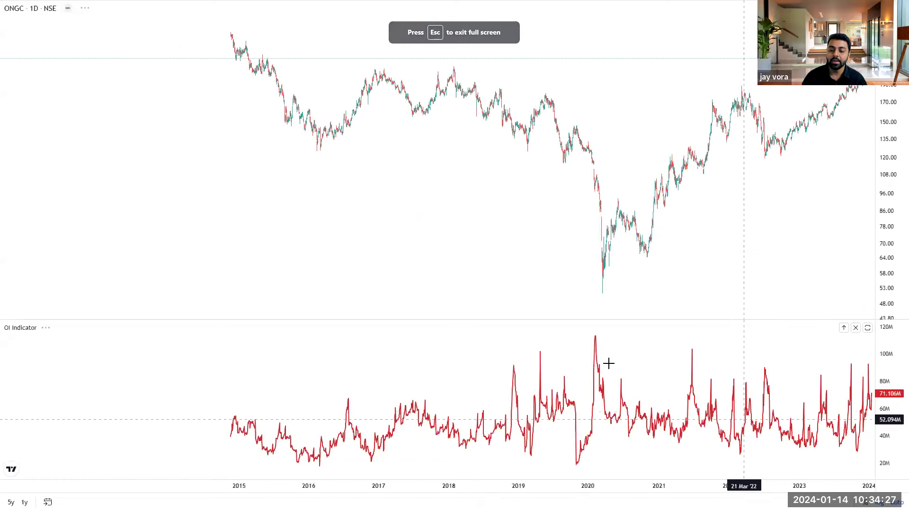
scroll(604, 365, "right", 5)
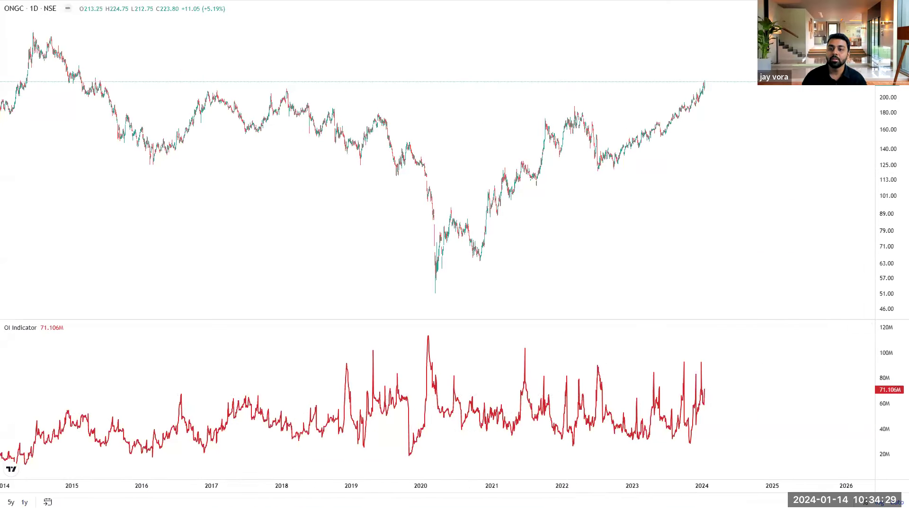
- Draw a line across recent OI peaks and a price continuation sketch, clear them, and exit full screen
left_click_drag(591, 365, 729, 359)
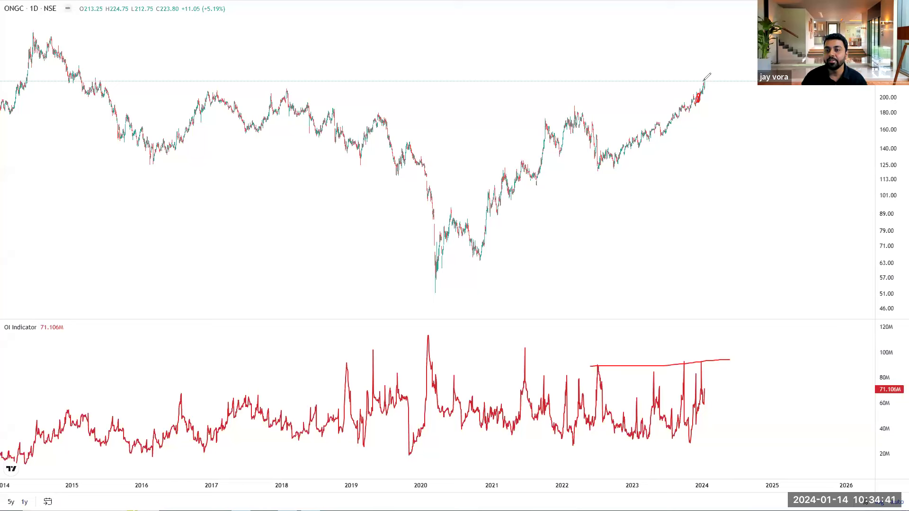
mouse_move(704, 81)
left_mouse_down()
mouse_move(709, 89)
mouse_move(716, 55)
left_mouse_up()
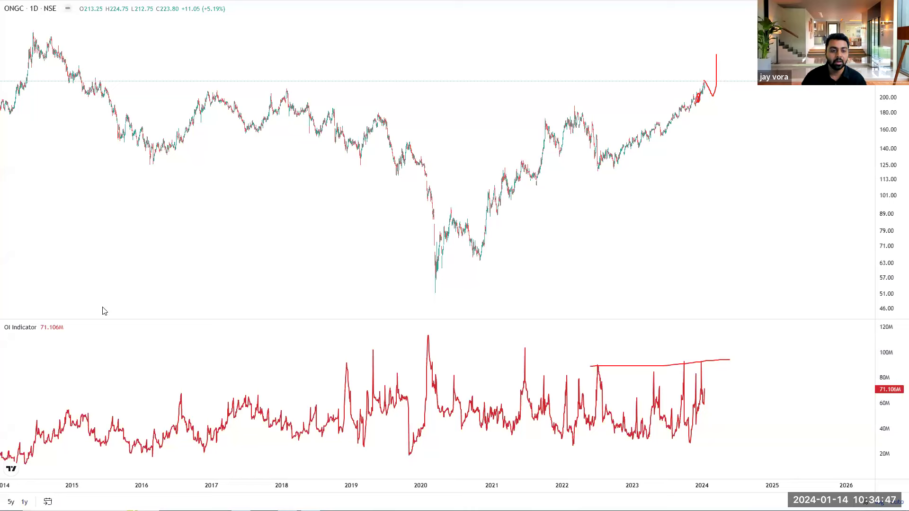
key("e")
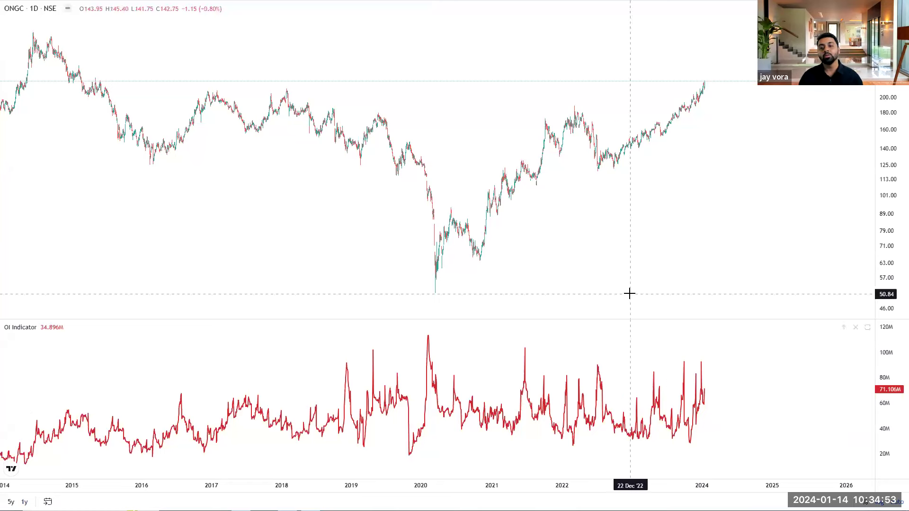
key("Escape")
scroll(750, 297, "down", 1)
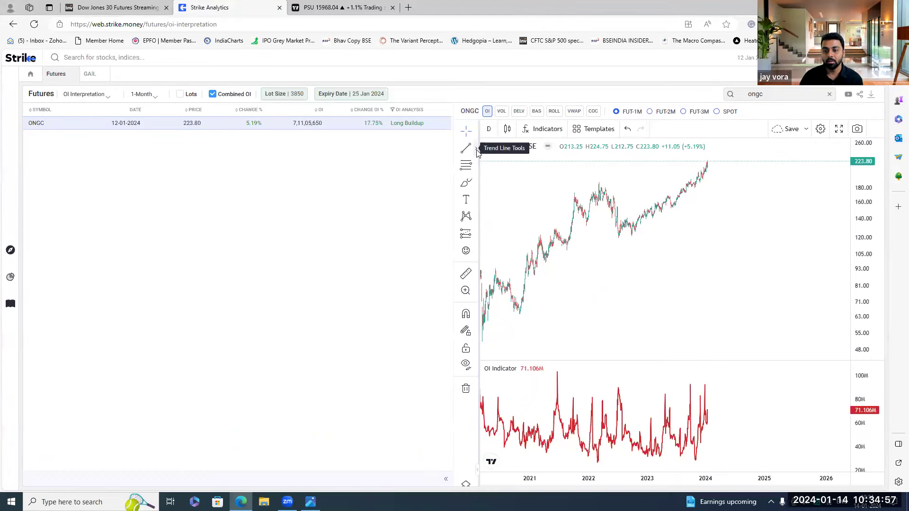
- Mark a price level along past highs and sketch a dip-and-recovery projection, then exit full screen
left_click(838, 129)
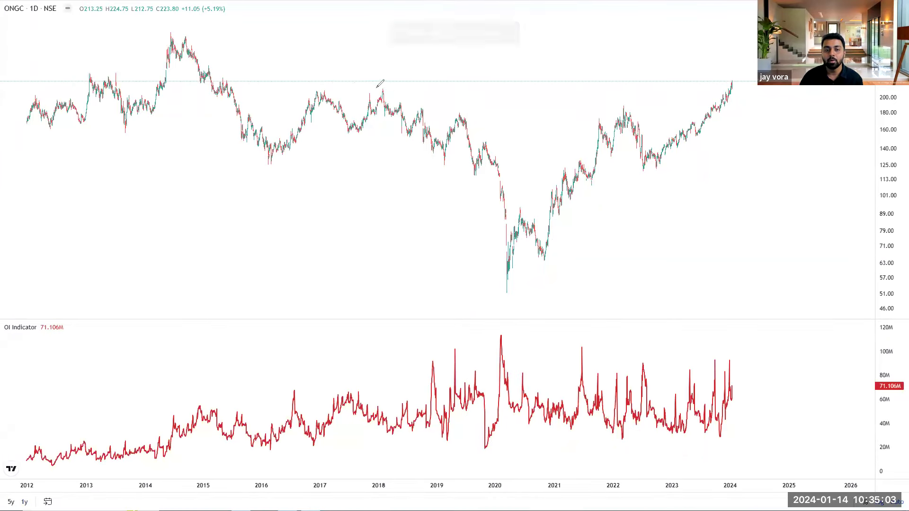
left_click_drag(356, 86, 557, 102)
left_click_drag(620, 108, 835, 127)
mouse_move(303, 91)
left_mouse_down()
mouse_move(317, 115)
mouse_move(400, 92)
mouse_move(456, 224)
mouse_move(603, 159)
mouse_move(641, 156)
mouse_move(665, 167)
left_mouse_up()
left_click_drag(737, 108, 738, 87)
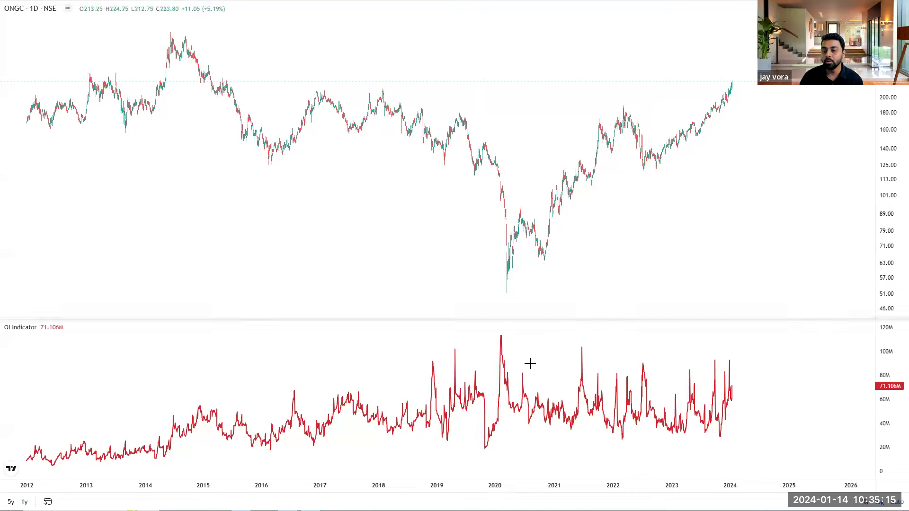
key("Escape")
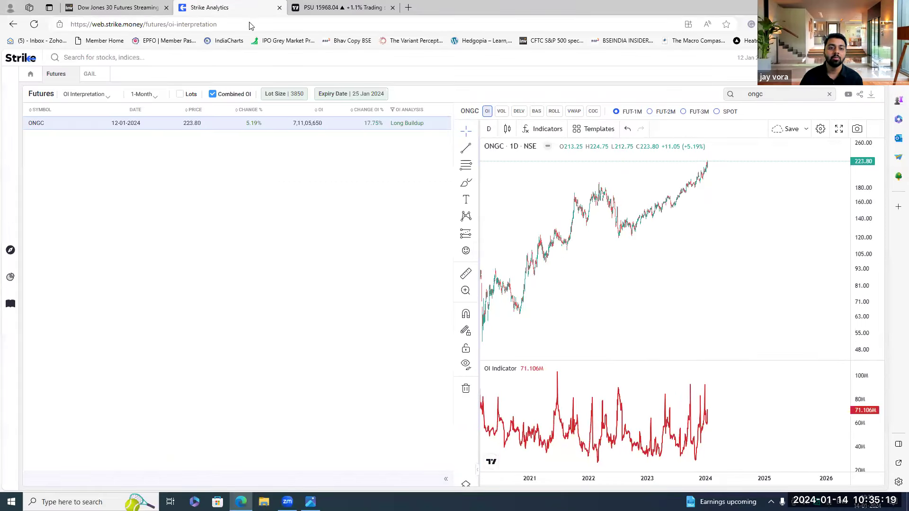
- Switch the TradingView PSU chart to monthly bars and try a 2007–2023 highs line, then undo it
key("ctrl+Tab")
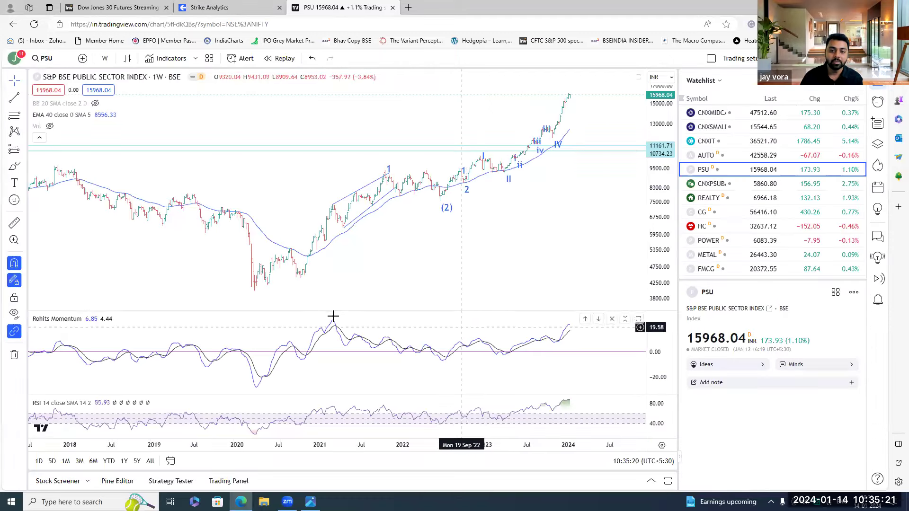
scroll(171, 79, "down", 6)
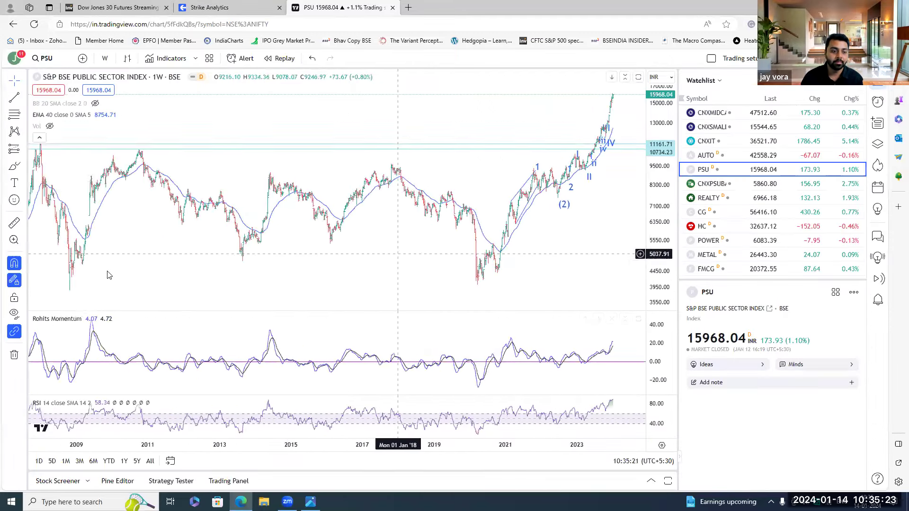
type("1M")
key("Return")
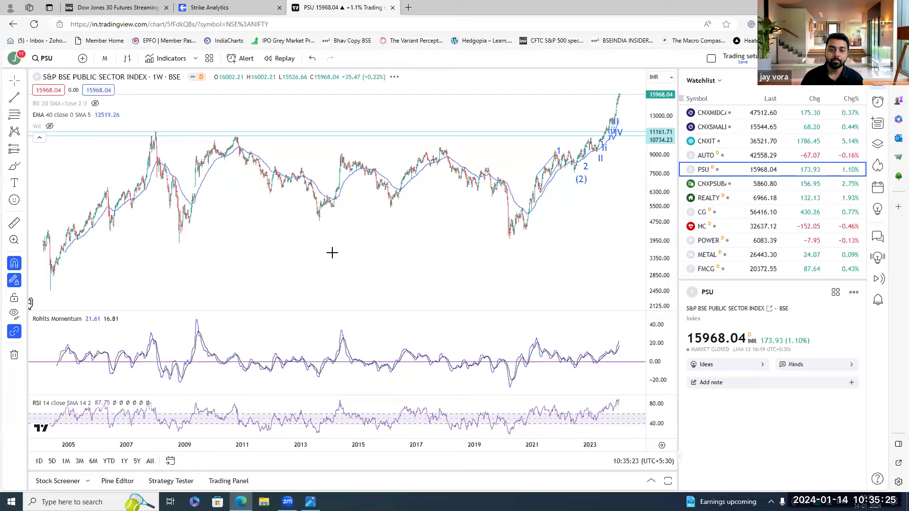
scroll(342, 244, "up", 5)
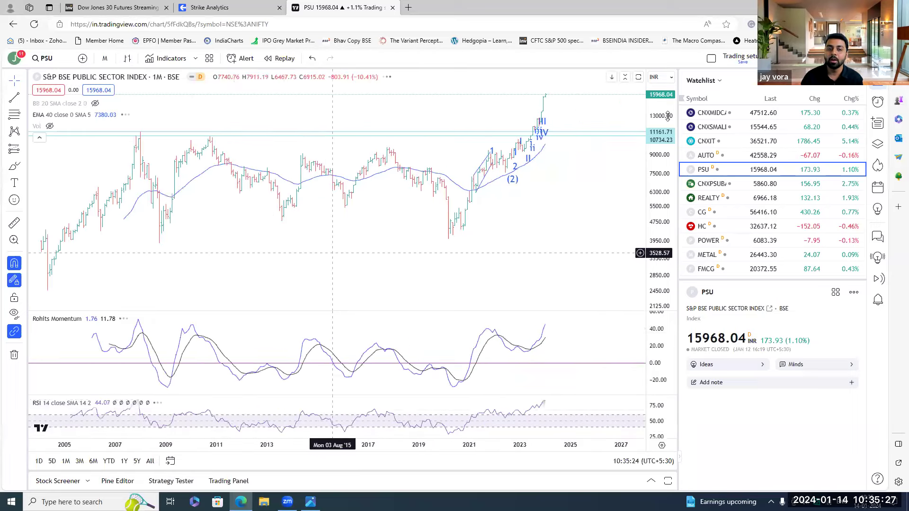
scroll(671, 96, "down", 4)
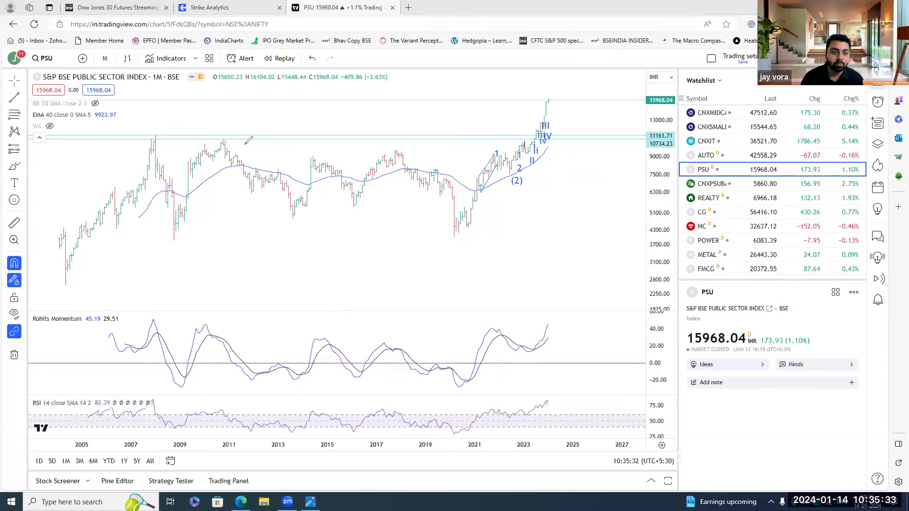
mouse_move(153, 131)
left_mouse_down()
mouse_move(542, 132)
mouse_move(459, 140)
left_mouse_up()
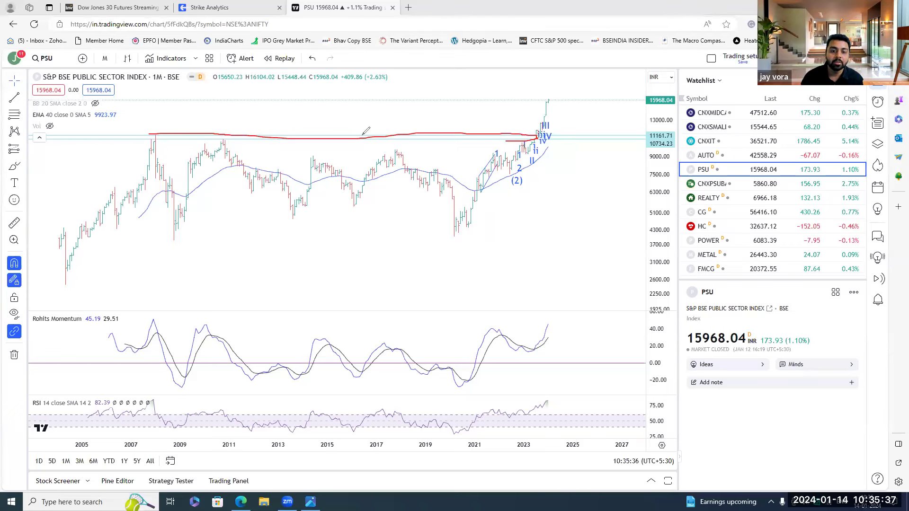
left_click_drag(246, 137, 142, 138)
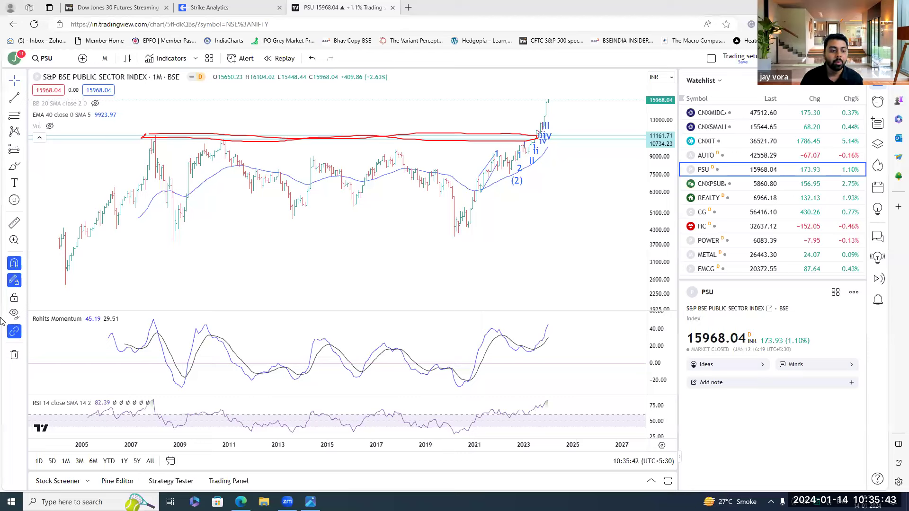
key("ctrl+z")
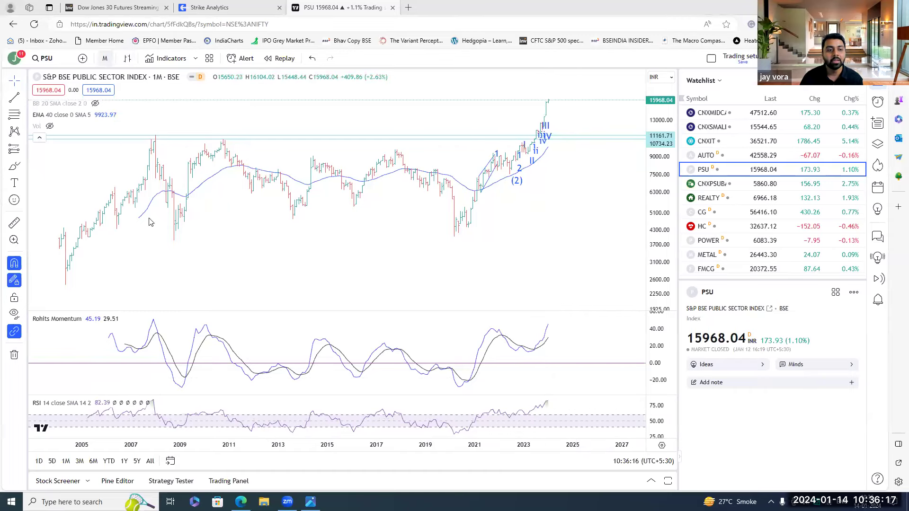
- Change the PSU chart to weekly bars, zoom into recent candles, and reset the price scale
left_click(105, 58)
left_click(124, 309)
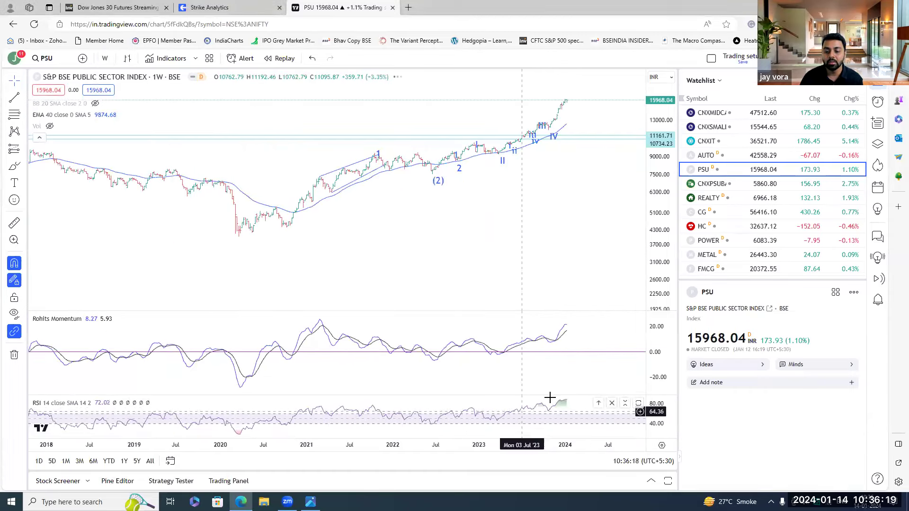
scroll(412, 182, "up", 2)
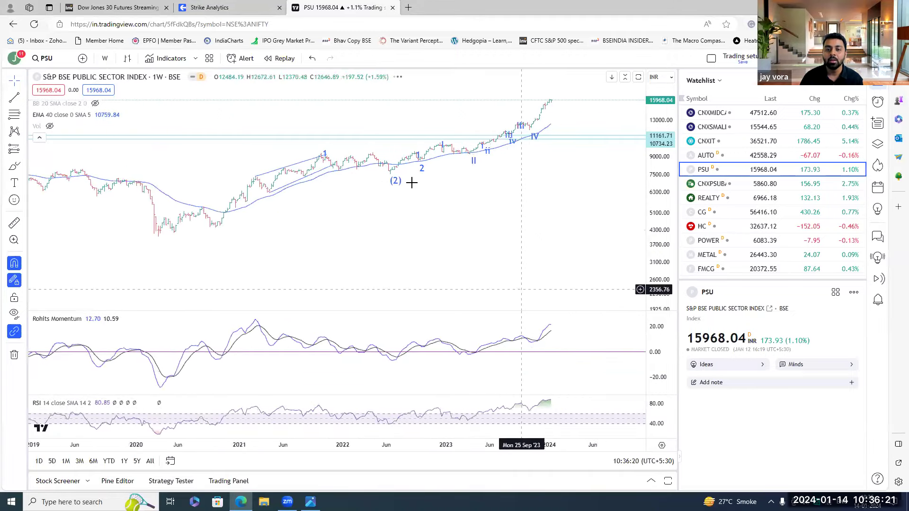
scroll(411, 182, "up", 4)
right_click(659, 213)
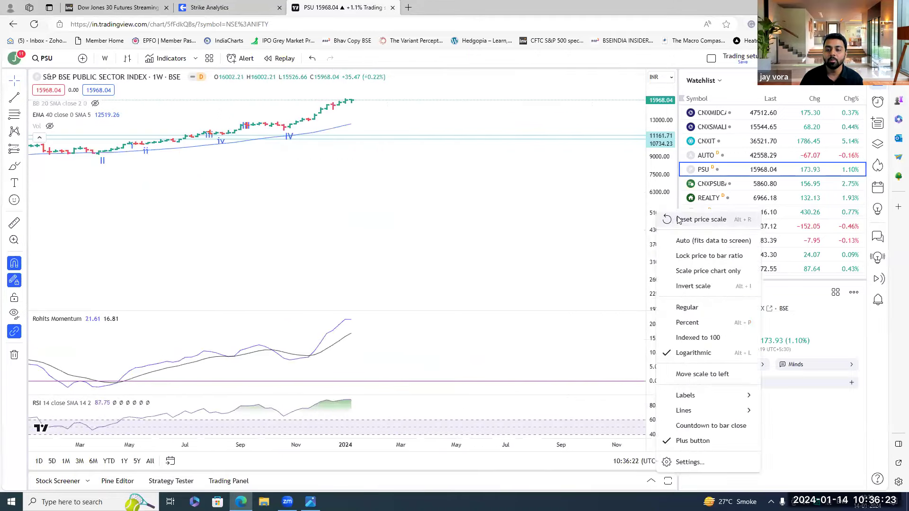
left_click(679, 220)
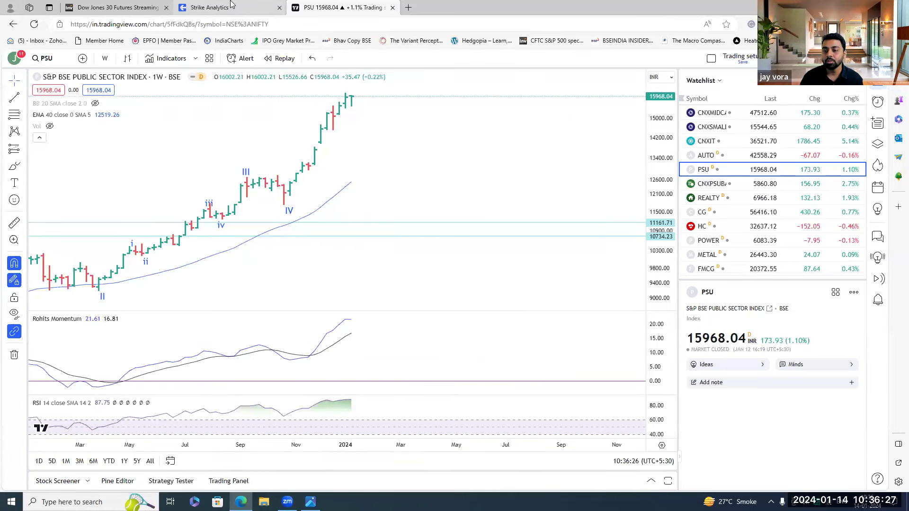
mouse_move(229, 4)
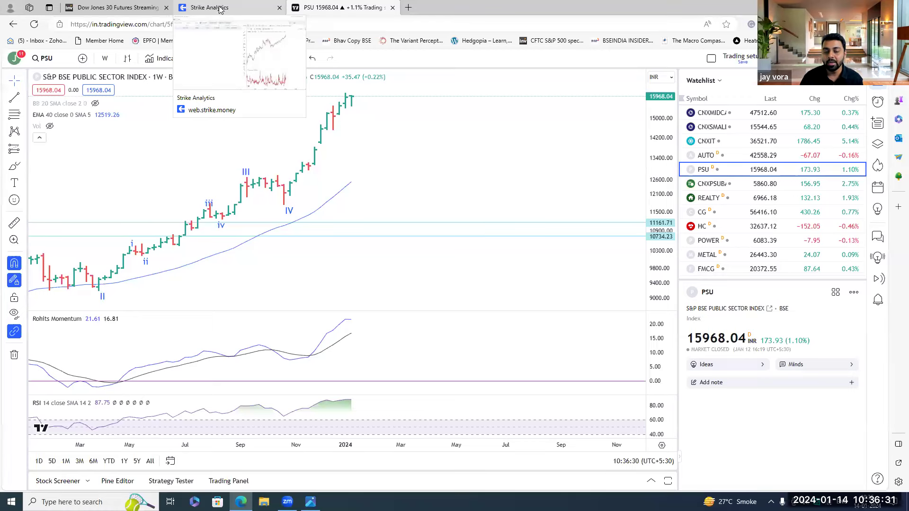
- Back on the ONGC OI page, sketch a projected OI curve, then clear it
left_click(219, 8)
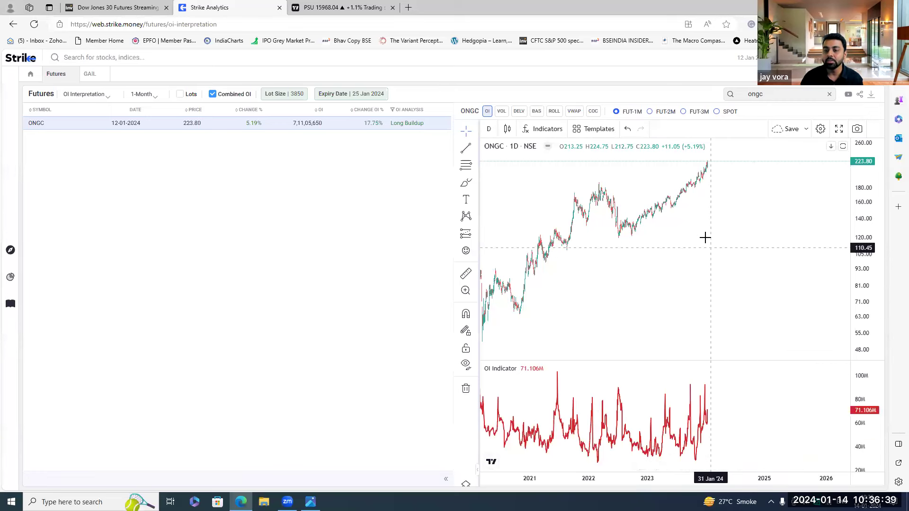
mouse_move(716, 453)
left_mouse_down()
mouse_move(739, 399)
mouse_move(712, 408)
mouse_move(718, 456)
mouse_move(742, 402)
mouse_move(768, 454)
mouse_move(796, 402)
mouse_move(826, 431)
left_mouse_up()
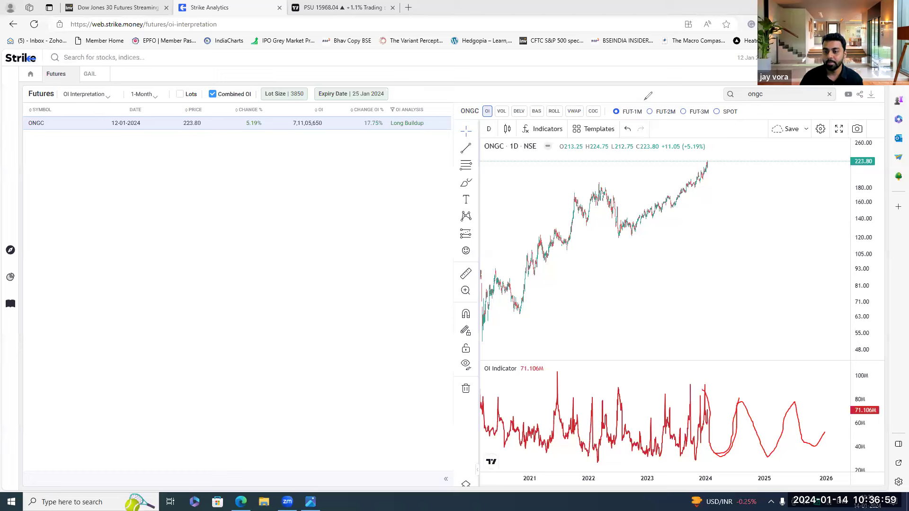
key("Escape")
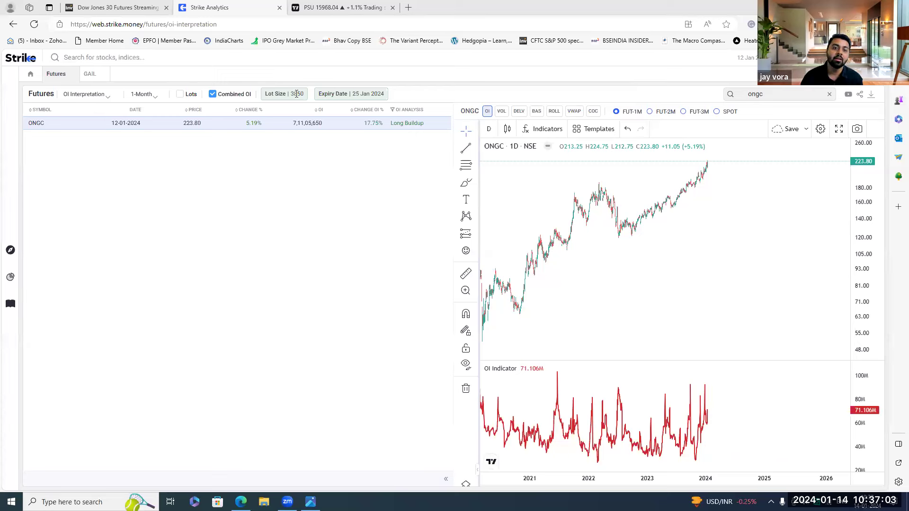
left_click(342, 6)
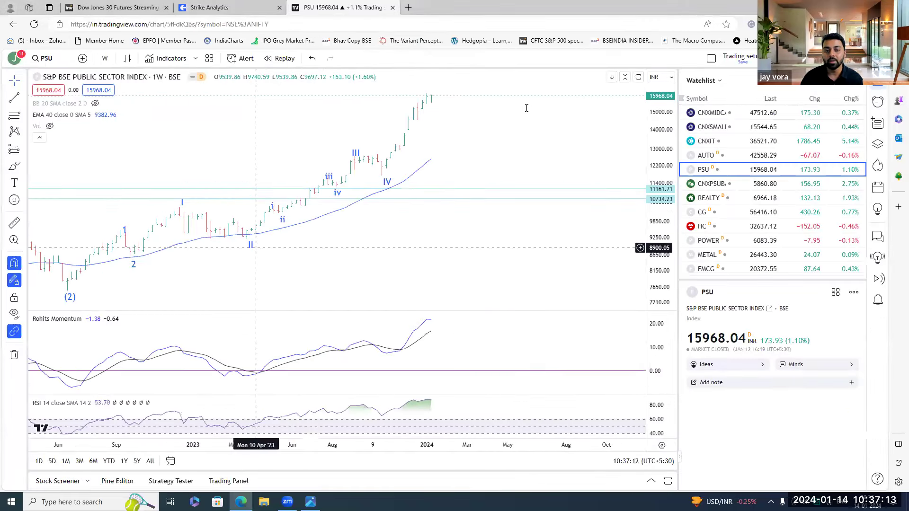
scroll(534, 175, "down", 1)
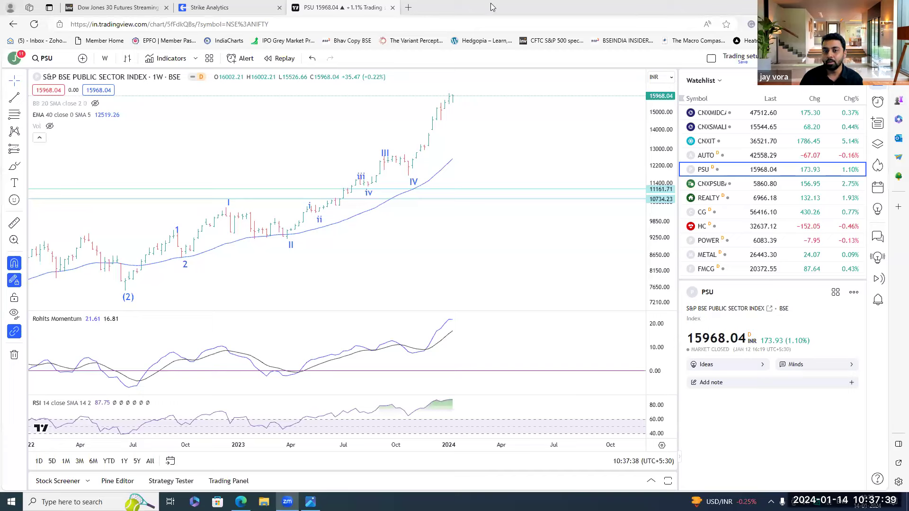
left_click(222, 7)
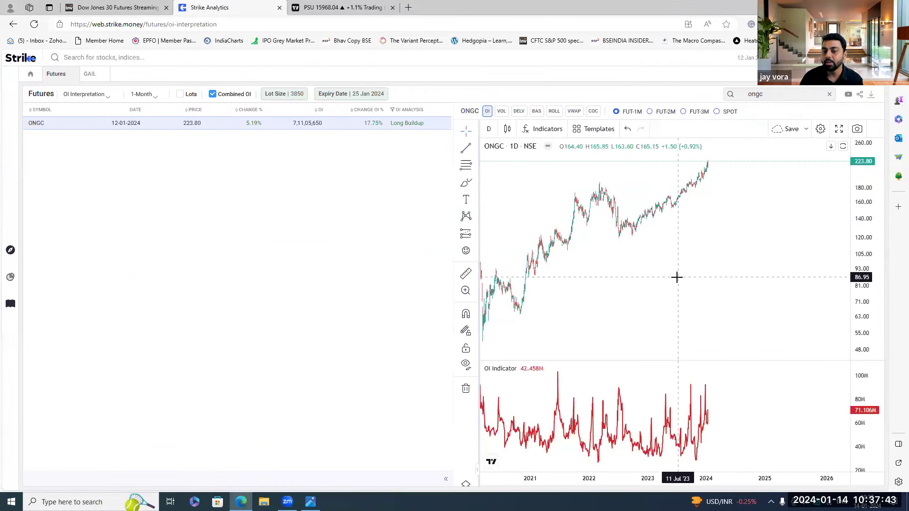
- Expand the ONGC 1D futures chart to full screen
left_click(838, 128)
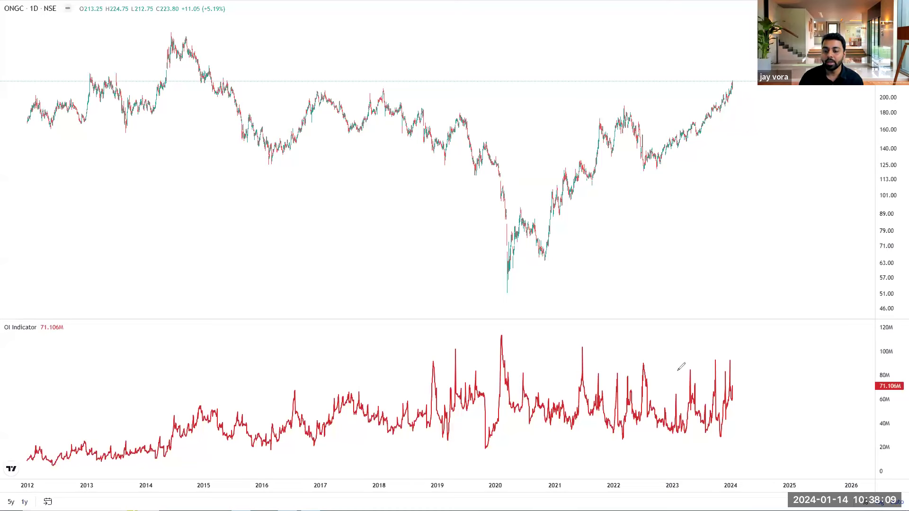
- Sketch an OI peak line with projected OI and price paths, then erase them and exit full screen
left_click_drag(638, 363, 767, 359)
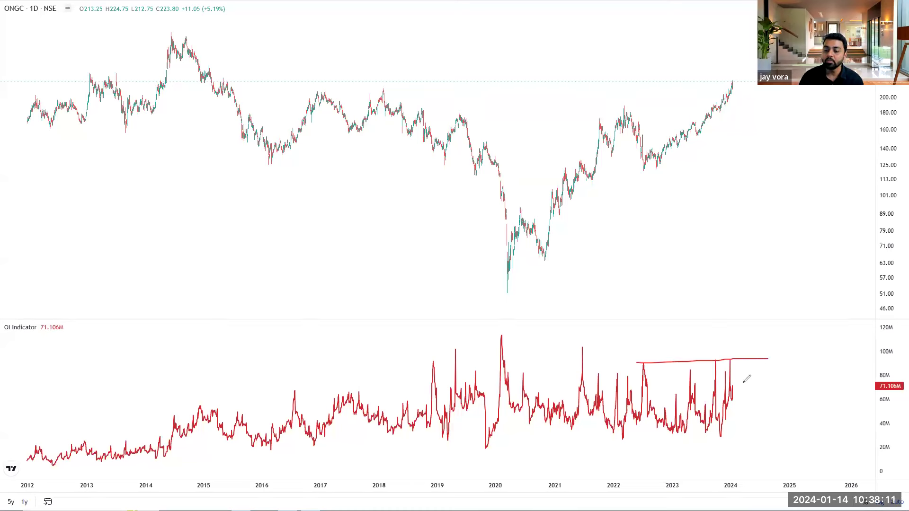
left_click_drag(733, 394, 744, 326)
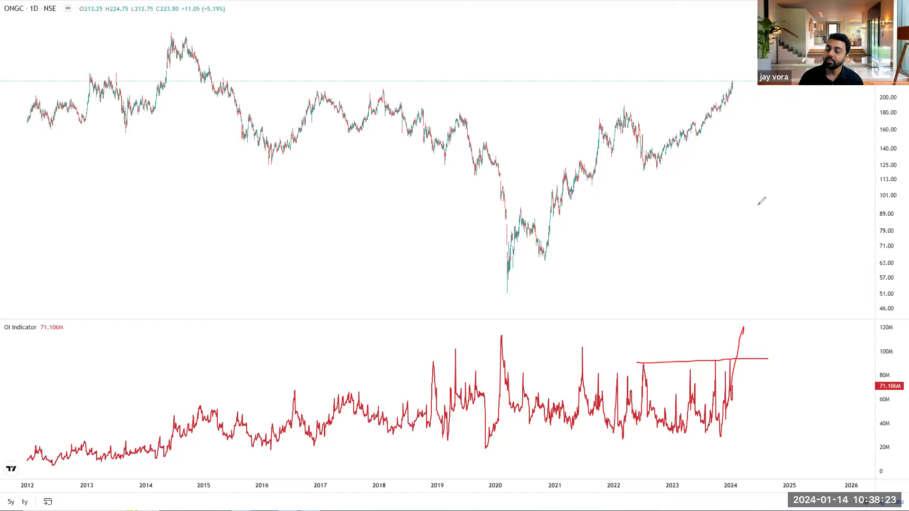
left_click_drag(737, 83, 751, 23)
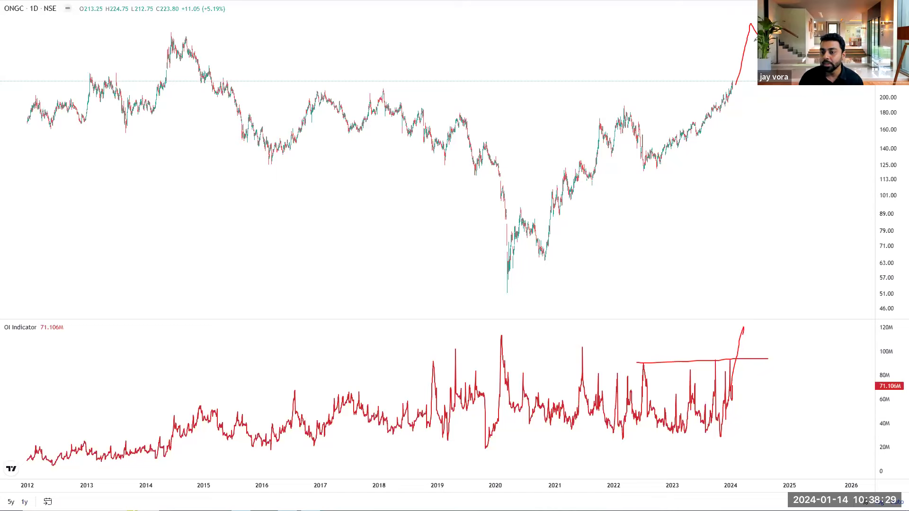
mouse_move(752, 328)
left_mouse_down()
mouse_move(766, 379)
mouse_move(778, 356)
left_mouse_up()
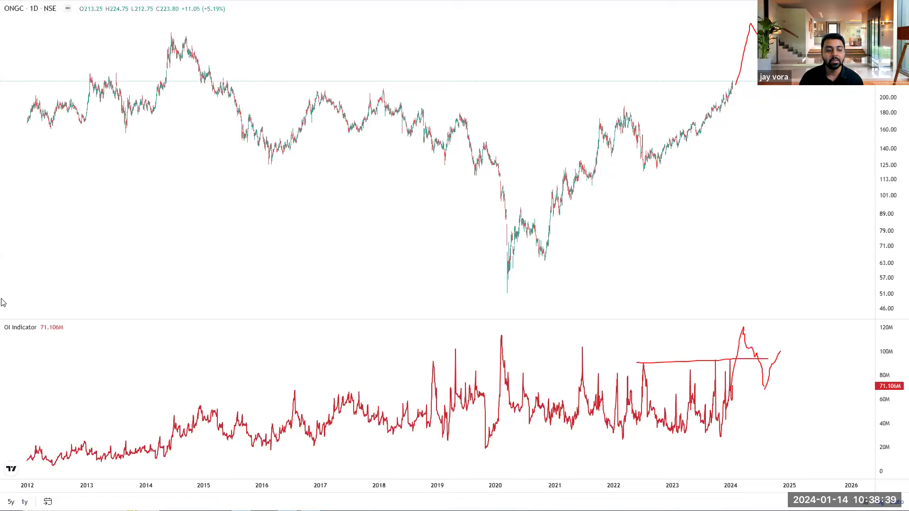
key("Escape")
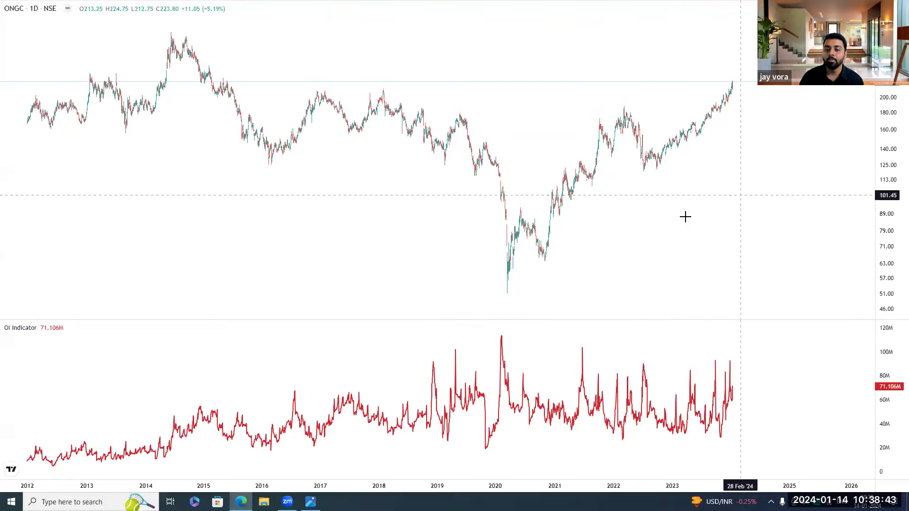
key("Escape")
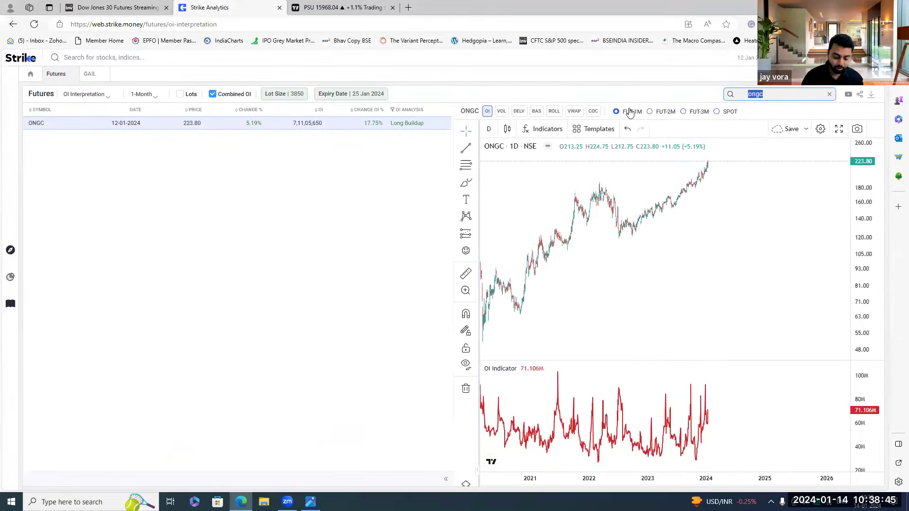
- Search 'muth', open the MUTHOOTFIN chart full screen, and zoom out to the full history
key("BackSpace")
type("mutgh")
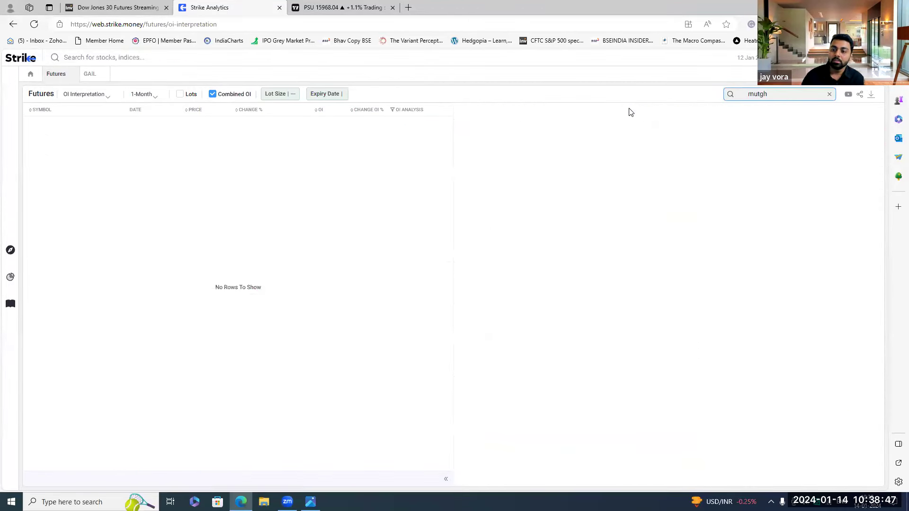
key("BackSpace")
key("BackSpace")
type("h")
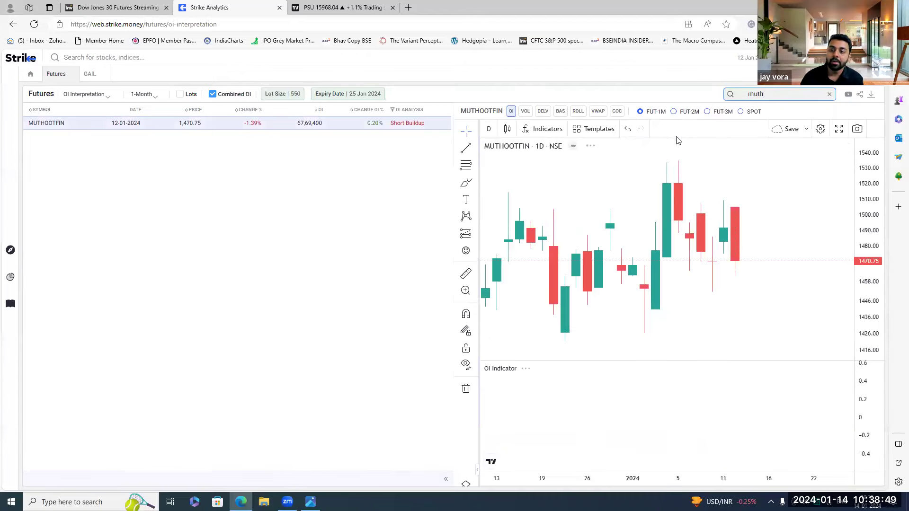
left_click(838, 129)
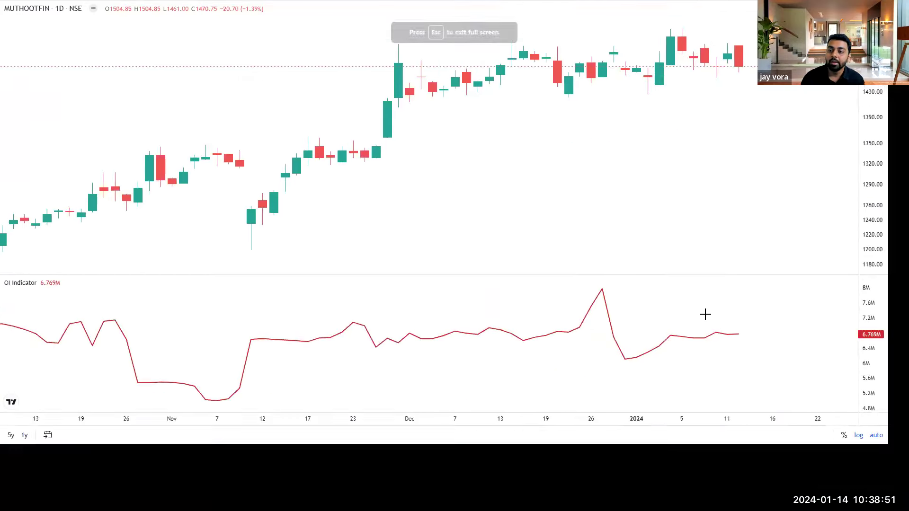
scroll(626, 297, "down", 10)
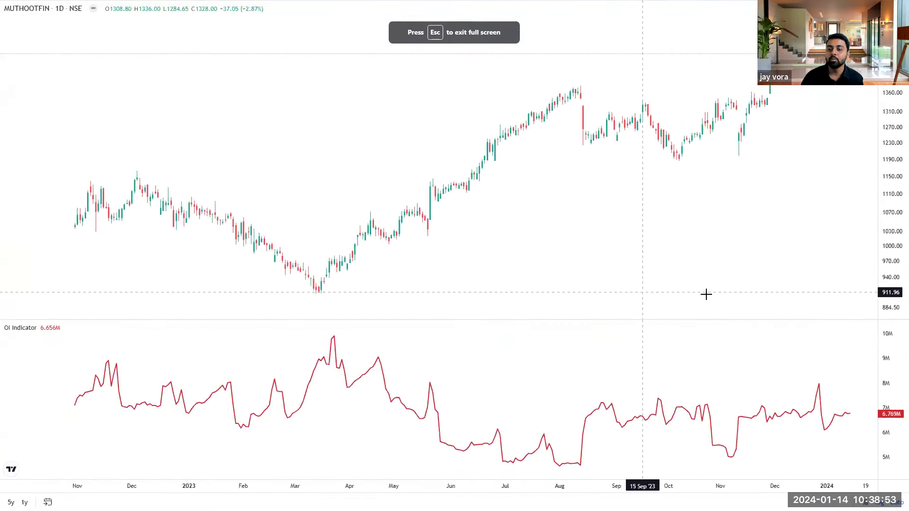
scroll(715, 316, "down", 8)
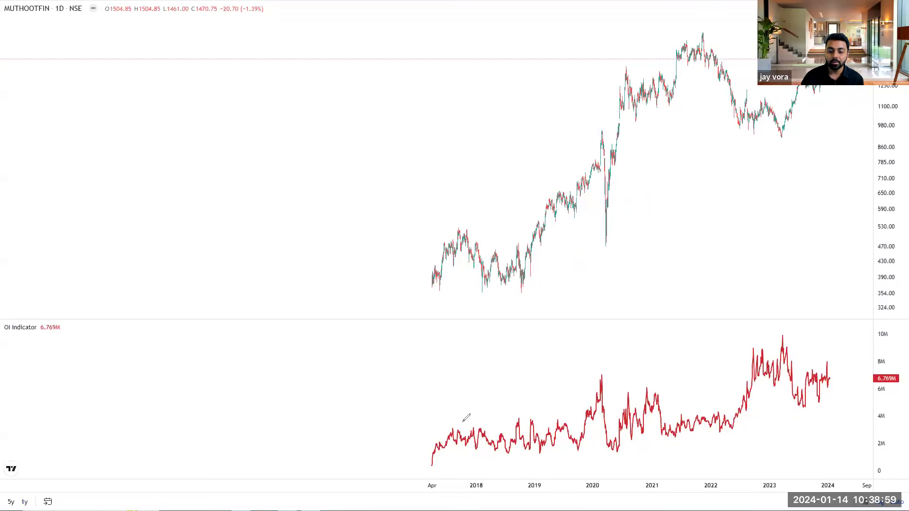
- Mark the 2018–2019 OI highs and lows and the 2020 price spike, then erase the marks
mouse_move(553, 417)
left_mouse_down()
mouse_move(580, 418)
mouse_move(587, 400)
mouse_move(581, 188)
left_mouse_up()
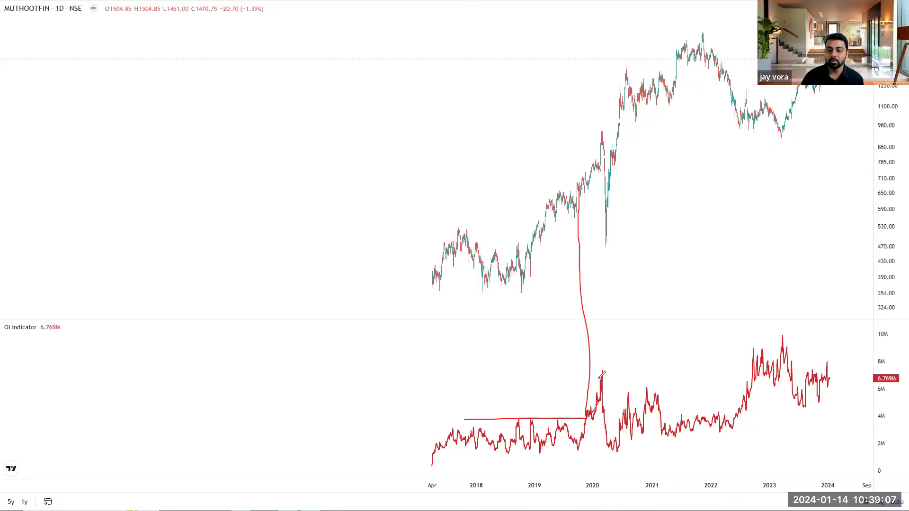
left_click_drag(600, 135, 608, 242)
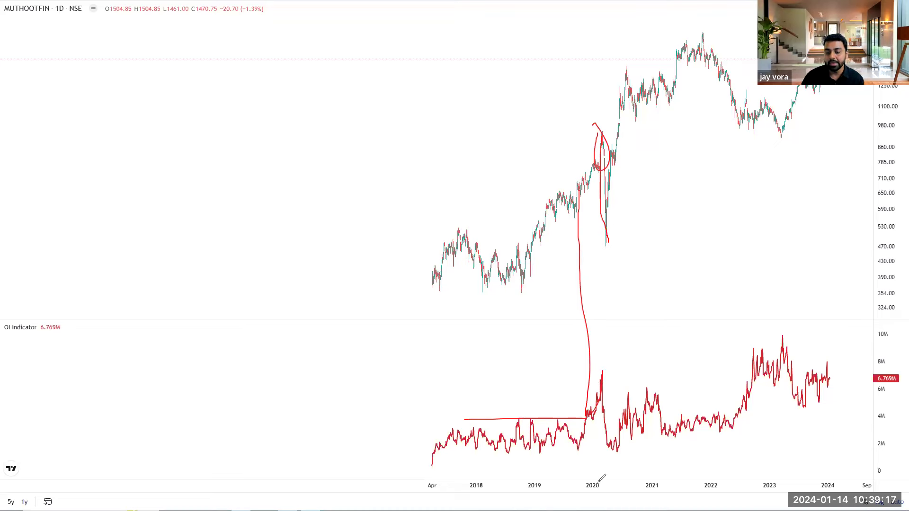
left_click_drag(520, 451, 690, 453)
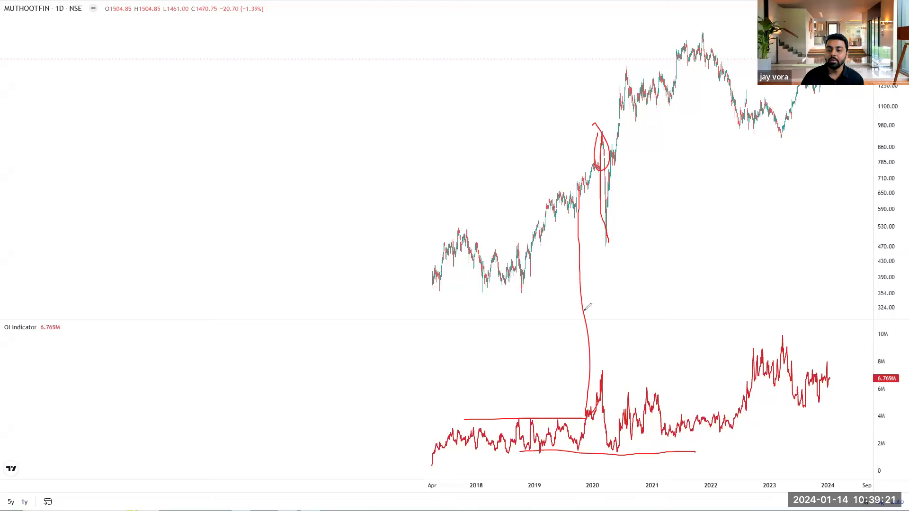
left_click_drag(606, 208, 610, 143)
left_click_drag(621, 443, 637, 384)
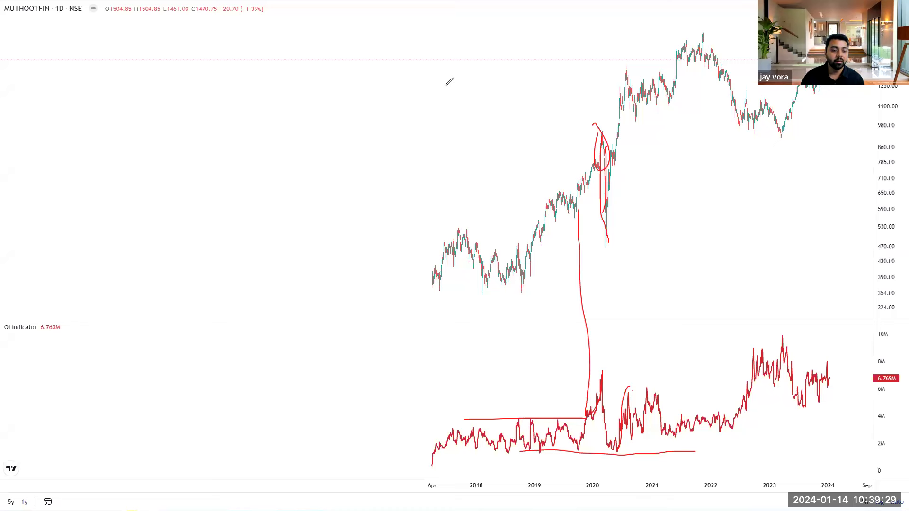
key("e")
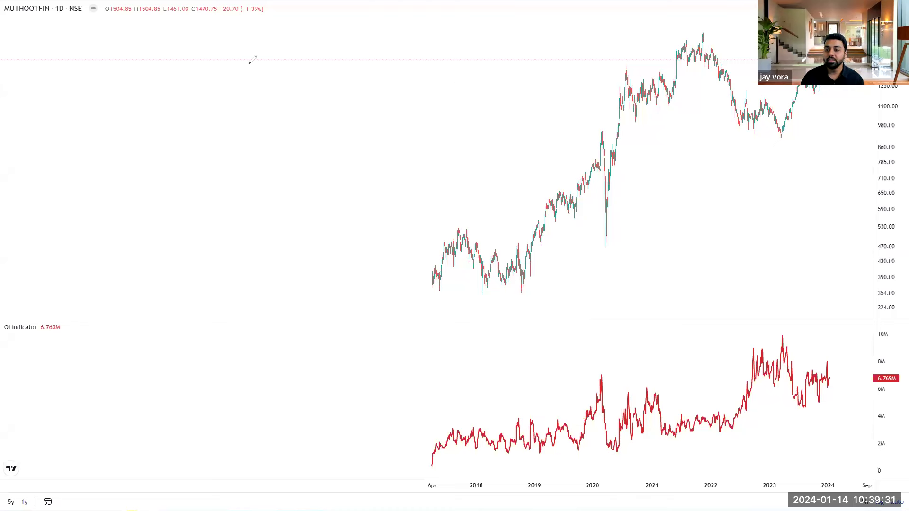
- Circle the 2022–2023 price dip near 980 and link it to the 10M OI peak, then undo the strokes
mouse_move(792, 120)
left_mouse_down()
mouse_move(789, 138)
mouse_move(782, 118)
left_mouse_up()
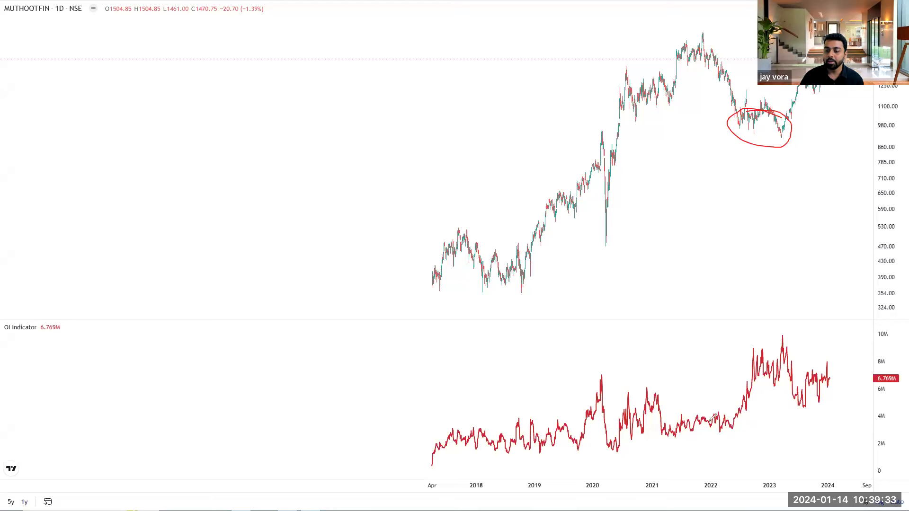
mouse_move(726, 418)
left_mouse_down()
mouse_move(782, 337)
mouse_move(837, 333)
left_mouse_up()
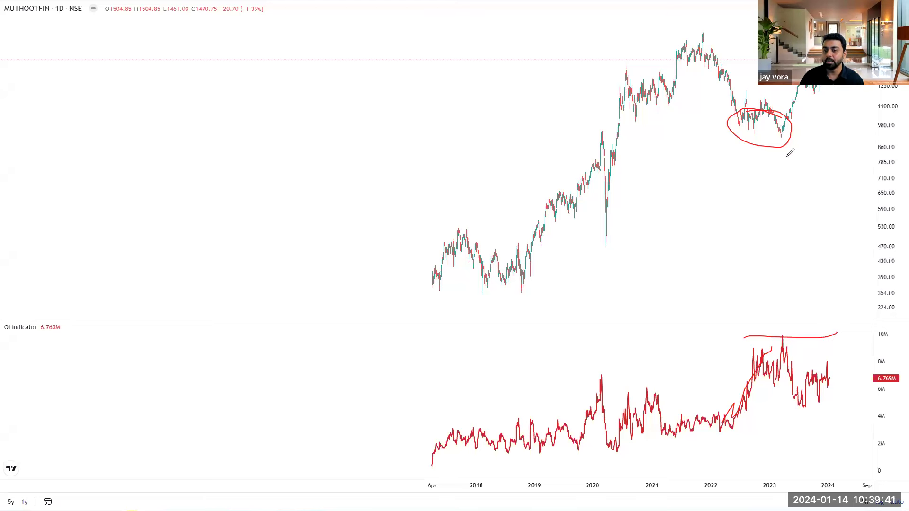
left_click_drag(780, 137, 777, 193)
left_click_drag(780, 250, 779, 337)
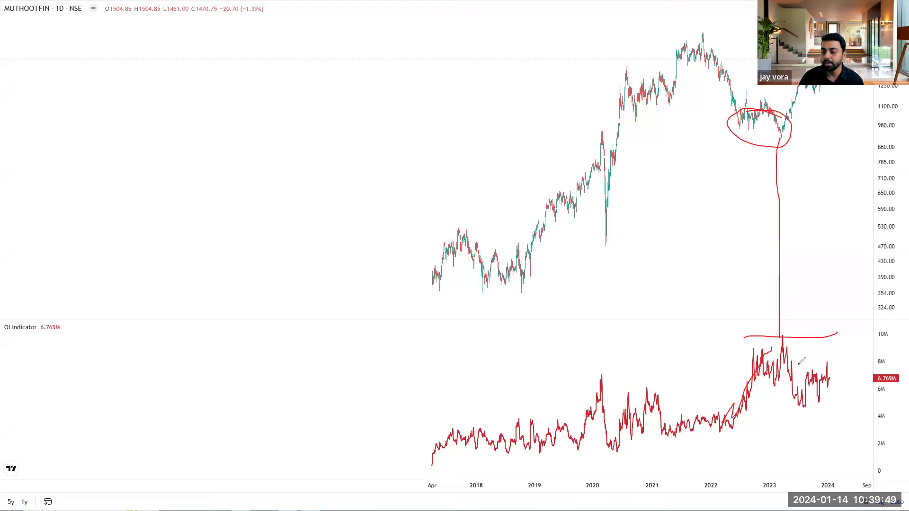
left_click_drag(793, 330, 786, 326)
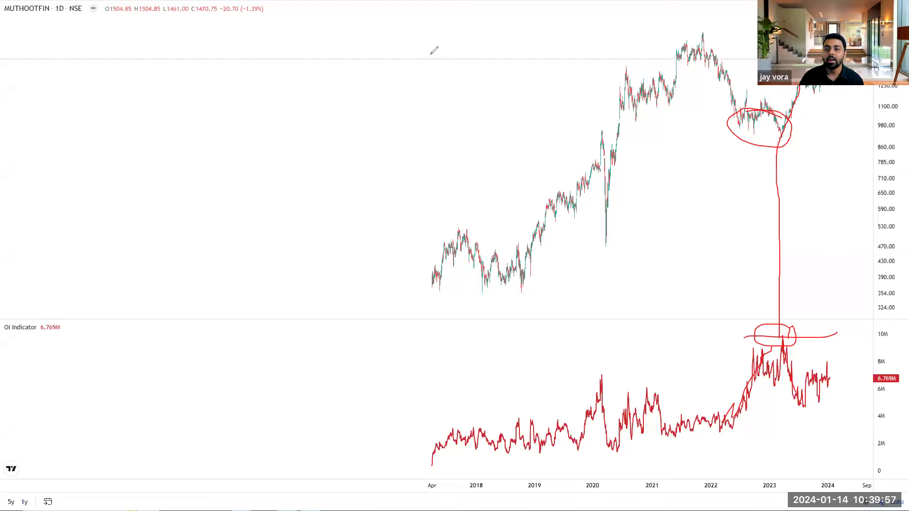
key("ctrl+z")
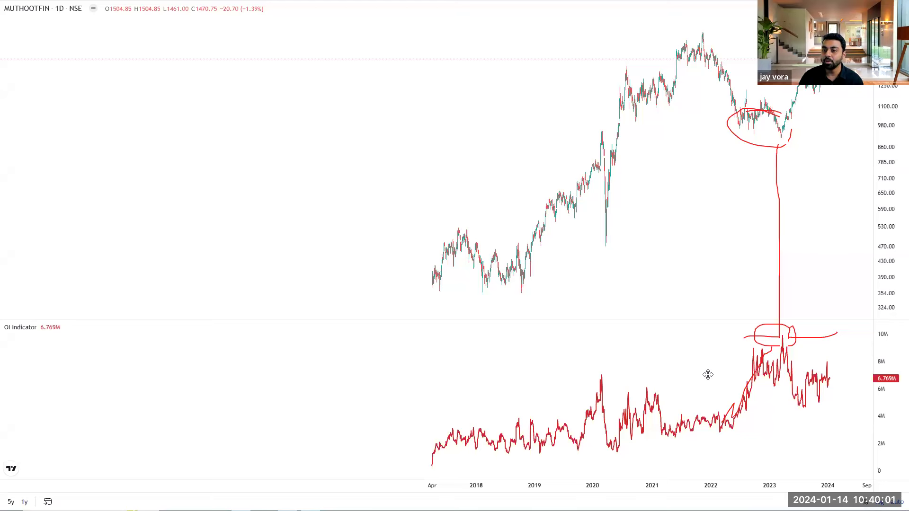
key("ctrl+z")
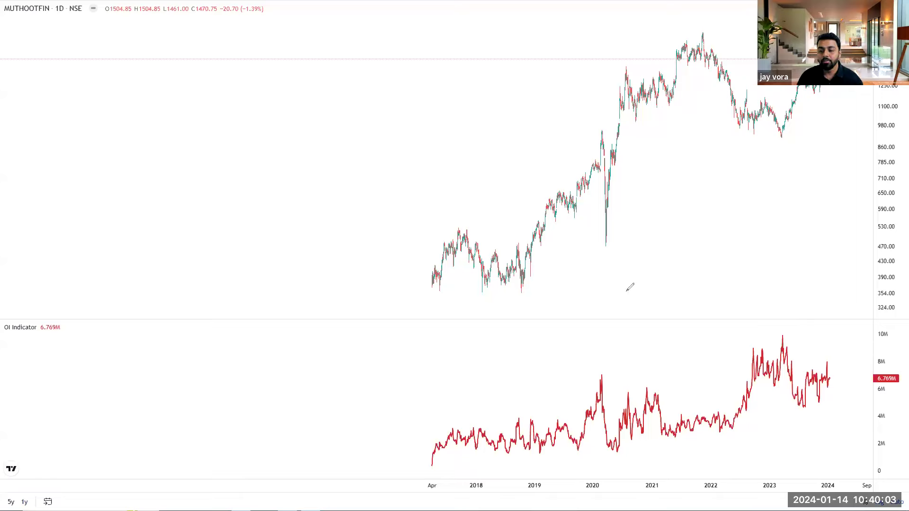
- Zoom the MUTHOOTFIN chart to roughly Mar 2021 through early 2024
scroll(760, 330, "up", 10)
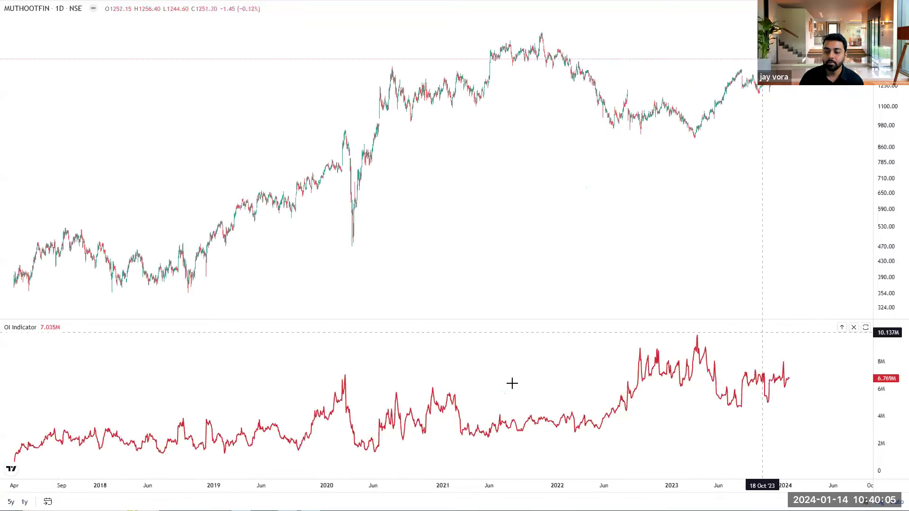
scroll(338, 428, "up", 3)
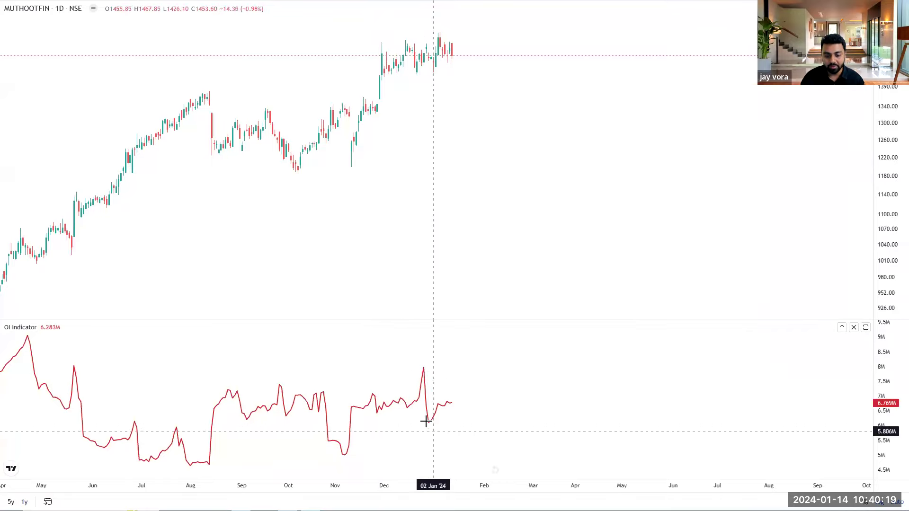
scroll(448, 363, "down", 3)
scroll(448, 363, "down", 10)
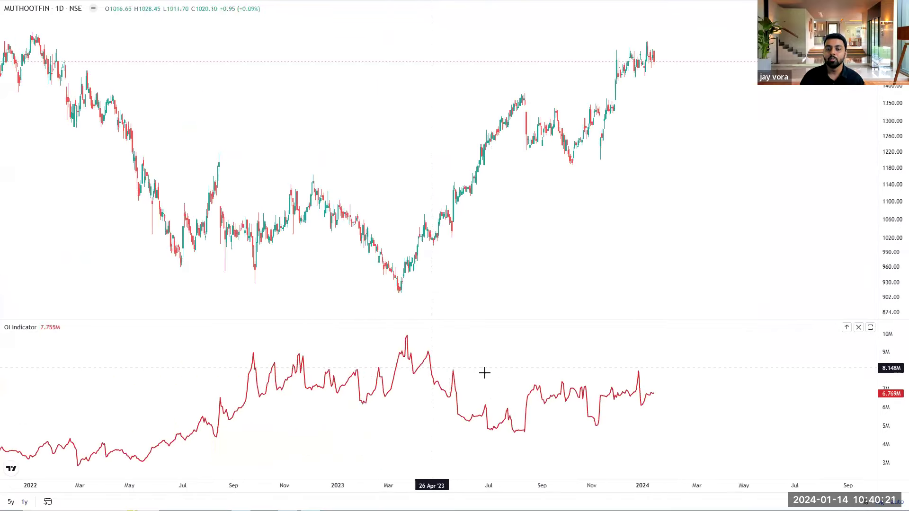
scroll(715, 392, "up", 2)
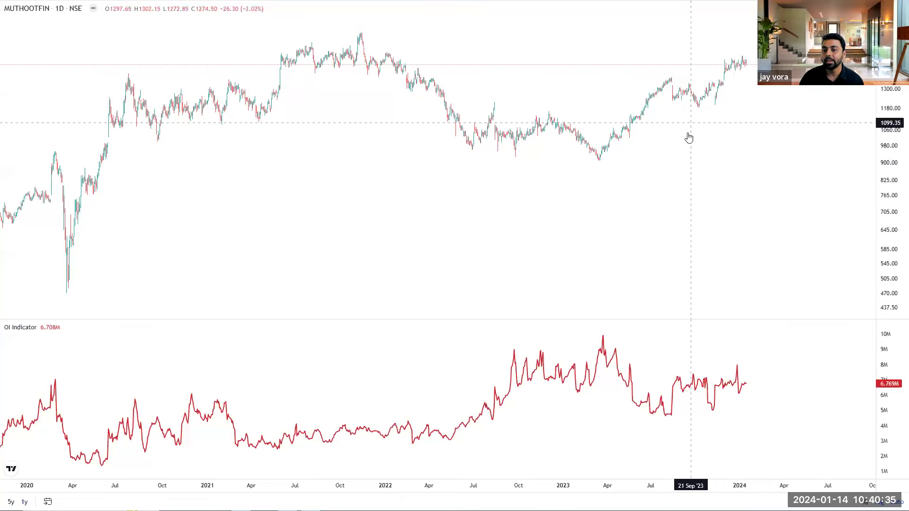
scroll(663, 128, "up", 3)
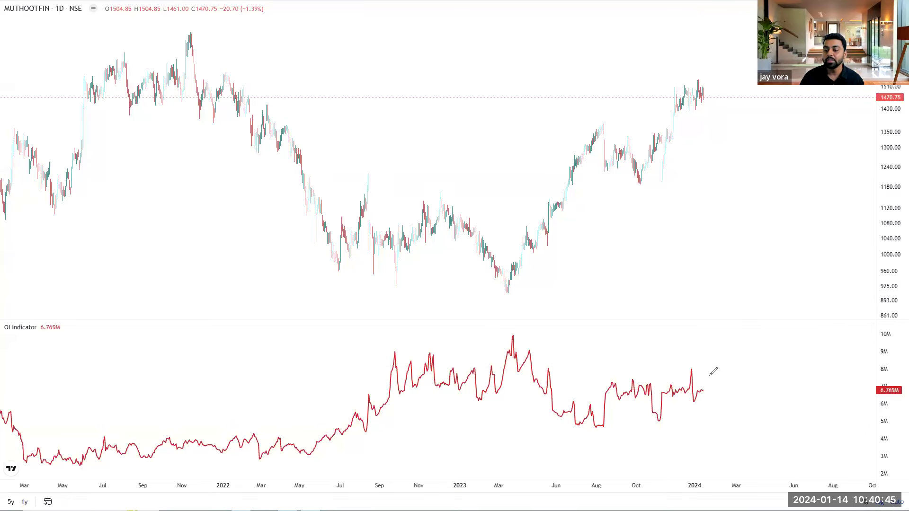
- Sketch an OI rise to a 10M line, underline the March 2023 low, draw a falling price path, then clear
mouse_move(704, 391)
left_mouse_down()
mouse_move(727, 329)
mouse_move(713, 329)
left_mouse_up()
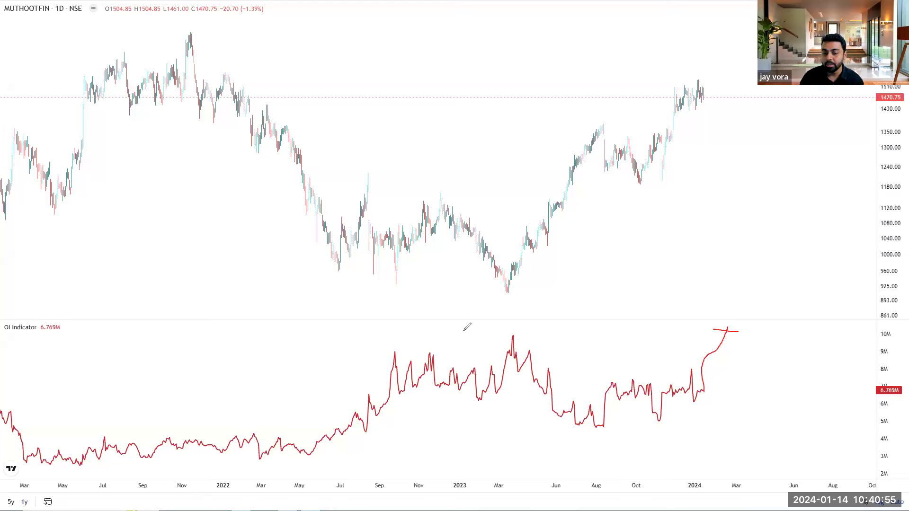
mouse_move(472, 334)
left_mouse_down()
mouse_move(772, 331)
mouse_move(733, 327)
left_mouse_up()
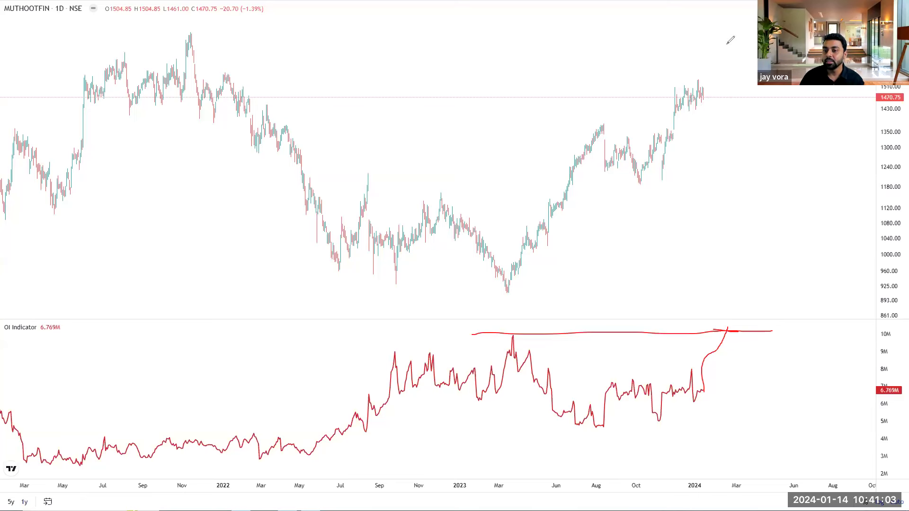
left_click_drag(489, 293, 601, 302)
mouse_move(723, 27)
left_mouse_down()
mouse_move(757, 27)
mouse_move(783, 95)
mouse_move(818, 137)
mouse_move(820, 158)
left_mouse_up()
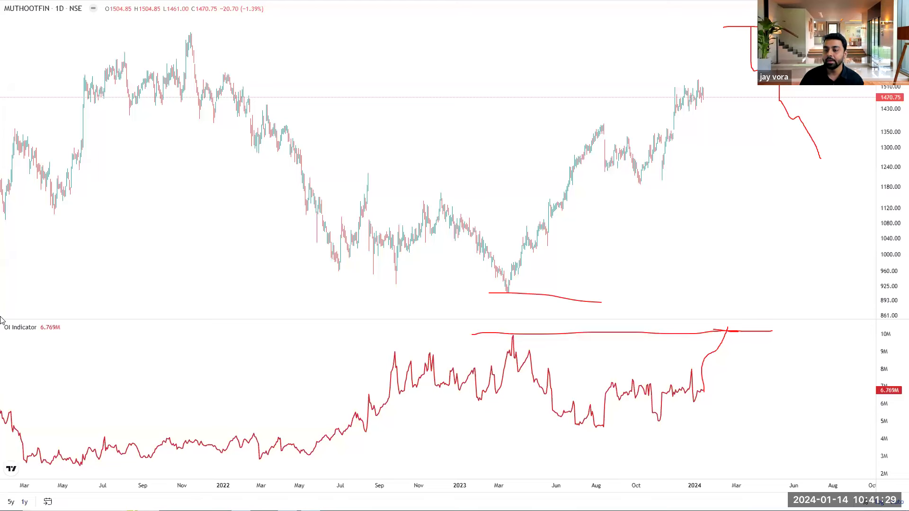
key("e")
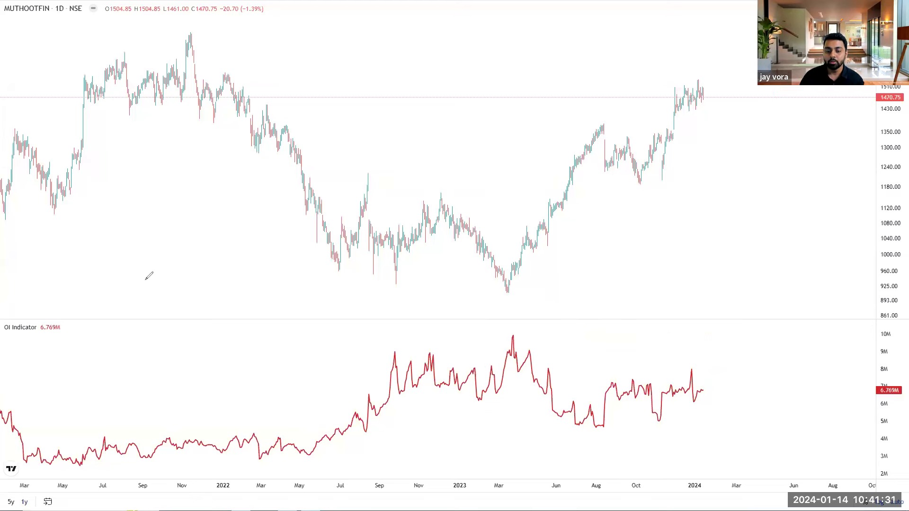
- Exit full screen and filter the futures list by searching 'bank'
scroll(511, 418, "down", 6)
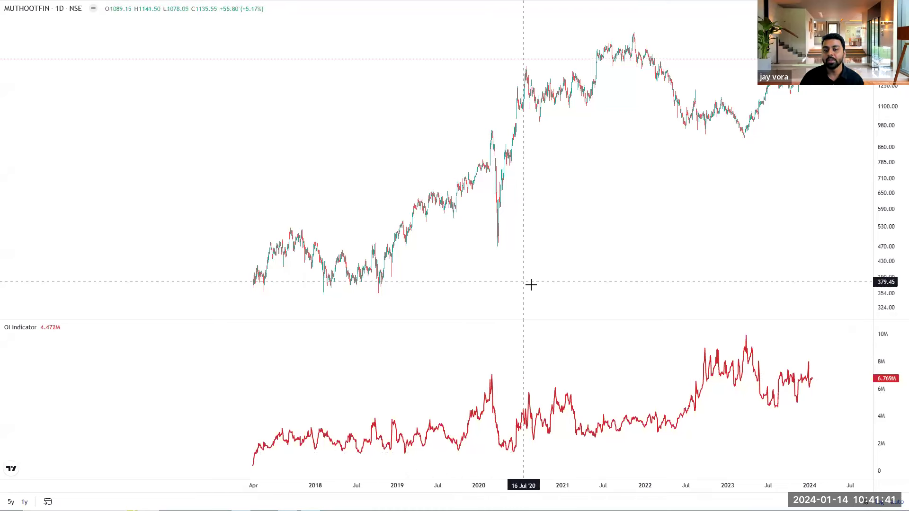
key("Escape")
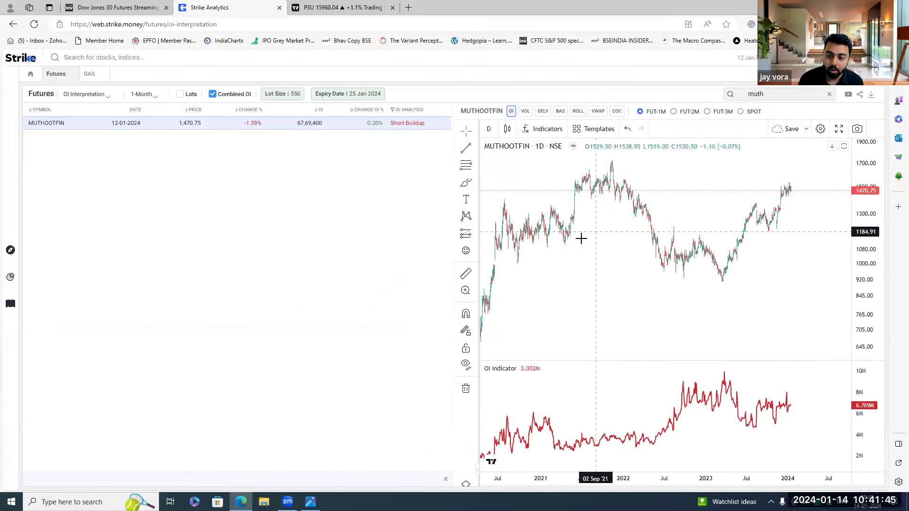
key("/")
key("BackSpace")
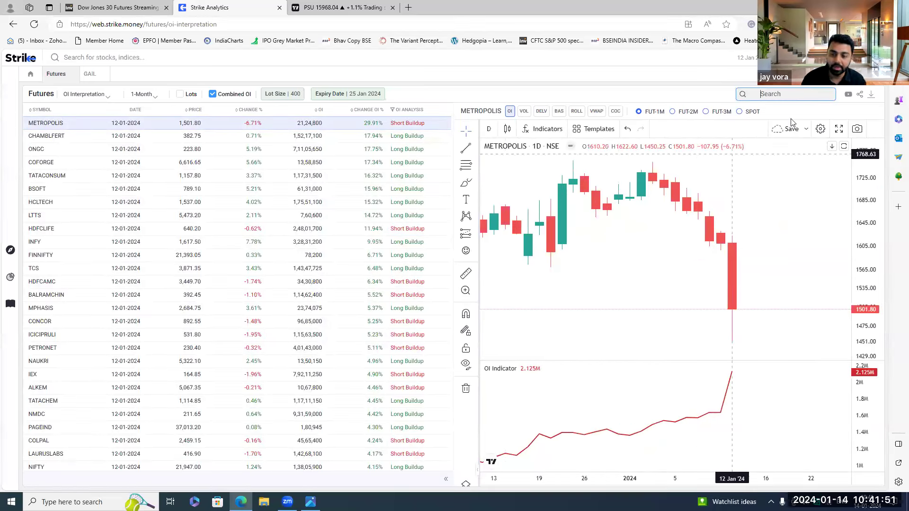
type("bank")
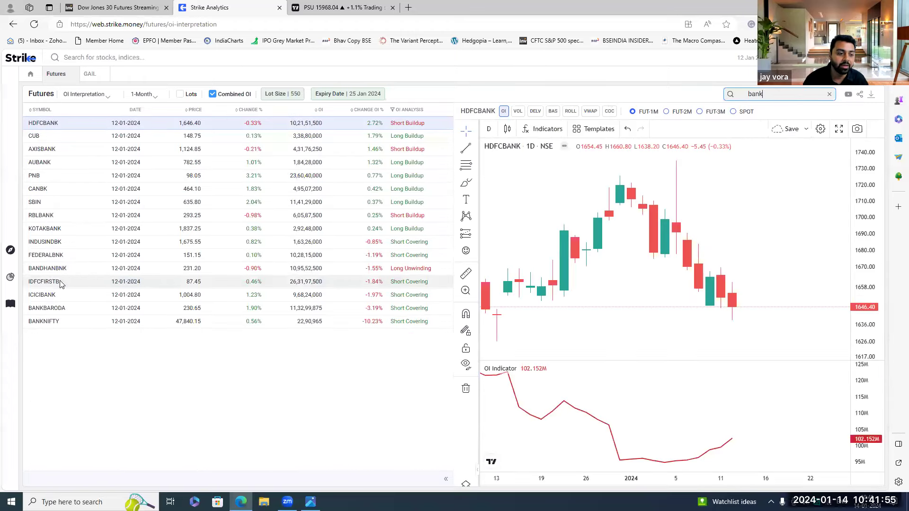
- Open the BANKNIFTY futures chart and frame it on Sep 2022–Nov 2023
left_click(52, 321)
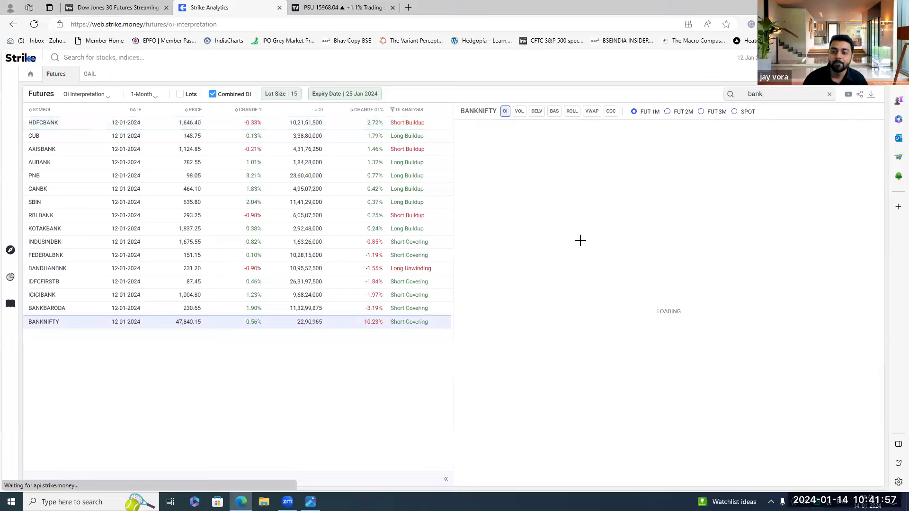
scroll(586, 288, "down", 10)
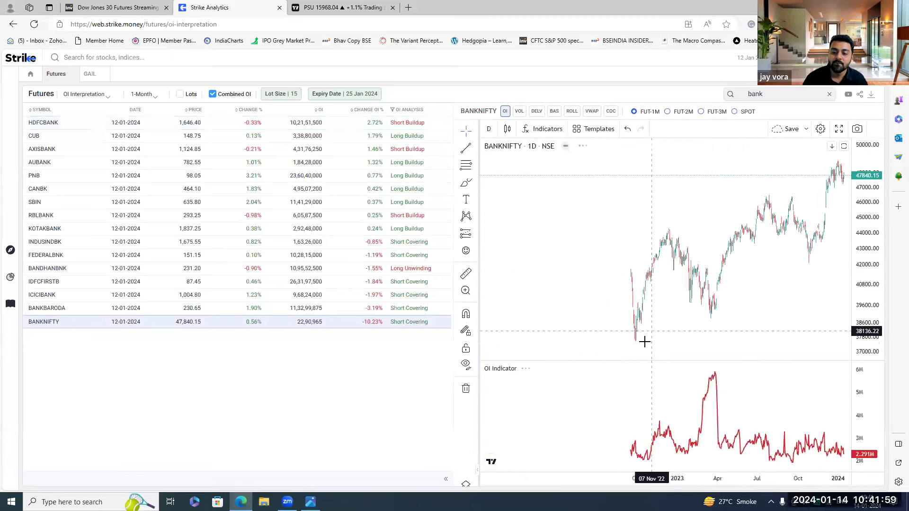
scroll(637, 340, "up", 5)
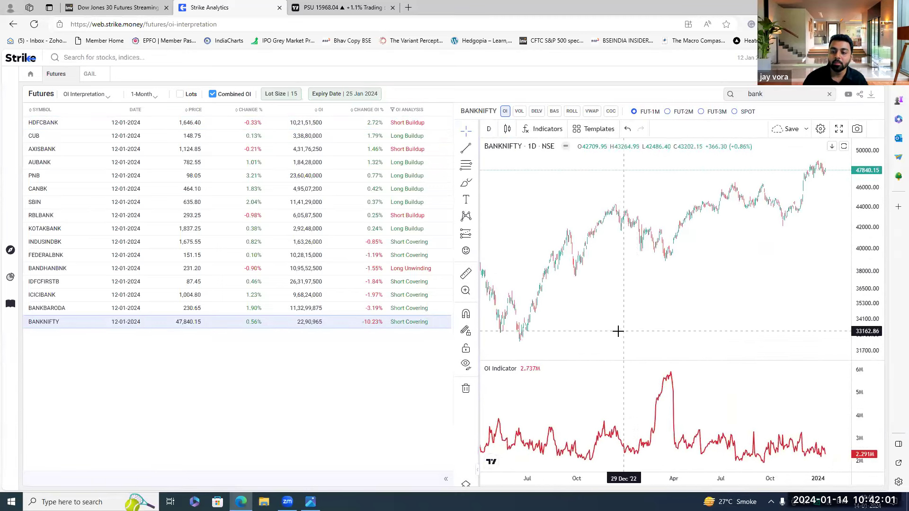
left_click_drag(653, 328, 715, 329)
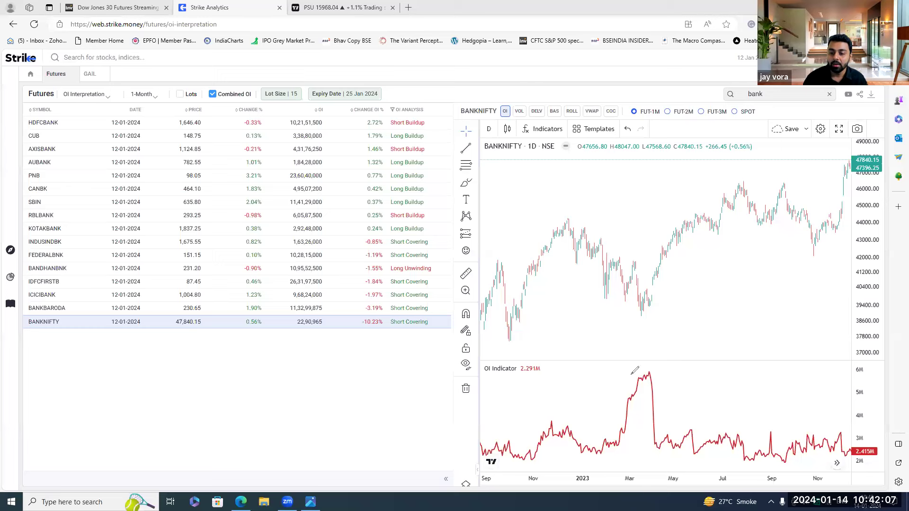
- Mark the OI peak and trace the March–July price rise, pullback and rebound, then clear
left_click_drag(631, 372, 675, 372)
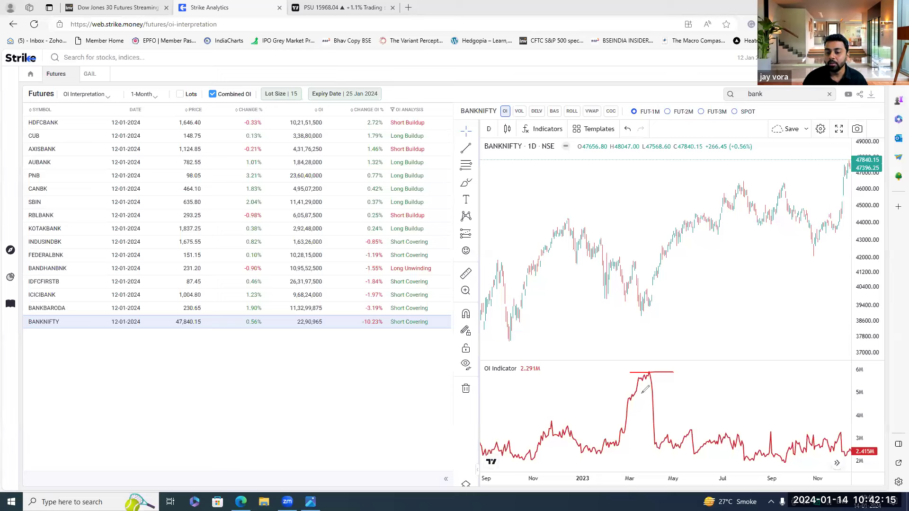
left_click_drag(638, 318, 740, 183)
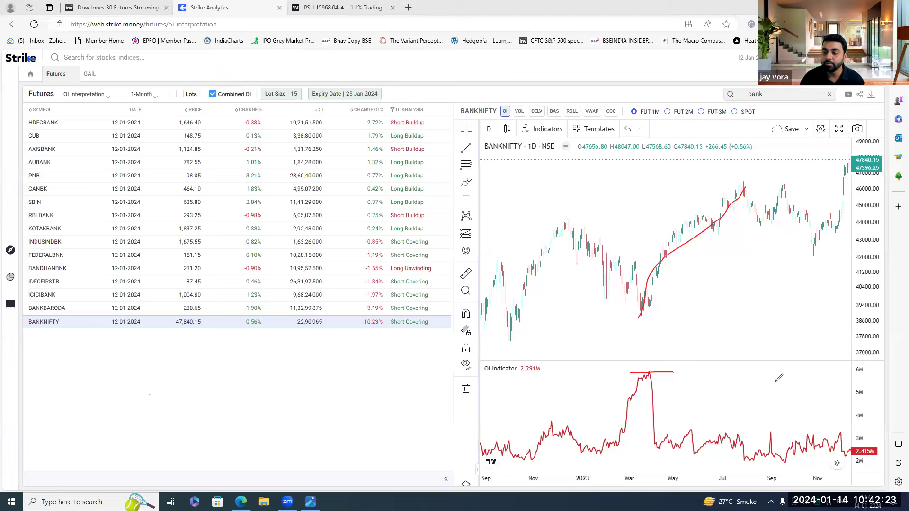
left_click_drag(744, 186, 762, 232)
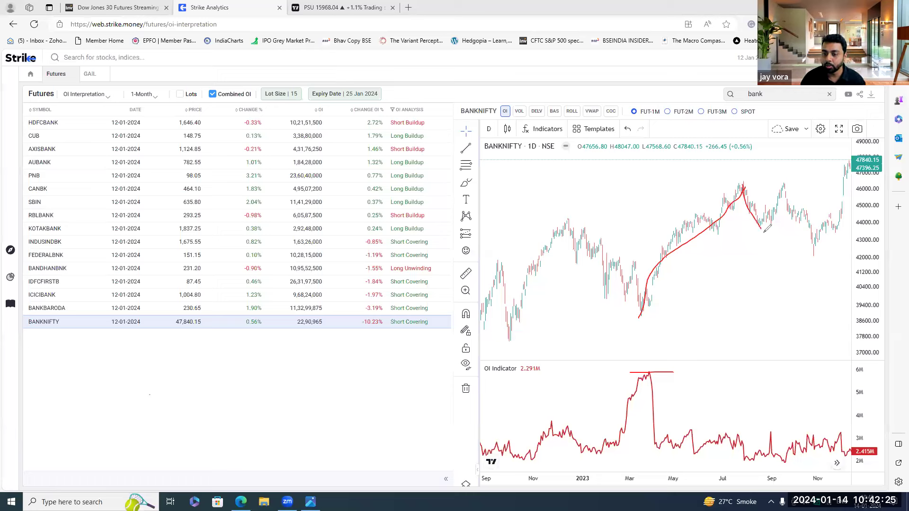
mouse_move(745, 459)
left_mouse_down()
mouse_move(777, 432)
mouse_move(788, 458)
left_mouse_up()
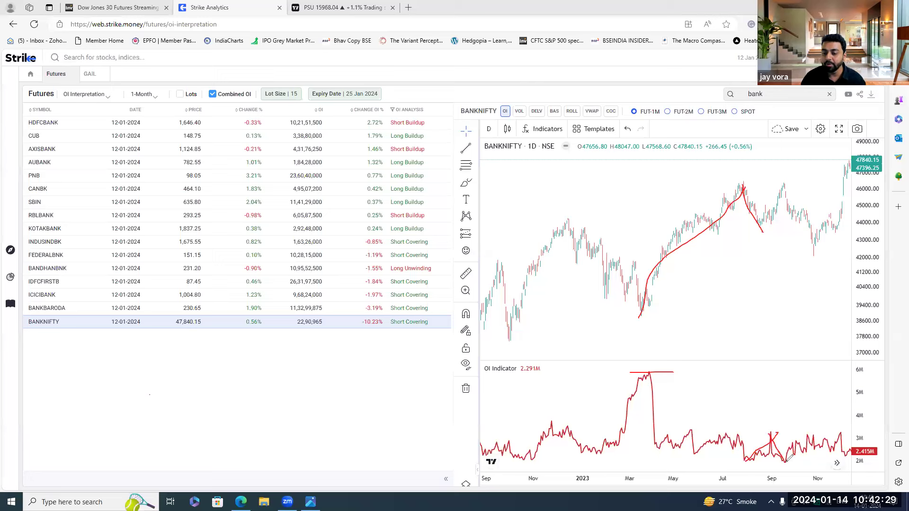
left_click_drag(769, 222, 785, 189)
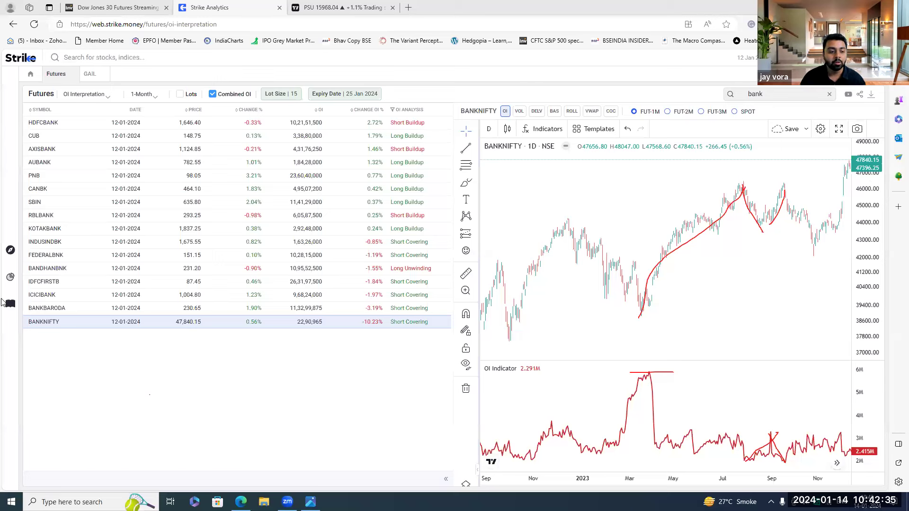
key("Escape")
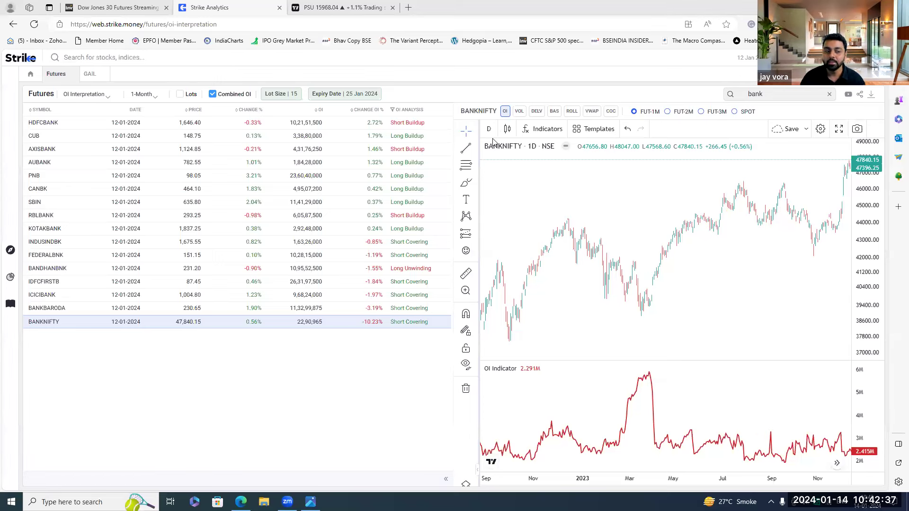
left_click(775, 94)
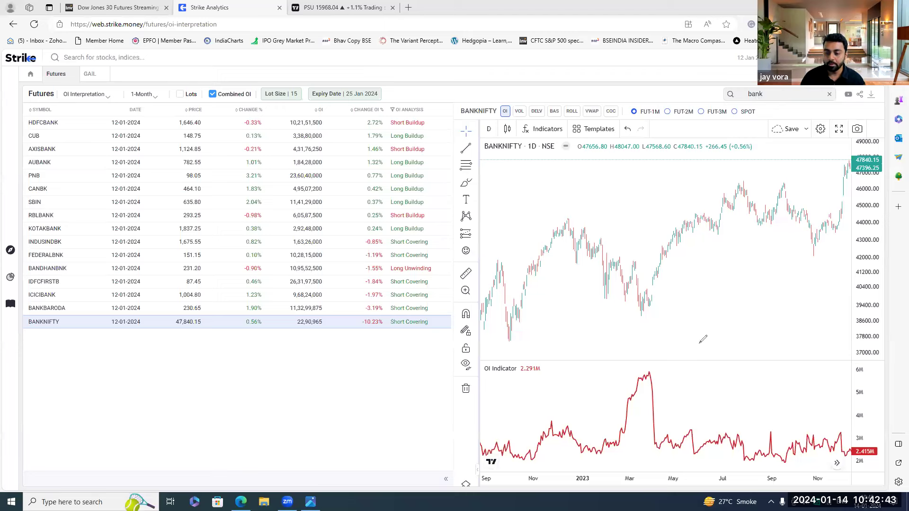
mouse_move(686, 354)
left_mouse_down()
mouse_move(732, 242)
mouse_move(741, 269)
mouse_move(797, 166)
mouse_move(840, 119)
left_mouse_up()
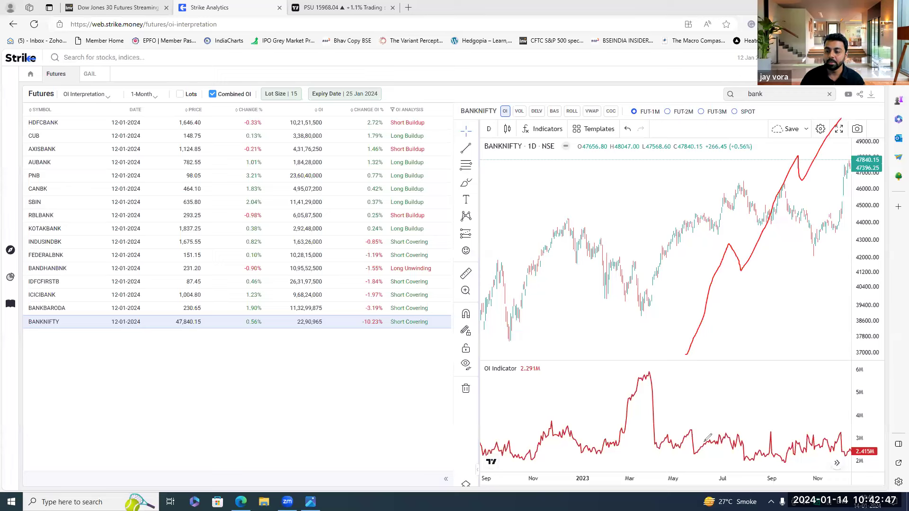
mouse_move(674, 462)
left_mouse_down()
mouse_move(735, 333)
mouse_move(750, 416)
mouse_move(792, 287)
mouse_move(810, 350)
mouse_move(819, 328)
left_mouse_up()
left_click_drag(828, 286, 854, 242)
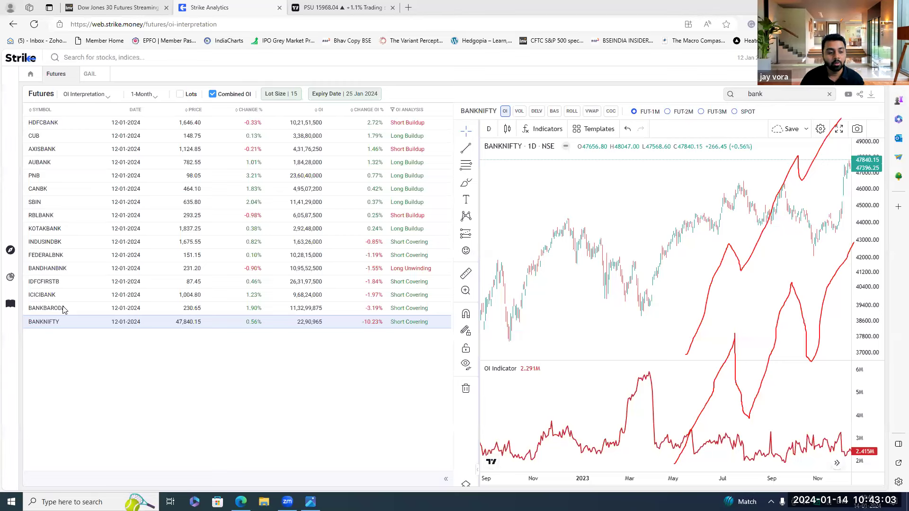
left_click(784, 93)
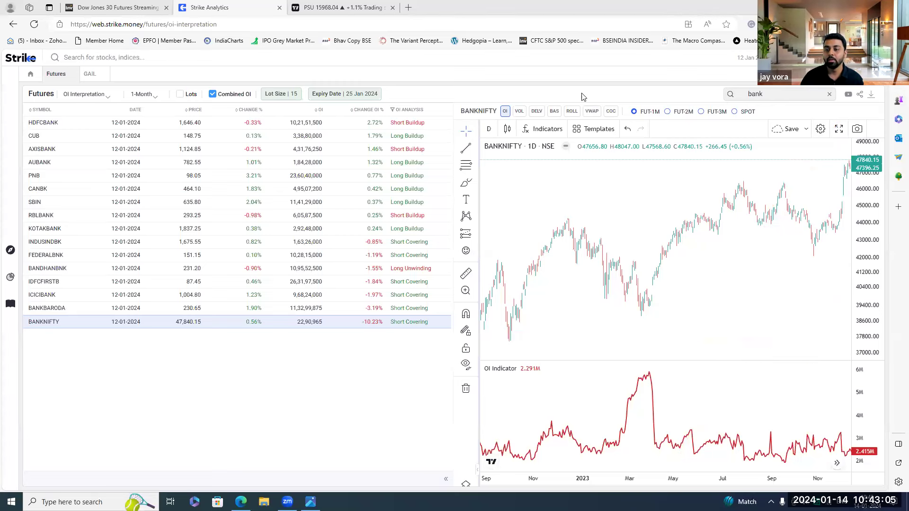
- Show the SUNPHARMA futures chart full screen, zoomed out to cover 2012–2024
type("sunp")
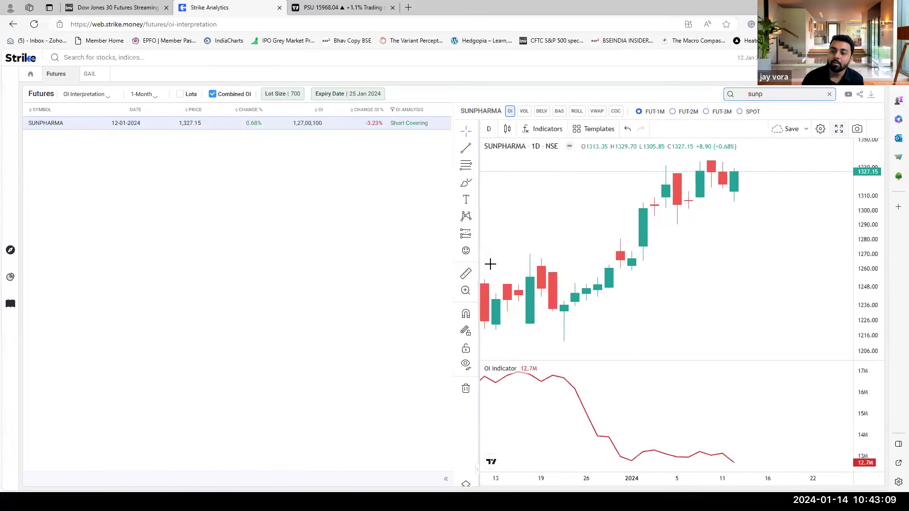
left_click(839, 129)
scroll(627, 313, "down", 15)
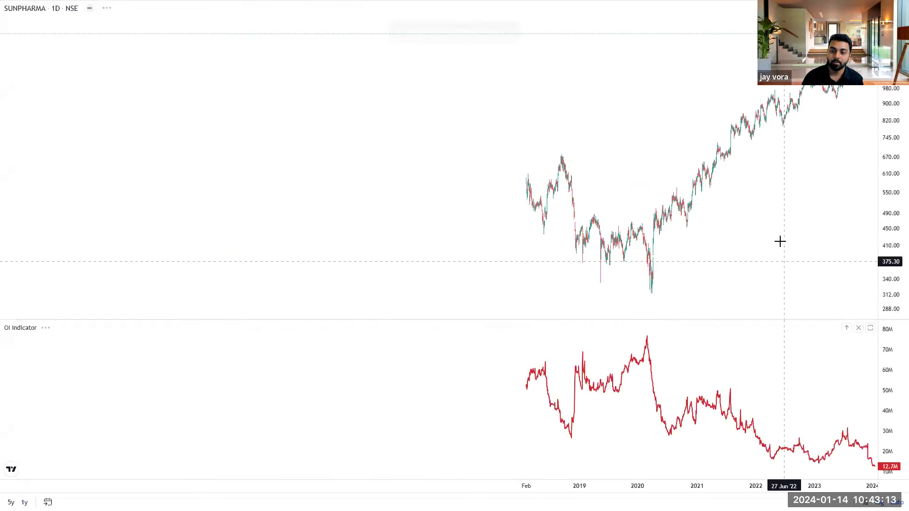
scroll(591, 289, "up", 5)
scroll(589, 291, "down", 5)
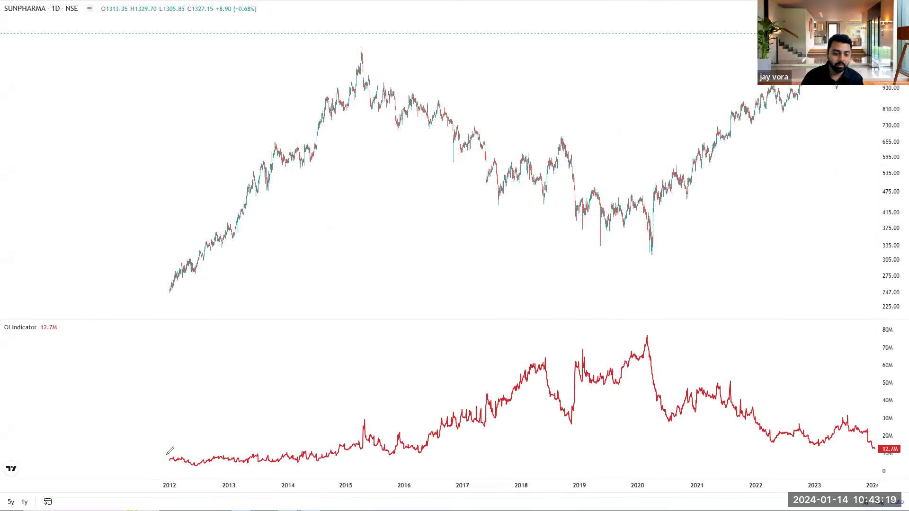
- Mark the flat 2012–2014 OI stretch and rising early price candles in red, then clear the marks
mouse_move(236, 450)
left_mouse_down()
mouse_move(337, 453)
mouse_move(336, 466)
mouse_move(156, 476)
mouse_move(172, 442)
mouse_move(258, 450)
left_mouse_up()
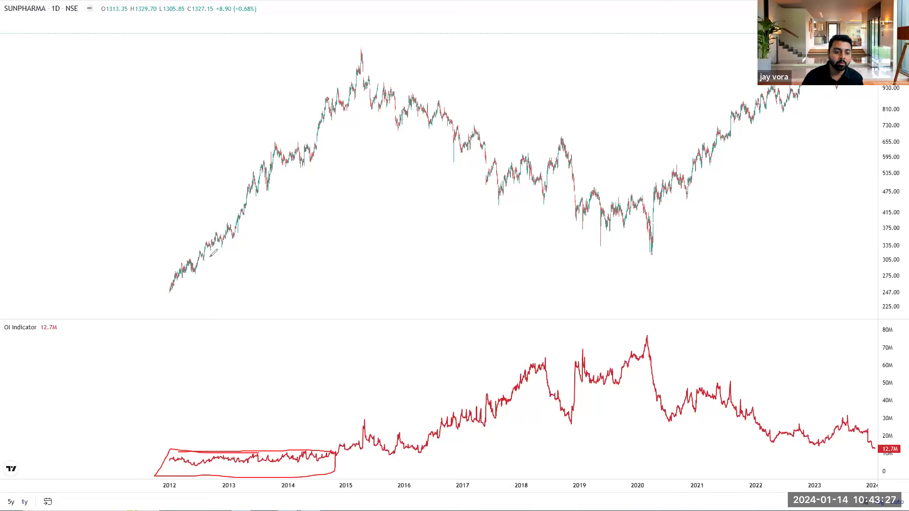
left_click_drag(195, 270, 208, 236)
left_click_drag(195, 468, 218, 453)
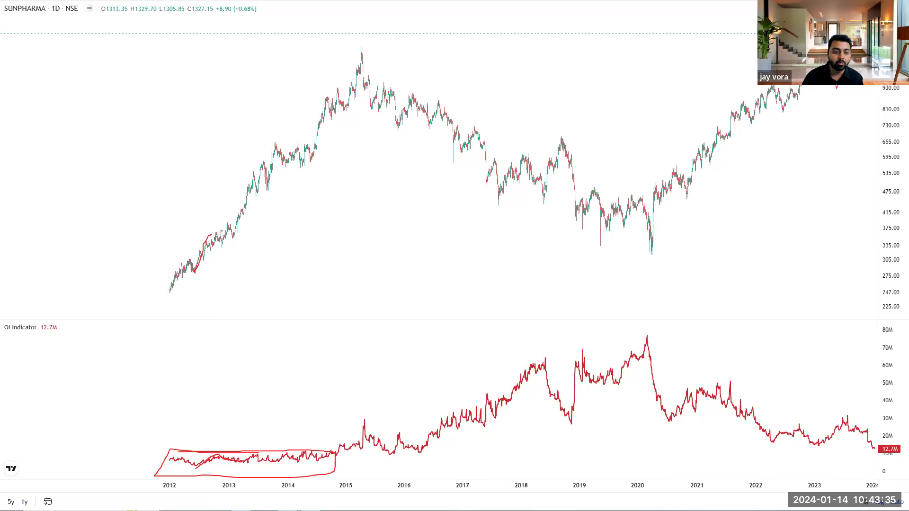
mouse_move(219, 235)
left_mouse_down()
mouse_move(208, 248)
mouse_move(228, 223)
mouse_move(246, 240)
mouse_move(245, 211)
left_mouse_up()
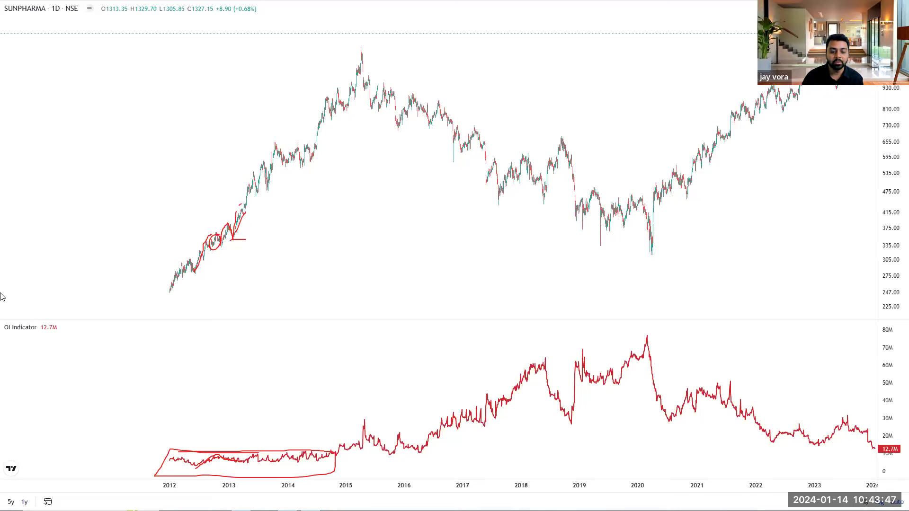
key("ctrl+shift+c")
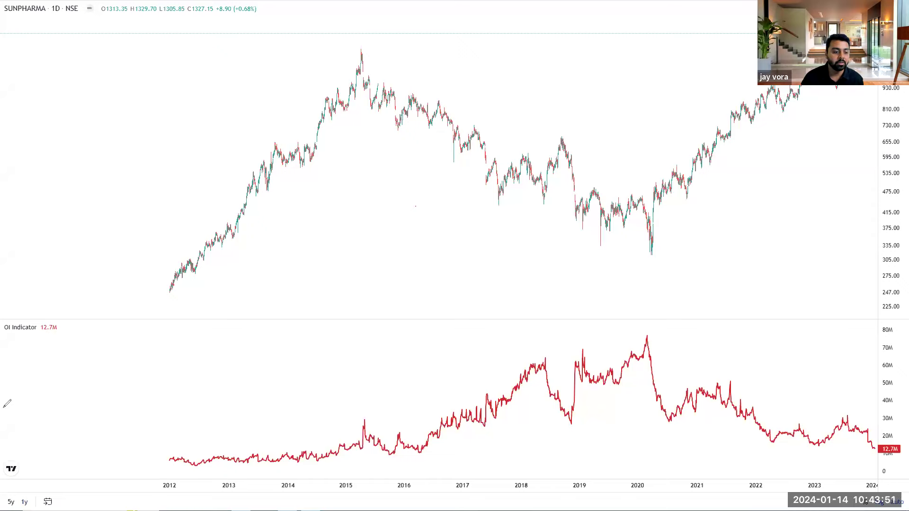
- Zoom the SUNPHARMA chart into the 2014–2016 period around the 2015 price high
scroll(105, 442, "up", 3)
left_click_drag(297, 203, 350, 295)
scroll(351, 295, "up", 5)
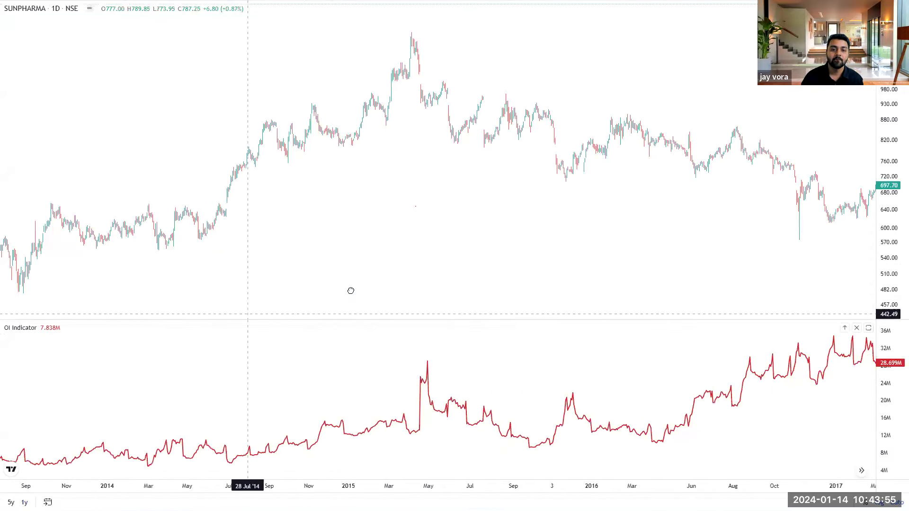
scroll(409, 380, "up", 1)
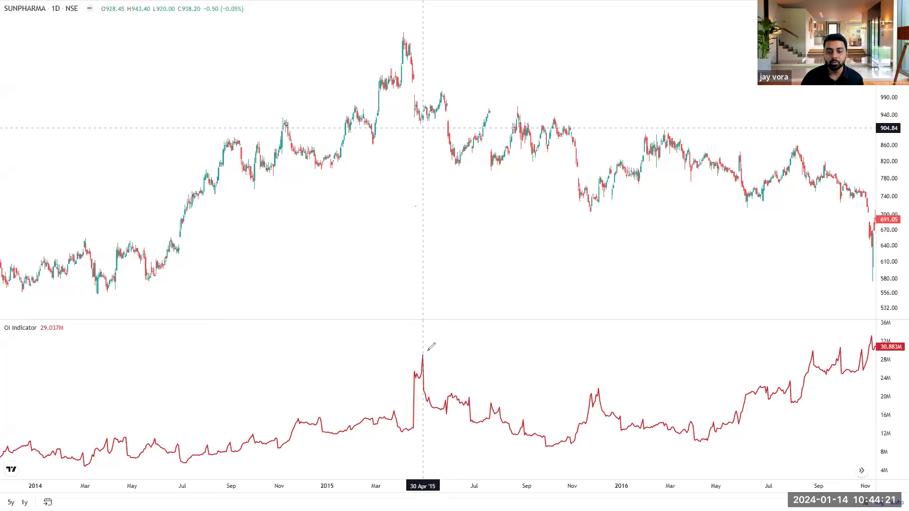
- Circle the April 2015 OI spike, trace its decline and the price rebound and fall, then clear
left_click_drag(428, 350, 432, 353)
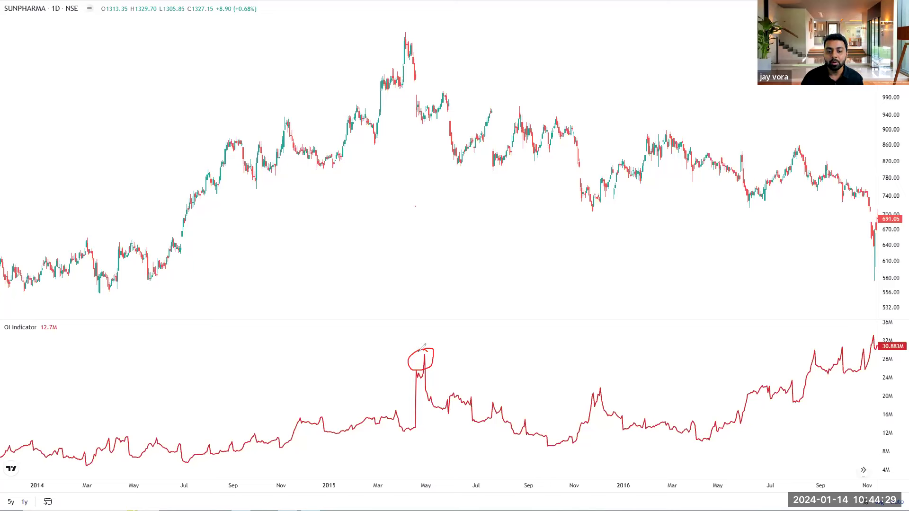
left_click_drag(427, 356, 448, 408)
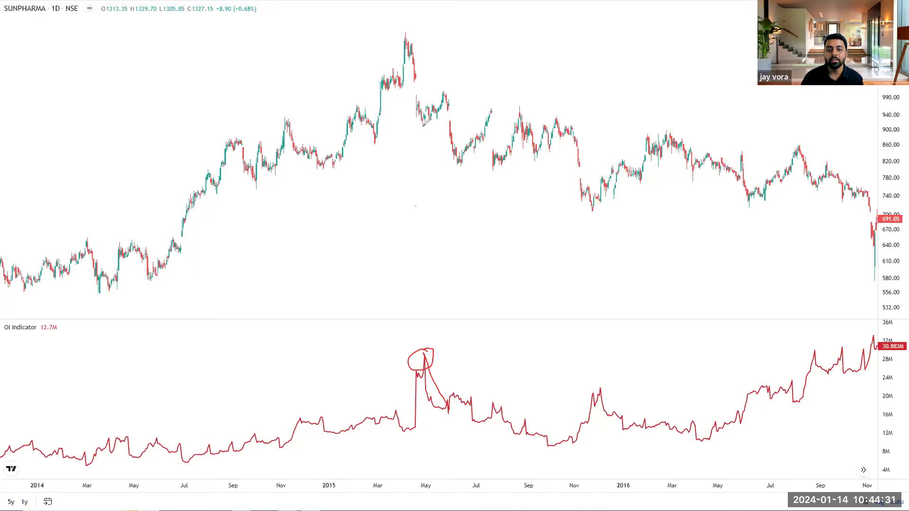
left_click_drag(424, 118, 445, 89)
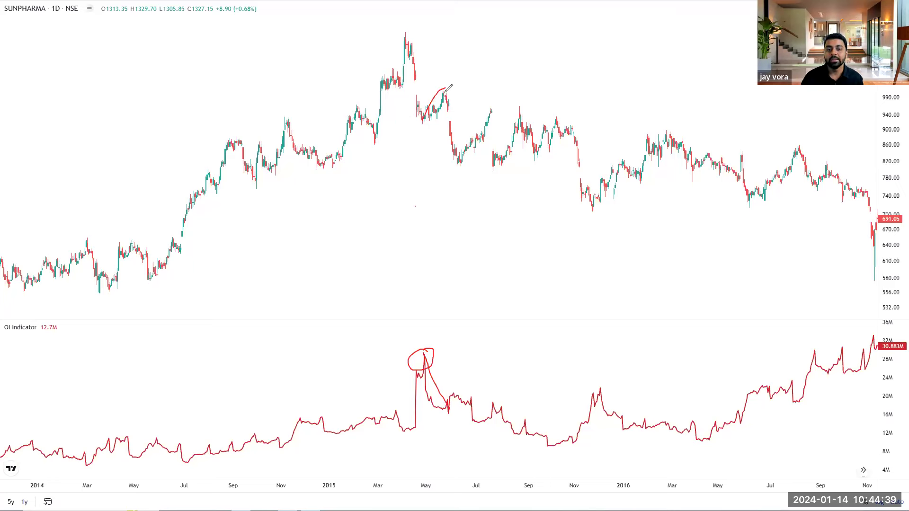
mouse_move(444, 89)
left_mouse_down()
mouse_move(445, 138)
mouse_move(460, 174)
left_mouse_up()
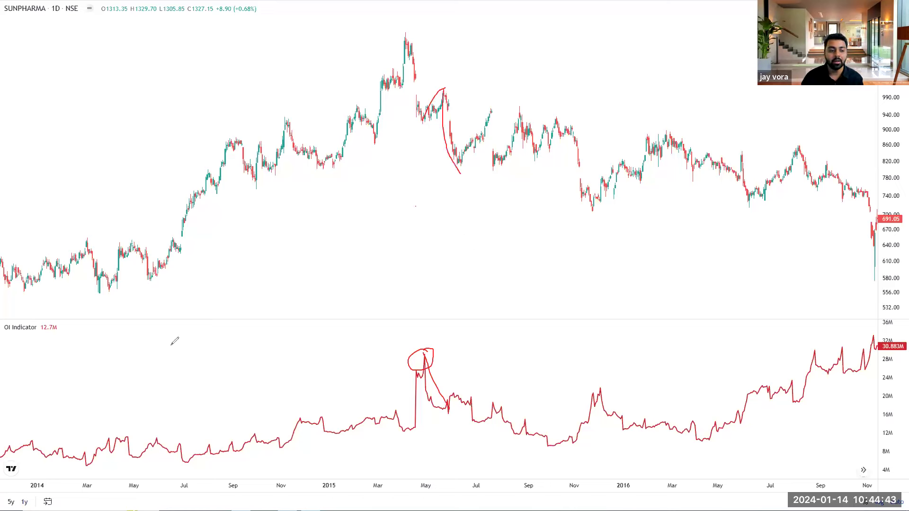
key("e")
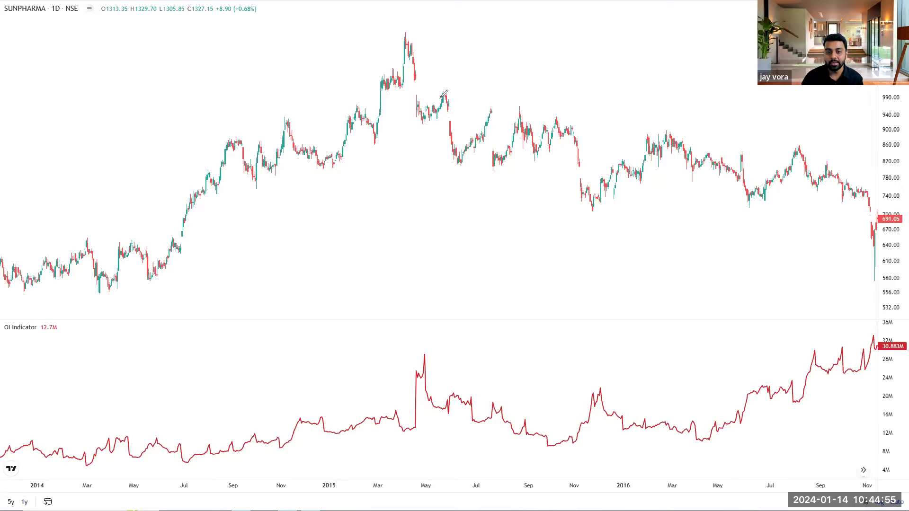
- Trace the price and OI declines after the April 2015 peak, then zoom out to 2012–2021
mouse_move(401, 41)
left_mouse_down()
mouse_move(415, 97)
mouse_move(440, 94)
mouse_move(462, 162)
left_mouse_up()
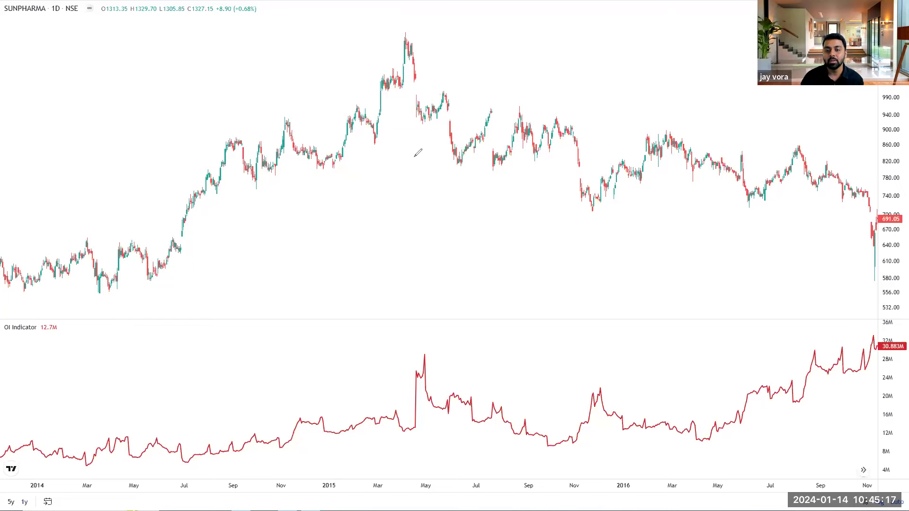
left_click_drag(433, 370, 578, 437)
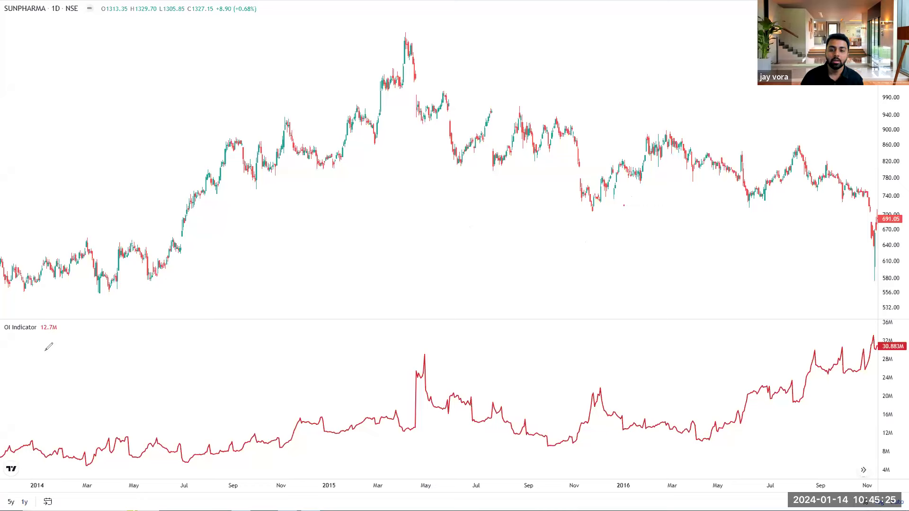
scroll(459, 257, "down", 5)
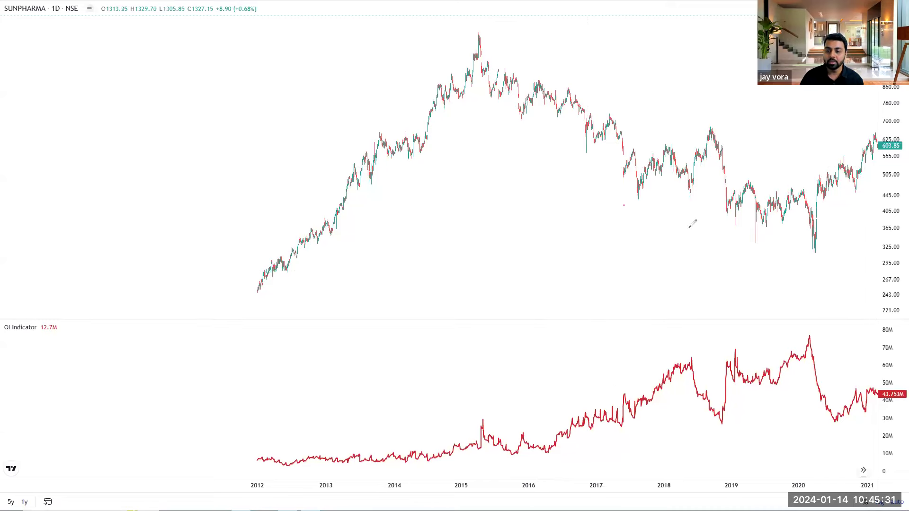
- Sketch the rising OI into 2018, the 2018 swing, 2019 spike and 2020 OI peak, then erase them
left_click_drag(548, 455, 691, 358)
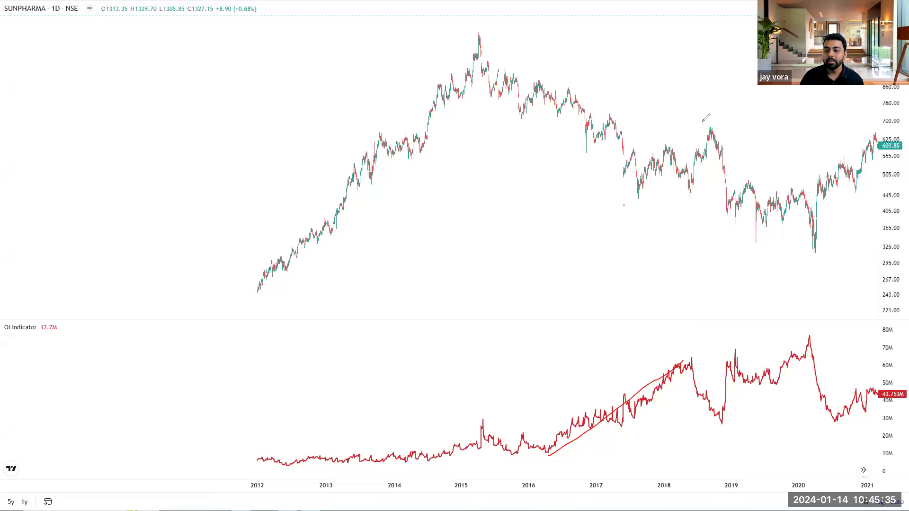
mouse_move(715, 126)
left_mouse_down()
mouse_move(689, 142)
mouse_move(711, 125)
left_mouse_up()
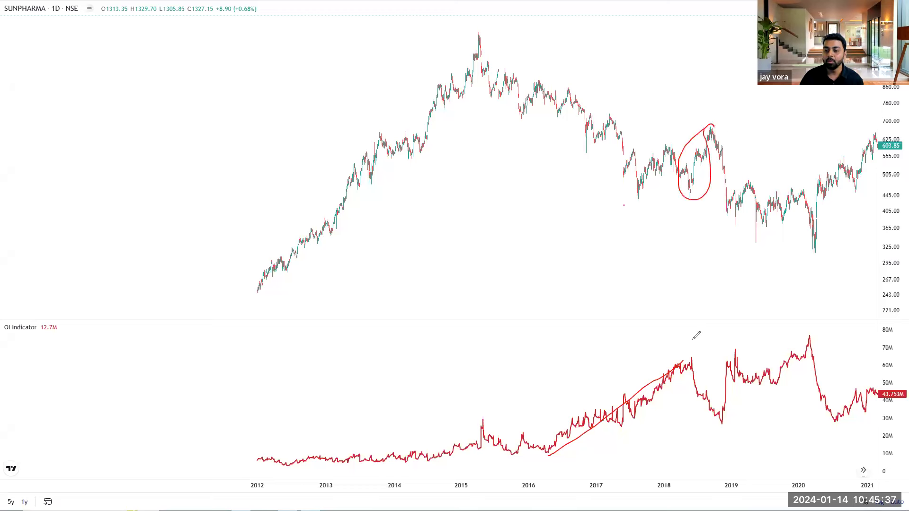
mouse_move(691, 357)
left_mouse_down()
mouse_move(723, 423)
mouse_move(742, 349)
left_mouse_up()
left_click_drag(746, 382, 809, 325)
mouse_move(802, 249)
left_mouse_down()
mouse_move(817, 250)
mouse_move(797, 252)
left_mouse_up()
mouse_move(814, 332)
left_mouse_down()
mouse_move(825, 340)
mouse_move(787, 343)
left_mouse_up()
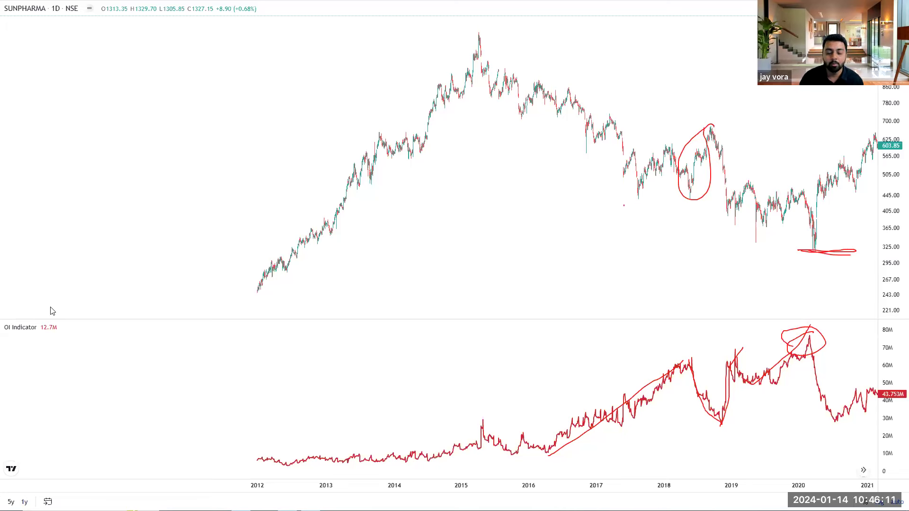
key("Escape")
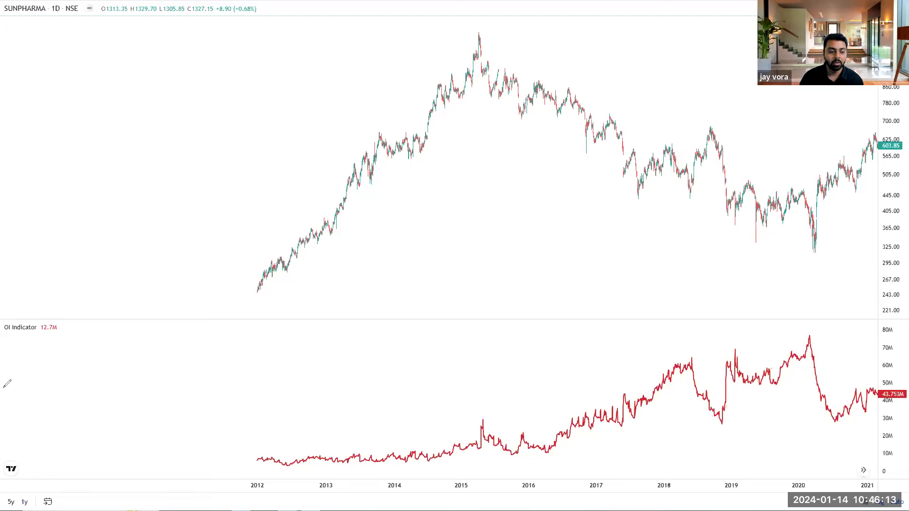
- Pan to 2013–2024 and trace the OI fall, price rise and OI recovery after 2020
left_click_drag(472, 273, 201, 279)
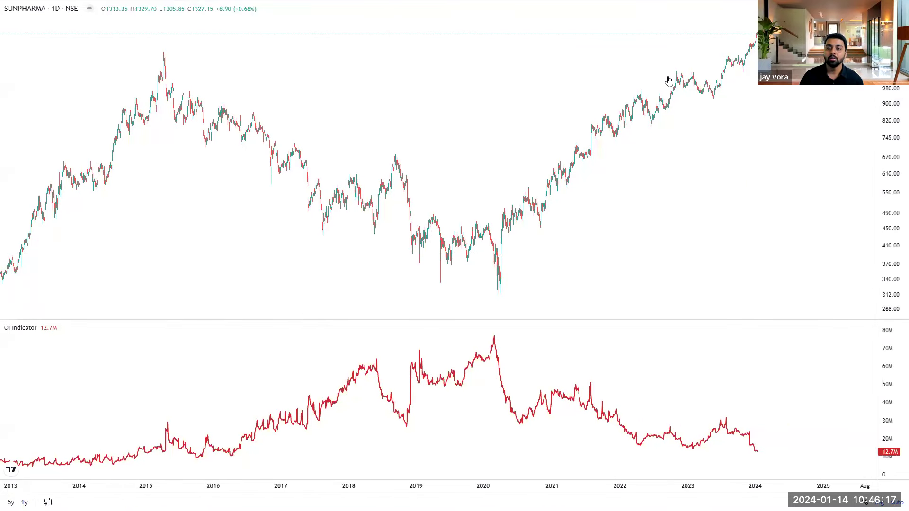
left_click_drag(494, 334, 524, 423)
mouse_move(493, 293)
left_mouse_down()
mouse_move(510, 241)
mouse_move(581, 149)
left_mouse_up()
left_click_drag(522, 421, 578, 382)
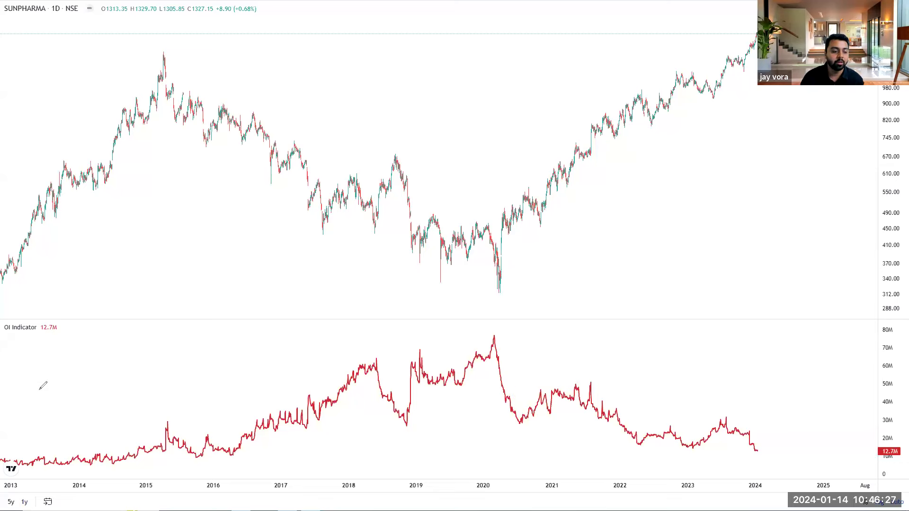
- Zoom and scroll the chart to cover about Oct 2018 to Oct 2022
scroll(383, 240, "up", 6)
scroll(248, 278, "down", 2)
scroll(373, 264, "up", 3)
scroll(489, 142, "left", 10)
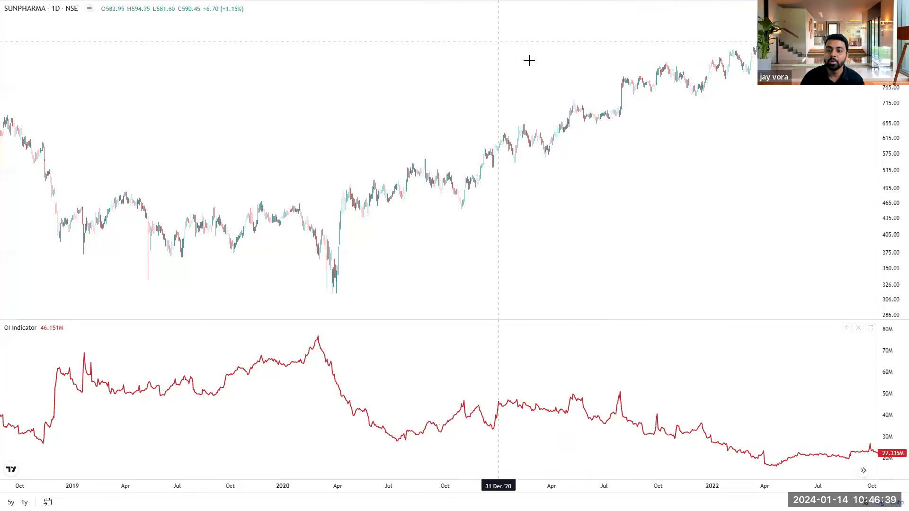
- Circle the July 2021 consolidation and OI spike, mark the breakout and OI fall, and draw the uptrend from the 2020 low
mouse_move(596, 109)
left_mouse_down()
mouse_move(606, 107)
mouse_move(615, 123)
mouse_move(597, 111)
left_mouse_up()
mouse_move(615, 385)
left_mouse_down()
mouse_move(607, 420)
mouse_move(627, 382)
left_mouse_up()
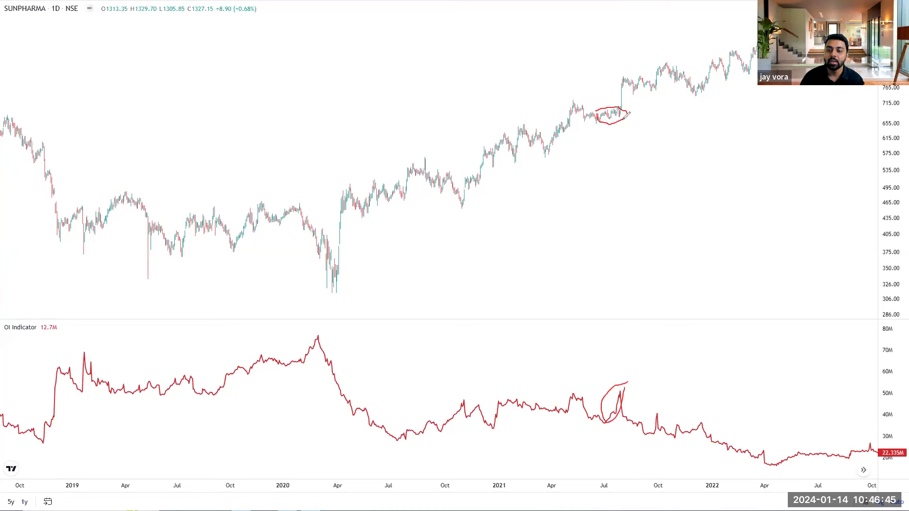
left_click_drag(617, 118, 620, 81)
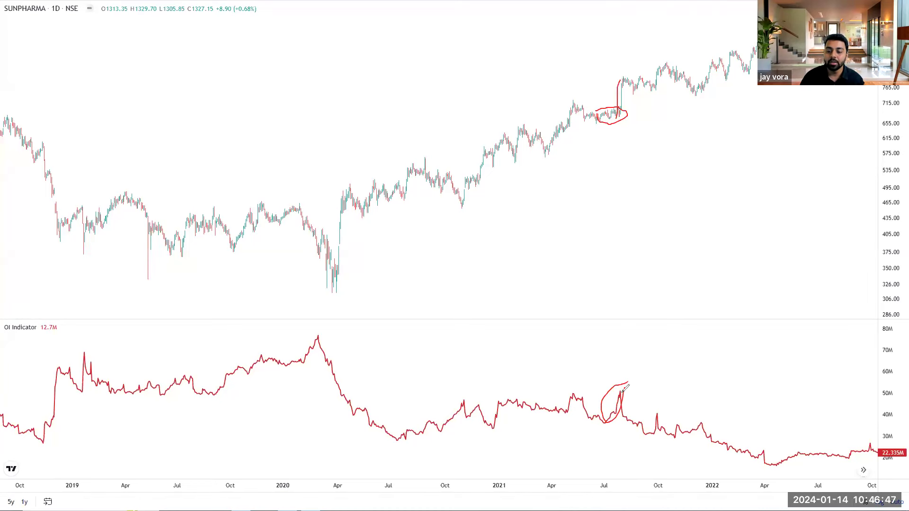
left_click_drag(621, 395, 649, 436)
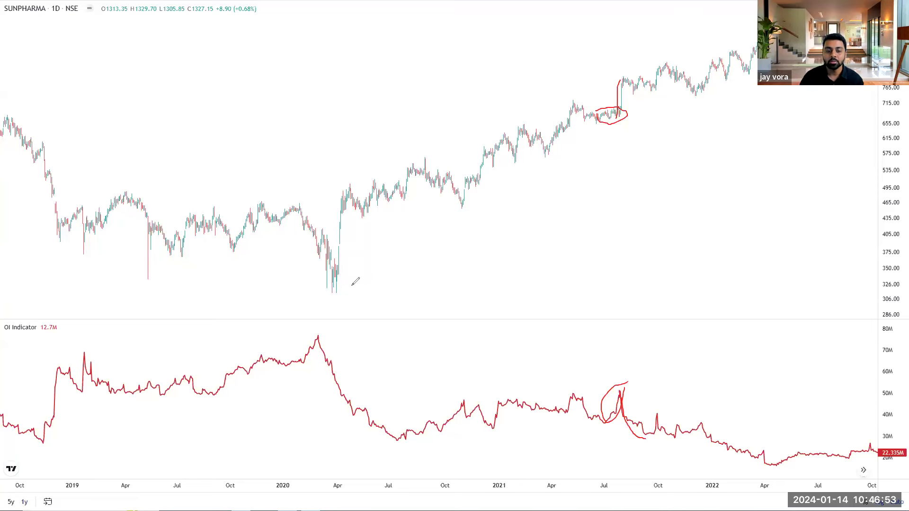
left_click_drag(333, 296, 630, 74)
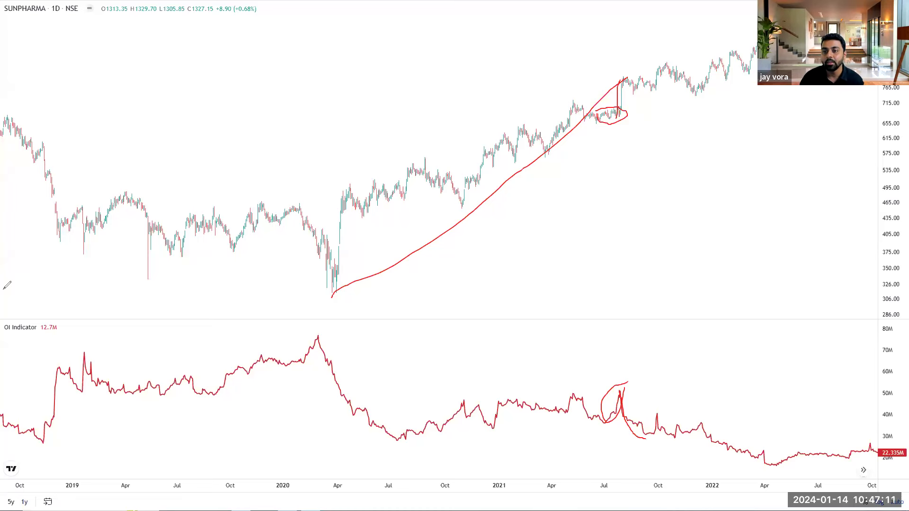
key("e")
scroll(460, 450, "down", 10)
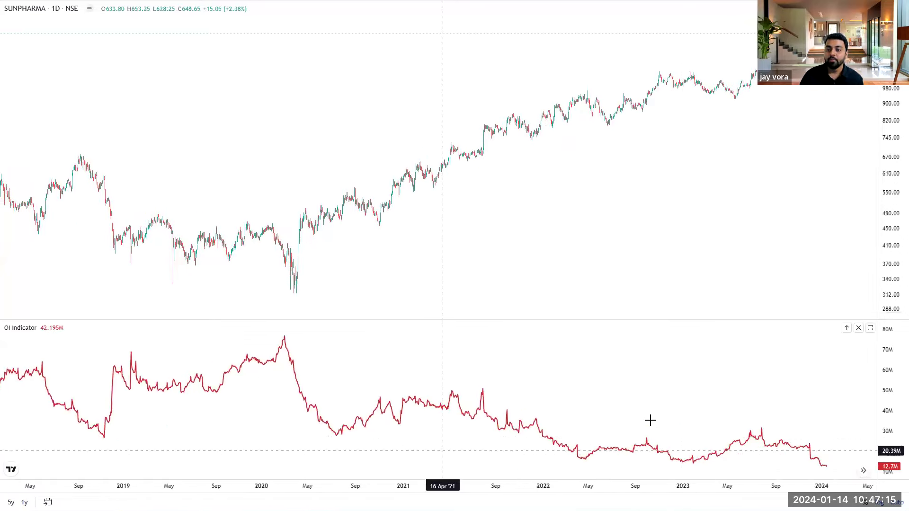
scroll(680, 478, "down", 5)
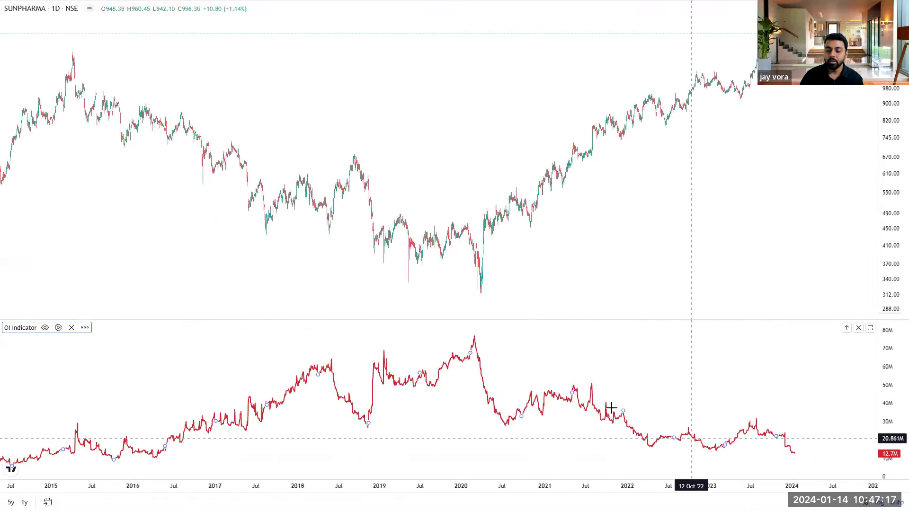
scroll(599, 375, "down", 3)
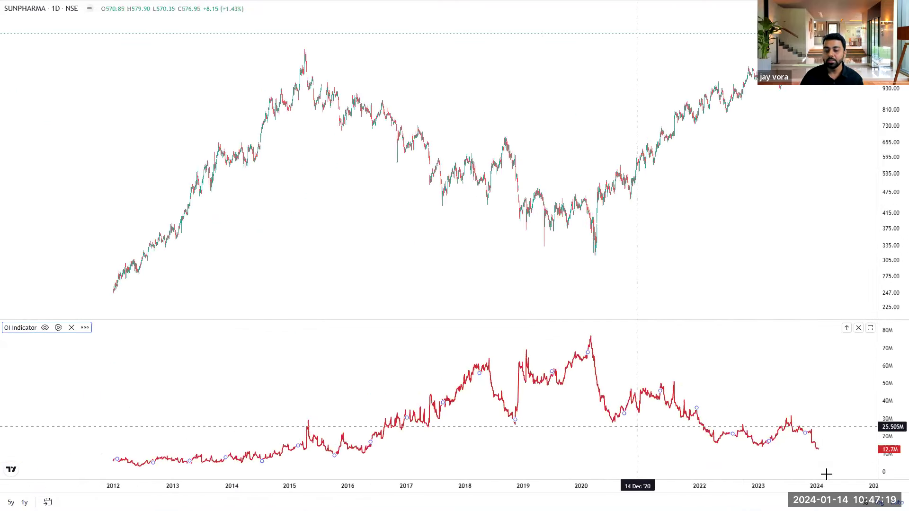
scroll(568, 457, "up", 5)
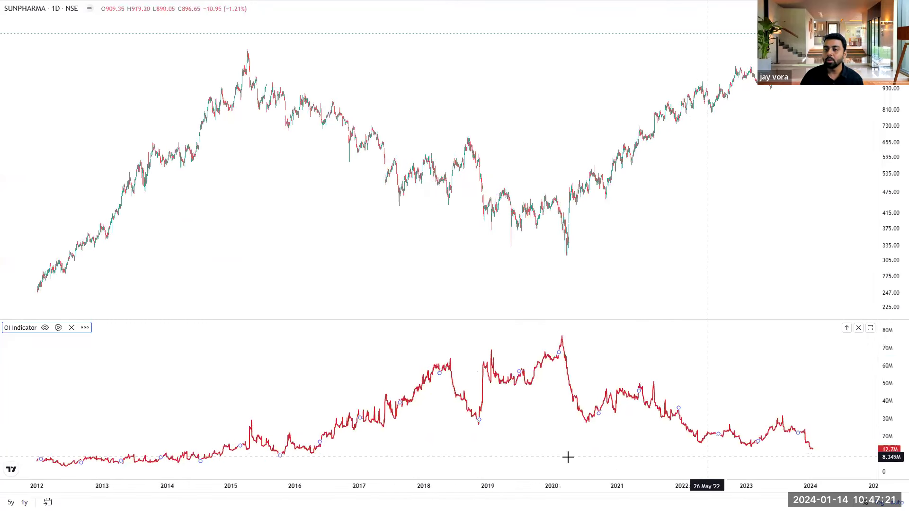
scroll(645, 456, "down", 4)
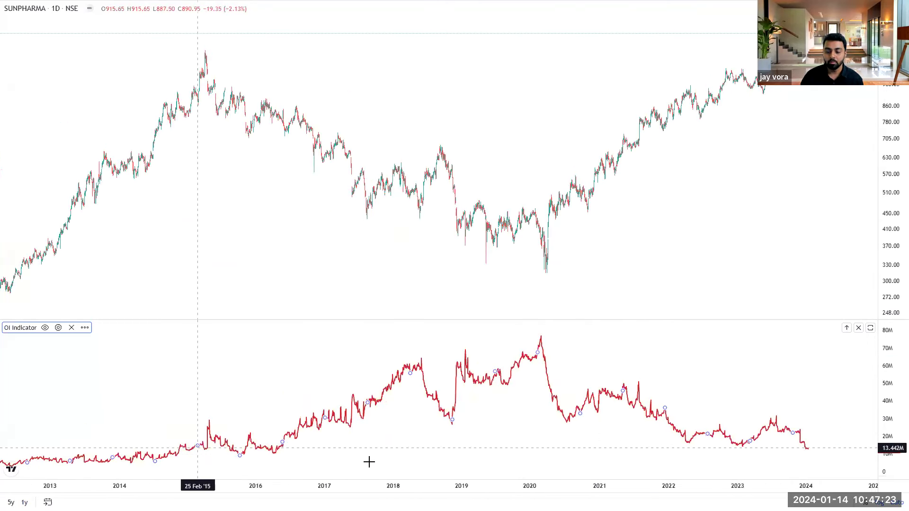
scroll(729, 441, "up", 1)
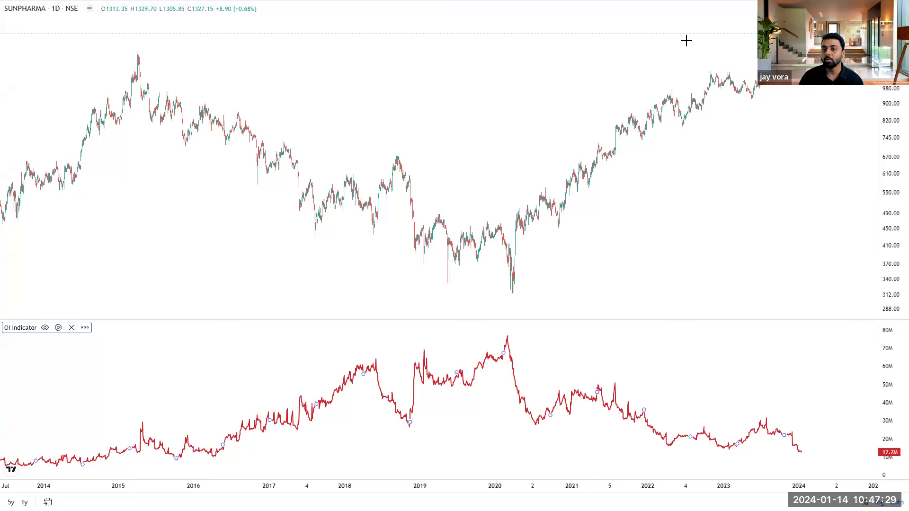
mouse_move(827, 454)
left_mouse_down()
mouse_move(789, 452)
mouse_move(841, 452)
mouse_move(786, 458)
left_mouse_up()
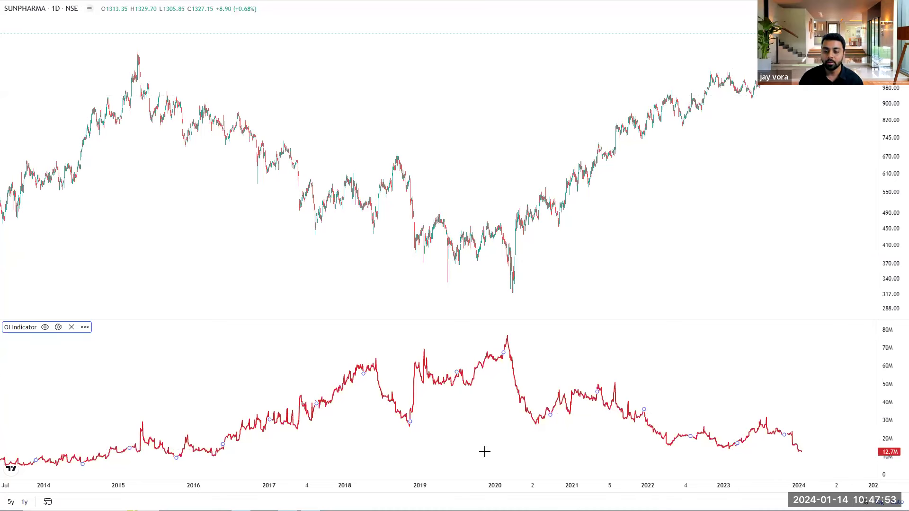
scroll(541, 450, "up", 5)
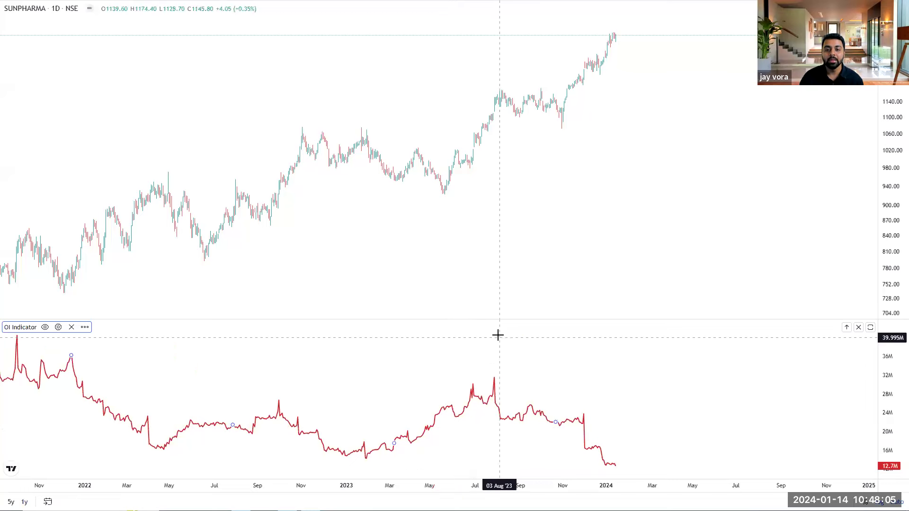
scroll(461, 360, "up", 1)
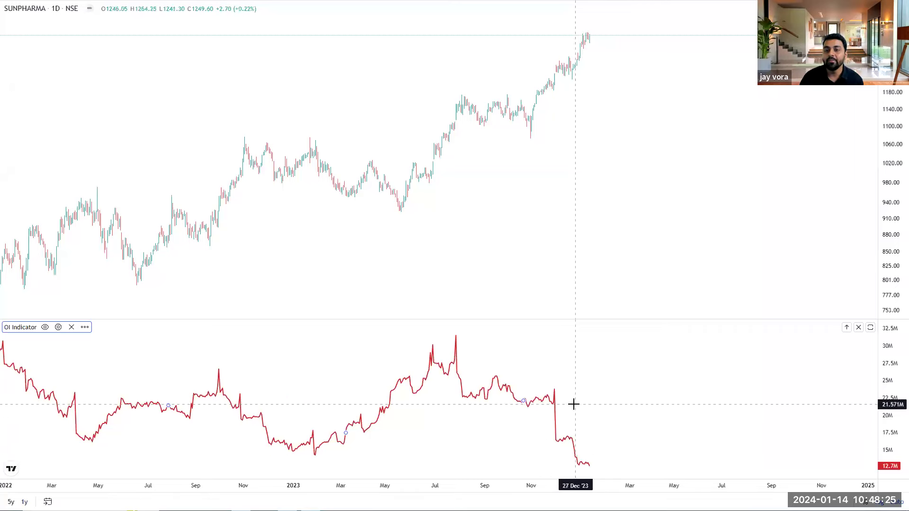
scroll(572, 404, "down", 2)
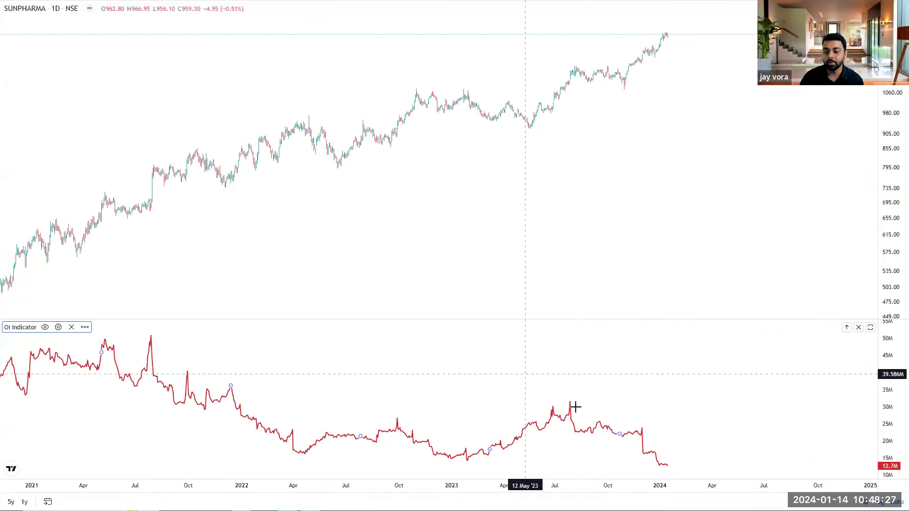
scroll(656, 462, "up", 2)
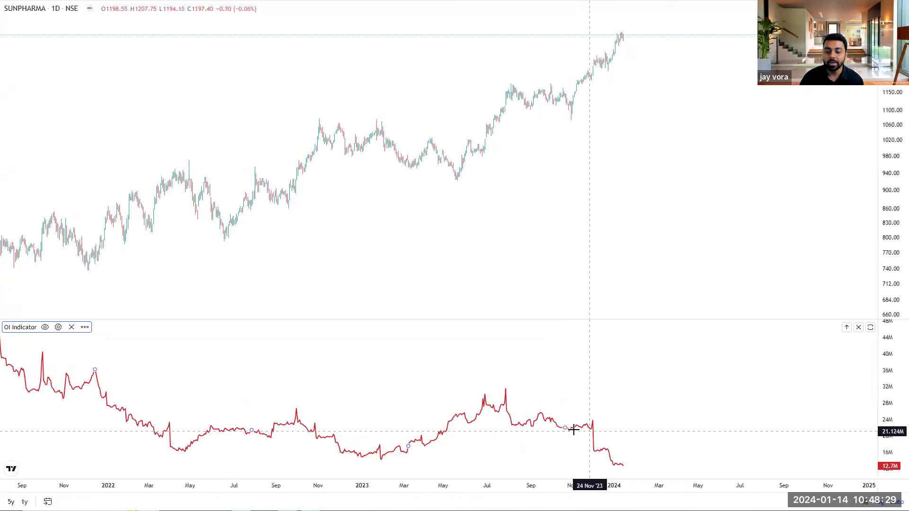
scroll(406, 348, "up", 2)
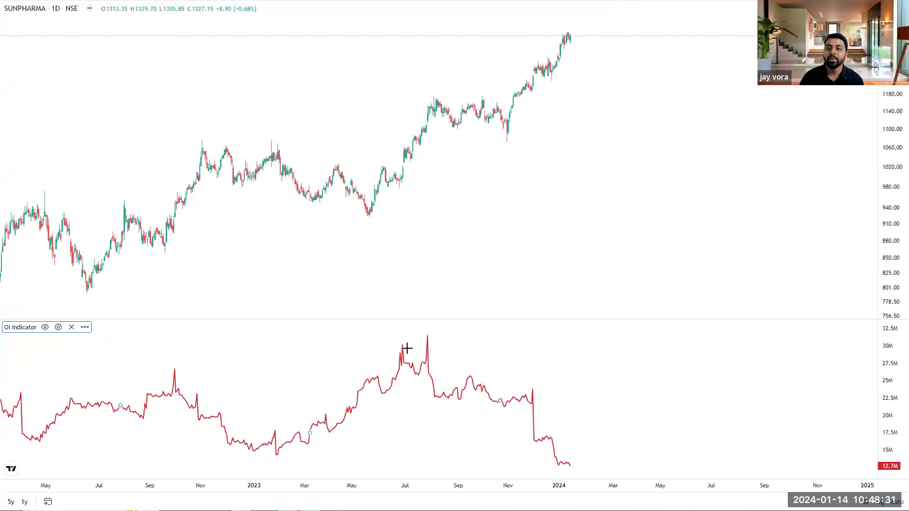
mouse_move(536, 389)
left_mouse_down()
mouse_move(498, 395)
mouse_move(539, 382)
left_mouse_up()
mouse_move(551, 59)
left_mouse_down()
mouse_move(536, 65)
mouse_move(558, 63)
left_mouse_up()
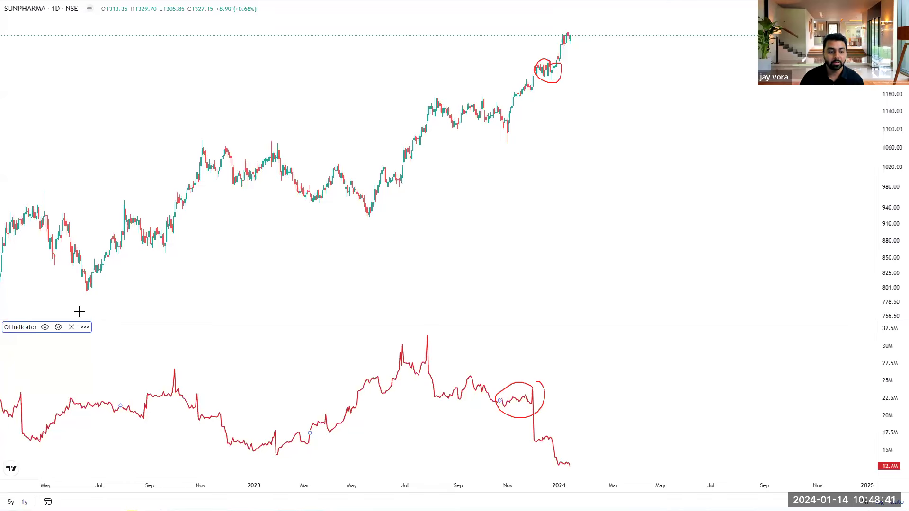
scroll(696, 471, "down", 10)
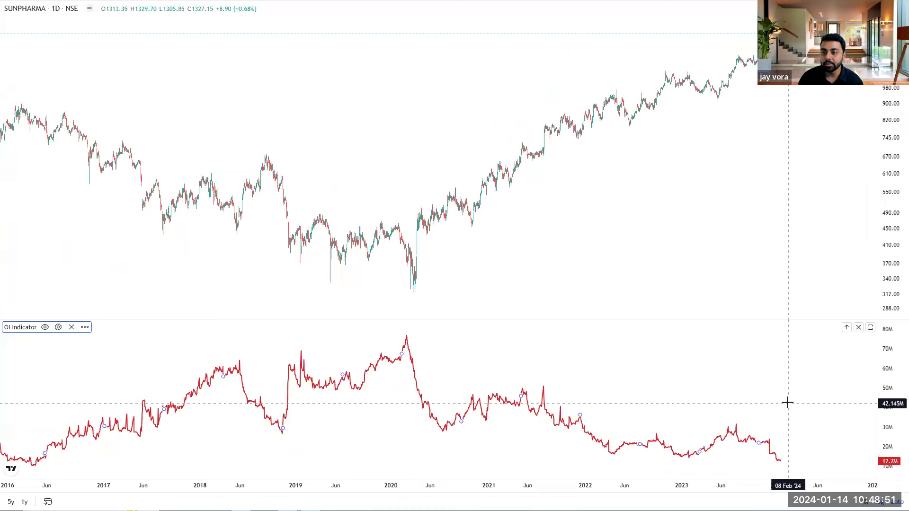
- Deselect the OI indicator, adjust the zoom, and exit the full-screen SUNPHARMA chart
left_click(780, 465)
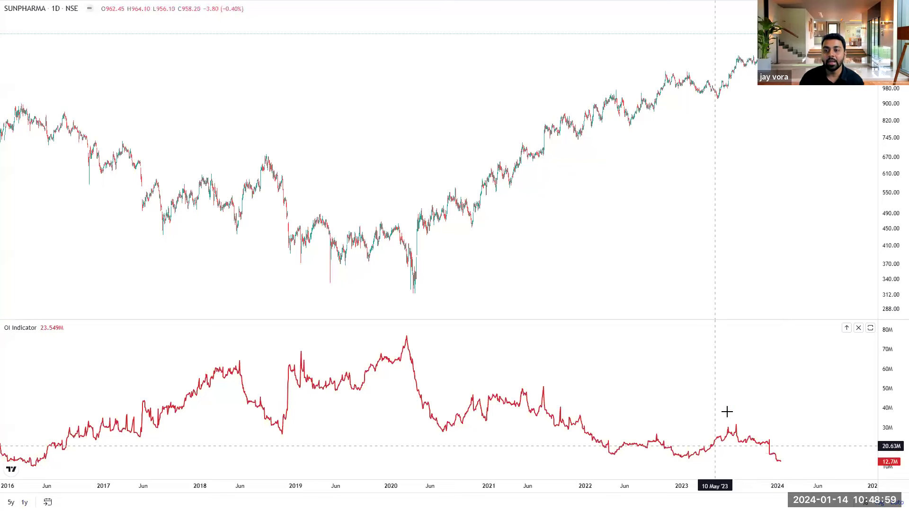
scroll(771, 274, "down", 3)
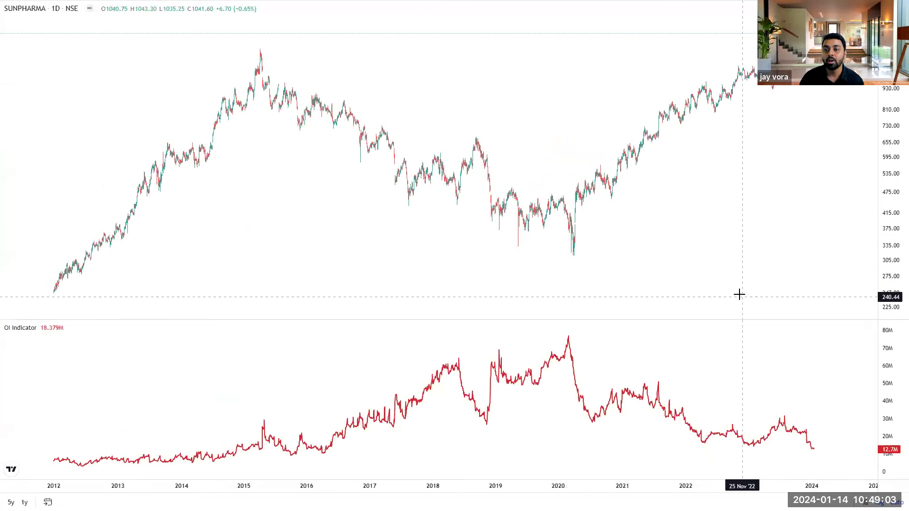
scroll(739, 295, "up", 1)
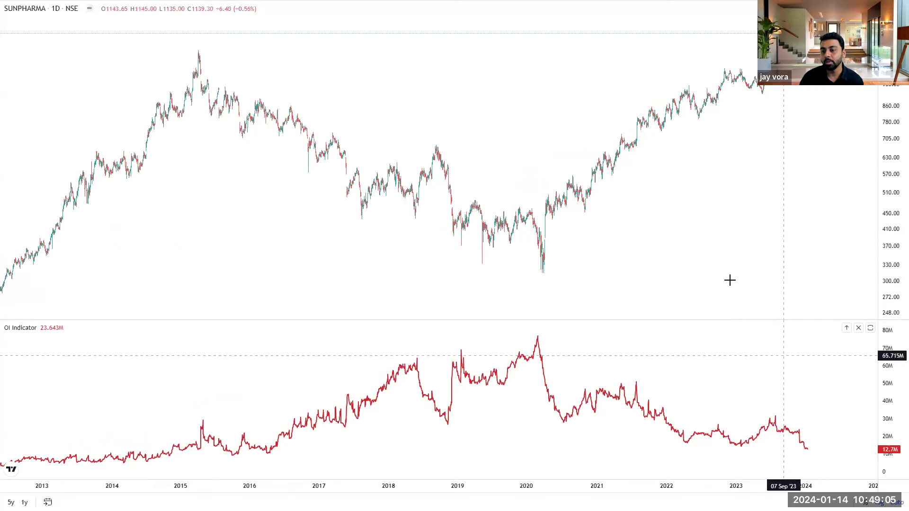
key("Escape")
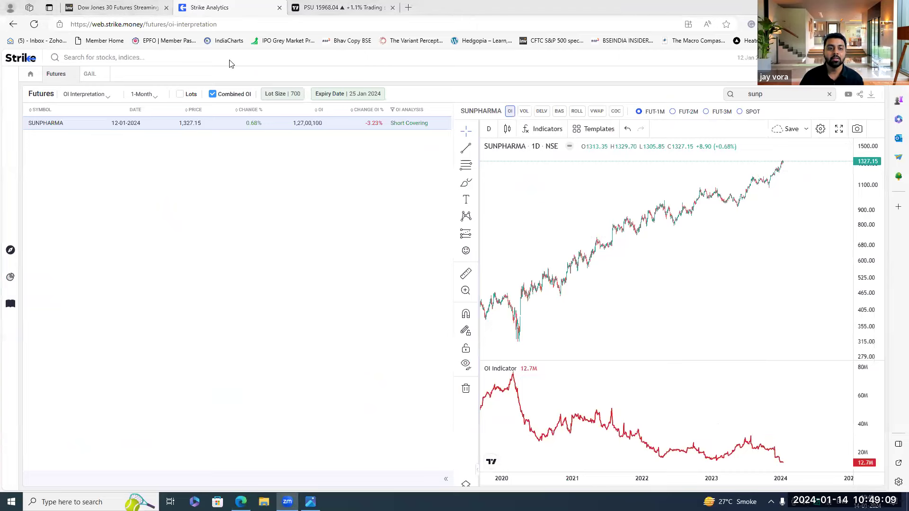
- Load the NIFTY PHARMA index chart in the TradingView tab
key("ctrl+Tab")
left_click(42, 57)
type("NIFTY P")
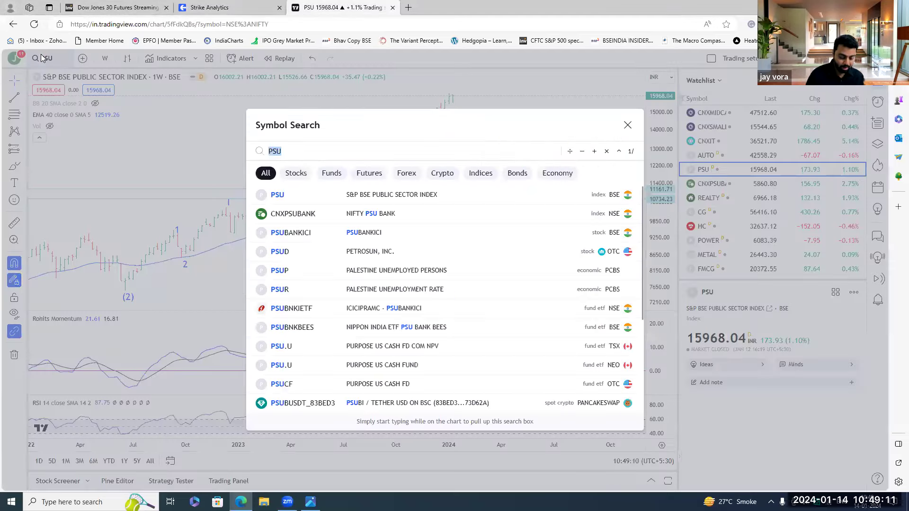
type("HARMA")
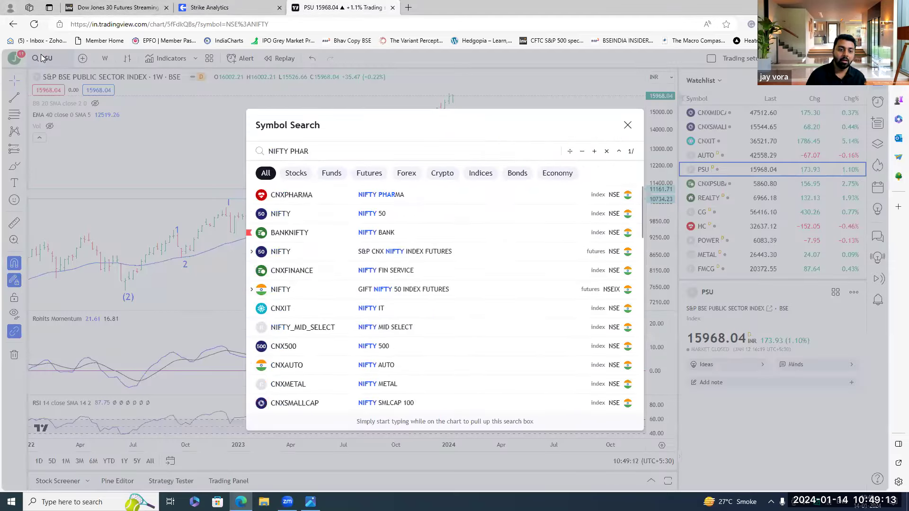
key("Down")
key("Return")
- Zoom out the weekly chart, select the 2015–2023 trend line, and return to Strike Analytics
scroll(373, 310, "down", 6)
scroll(418, 274, "down", 8)
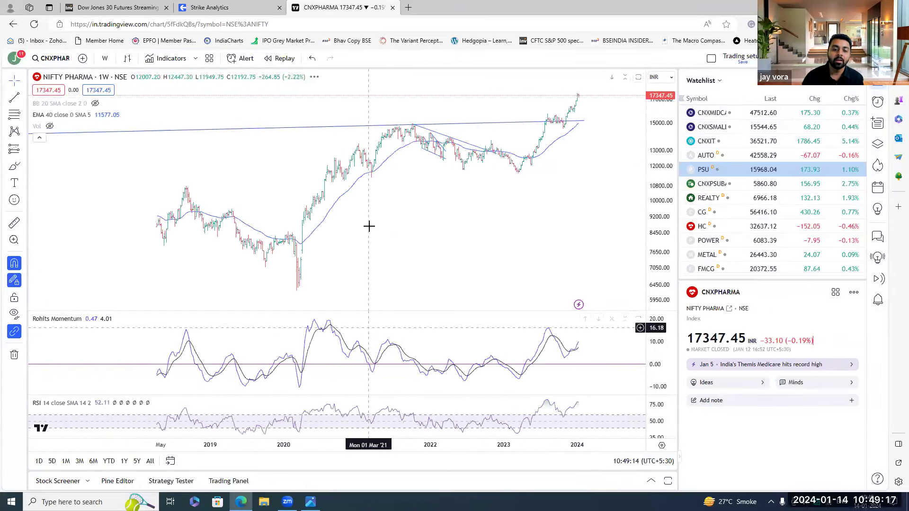
scroll(298, 119, "down", 3)
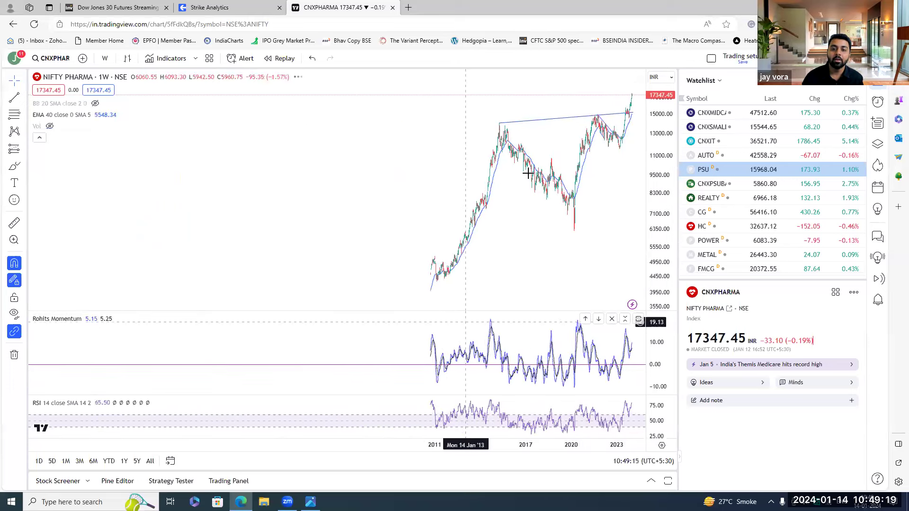
scroll(604, 126, "up", 5)
left_click(606, 109)
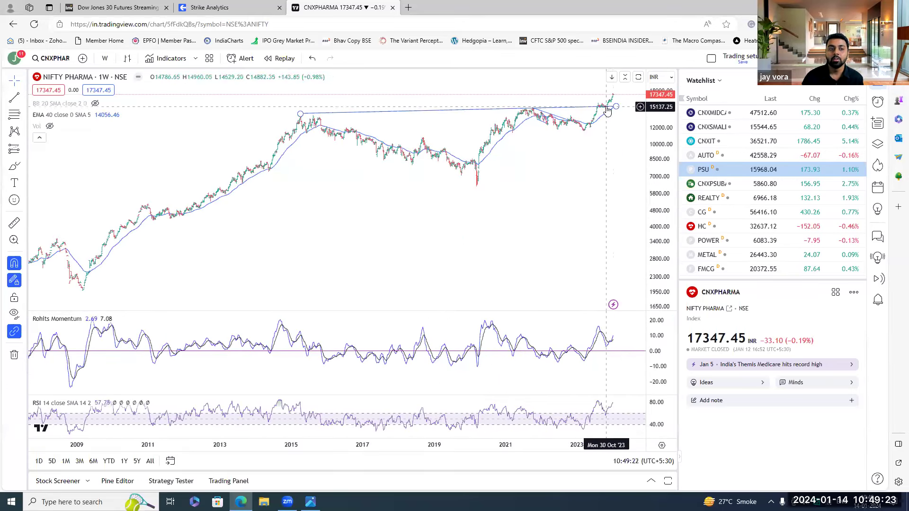
scroll(524, 255, "up", 2)
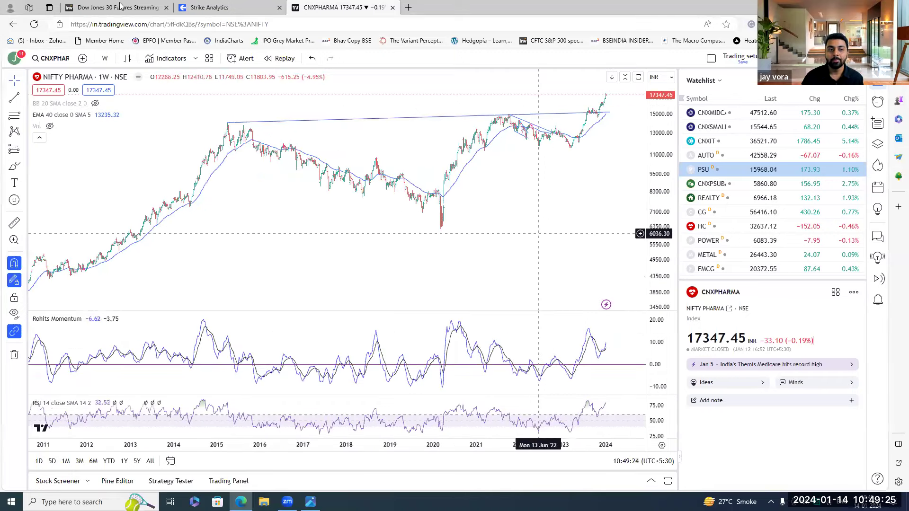
left_click(219, 5)
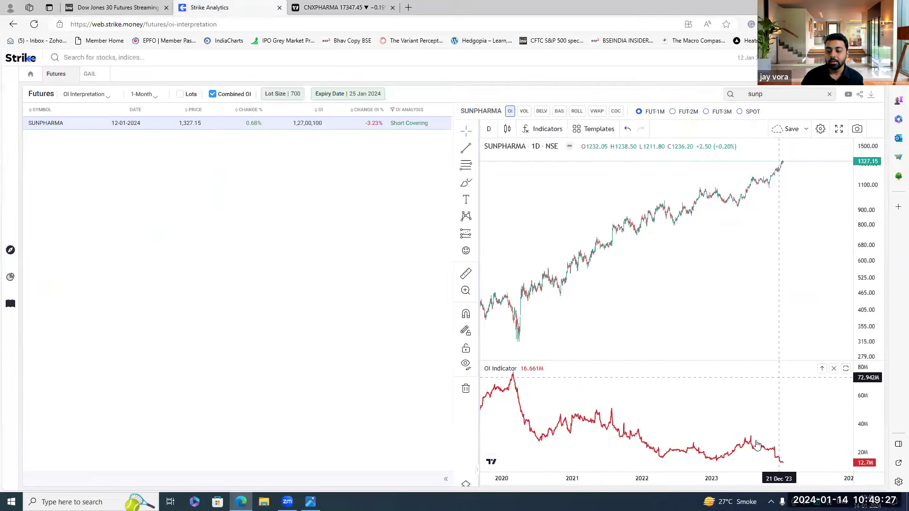
- Bring 2019–2024 into view, draw lower and upper OI range lines, and sketch OI surging out of the range
left_click_drag(776, 478, 806, 477)
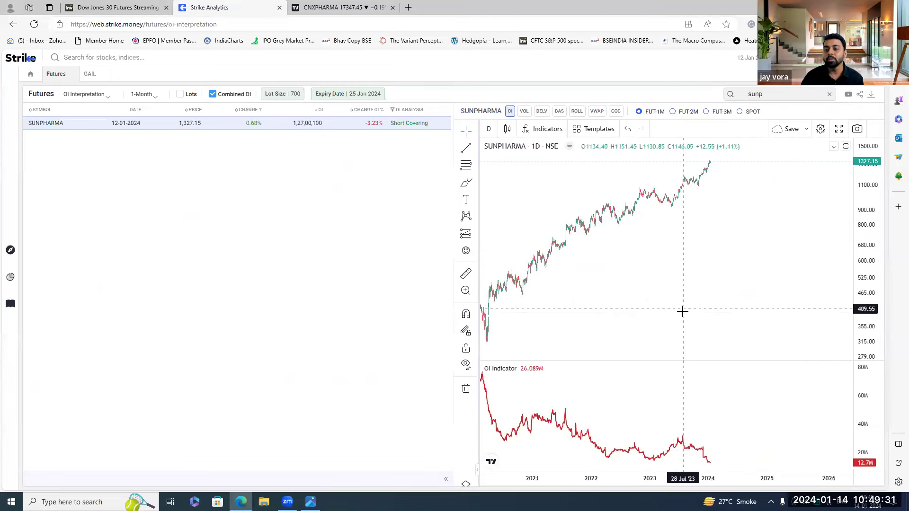
scroll(682, 310, "up", 3)
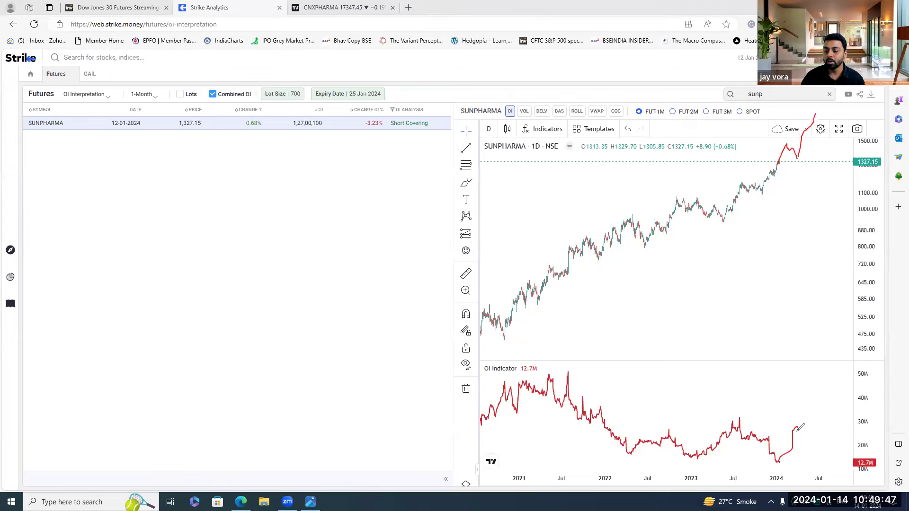
left_click_drag(632, 457, 878, 456)
left_click_drag(695, 419, 904, 405)
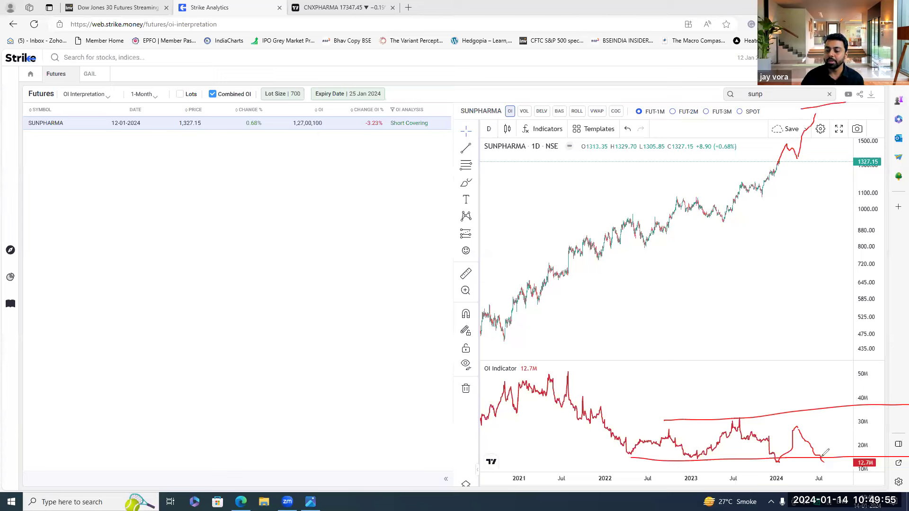
left_click_drag(843, 417, 866, 334)
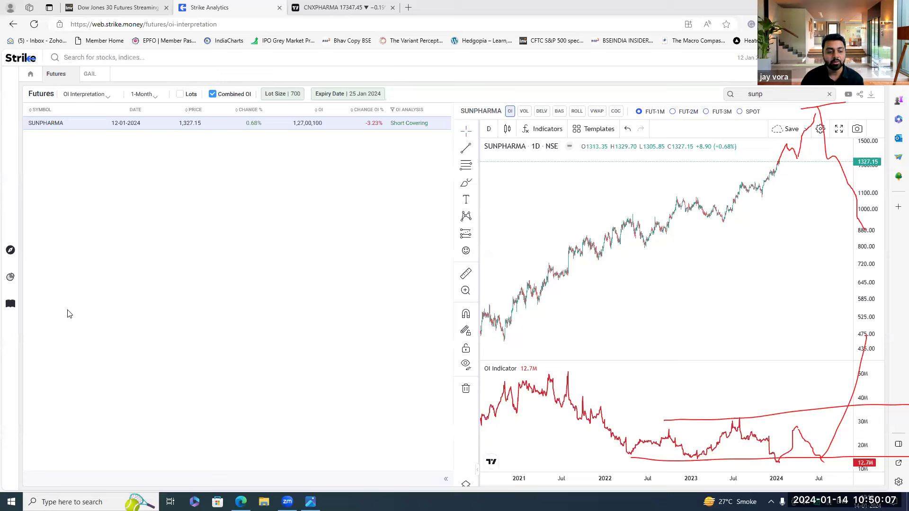
- Scroll the SUNPHARMA chart back to 2017–2022 and zoom around the 2020 OI peak near 80M
scroll(637, 378, "down", 3)
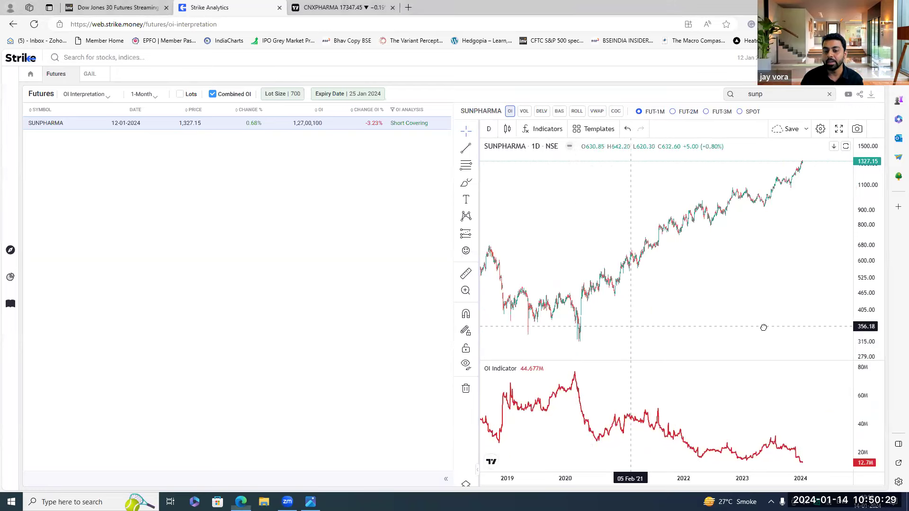
scroll(620, 325, "left", 5)
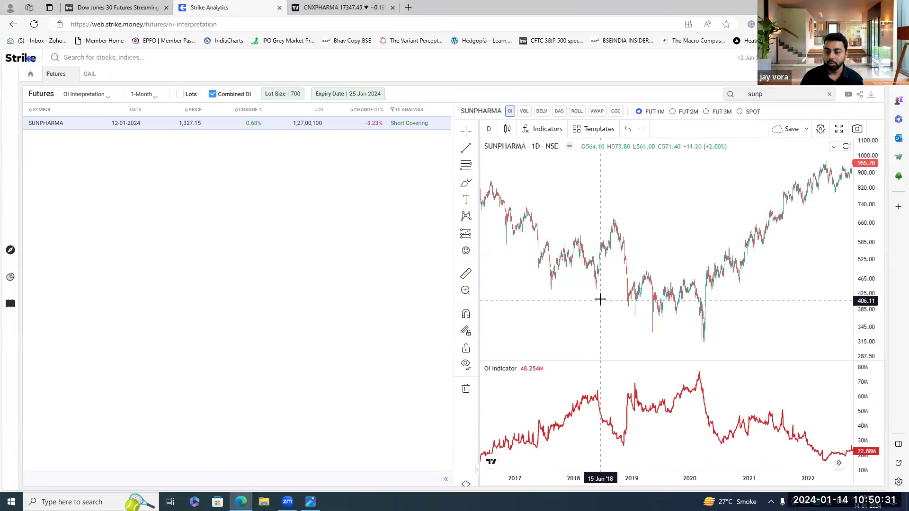
scroll(598, 298, "up", 1)
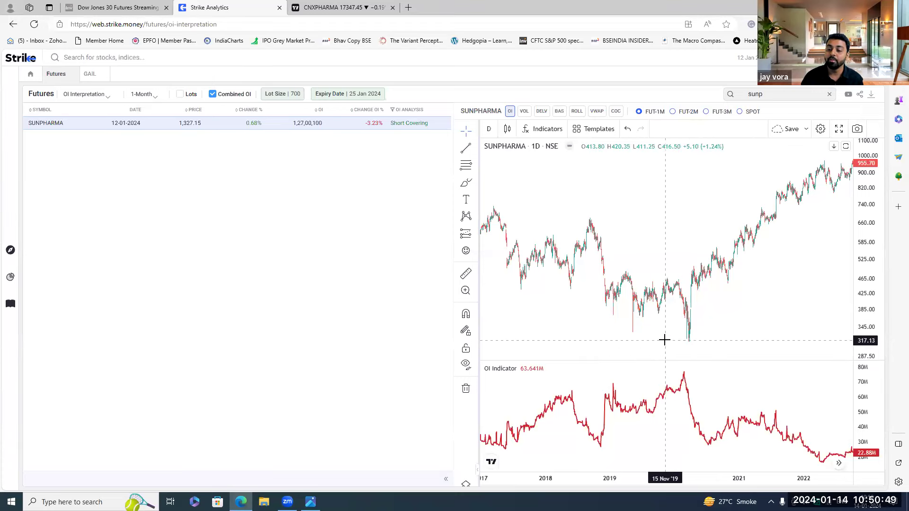
scroll(708, 360, "down", 1)
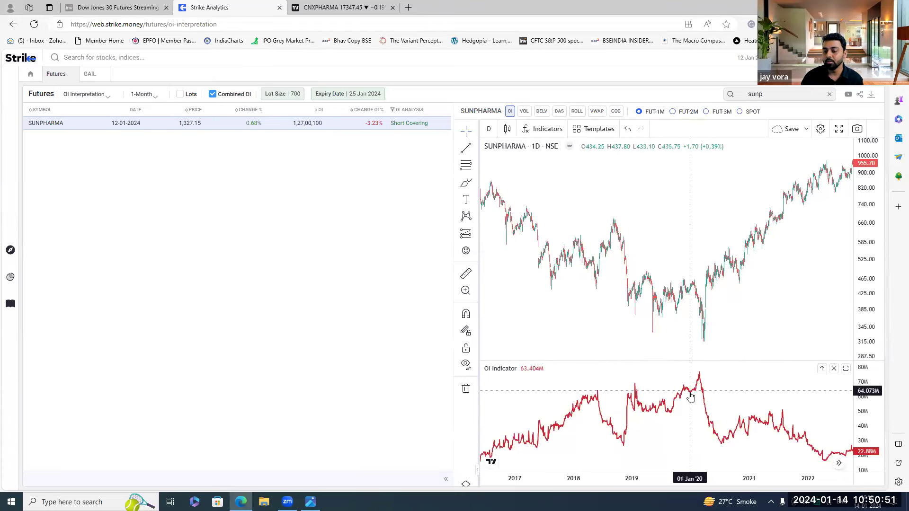
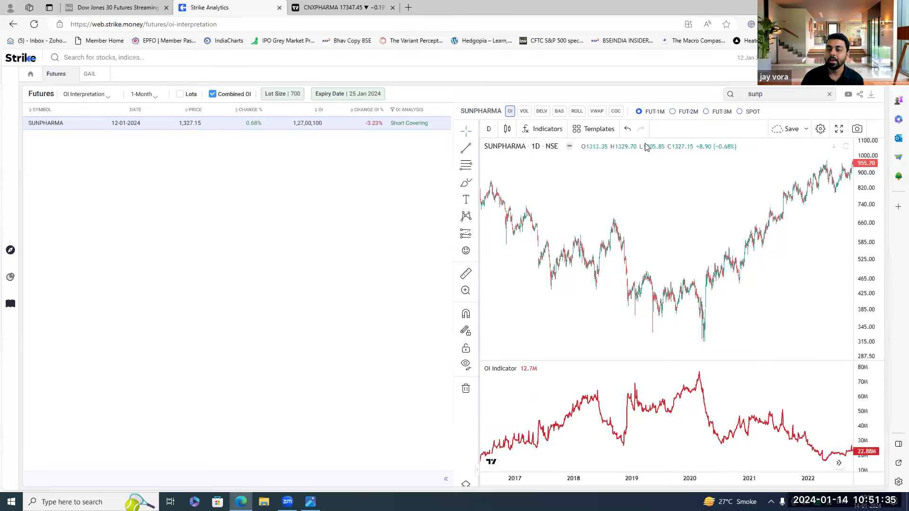
- Circle the 2019–2020 SUNPHARMA price lows with the pen, then clear the circle
mouse_move(735, 303)
left_mouse_down()
mouse_move(655, 314)
mouse_move(694, 292)
left_mouse_up()
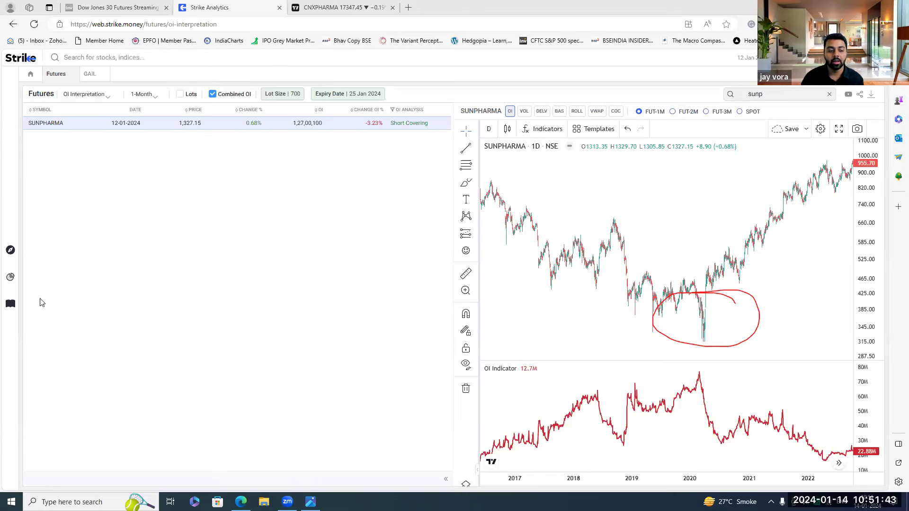
key("Escape")
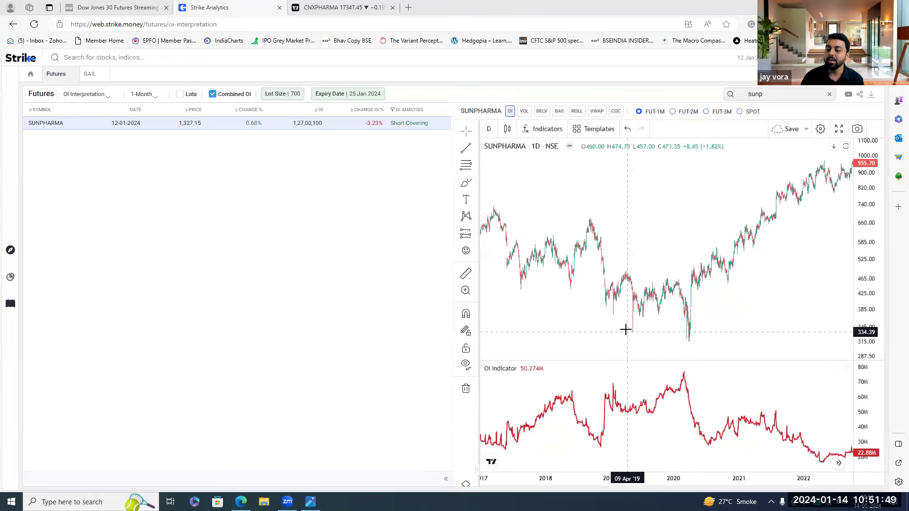
scroll(618, 331, "up", 3)
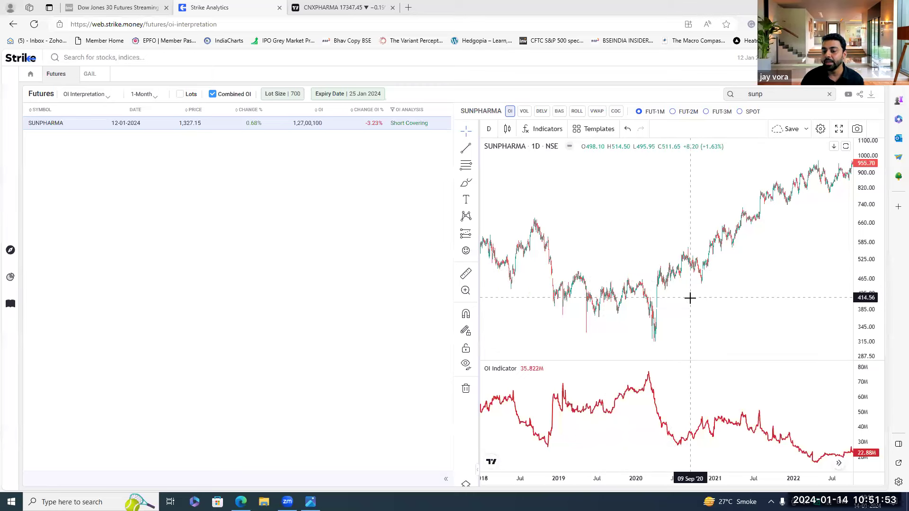
scroll(689, 298, "down", 2)
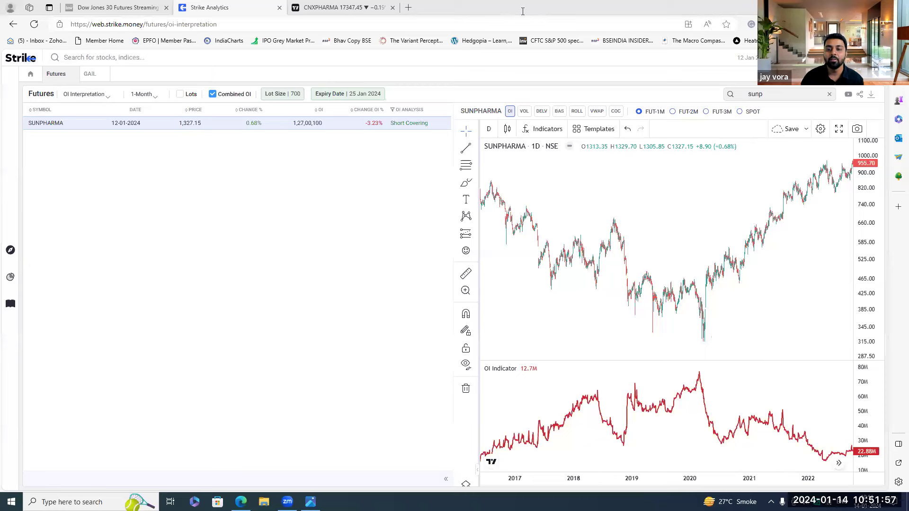
- Draw two falling trendlines, clear them, and pan to the latest 2024 price of 1327.15
left_click_drag(489, 180, 783, 272)
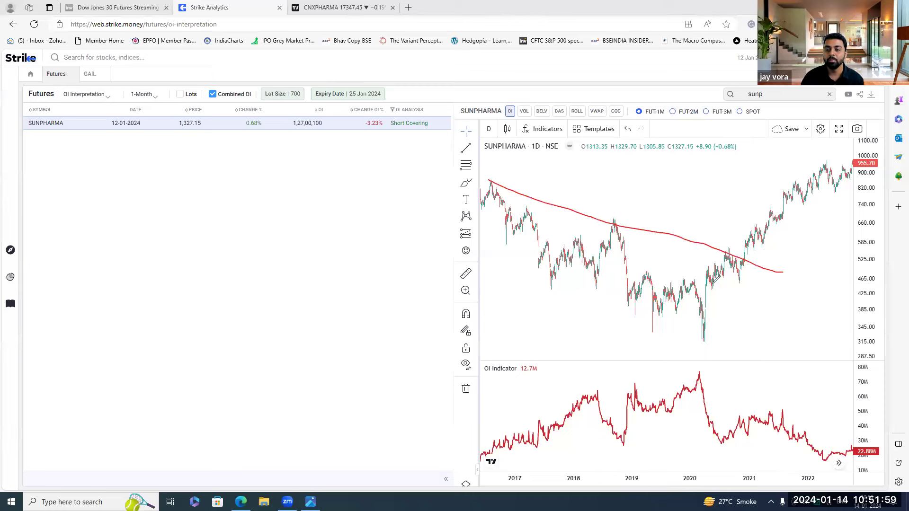
left_click_drag(633, 273, 798, 288)
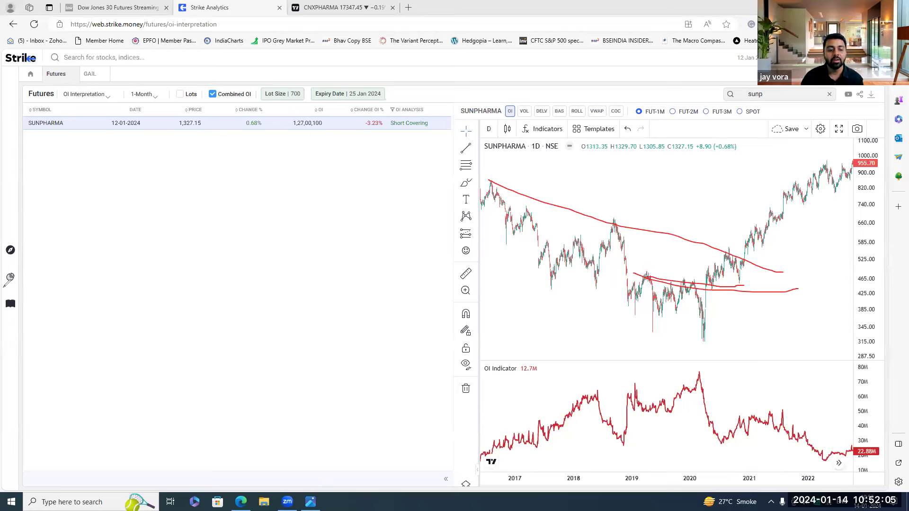
key("Escape")
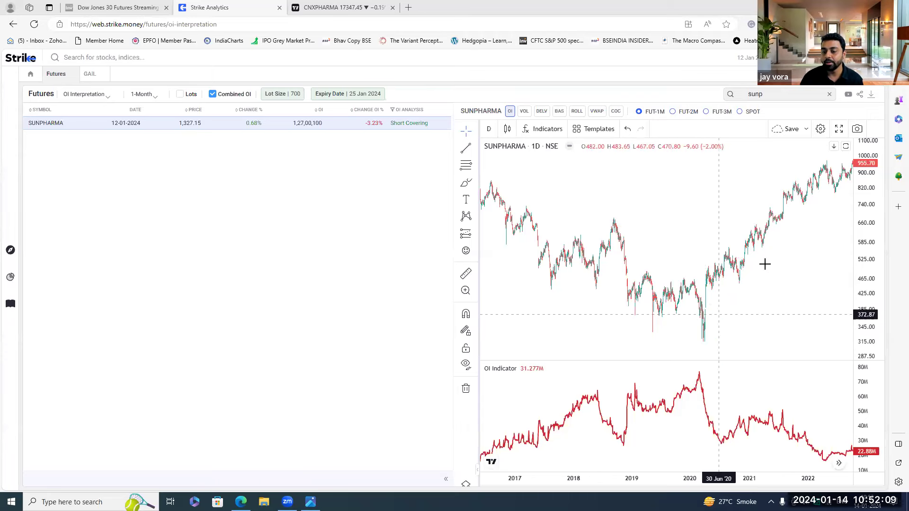
left_click_drag(724, 319, 598, 424)
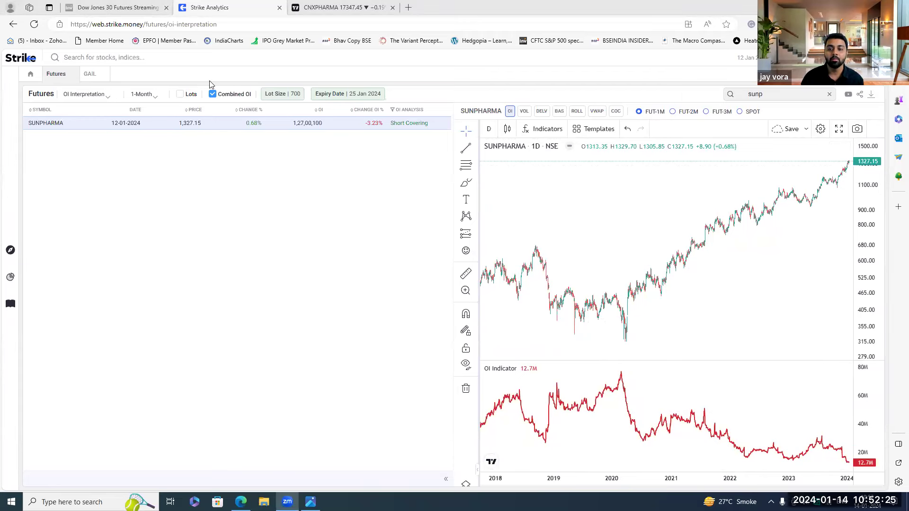
- Load BHARTIARTL, show its chart full screen, and zoom out to span 2012–2024
left_click(643, 105)
type("bharti")
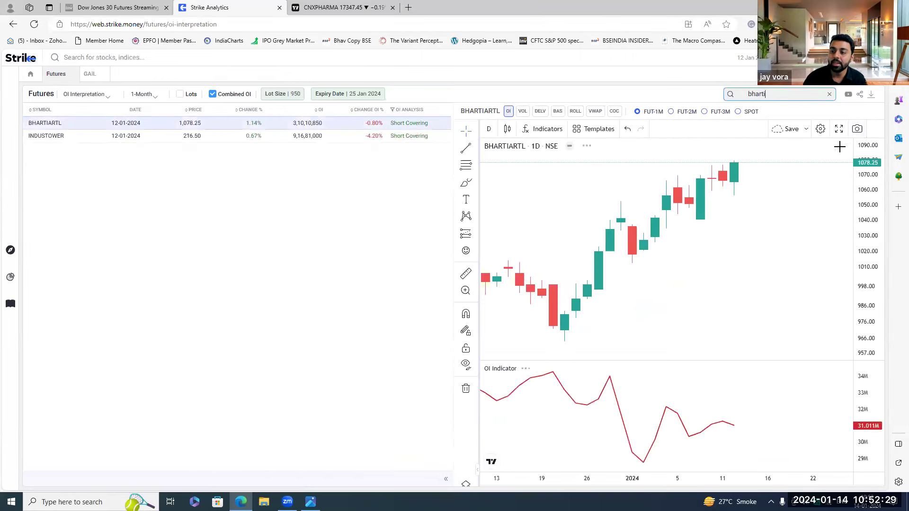
left_click(839, 126)
scroll(592, 340, "down", 10)
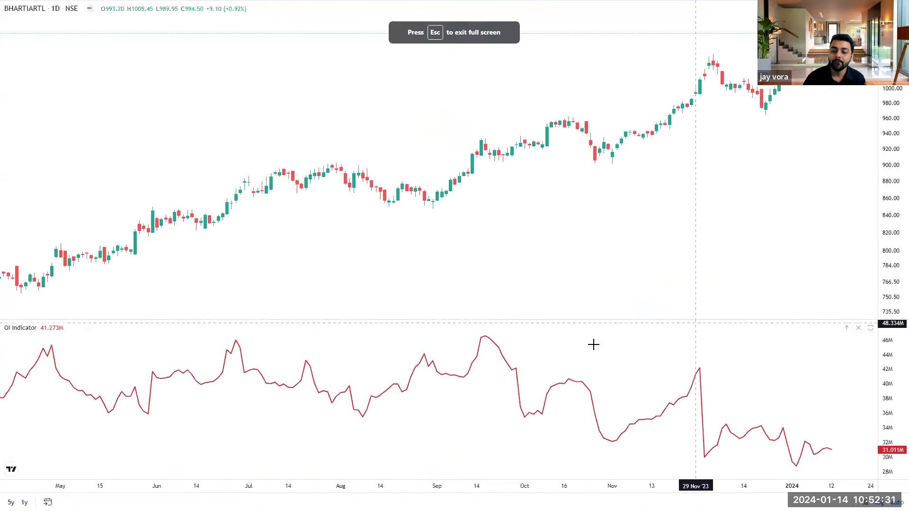
scroll(738, 260, "down", 8)
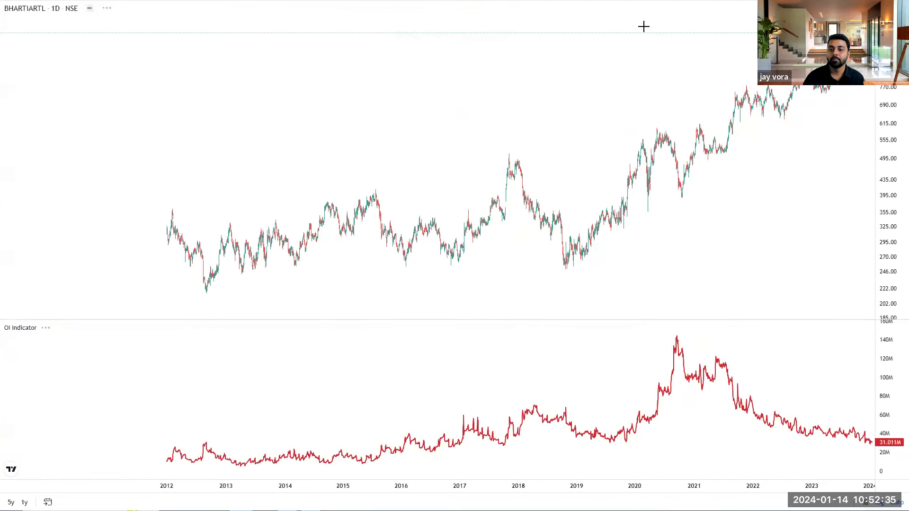
- Mark the 2020 price low, OI peak, OI decline and current OI level, then clear them
mouse_move(683, 180)
left_mouse_down()
mouse_move(686, 216)
mouse_move(682, 182)
left_mouse_up()
mouse_move(685, 331)
left_mouse_down()
mouse_move(670, 339)
mouse_move(699, 349)
mouse_move(682, 350)
left_mouse_up()
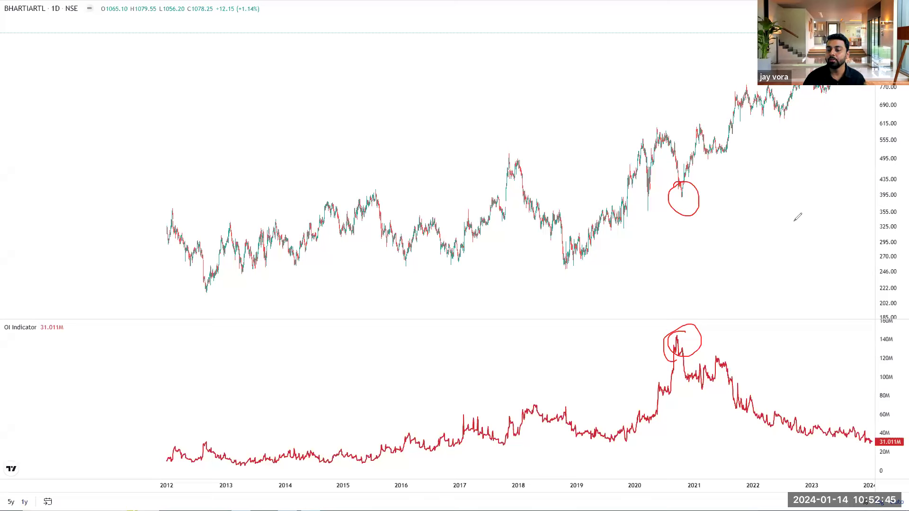
mouse_move(692, 327)
left_mouse_down()
mouse_move(679, 336)
mouse_move(871, 445)
left_mouse_up()
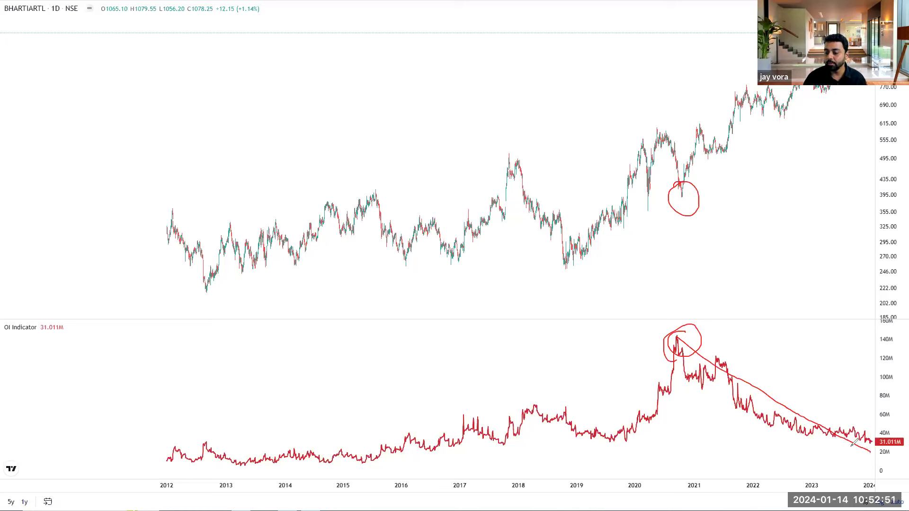
left_click_drag(842, 446, 898, 446)
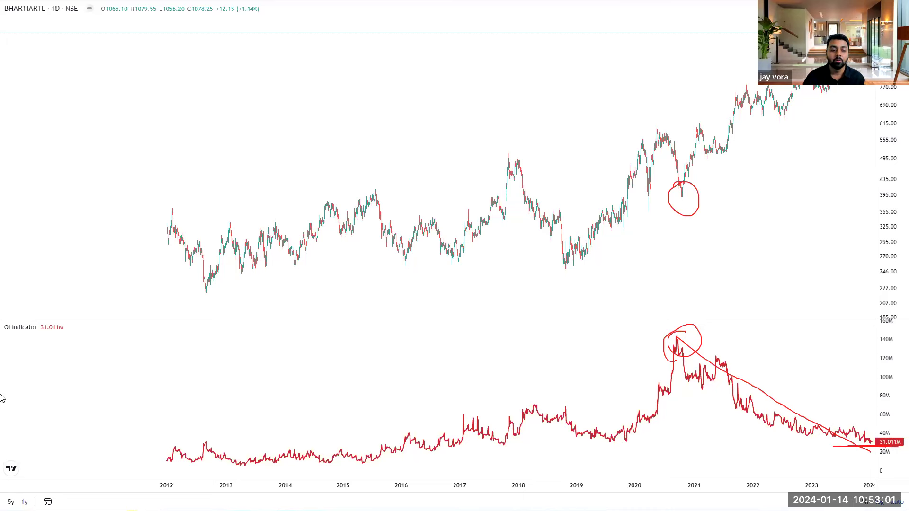
key("e")
mouse_move(682, 326)
left_mouse_down()
mouse_move(662, 362)
mouse_move(644, 329)
mouse_move(724, 332)
mouse_move(691, 326)
left_mouse_up()
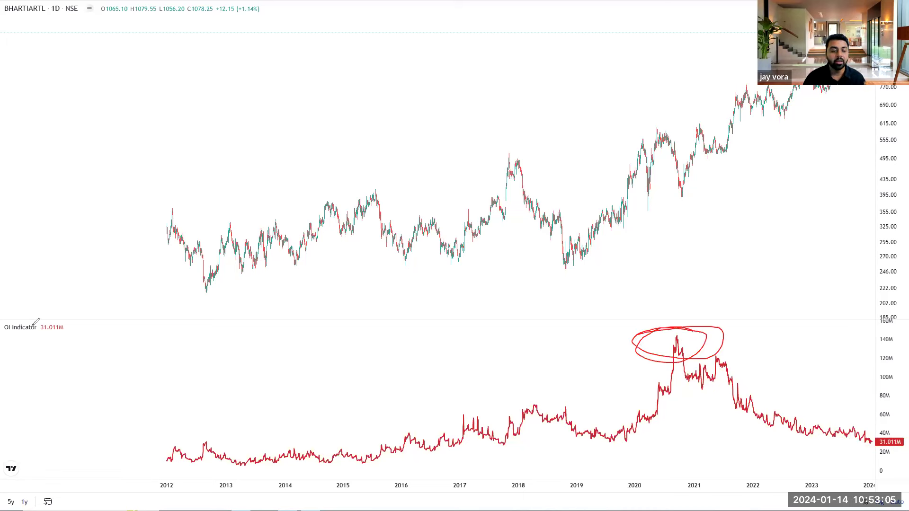
key("e")
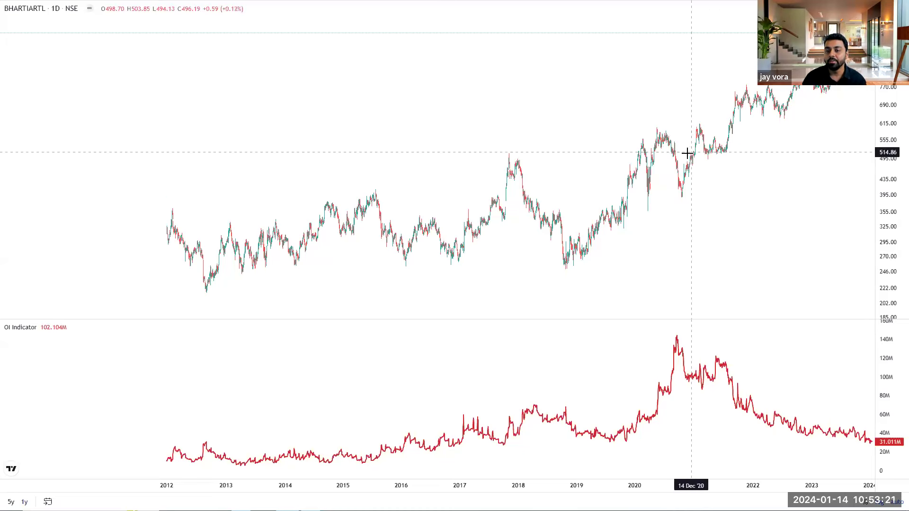
- Circle the 2020–2021 price consolidation and OI peak, clear the marks, and exit full screen
mouse_move(697, 155)
left_mouse_down()
mouse_move(608, 189)
mouse_move(722, 150)
mouse_move(626, 155)
left_mouse_up()
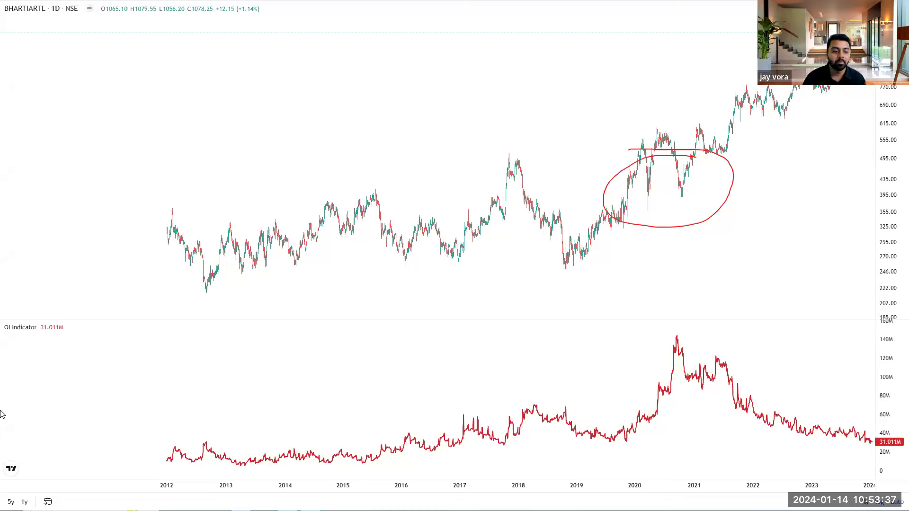
key("Escape")
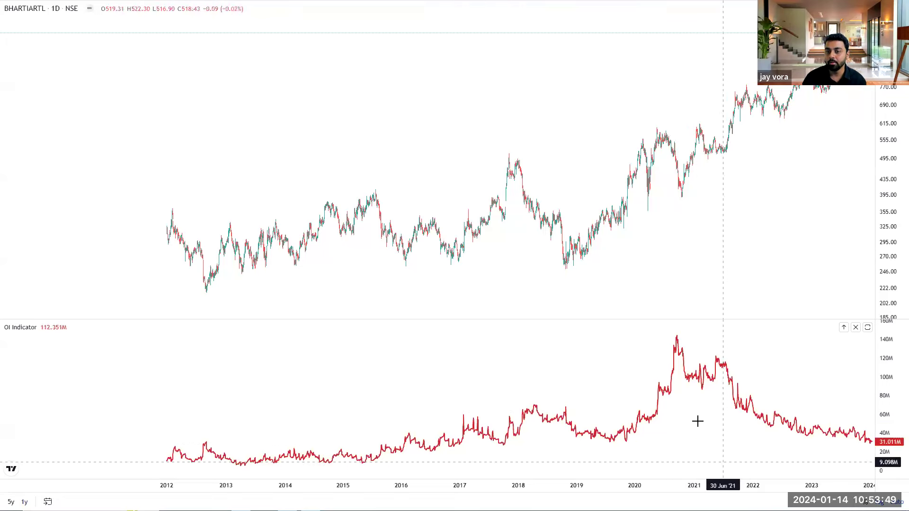
mouse_move(705, 328)
left_mouse_down()
mouse_move(726, 359)
mouse_move(652, 326)
left_mouse_up()
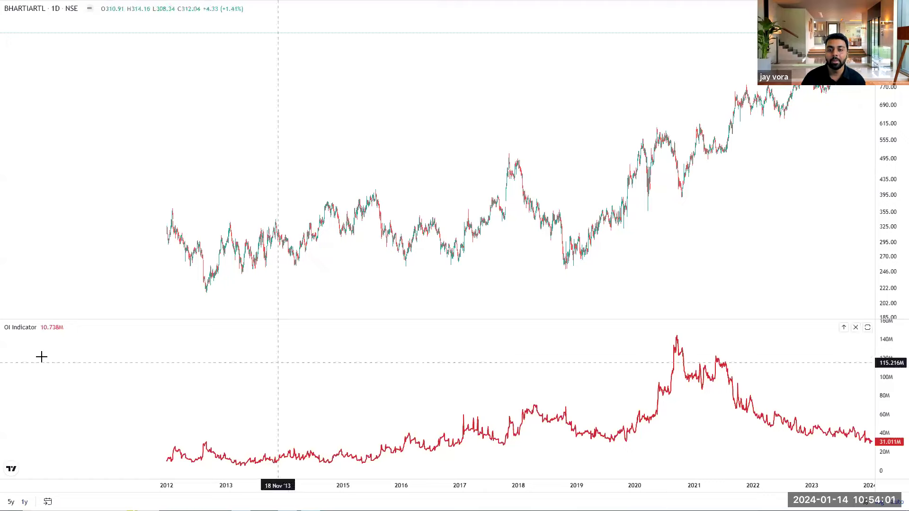
key("Escape")
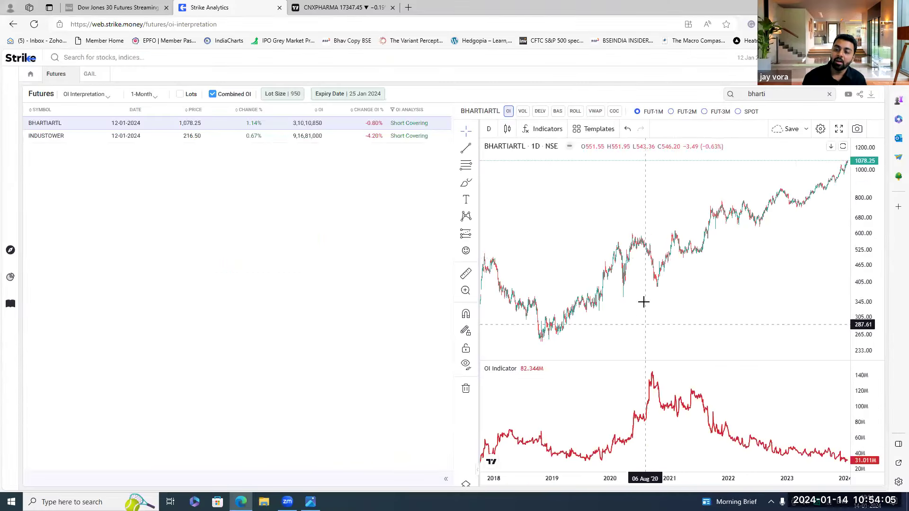
- Replace the chart search with 'mcx' to load MCX futures, then expand it full screen
left_click_drag(769, 94, 738, 96)
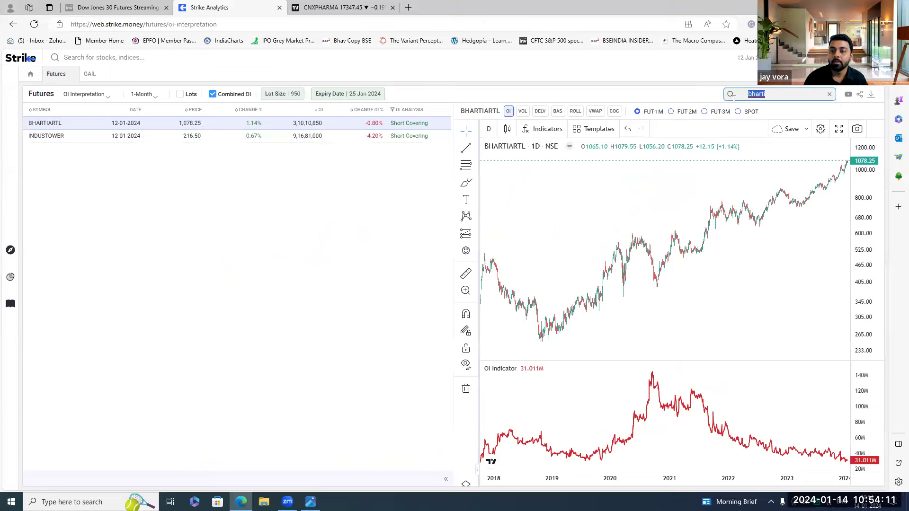
type("mcx")
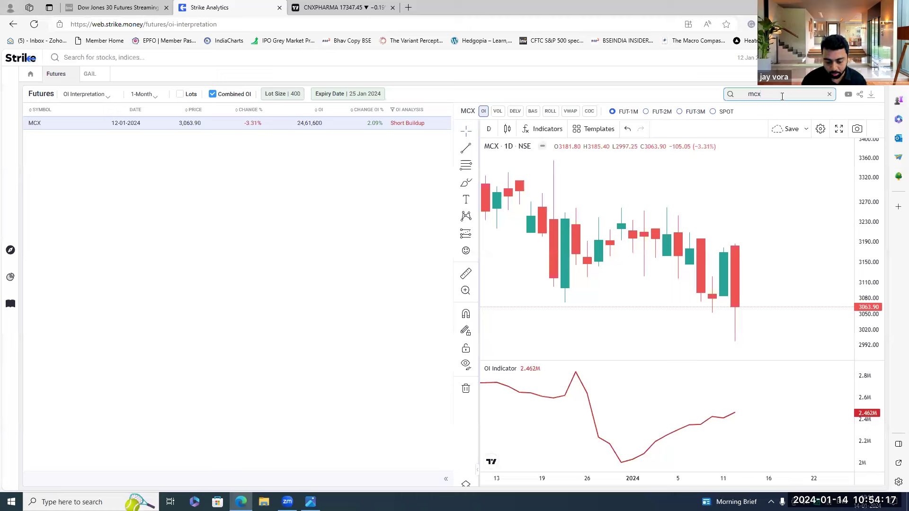
left_click(839, 129)
- Draw MCX trendlines: downtrend across price peaks, OI uptrend, price rebound, and falling OI
scroll(673, 300, "down", 5)
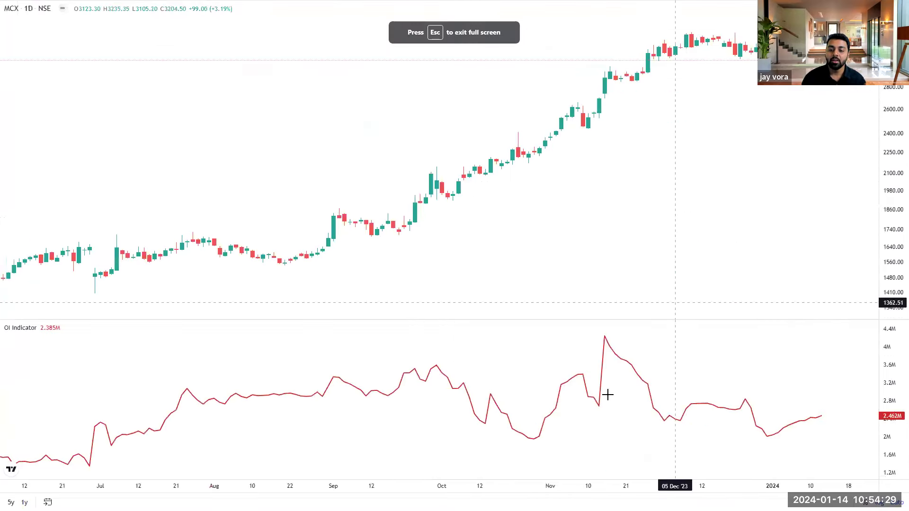
scroll(622, 354, "down", 6)
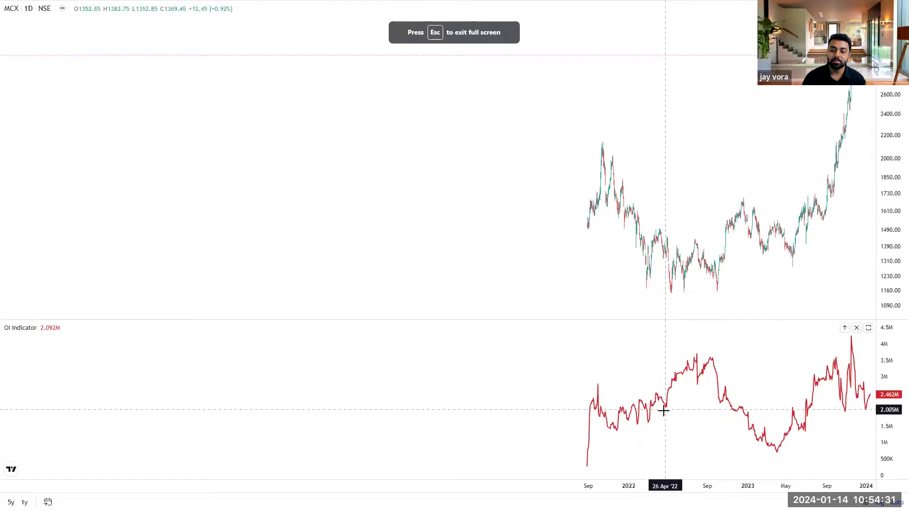
scroll(648, 426, "down", 3)
scroll(625, 379, "up", 5)
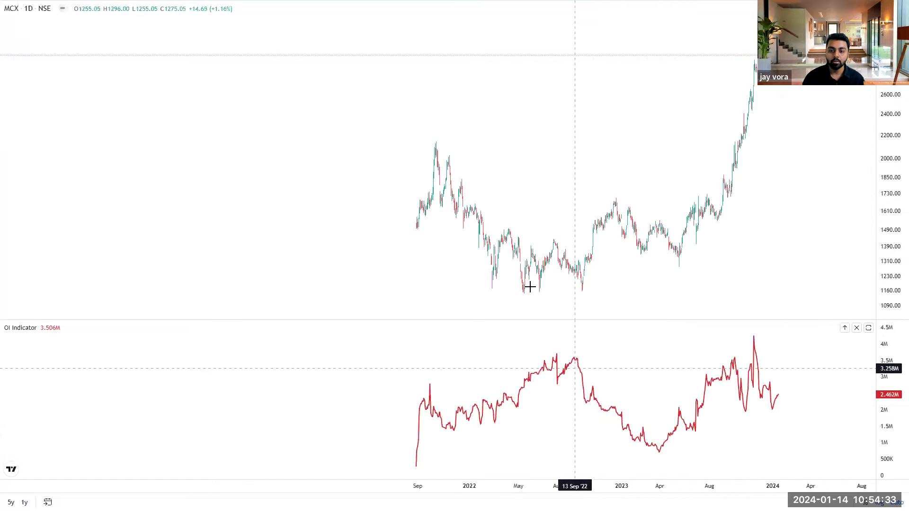
scroll(592, 326, "down", 3)
scroll(426, 274, "up", 4)
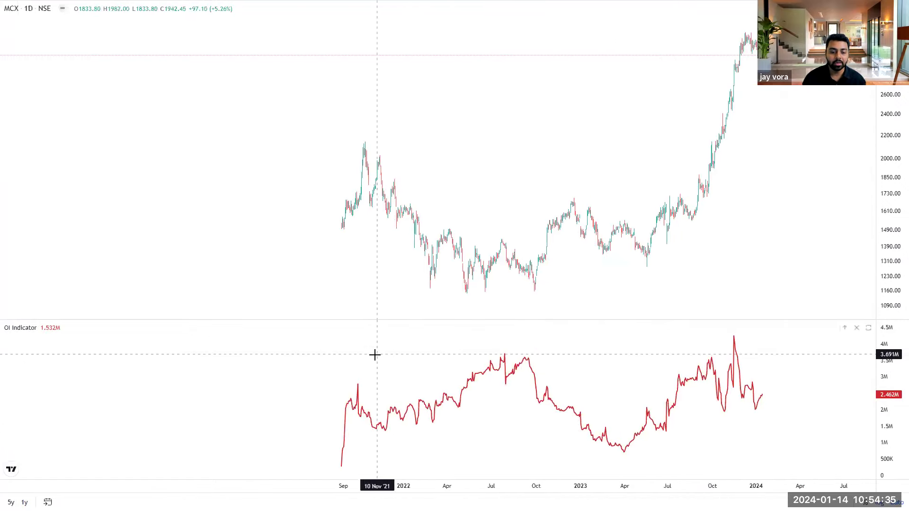
scroll(331, 359, "up", 2)
scroll(350, 388, "left", 5)
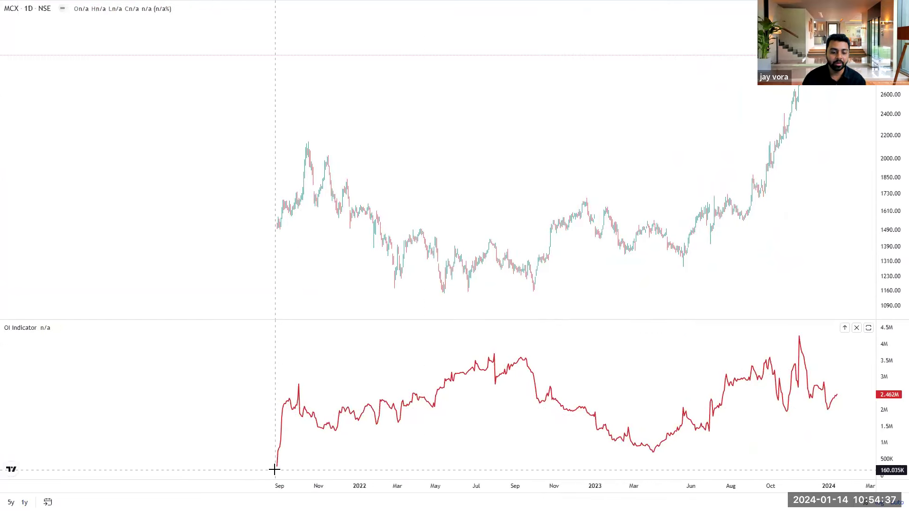
scroll(482, 332, "down", 4)
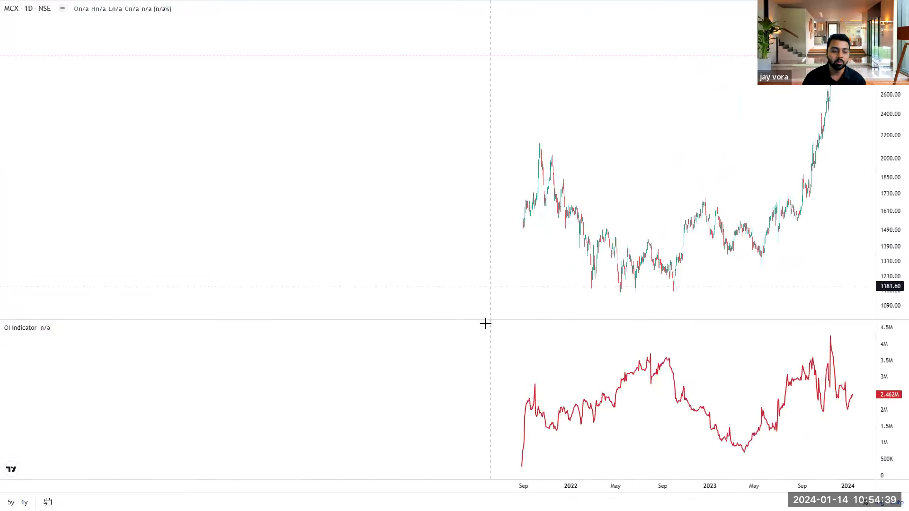
scroll(473, 359, "up", 4)
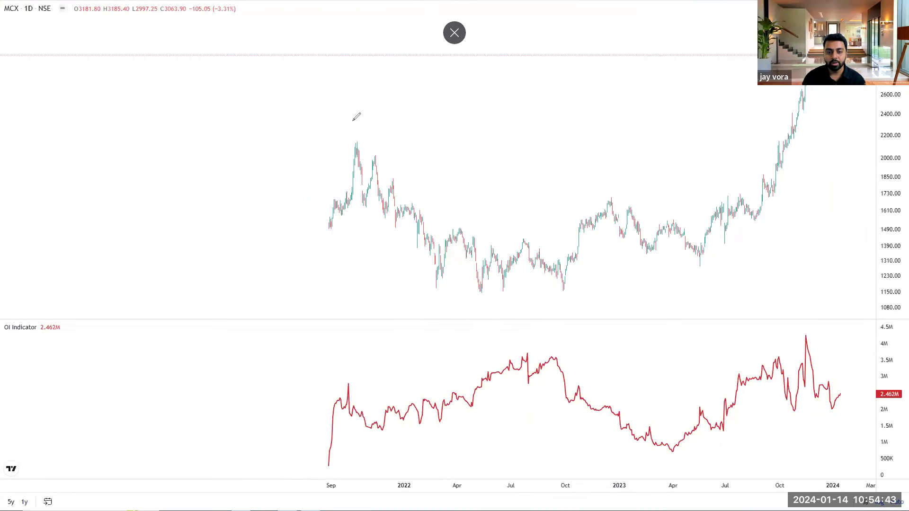
left_click_drag(374, 161, 547, 275)
left_click_drag(382, 433, 547, 353)
mouse_move(561, 294)
left_mouse_down()
mouse_move(563, 258)
mouse_move(600, 198)
left_mouse_up()
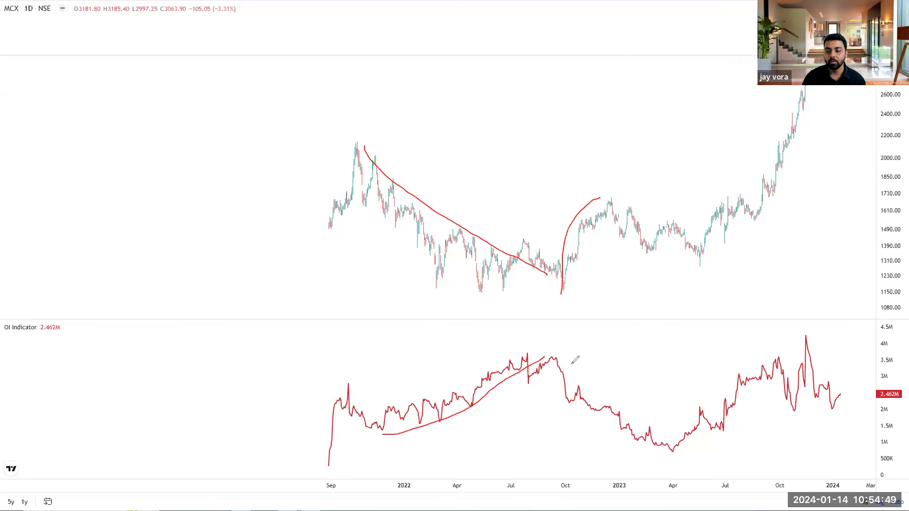
left_click_drag(558, 363, 657, 451)
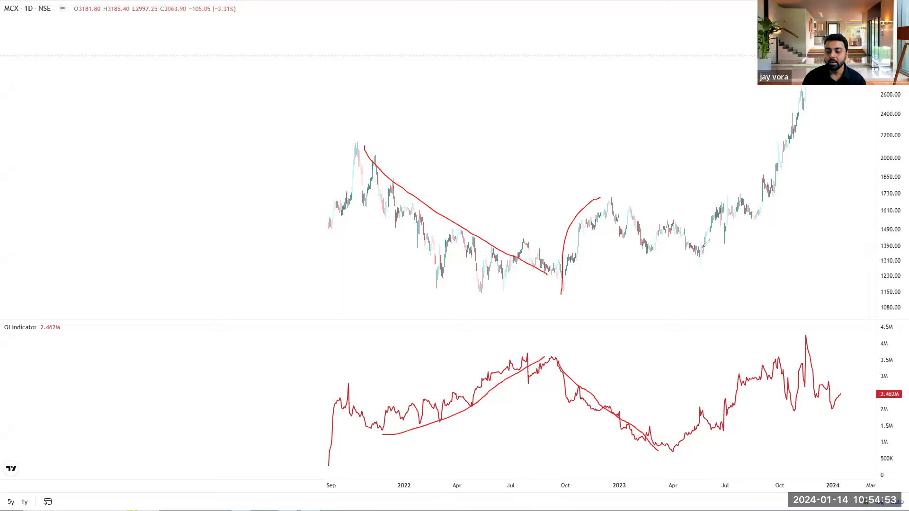
- Circle the May 2023 low, trace the rally and OI rises, and draw resistance near 1730
mouse_move(705, 262)
left_mouse_down()
mouse_move(710, 254)
mouse_move(688, 260)
mouse_move(701, 256)
left_mouse_up()
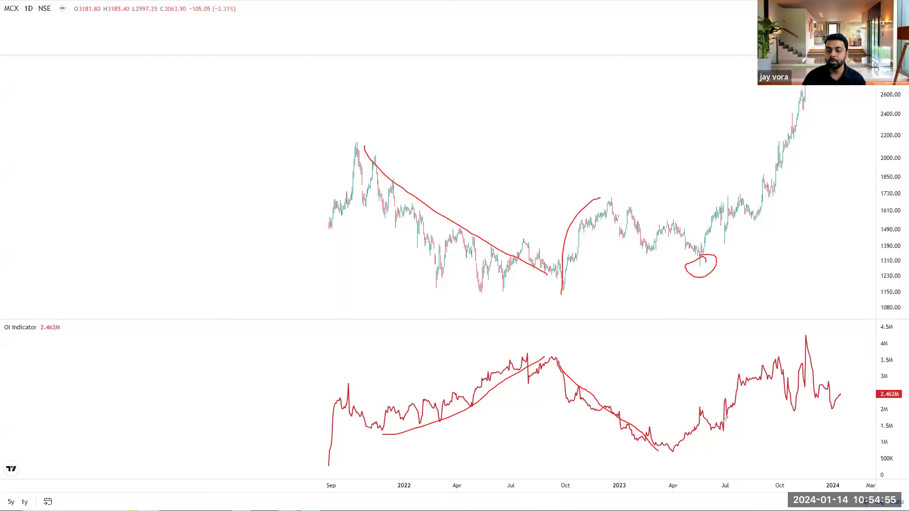
left_click_drag(673, 448, 701, 408)
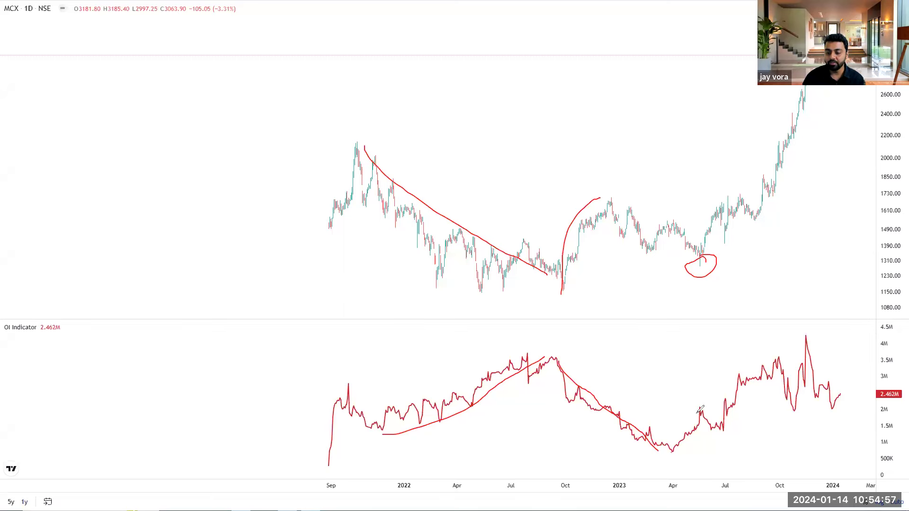
left_click_drag(704, 251, 667, 222)
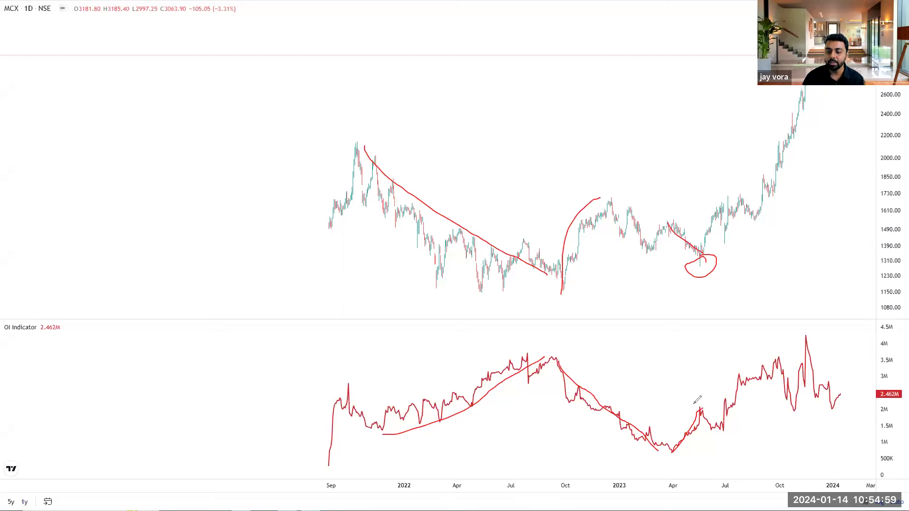
mouse_move(684, 405)
left_mouse_down()
mouse_move(681, 466)
mouse_move(707, 426)
left_mouse_up()
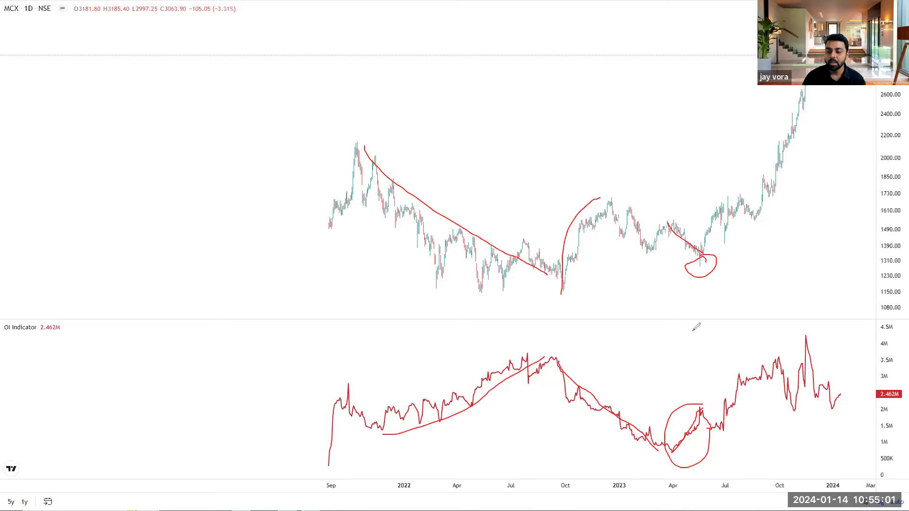
left_click_drag(700, 255, 720, 204)
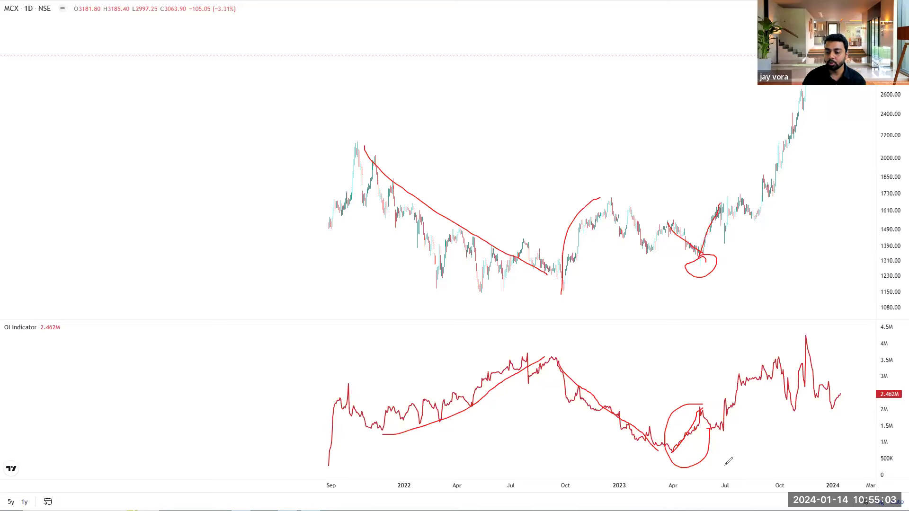
left_click_drag(587, 201, 793, 194)
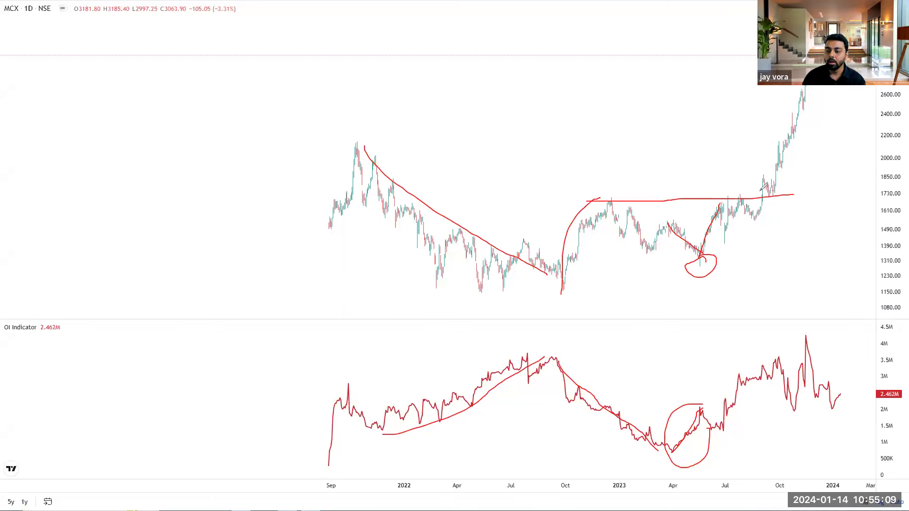
left_click_drag(723, 429, 777, 354)
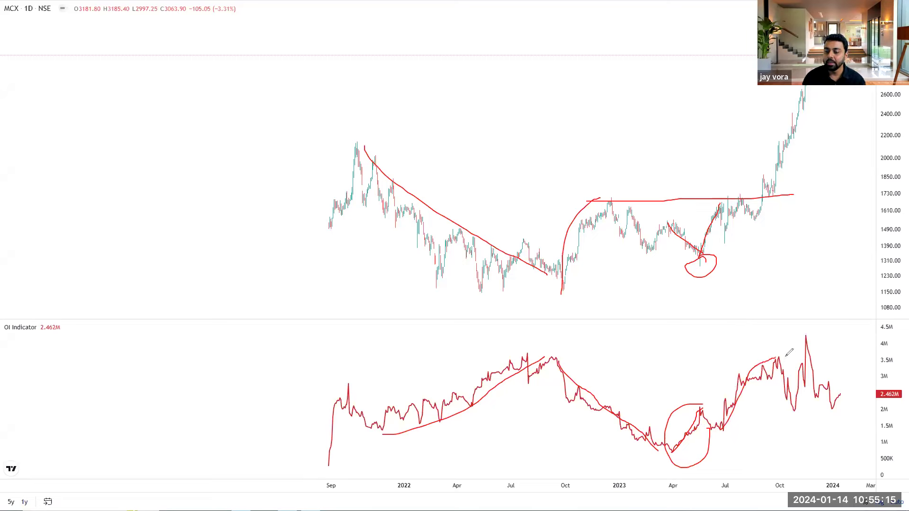
mouse_move(789, 356)
left_mouse_down()
mouse_move(769, 395)
mouse_move(807, 379)
mouse_move(789, 357)
left_mouse_up()
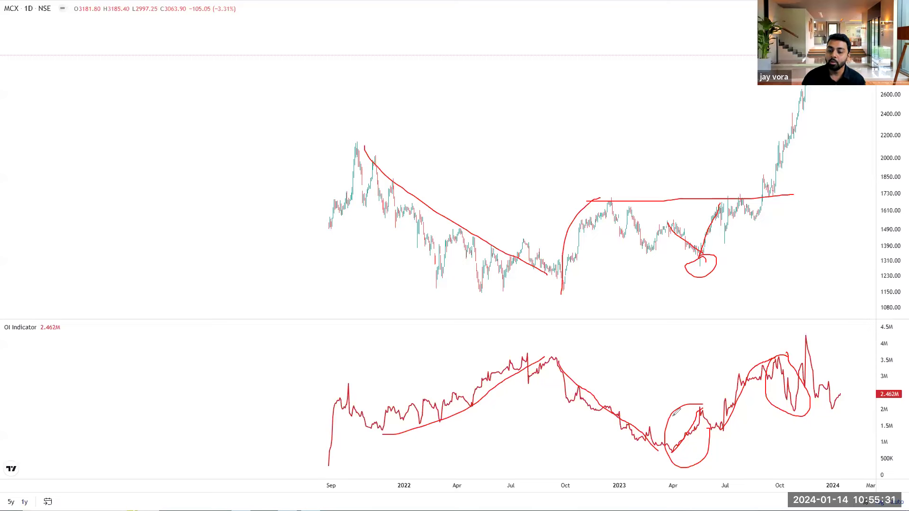
- Circle the late-2022 OI peak, then erase all MCX marks and exit full screen
mouse_move(565, 359)
left_mouse_down()
mouse_move(526, 379)
mouse_move(597, 374)
mouse_move(526, 375)
left_mouse_up()
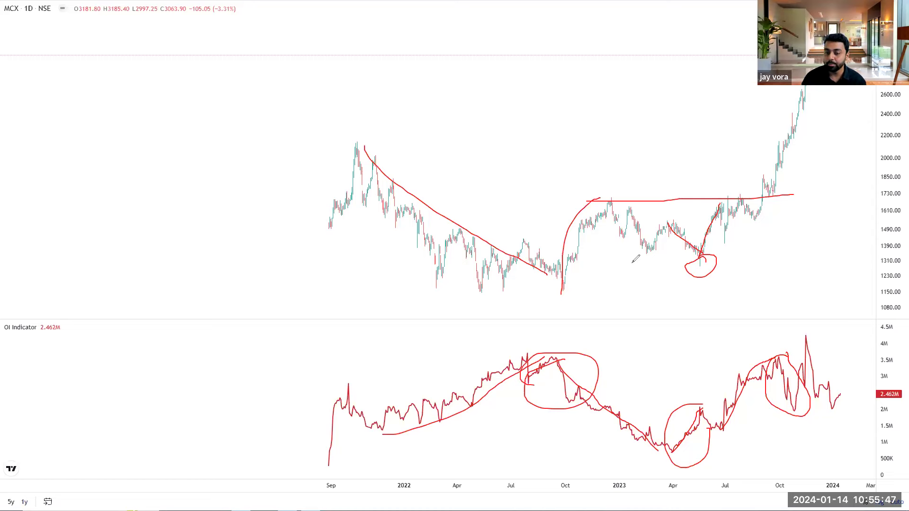
mouse_move(577, 349)
left_mouse_down()
mouse_move(507, 393)
mouse_move(591, 356)
left_mouse_up()
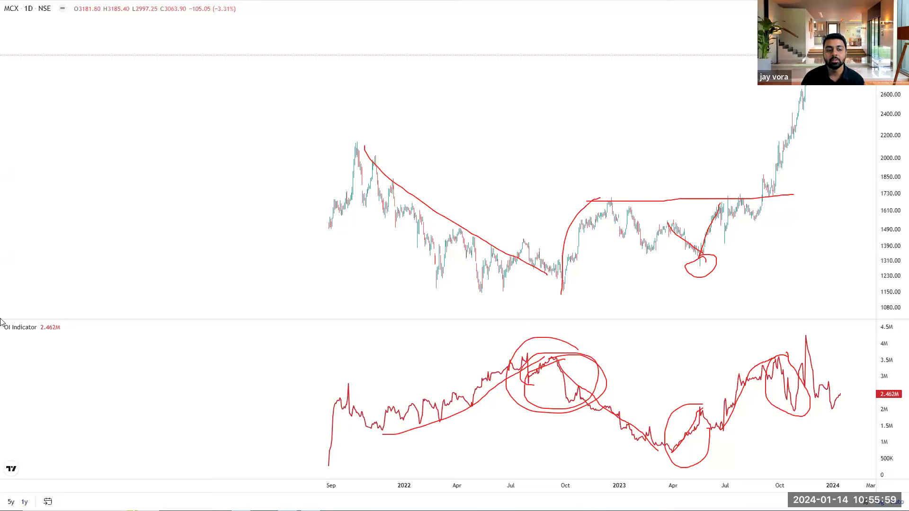
key("e")
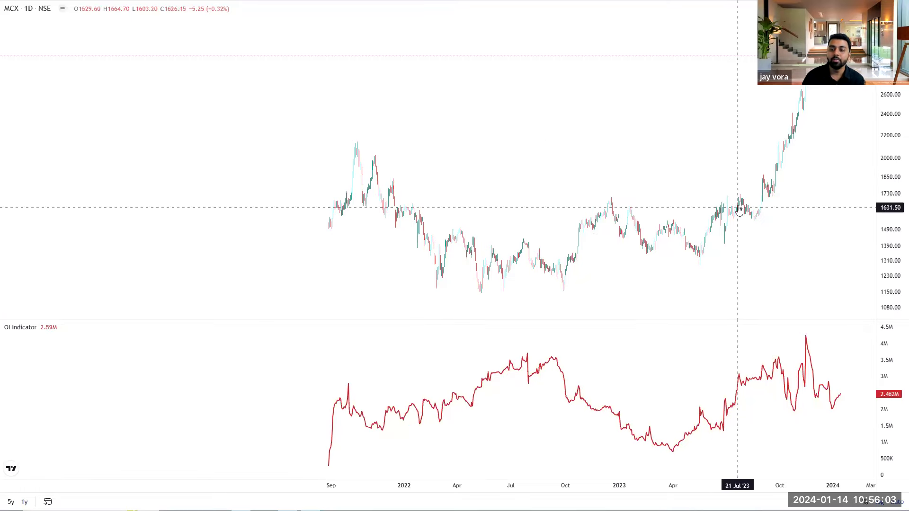
key("Escape")
- Replace the MCX search with 'hindpetro' to load HINDPETRO futures (451.20, Long Buildup)
left_click(778, 98)
key("BackSpace")
key("BackSpace")
key("BackSpace")
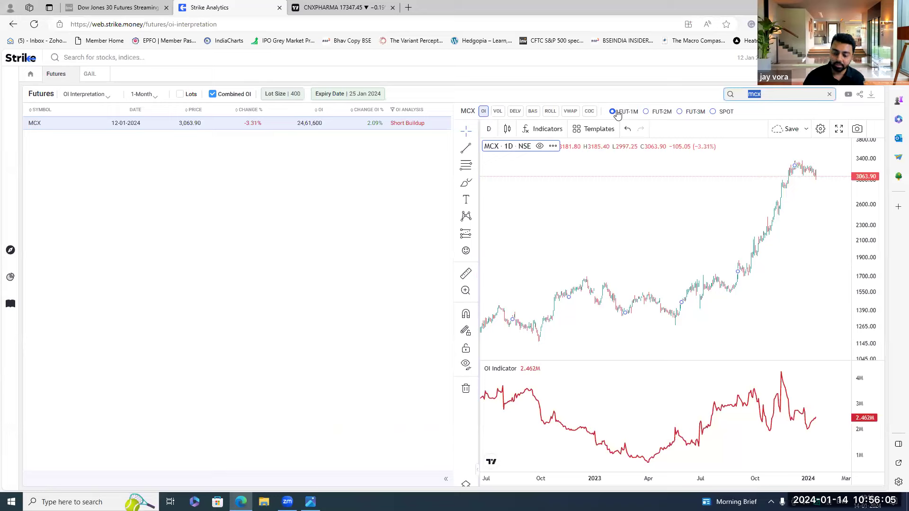
type("hindpetro")
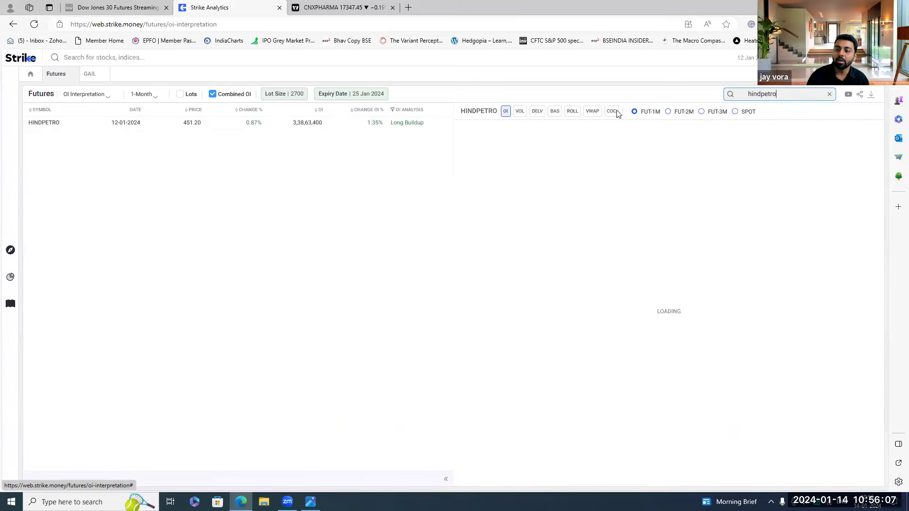
- Zoom the HINDPETRO chart out to several years of price and OI, then go full screen
scroll(745, 246, "down", 10)
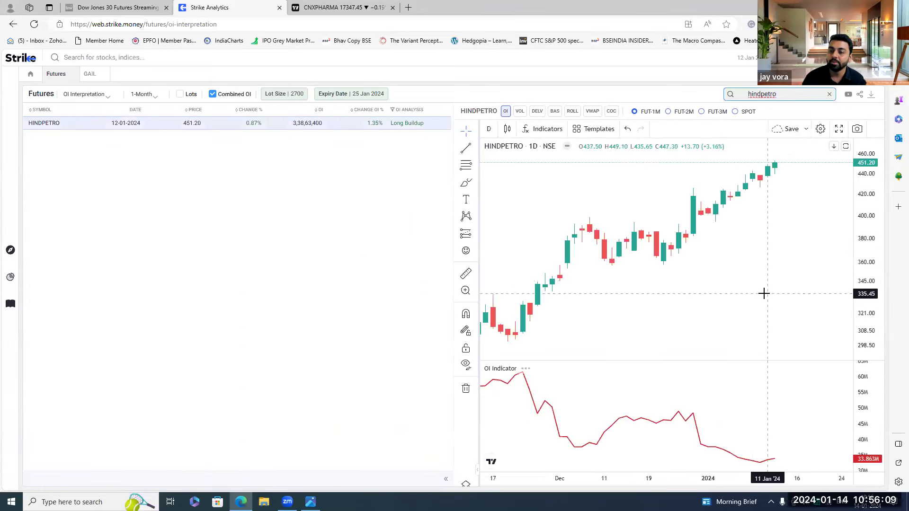
scroll(757, 331, "down", 5)
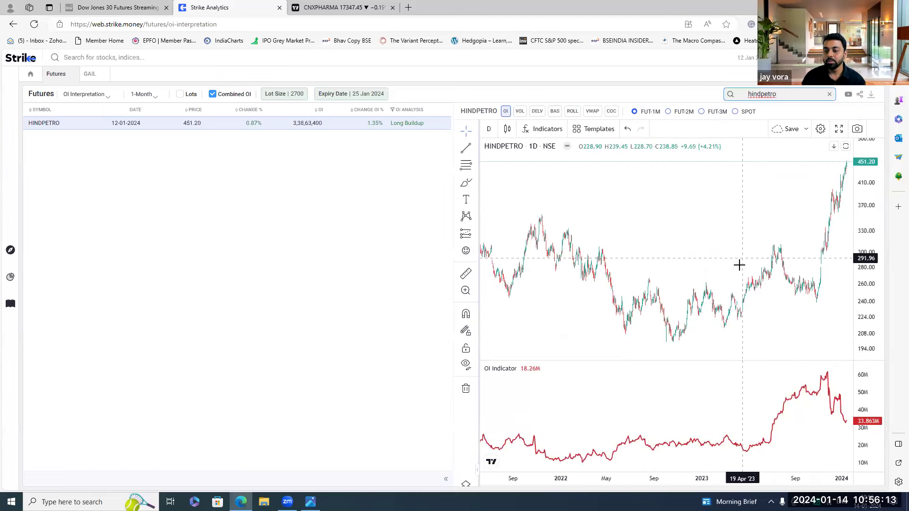
left_click_drag(682, 242, 653, 223)
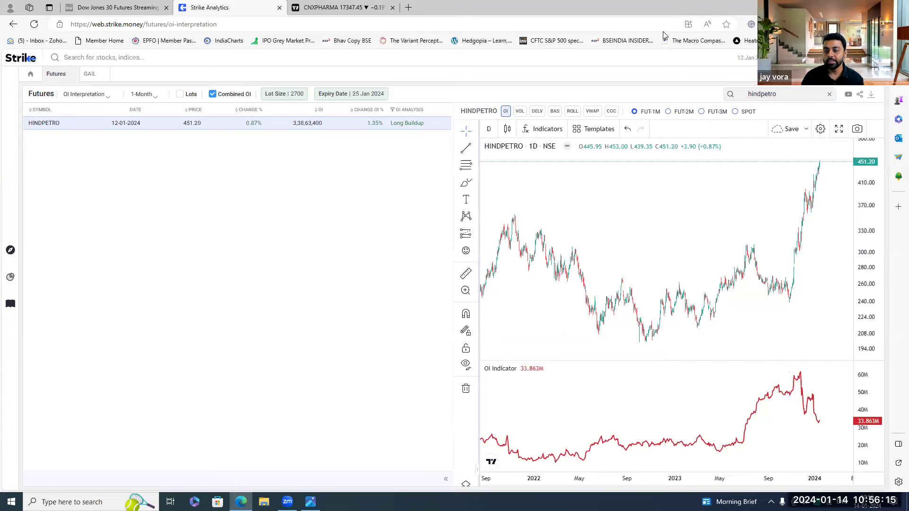
scroll(771, 331, "down", 5)
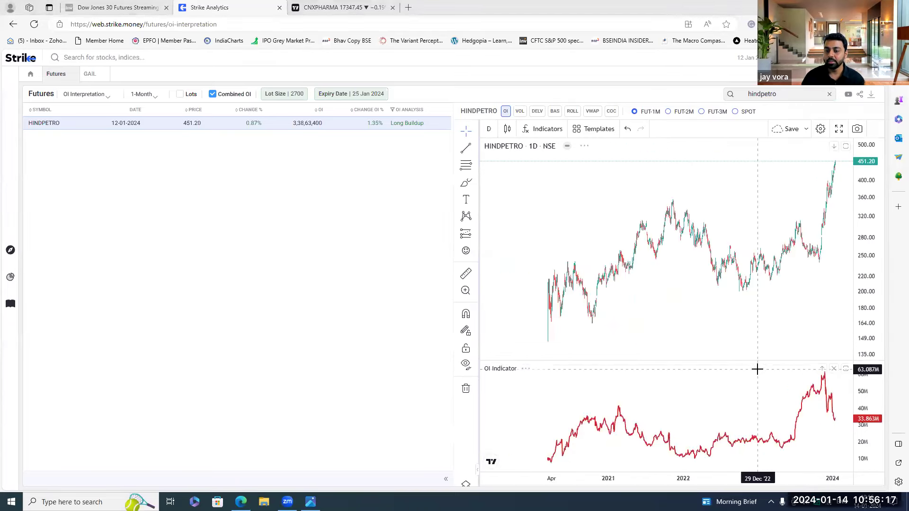
scroll(757, 368, "down", 5)
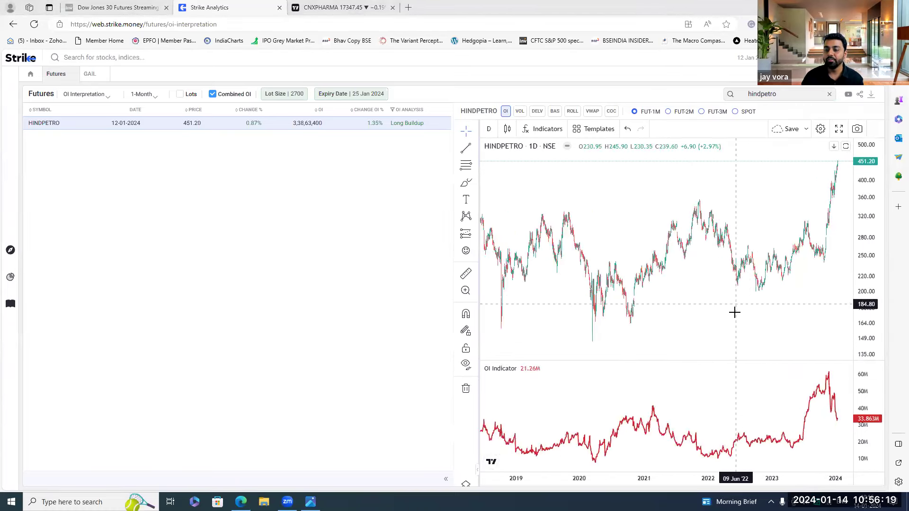
scroll(734, 312, "up", 2)
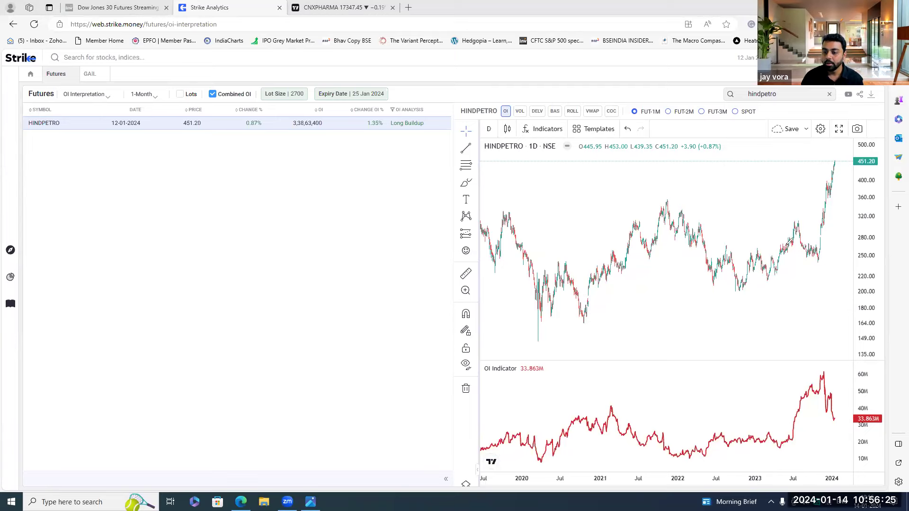
left_click(838, 129)
- Mark the June consolidation, July OI jump, July–October downtrend, and November OI rise, linking the October low to OI
scroll(607, 363, "up", 10)
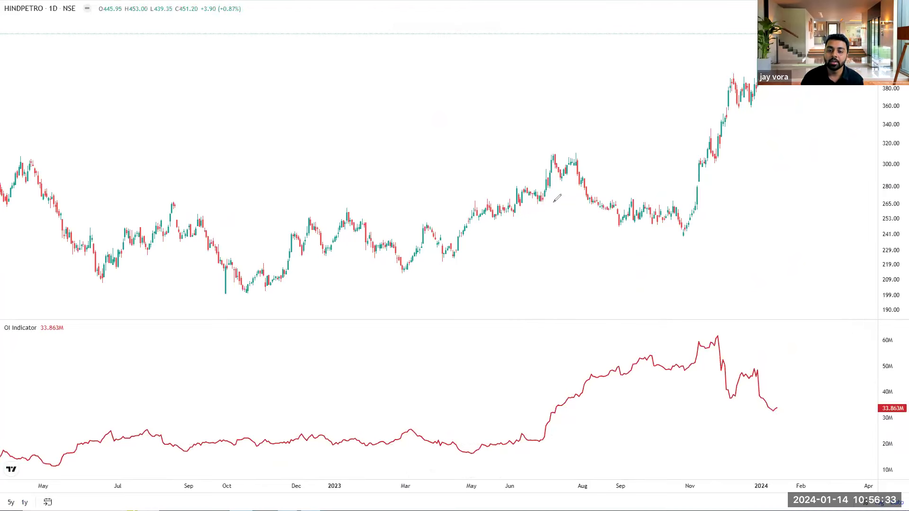
left_click_drag(526, 198, 555, 201)
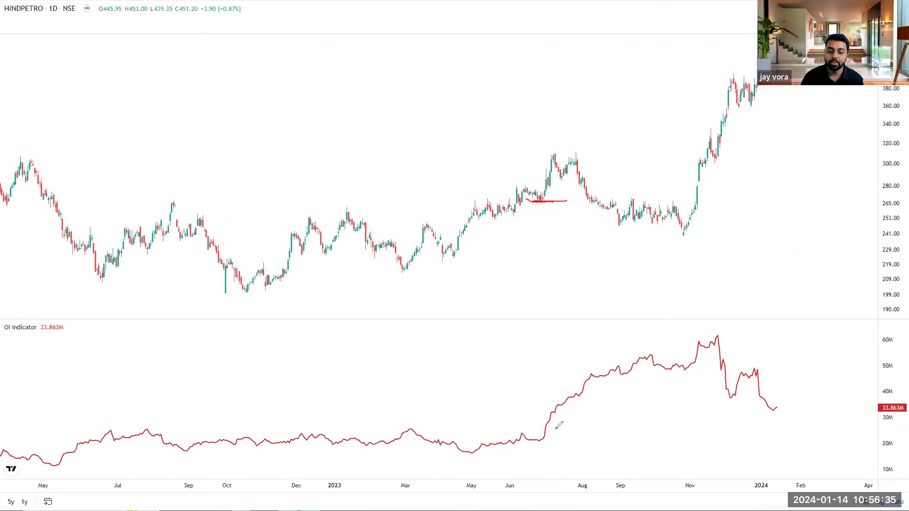
left_click_drag(544, 435, 566, 399)
left_click_drag(554, 156, 683, 232)
mouse_move(587, 379)
left_mouse_down()
mouse_move(699, 358)
mouse_move(728, 330)
left_mouse_up()
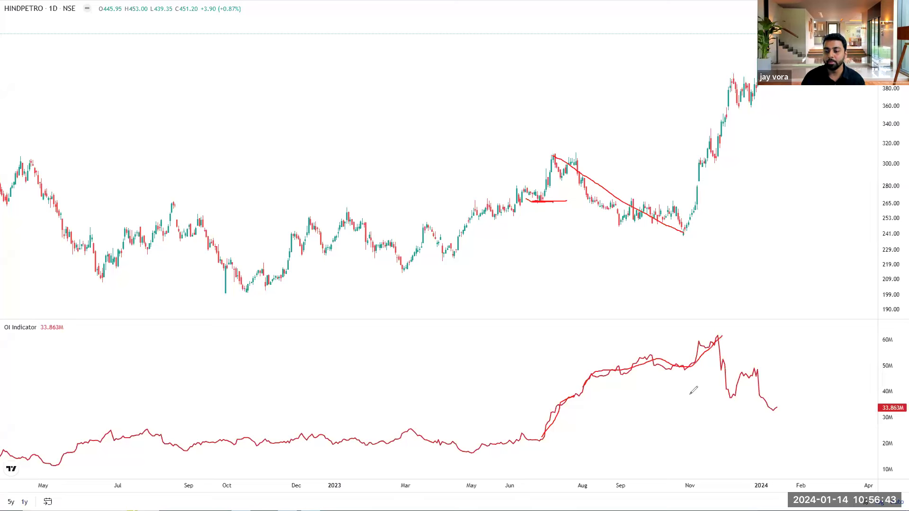
mouse_move(693, 354)
left_mouse_down()
mouse_move(687, 340)
mouse_move(684, 350)
left_mouse_up()
left_click_drag(684, 231, 684, 362)
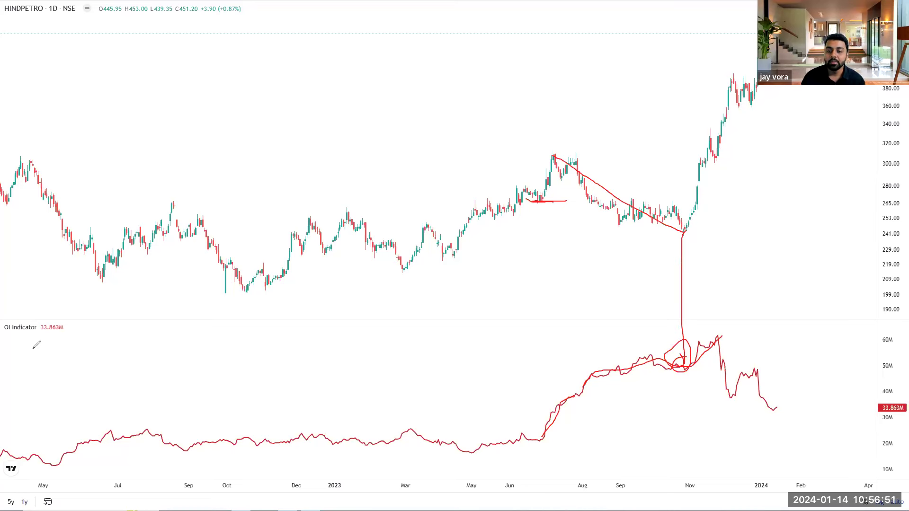
- Erase old marks, circle the June peak and Sep–Nov consolidation, and draw a line near 310
key("e")
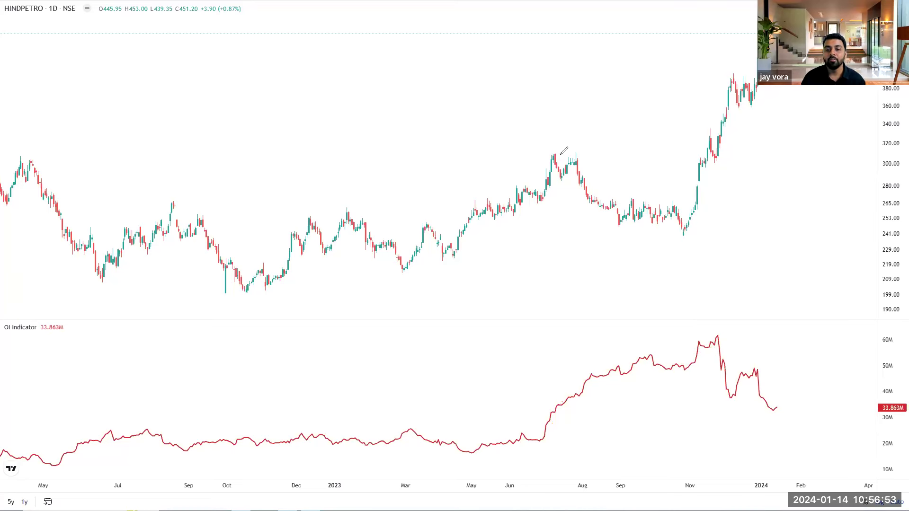
left_click_drag(517, 181, 547, 152)
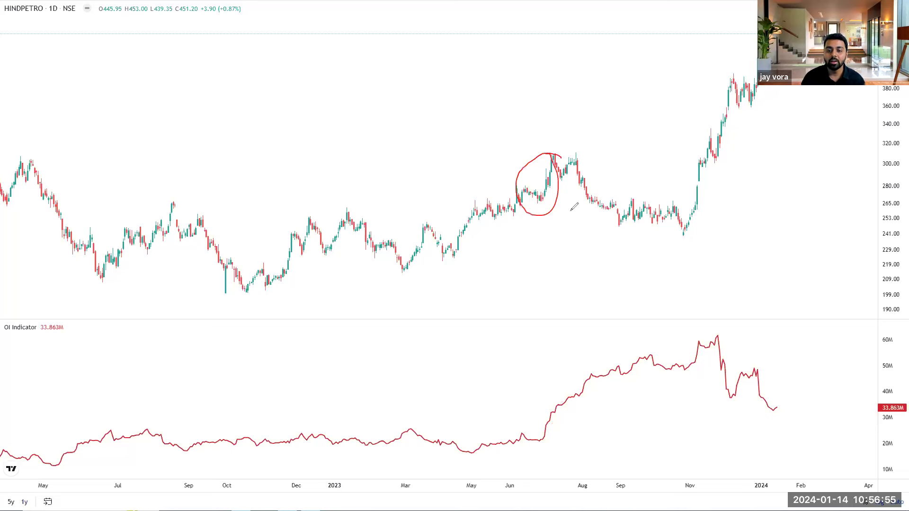
mouse_move(687, 184)
left_mouse_down()
mouse_move(620, 237)
mouse_move(662, 182)
left_mouse_up()
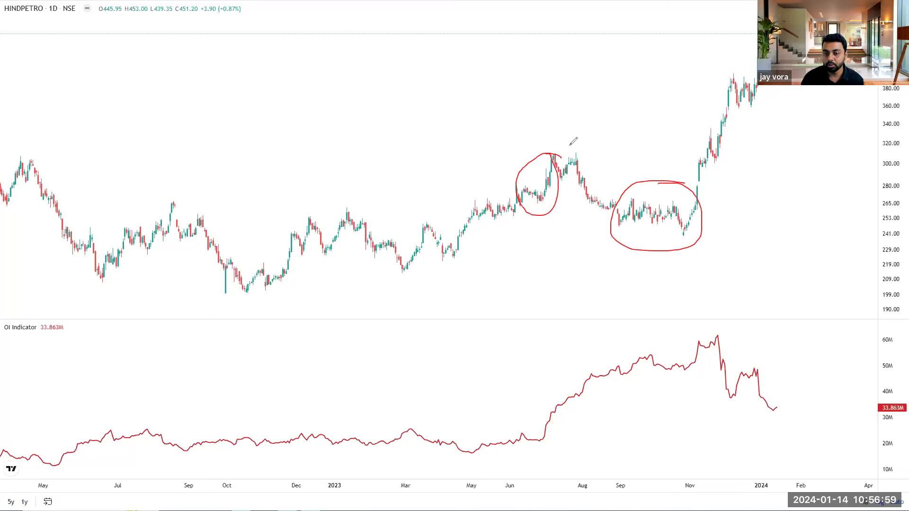
mouse_move(581, 149)
left_mouse_down()
mouse_move(573, 231)
mouse_move(715, 192)
mouse_move(614, 156)
left_mouse_up()
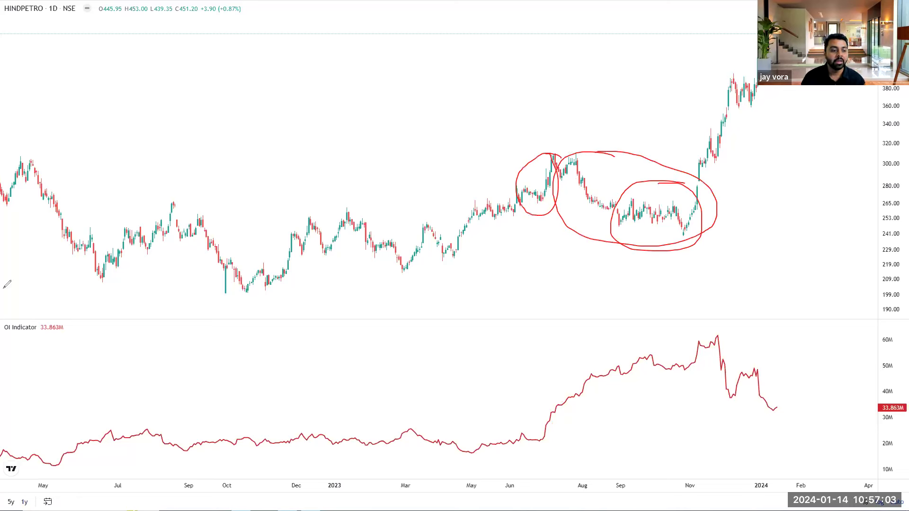
left_click_drag(562, 149, 741, 156)
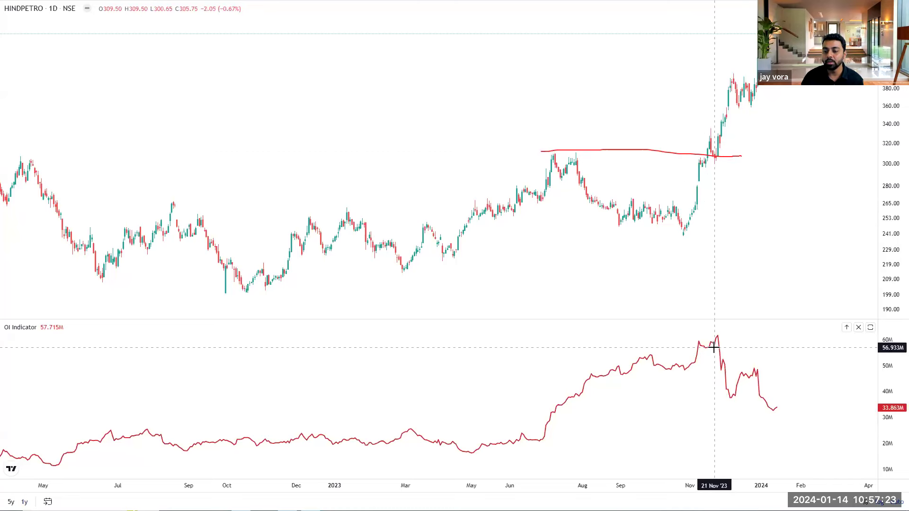
scroll(655, 162, "up", 3)
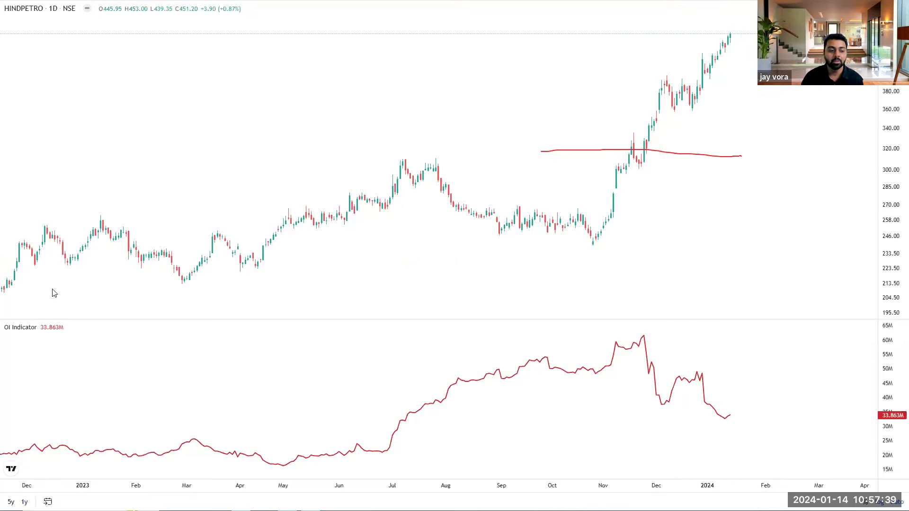
scroll(724, 341, "down", 10)
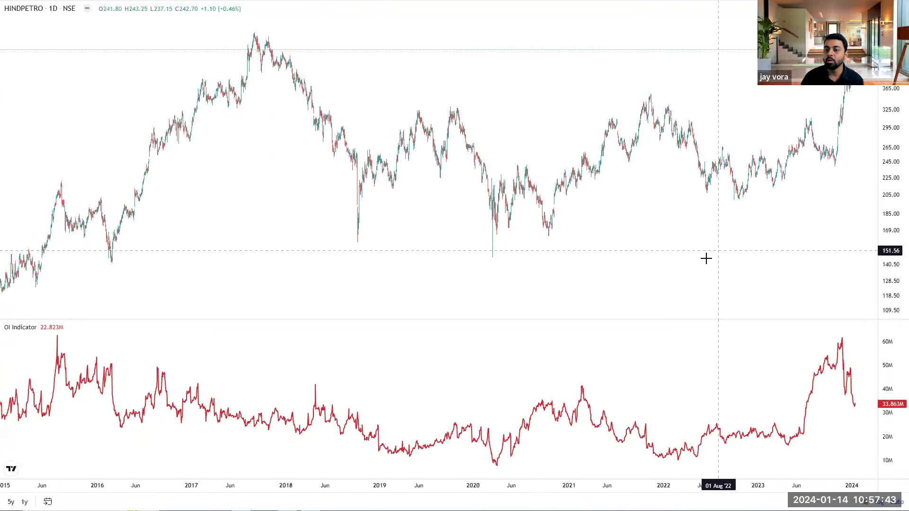
- Zoom HINDPETRO out to 2012, circle the recent OI spike, erase it, and exit full screen
scroll(756, 332, "down", 3)
scroll(756, 332, "down", 3)
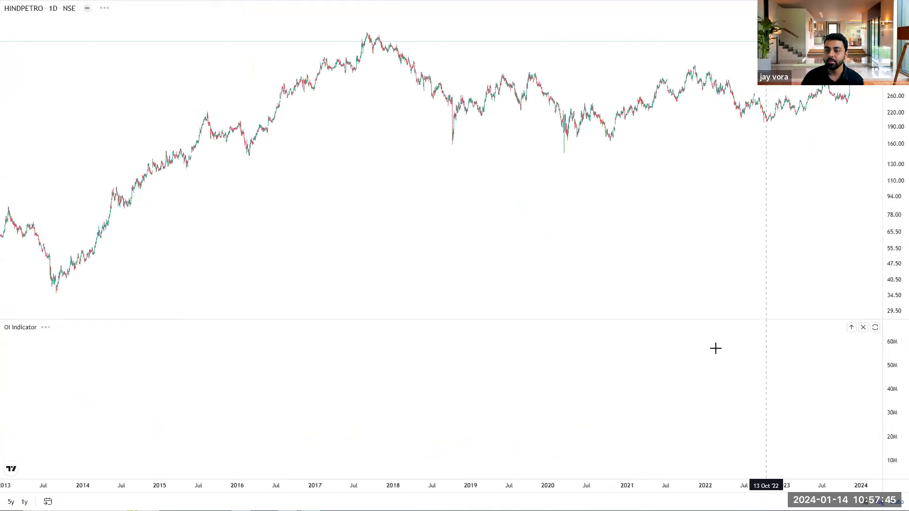
mouse_move(538, 5)
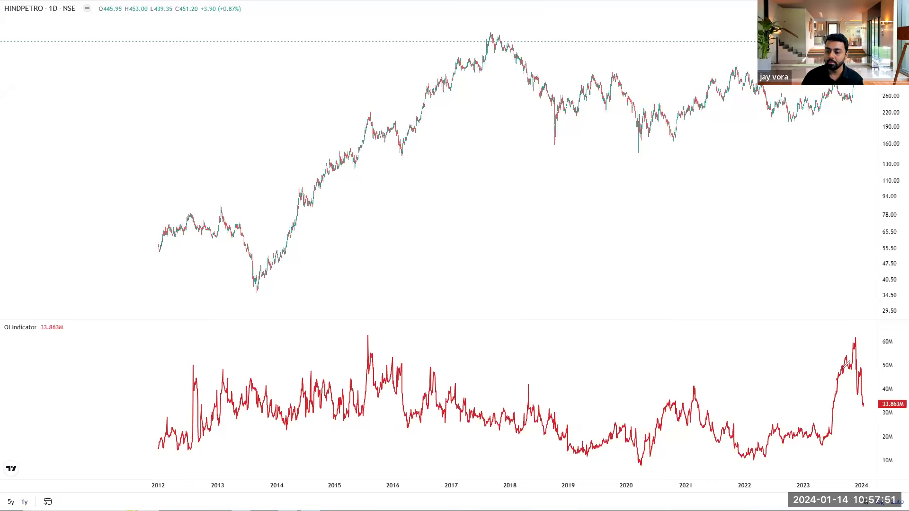
left_click_drag(845, 360, 847, 379)
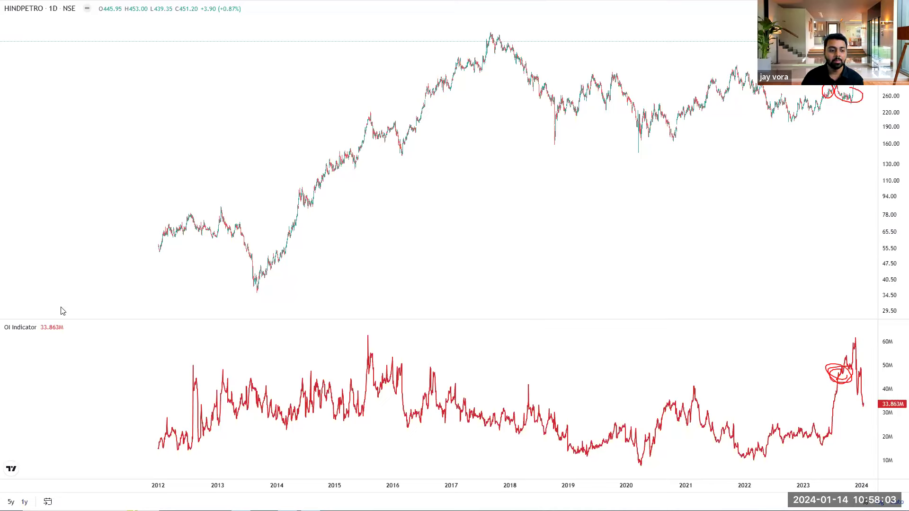
key("Escape")
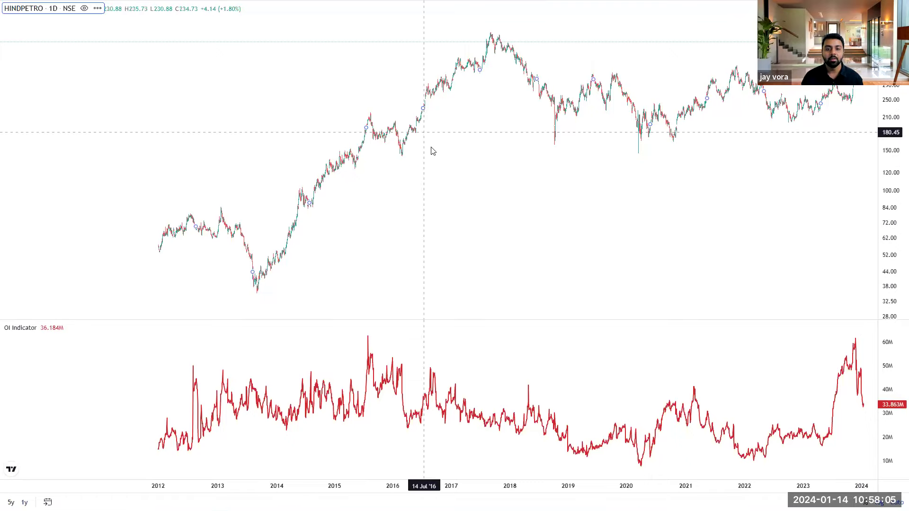
key("Escape")
- Switch the TradingView chart from Nifty Pharma to the S&P BSE Public Sector (PSU) index
left_click(321, 6)
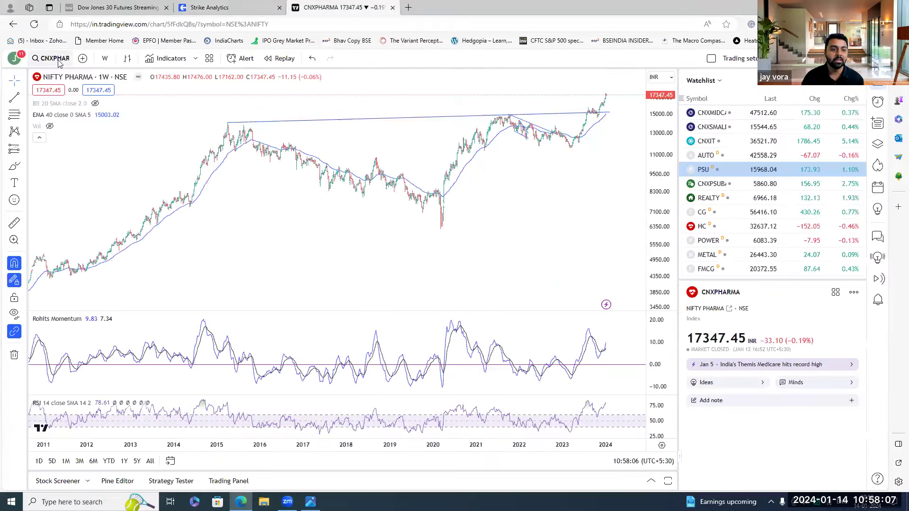
left_click(52, 58)
left_click(785, 218)
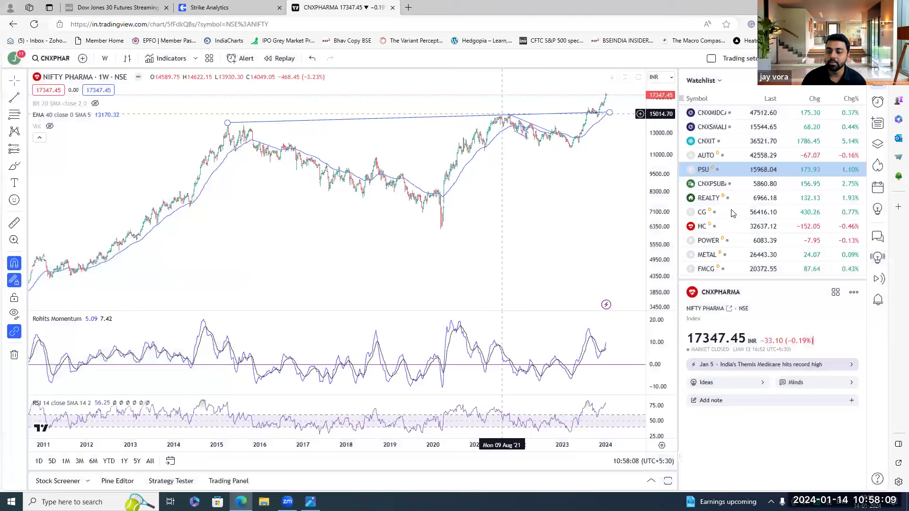
scroll(721, 224, "up", 2)
scroll(722, 189, "down", 2)
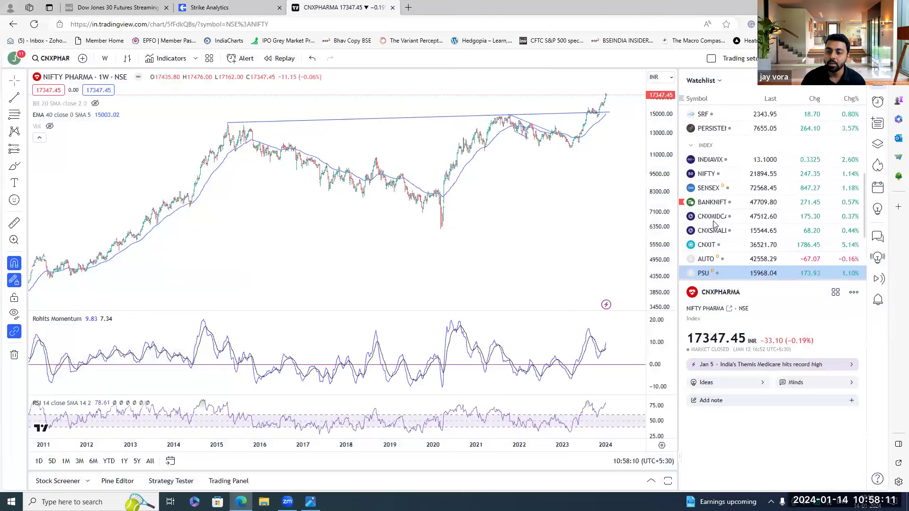
scroll(707, 222, "up", 2)
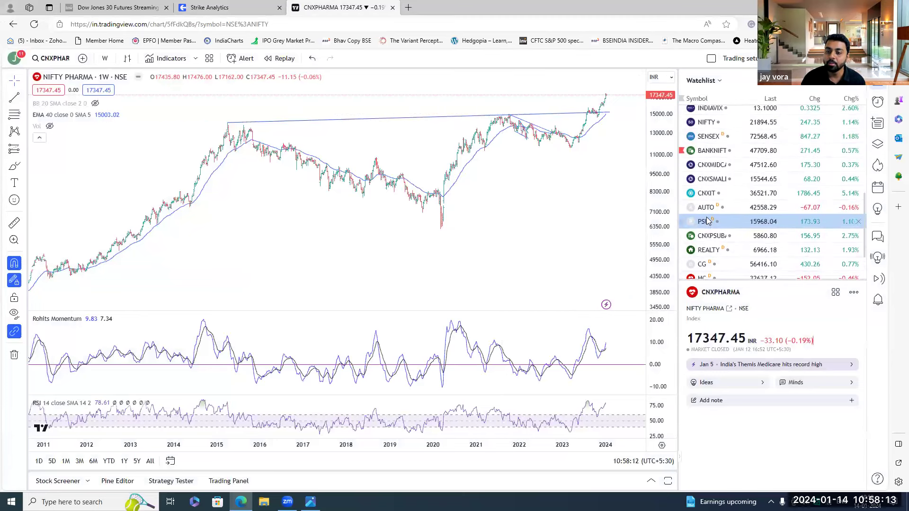
left_click(705, 221)
- Zoom the weekly PSU chart in and out and mark the area under the III wave label
scroll(376, 205, "up", 3)
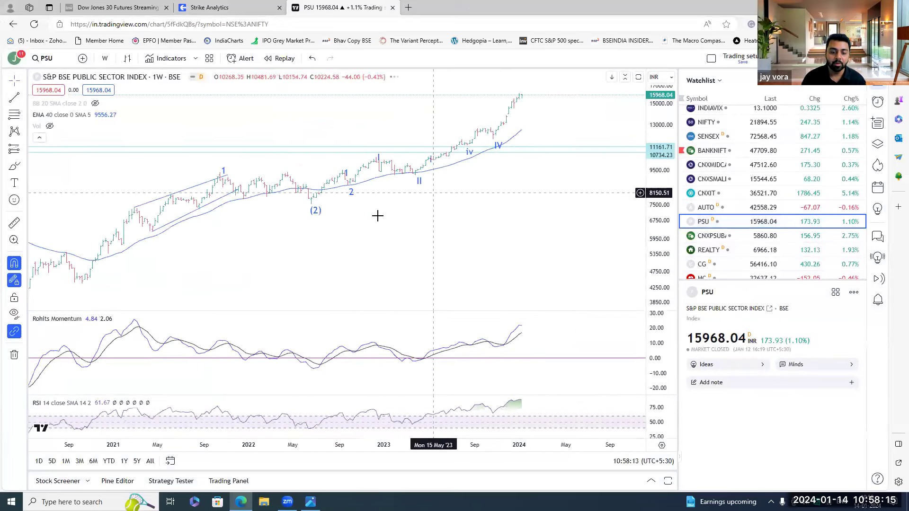
scroll(416, 217, "up", 3)
scroll(475, 155, "left", 1)
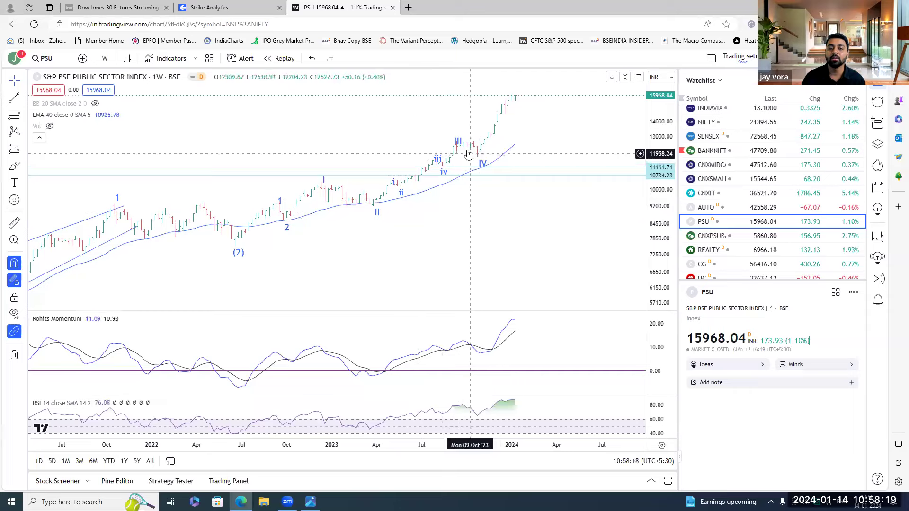
scroll(492, 180, "down", 2)
scroll(490, 218, "down", 6)
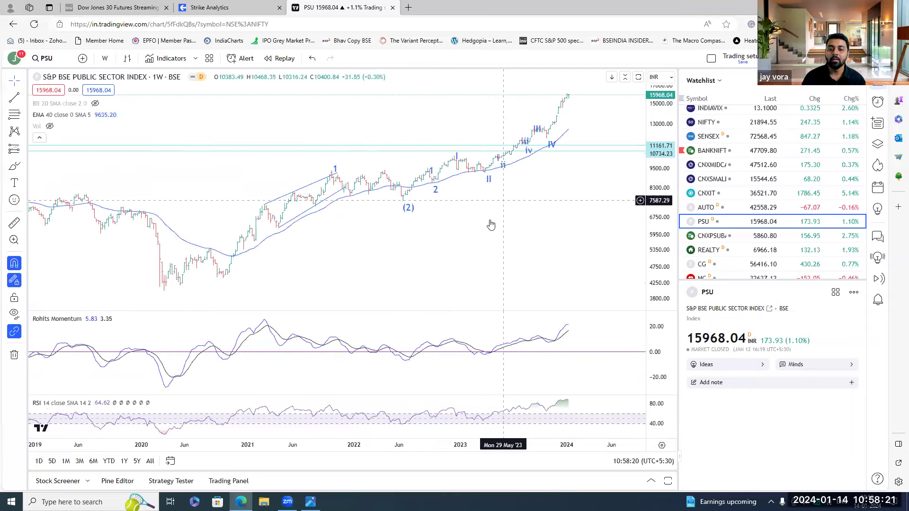
scroll(511, 142, "down", 5)
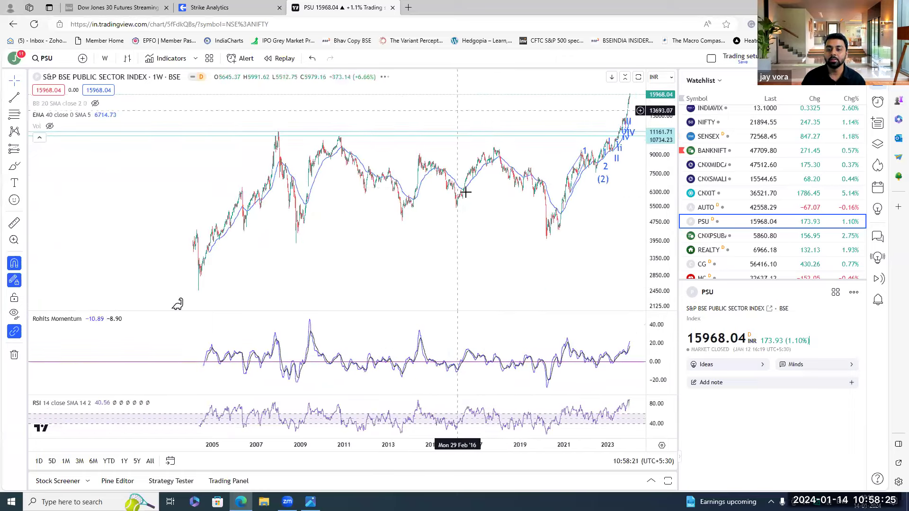
scroll(601, 107, "up", 3)
scroll(601, 108, "up", 6)
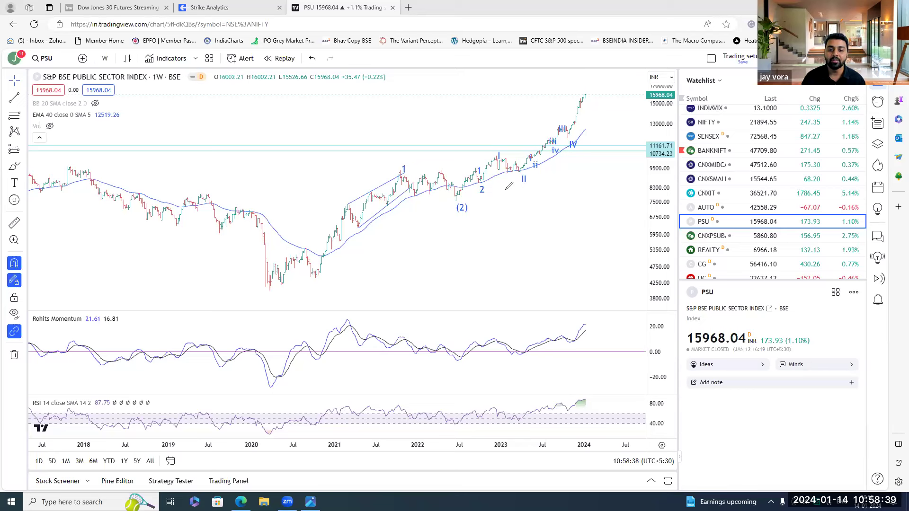
left_click_drag(564, 137, 581, 138)
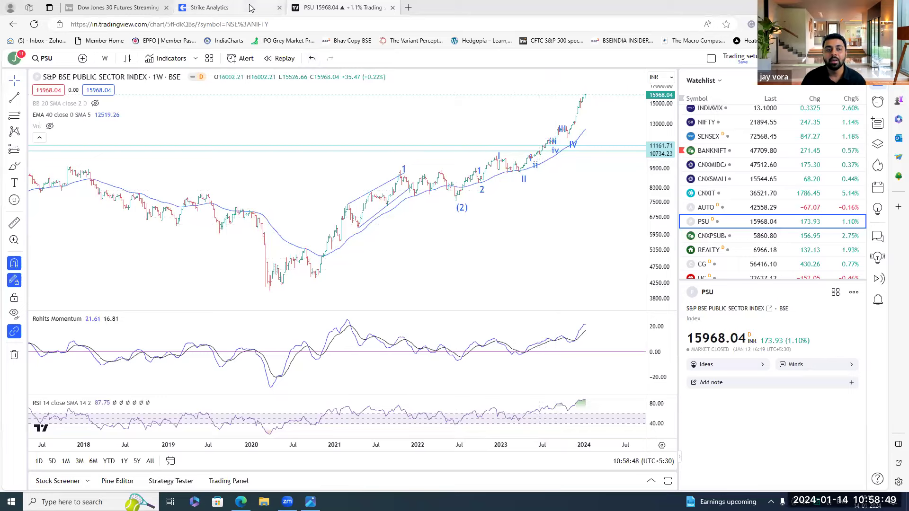
- Zoom the HINDPETRO chart, circle the Aug–Nov consolidation, erase it, then circle the Jul–Oct consolidation
left_click(210, 7)
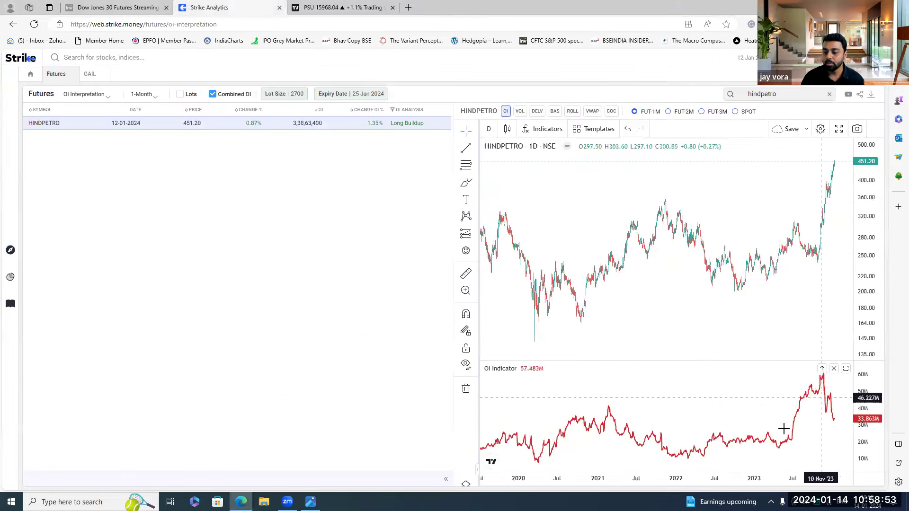
scroll(697, 265, "up", 2)
scroll(697, 265, "up", 3)
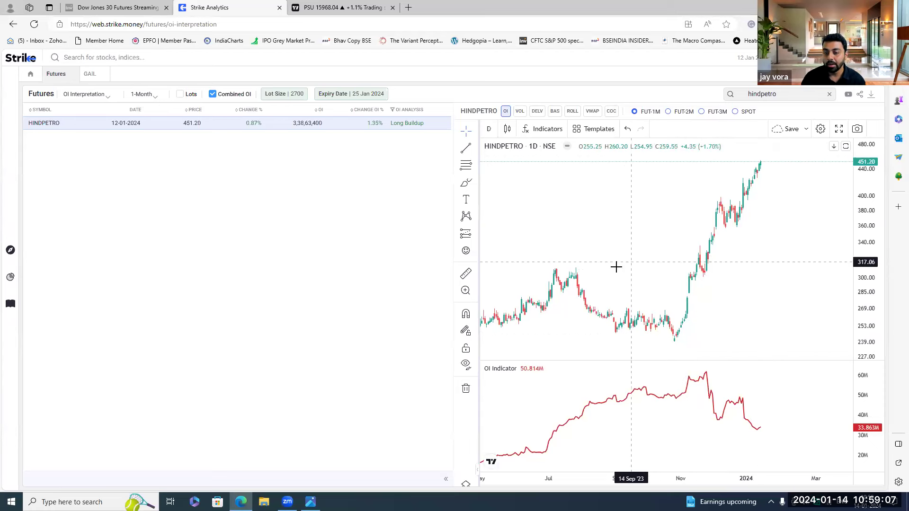
mouse_move(688, 302)
left_mouse_down()
mouse_move(585, 310)
mouse_move(738, 315)
mouse_move(645, 299)
left_mouse_up()
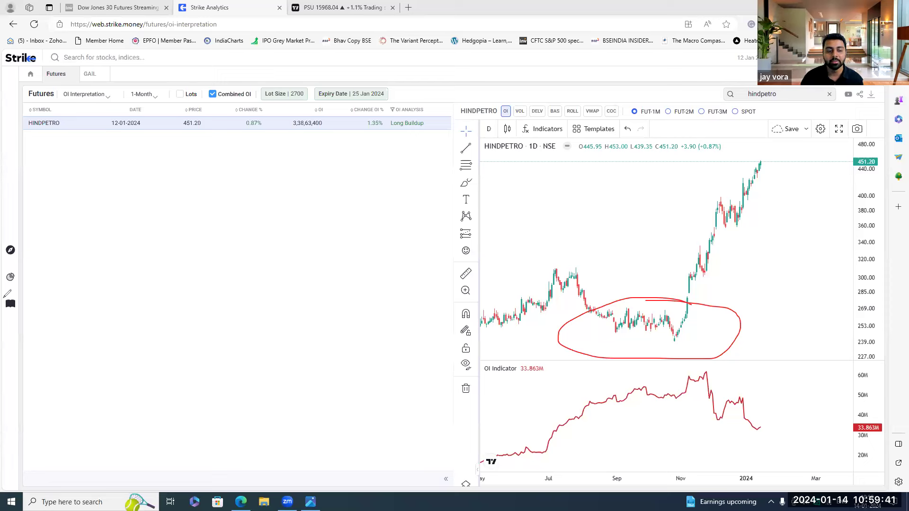
key("e")
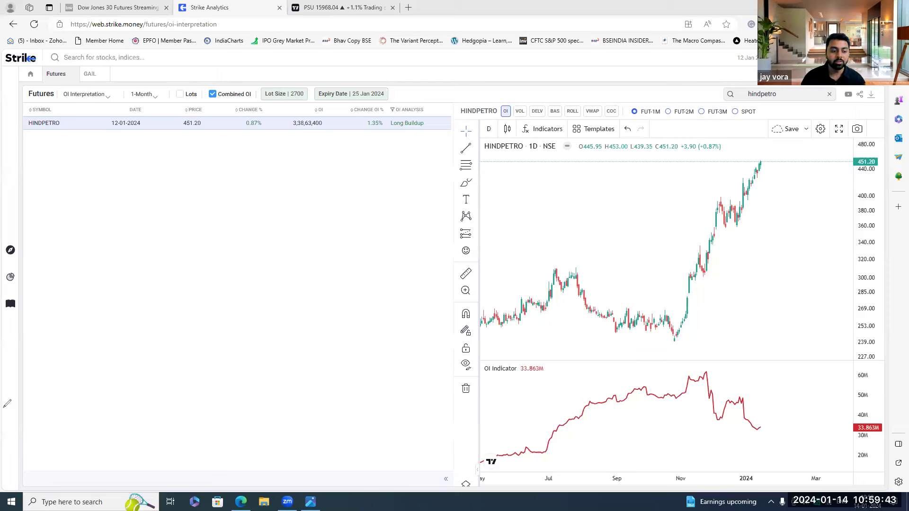
scroll(740, 396, "down", 5)
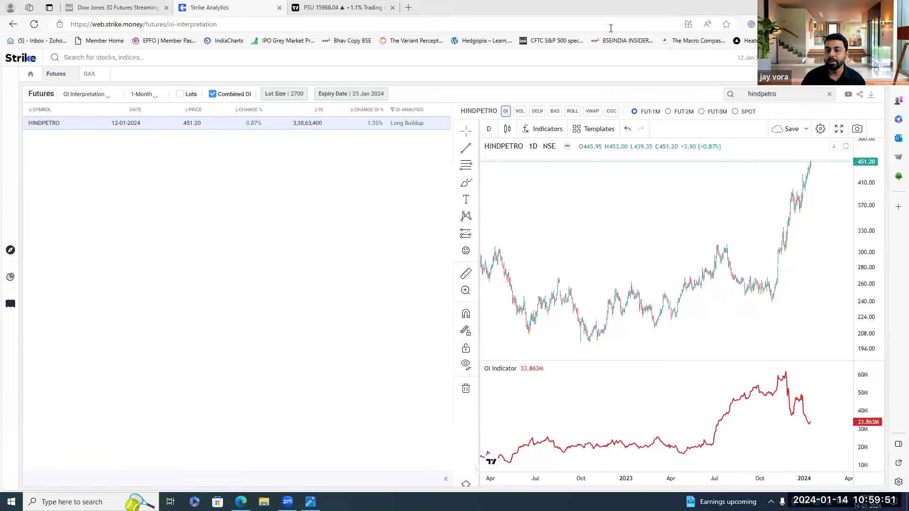
mouse_move(706, 261)
left_mouse_down()
mouse_move(728, 248)
mouse_move(738, 284)
mouse_move(783, 272)
mouse_move(760, 252)
left_mouse_up()
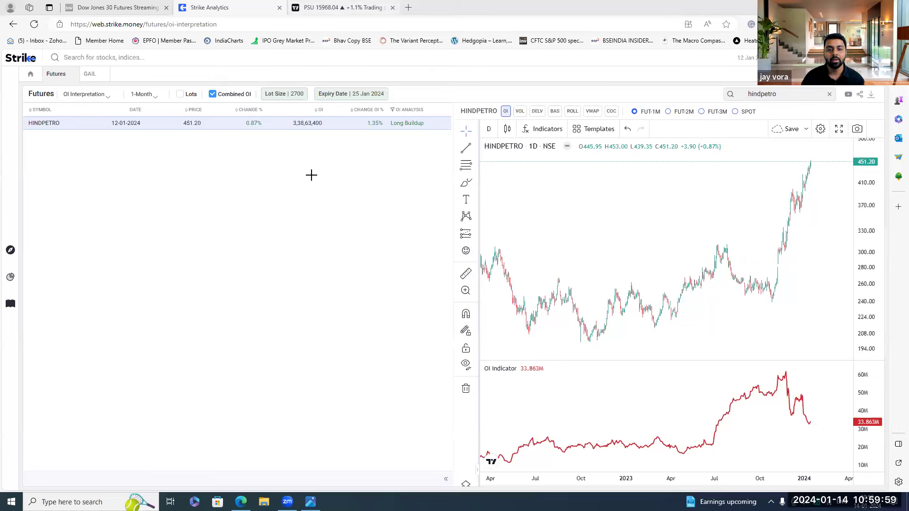
key("ctrl+Tab")
scroll(558, 214, "down", 2)
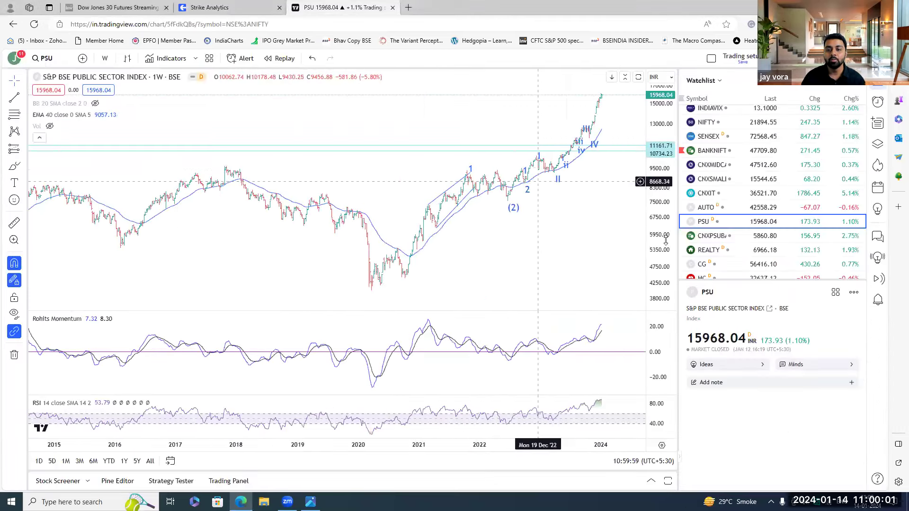
scroll(664, 234, "down", 5)
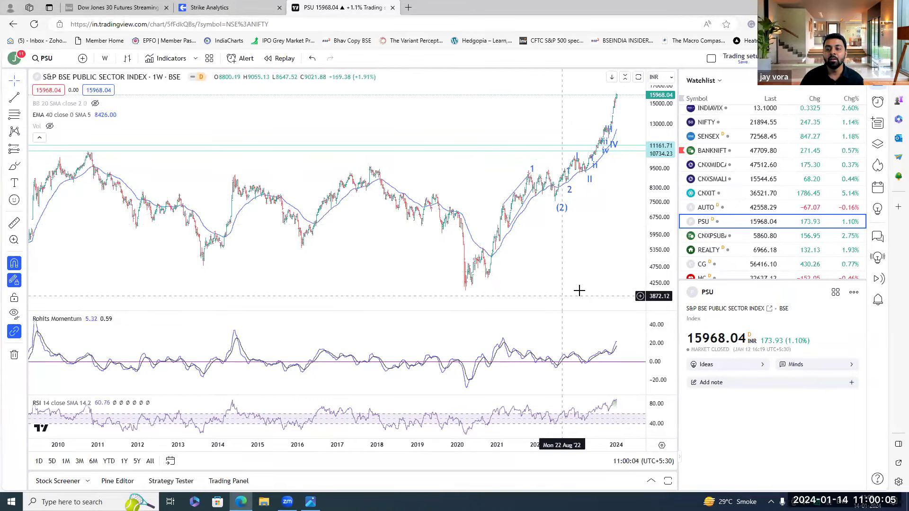
scroll(582, 324, "up", 1)
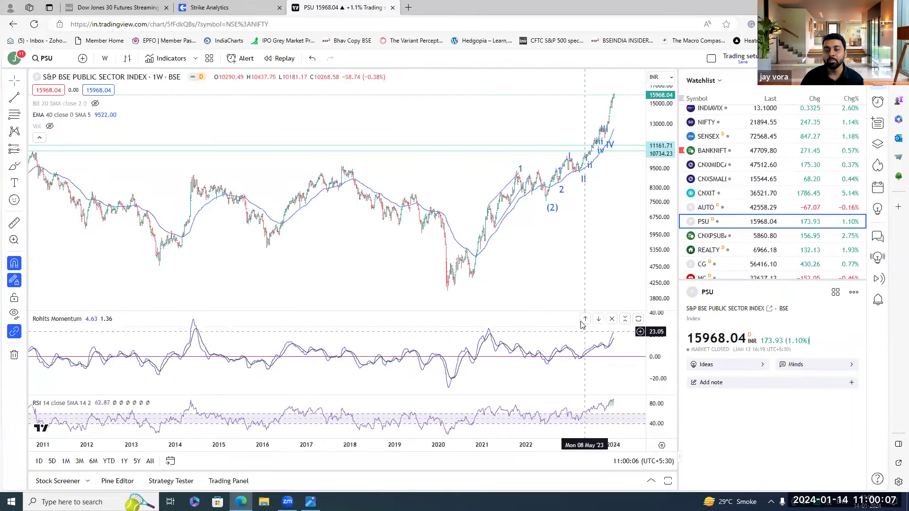
scroll(583, 324, "up", 1)
scroll(584, 314, "up", 2)
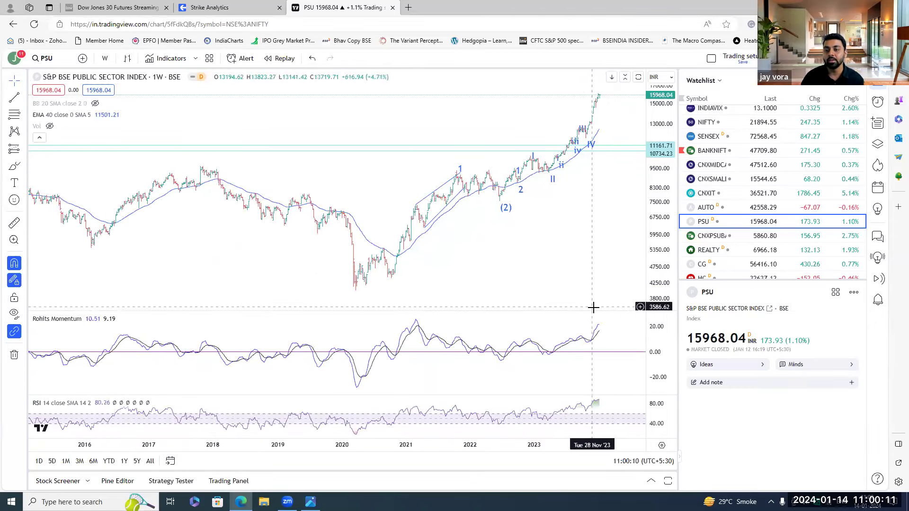
left_click(208, 8)
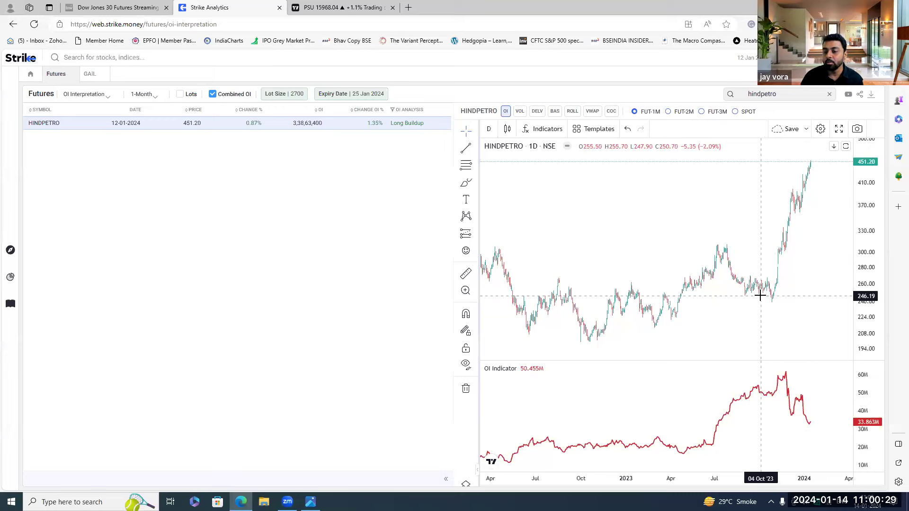
- Zoom the HINDPETRO chart, circle the recent OI peak, then clear the hindpetro search filter
scroll(776, 296, "down", 3)
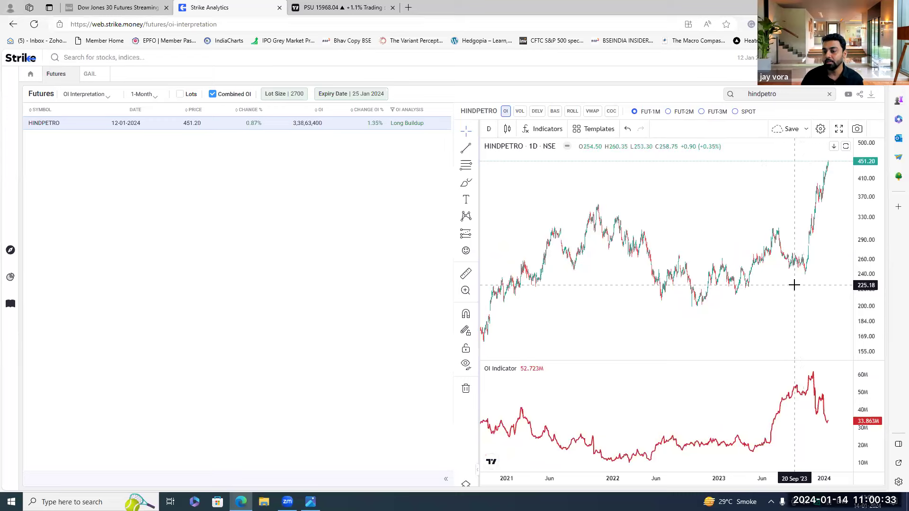
scroll(789, 288, "up", 1)
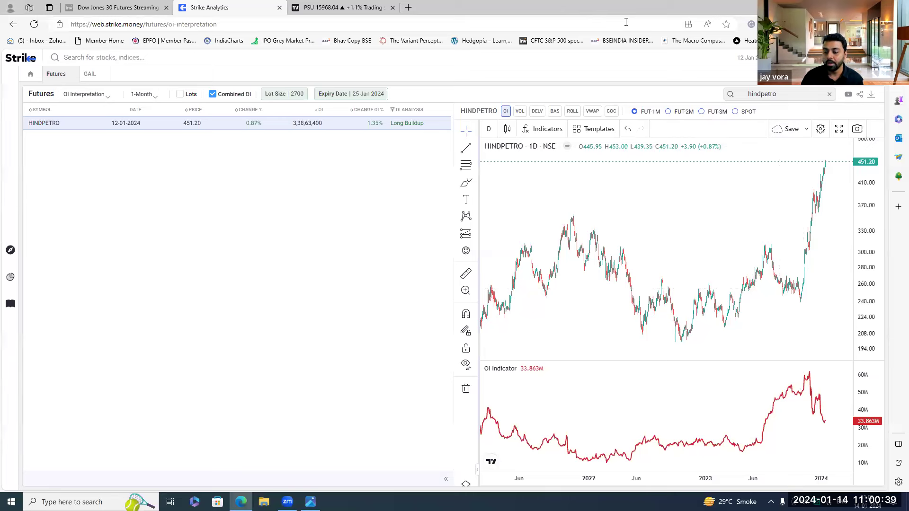
mouse_move(817, 366)
left_mouse_down()
mouse_move(760, 371)
mouse_move(788, 415)
mouse_move(810, 364)
left_mouse_up()
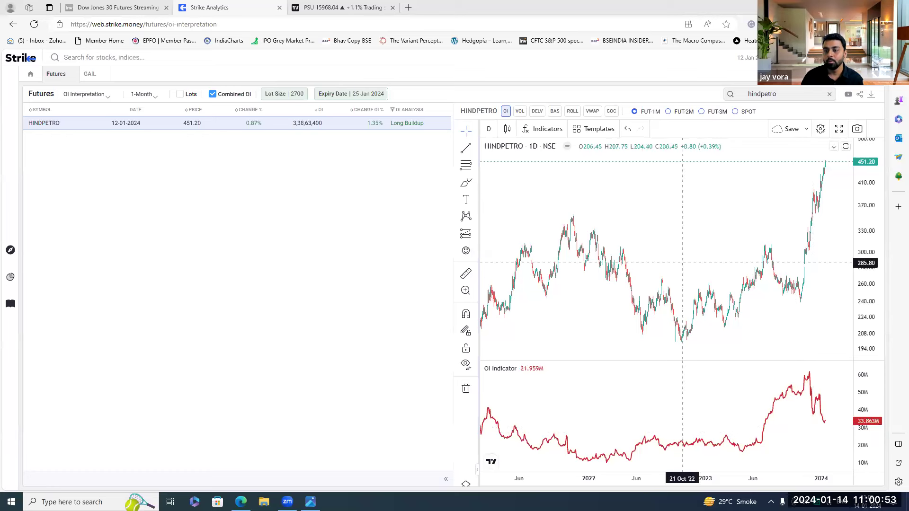
left_click(828, 94)
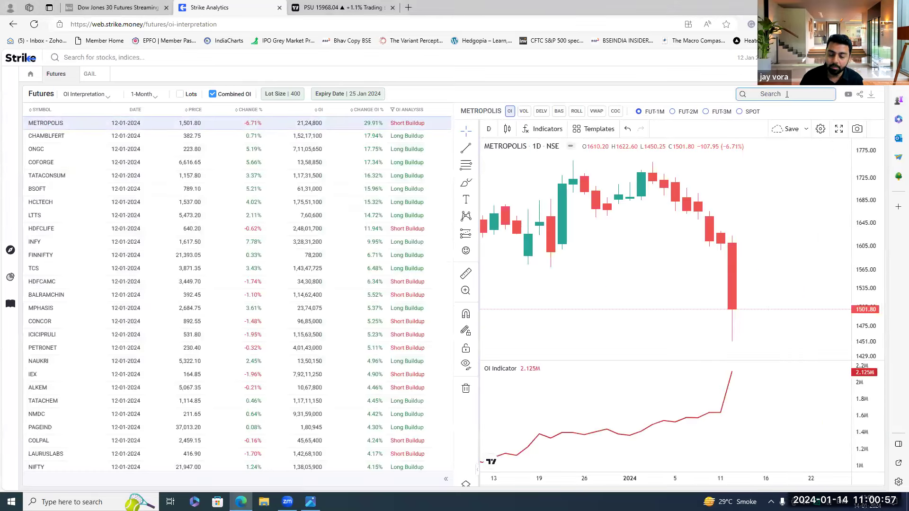
- Scroll through the full OI Interpretation list and focus the Search box above the chart
scroll(767, 270, "down", 3)
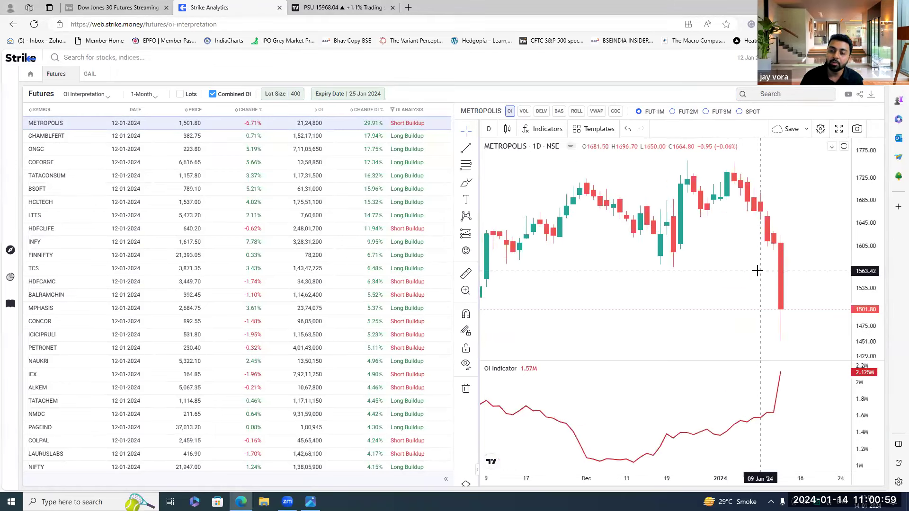
scroll(757, 270, "down", 5)
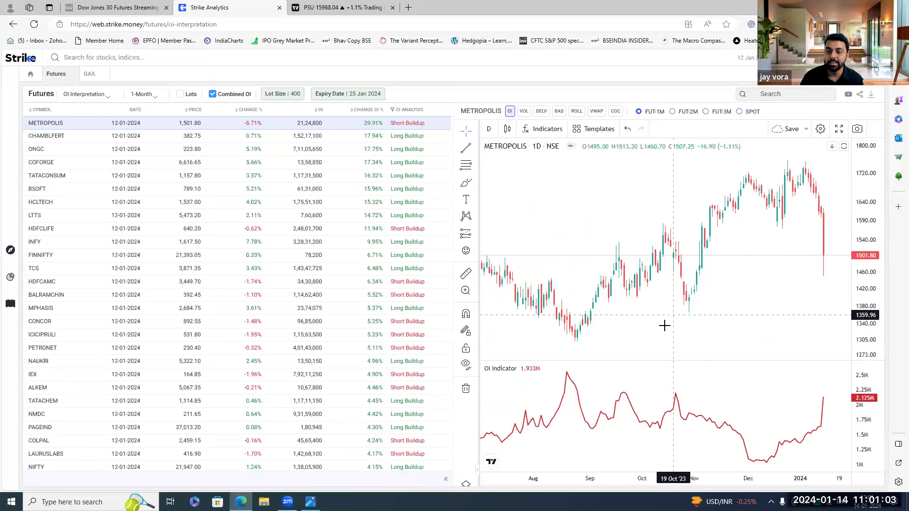
left_click(778, 94)
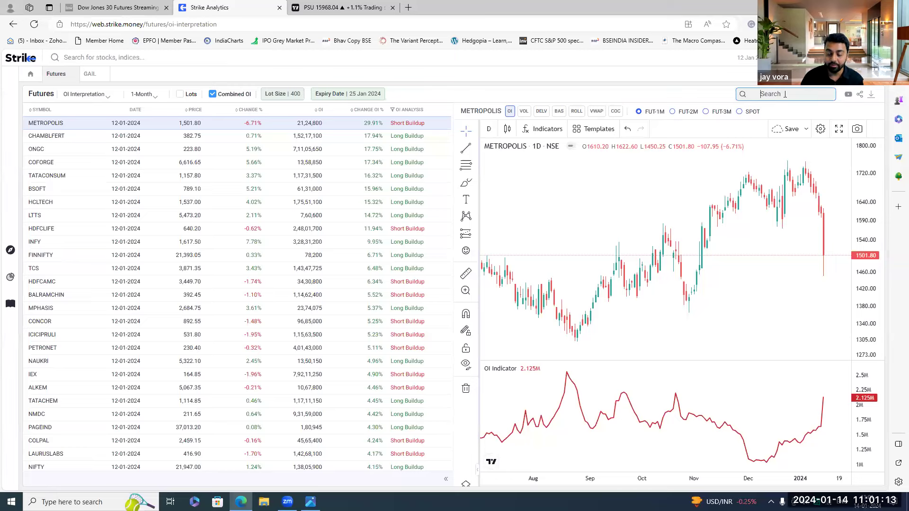
- Filter the futures list to UPL and view its chart full screen, zoomed out
type("upl")
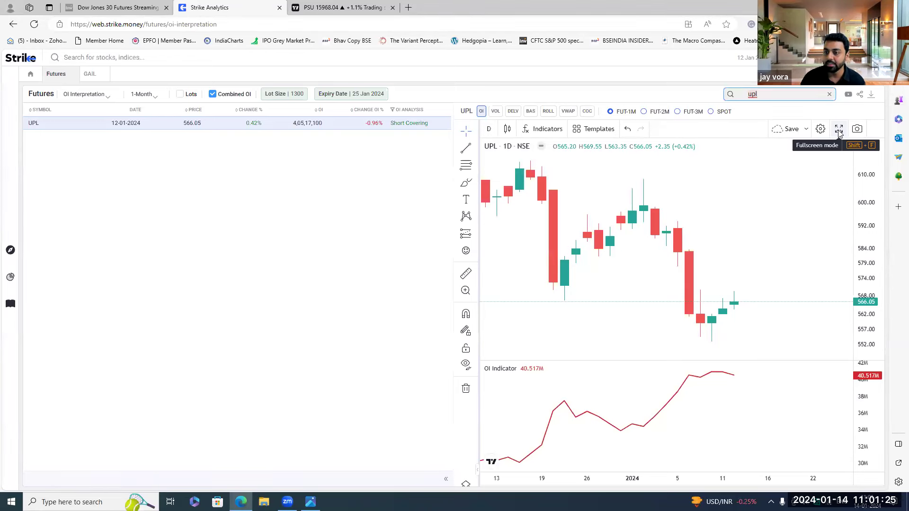
left_click(839, 133)
scroll(662, 284, "down", 5)
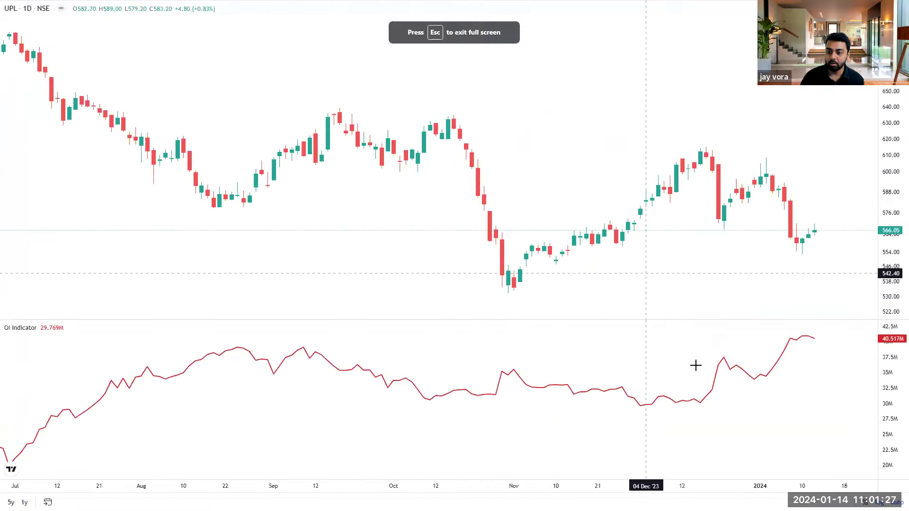
scroll(685, 305, "down", 10)
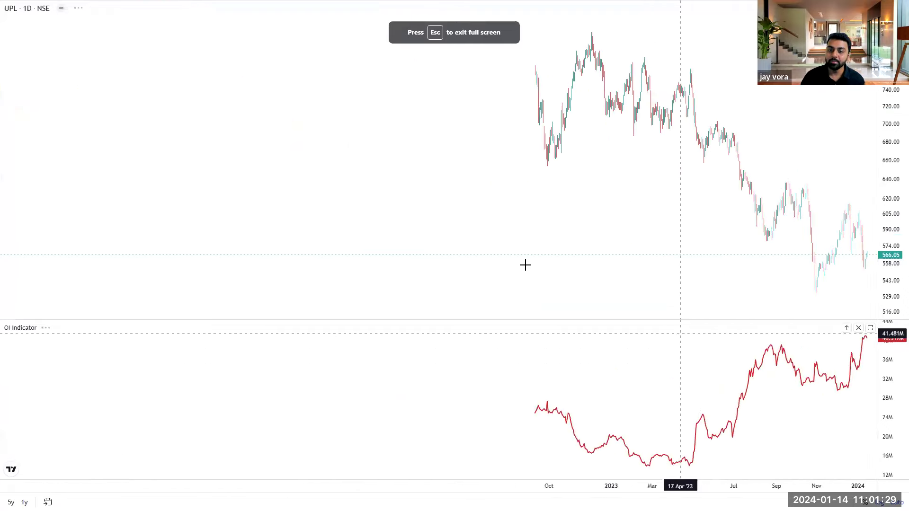
scroll(697, 289, "down", 10)
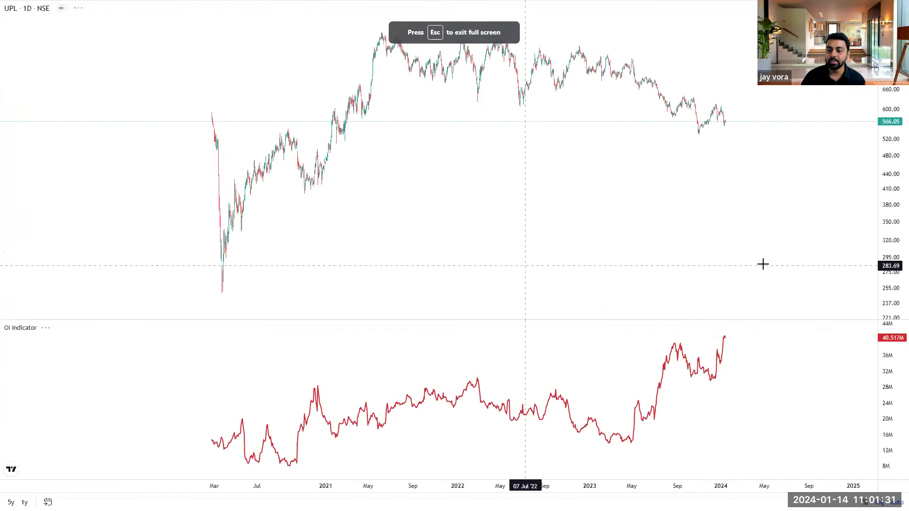
scroll(473, 18, "down", 6)
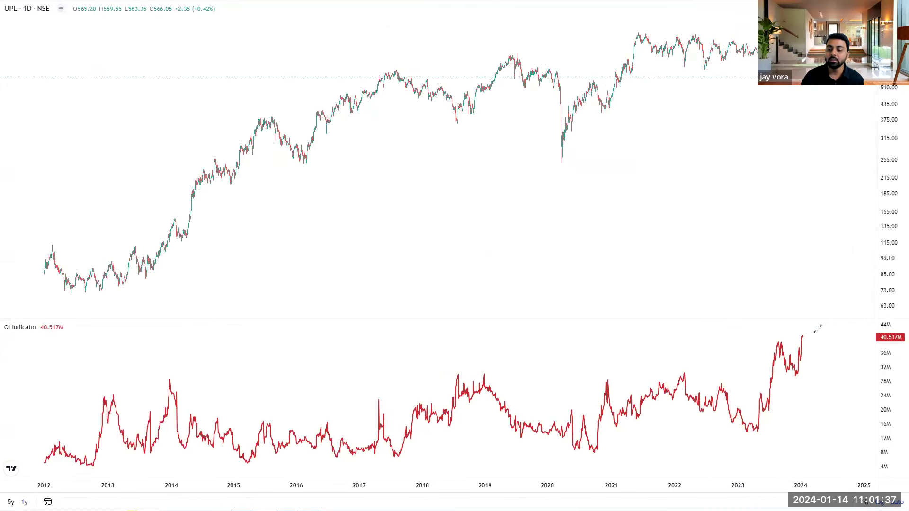
- Circle the latest OI peak near 2024 and mark a horizontal price level, then clear both
mouse_move(788, 337)
left_mouse_down()
mouse_move(824, 336)
mouse_move(799, 331)
left_mouse_up()
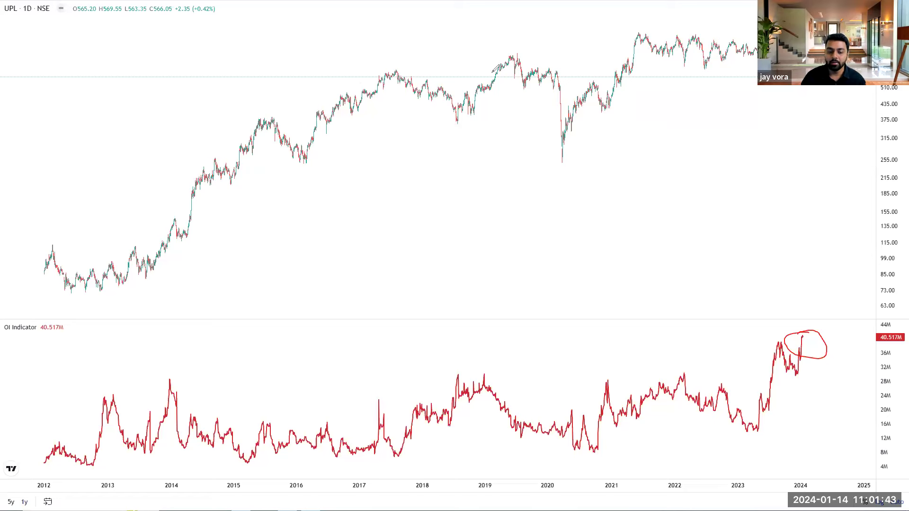
left_click_drag(397, 74, 757, 76)
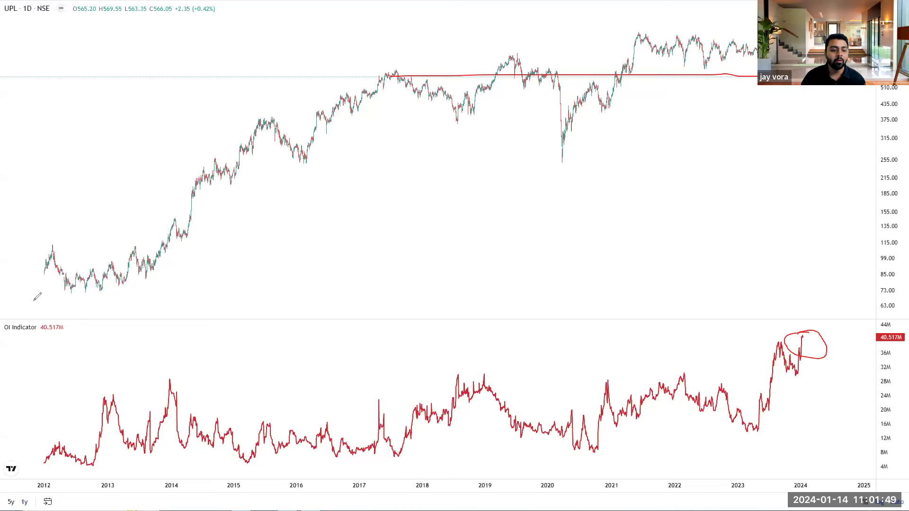
key("Escape")
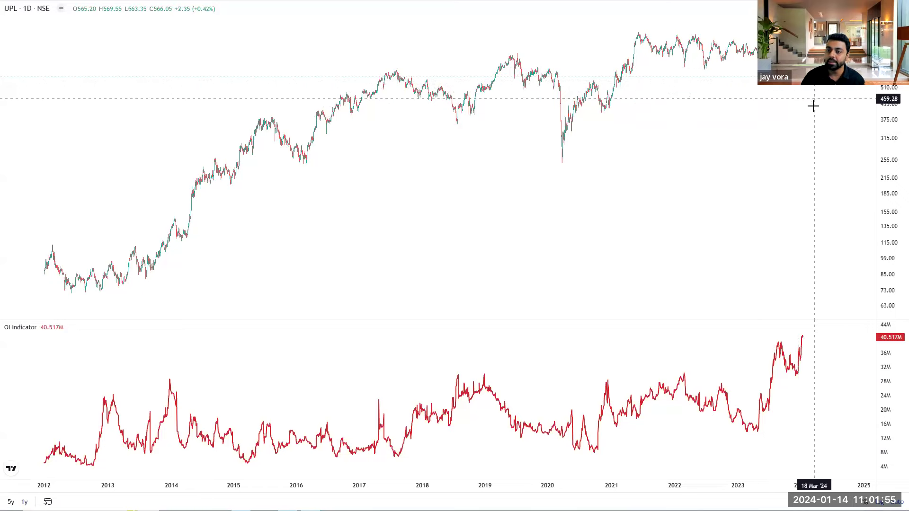
- Zoom the UPL chart in and out, then leave the full-screen view
scroll(696, 185, "up", 5)
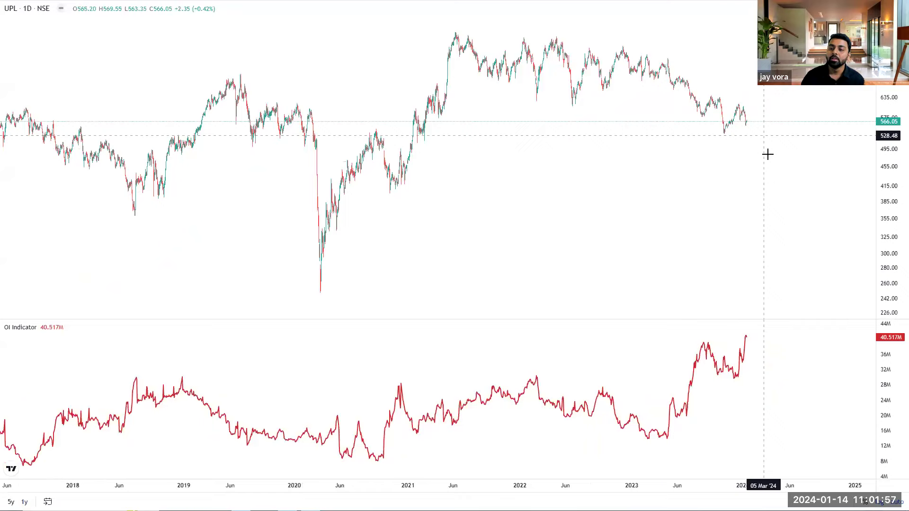
scroll(762, 161, "down", 3)
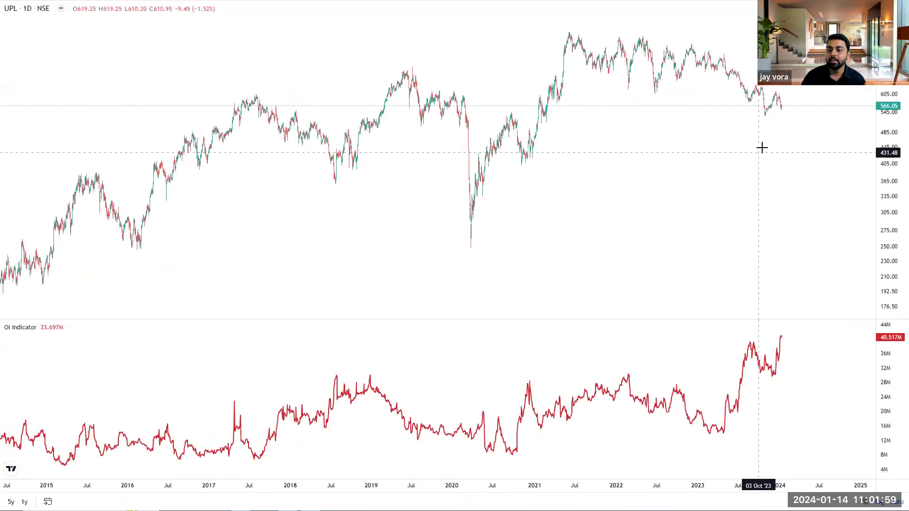
scroll(762, 148, "down", 3)
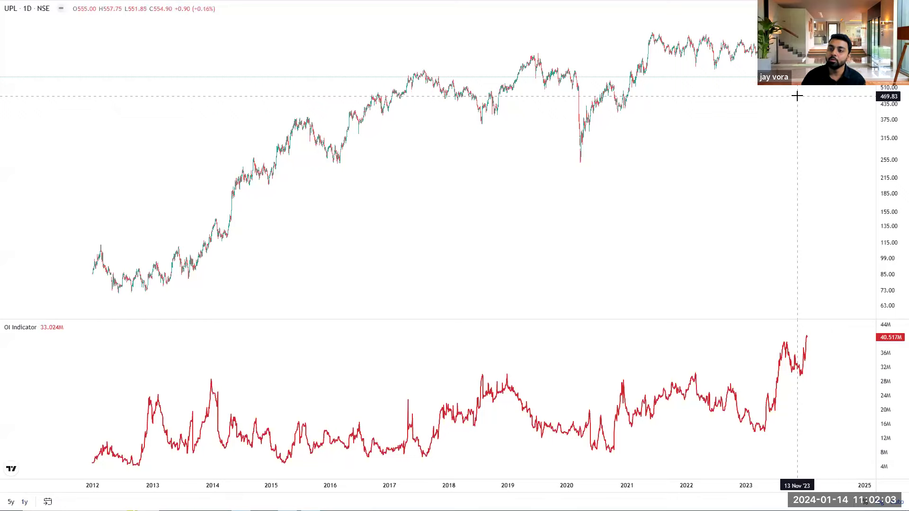
scroll(791, 97, "up", 1)
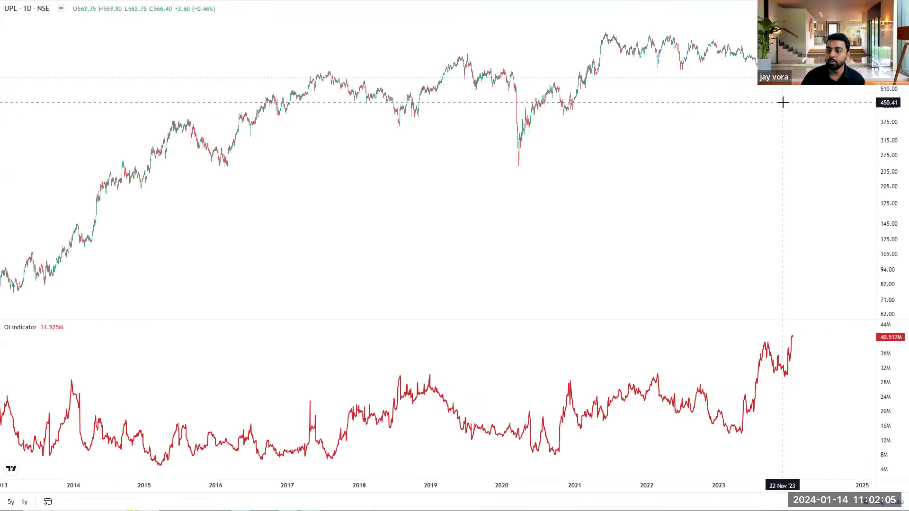
scroll(788, 177, "down", 1)
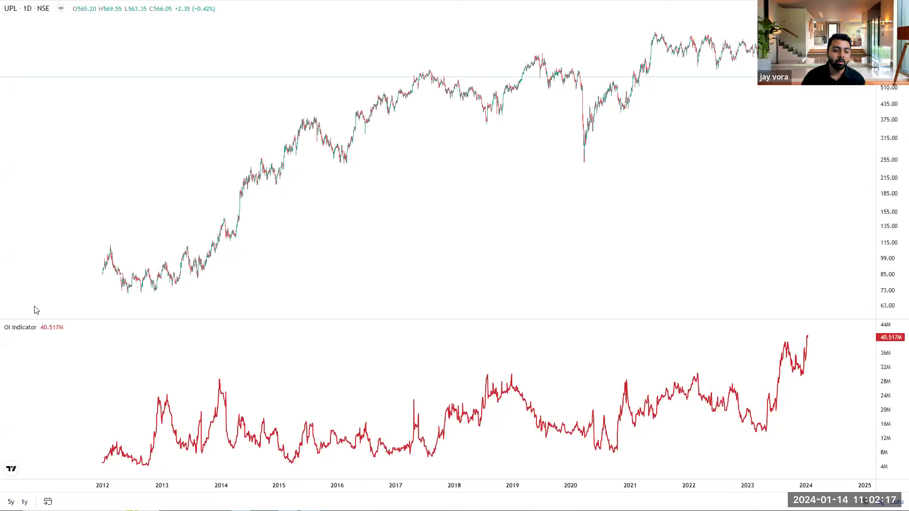
key("Escape")
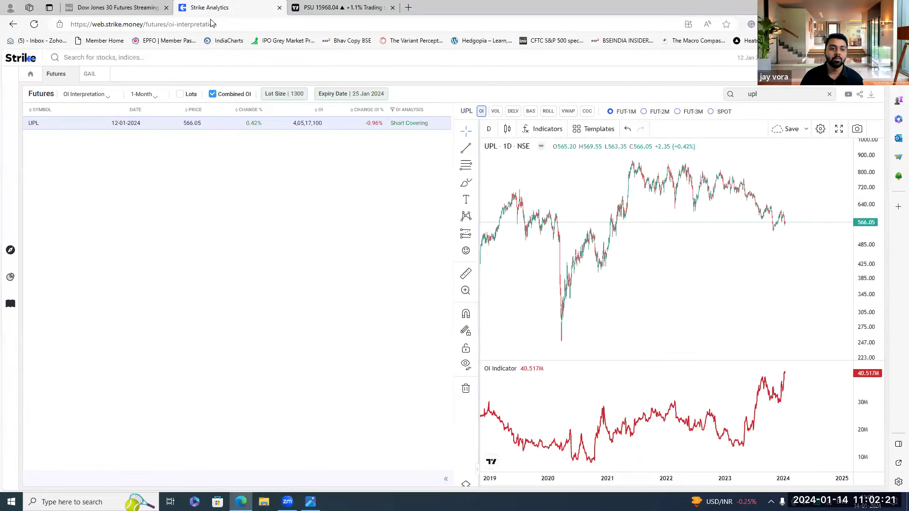
- Load the NSE:BAYERCROP chart in TradingView and zoom around it
key("ctrl+Tab")
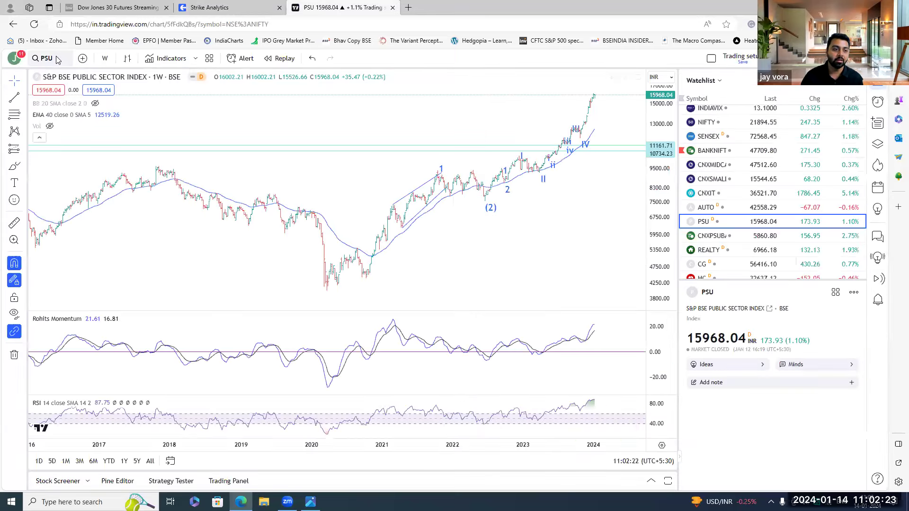
left_click(47, 58)
type("BAYERCROP")
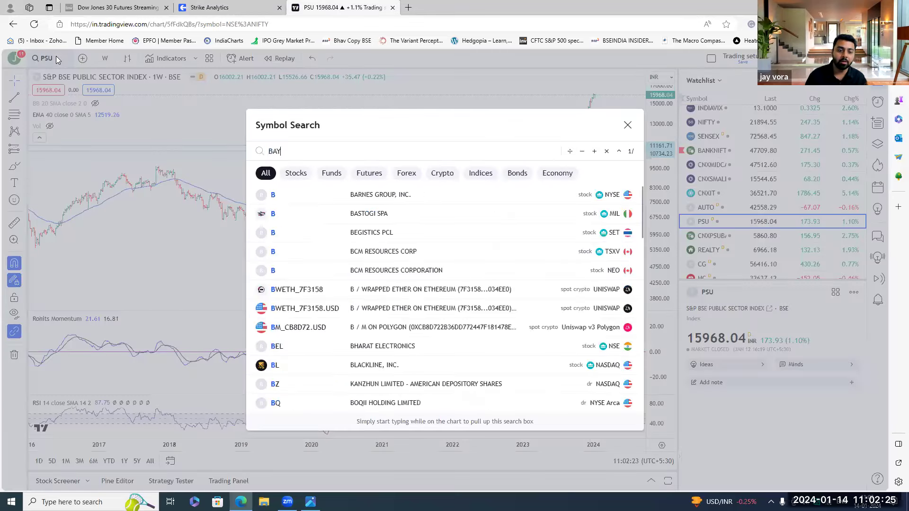
key("Down")
key("Return")
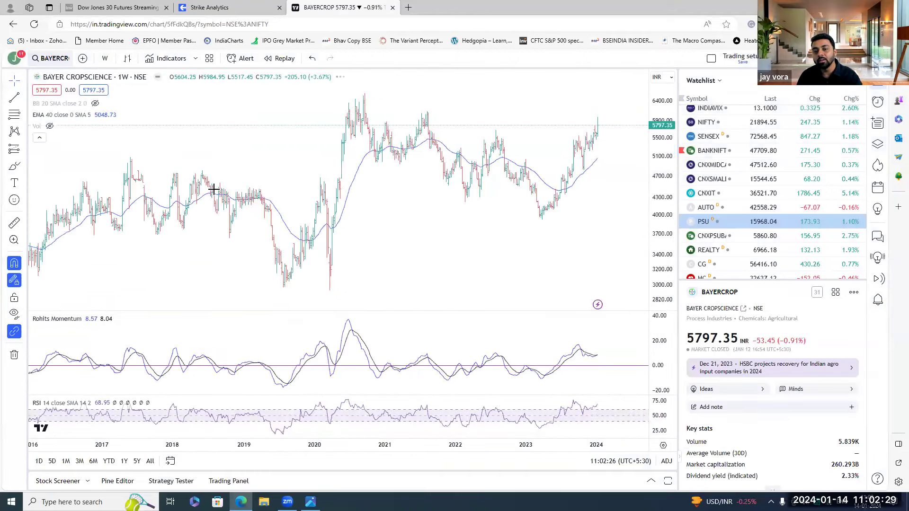
scroll(270, 205, "down", 3)
scroll(493, 230, "down", 3)
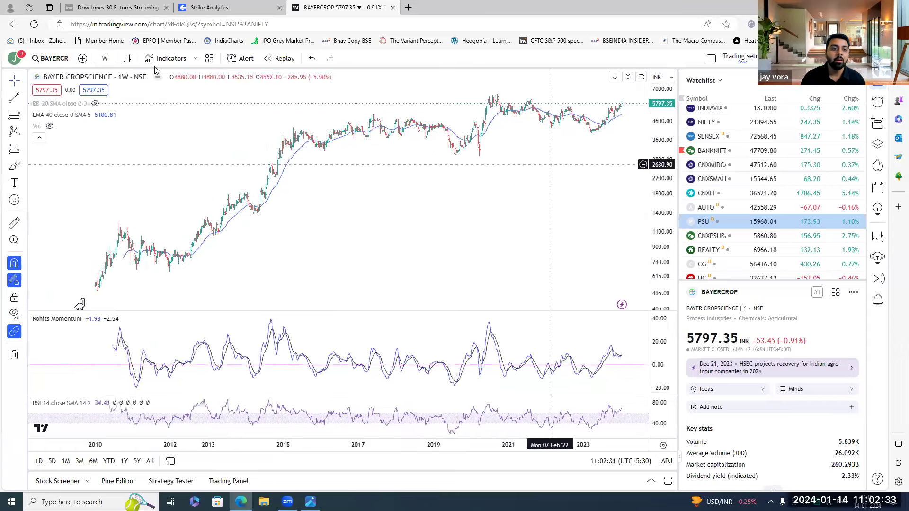
scroll(450, 293, "down", 3)
scroll(122, 332, "up", 2)
scroll(121, 333, "up", 3)
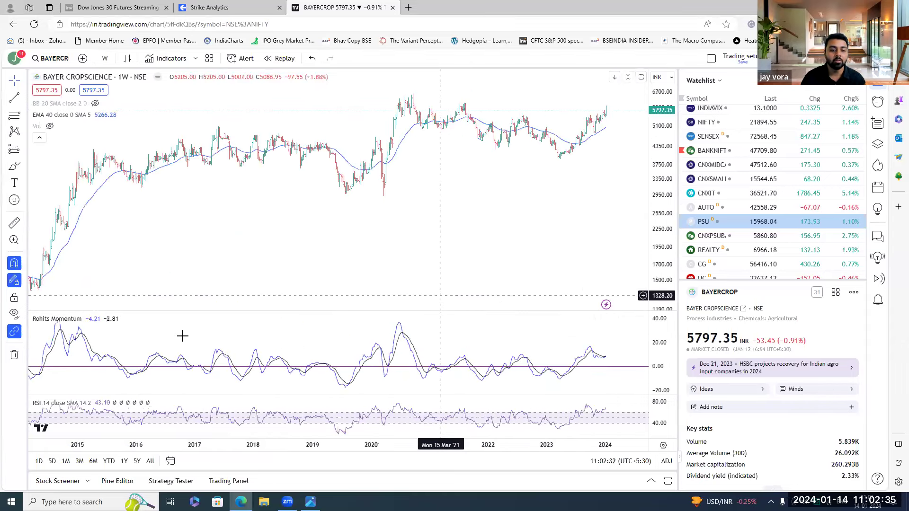
- Switch the Bayer CropScience chart to monthly (1M) bars
key("Down")
key("Return")
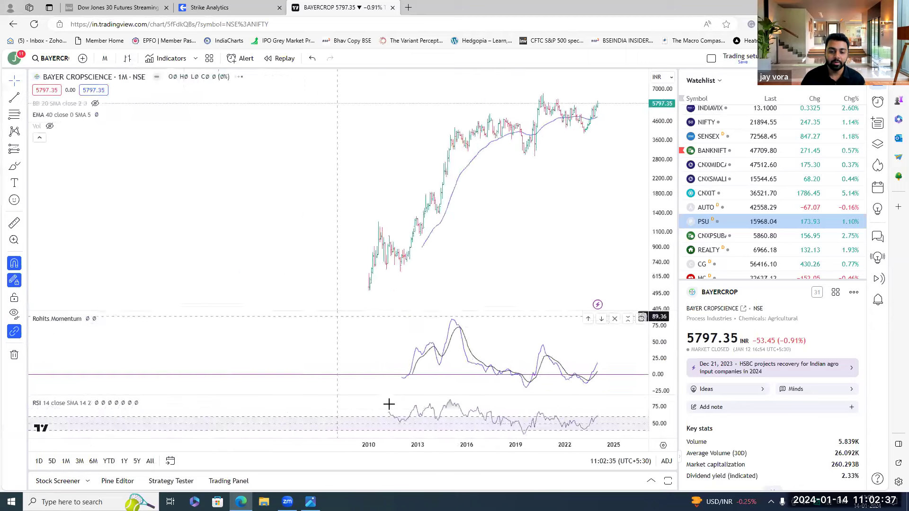
scroll(531, 340, "up", 5)
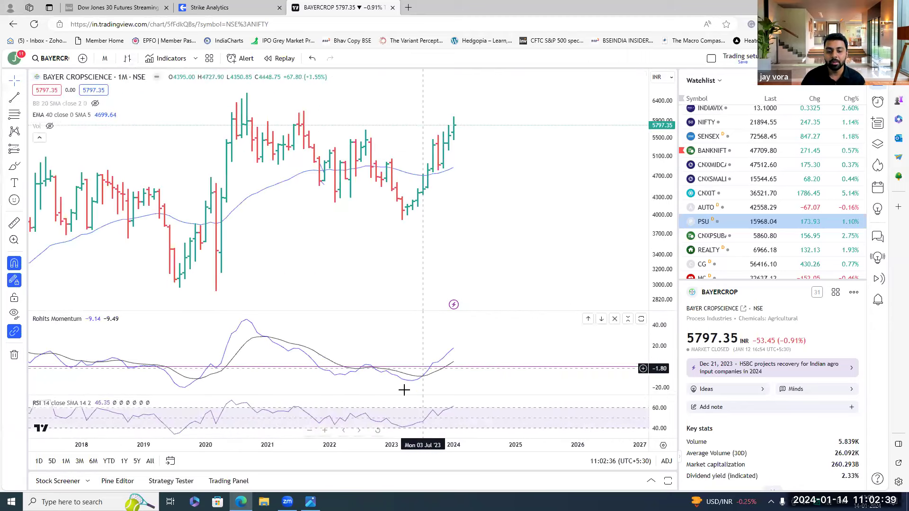
scroll(478, 386, "down", 2)
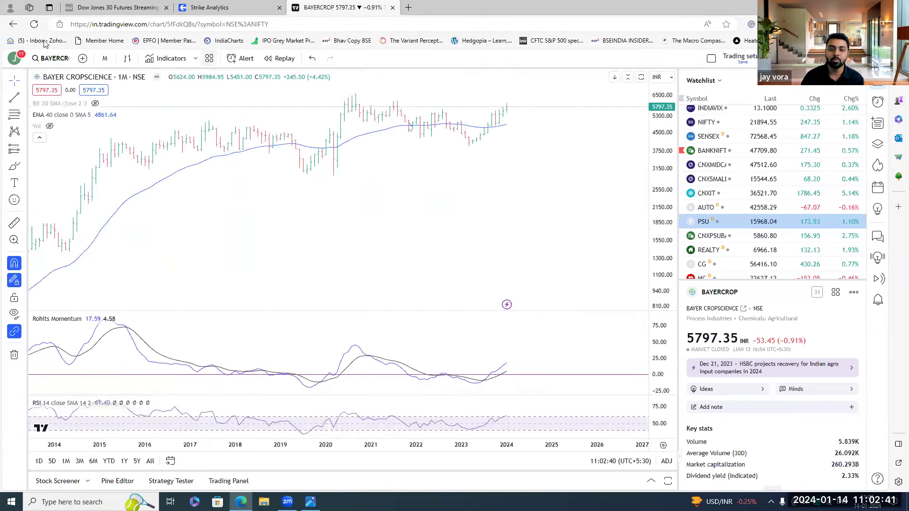
- Load the DHANUKA chart on monthly bars, then return to the Strike Analytics UPL chart
left_click(58, 69)
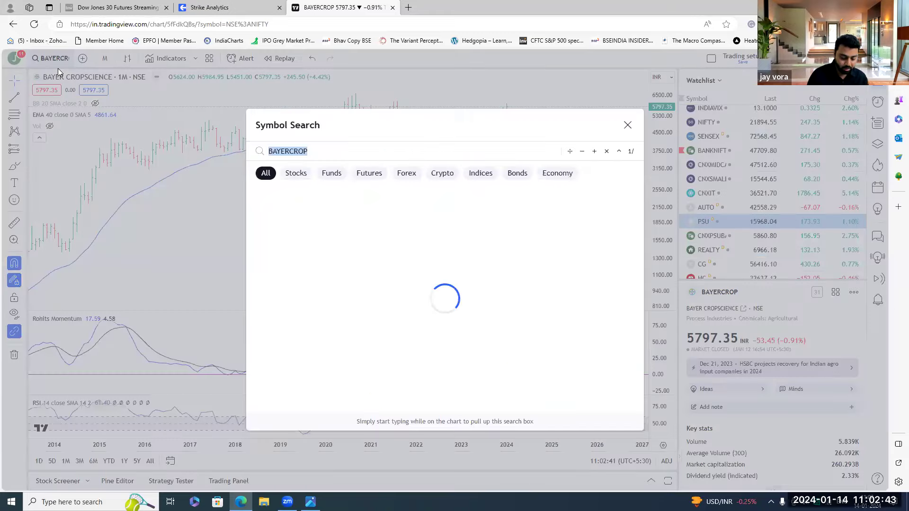
type("DHANUKA")
key("Return")
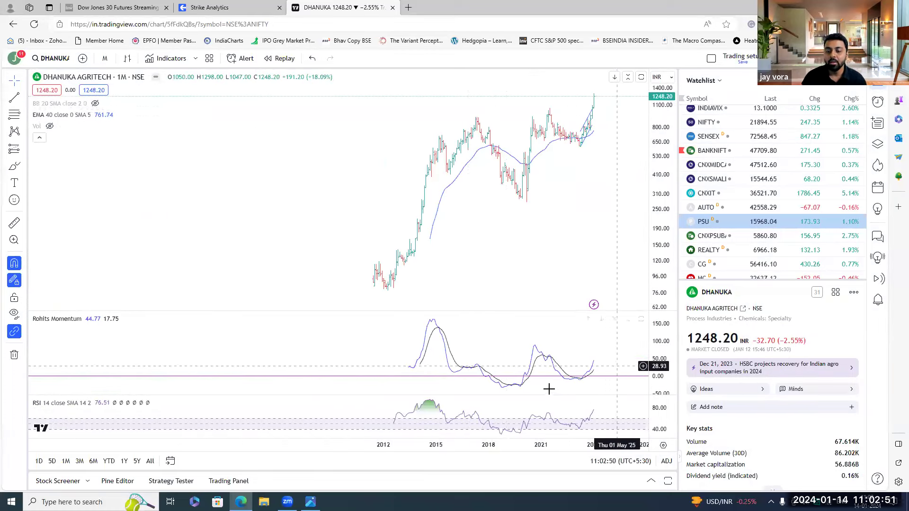
scroll(548, 381, "up", 2)
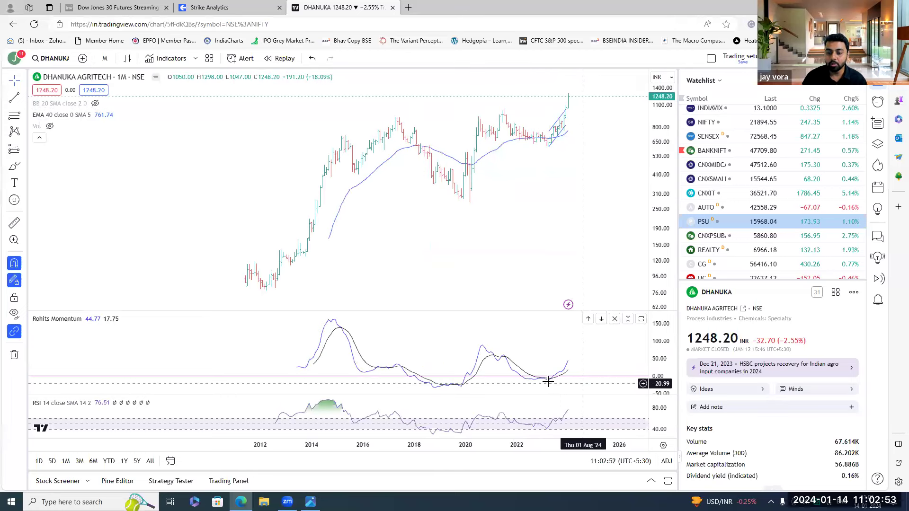
scroll(523, 382, "up", 3)
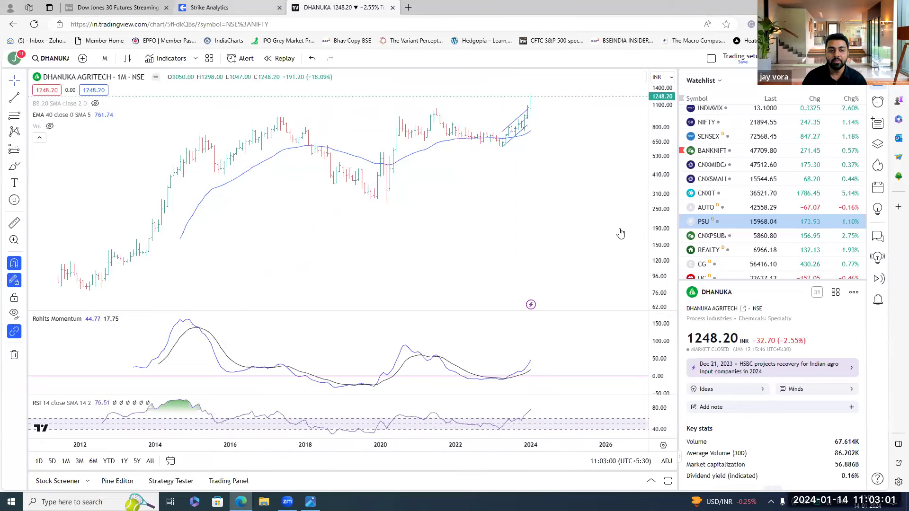
key("ctrl+shift+Tab")
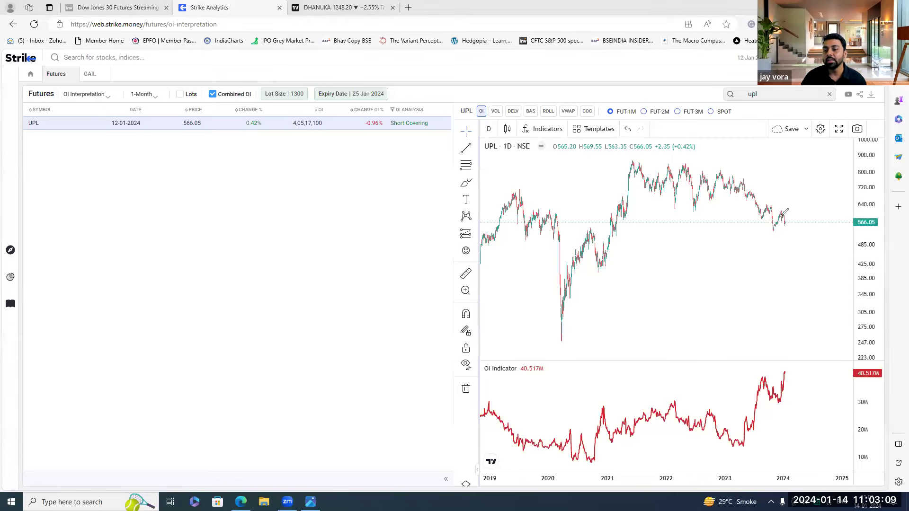
- Sketch projected price and OI strokes on the UPL chart, then clear all the drawings
left_click_drag(798, 194, 785, 225)
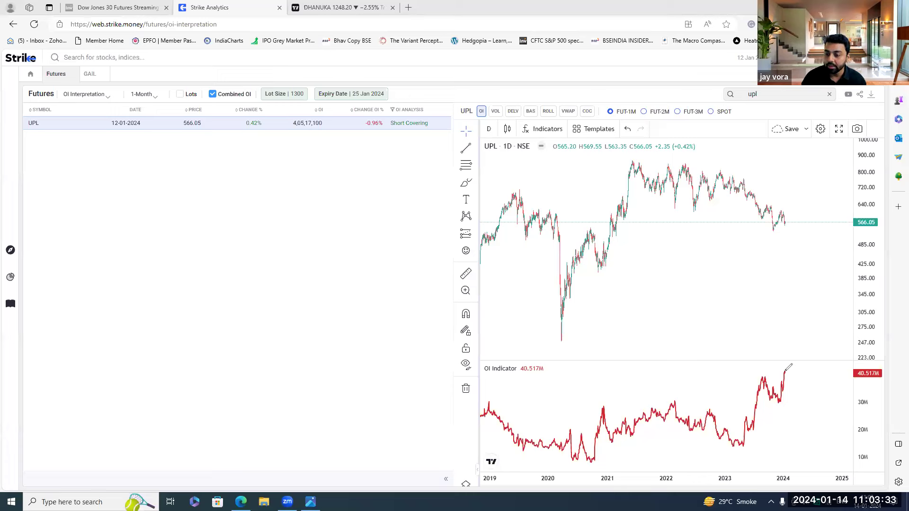
left_click_drag(785, 372, 794, 362)
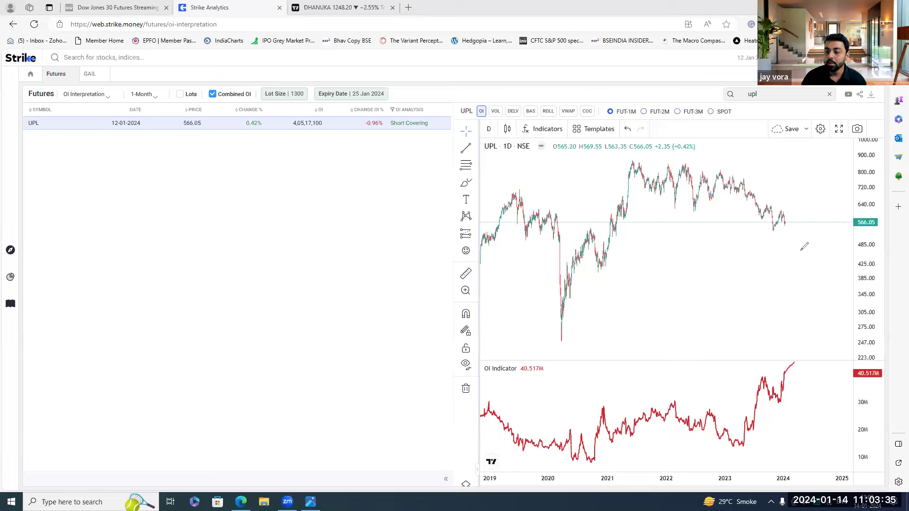
left_click_drag(782, 221, 807, 239)
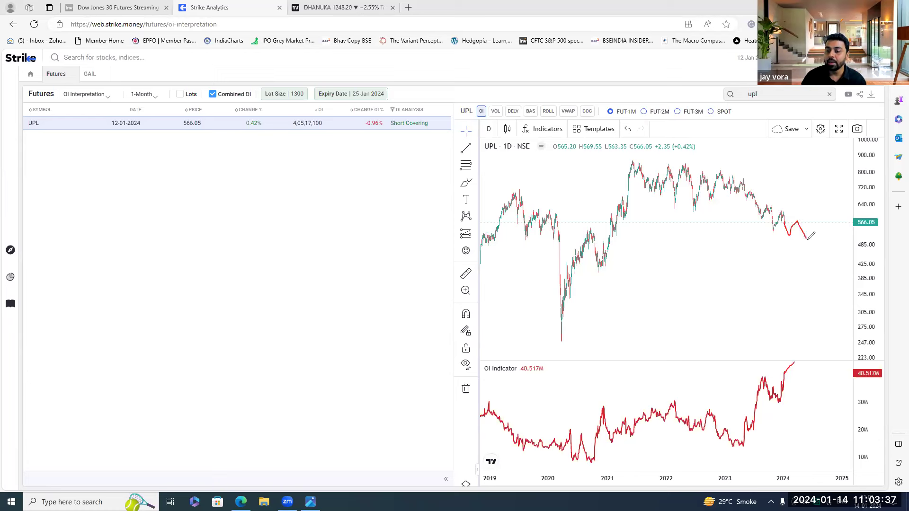
left_click_drag(794, 363, 803, 366)
left_click_drag(776, 370, 803, 371)
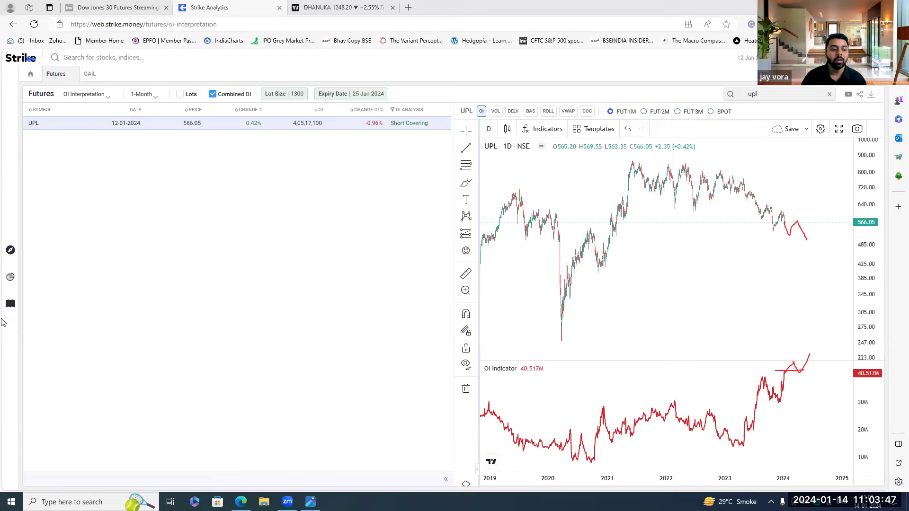
key("Escape")
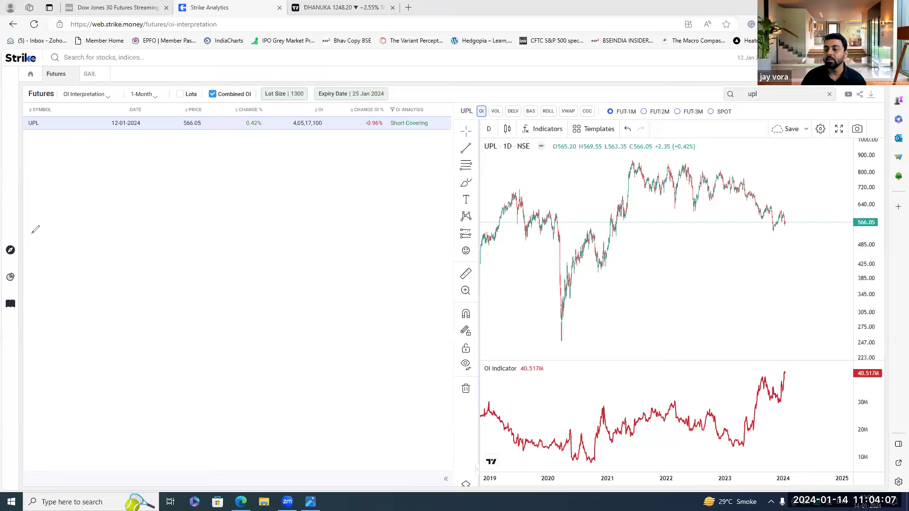
- Draw a line across UPL's tops and circle recent candles, clear them, then add a short mark
left_click_drag(623, 160, 832, 162)
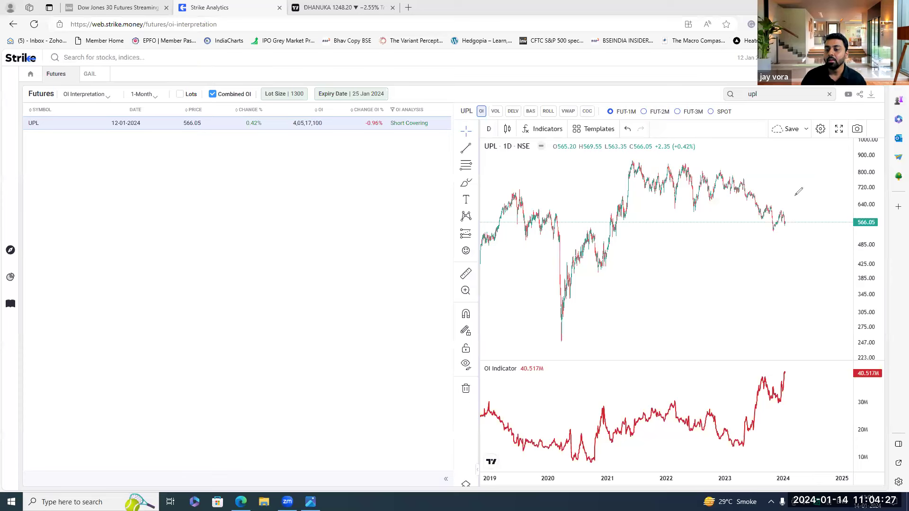
mouse_move(795, 196)
left_mouse_down()
mouse_move(783, 196)
mouse_move(806, 226)
mouse_move(804, 215)
left_mouse_up()
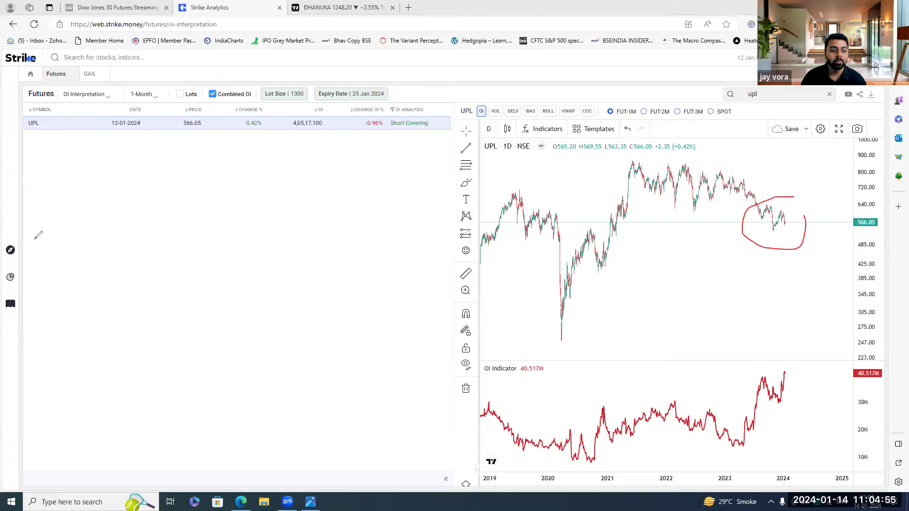
key("Escape")
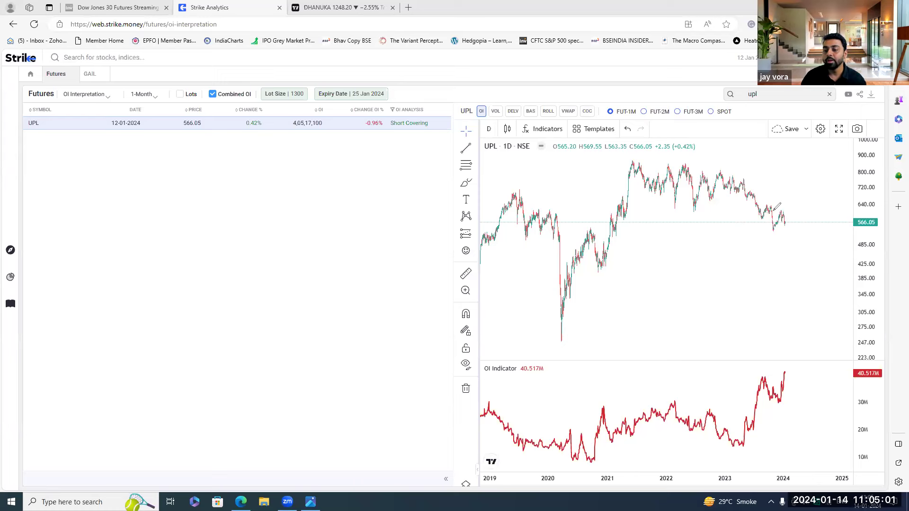
left_click_drag(775, 211, 818, 210)
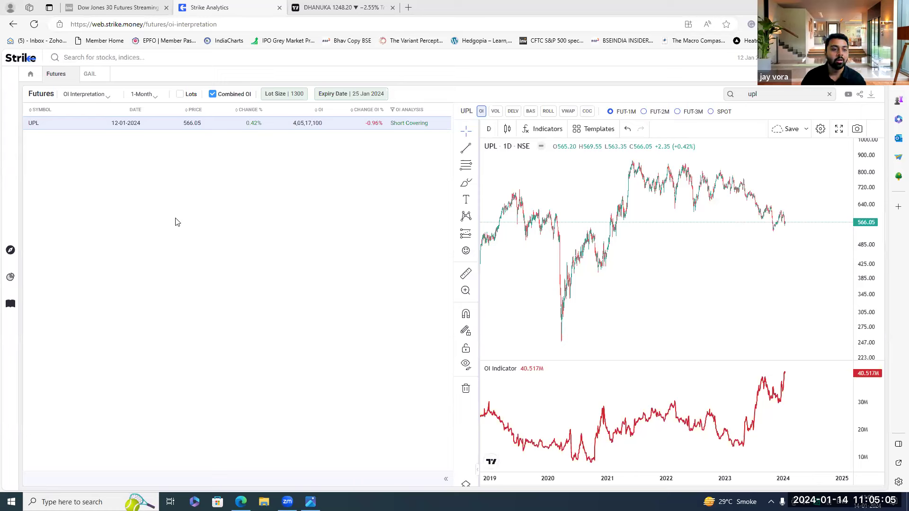
- Search for upl in the top bar and open the UPL Ltd. Charts page
left_click(105, 59)
left_click(96, 74)
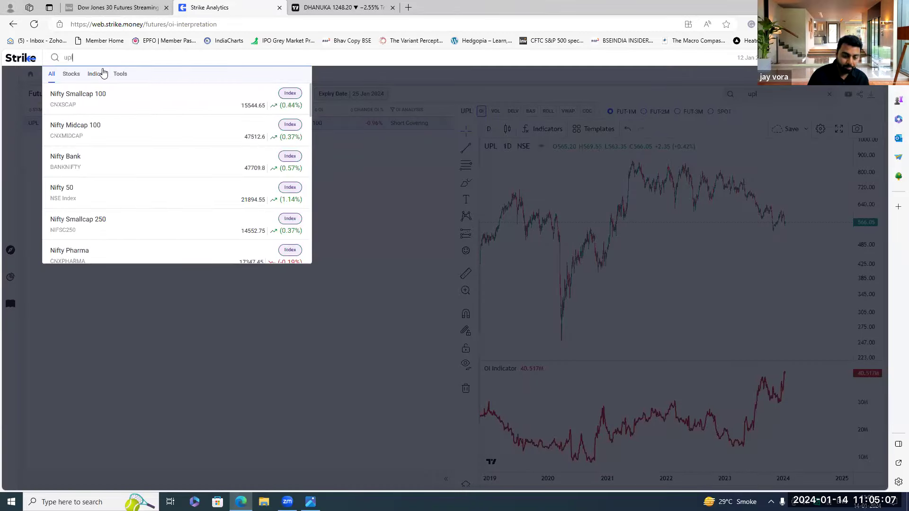
type("upl")
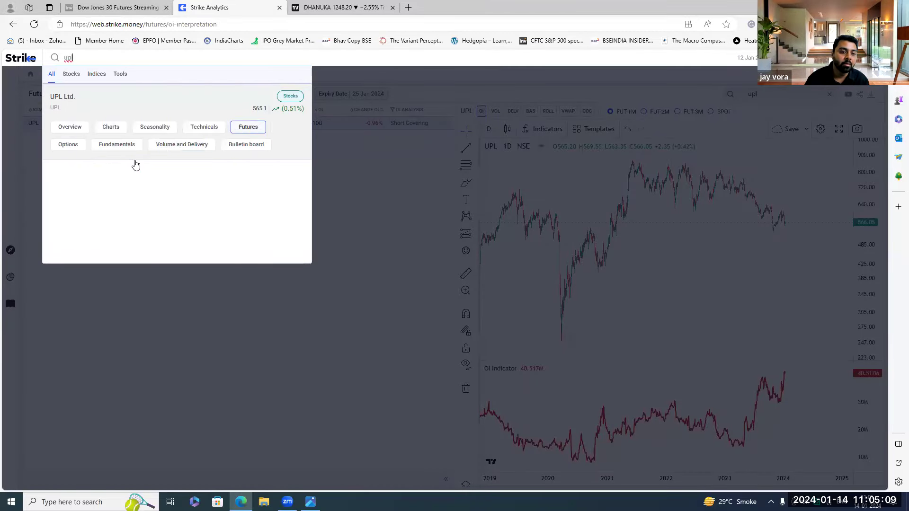
left_click(111, 127)
left_click(101, 136)
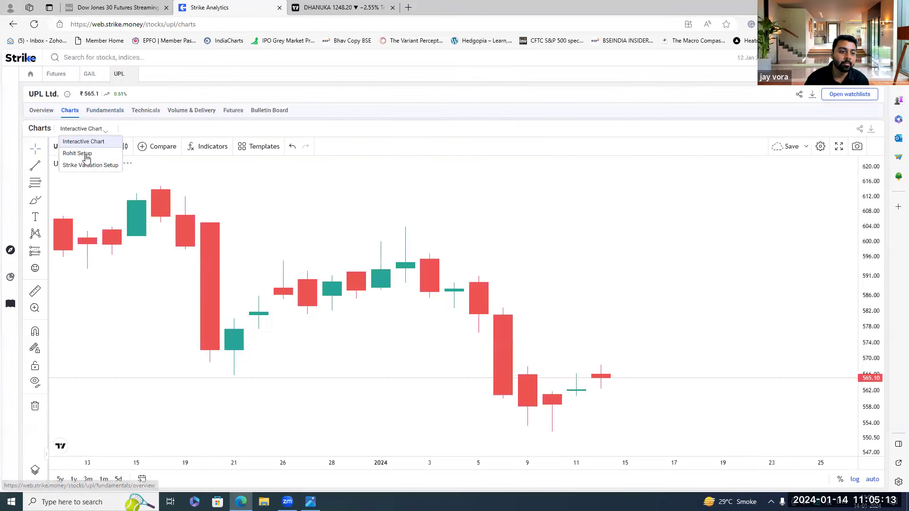
- Apply the Rohit Setup to UPL's chart, going from weekly to monthly bars, and zoom in
left_click(85, 154)
scroll(753, 325, "down", 5)
left_click(188, 129)
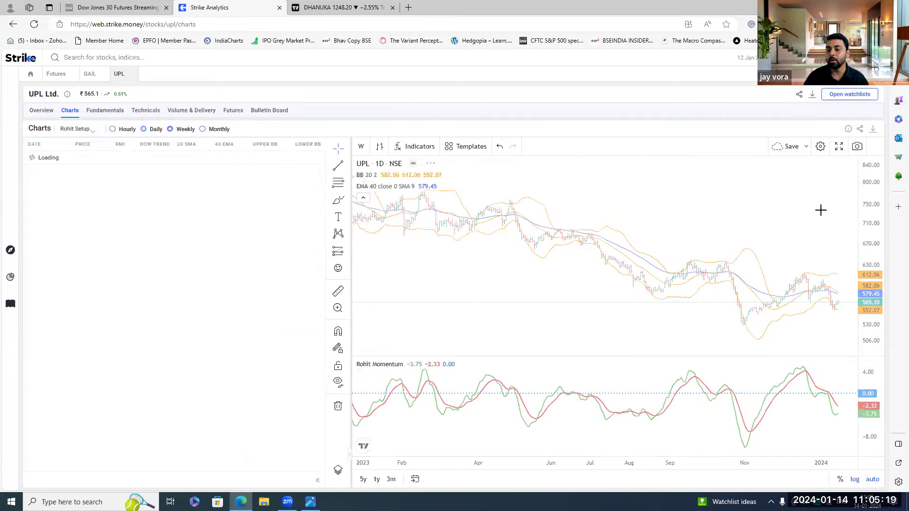
left_click(210, 129)
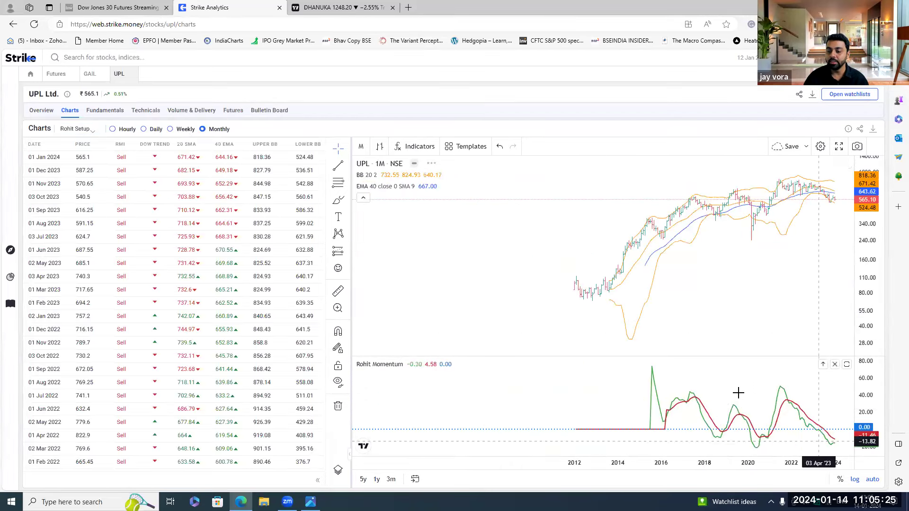
scroll(801, 436, "up", 1)
scroll(801, 436, "up", 2)
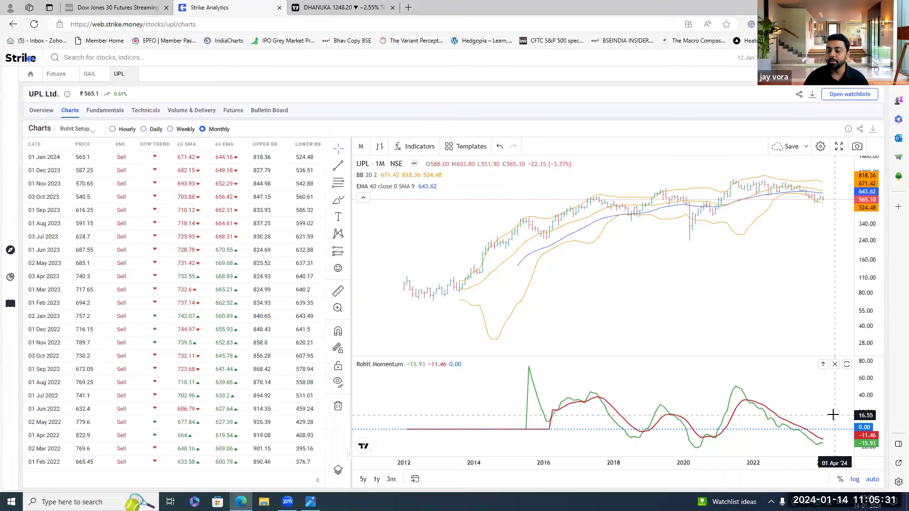
scroll(787, 215, "up", 2)
scroll(823, 225, "up", 2)
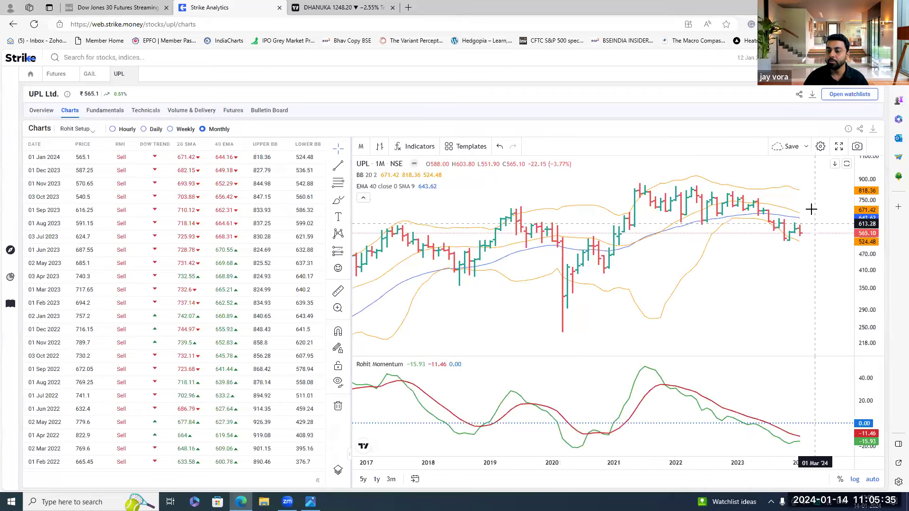
scroll(807, 218, "down", 1)
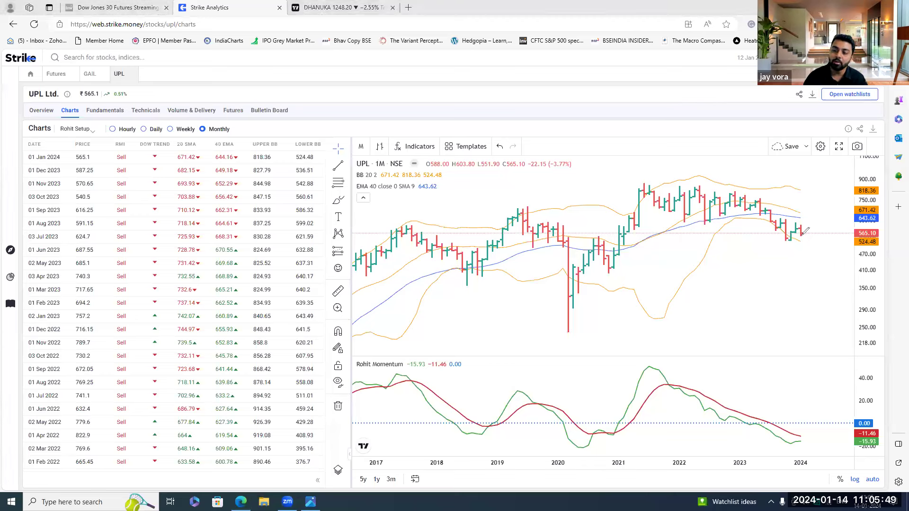
- Sketch a red rising stroke and a horizontal level beside UPL's latest monthly candles
left_click_drag(802, 234, 808, 210)
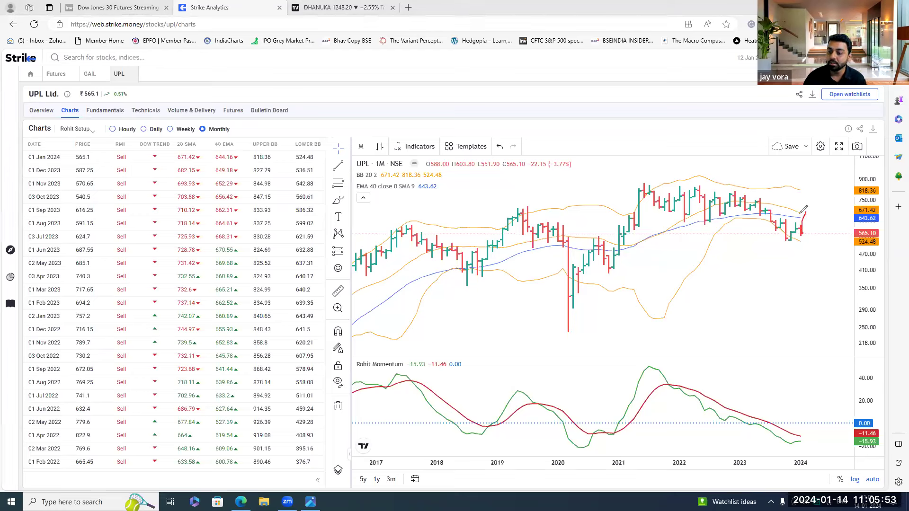
left_click_drag(798, 214, 822, 214)
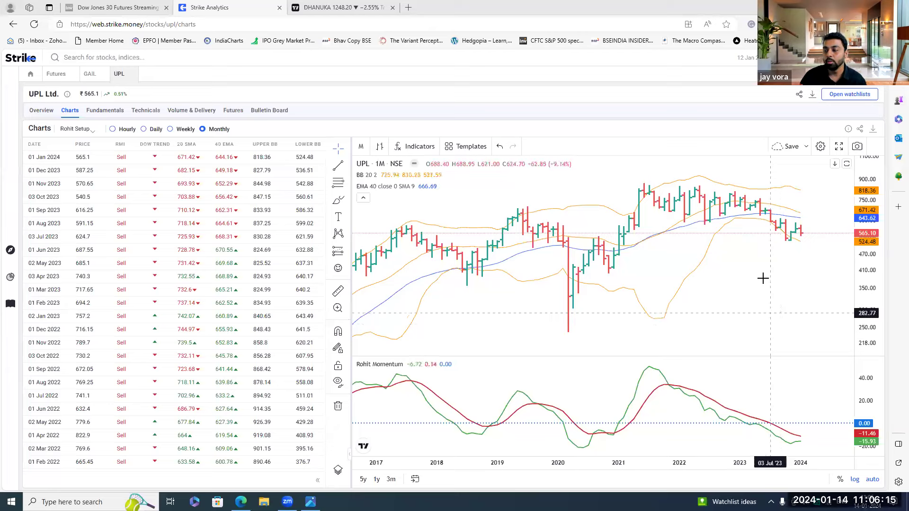
scroll(738, 274, "down", 8)
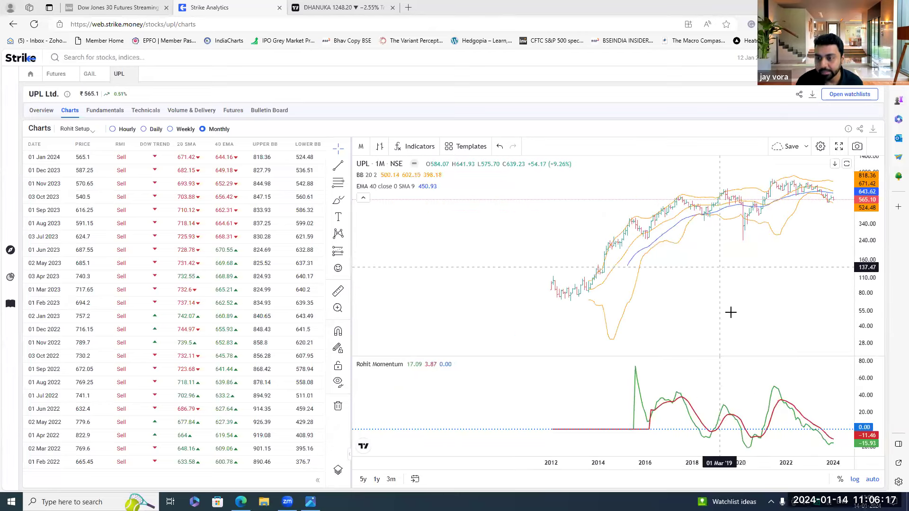
scroll(717, 336, "down", 1)
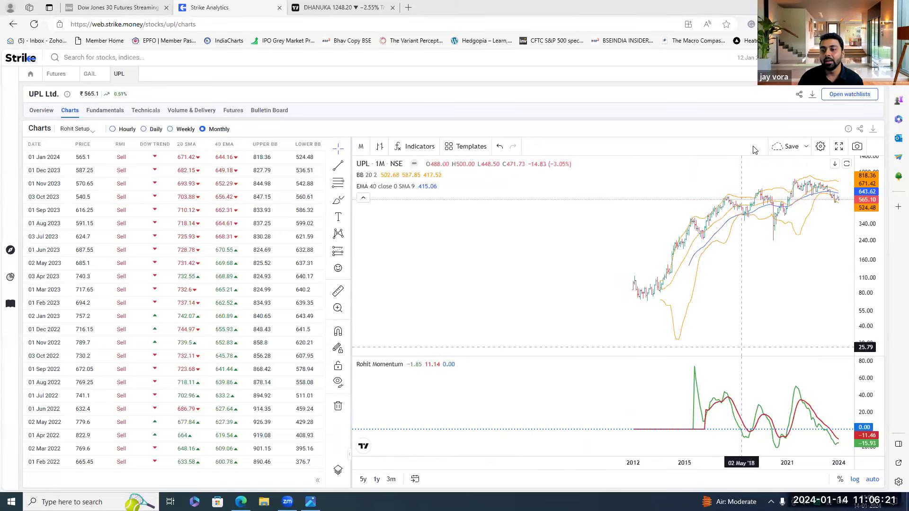
scroll(738, 332, "up", 3)
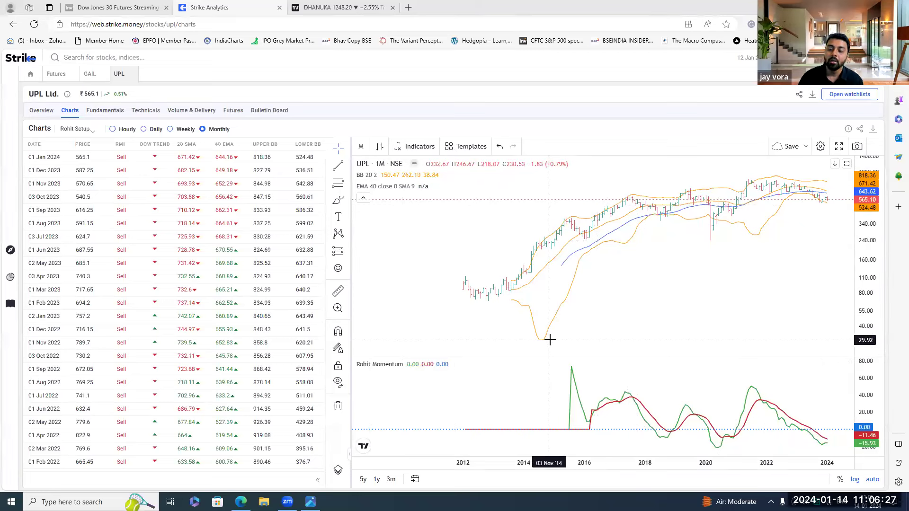
scroll(765, 411, "up", 5)
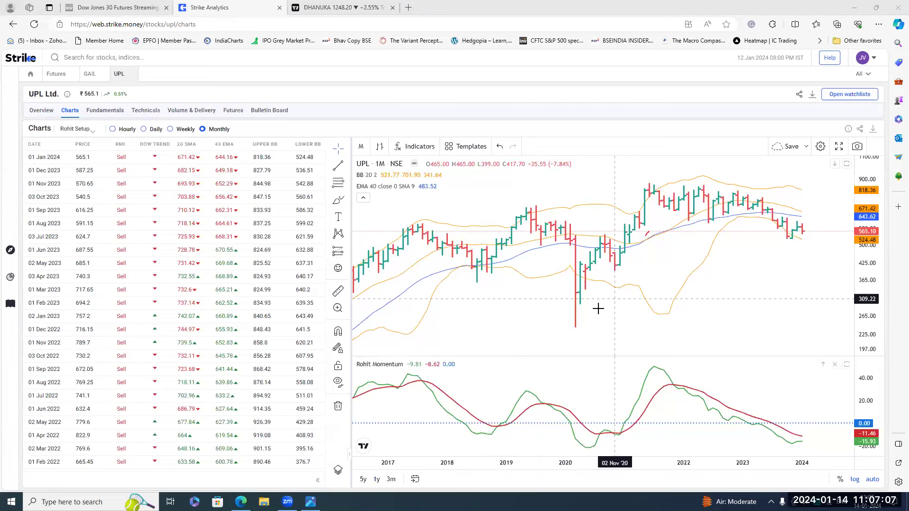
left_click_drag(597, 308, 450, 304)
left_click_drag(557, 359, 550, 293)
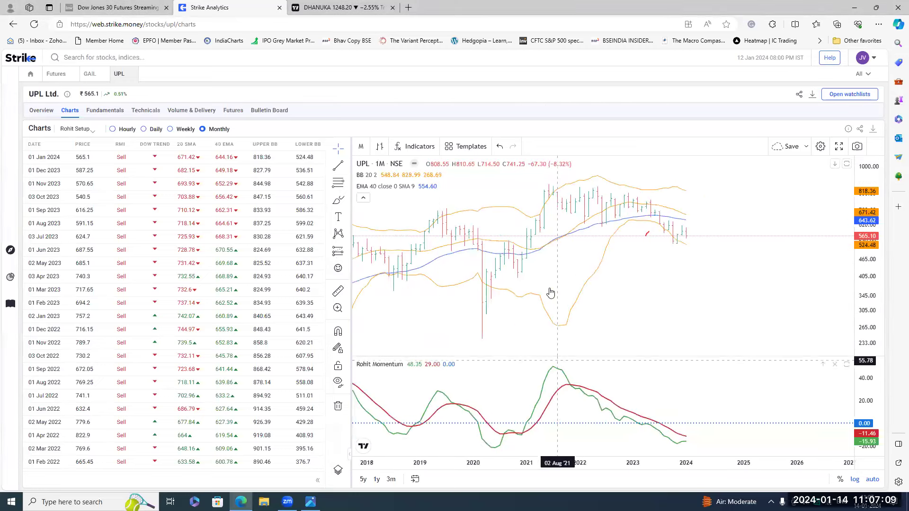
scroll(550, 293, "down", 1)
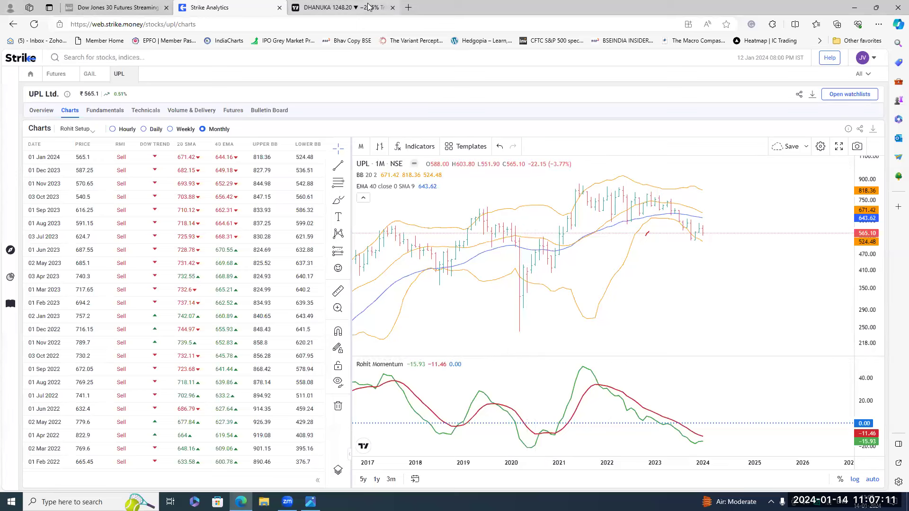
mouse_move(366, 11)
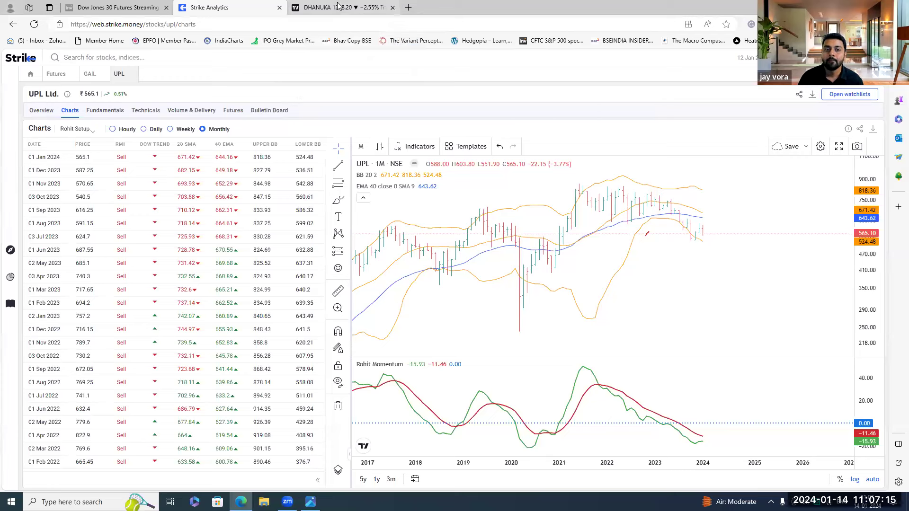
mouse_move(334, 7)
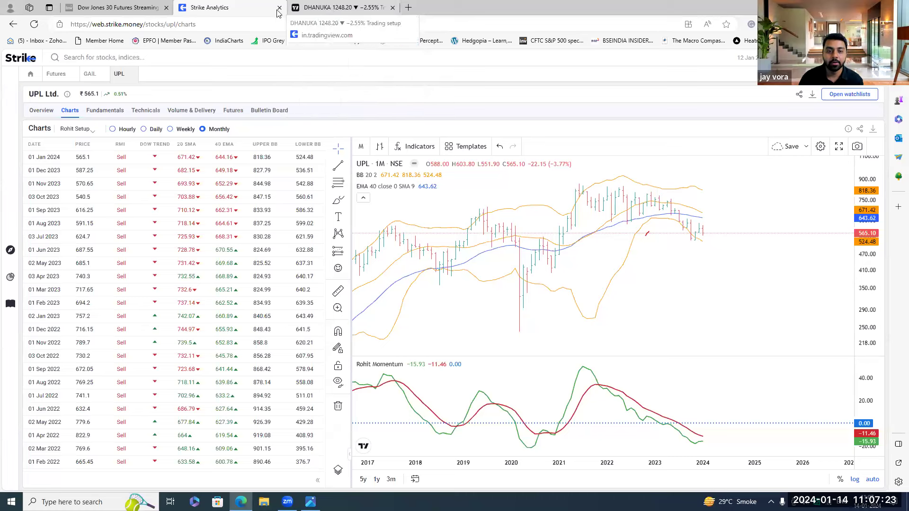
- Back on Futures OI, sketch UPL's OI collapsing to a low level and rebounding, plus price rising
left_click(56, 75)
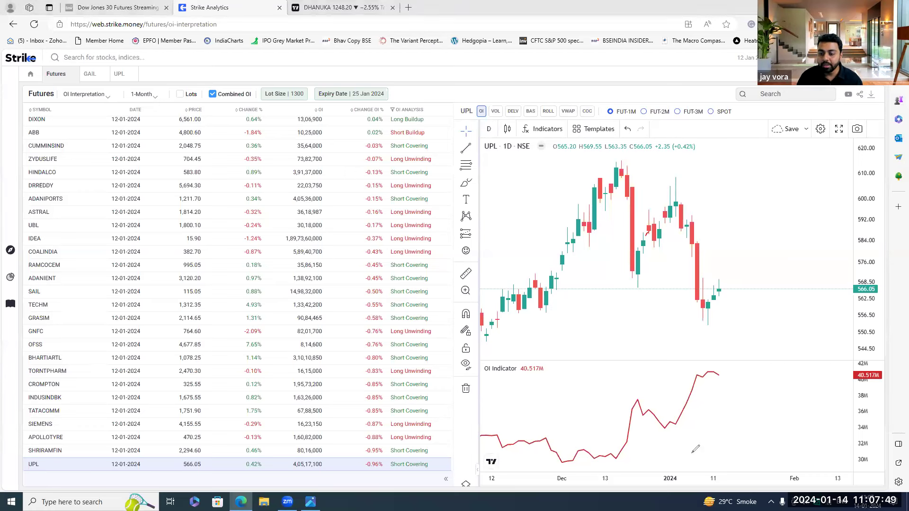
left_click_drag(698, 459, 788, 460)
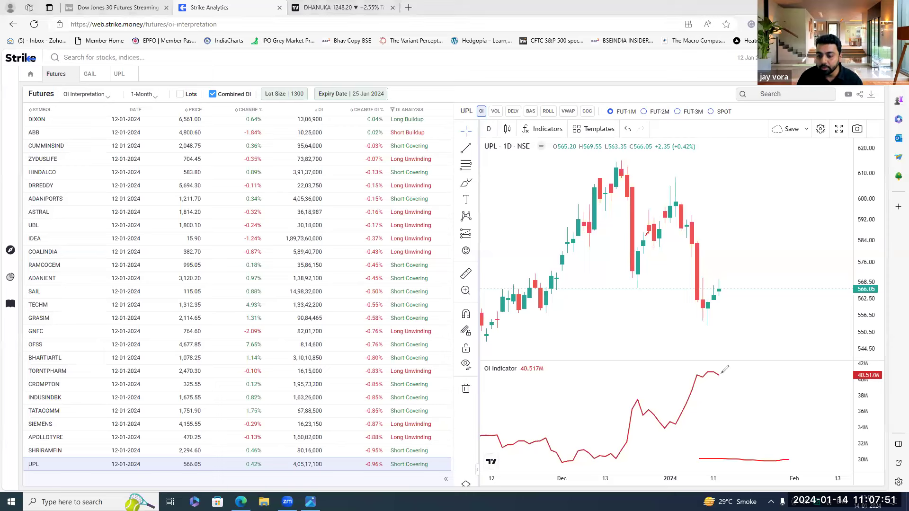
left_click_drag(719, 374, 742, 458)
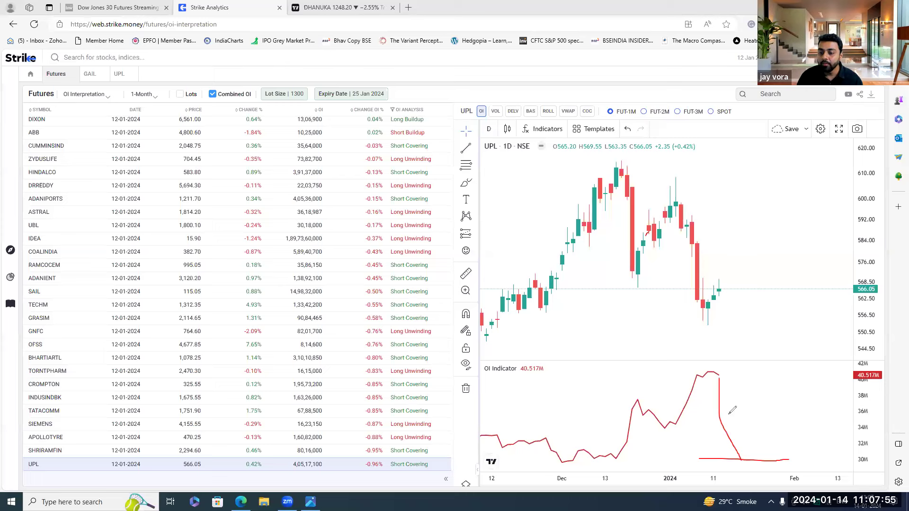
left_click_drag(741, 458, 760, 426)
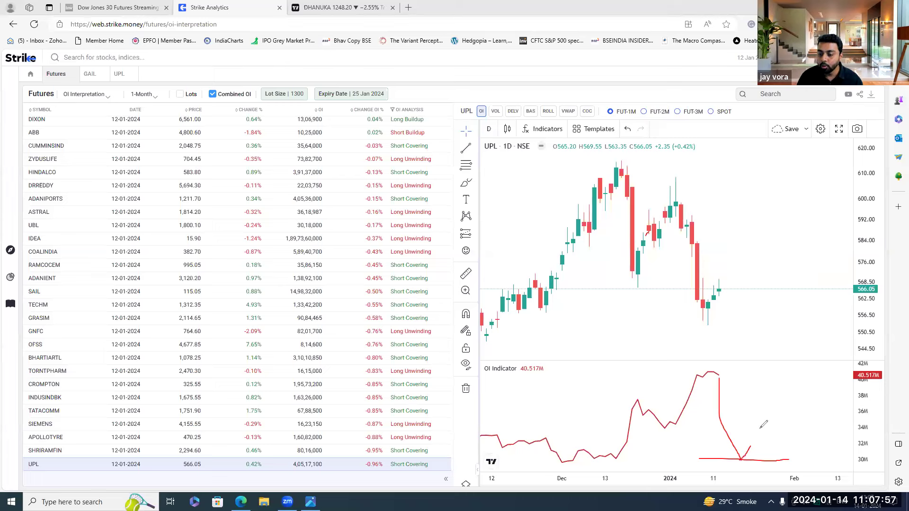
left_click_drag(711, 305, 740, 252)
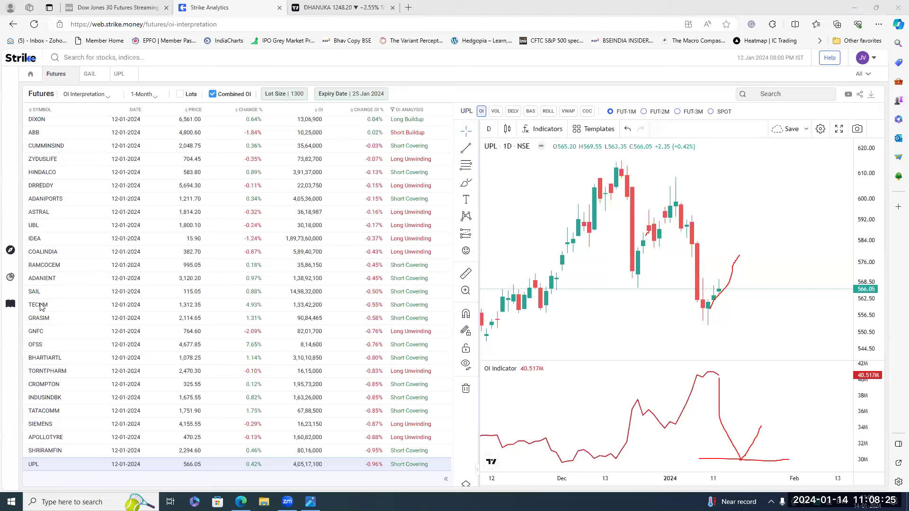
key("Escape")
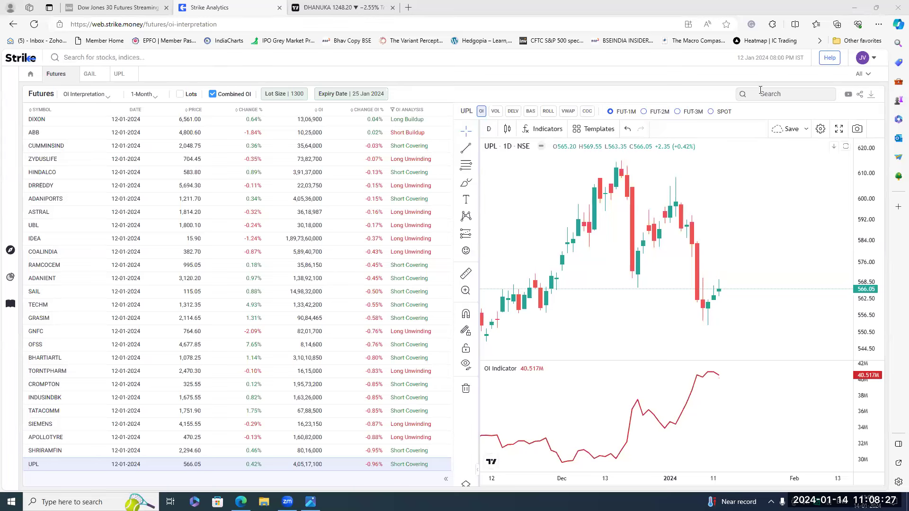
left_click(765, 95)
type("hindco")
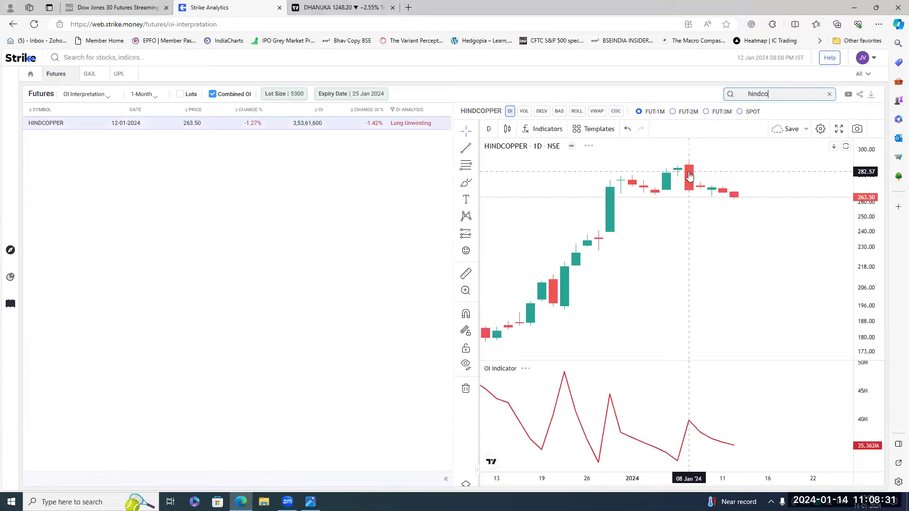
scroll(669, 341, "down", 8)
left_click_drag(667, 335, 496, 298)
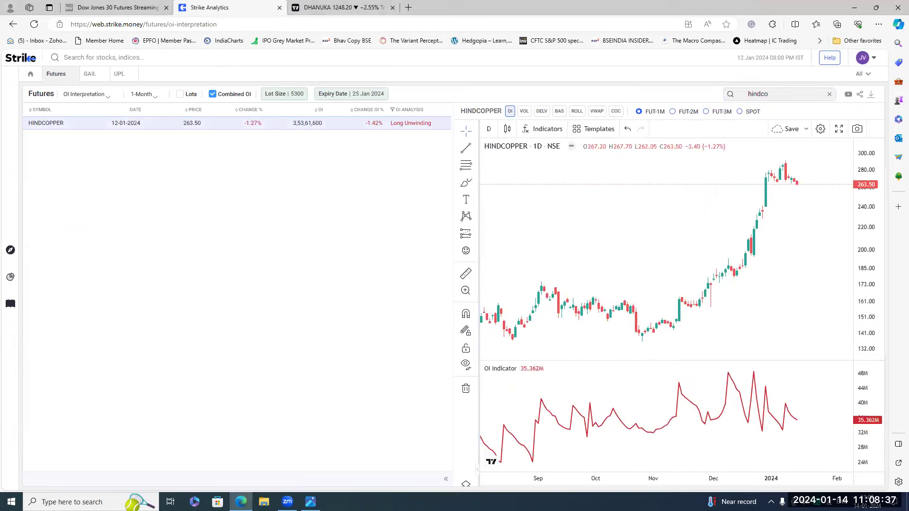
scroll(800, 293, "down", 4)
scroll(778, 347, "down", 5)
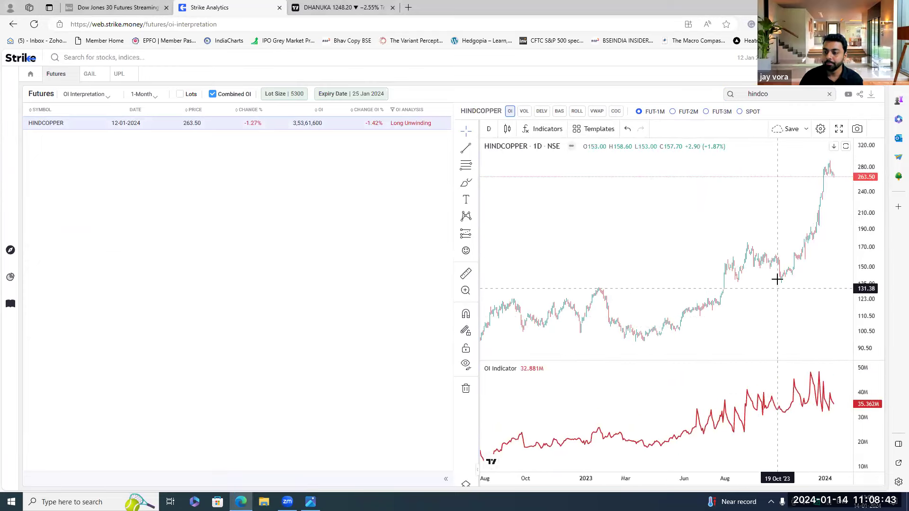
scroll(776, 284, "up", 2)
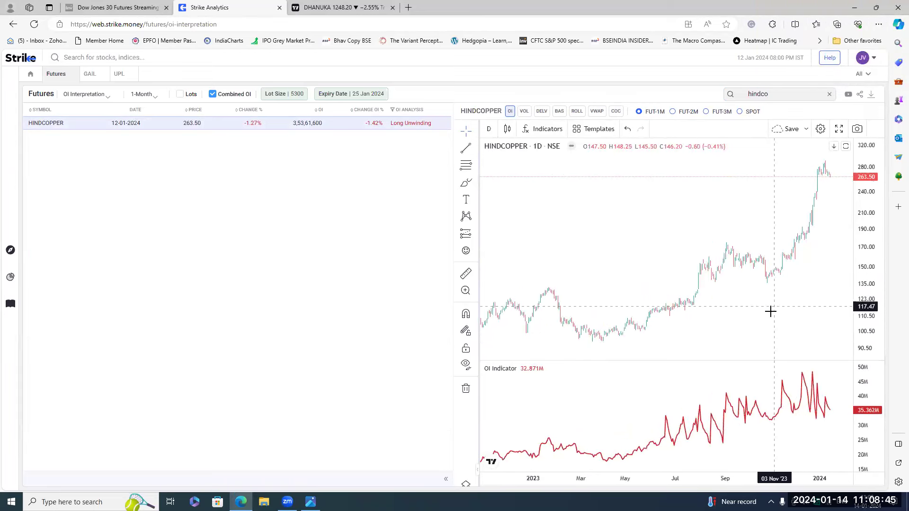
scroll(770, 311, "down", 4)
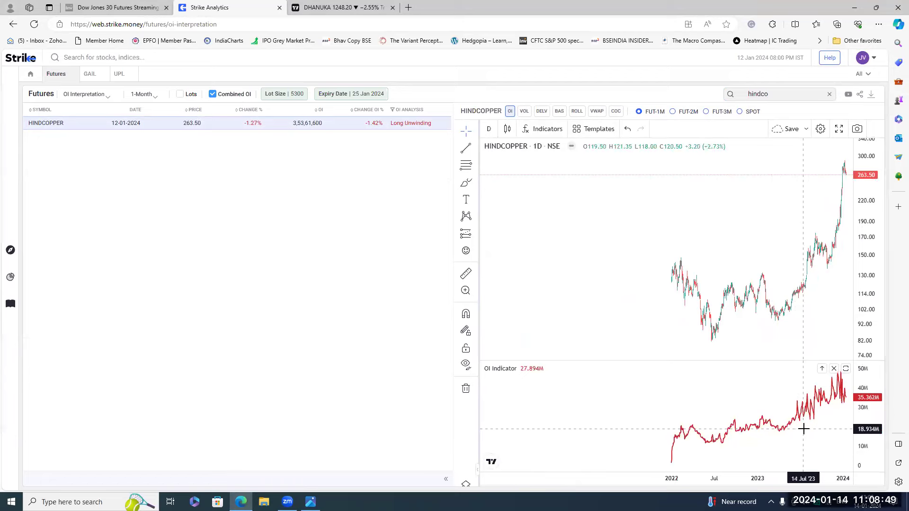
left_click(838, 129)
scroll(653, 347, "up", 5)
scroll(680, 362, "down", 5)
scroll(670, 362, "up", 5)
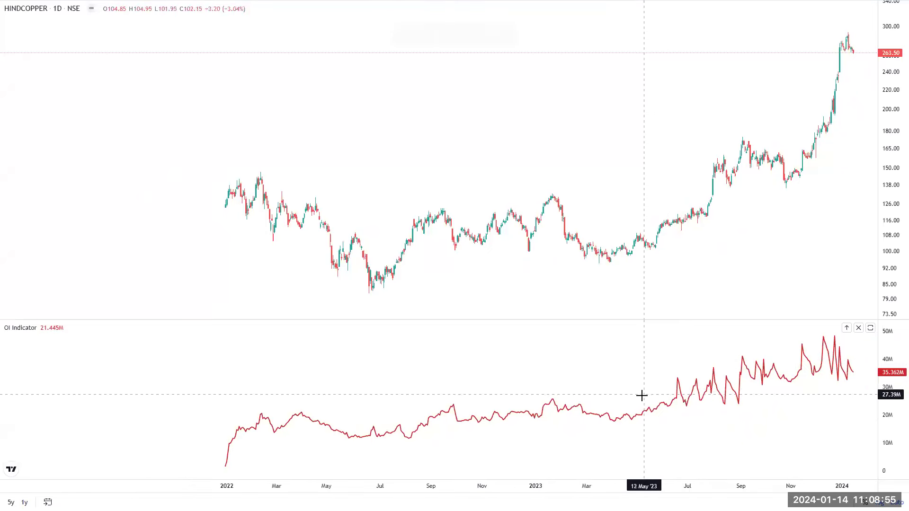
scroll(417, 211, "down", 5)
scroll(465, 280, "up", 5)
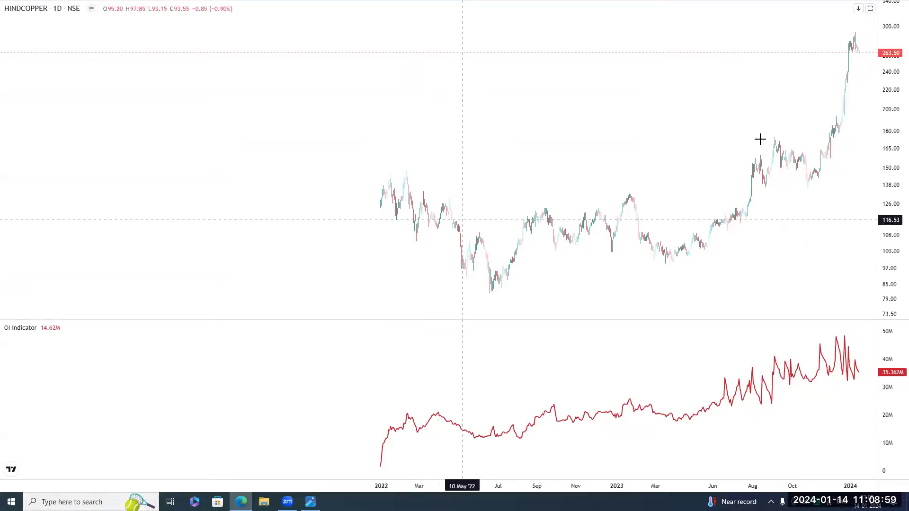
key("Escape")
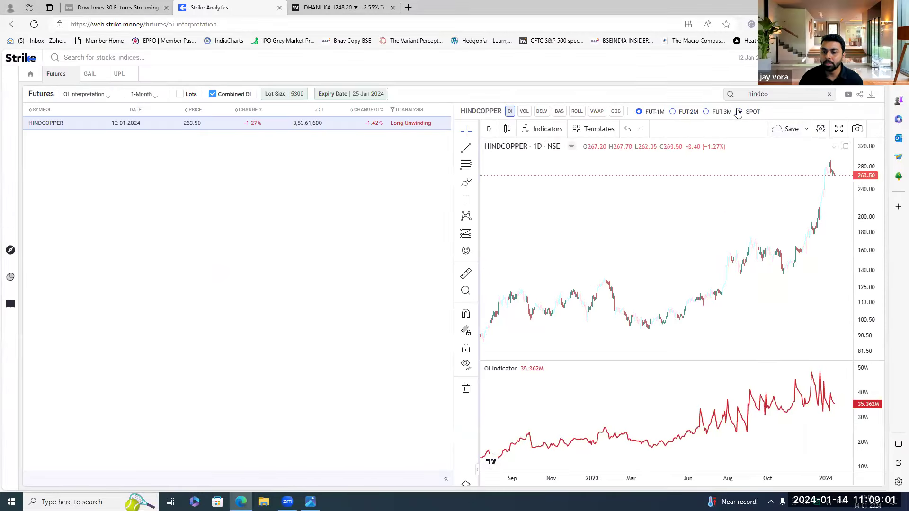
- Switch HINDCOPPER's chart to SPOT data, then zoom its time axis in and out
left_click(738, 111)
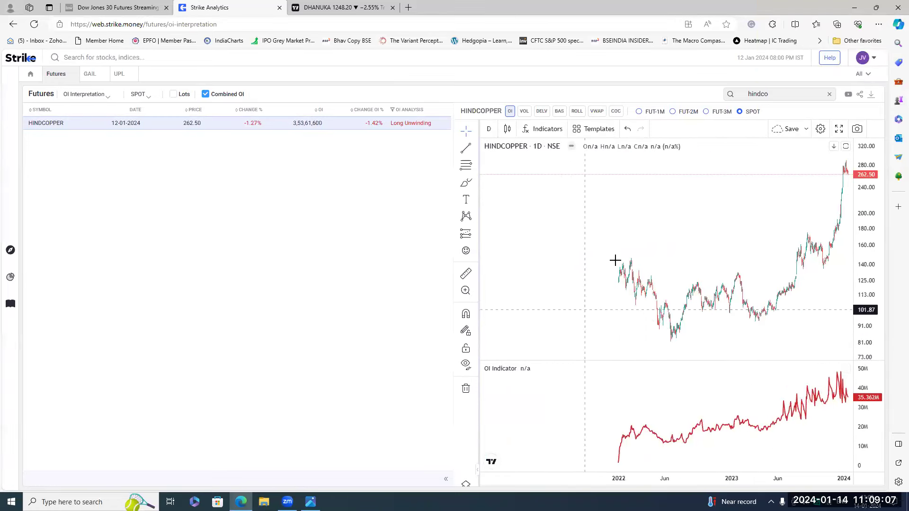
scroll(613, 284, "up", 2)
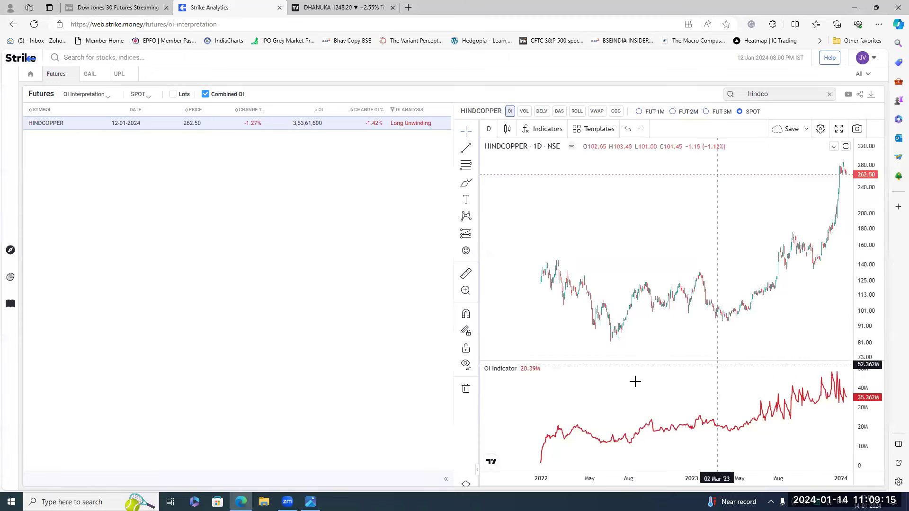
scroll(625, 419, "up", 5)
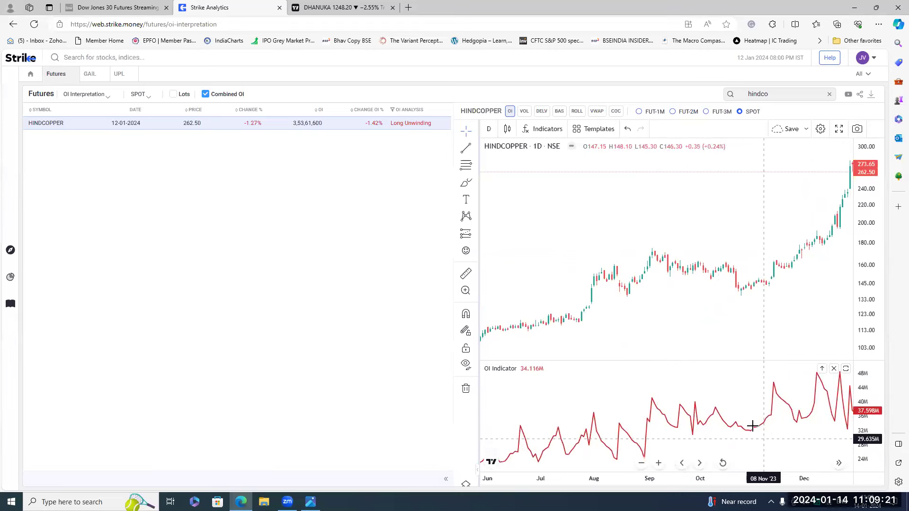
scroll(762, 416, "down", 5)
scroll(698, 379, "down", 5)
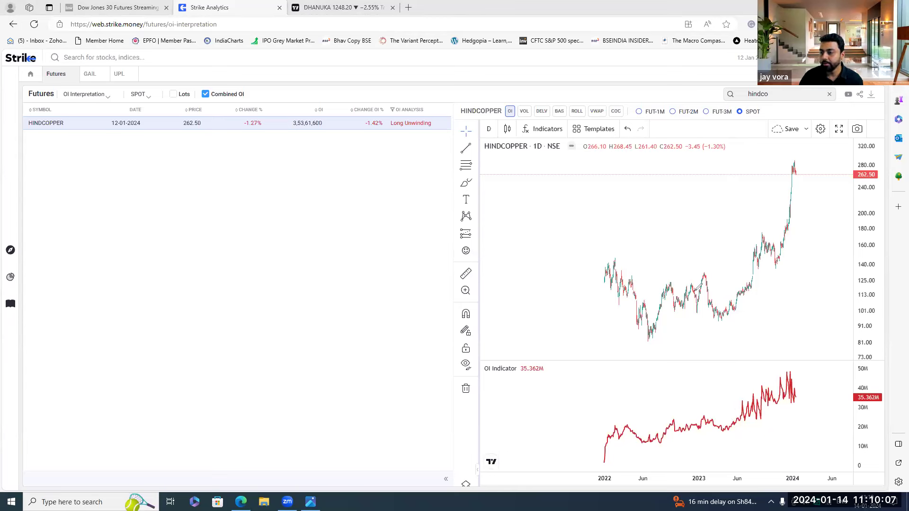
mouse_move(601, 420)
left_mouse_down()
mouse_move(755, 419)
mouse_move(724, 443)
mouse_move(651, 411)
left_mouse_up()
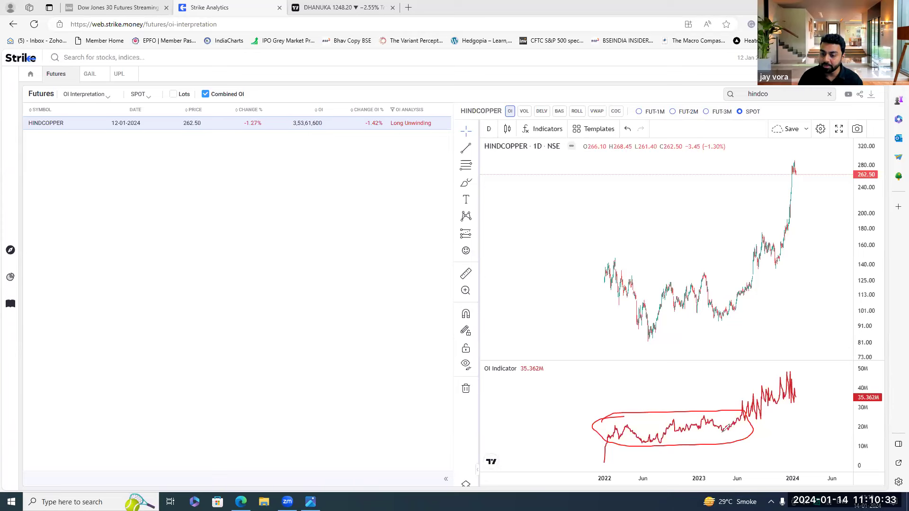
left_click_drag(798, 165, 762, 258)
left_click_drag(789, 376, 740, 419)
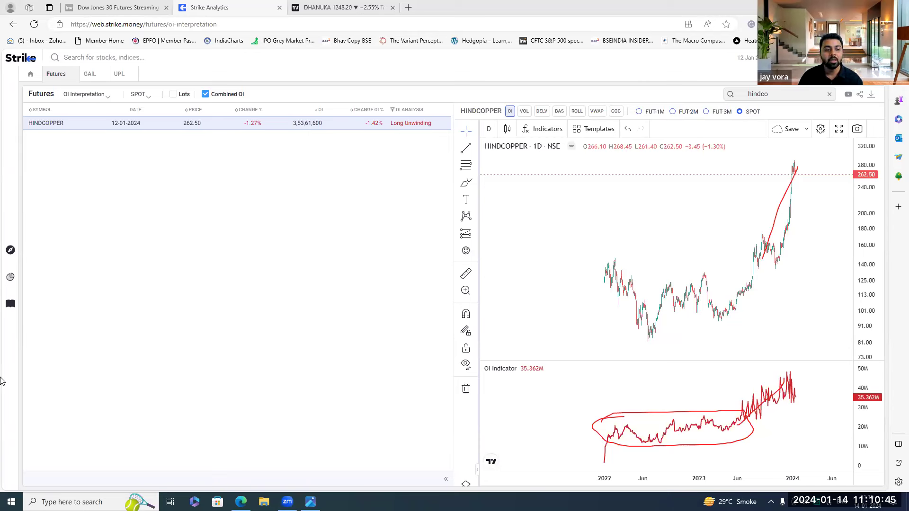
key("e")
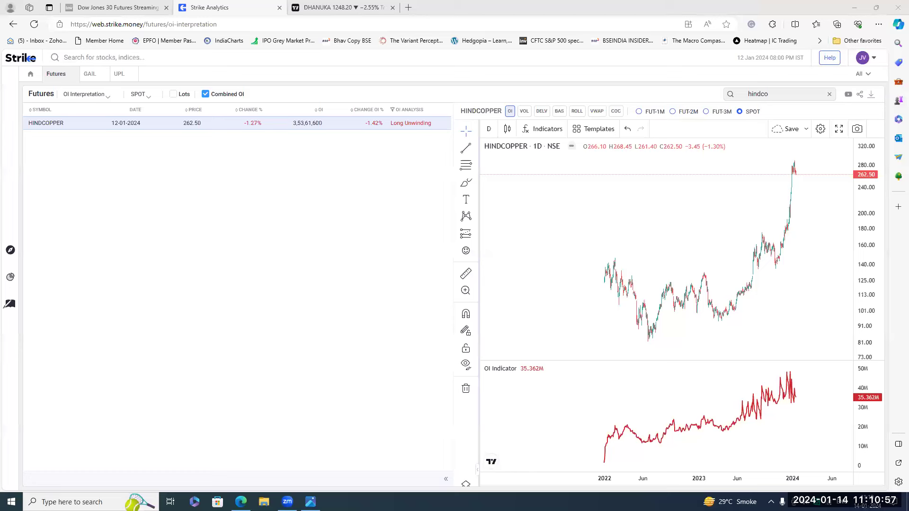
scroll(671, 355, "up", 5)
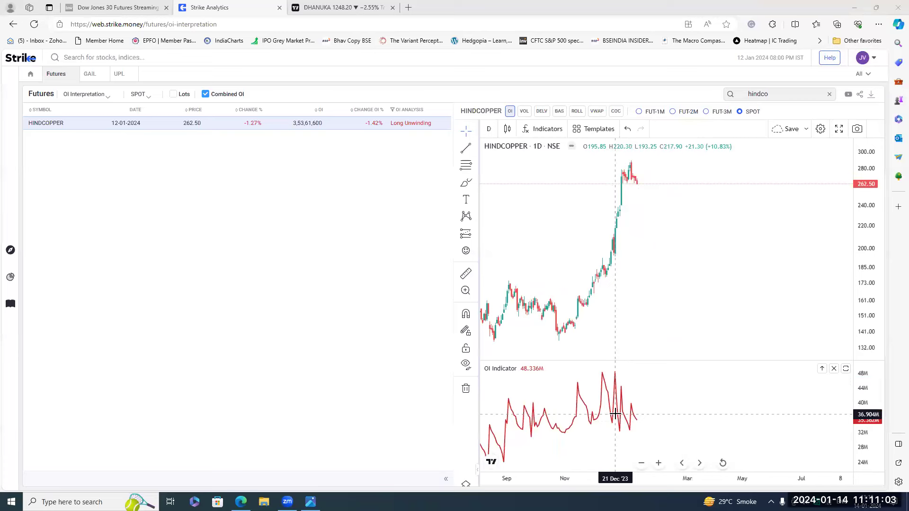
scroll(616, 414, "down", 5)
scroll(704, 412, "down", 3)
scroll(777, 337, "up", 5)
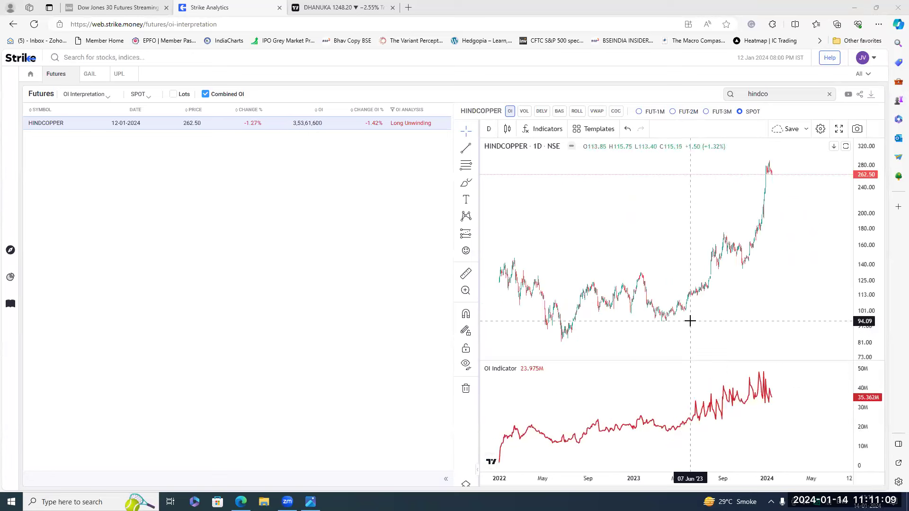
scroll(696, 348, "down", 4)
scroll(739, 388, "up", 2)
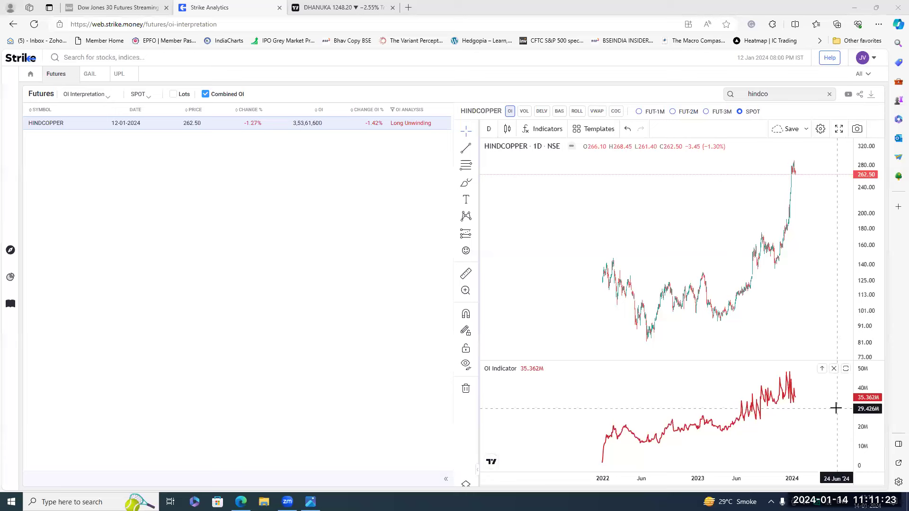
scroll(762, 391, "up", 5)
scroll(641, 394, "up", 2)
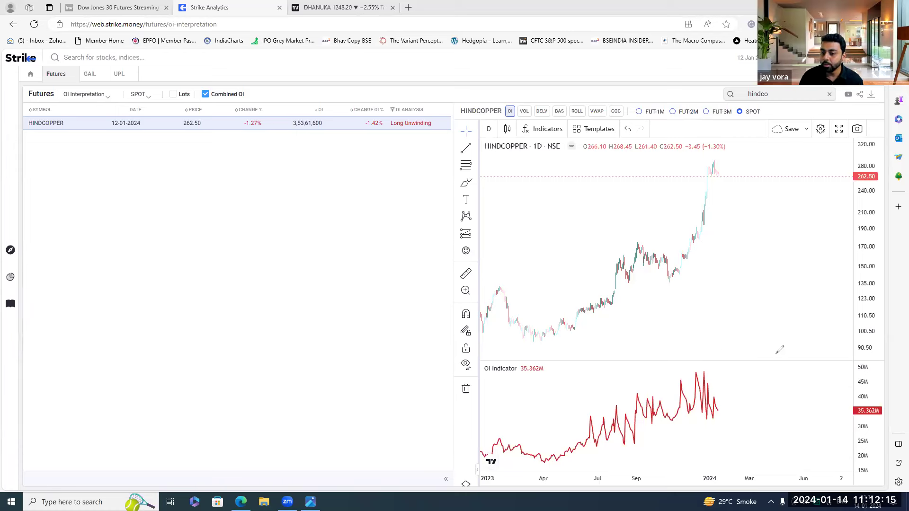
mouse_move(716, 368)
left_mouse_down()
mouse_move(757, 366)
mouse_move(715, 377)
left_mouse_up()
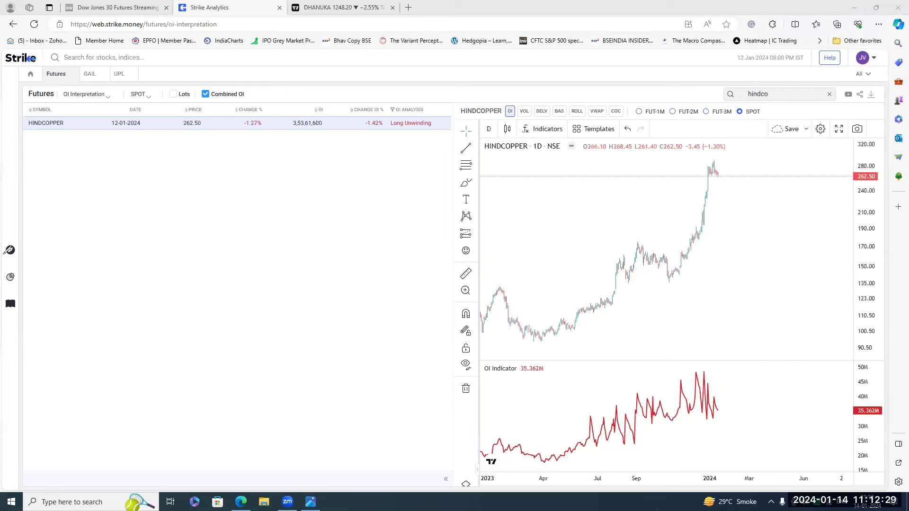
left_click(805, 98)
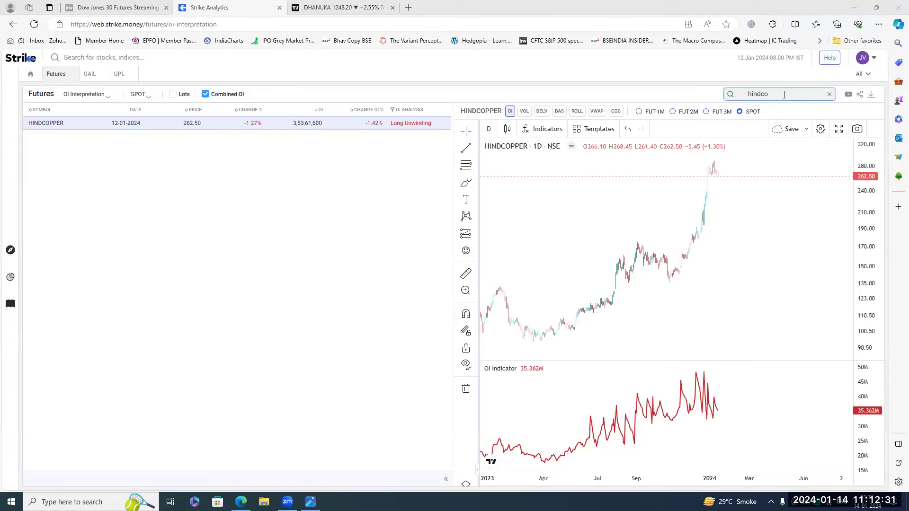
- Clear the symbol search text and return to the main dashboard via Home
key("BackSpace")
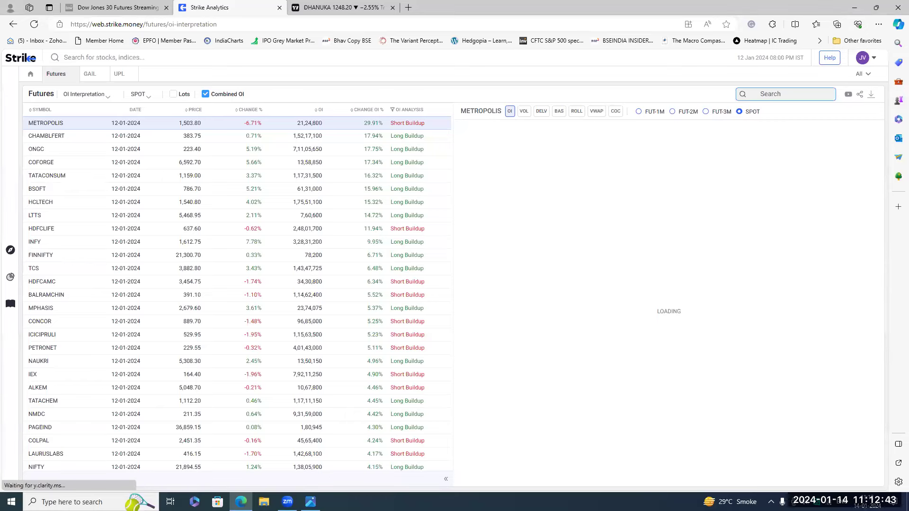
scroll(142, 237, "down", 3)
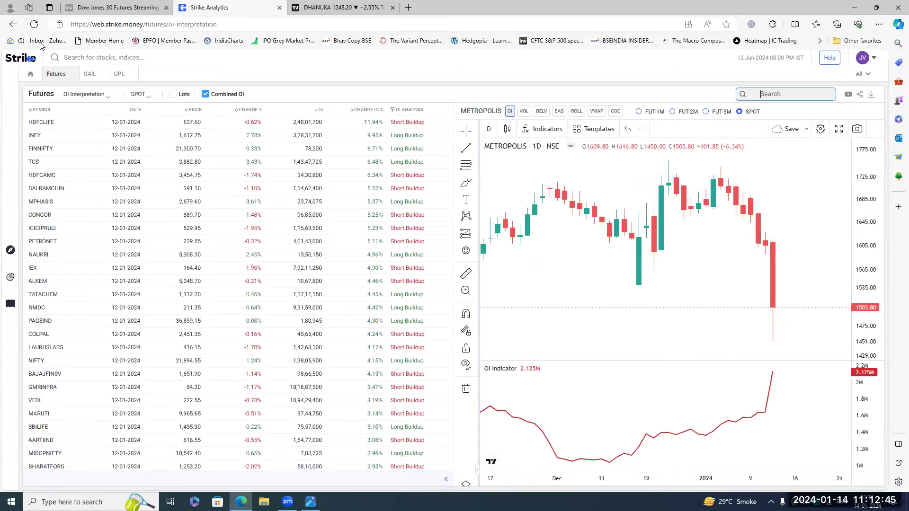
left_click(28, 74)
mouse_move(6, 250)
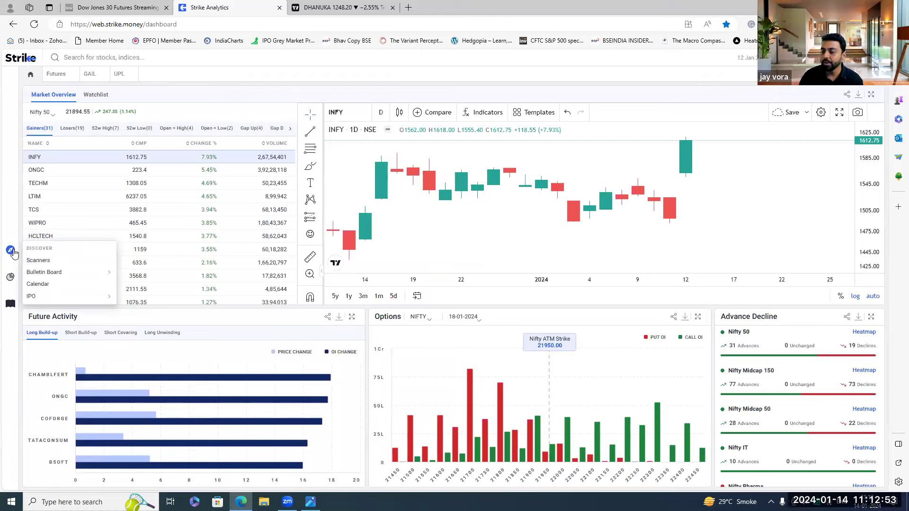
- Open UPL Ltd.'s overview page through Analyse > Stocks & Indices
mouse_move(9, 280)
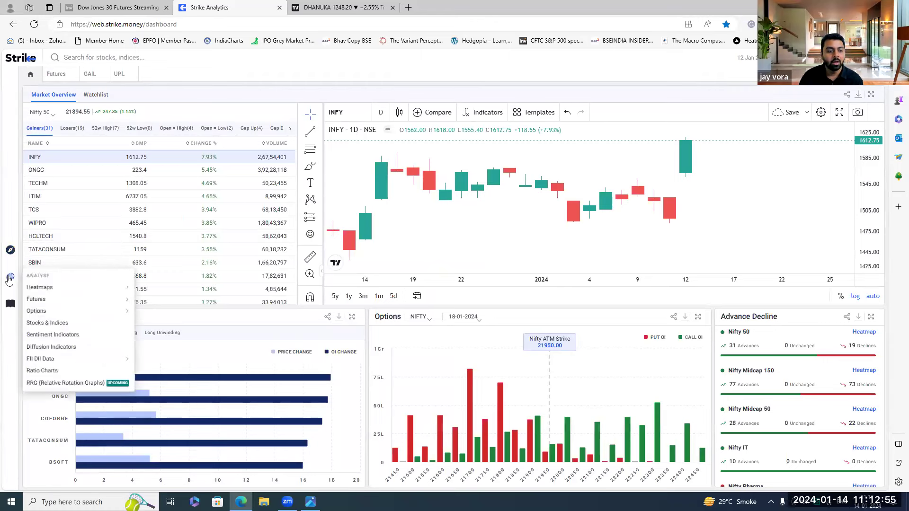
mouse_move(11, 309)
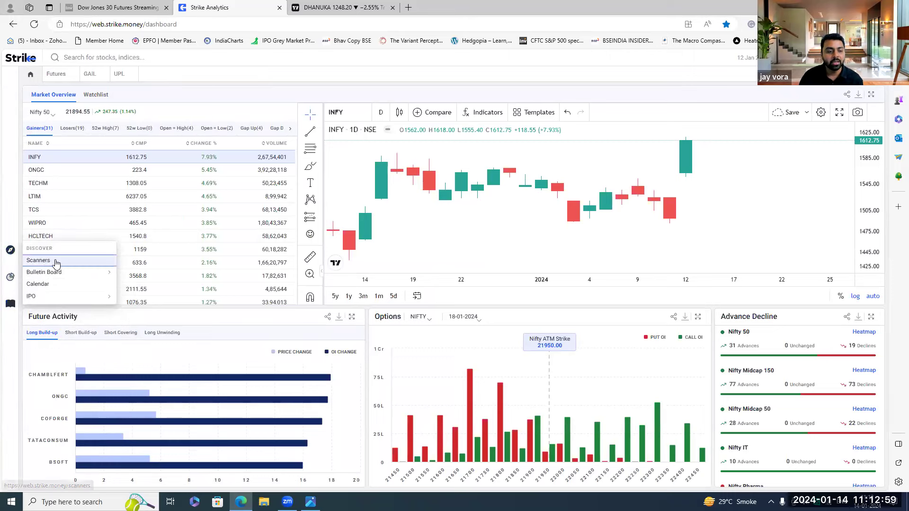
mouse_move(49, 275)
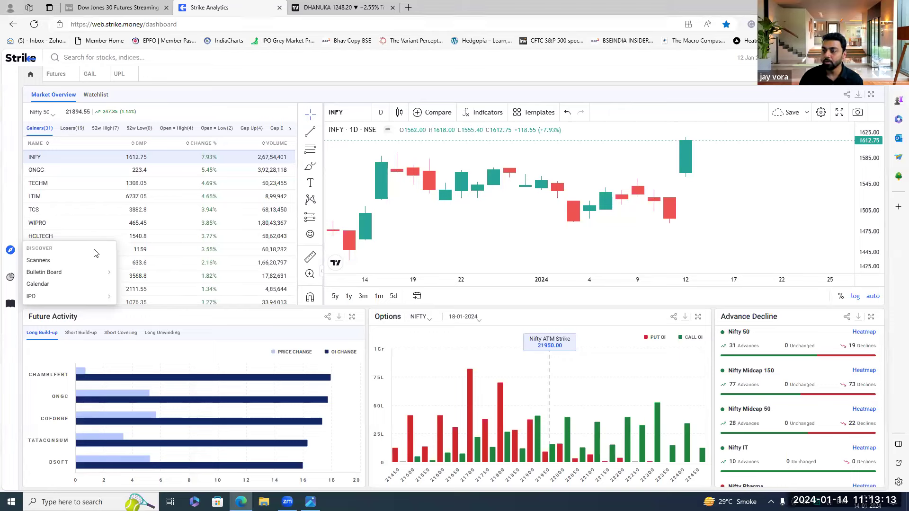
mouse_move(71, 288)
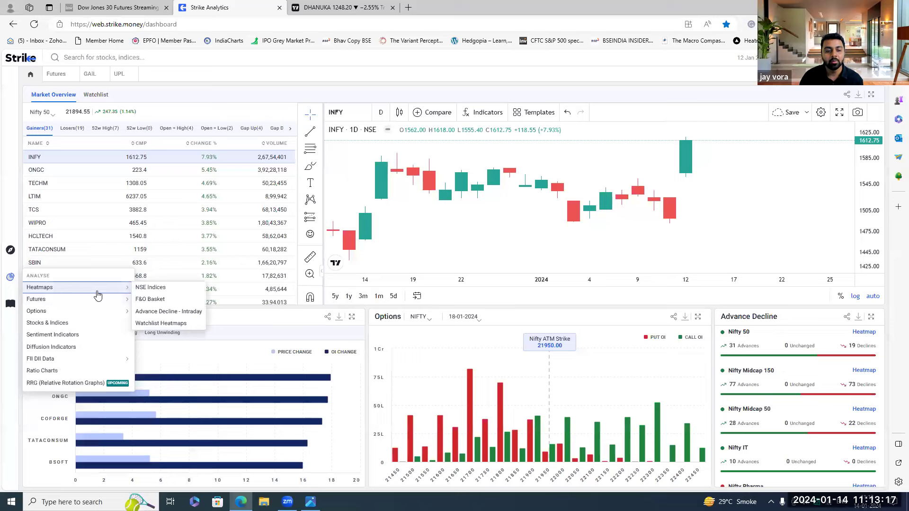
mouse_move(88, 316)
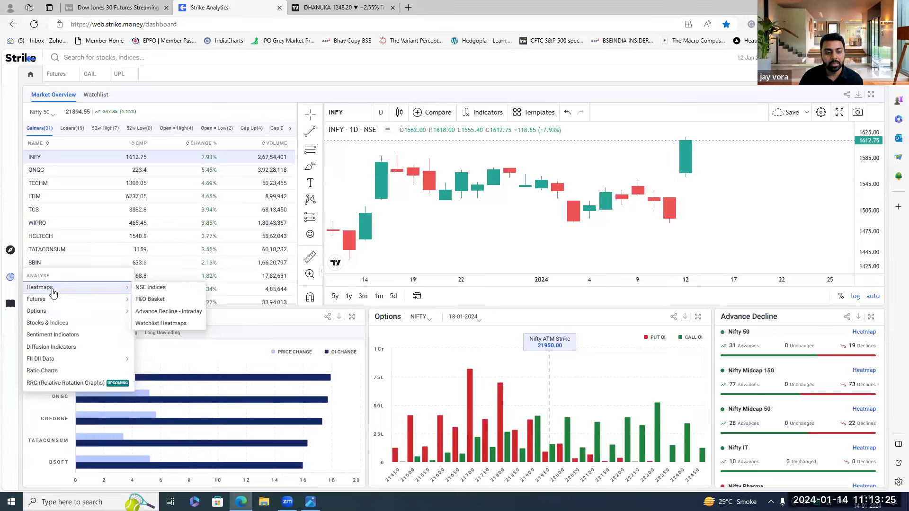
left_click(52, 323)
left_click(41, 140)
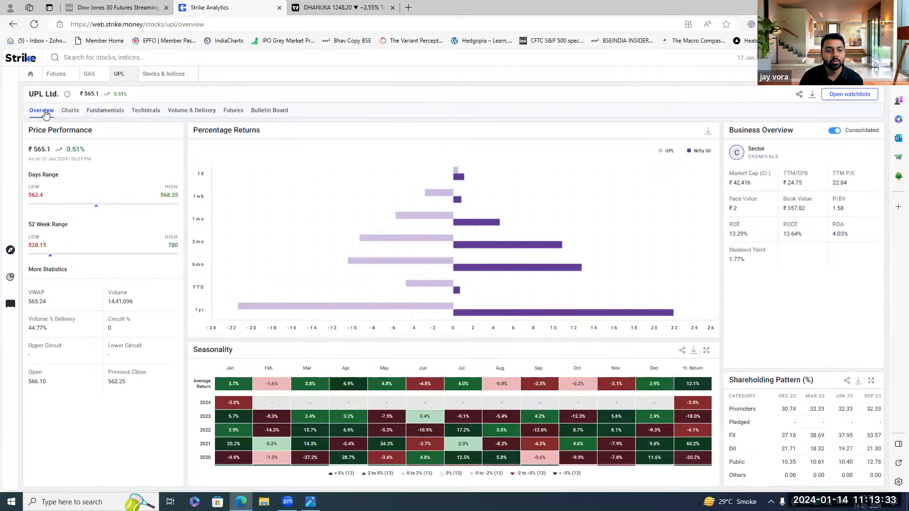
- Browse UPL's max-period P/E valuation, quarterly and annual P&L, balance sheet, cash flow and ratios
left_click(112, 113)
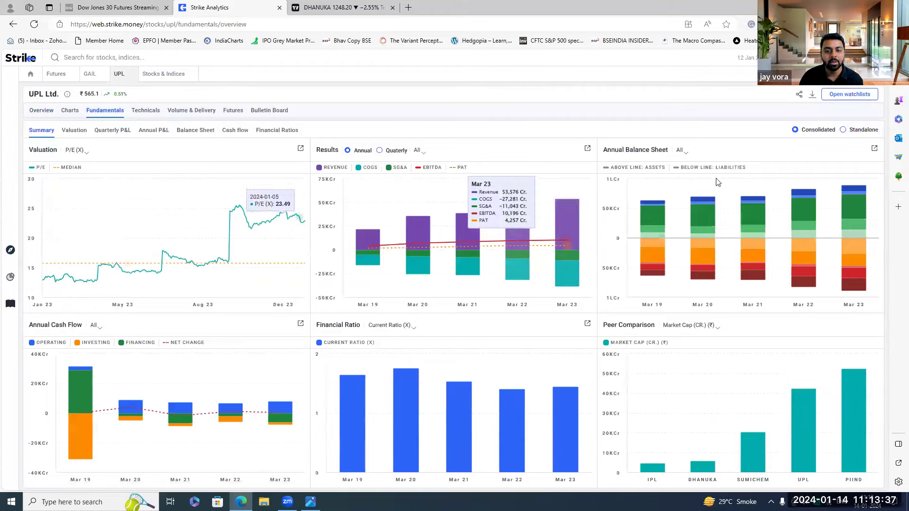
left_click(74, 130)
left_click(195, 150)
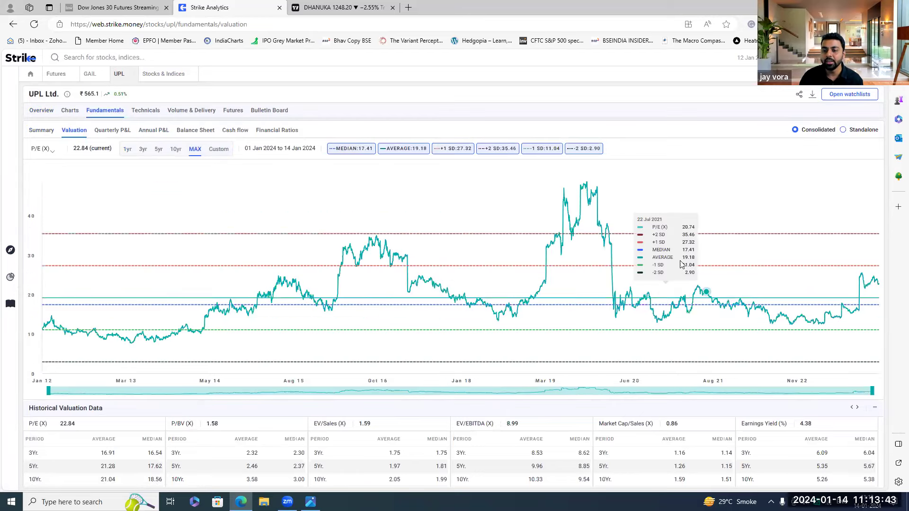
left_click(124, 132)
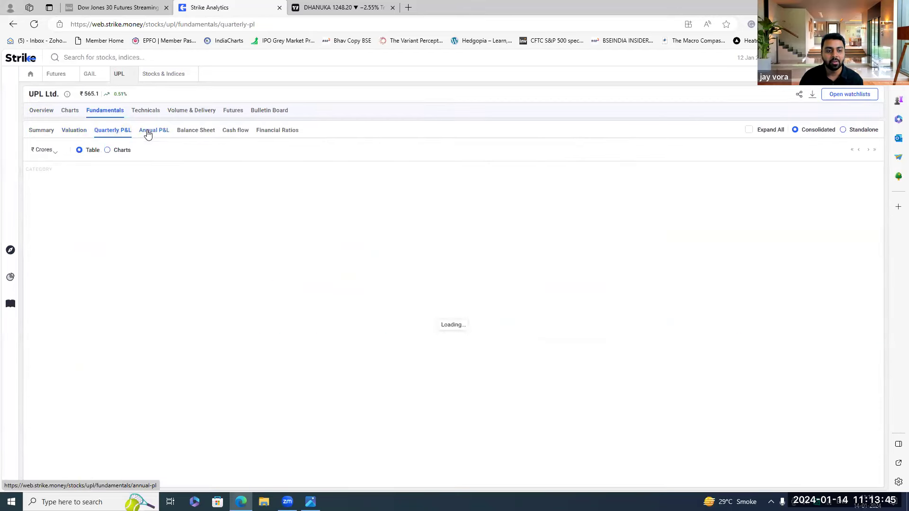
left_click(148, 133)
left_click(198, 132)
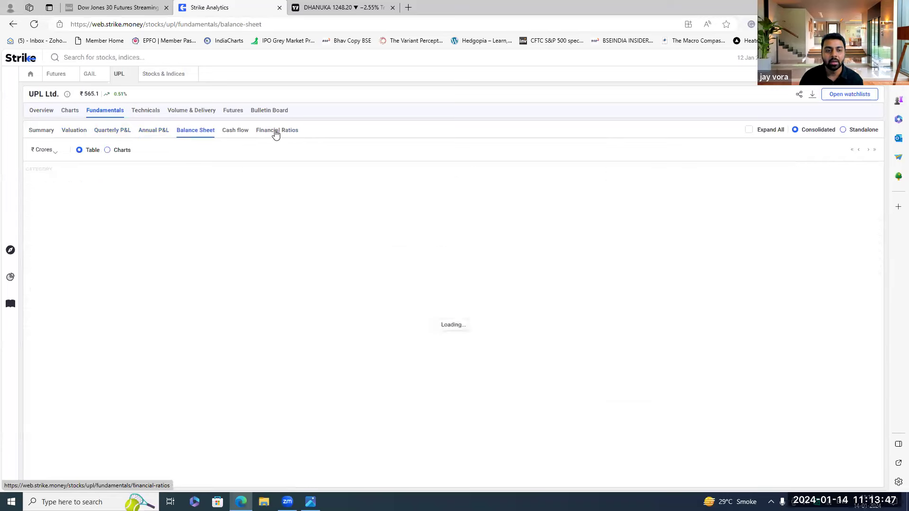
left_click(236, 132)
left_click(268, 133)
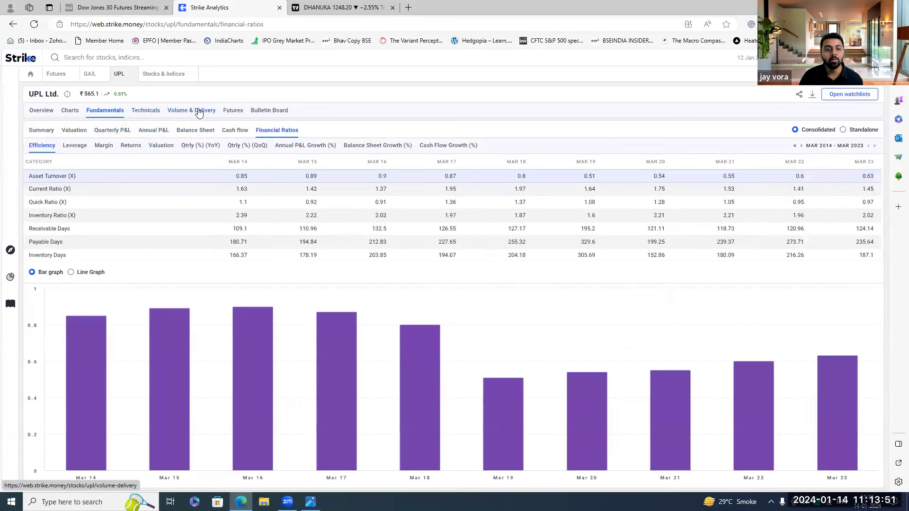
- View UPL's Technicals, Volume & Delivery, Futures and Bulletin Board tabs, then return to the dashboard
left_click(150, 111)
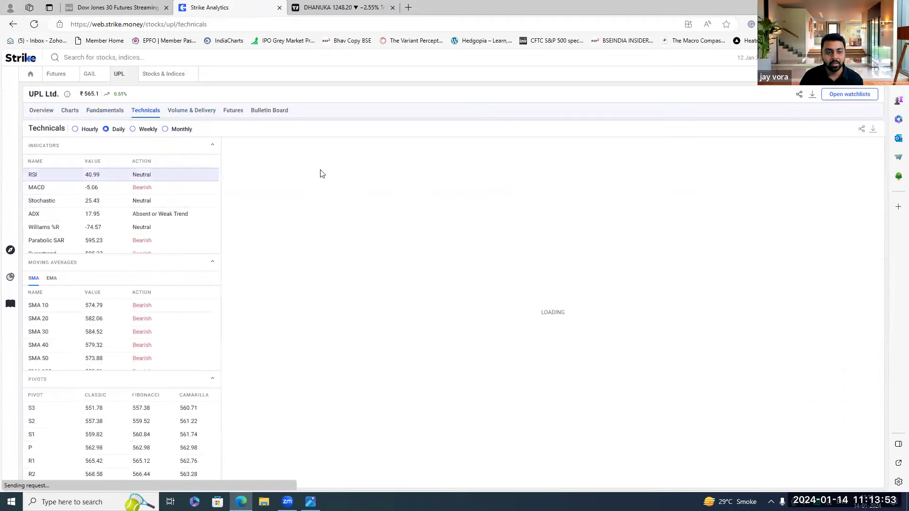
left_click(183, 112)
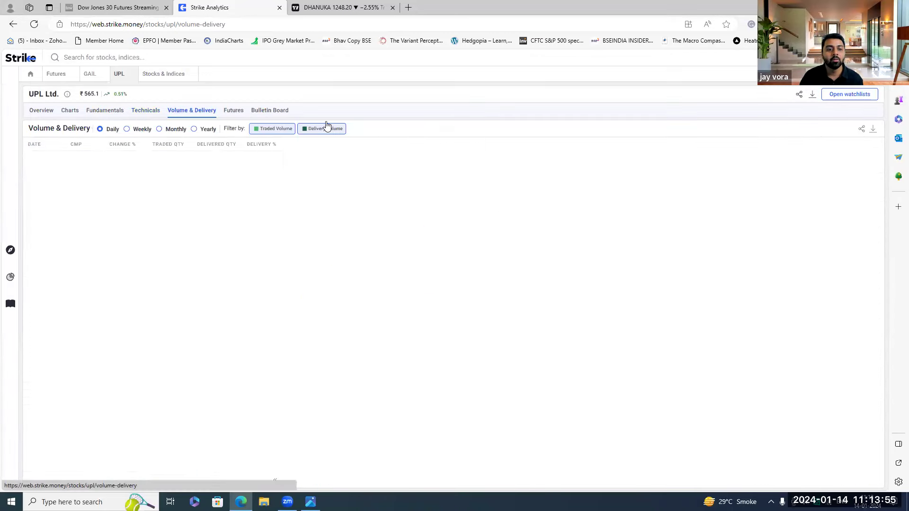
left_click(234, 112)
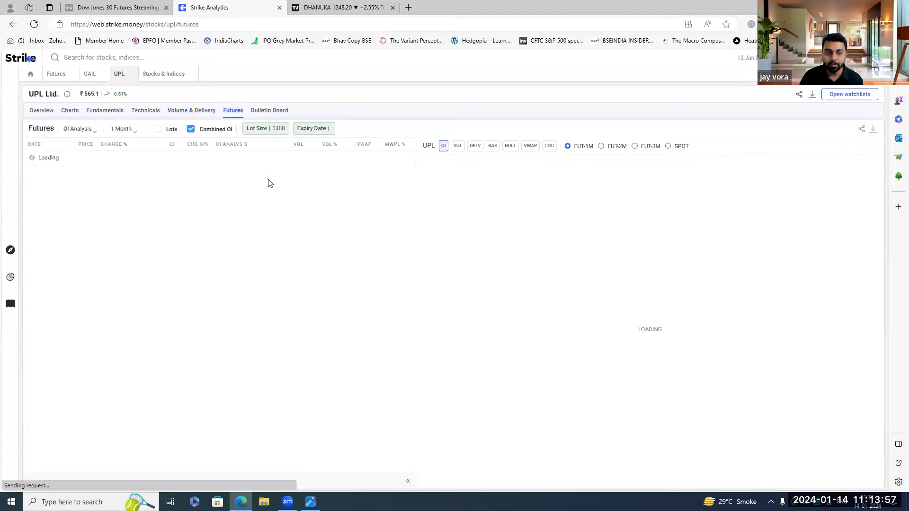
left_click(271, 110)
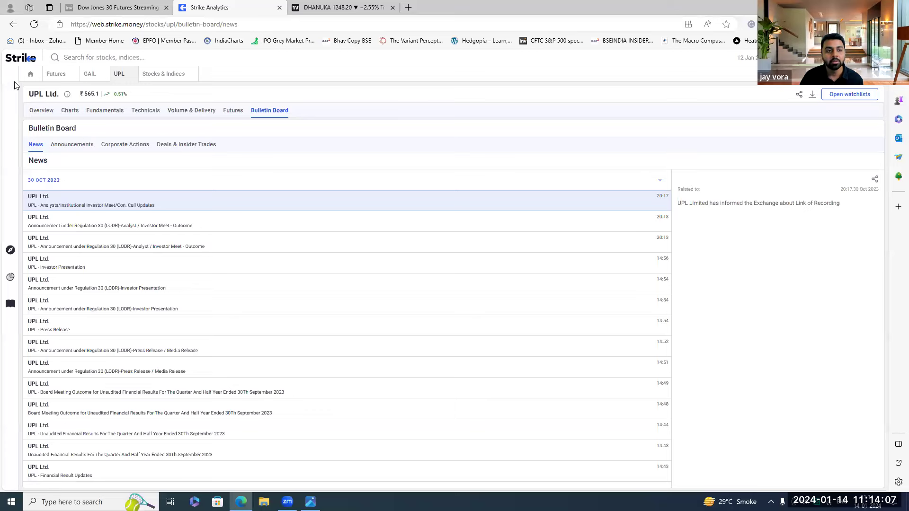
left_click(30, 75)
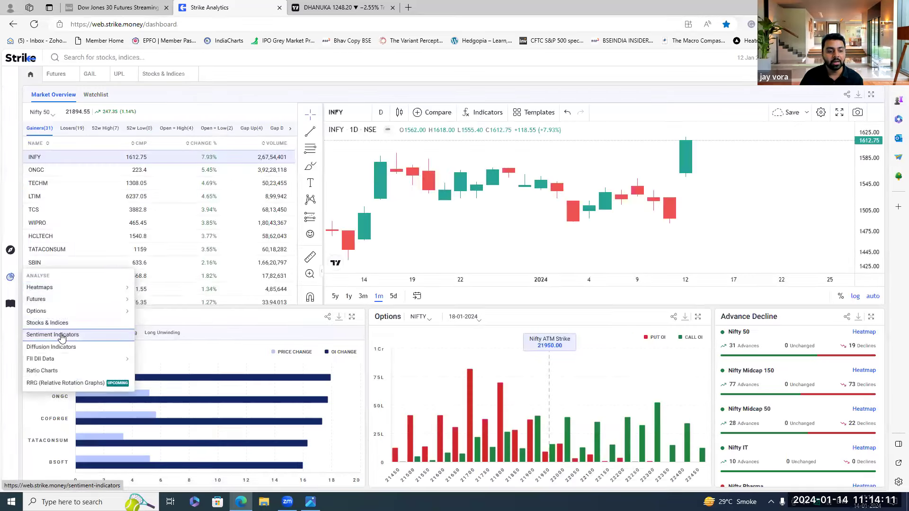
- Open Sentiment Indicators and zoom out the Client + FII Net Index Futures Position chart
left_click(61, 335)
scroll(483, 295, "down", 10)
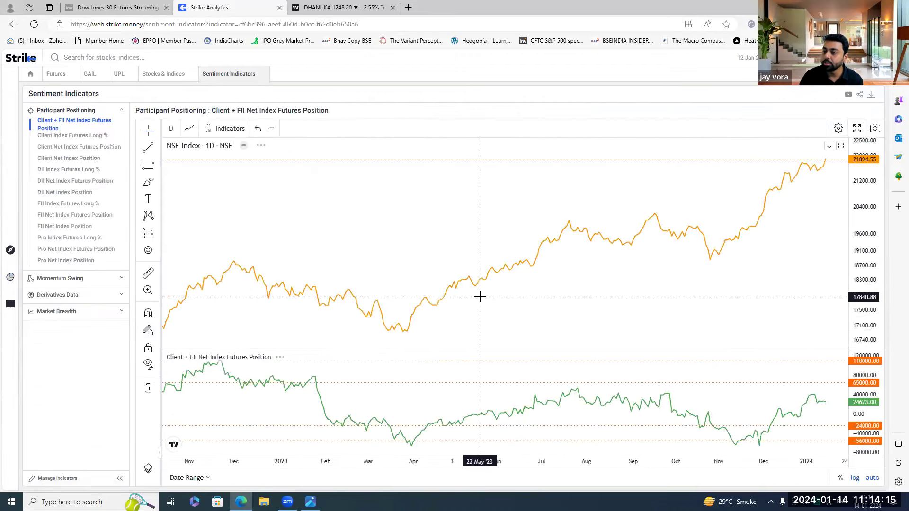
scroll(479, 296, "down", 5)
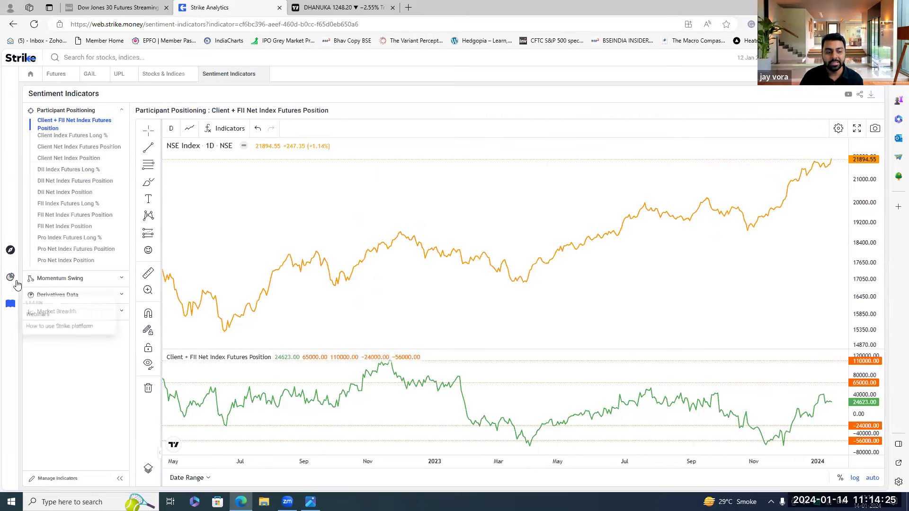
- Open the Dow Trend Scanner via Scanners and Rohit Scanner, and browse its trend table
mouse_move(10, 277)
mouse_move(62, 310)
mouse_move(11, 249)
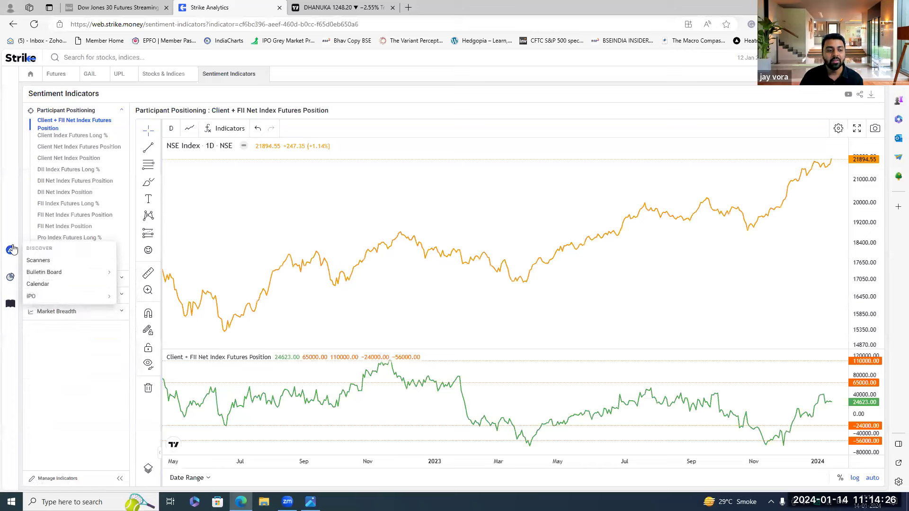
left_click(59, 263)
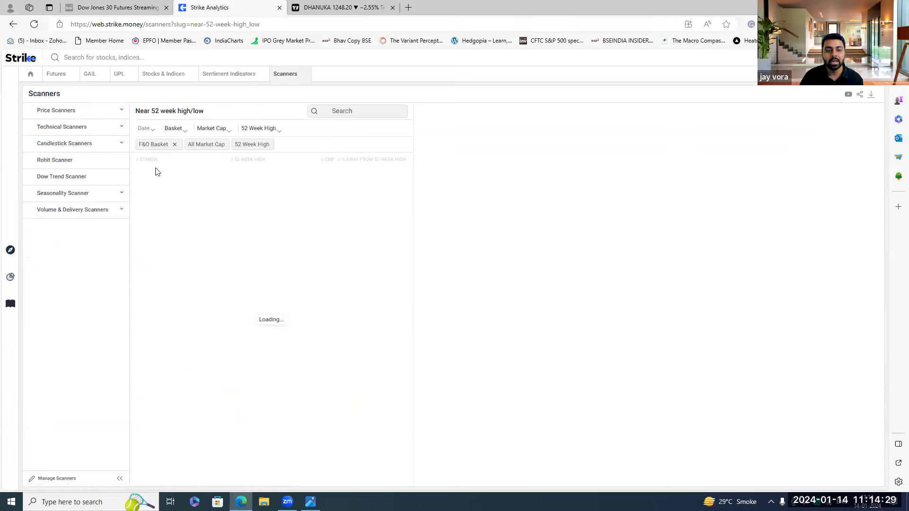
left_click(70, 198)
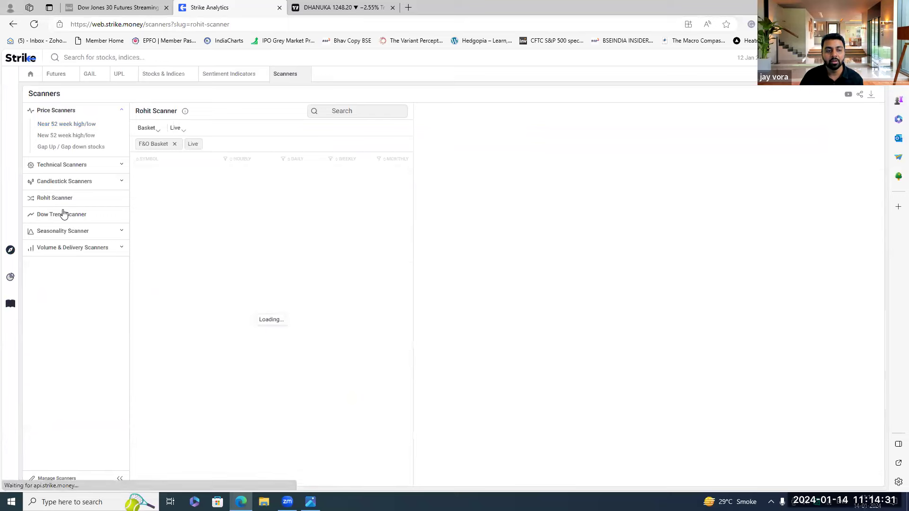
left_click(66, 215)
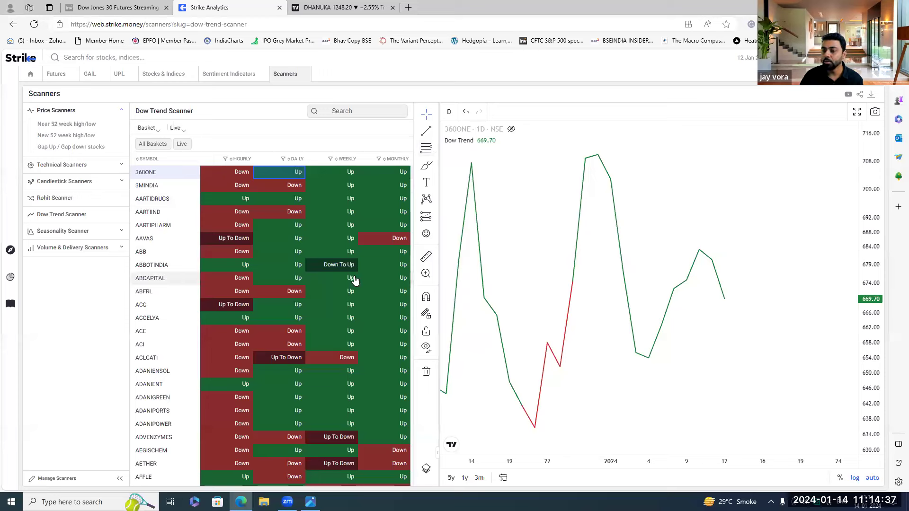
scroll(337, 283, "down", 3)
scroll(326, 308, "up", 3)
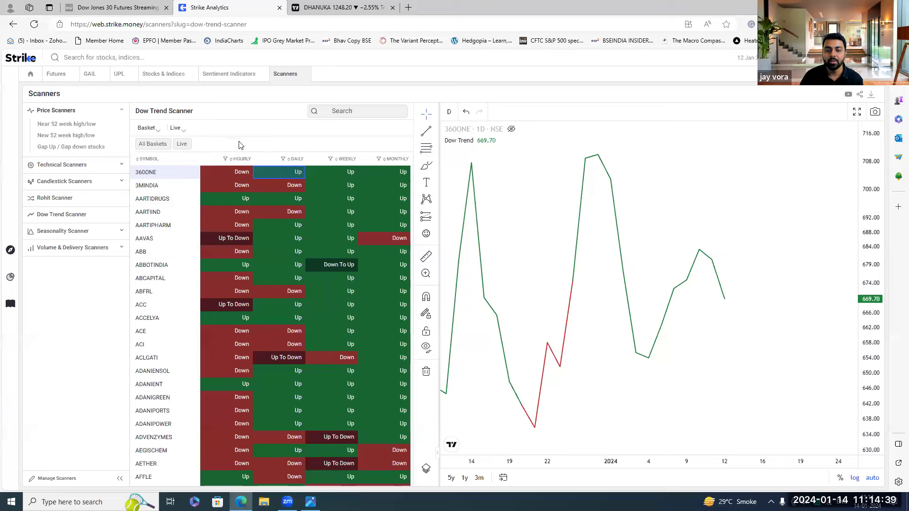
scroll(752, 350, "down", 5)
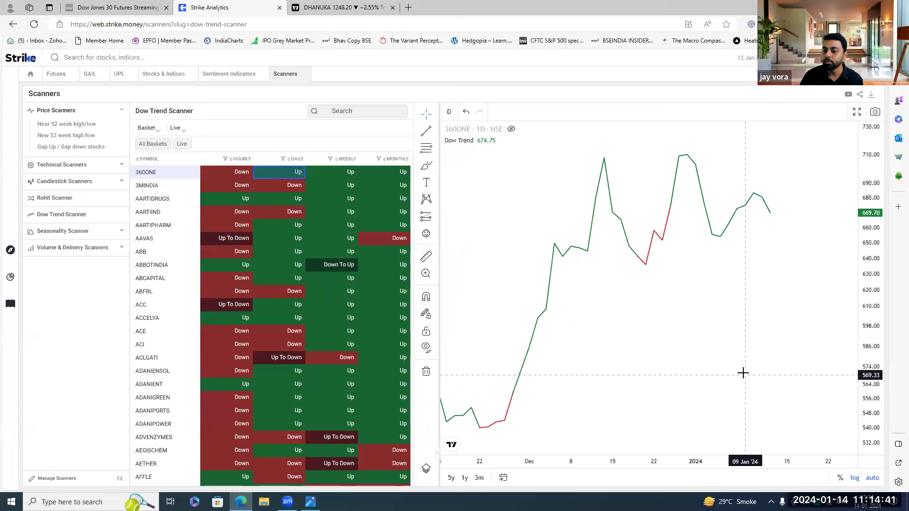
mouse_move(10, 277)
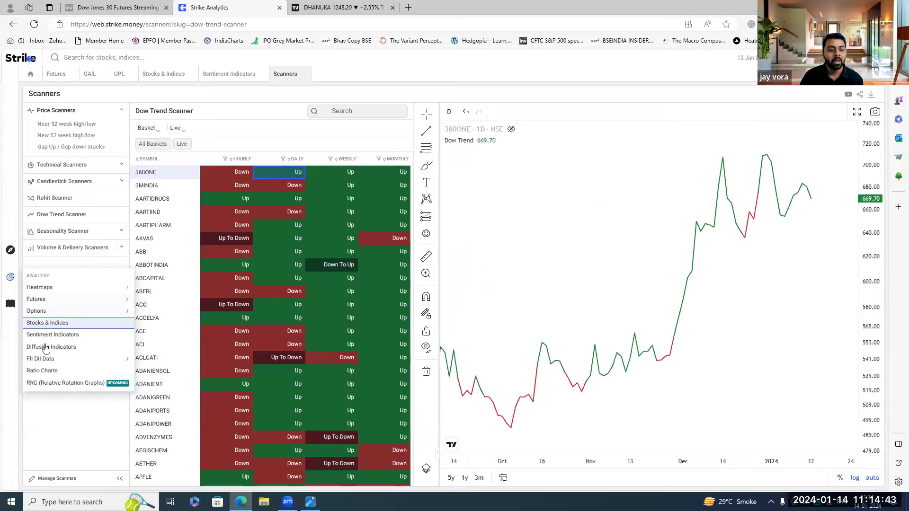
mouse_move(47, 362)
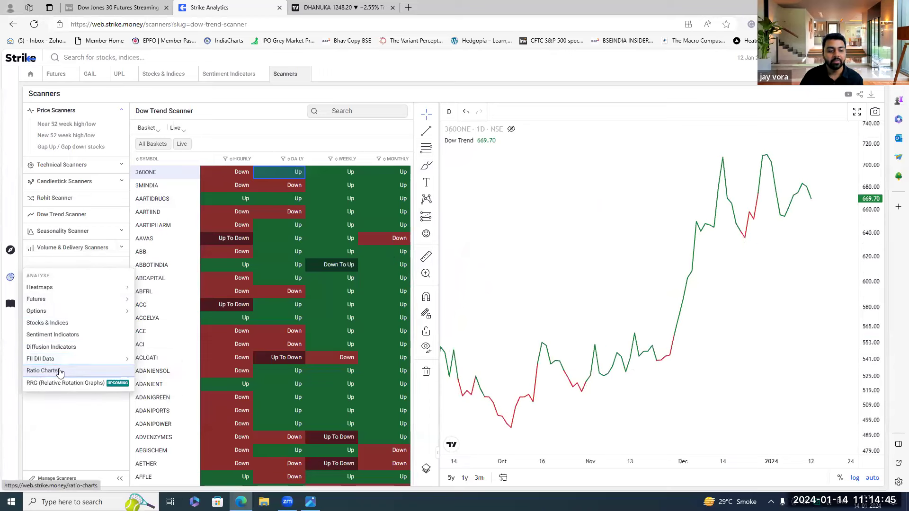
- View and zoom the ITC/HINDUNILVR ratio chart, then go back to the dashboard
left_click(57, 373)
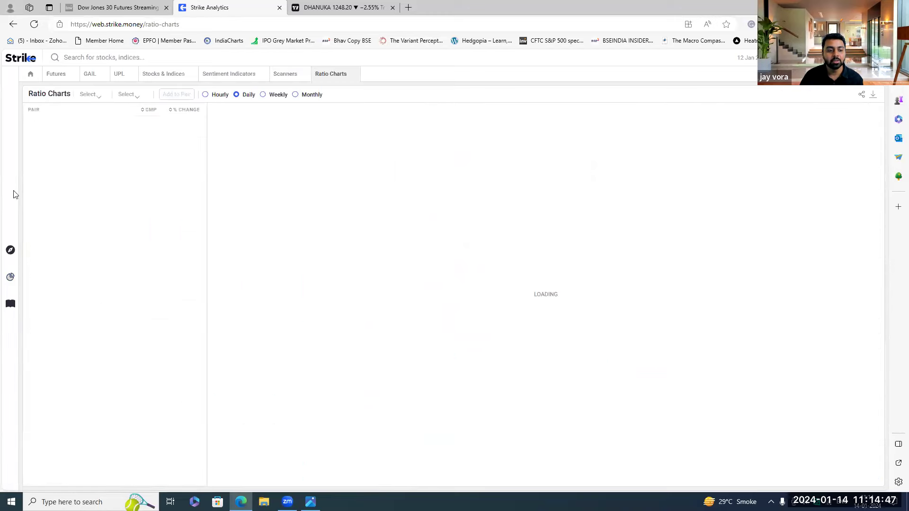
scroll(515, 270, "down", 8)
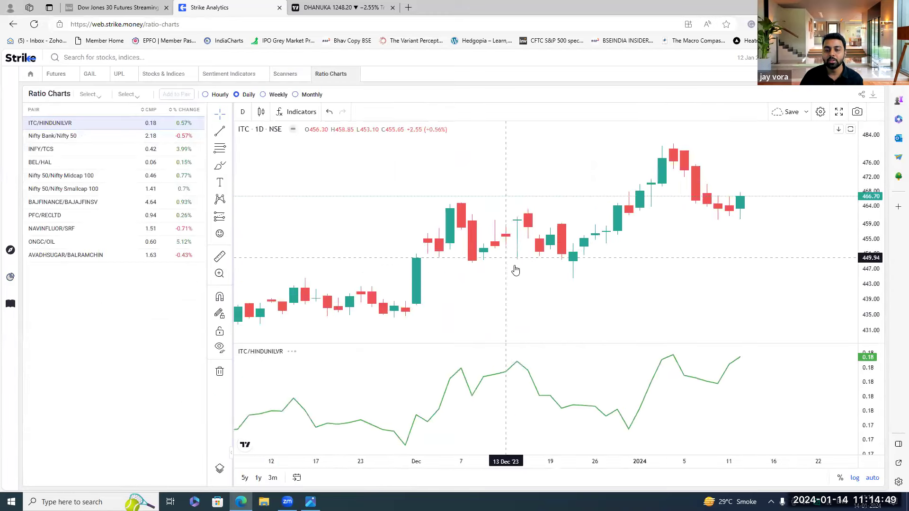
scroll(516, 270, "down", 5)
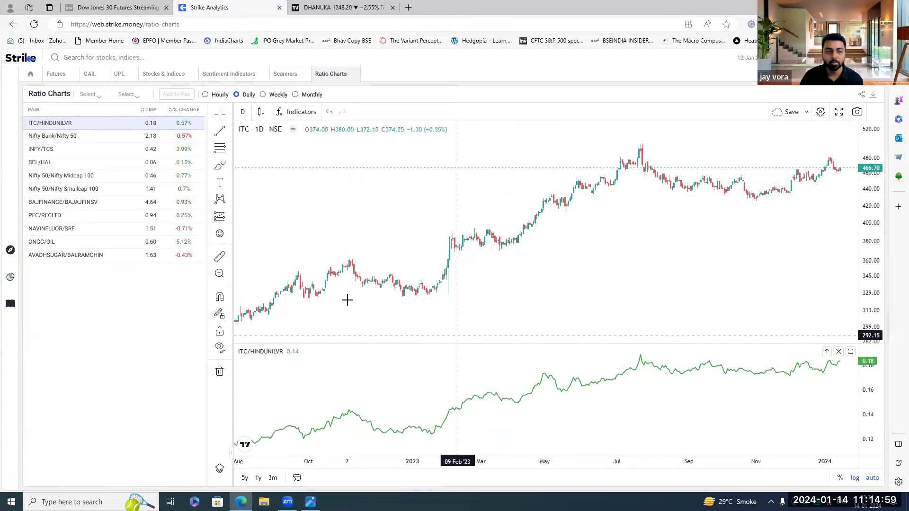
scroll(773, 377, "up", 2)
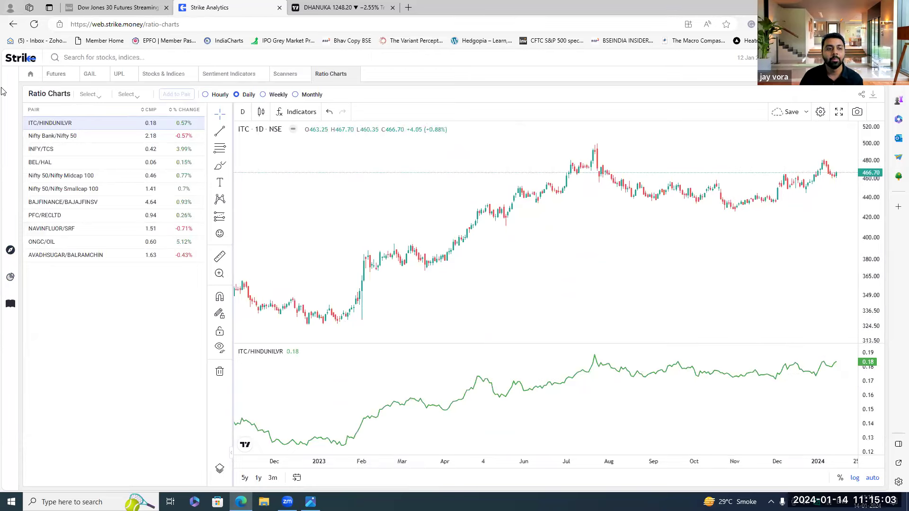
left_click(30, 76)
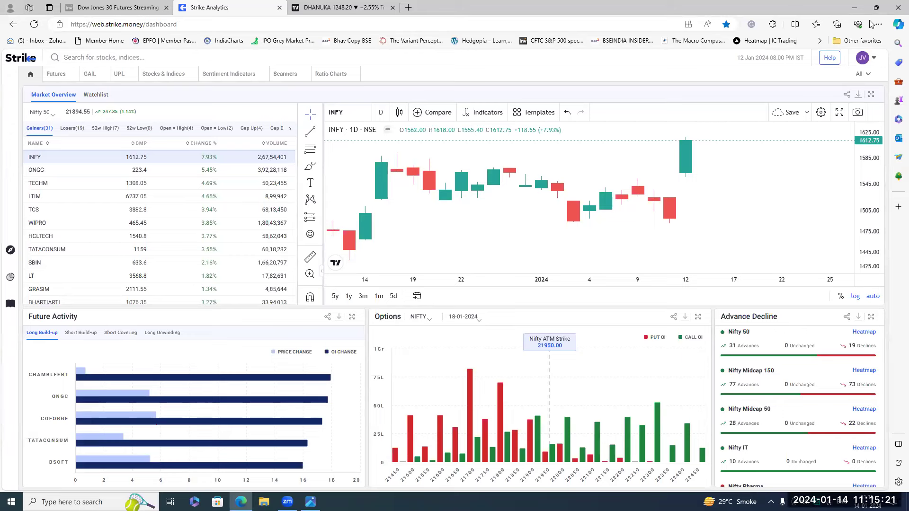
scroll(781, 237, "down", 10)
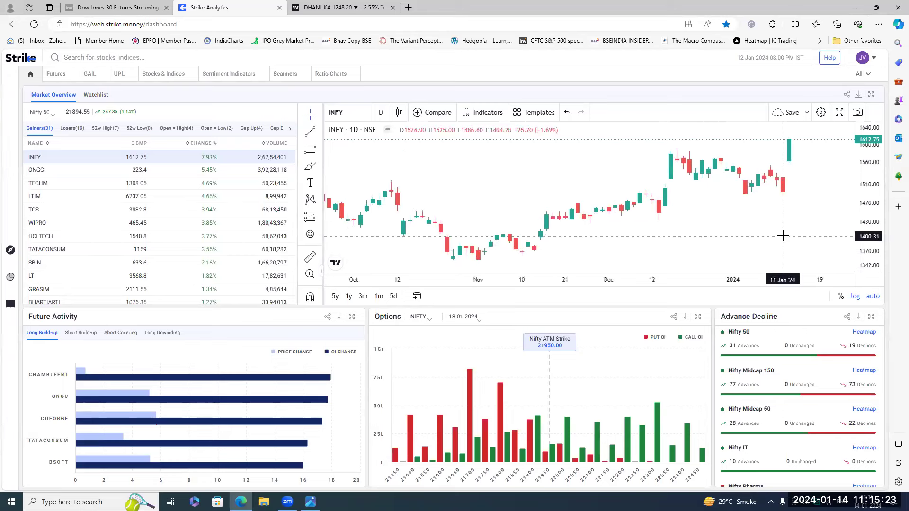
scroll(768, 227, "down", 3)
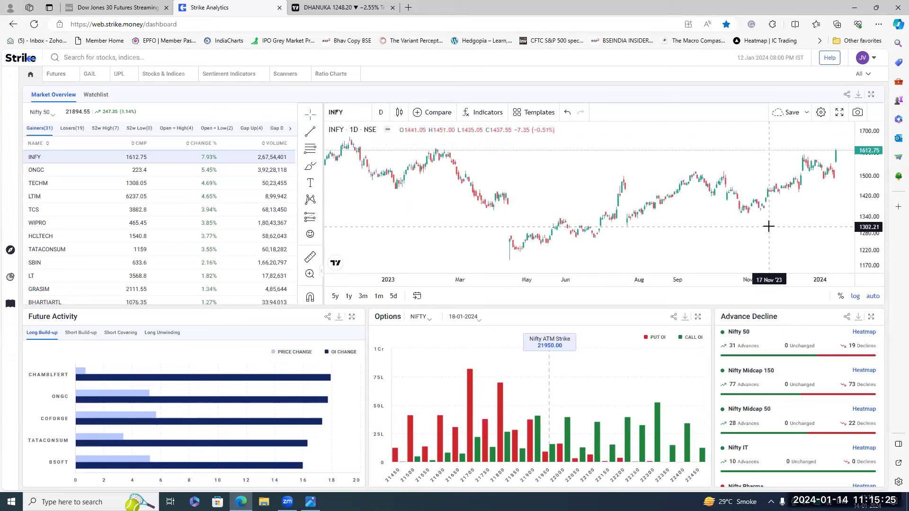
scroll(768, 227, "up", 1)
scroll(768, 226, "up", 1)
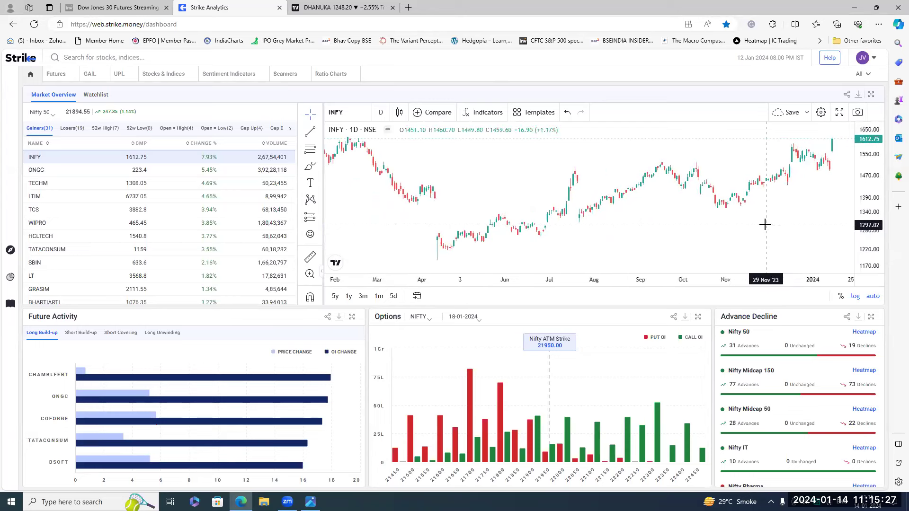
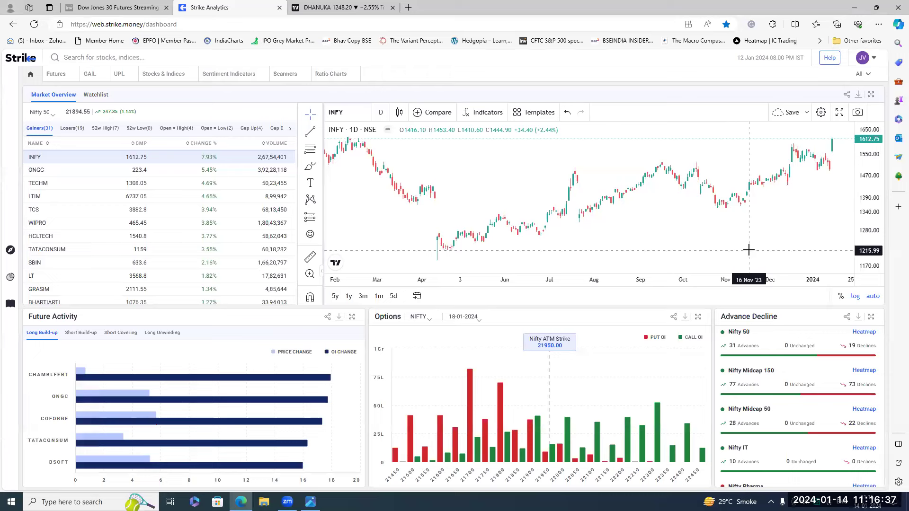
- Search 'bank' and open the Nifty Bank Futures OI analysis page
scroll(747, 248, "down", 2)
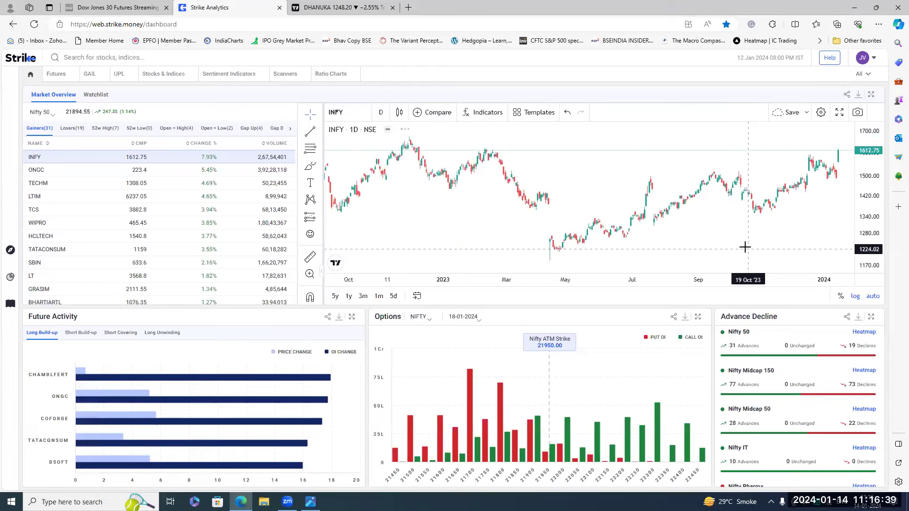
scroll(744, 247, "down", 2)
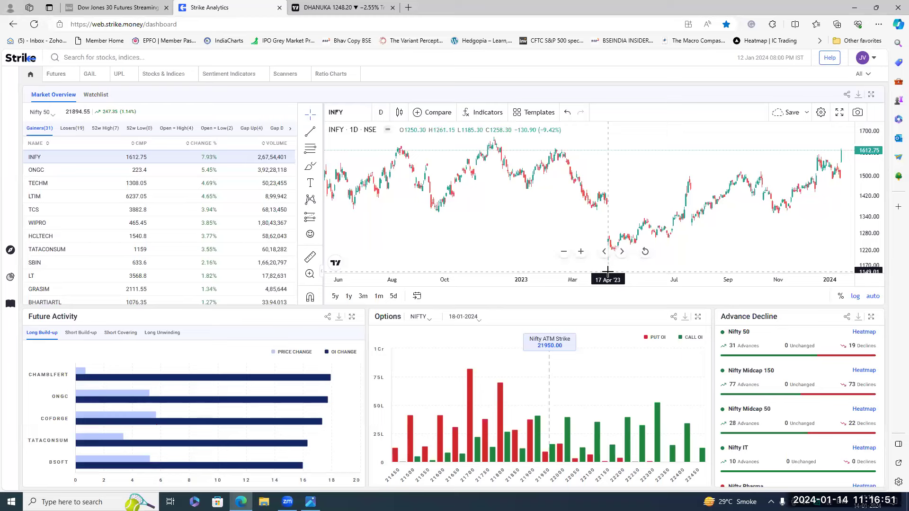
scroll(607, 272, "down", 1)
scroll(606, 271, "up", 1)
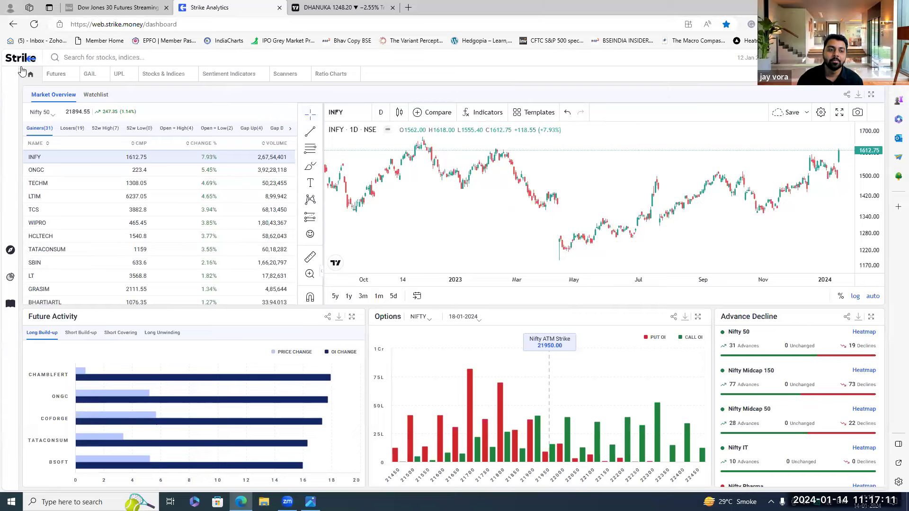
left_click(82, 57)
type("bank")
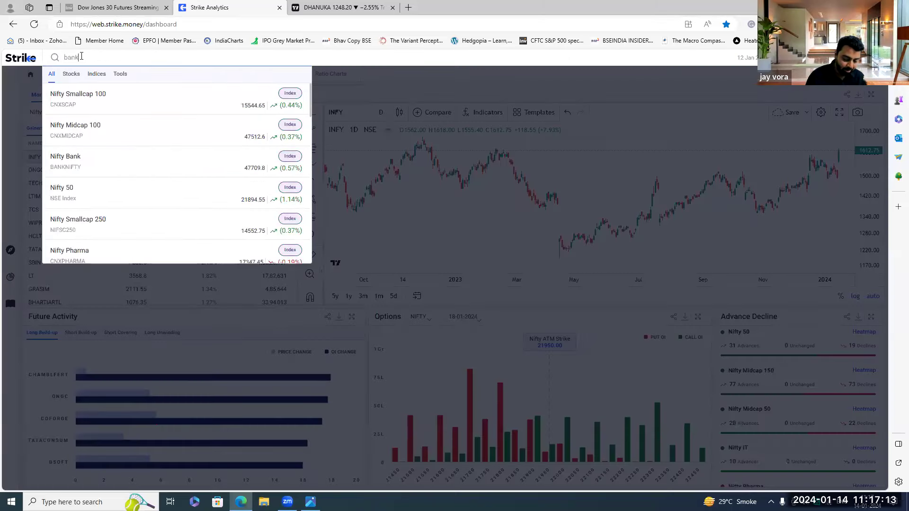
mouse_move(69, 208)
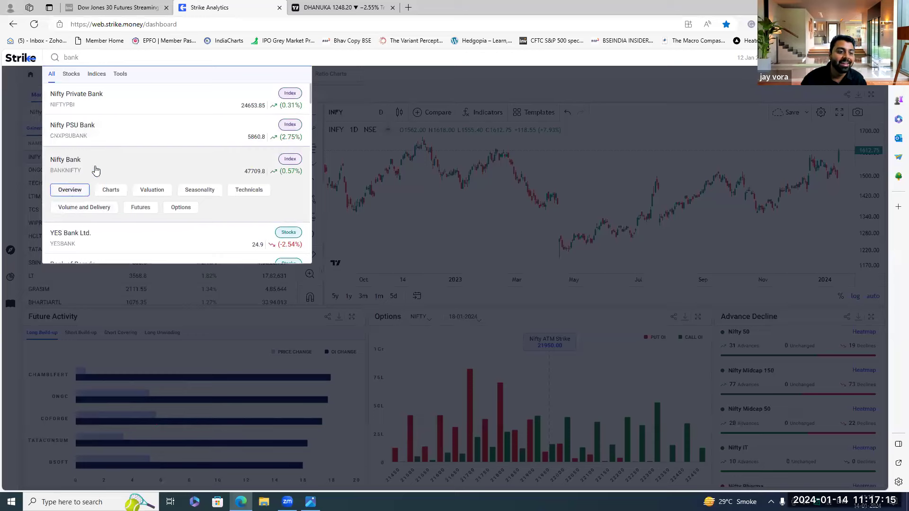
left_click(142, 209)
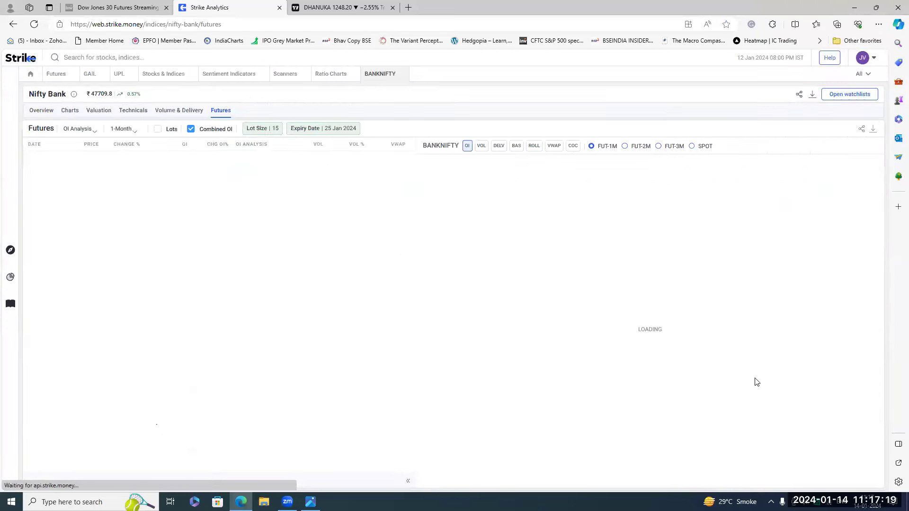
- Scroll through the BANKNIFTY chart to review its OI history
scroll(693, 346, "down", 2)
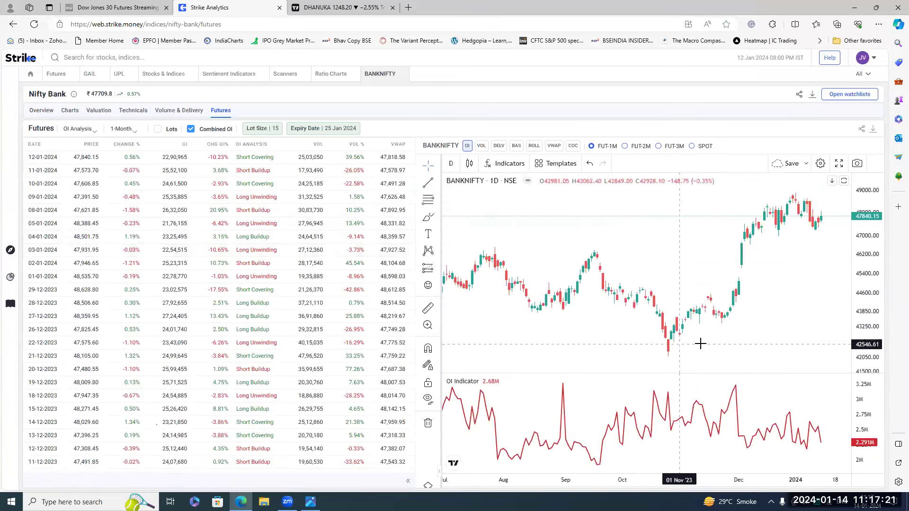
scroll(594, 348, "down", 3)
scroll(653, 369, "down", 3)
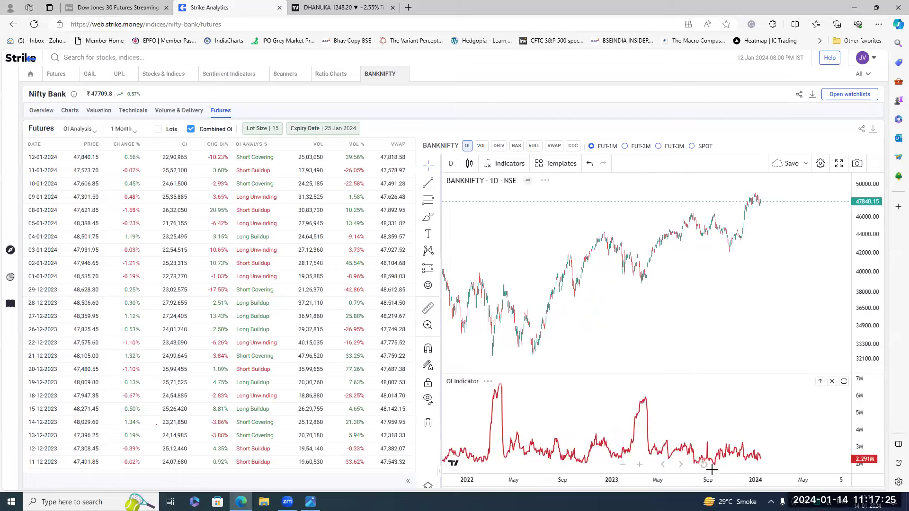
scroll(734, 457, "down", 2)
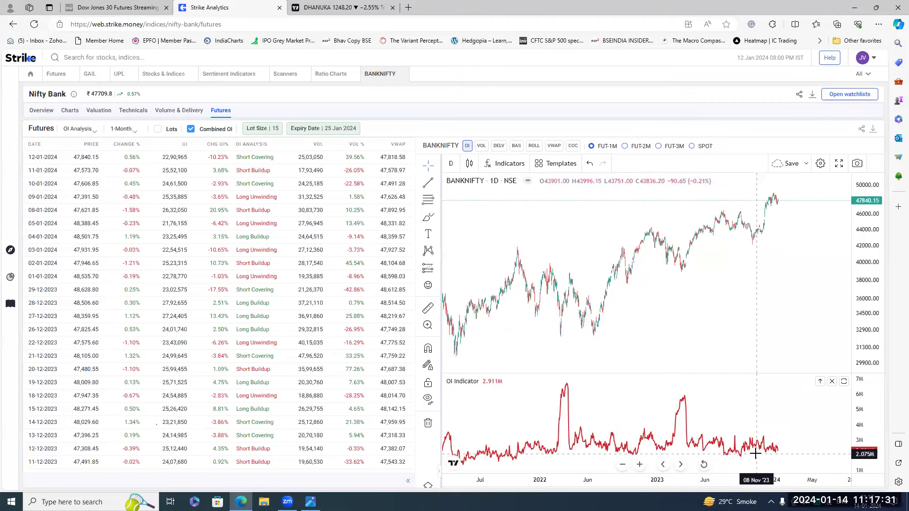
scroll(752, 454, "up", 2)
scroll(729, 407, "down", 5)
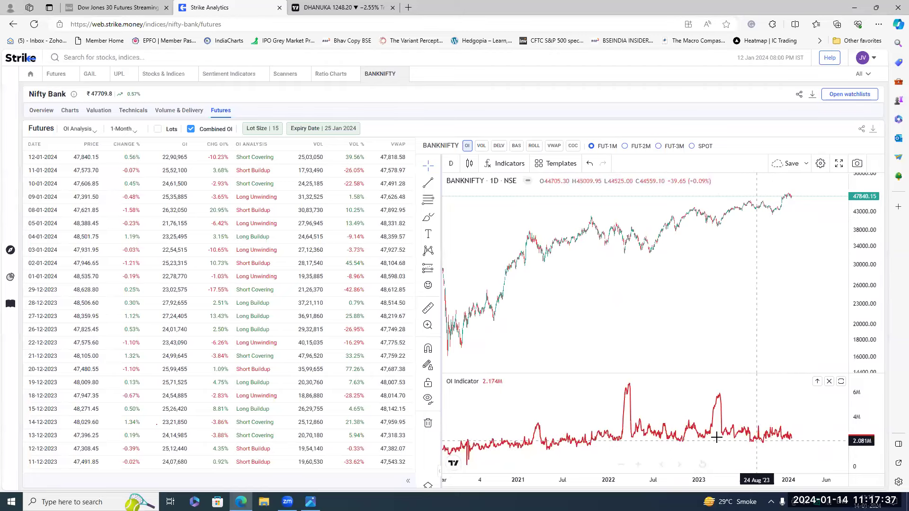
scroll(649, 419, "up", 3)
scroll(586, 358, "up", 3)
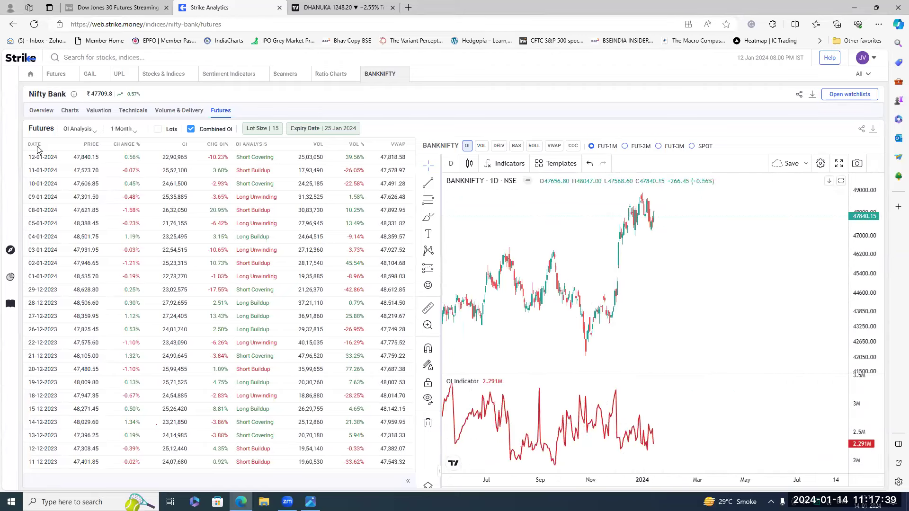
- Show Nifty Bank's Charts tab with the Rohit Setup chart view
left_click(68, 113)
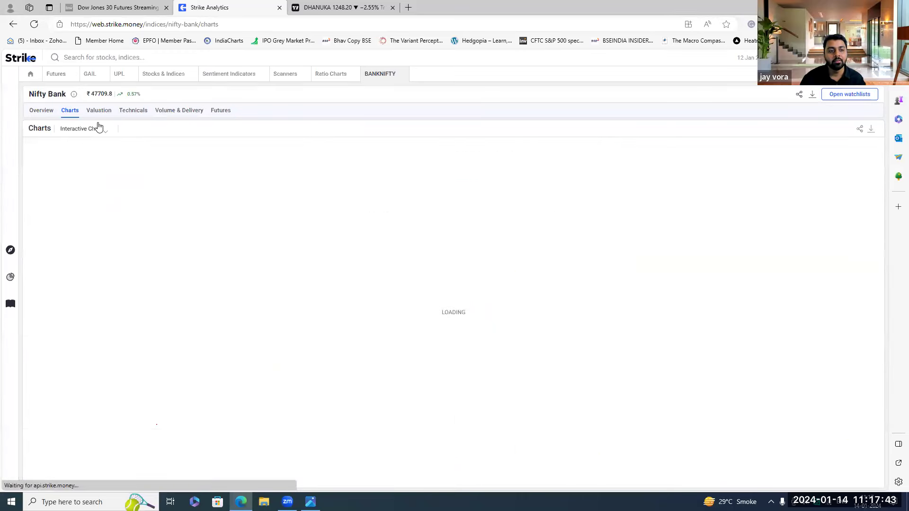
left_click(71, 131)
left_click(71, 152)
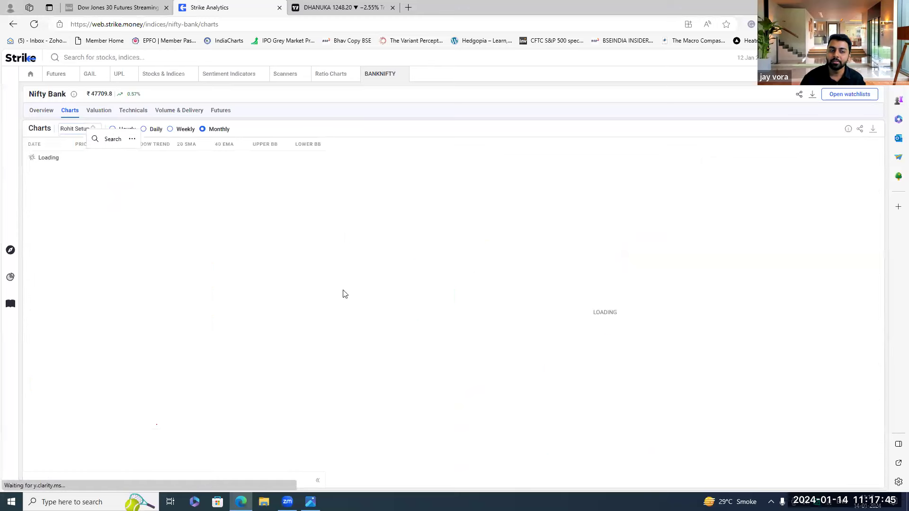
scroll(638, 320, "down", 5)
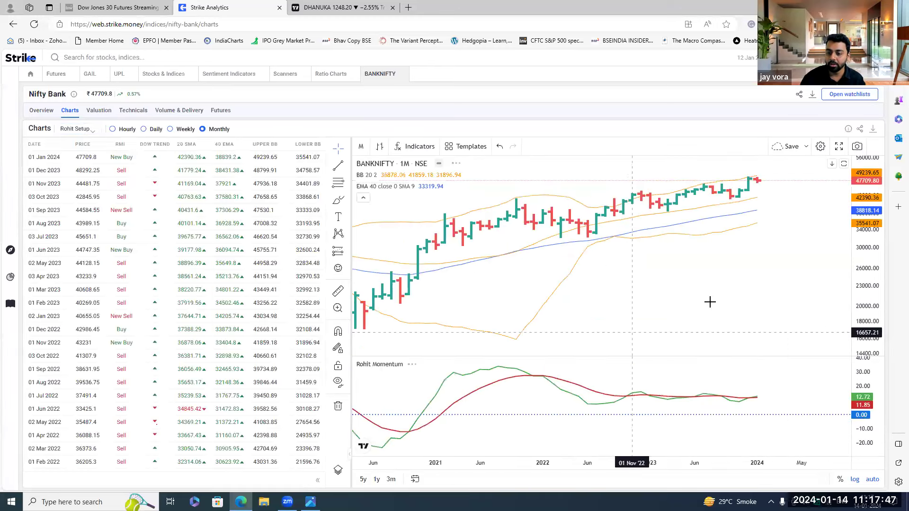
scroll(585, 302, "down", 5)
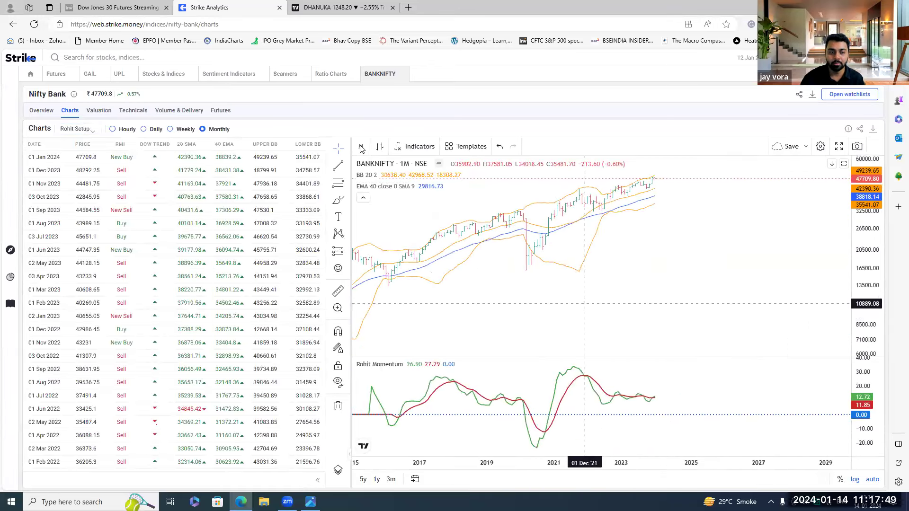
- Try the Rohit Setup on Daily and then Weekly intervals
left_click(159, 130)
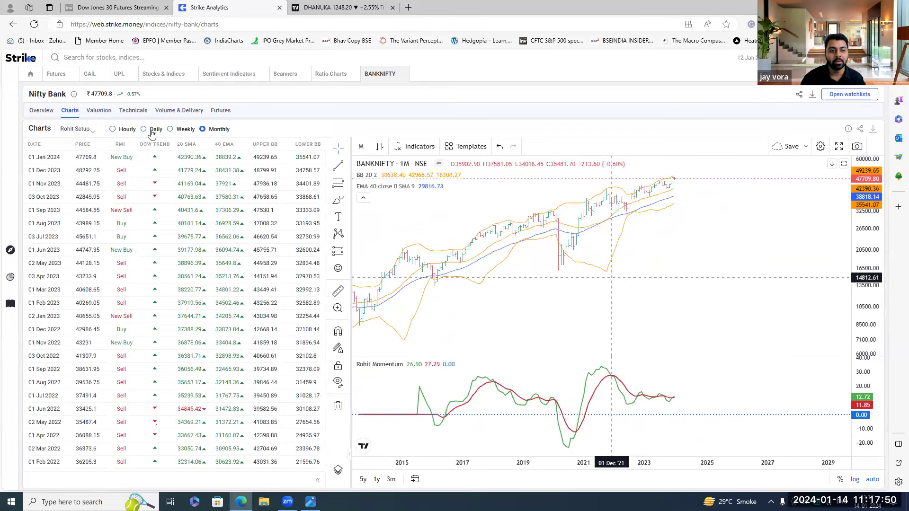
left_click(193, 131)
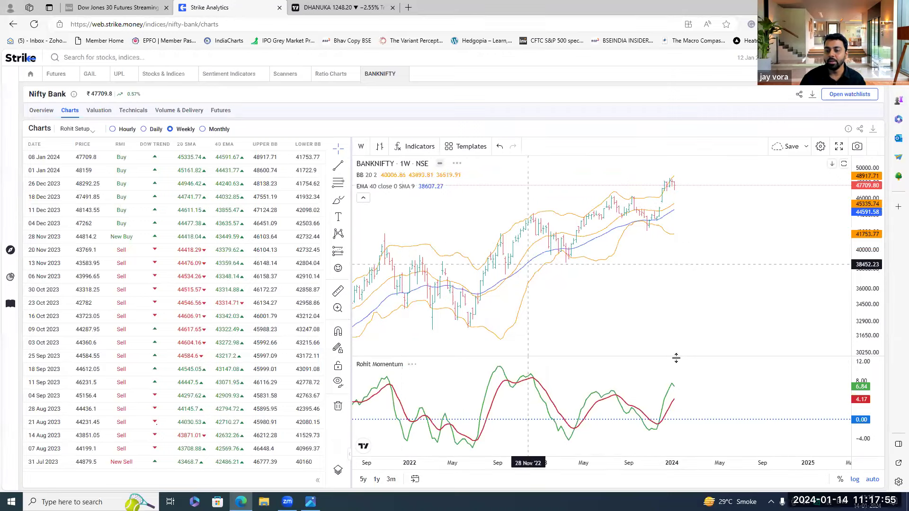
scroll(552, 300, "up", 3)
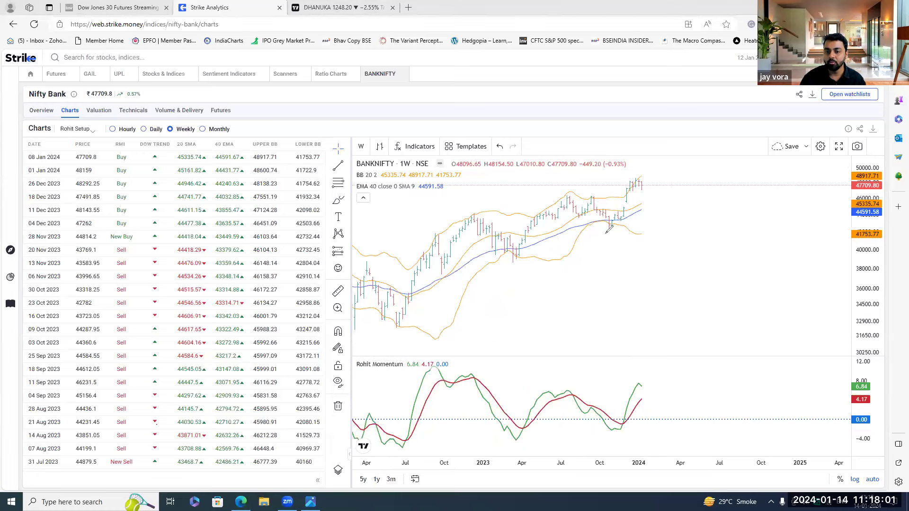
- Mark the weekly rally, support level and recent top, then switch to Hourly intervals
left_click_drag(611, 226, 638, 179)
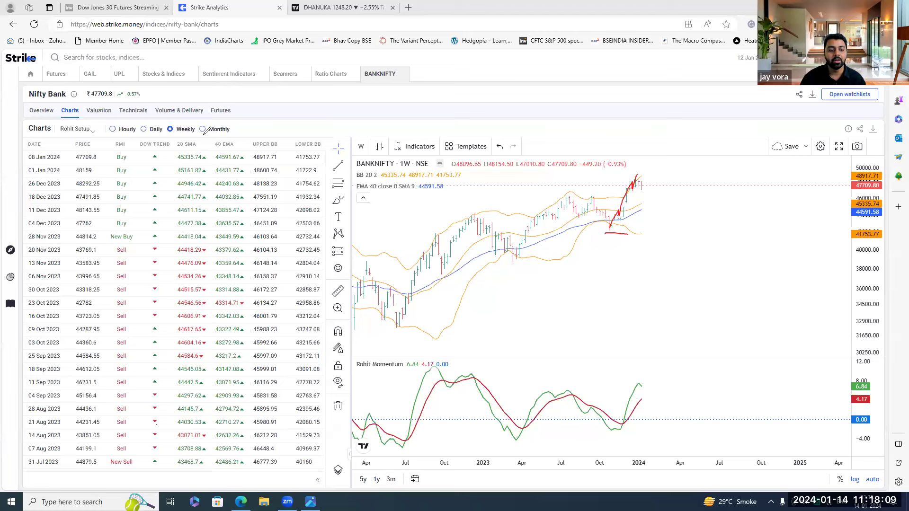
left_click_drag(606, 231, 642, 231)
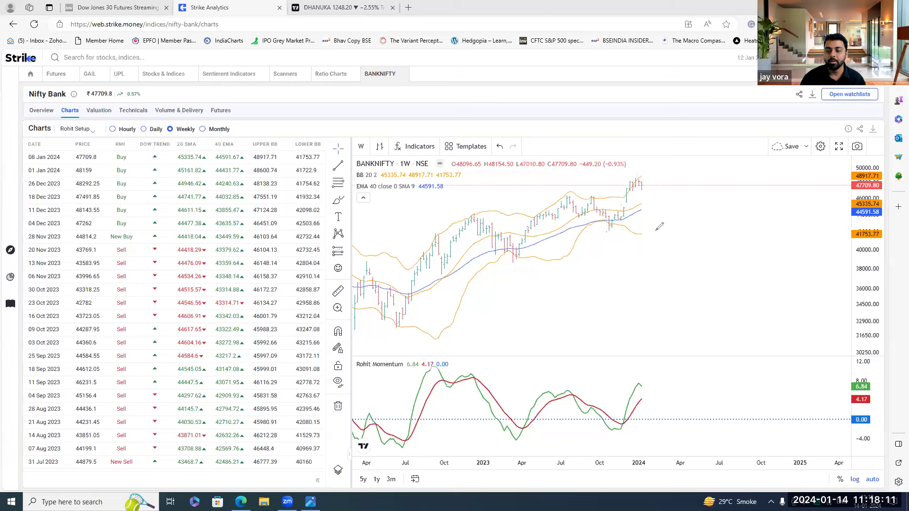
left_click_drag(631, 179, 653, 175)
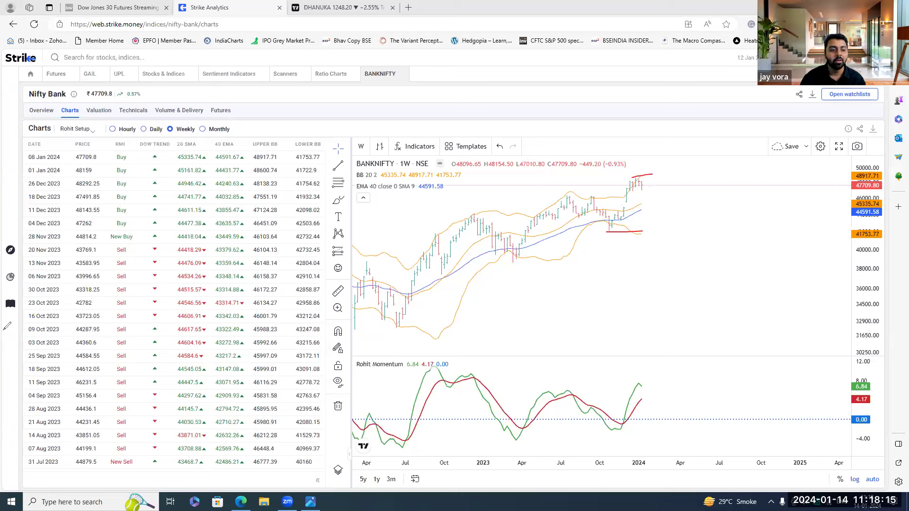
left_click(112, 128)
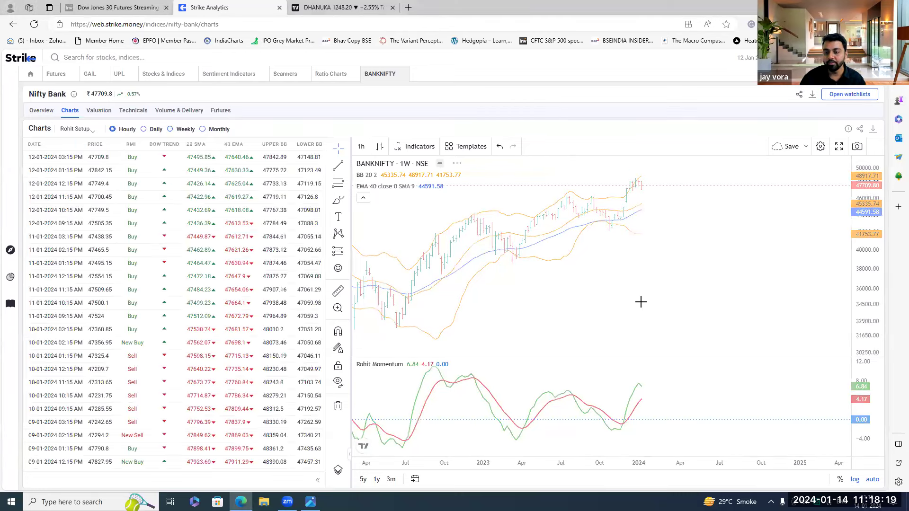
- Return Rohit Setup to Daily and draw red support and resistance lines around recent candles
left_click(145, 129)
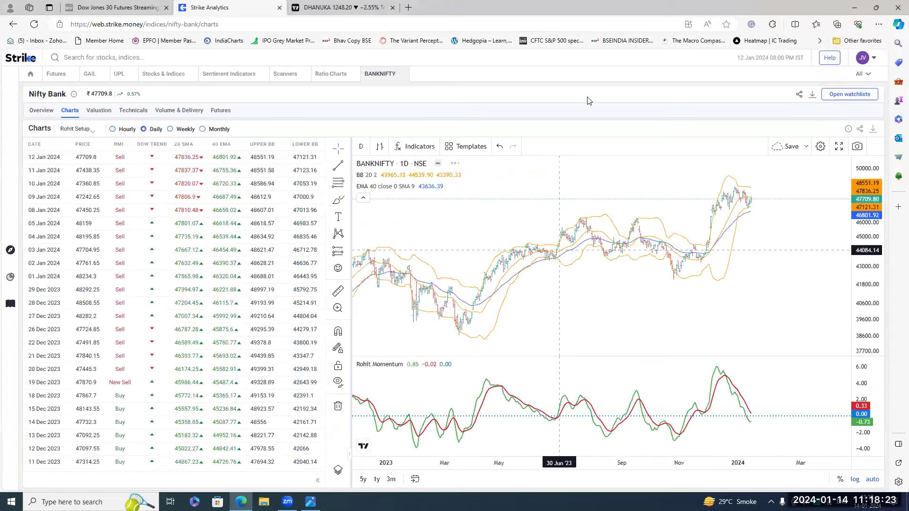
scroll(565, 223, "up", 2)
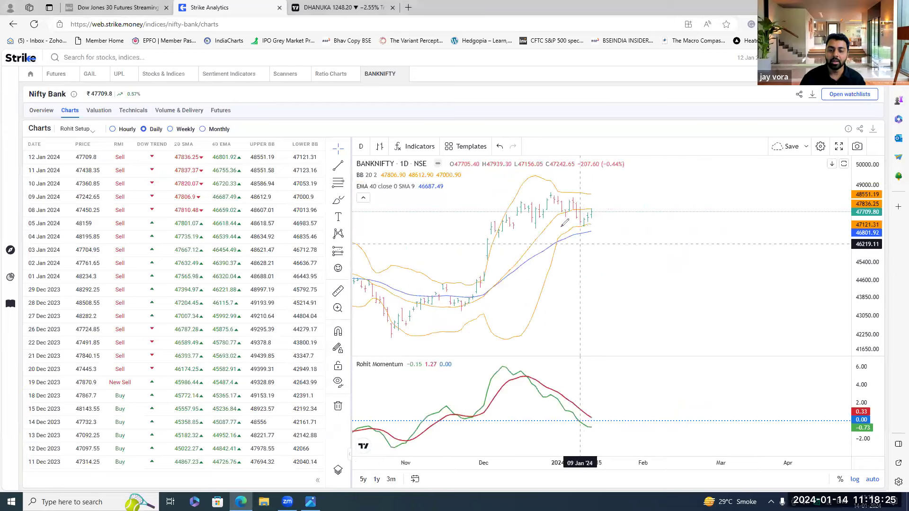
left_click_drag(499, 230, 636, 228)
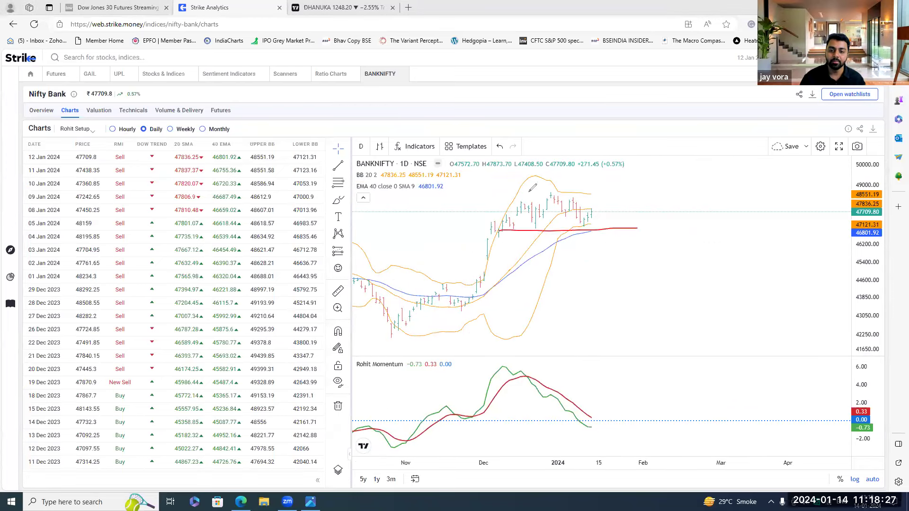
left_click_drag(652, 190, 503, 205)
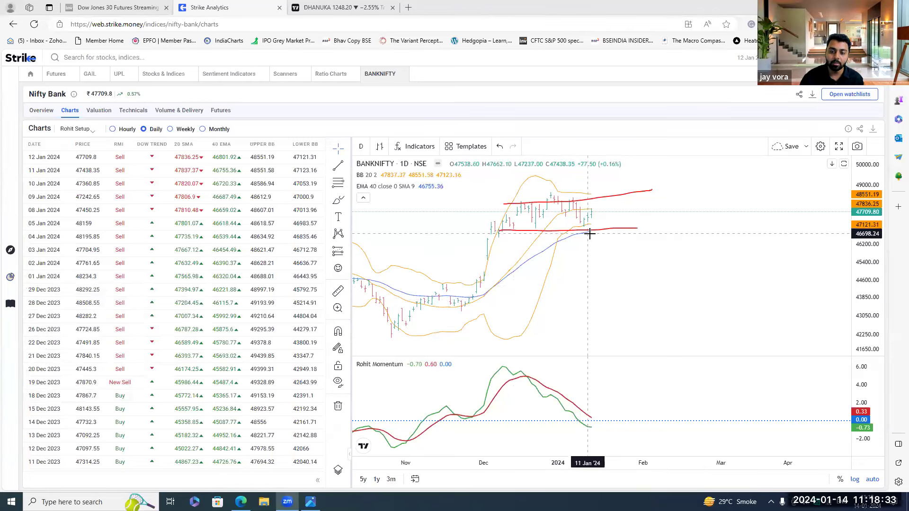
- Mark the momentum line turning upward and underline the recent highs along the top line
scroll(589, 234, "down", 3)
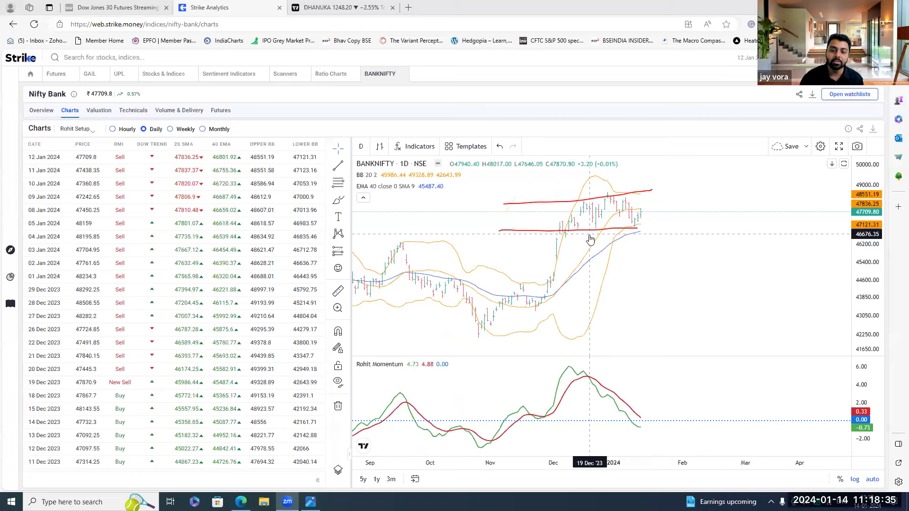
scroll(613, 240, "up", 2)
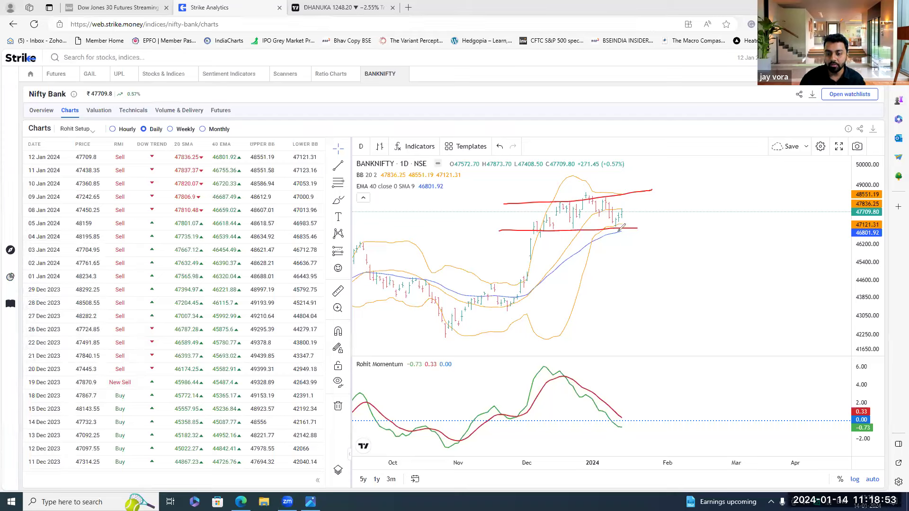
mouse_move(619, 427)
left_mouse_down()
mouse_move(642, 406)
mouse_move(636, 425)
left_mouse_up()
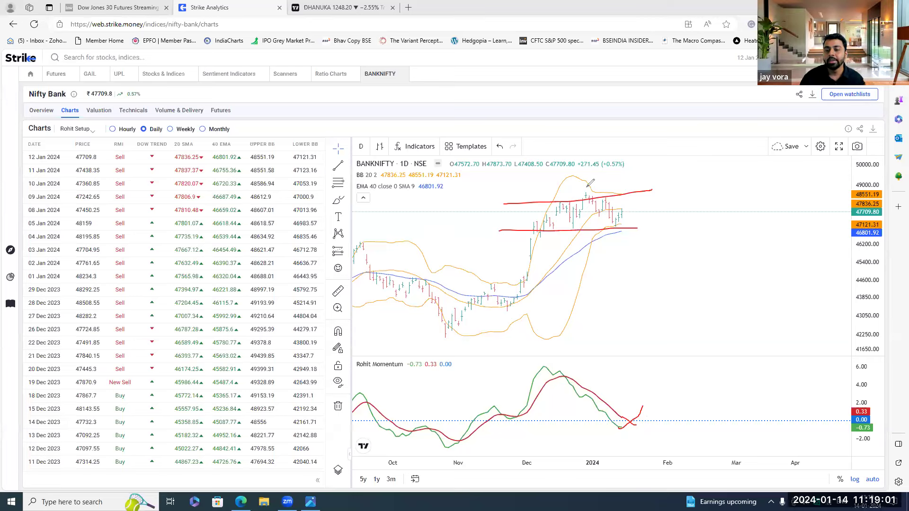
left_click_drag(578, 192, 619, 192)
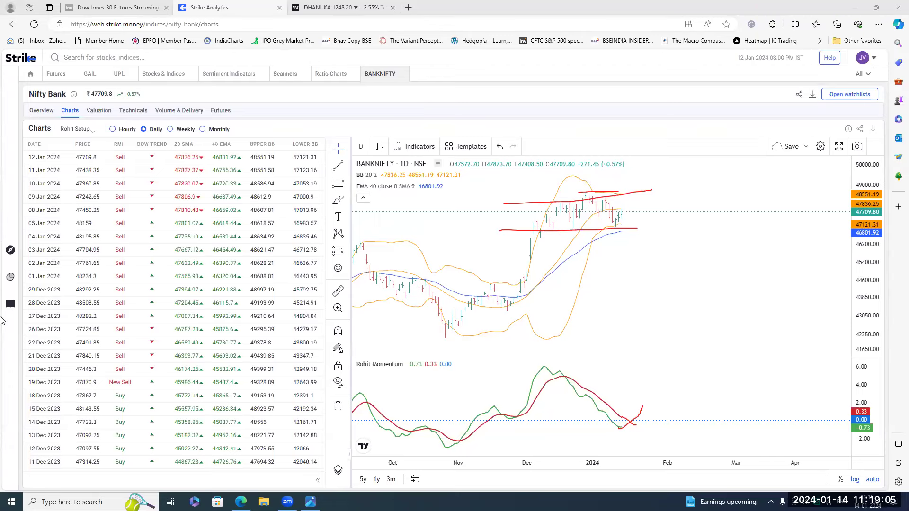
scroll(546, 243, "up", 3)
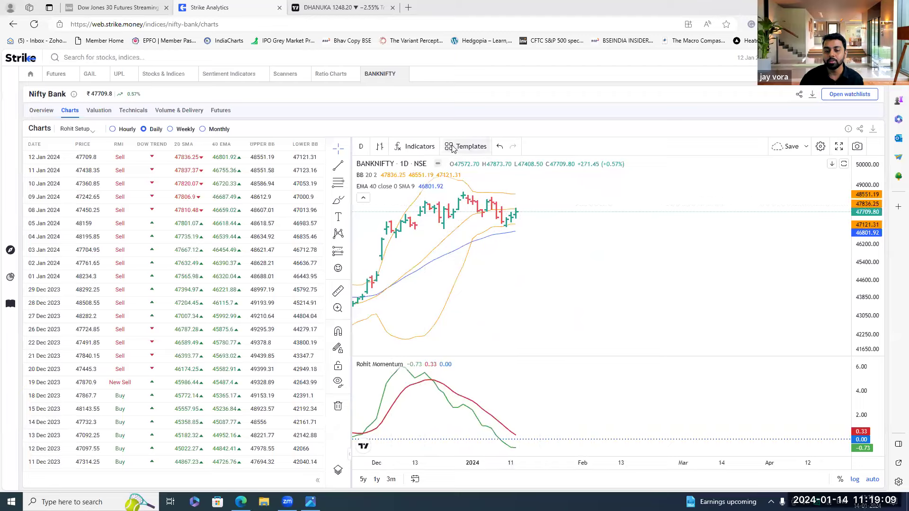
- Draw a trend line across the recent highs on the daily BANKNIFTY chart
left_click(348, 166)
left_click(393, 171)
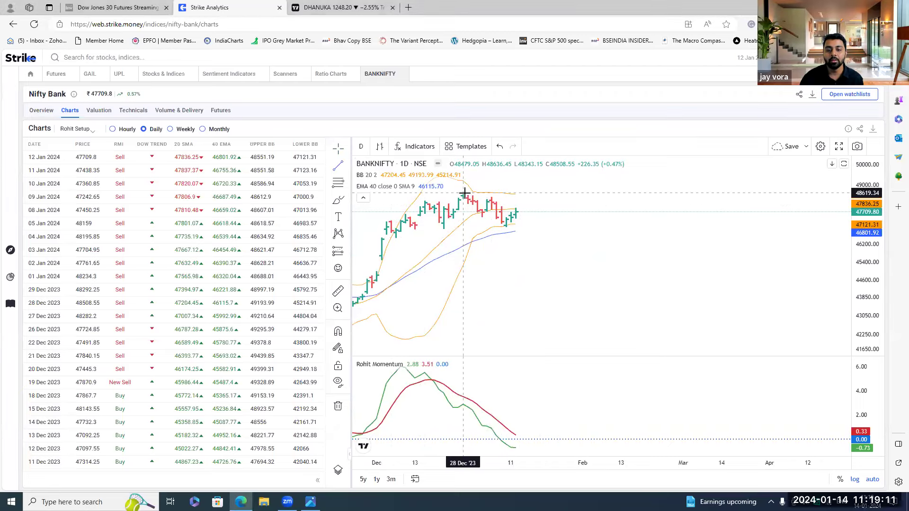
left_click(544, 204)
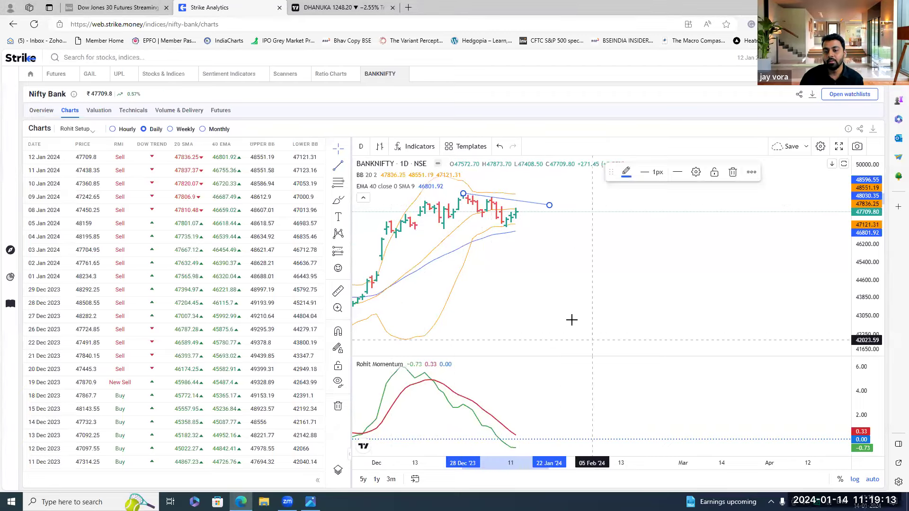
scroll(526, 287, "down", 2)
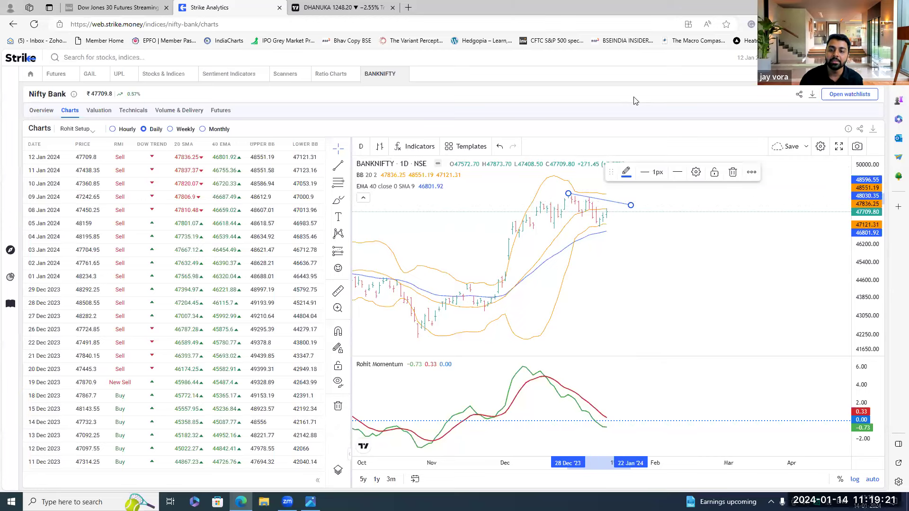
- Sketch a short freehand mark near the latest candles, then zoom out and back in
left_click_drag(605, 209, 612, 201)
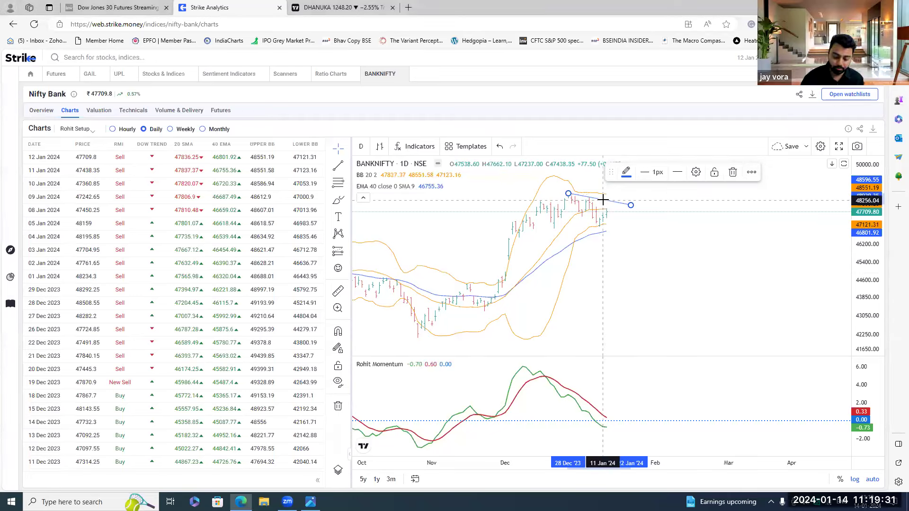
scroll(557, 278, "down", 5)
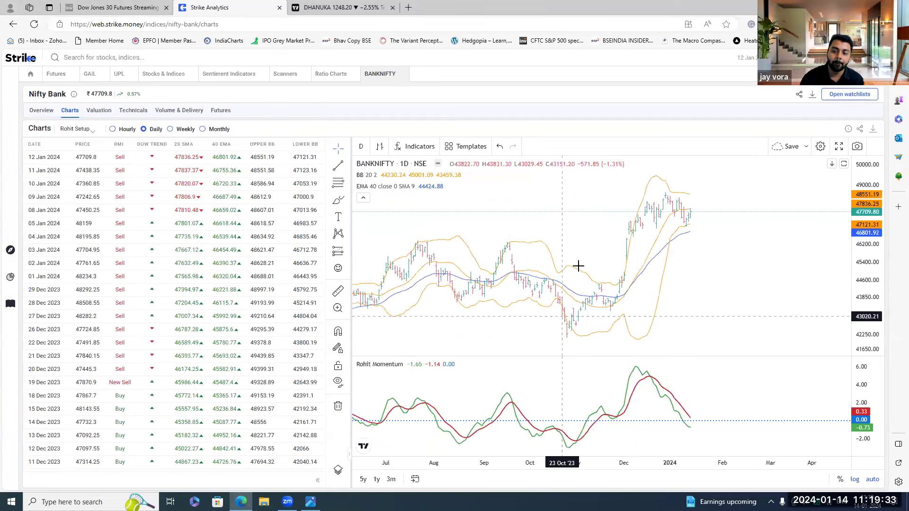
scroll(639, 298, "up", 5)
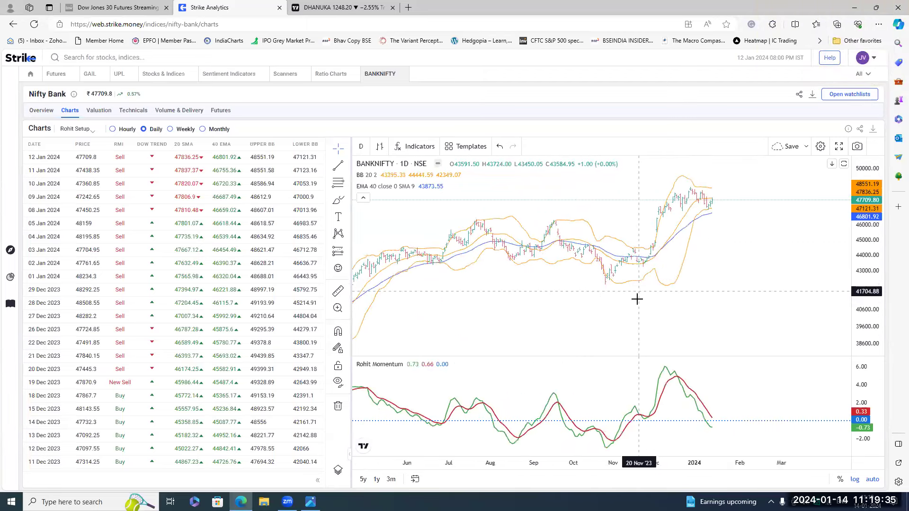
scroll(615, 303, "up", 2)
scroll(600, 264, "up", 2)
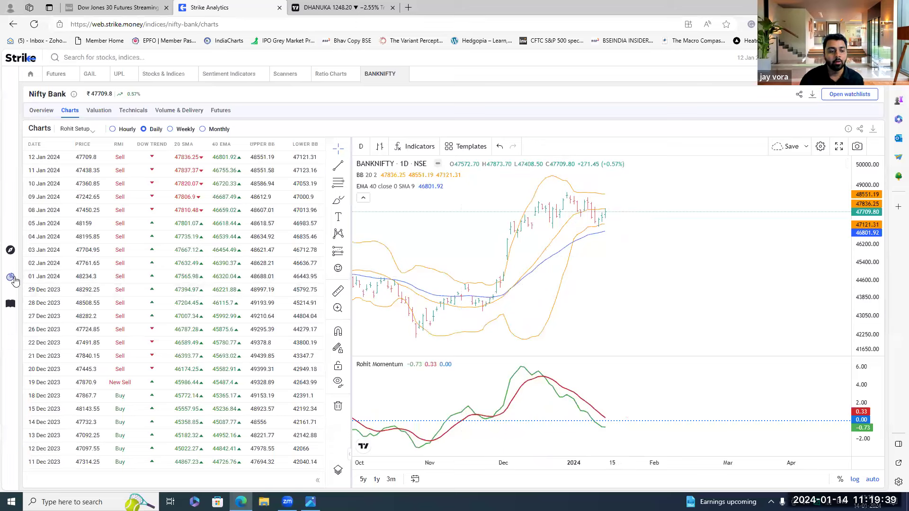
- Show the FII Net Index Futures Position chart on the Sentiment Indicators page
left_click(10, 277)
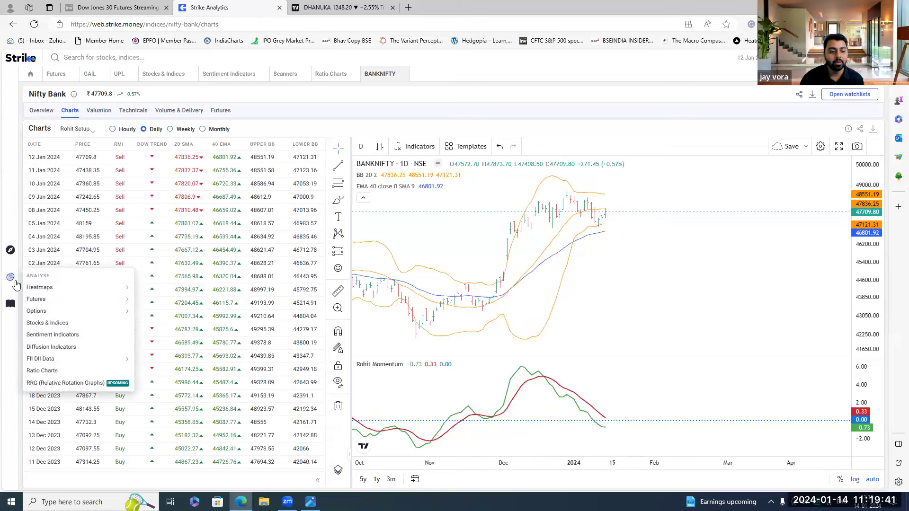
left_click(52, 334)
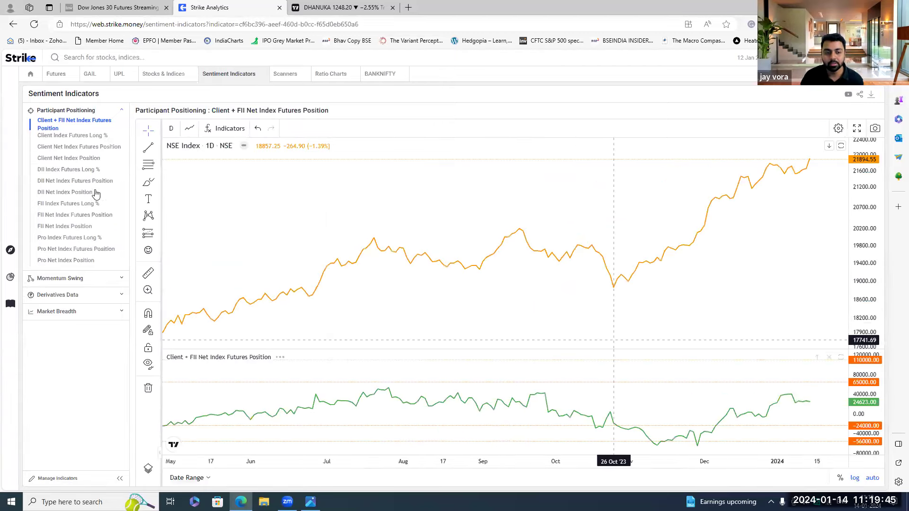
left_click(85, 218)
- Zoom the FII chart out back to 2021, then switch to the TradingView tab
scroll(656, 396, "up", 3)
left_click_drag(629, 406, 546, 406)
scroll(655, 371, "down", 2)
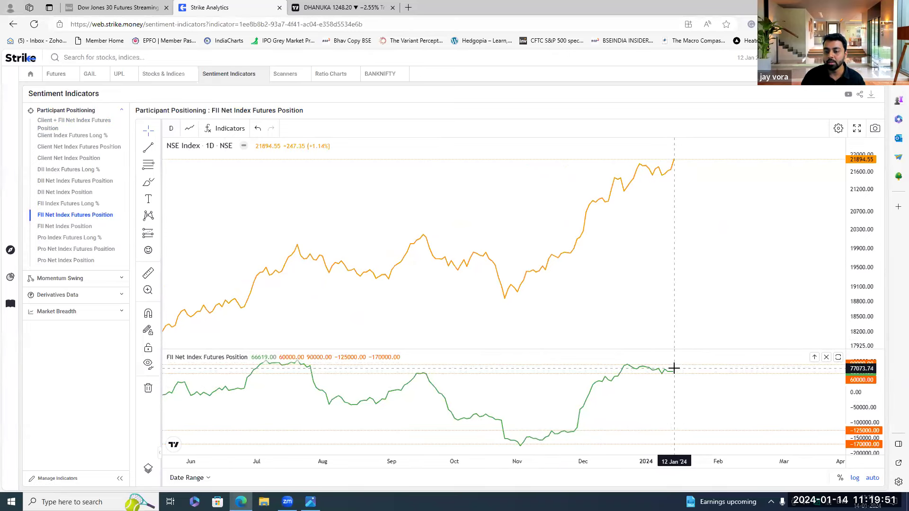
scroll(672, 385, "down", 4)
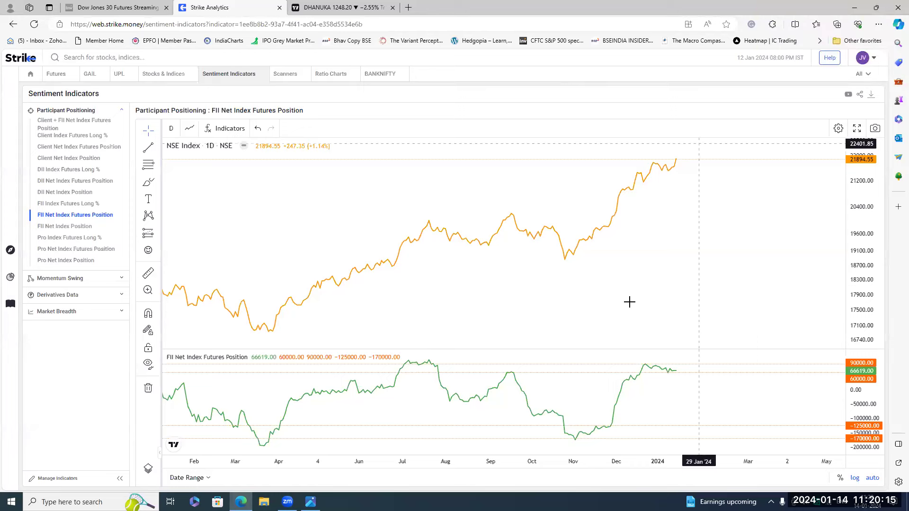
scroll(690, 392, "down", 3)
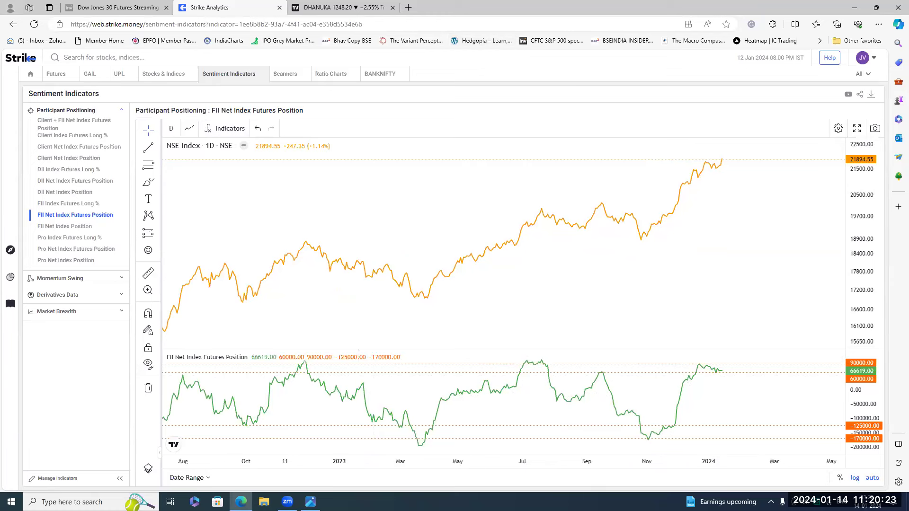
scroll(760, 144, "down", 3)
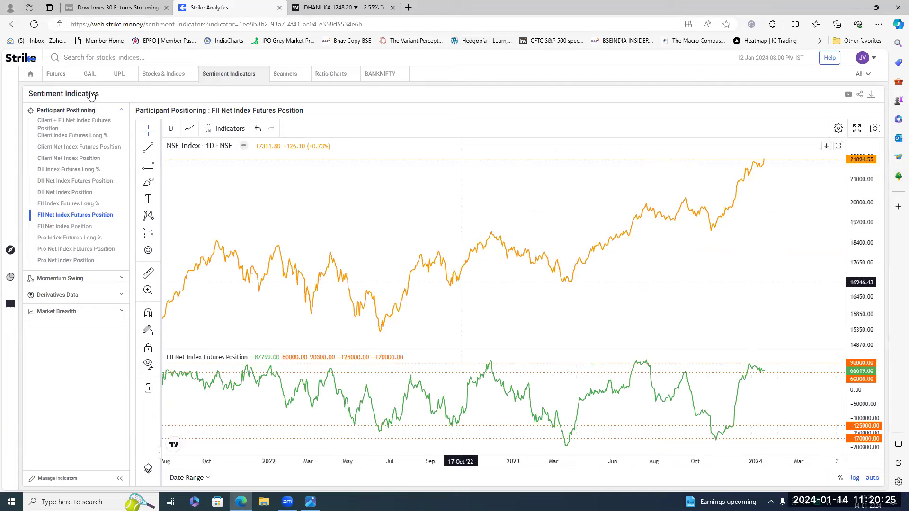
key("ctrl+Tab")
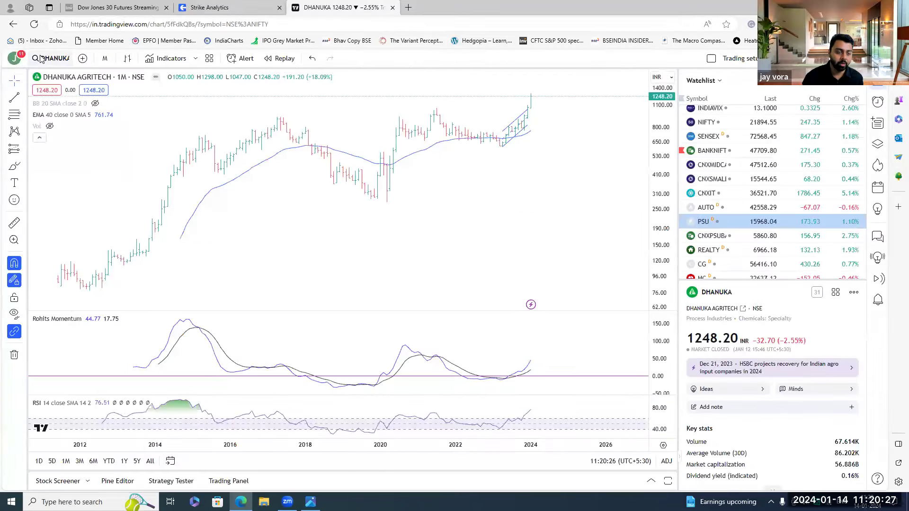
- Load the NIFTY 50 index chart in TradingView
left_click(42, 58)
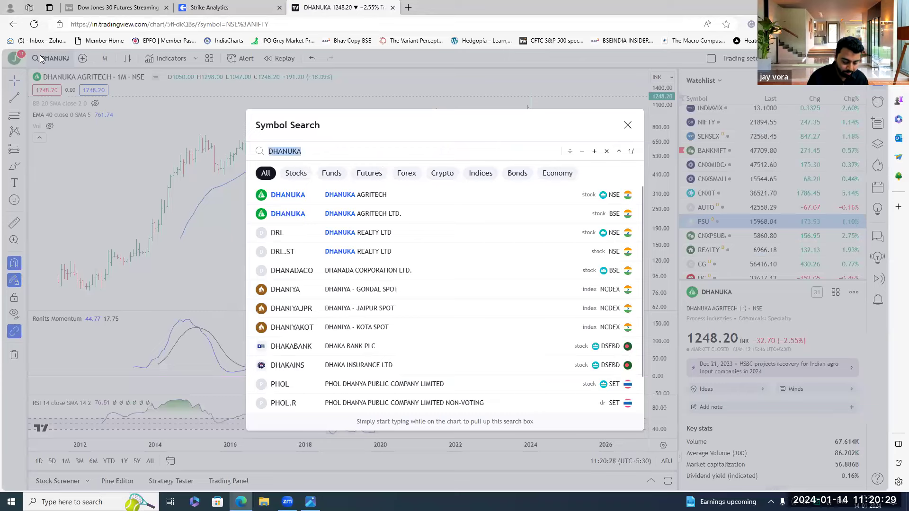
type("NIFTY")
key("Down")
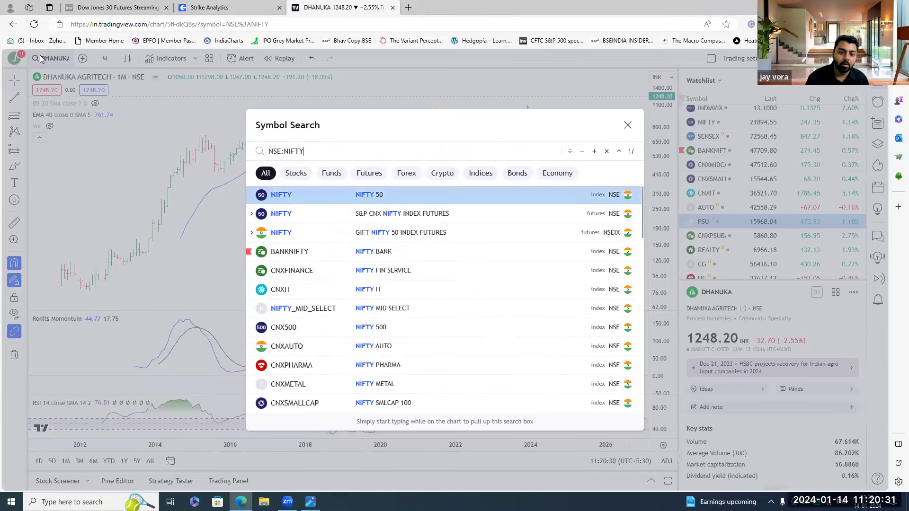
key("Return")
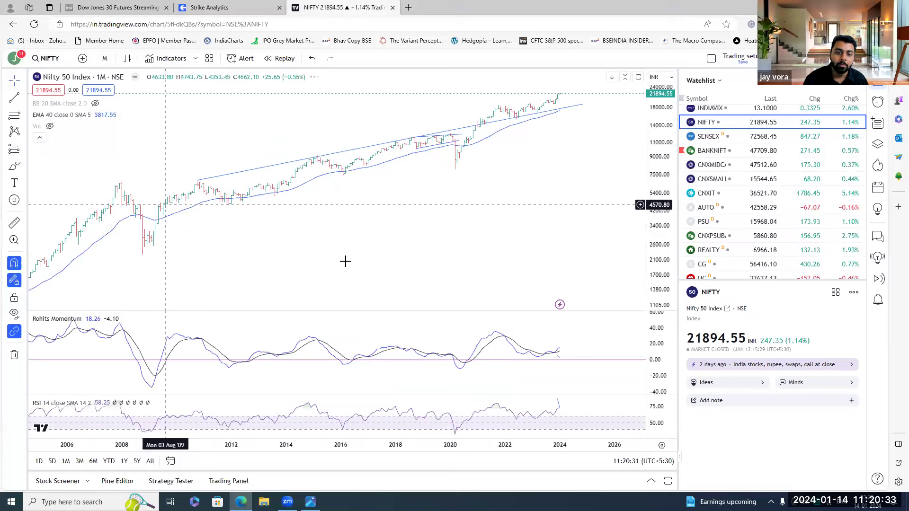
scroll(345, 261, "down", 5)
scroll(105, 67, "up", 5)
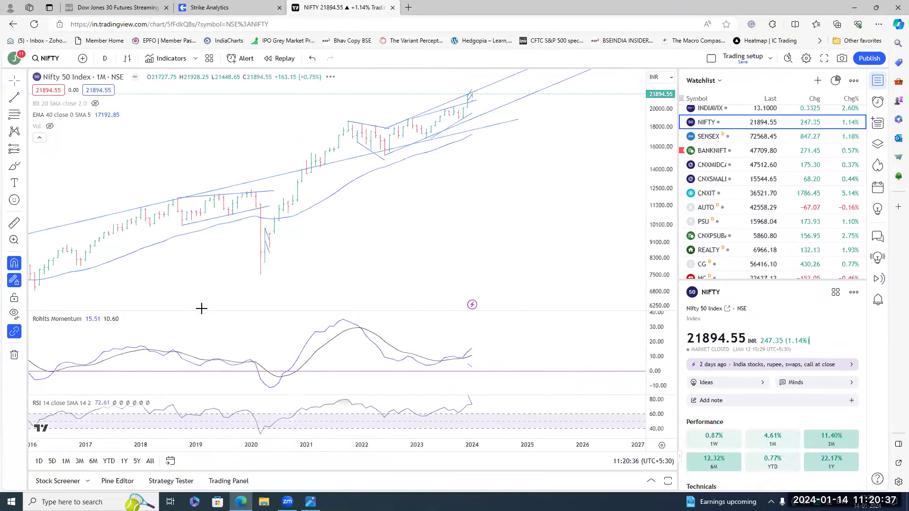
- Set the 1D timeframe and pan the Nifty chart back to the 2019–2020 candles
key("1")
key("d")
key("Return")
left_click_drag(303, 274, 578, 261)
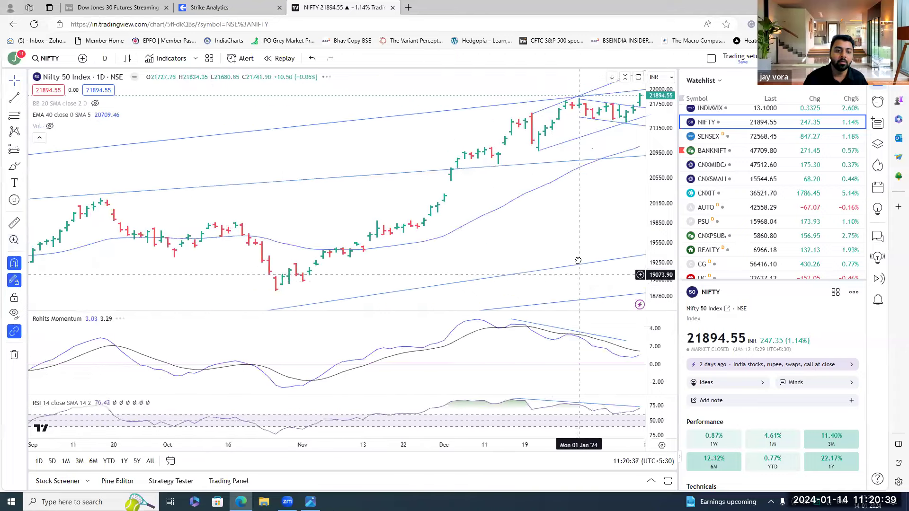
scroll(578, 261, "down", 2)
left_click_drag(181, 251, 331, 235)
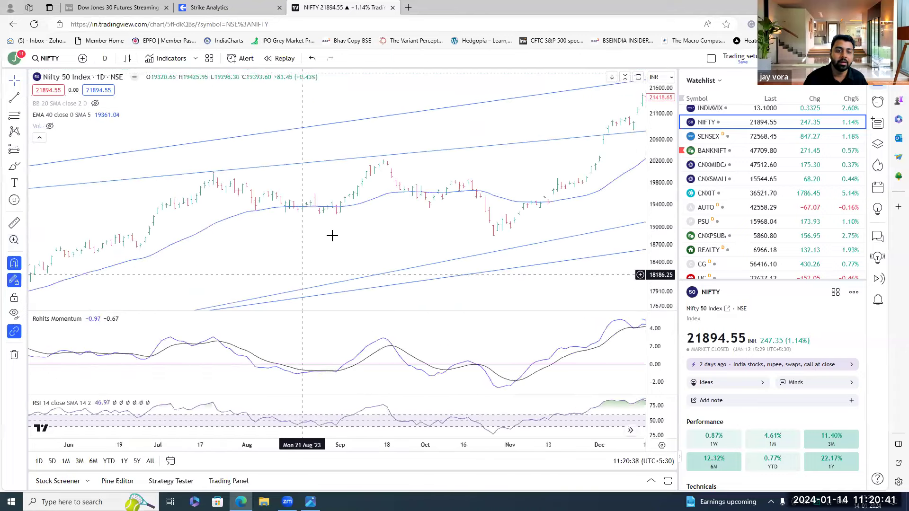
scroll(270, 254, "down", 2)
scroll(499, 246, "down", 2)
left_click_drag(234, 235, 327, 249)
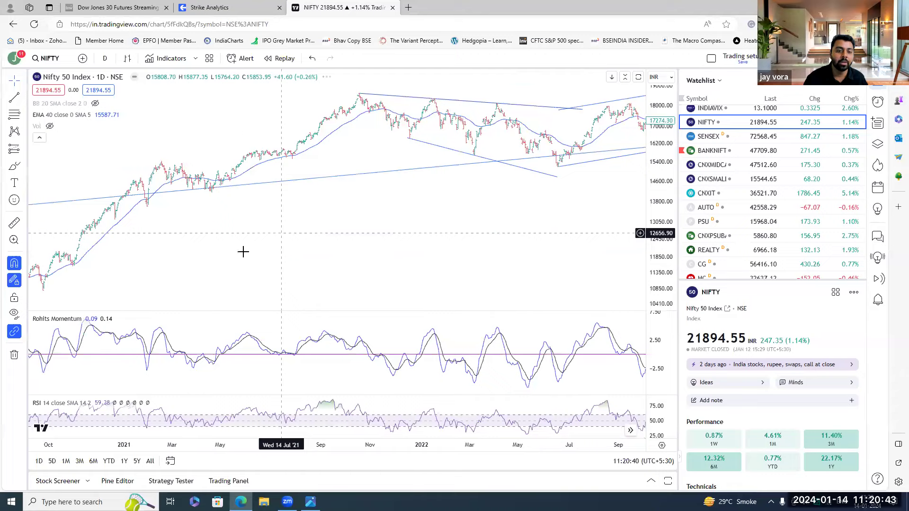
left_click_drag(175, 248, 349, 327)
scroll(296, 191, "down", 2)
scroll(324, 98, "up", 2)
scroll(326, 97, "up", 3)
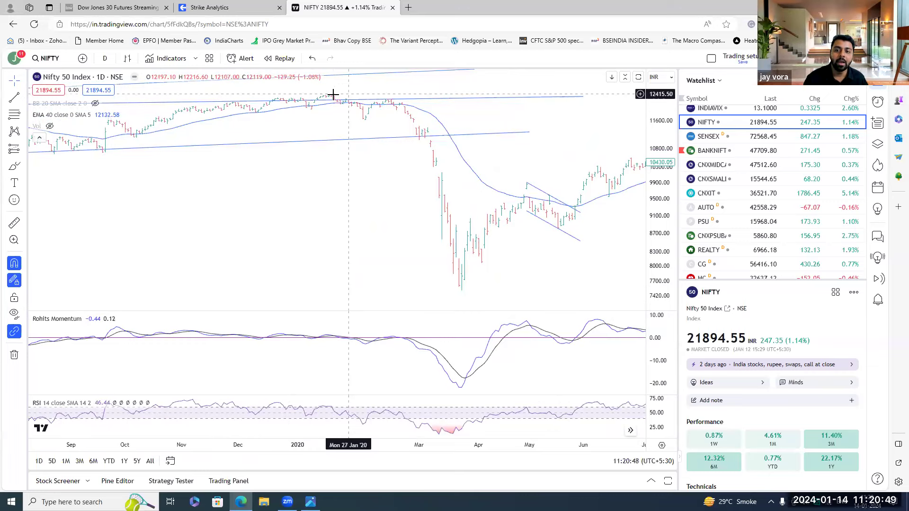
- Circle the late-2019 price top in red, remove the circle, and start a new symbol search
left_click_drag(307, 94, 308, 99)
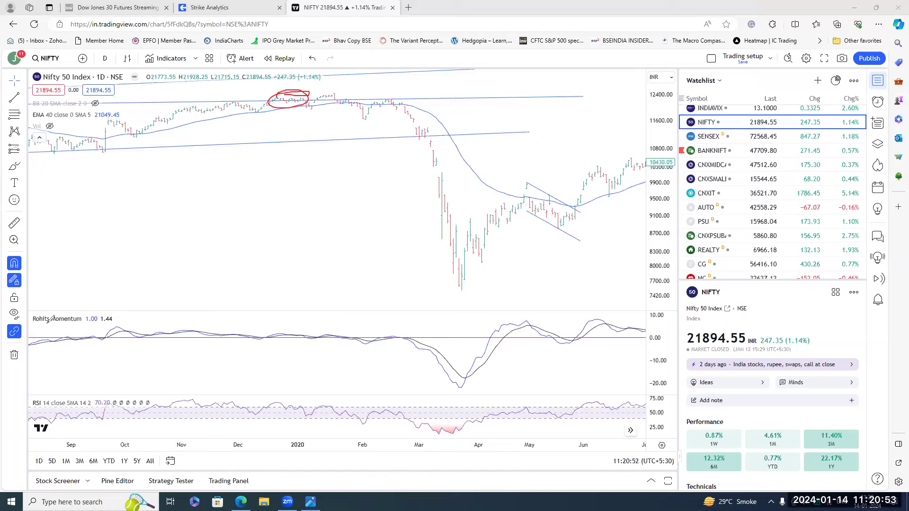
key("e")
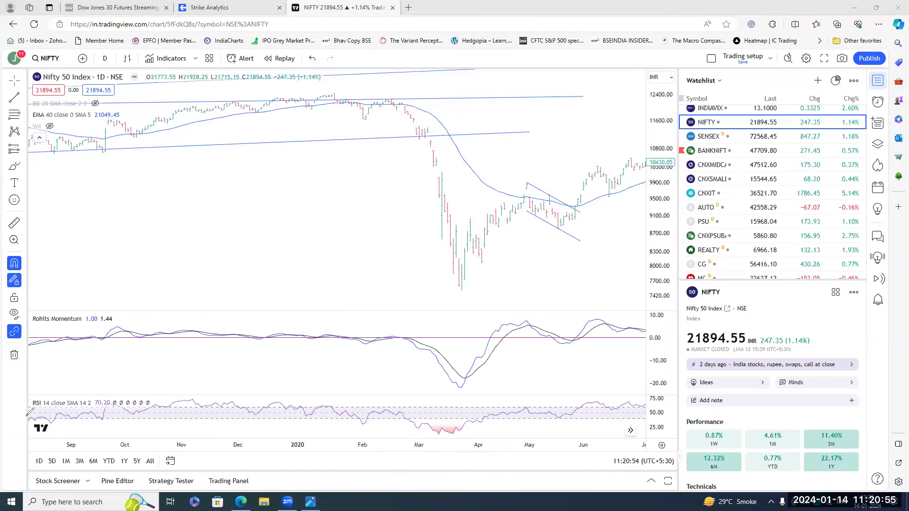
left_click(50, 59)
- Load the 'BANK NIFTY' index chart
type("BANK NIFT")
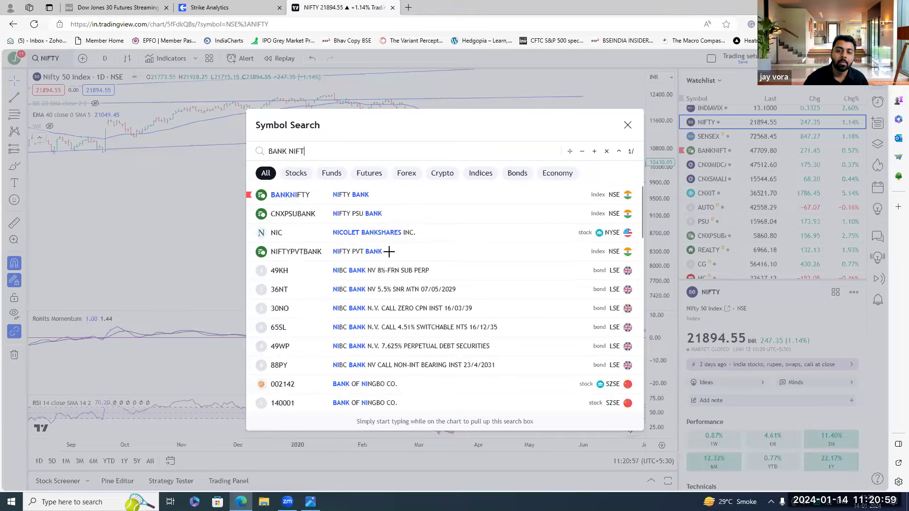
type("Y")
key("Return")
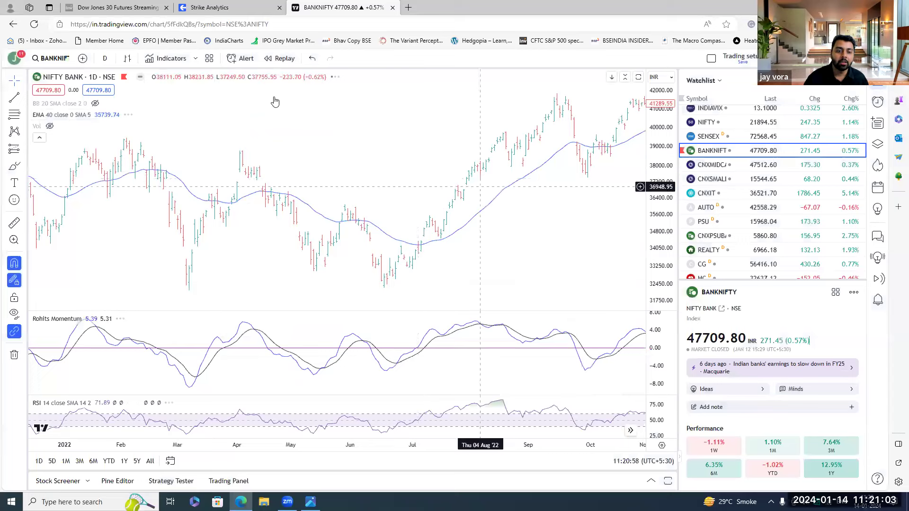
scroll(274, 102, "down", 6)
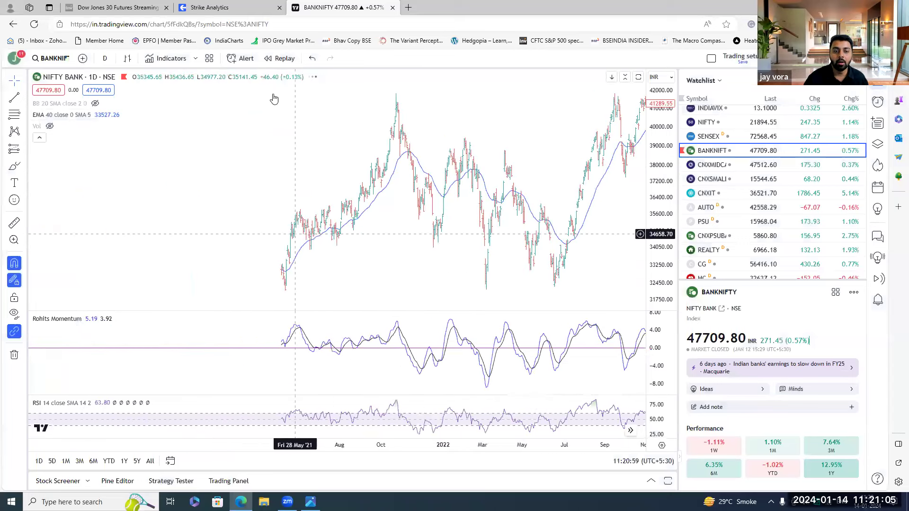
scroll(274, 98, "up", 3)
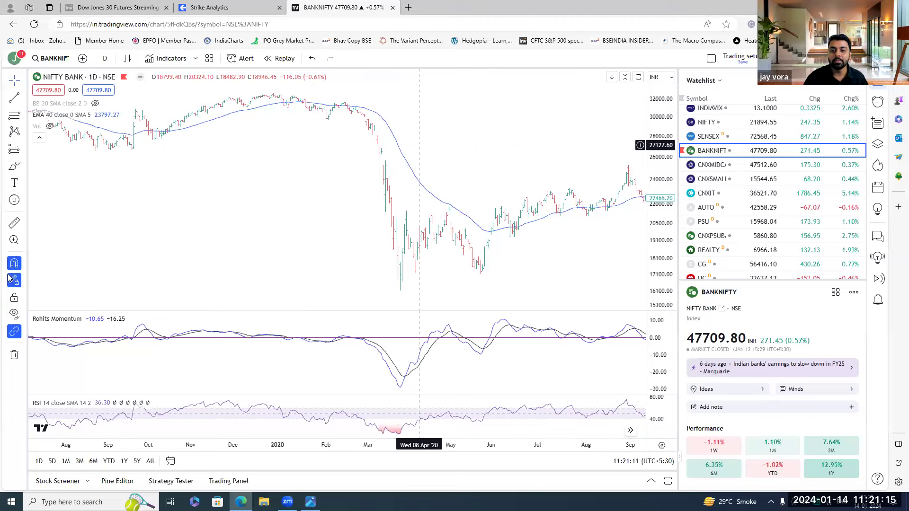
- Flip the chart to NIFTY and back to BANKNIFTY, undoing and redoing the last change
key("Up")
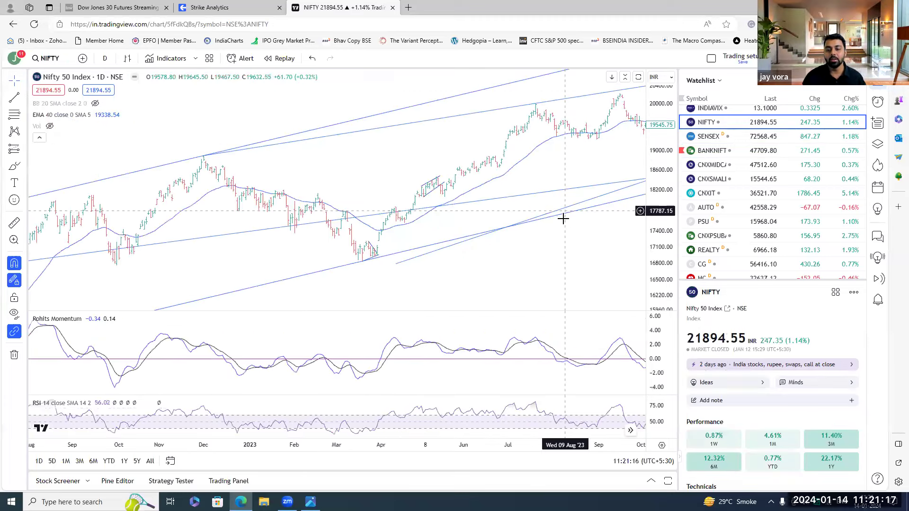
key("ctrl+z")
key("ctrl+y")
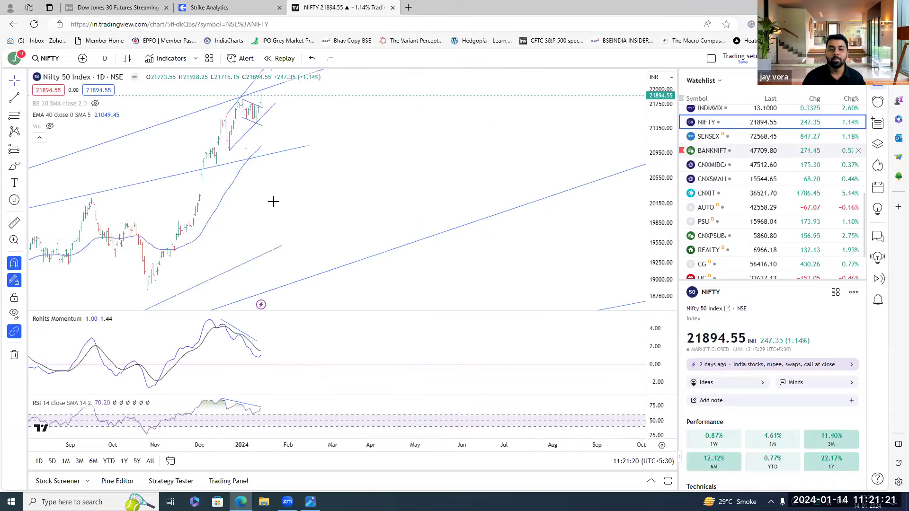
key("Down")
key("Down")
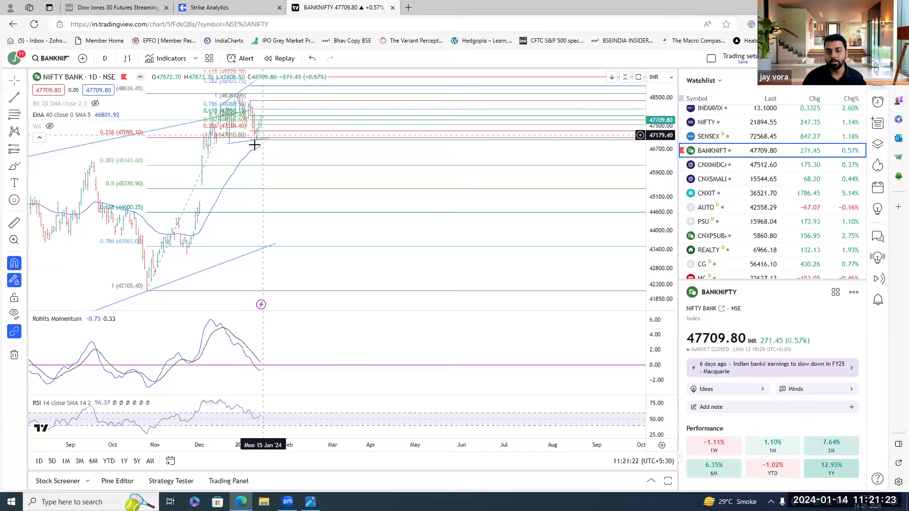
- Delete the small Fib retracement drawing and bring earlier months into view
left_click(292, 121)
key("Delete")
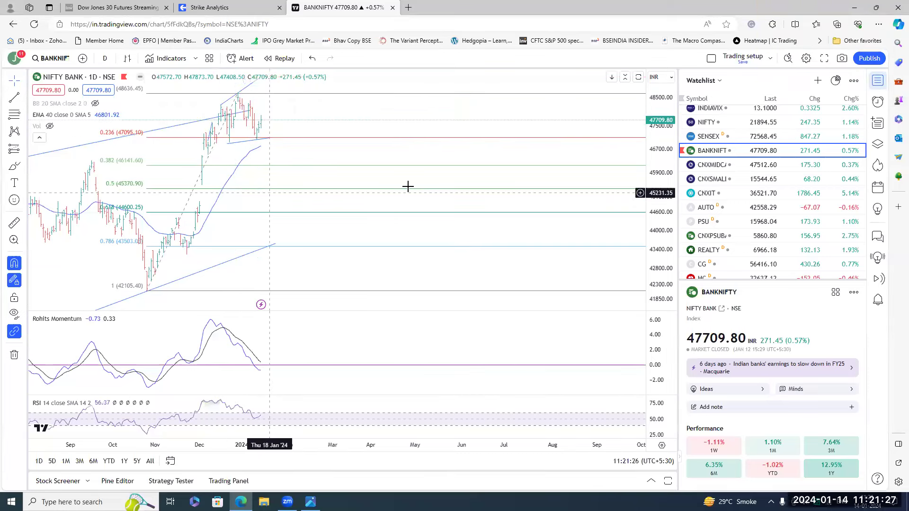
left_click_drag(455, 172, 484, 161)
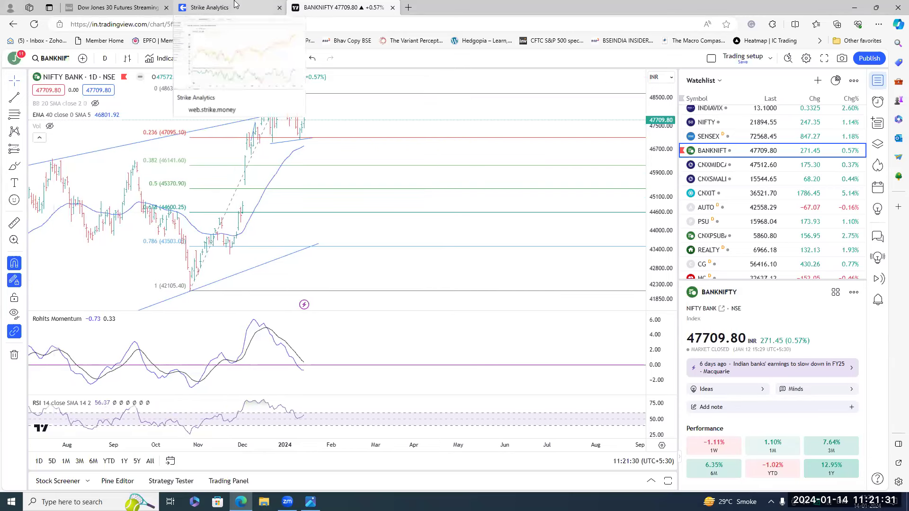
- Switch to Strike Analytics, back to TradingView, and return to Strike Analytics
left_click(236, 4)
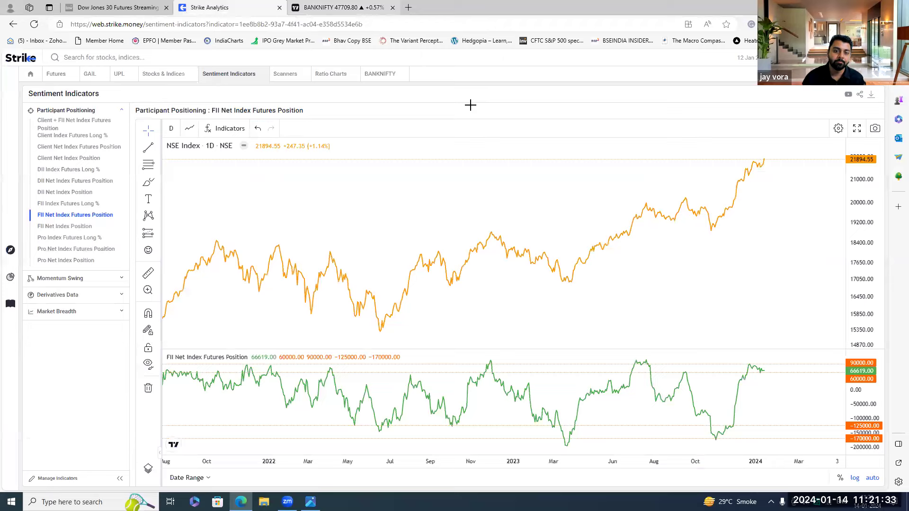
key("ctrl+Tab")
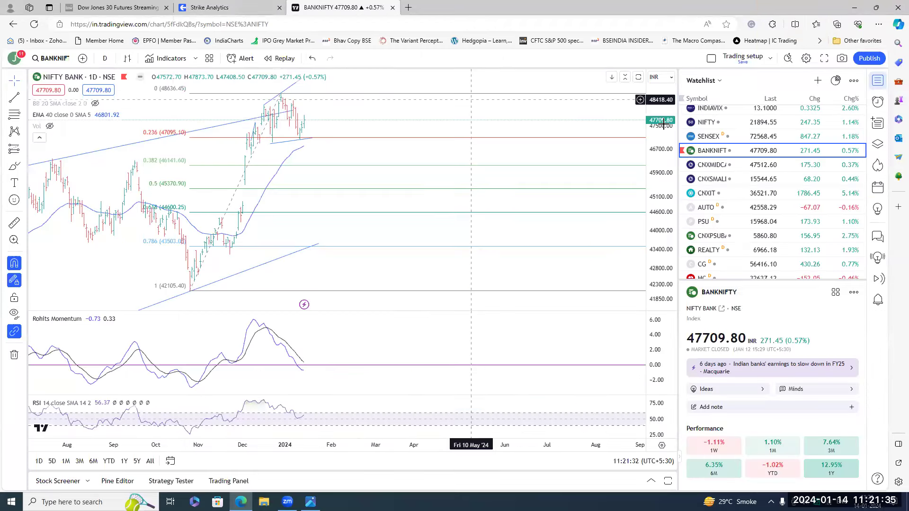
key("ctrl+shift+Tab")
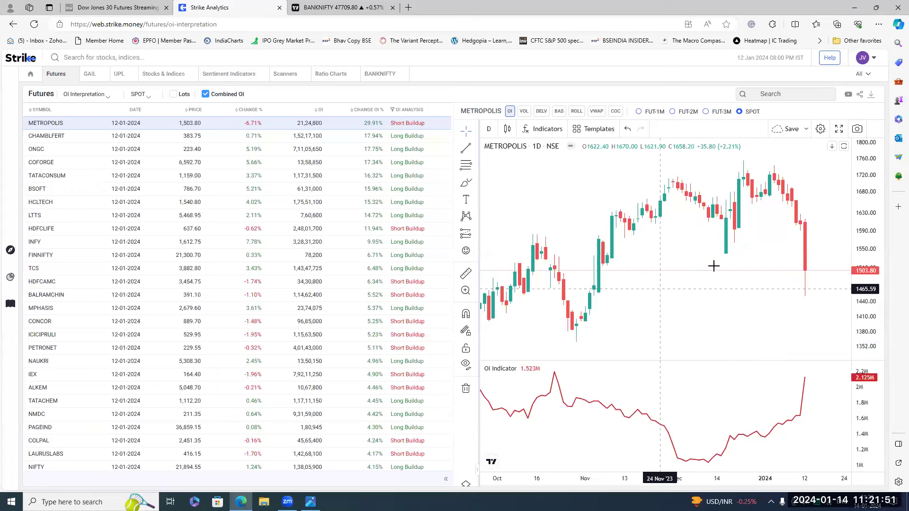
- Zoom the METROPOLIS daily price and OI chart out to span 2021 to 2024
scroll(736, 355, "down", 2)
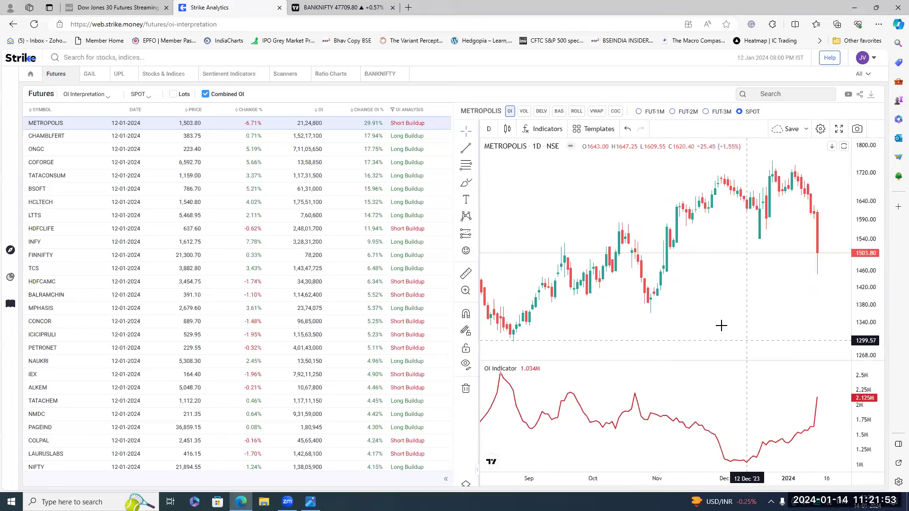
scroll(720, 326, "down", 3)
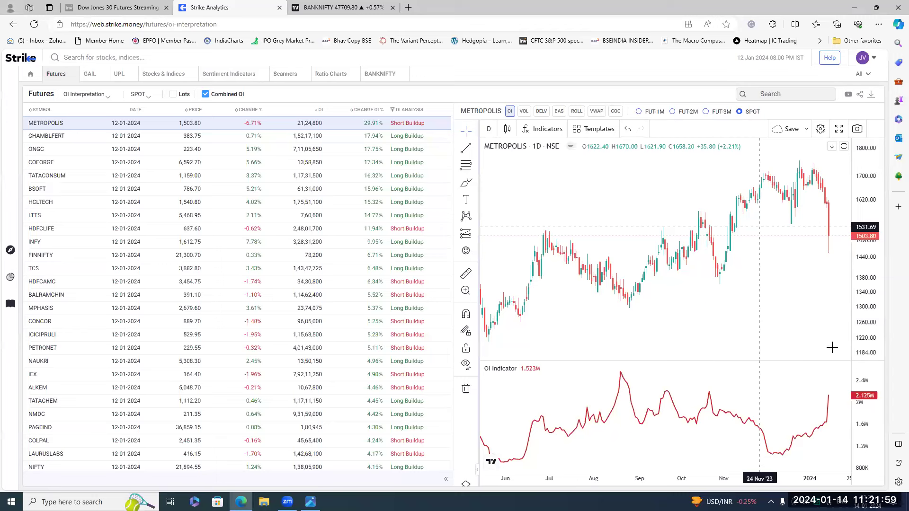
scroll(832, 348, "up", 2)
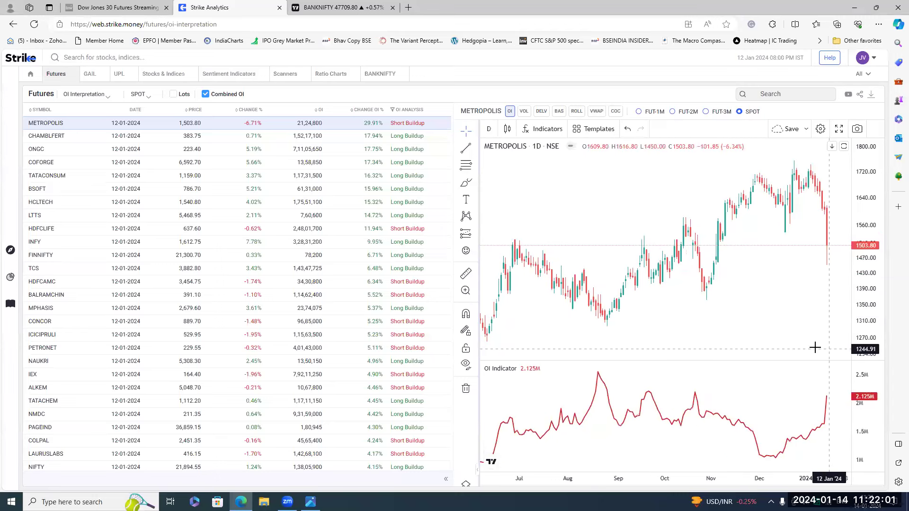
scroll(812, 346, "up", 2)
scroll(802, 344, "up", 2)
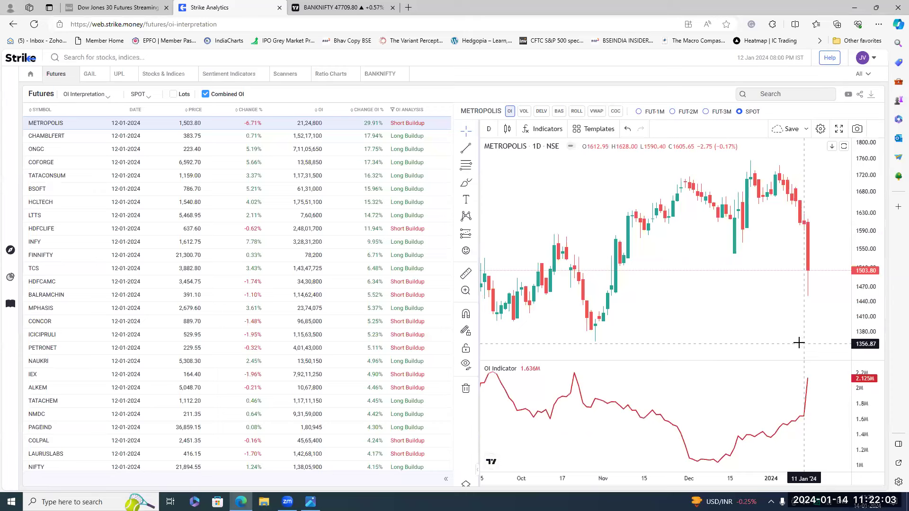
scroll(799, 343, "up", 2)
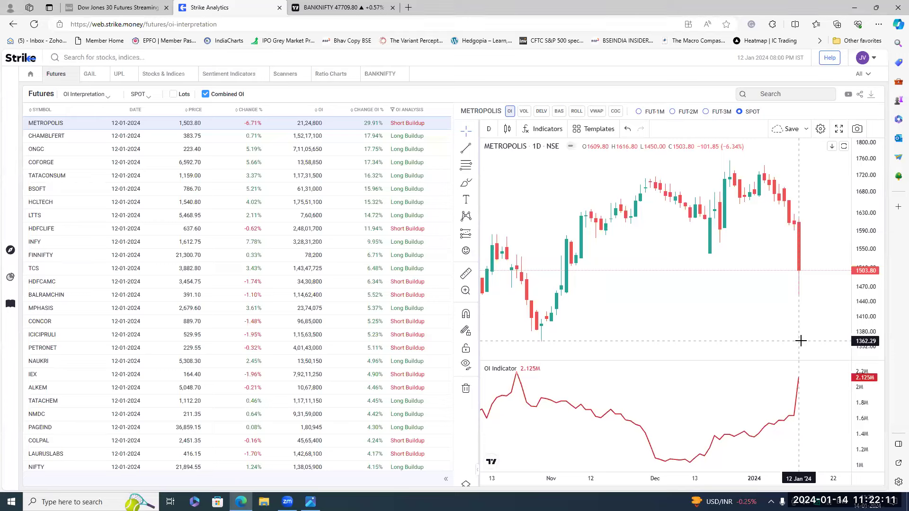
scroll(811, 338, "down", 1)
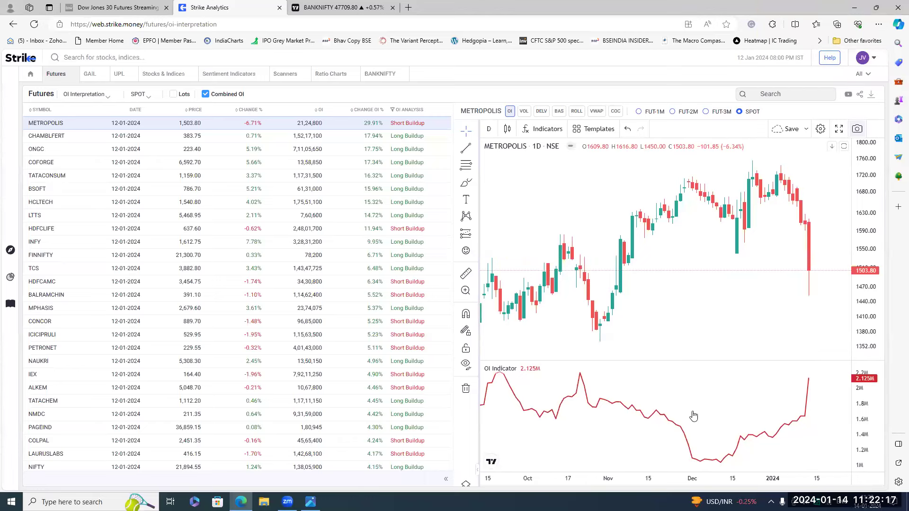
scroll(692, 416, "down", 2)
scroll(720, 385, "down", 2)
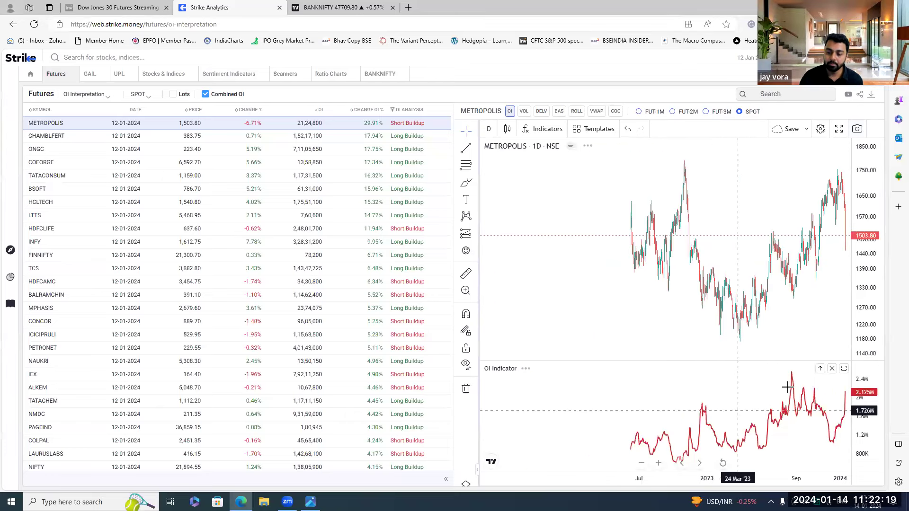
scroll(787, 388, "down", 2)
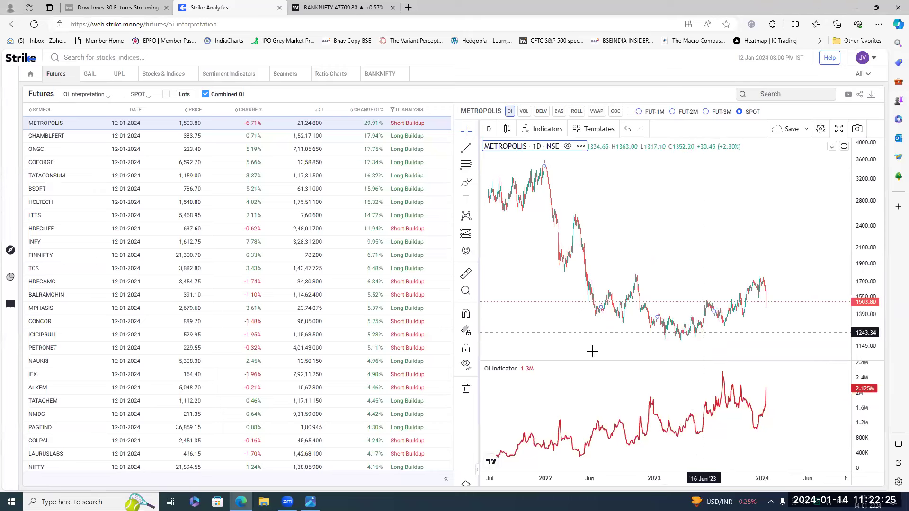
scroll(747, 303, "down", 1)
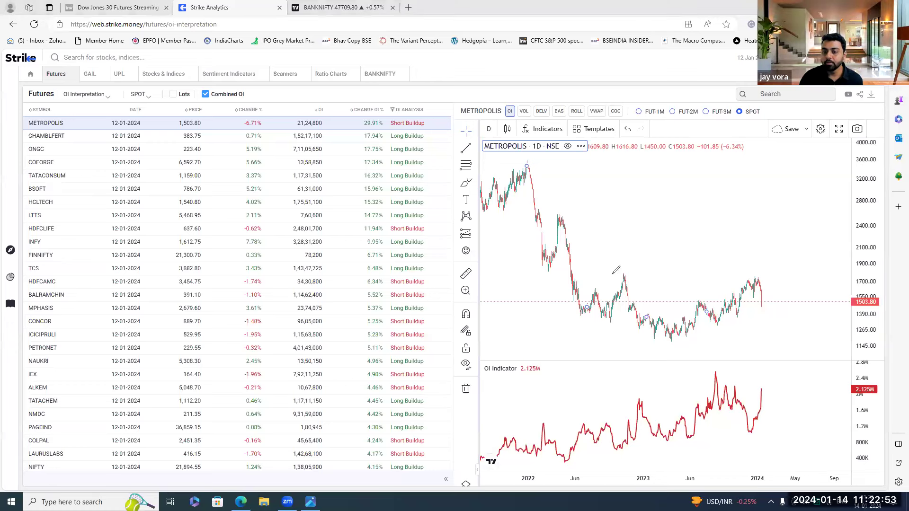
mouse_move(612, 274)
left_mouse_down()
mouse_move(790, 275)
mouse_move(606, 275)
left_mouse_up()
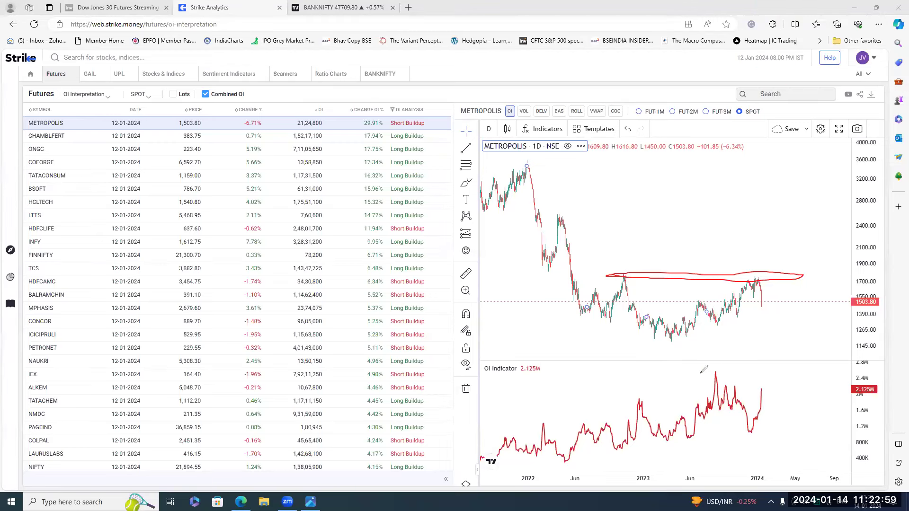
left_click_drag(700, 373, 767, 369)
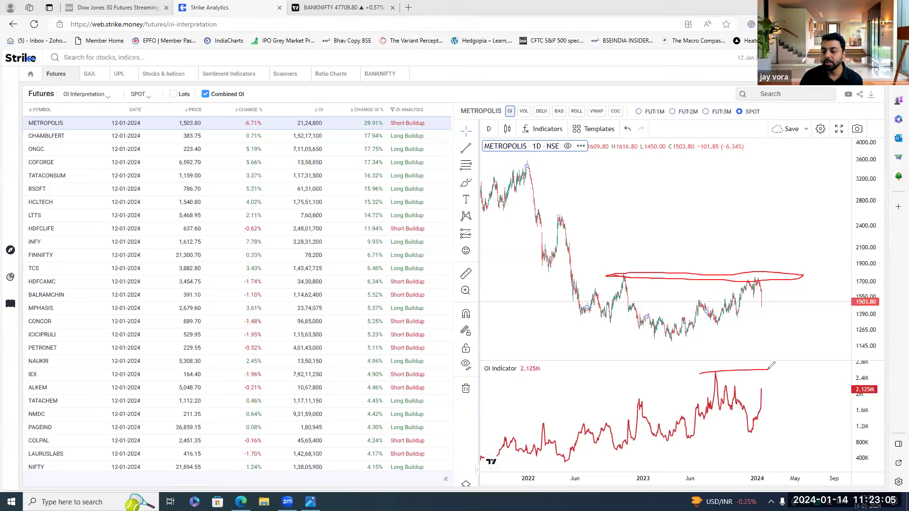
left_click_drag(775, 367, 768, 381)
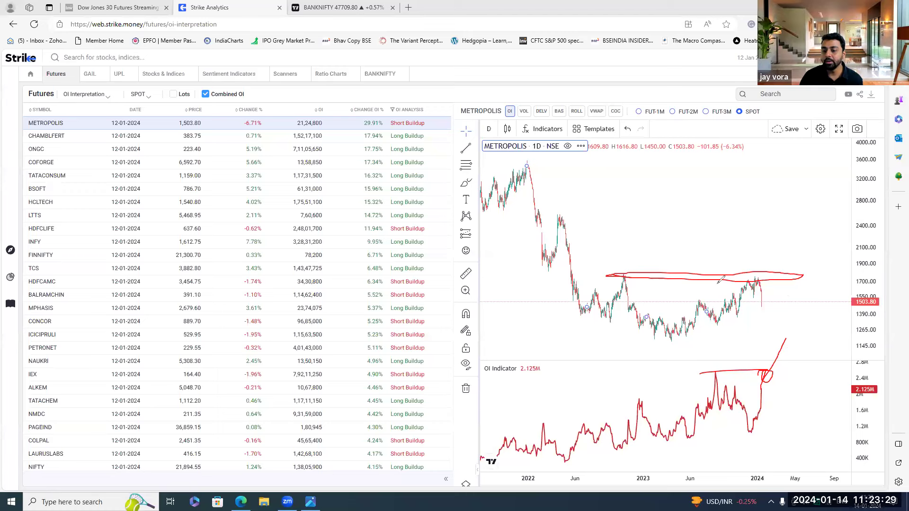
left_click_drag(747, 273, 773, 274)
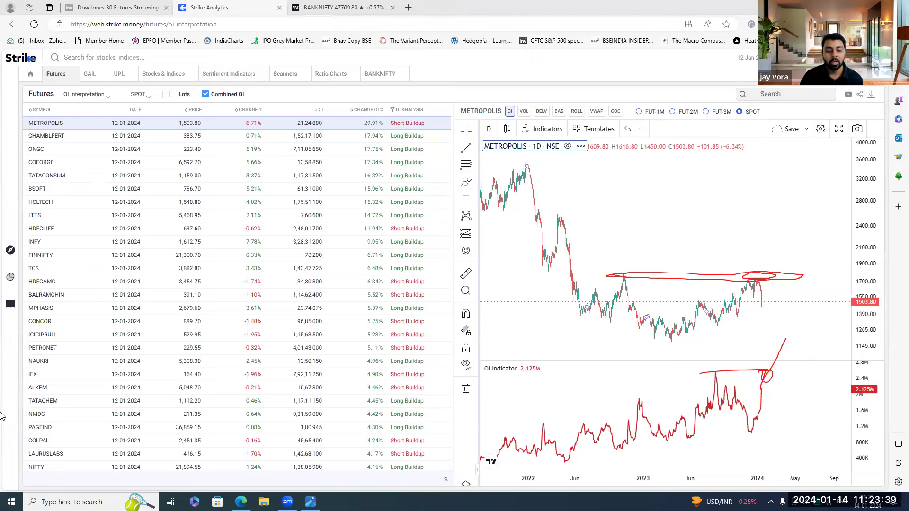
key("e")
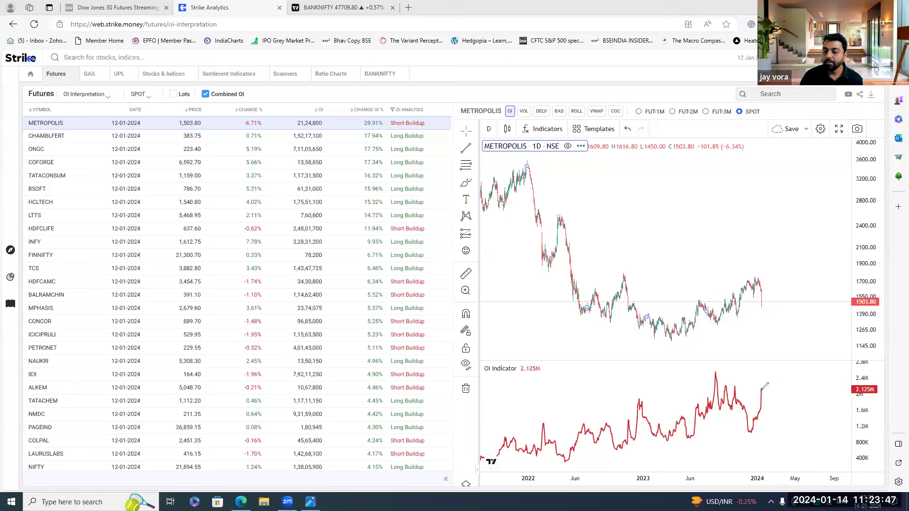
left_click_drag(760, 389, 773, 434)
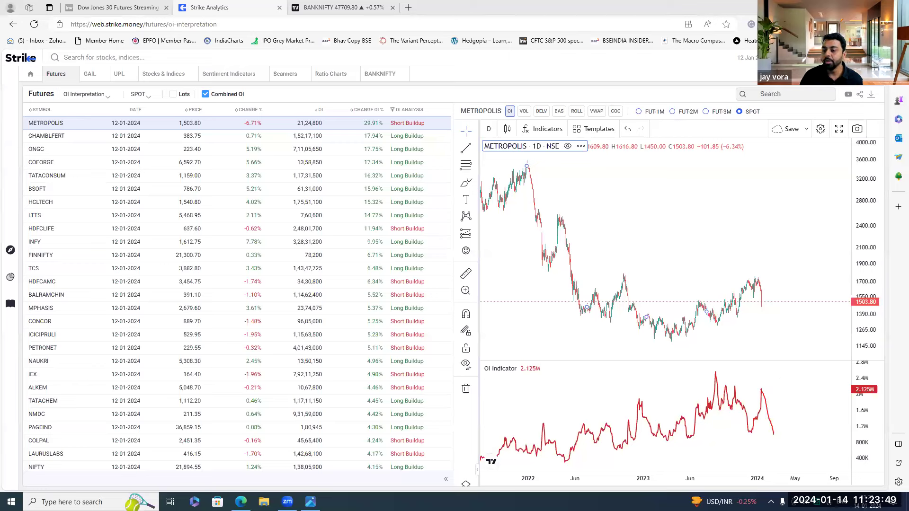
mouse_move(752, 282)
left_mouse_down()
mouse_move(762, 276)
mouse_move(763, 320)
mouse_move(757, 276)
left_mouse_up()
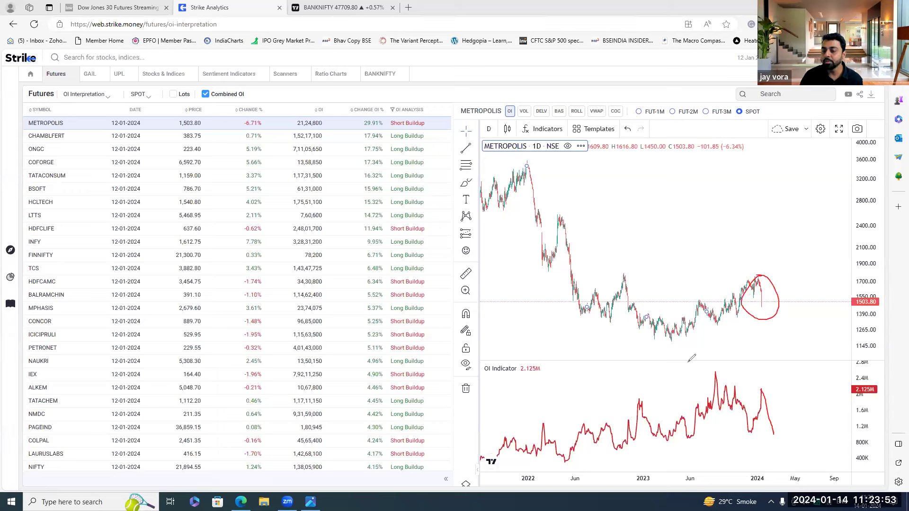
left_click_drag(760, 435, 821, 440)
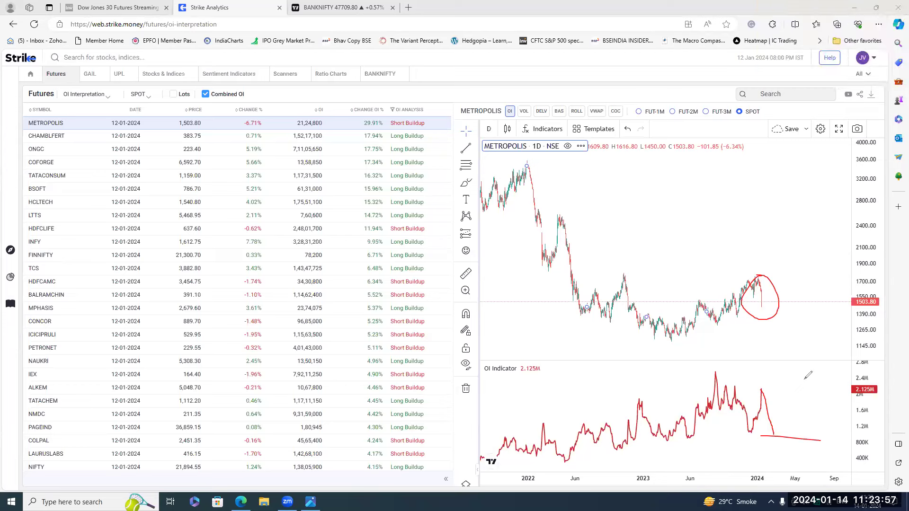
mouse_move(761, 305)
left_mouse_down()
mouse_move(769, 326)
mouse_move(785, 306)
left_mouse_up()
left_click_drag(775, 435, 791, 410)
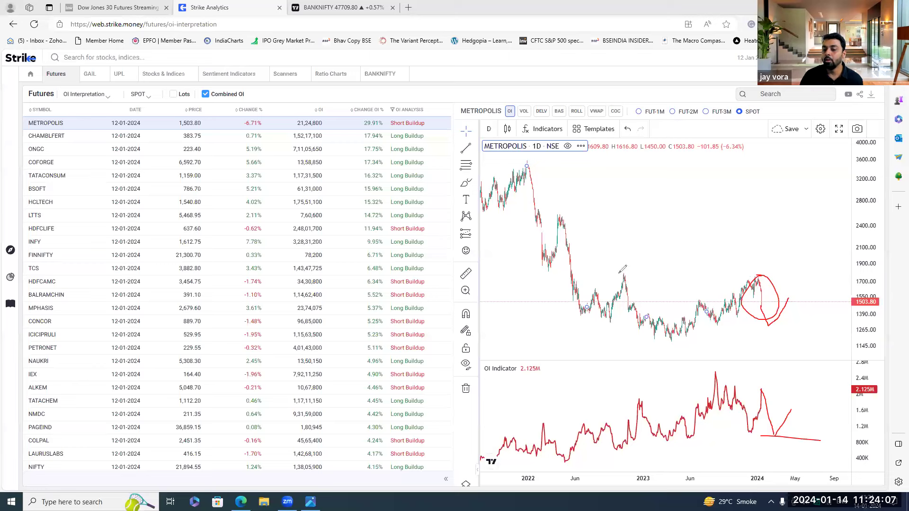
left_click_drag(609, 273, 784, 273)
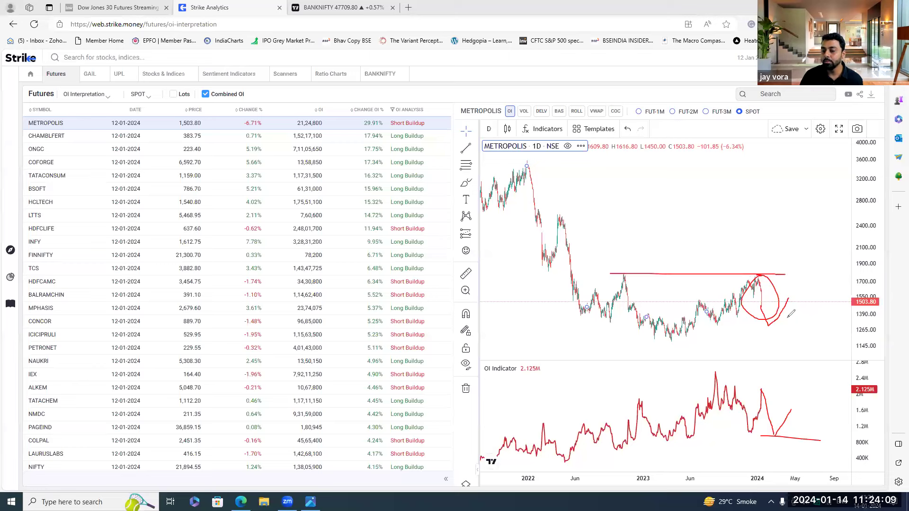
mouse_move(773, 306)
left_mouse_down()
mouse_move(787, 328)
mouse_move(771, 305)
left_mouse_up()
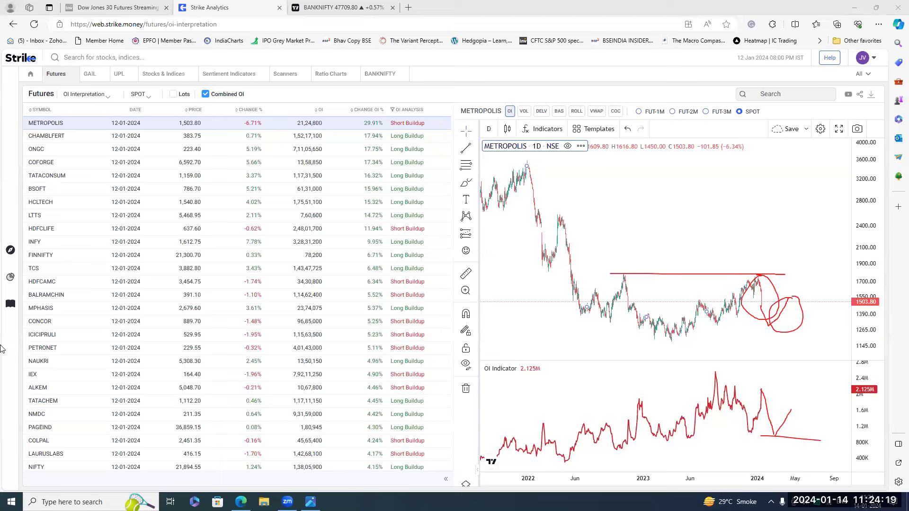
key("e")
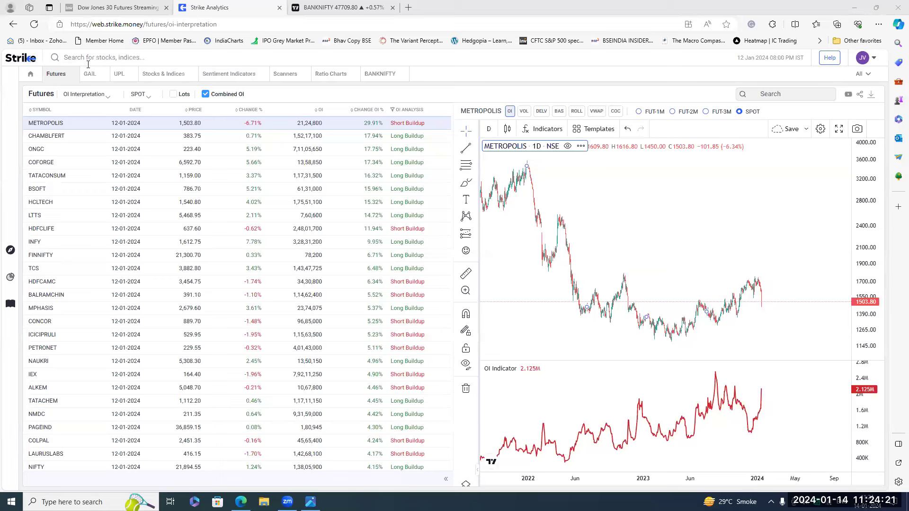
left_click(77, 58)
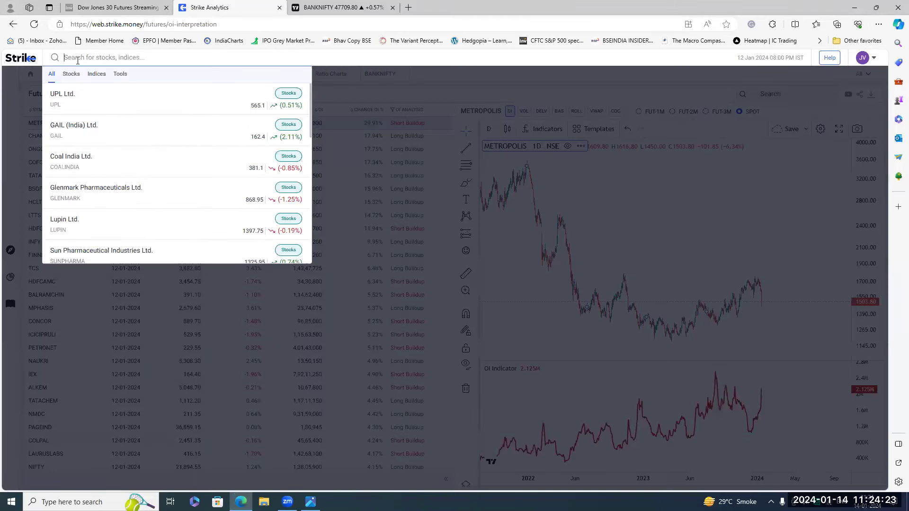
type("metro")
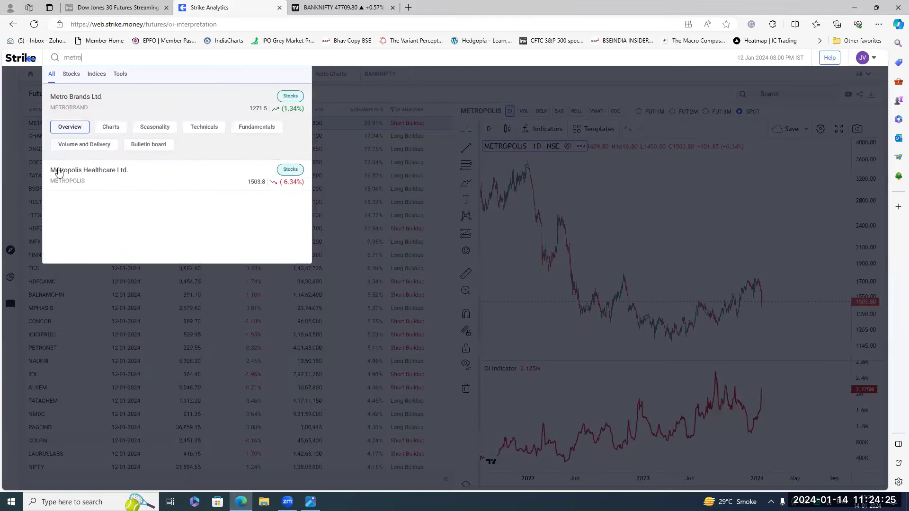
left_click(62, 156)
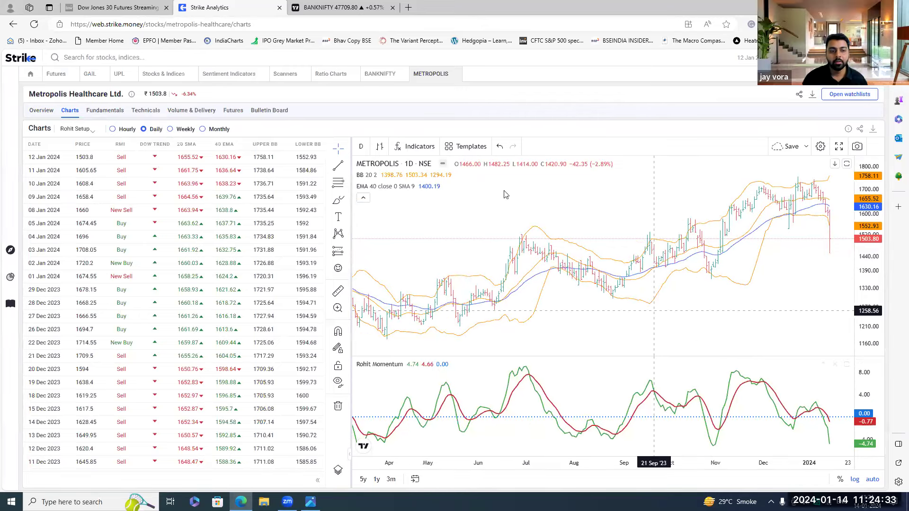
scroll(722, 250, "down", 5)
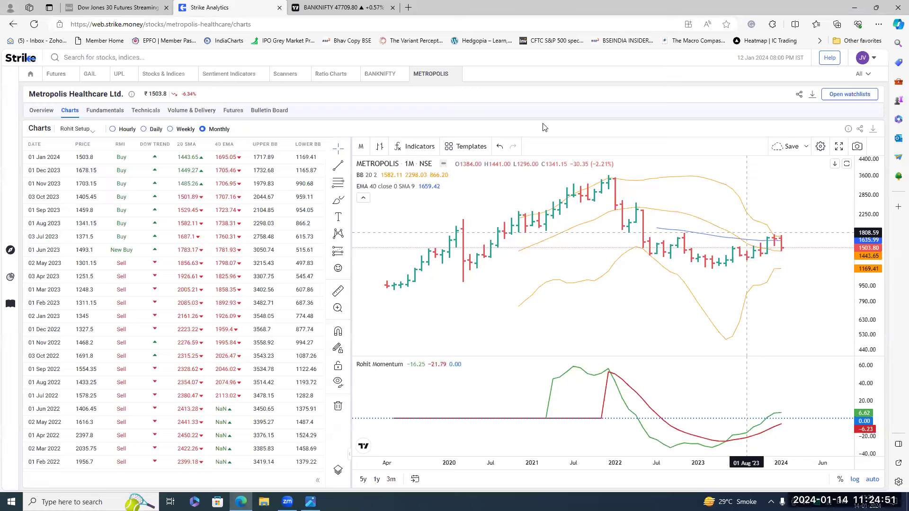
mouse_move(807, 225)
left_mouse_down()
mouse_move(667, 231)
mouse_move(803, 229)
left_mouse_up()
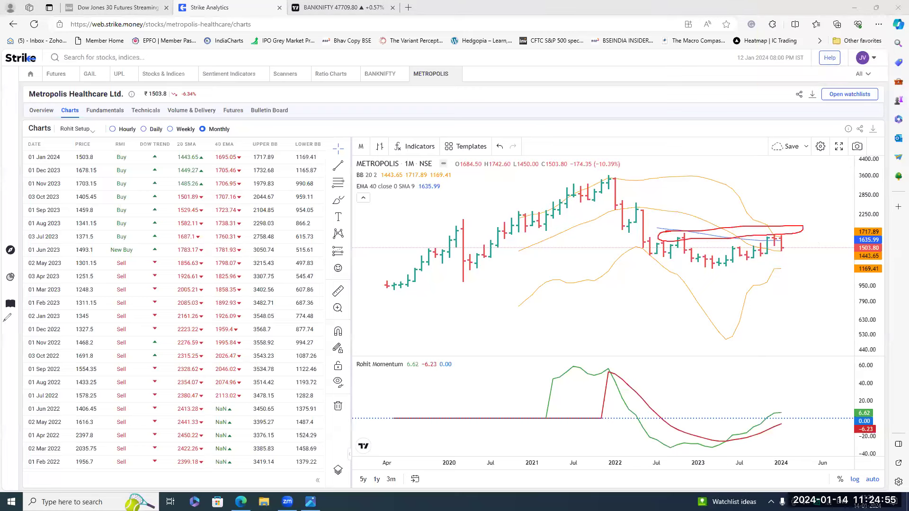
left_click_drag(670, 233, 718, 232)
key("e")
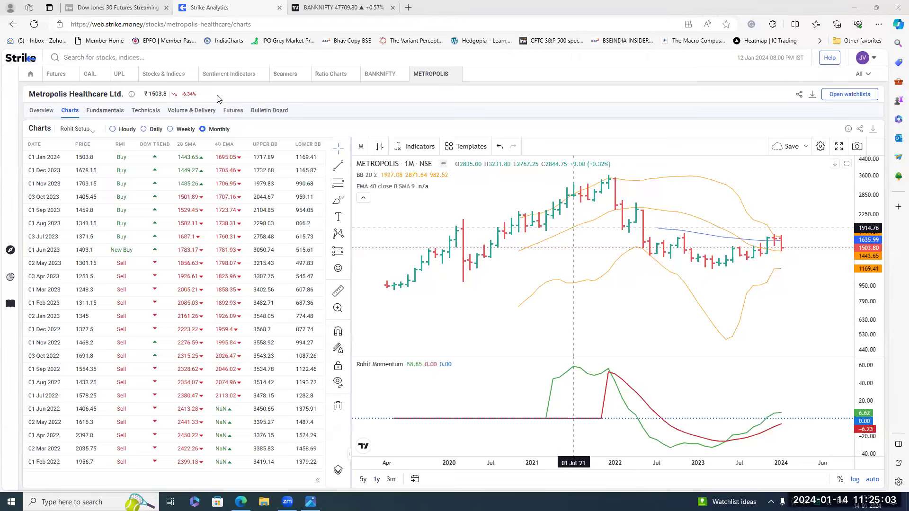
left_click(53, 76)
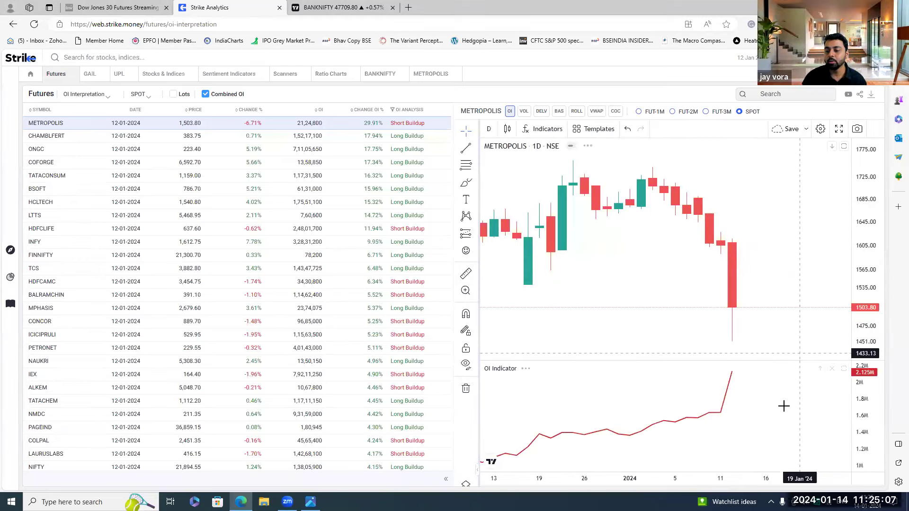
- Zoom the METROPOLIS chart out, circle its latest OI peak, and expand the futures views dropdown
scroll(800, 411, "down", 5)
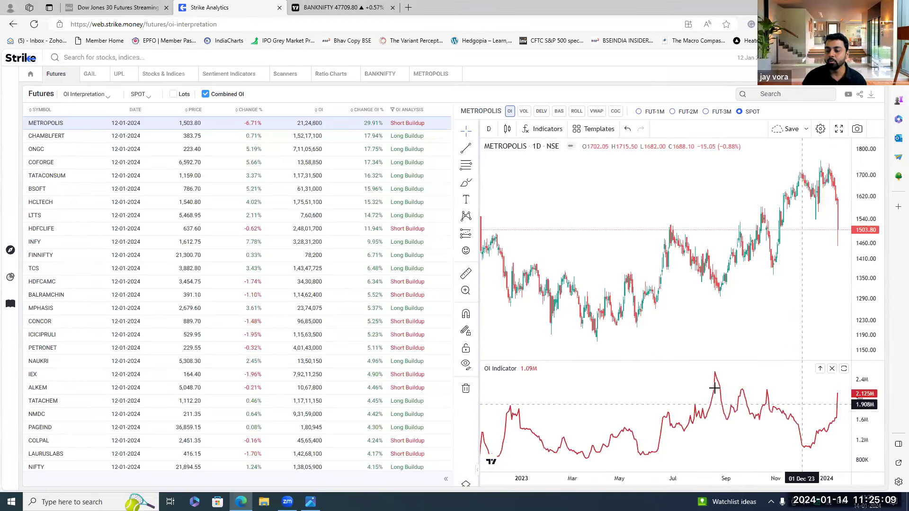
scroll(696, 299, "down", 3)
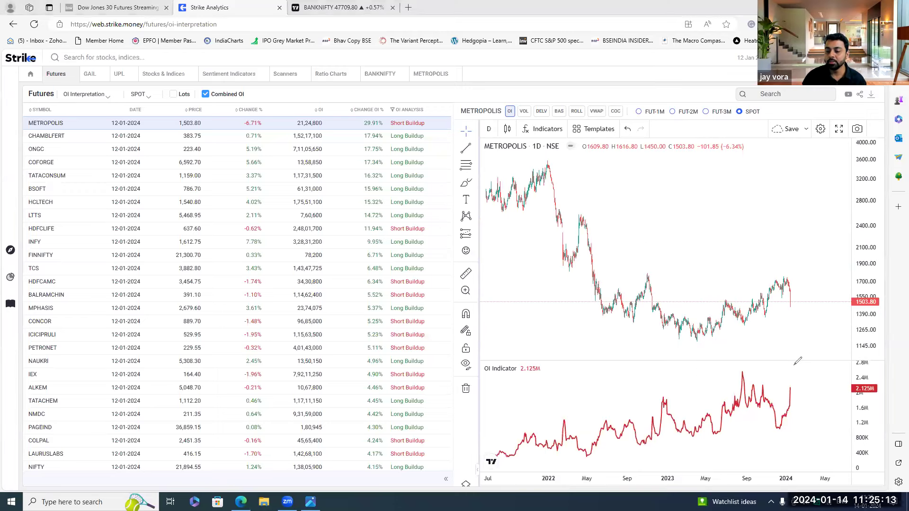
mouse_move(792, 364)
left_mouse_down()
mouse_move(803, 365)
mouse_move(790, 372)
left_mouse_up()
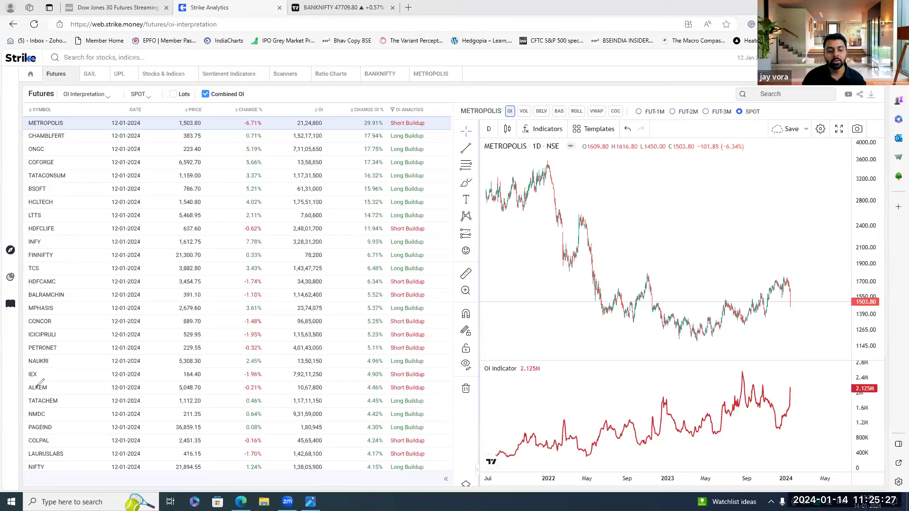
left_click(81, 94)
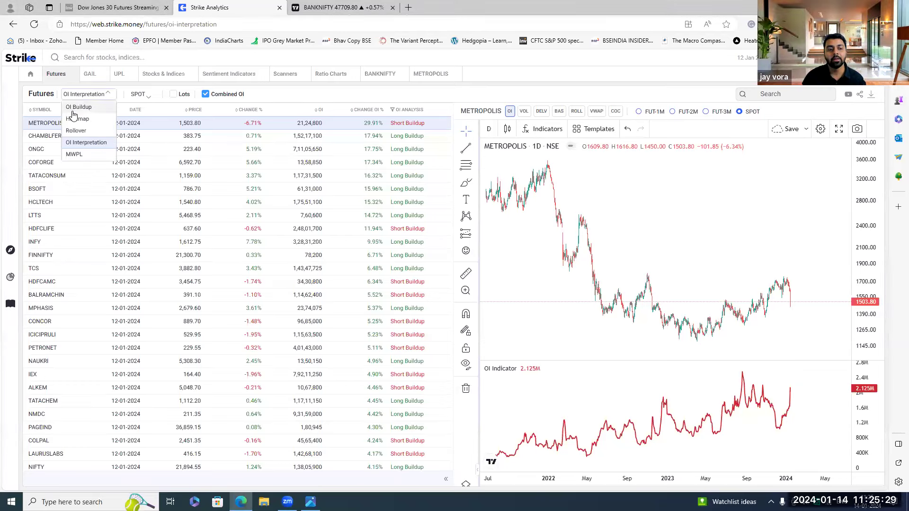
- Switch to Futures Rollover, reload the page, and select the Early Positioning view
left_click(92, 134)
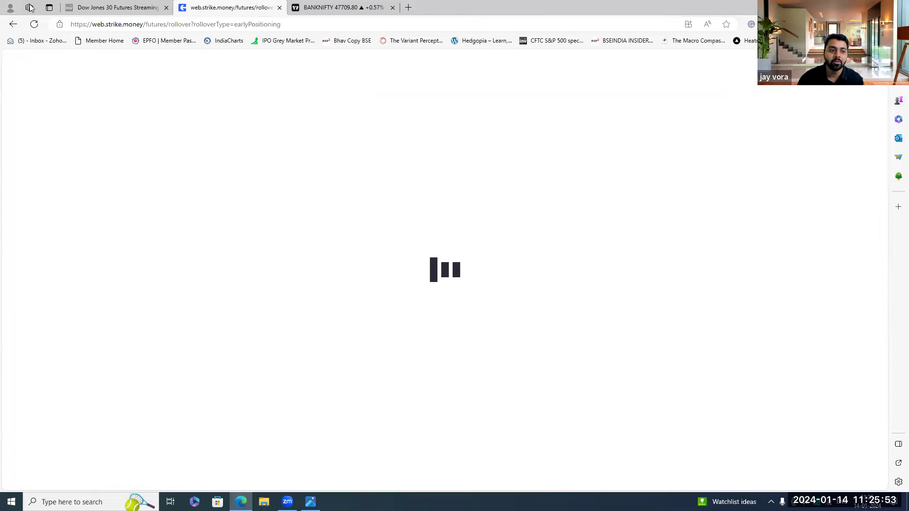
left_click(13, 24)
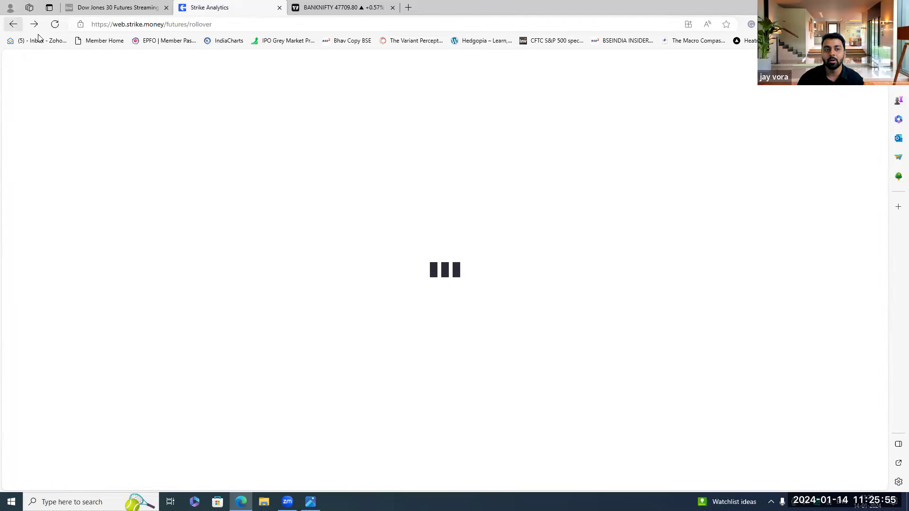
left_click(303, 27)
key("Return")
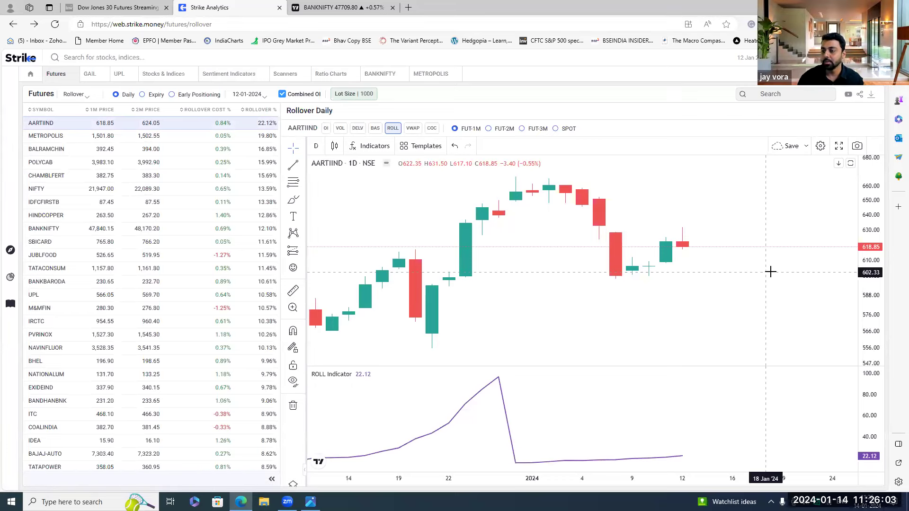
scroll(666, 295, "down", 5)
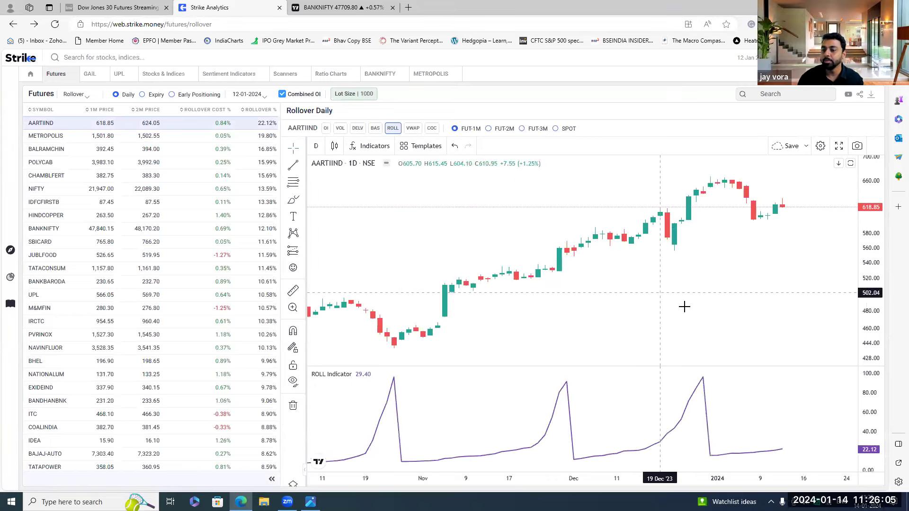
left_click(172, 96)
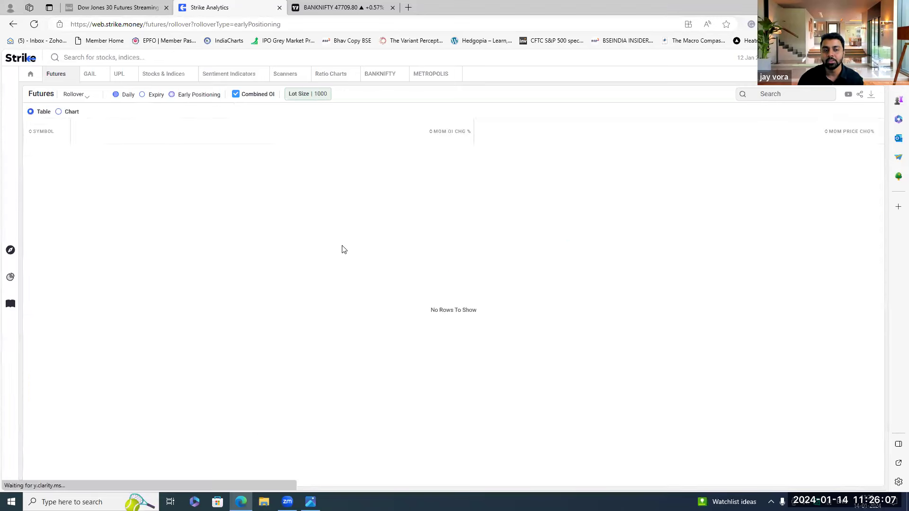
- Reload the early positioning page and switch the futures view back to OI Interpretation
left_click(197, 24)
key("Return")
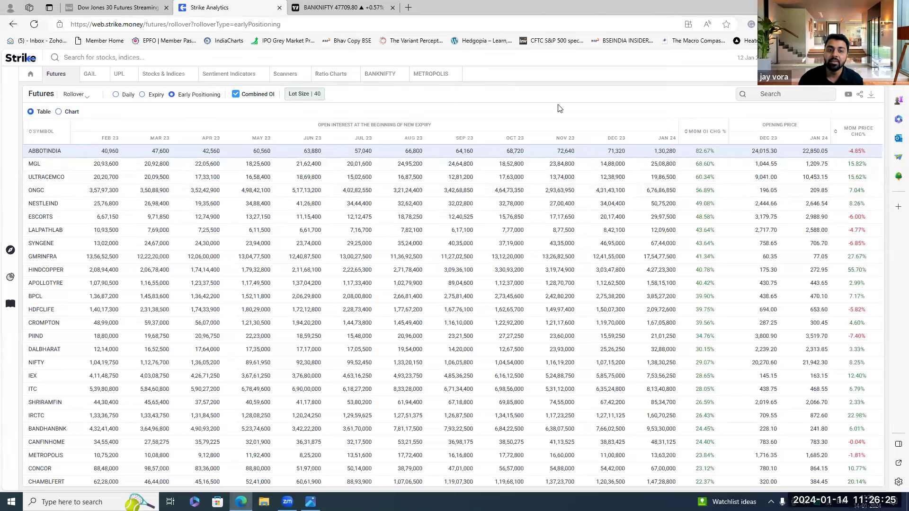
mouse_move(329, 8)
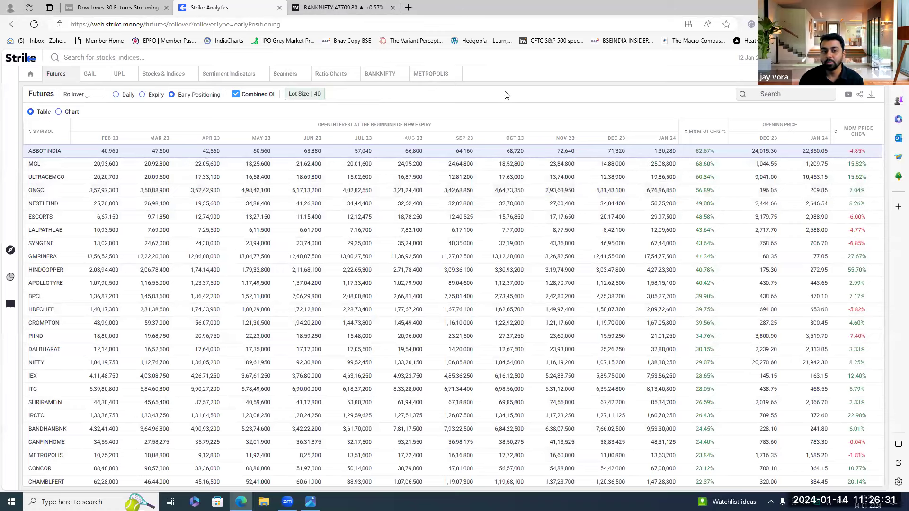
left_click(74, 94)
left_click(80, 143)
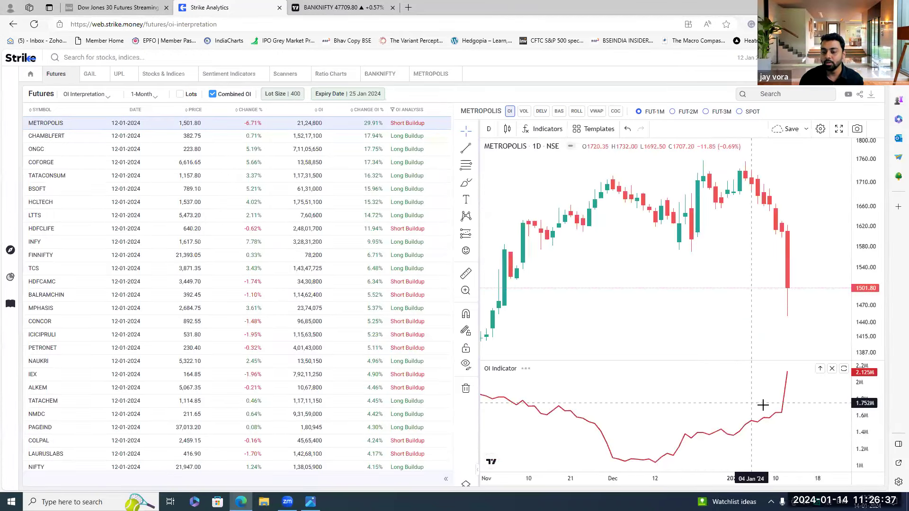
- Zoom the METROPOLIS chart out to about 18 months and search the futures list for 'petro'
scroll(728, 401, "down", 10)
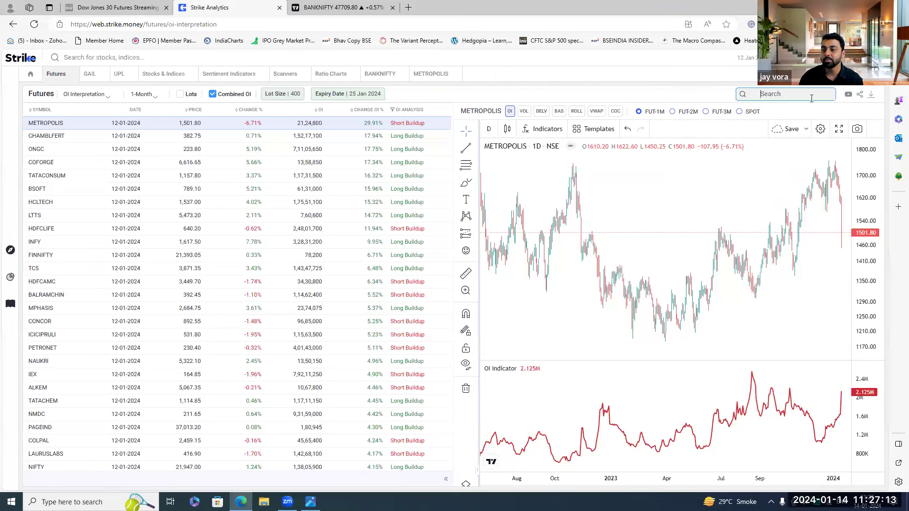
type("petro")
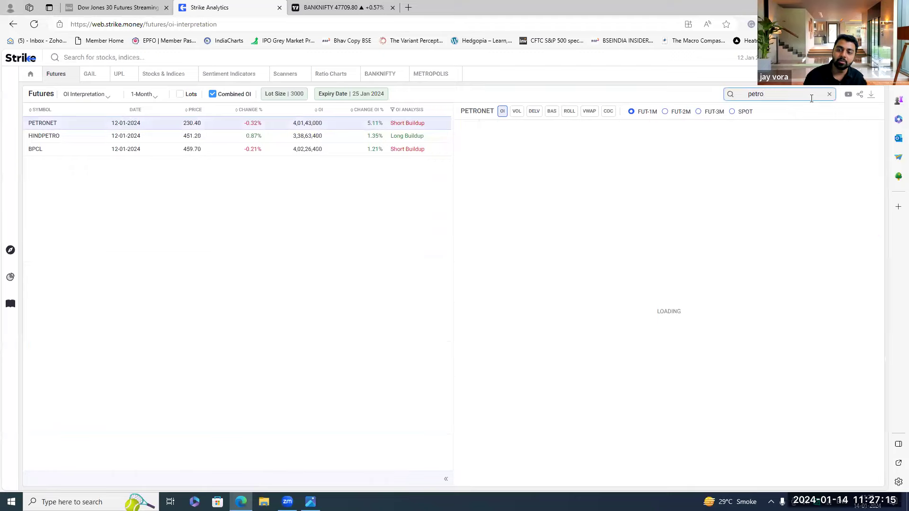
- Show the PETRONET chart full screen, zoomed out to span 2017–2024
left_click(838, 129)
scroll(765, 386, "down", 5)
scroll(763, 301, "down", 10)
left_click_drag(670, 279, 629, 234)
scroll(564, 260, "down", 3)
scroll(654, 226, "up", 3)
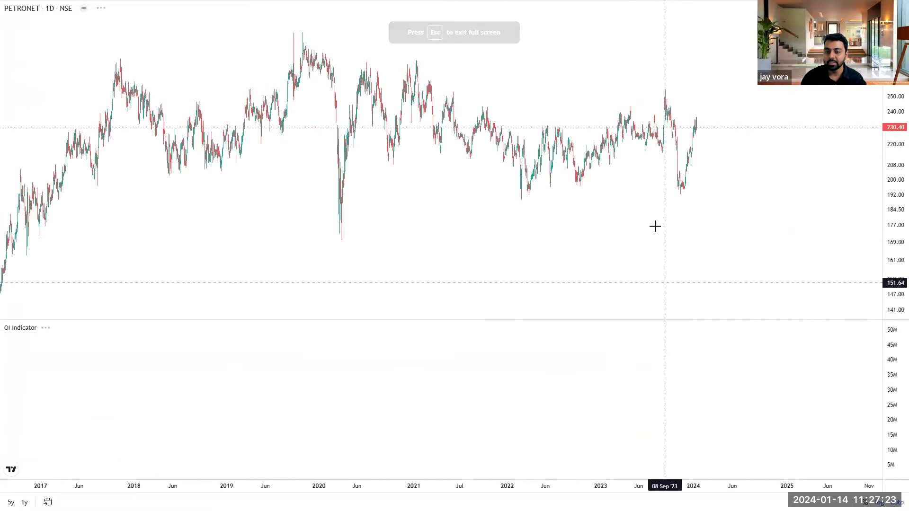
scroll(681, 407, "down", 3)
scroll(663, 393, "down", 4)
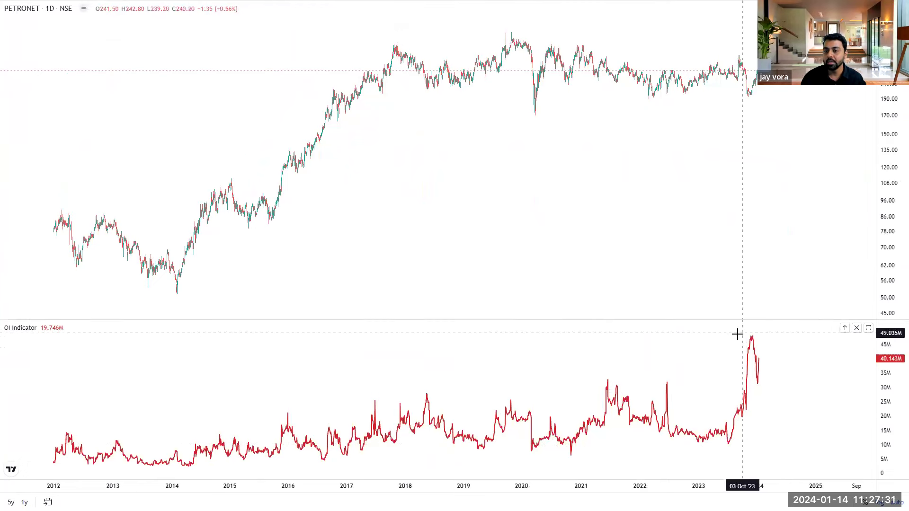
scroll(648, 228, "up", 2)
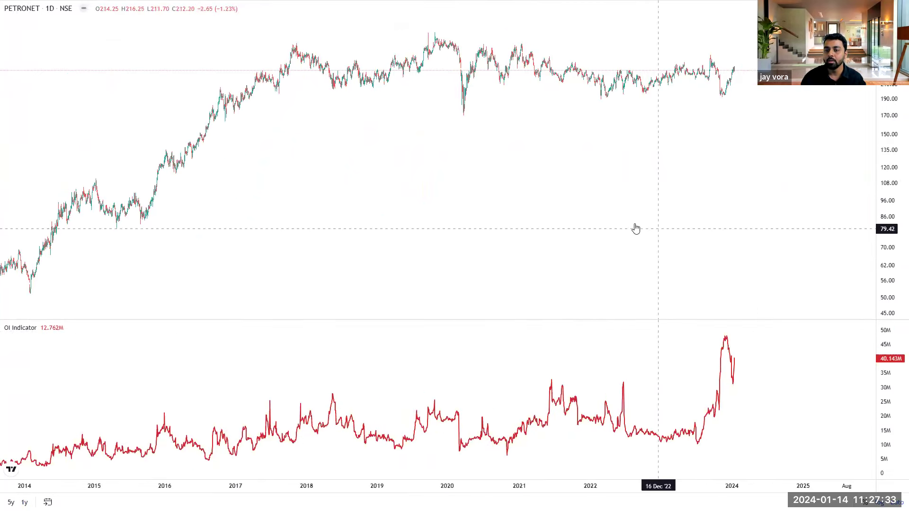
scroll(635, 229, "up", 4)
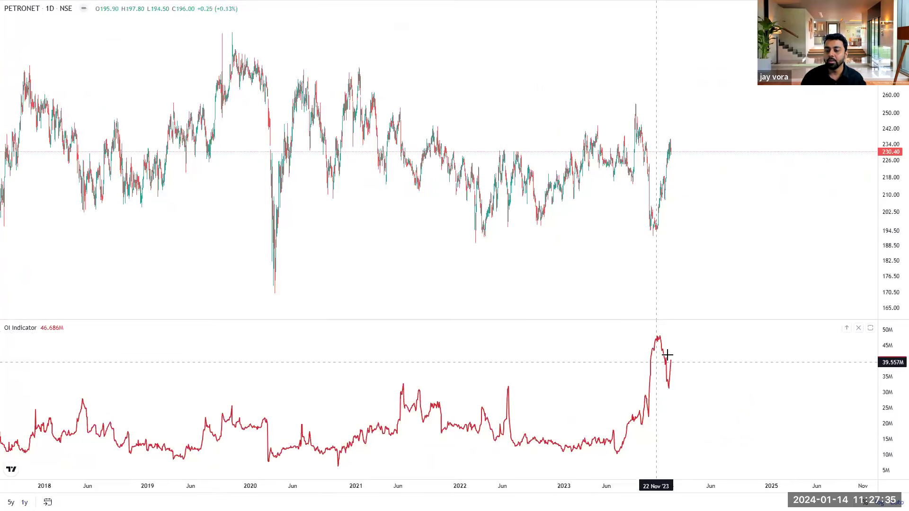
scroll(655, 305, "down", 1)
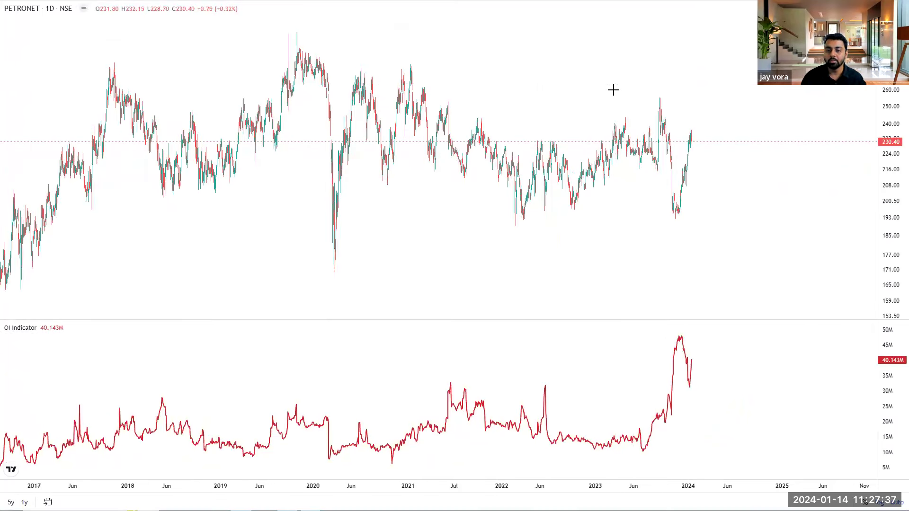
- Sketch PETRONET's support and trend lines and circle the late-2023 low and OI peak, then erase them and leave full screen
left_click_drag(494, 226, 766, 224)
left_click_drag(334, 268, 687, 200)
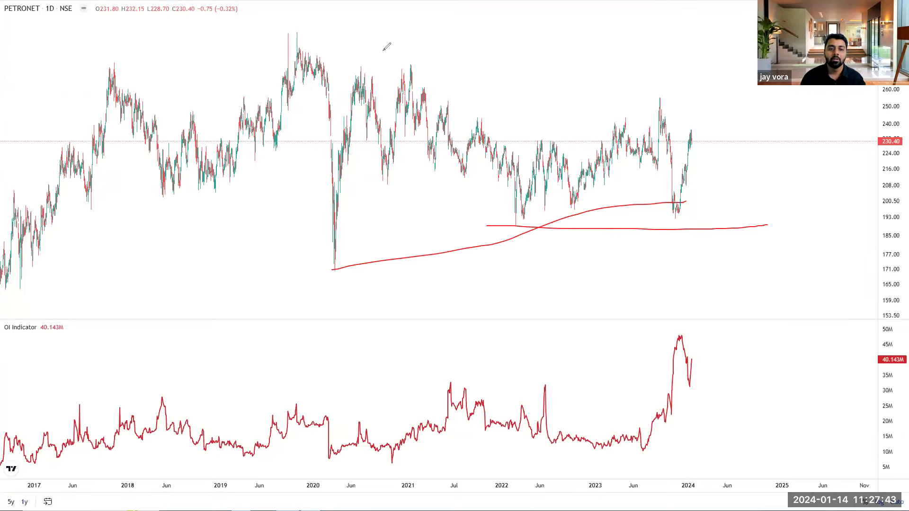
left_click_drag(402, 62, 734, 116)
mouse_move(689, 202)
left_mouse_down()
mouse_move(669, 222)
mouse_move(686, 201)
left_mouse_up()
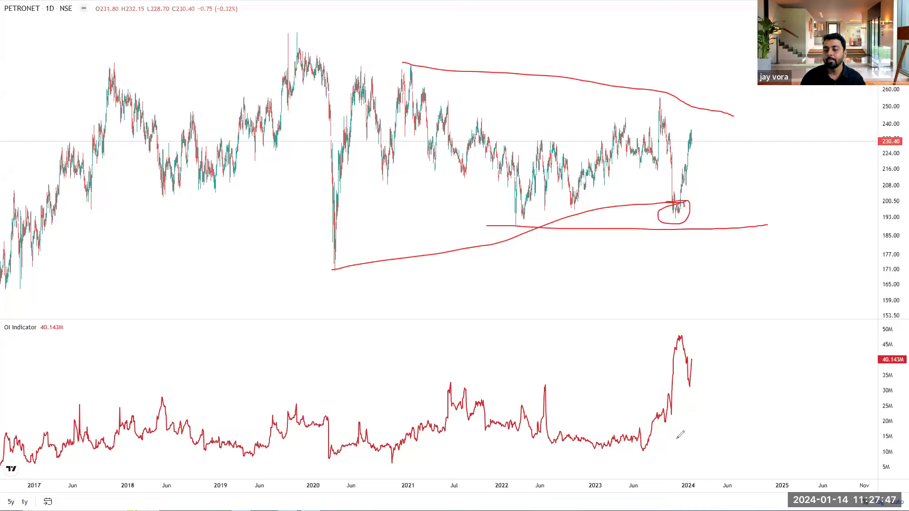
left_click_drag(656, 350, 665, 346)
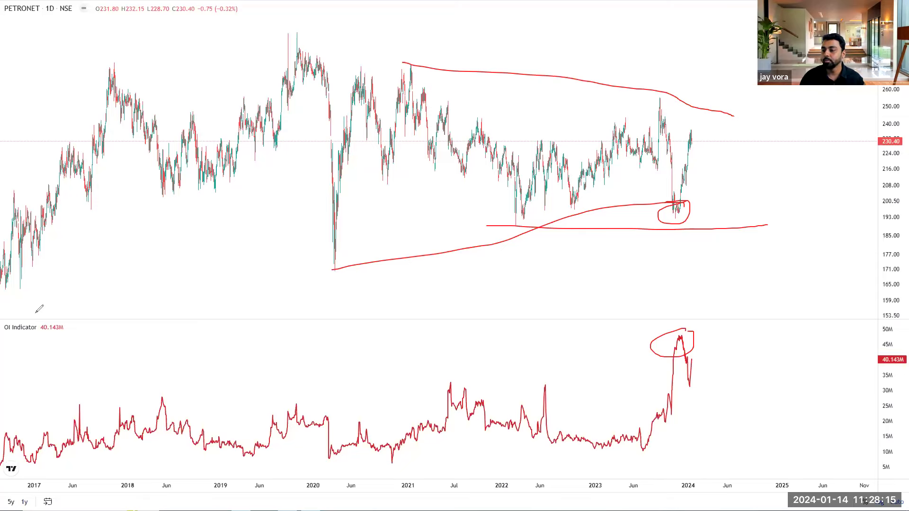
key("e")
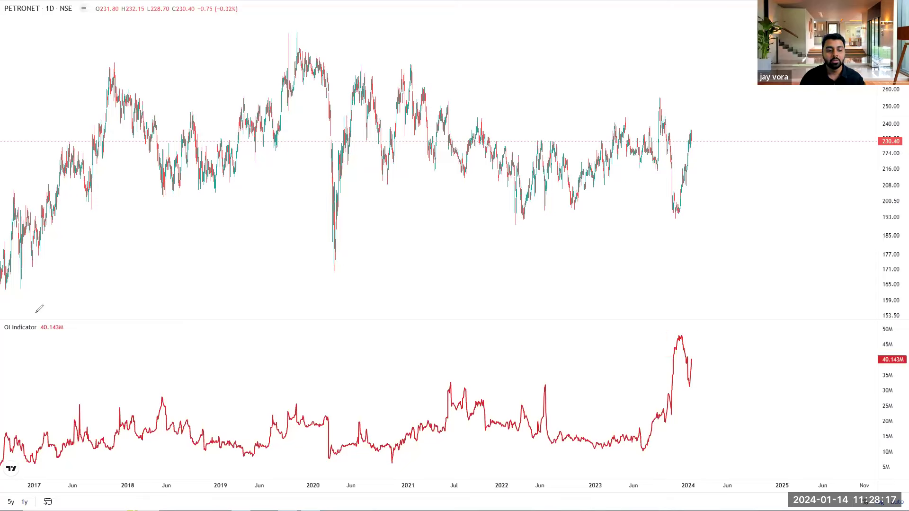
key("Escape")
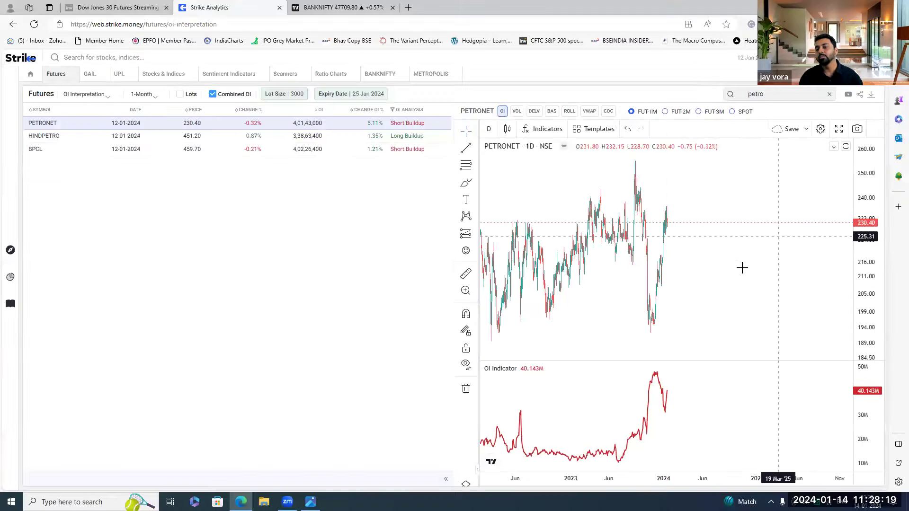
- Clear the 'petro' search so the full futures list returns
scroll(679, 294, "up", 5)
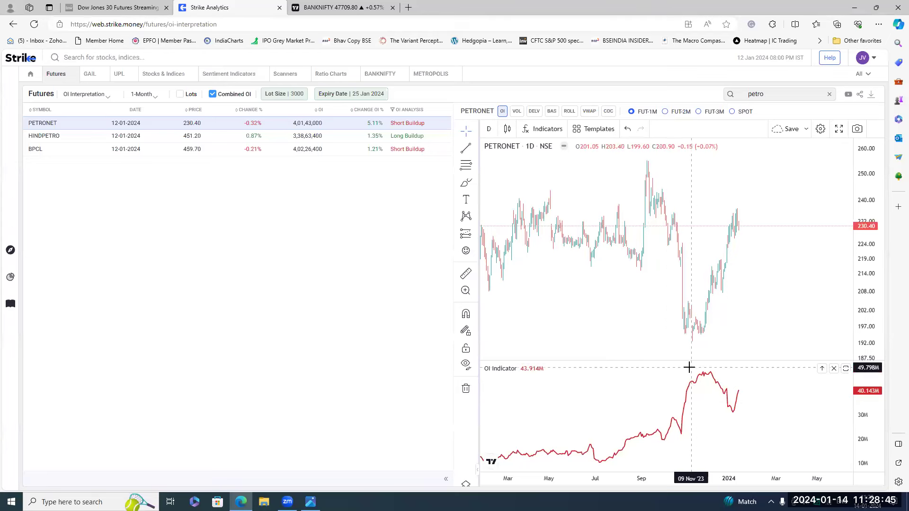
left_click_drag(772, 95, 671, 86)
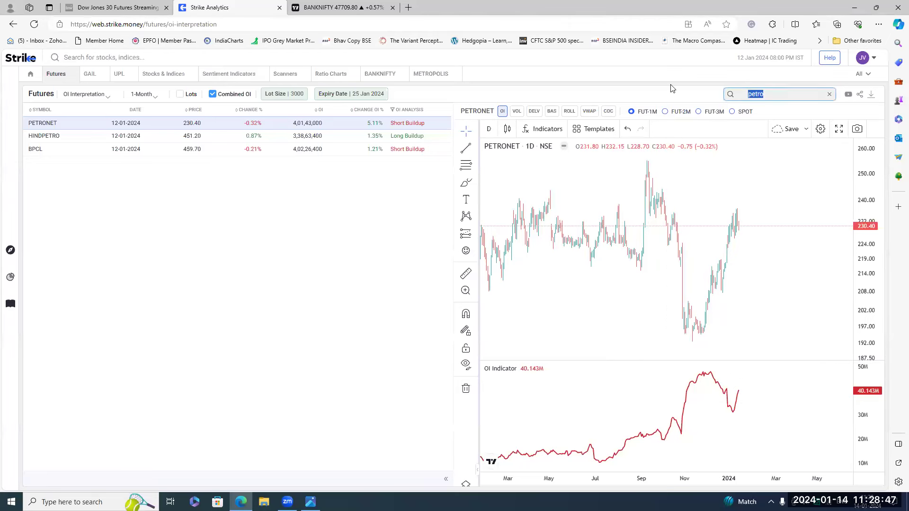
key("BackSpace")
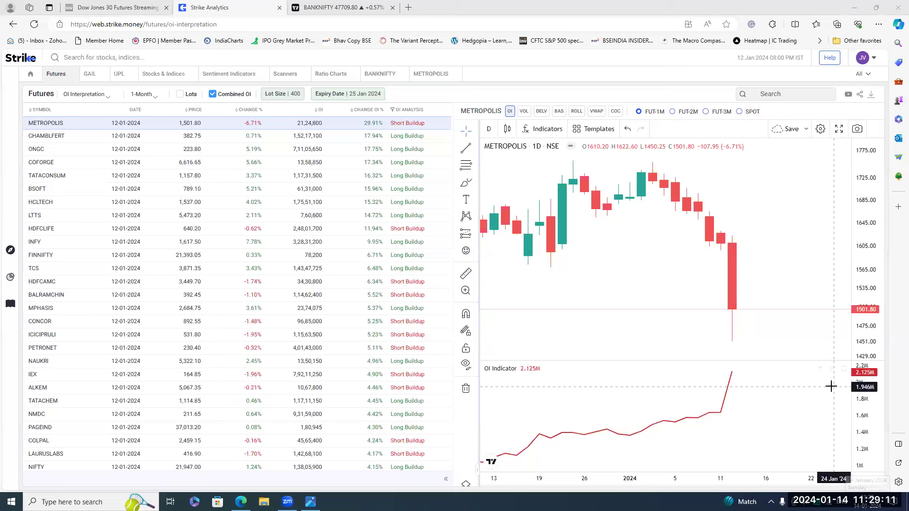
- Check the system date and time twice in the calendar panel, then refocus the symbol search
key("super+alt+d")
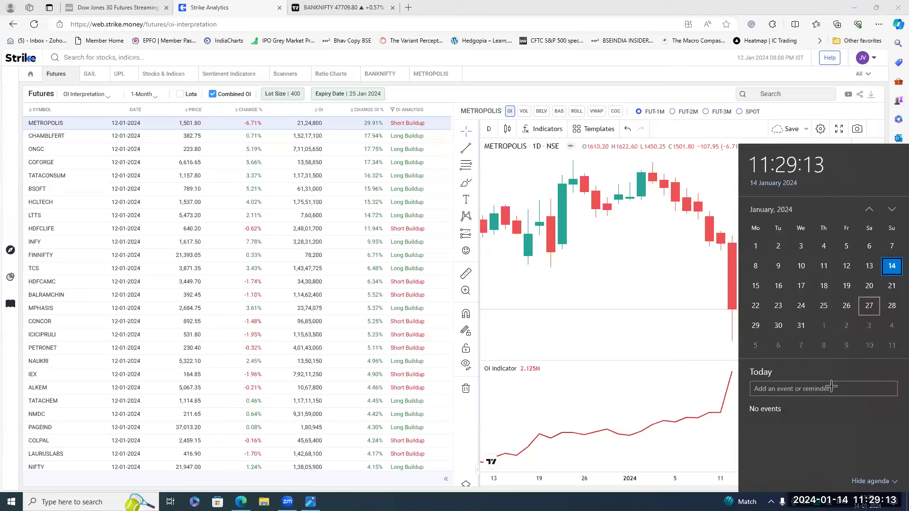
key("Escape")
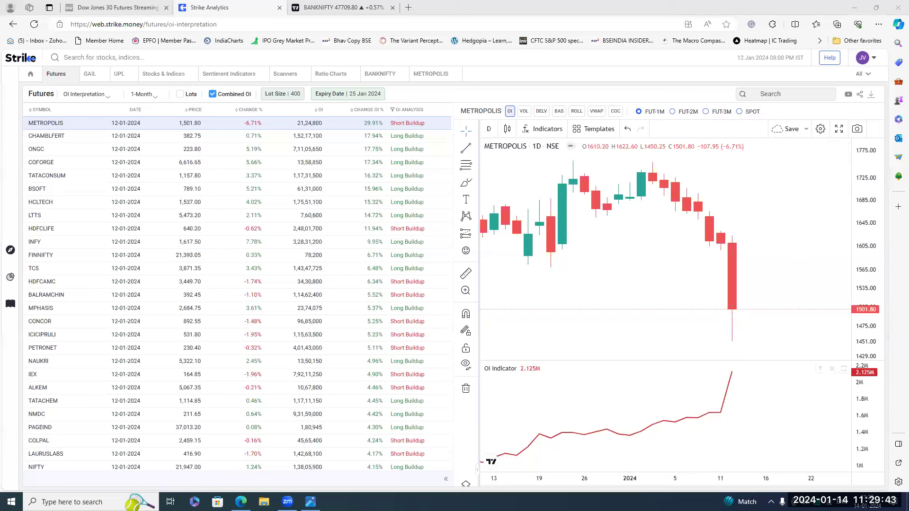
key("super+alt+d")
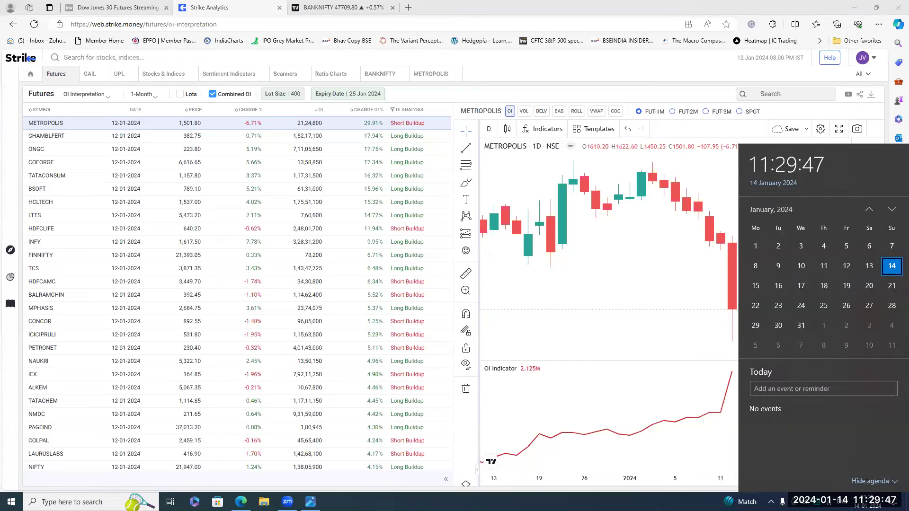
key("Escape")
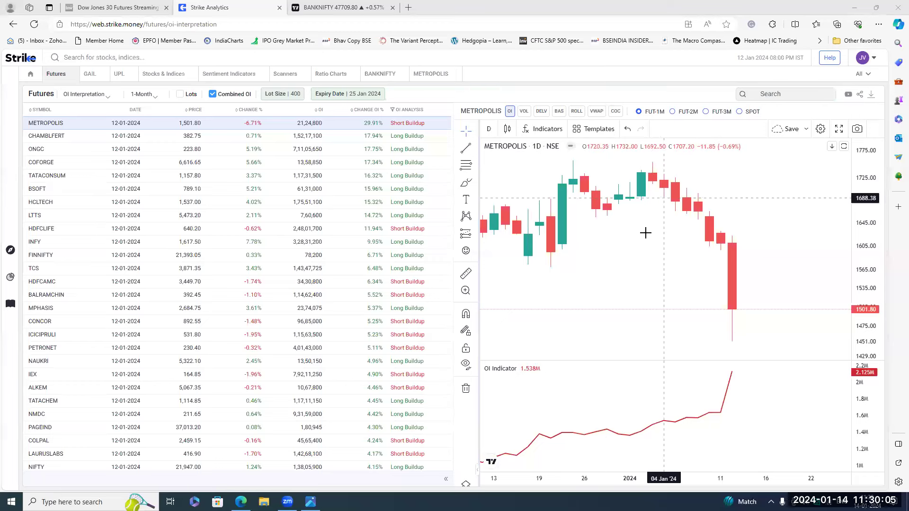
left_click(771, 97)
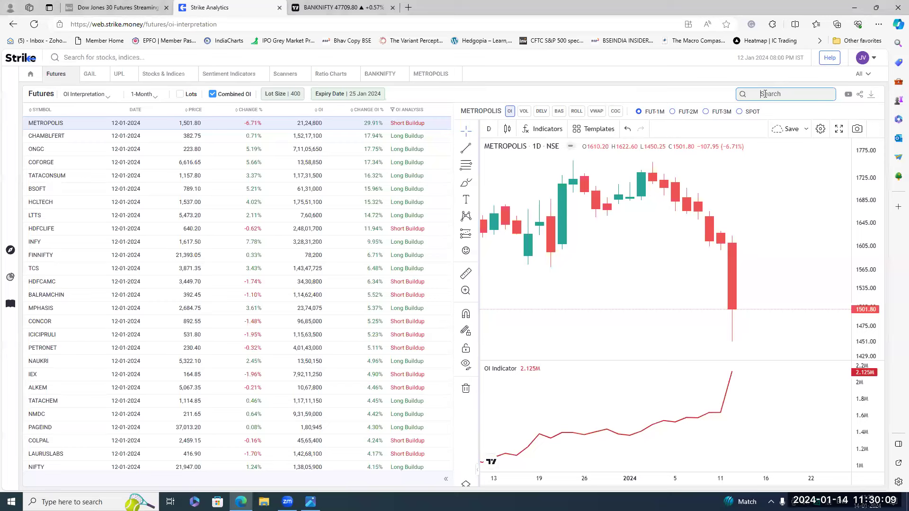
- From the home dashboard watchlist, add Reliance Industries Ltd. found by searching 'reliance'
left_click(30, 78)
left_click(91, 96)
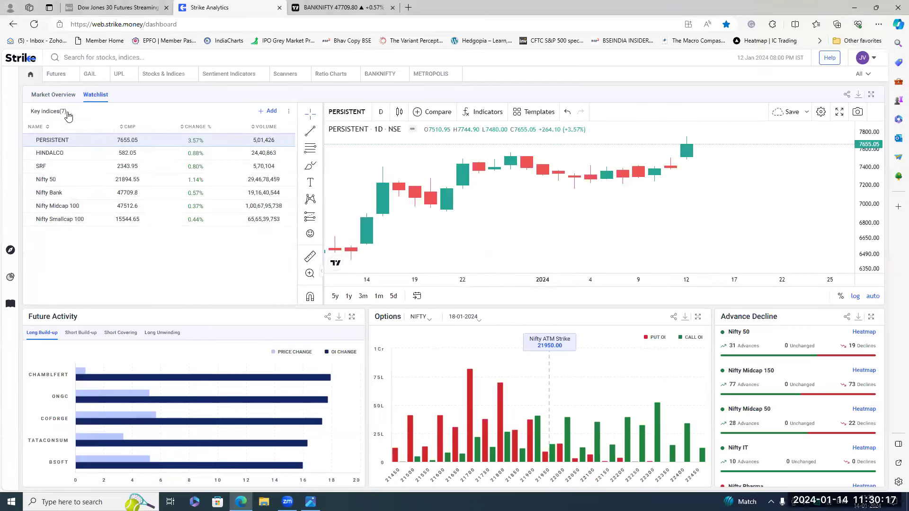
left_click(268, 111)
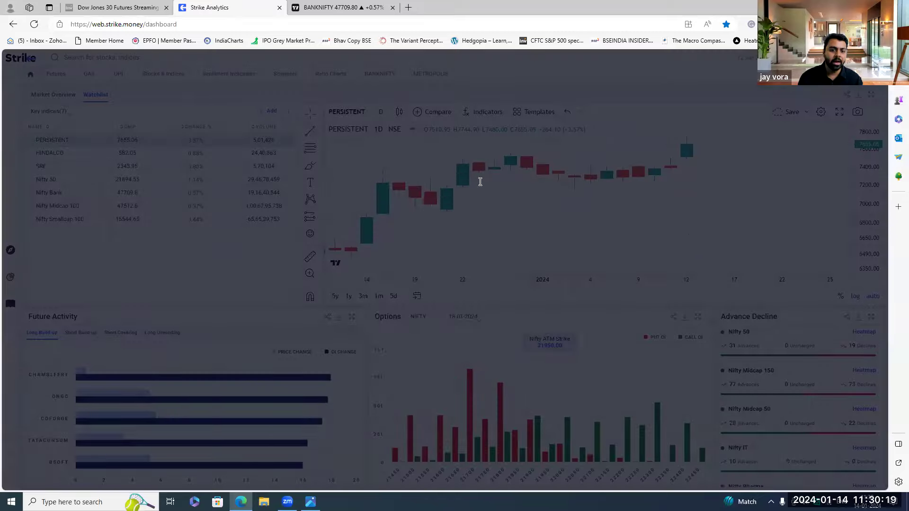
left_click(426, 188)
type("reliance")
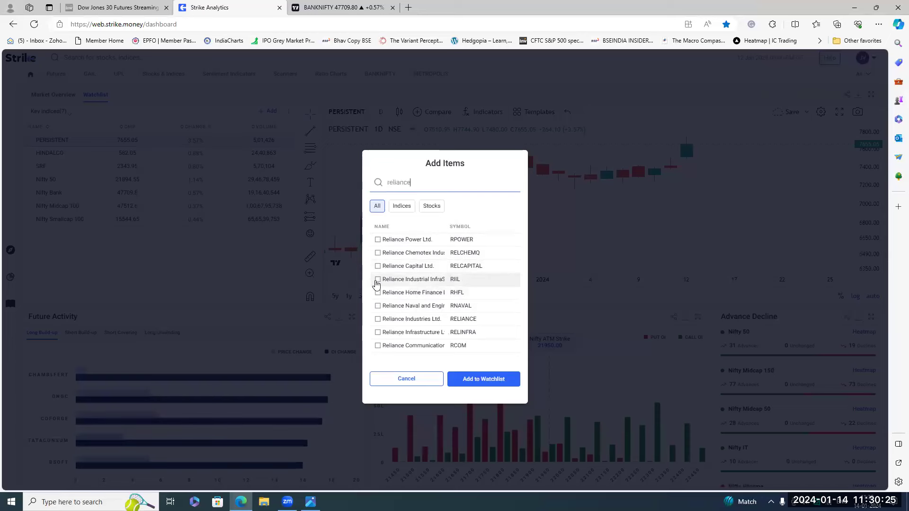
left_click(378, 319)
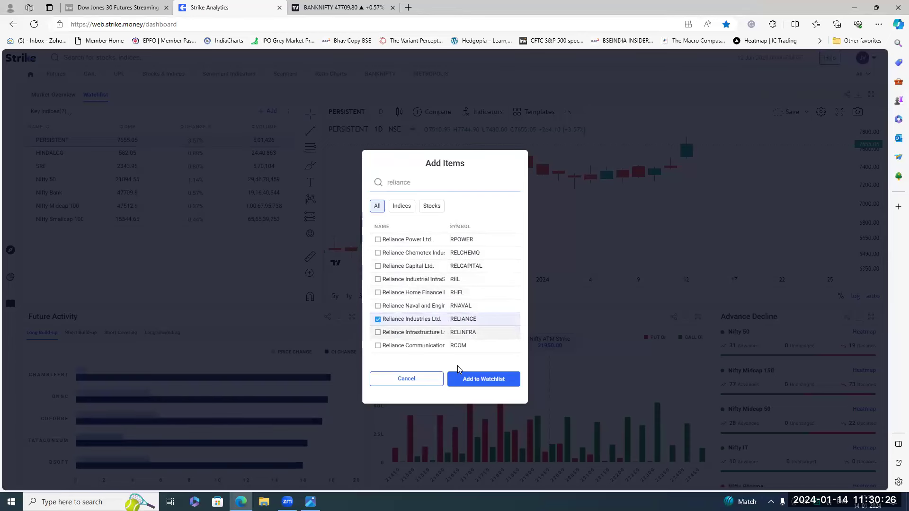
left_click(490, 383)
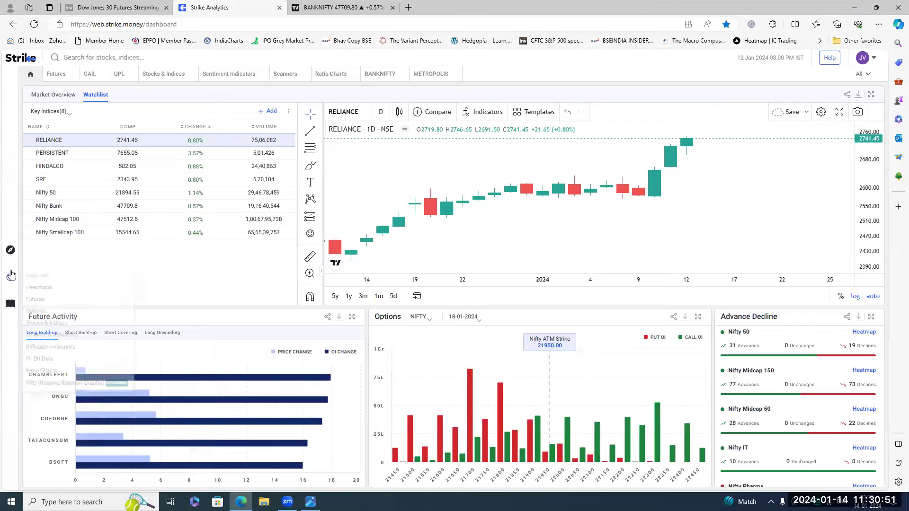
- Filter the futures OI Interpretation list to HDFCBANK by searching 'hdfcb'
left_click(53, 77)
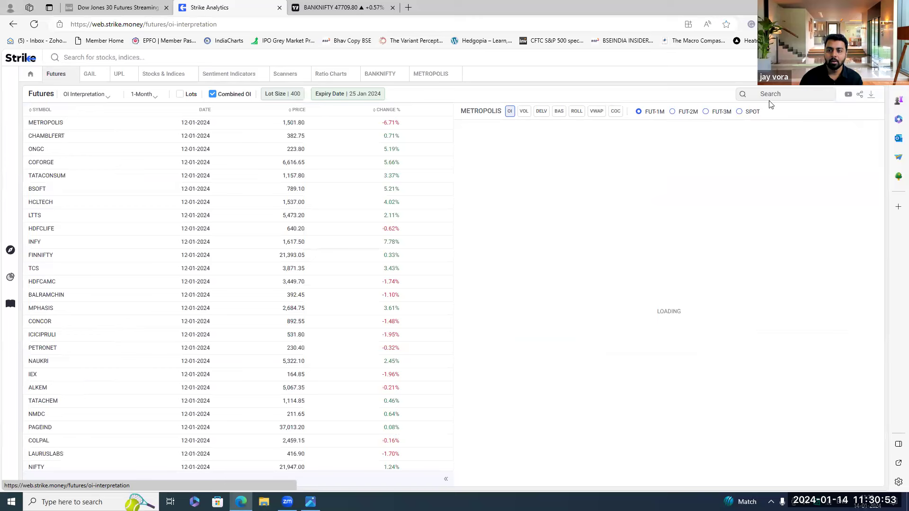
left_click(753, 94)
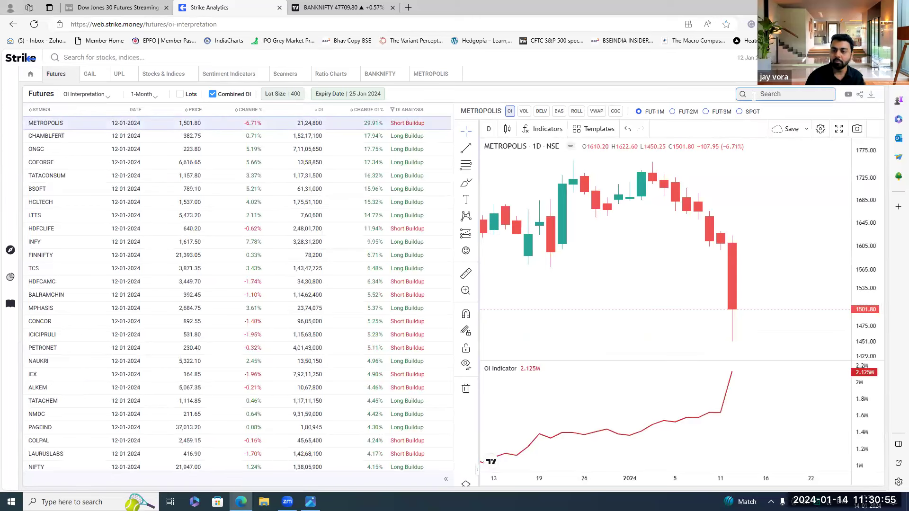
type("hdfcb")
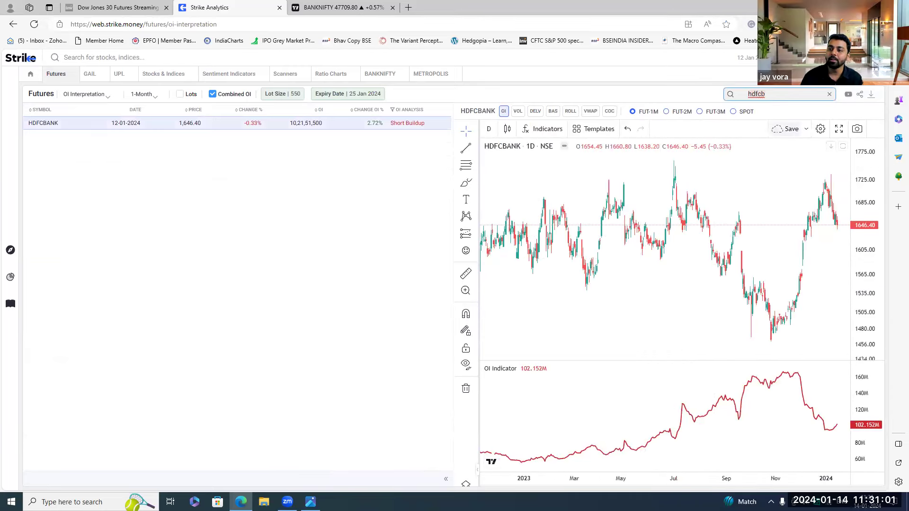
- Show HDFCBANK's chart full screen, zoomed out to its 2012–2024 history
left_click(838, 128)
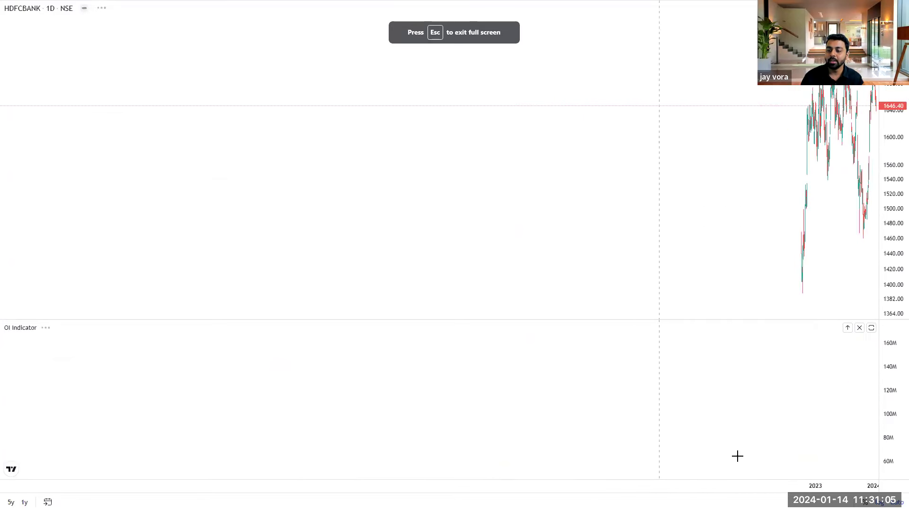
left_click_drag(622, 418, 770, 410)
scroll(478, 410, "up", 5)
scroll(491, 412, "up", 2)
scroll(475, 414, "down", 2)
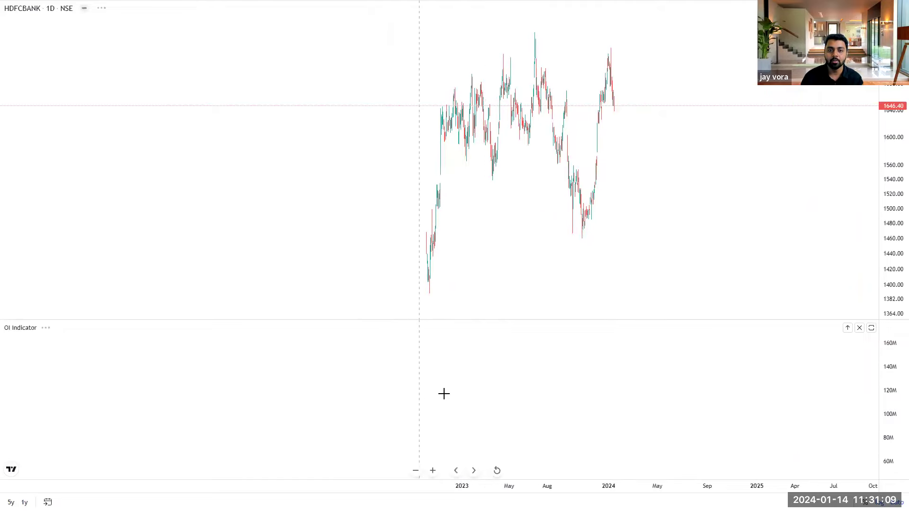
scroll(402, 385, "down", 5)
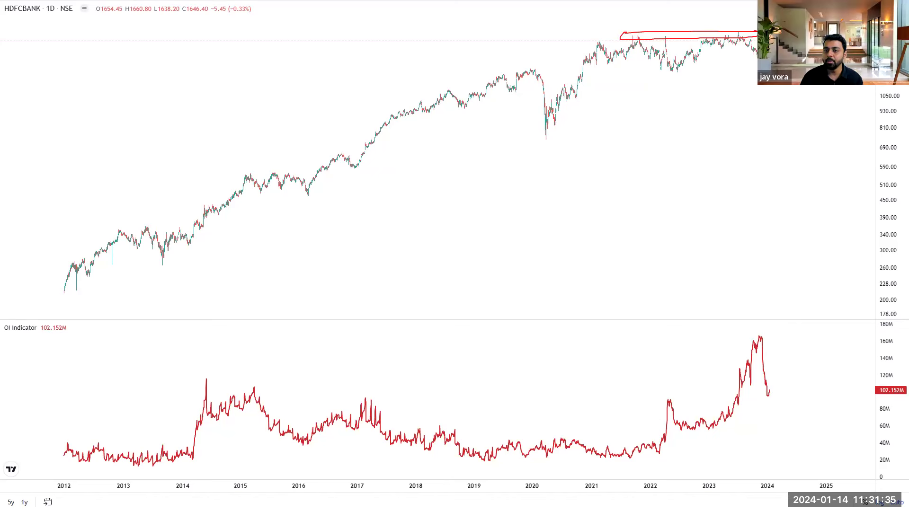
- Circle HDFCBANK's recent open interest peak, then remove the red marks
mouse_move(772, 337)
left_mouse_down()
mouse_move(731, 353)
mouse_move(769, 353)
left_mouse_up()
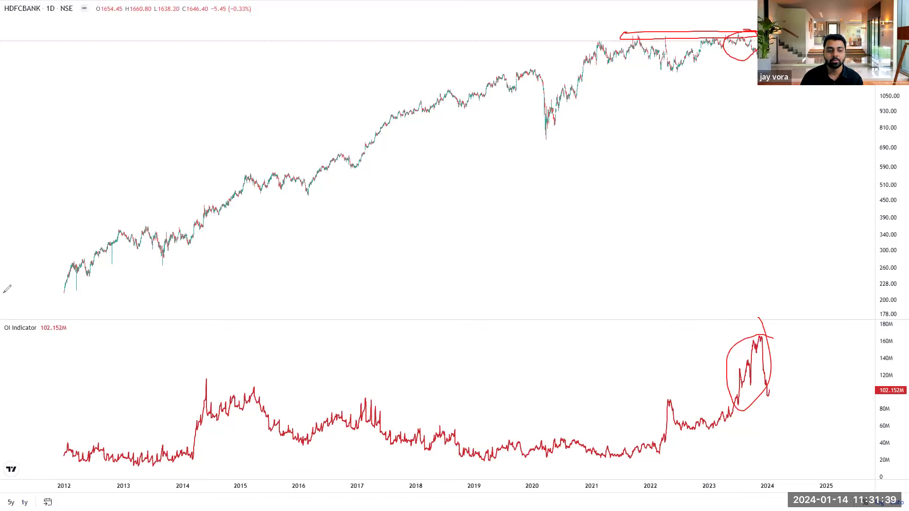
key("Escape")
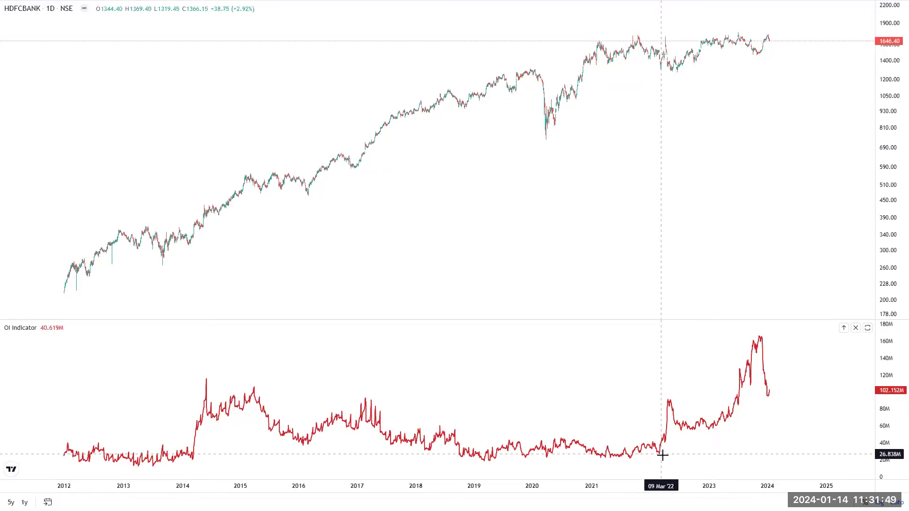
scroll(618, 431, "up", 1)
scroll(617, 431, "up", 5)
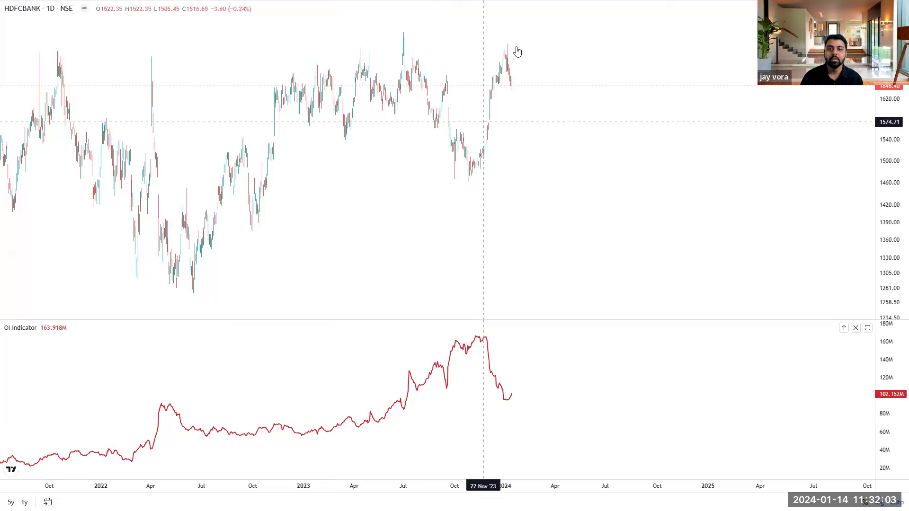
- Trace the 2023 price declines and rising OI, circle the October candles, then clear them and exit full screen
left_click_drag(317, 65, 347, 131)
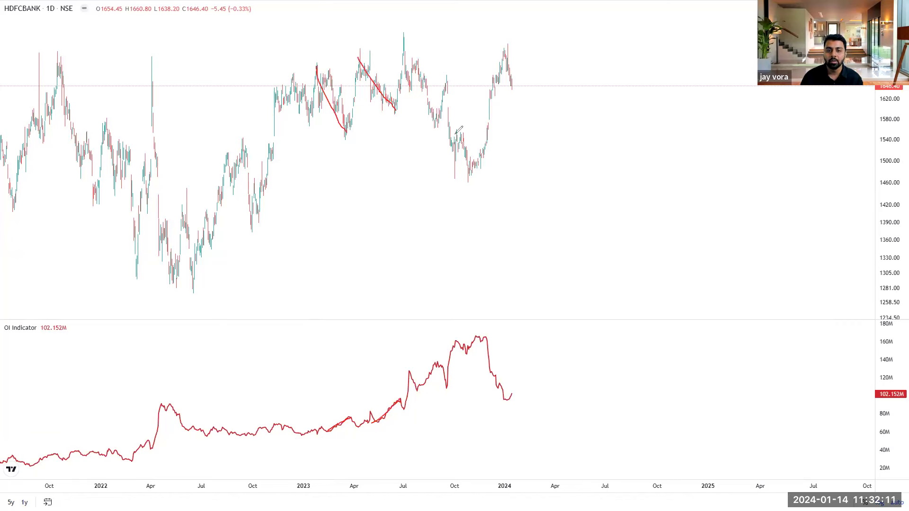
left_click_drag(402, 35, 490, 201)
left_click_drag(466, 346, 399, 405)
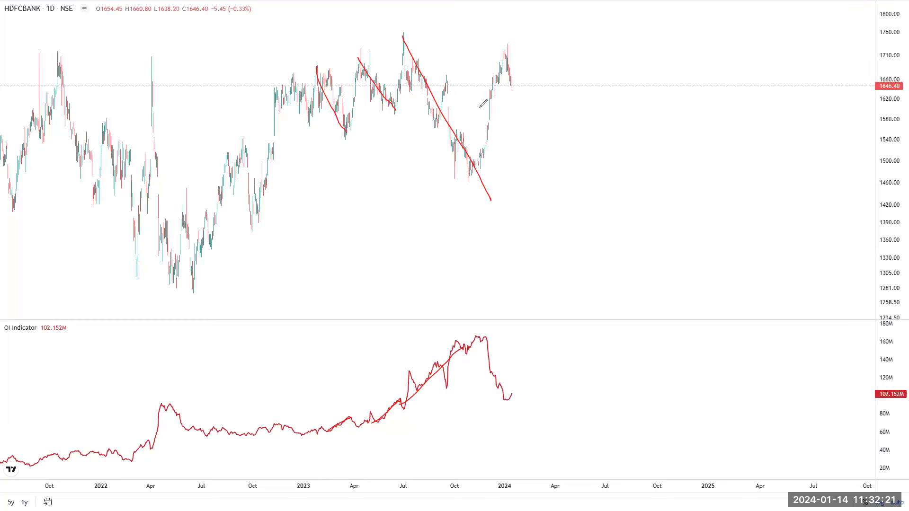
mouse_move(455, 145)
left_mouse_down()
mouse_move(440, 151)
mouse_move(448, 135)
left_mouse_up()
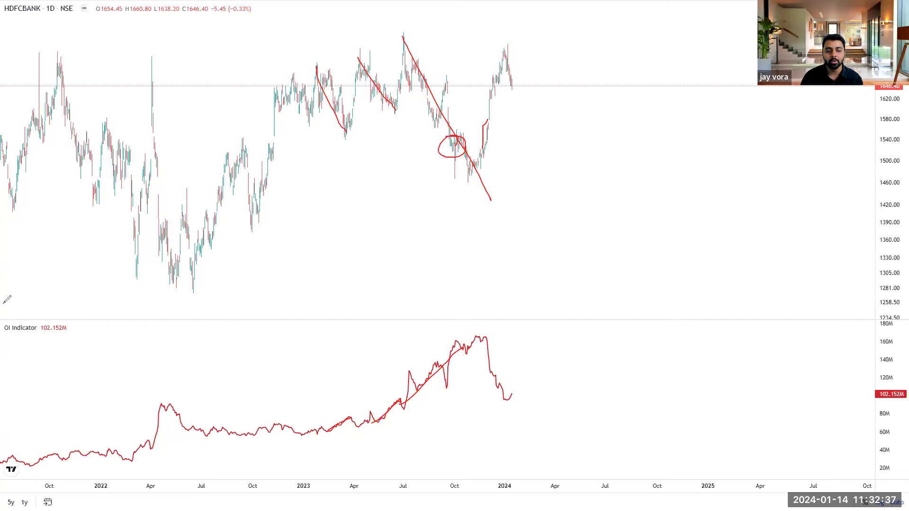
key("e")
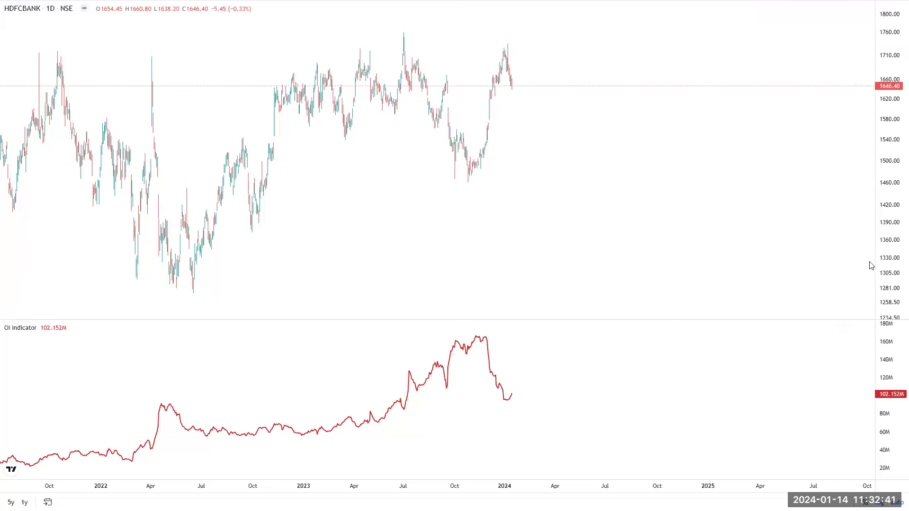
key("Escape")
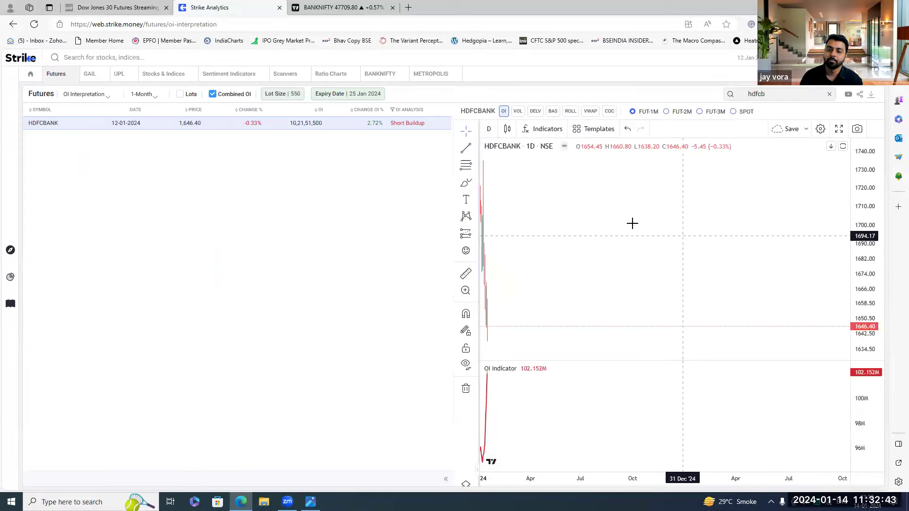
- Widen the HDFCBANK chart to about a year and clear the 'hdfcb' search filter
scroll(616, 296, "down", 5)
scroll(594, 314, "up", 3)
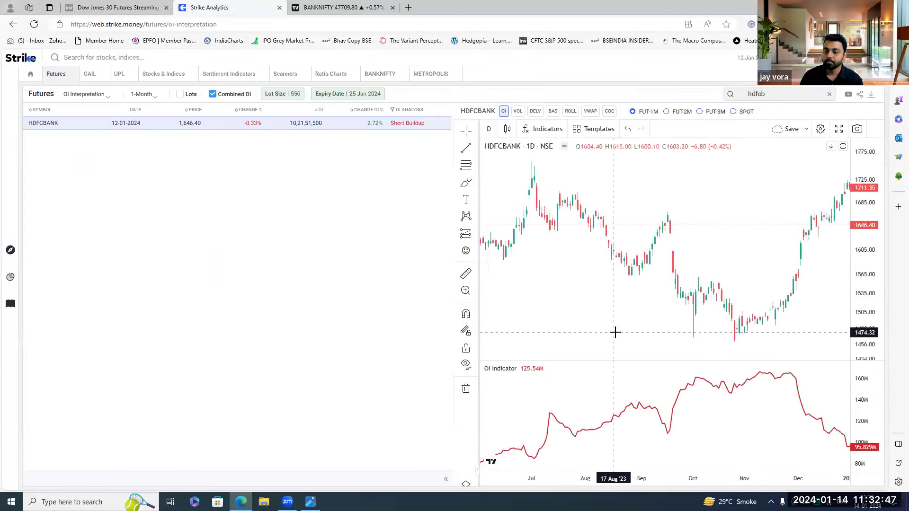
scroll(615, 333, "down", 4)
left_click_drag(668, 329, 558, 320)
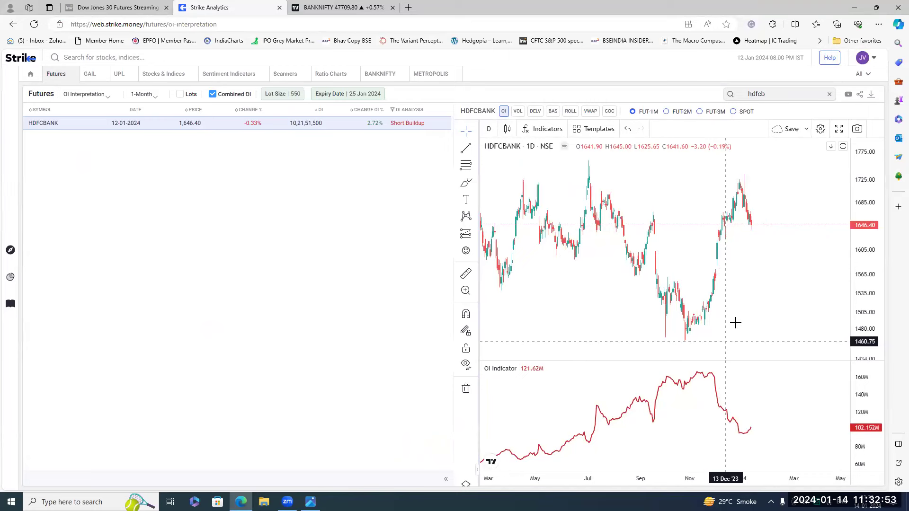
left_click(757, 94)
key("BackSpace")
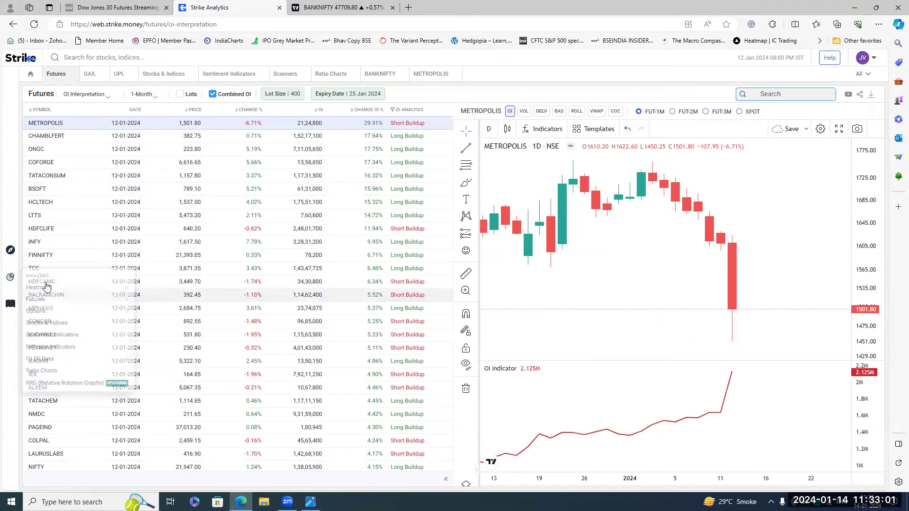
- Open the NSE Indices heatmap showing YTD changes for Nifty Total Market
mouse_move(53, 290)
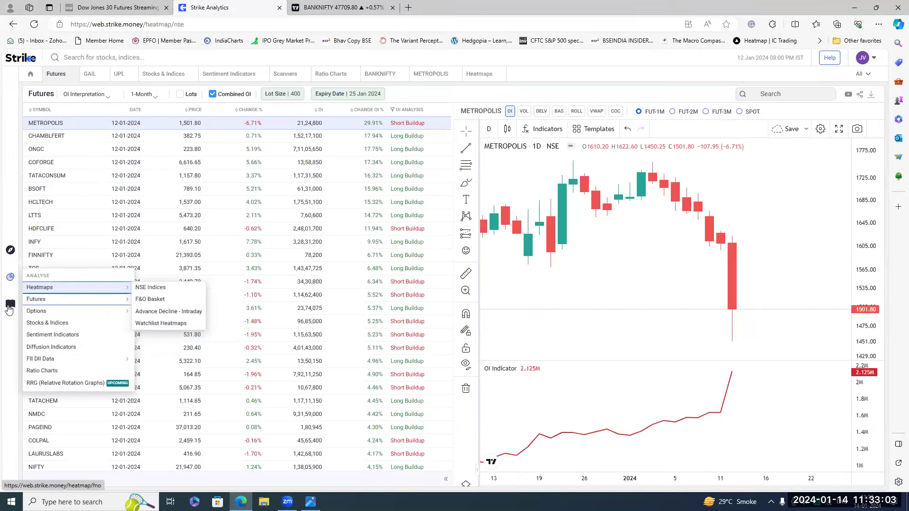
left_click(150, 287)
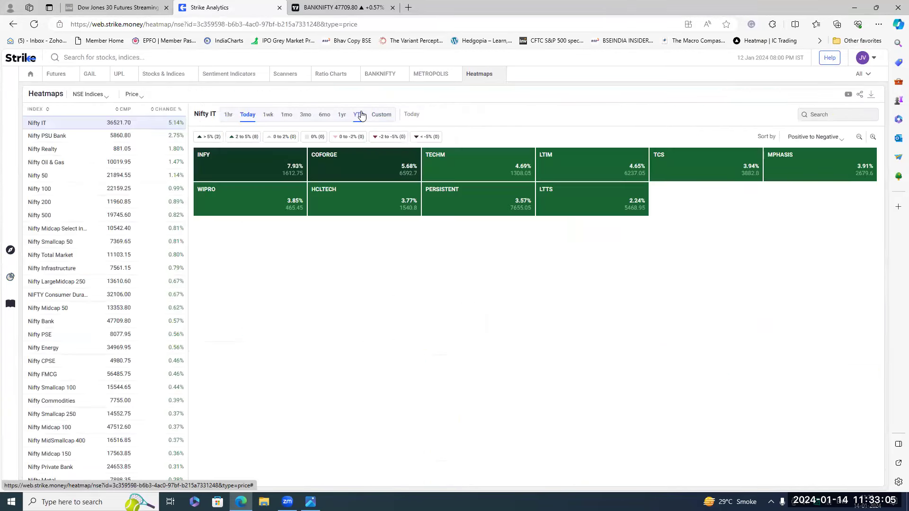
left_click(359, 115)
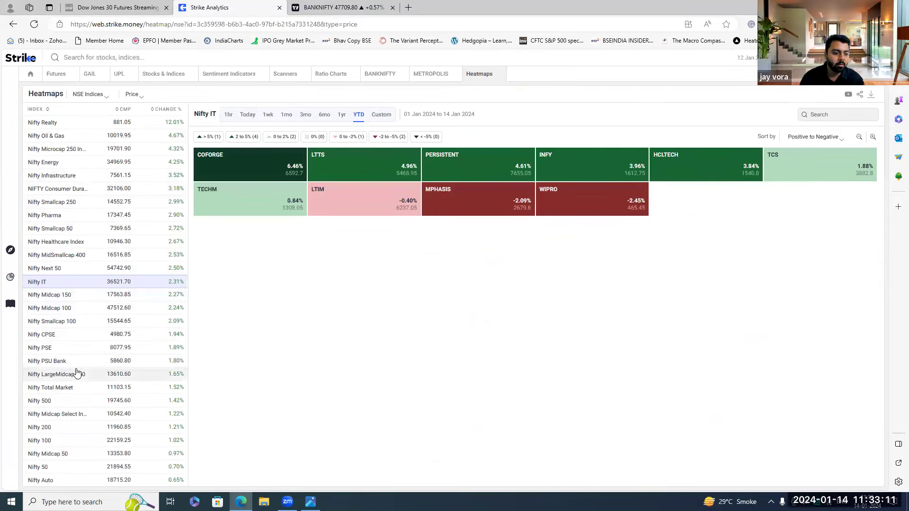
scroll(73, 410, "down", 2)
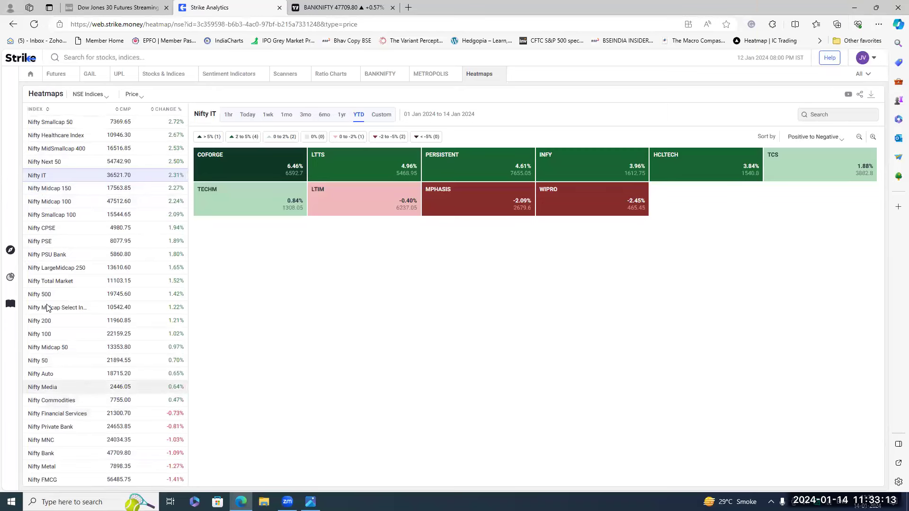
scroll(71, 303, "up", 2)
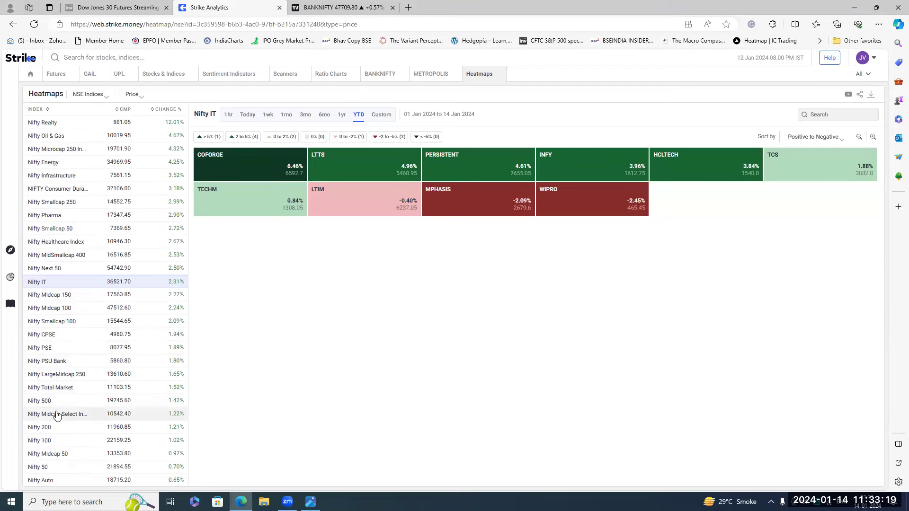
left_click(59, 388)
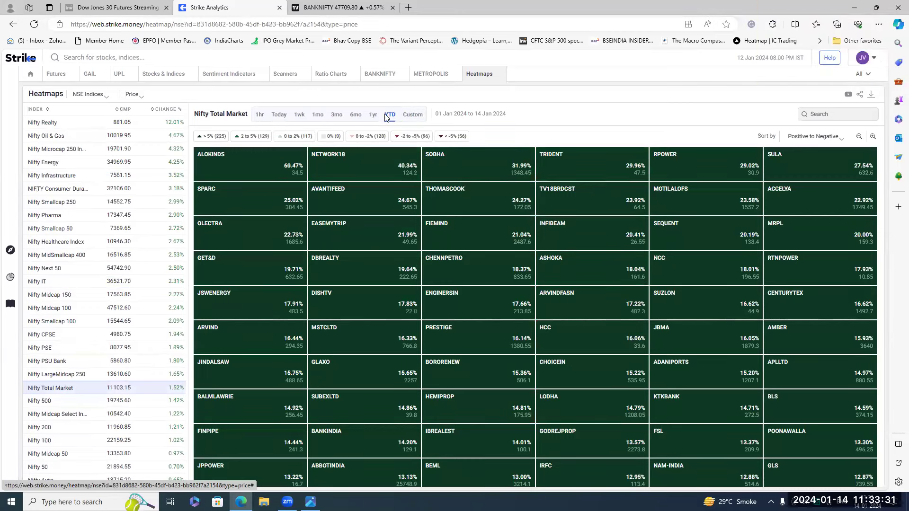
- Open the custom date range picker and choose 23 Mar 2023 as the start date
left_click(413, 114)
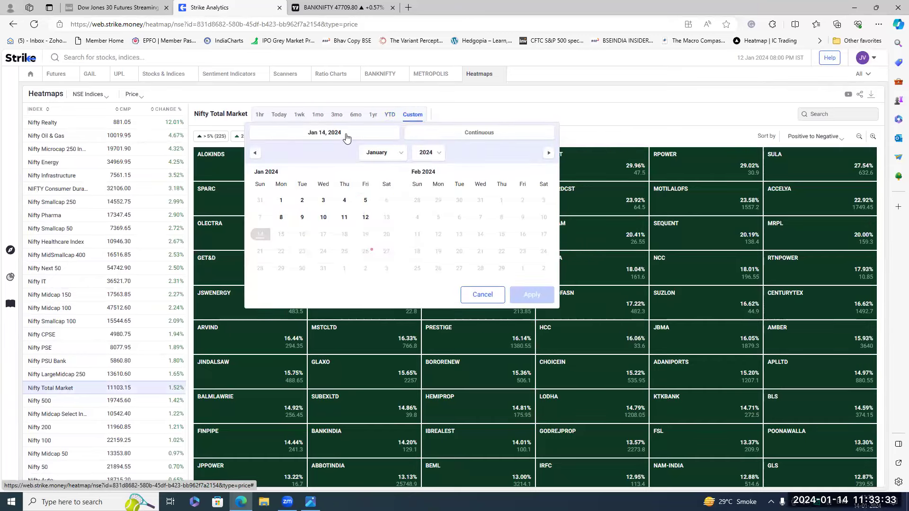
left_click(379, 154)
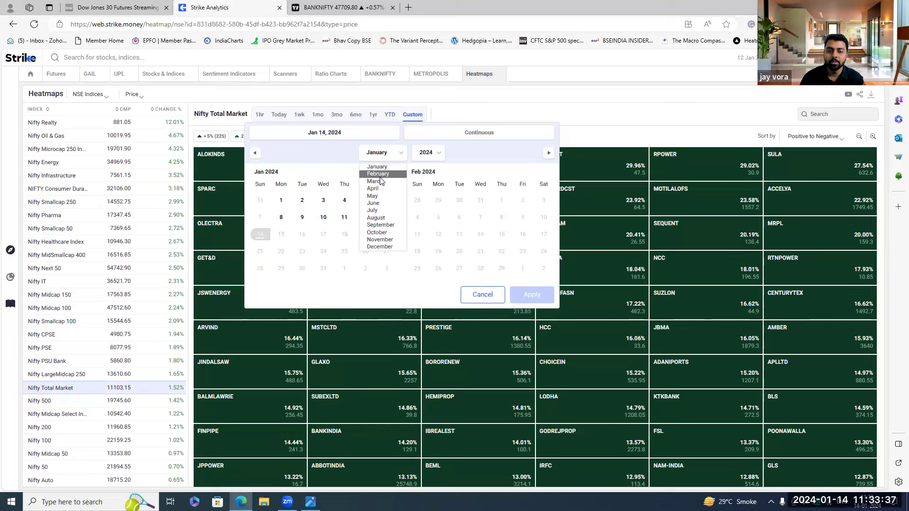
left_click(377, 188)
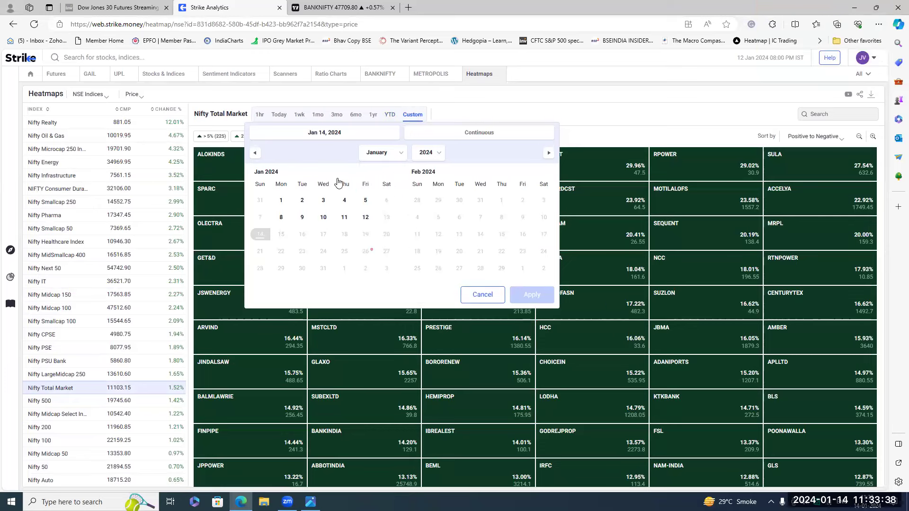
left_click(377, 153)
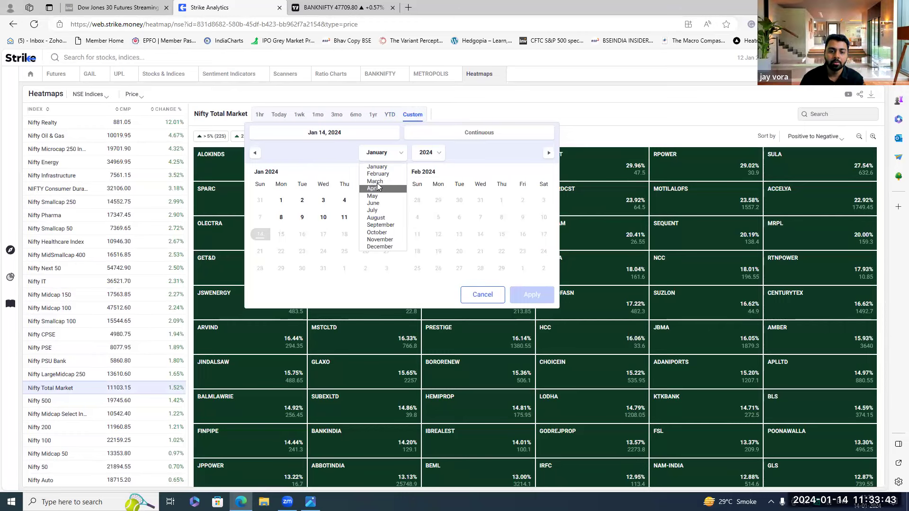
left_click(375, 182)
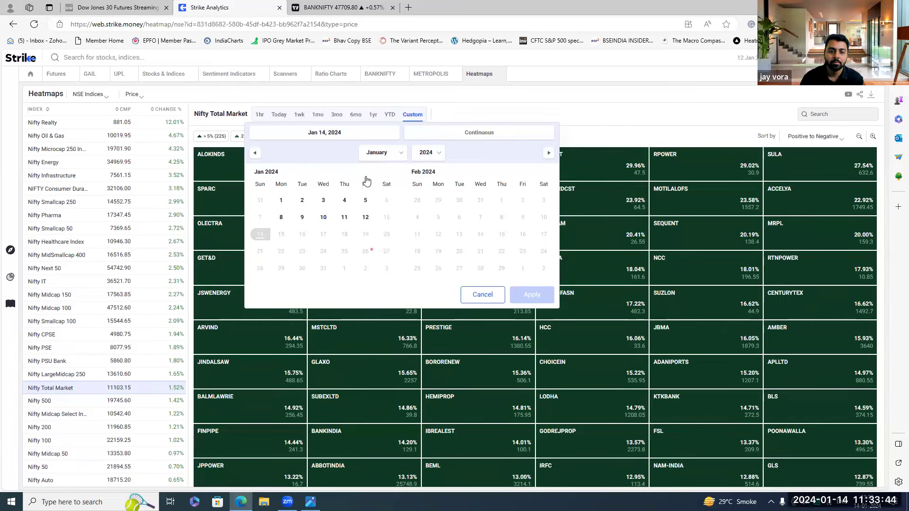
left_click(254, 153)
left_click(254, 154)
left_click(254, 154)
left_click(254, 154)
left_click(254, 154)
left_click(254, 154)
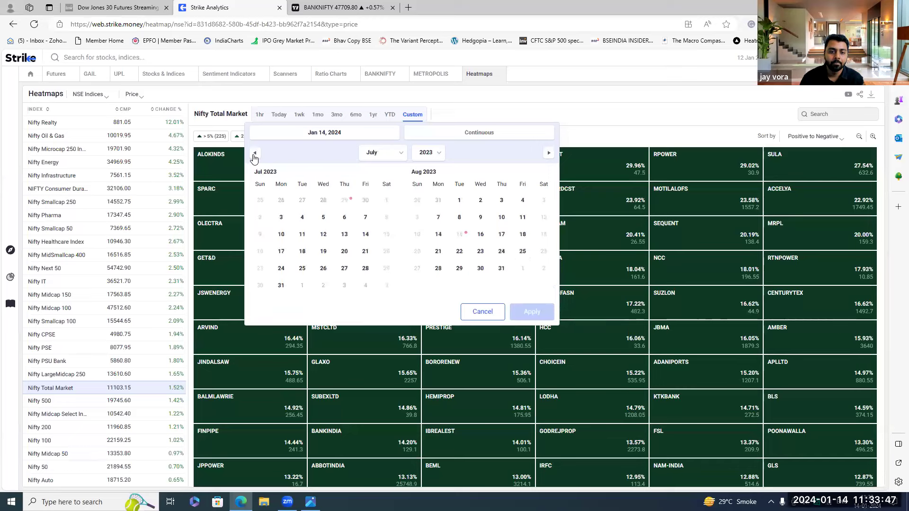
left_click(254, 154)
left_click(254, 154)
left_click(254, 154)
left_click(254, 154)
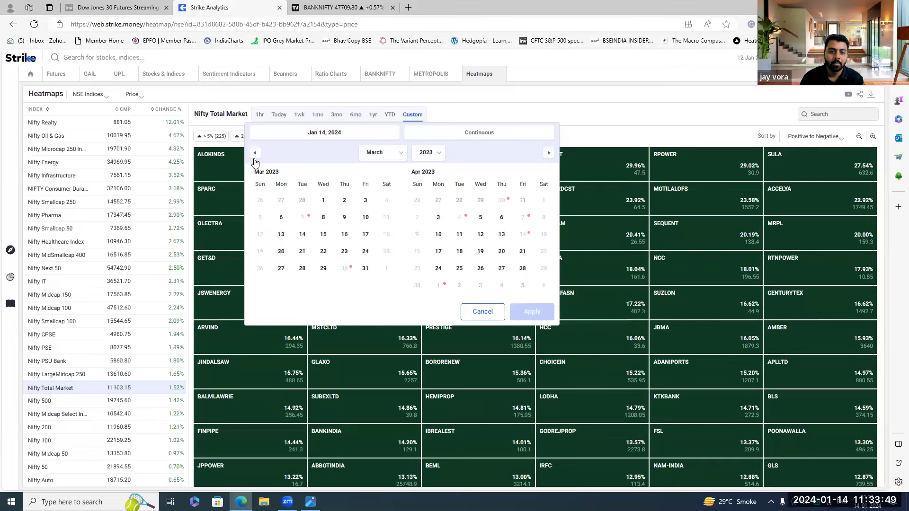
left_click(347, 259)
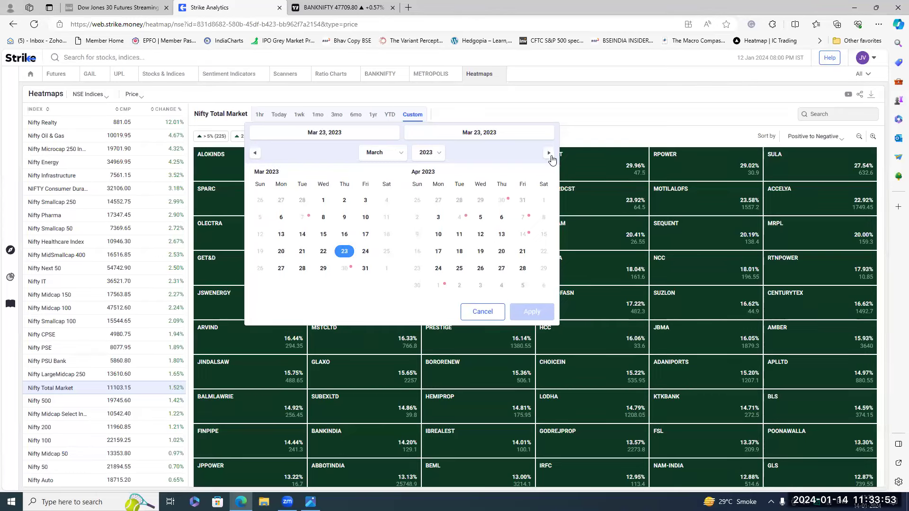
- Set 12 Jan 2024 as the end date, apply the range, then return to Futures OI Interpretation
left_click(549, 155)
left_click(549, 154)
left_click(549, 154)
left_click(549, 154)
left_click(549, 154)
left_click(548, 154)
left_click(548, 154)
left_click(549, 155)
left_click(548, 154)
left_click(549, 155)
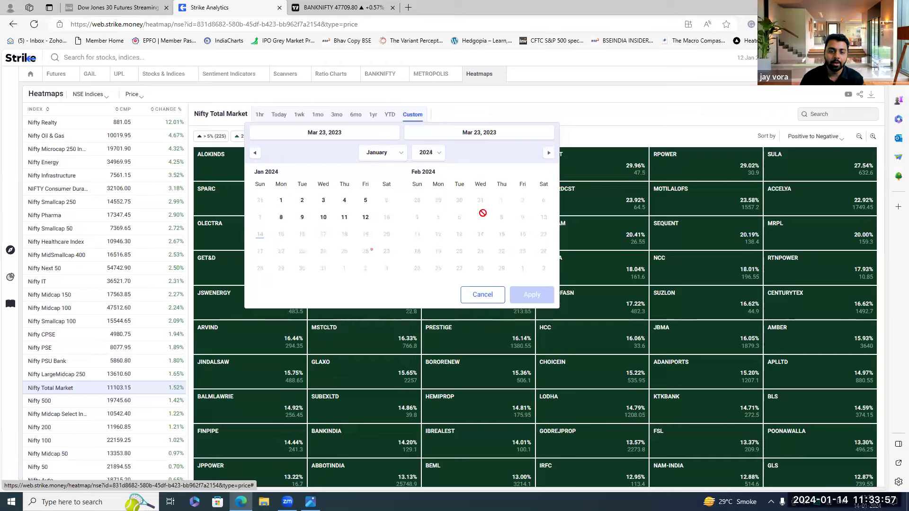
left_click(365, 217)
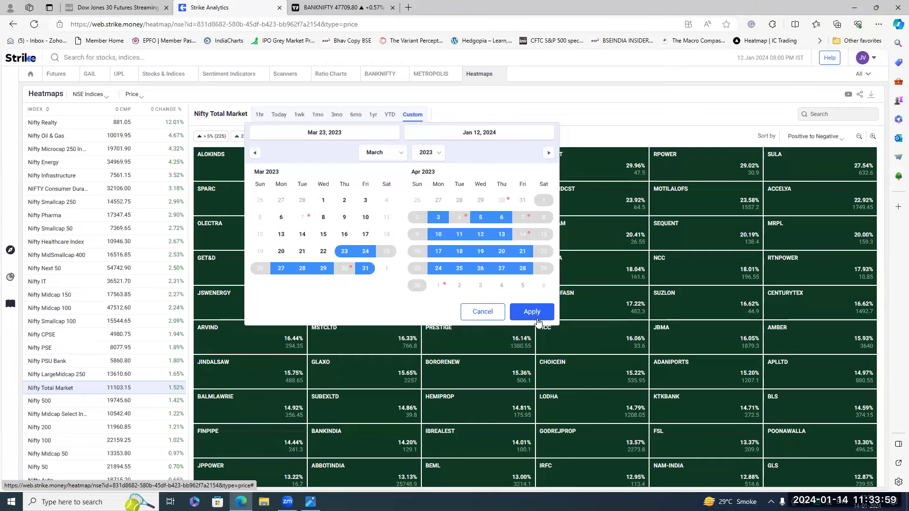
left_click(529, 318)
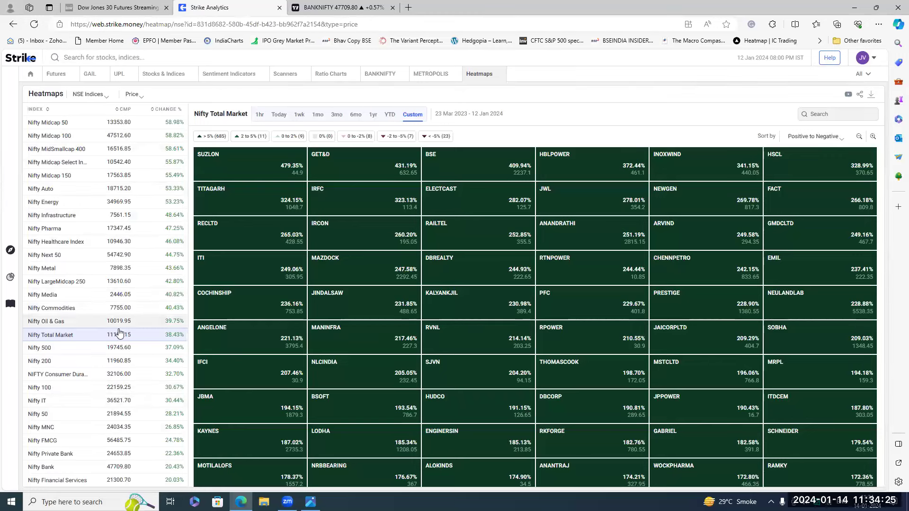
left_click(56, 74)
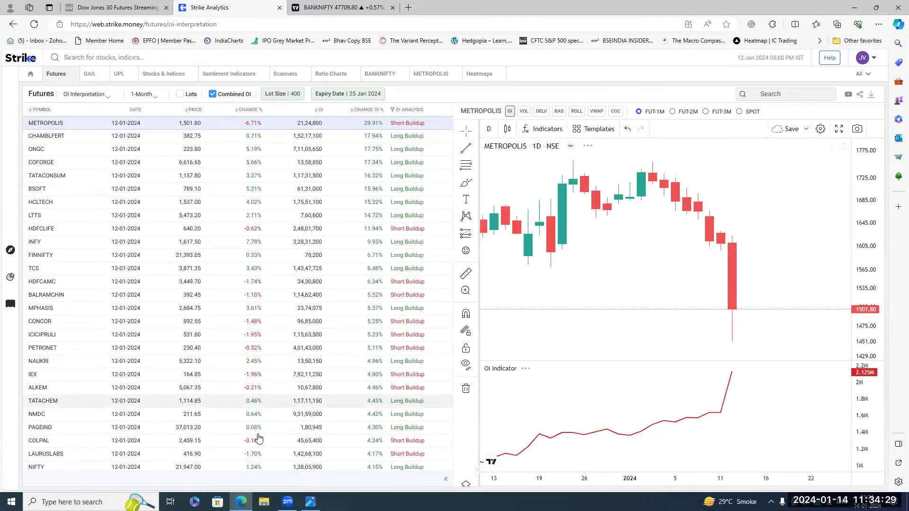
- Export the OI Interpretation table to a CSV file, export.csv, from its context menu
right_click(154, 137)
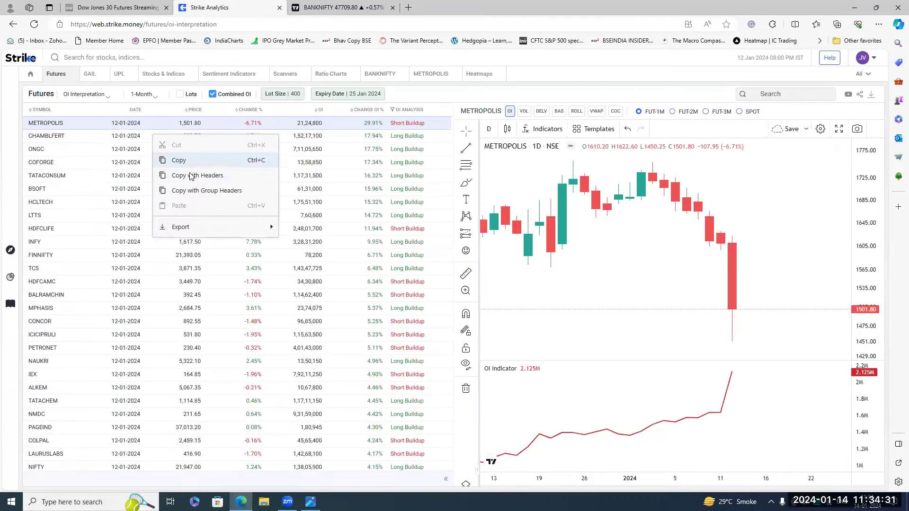
mouse_move(195, 230)
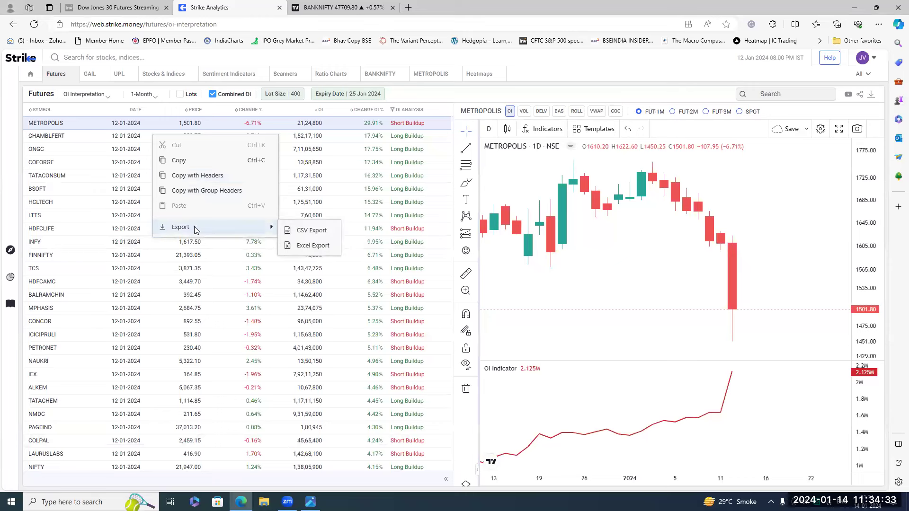
left_click(320, 232)
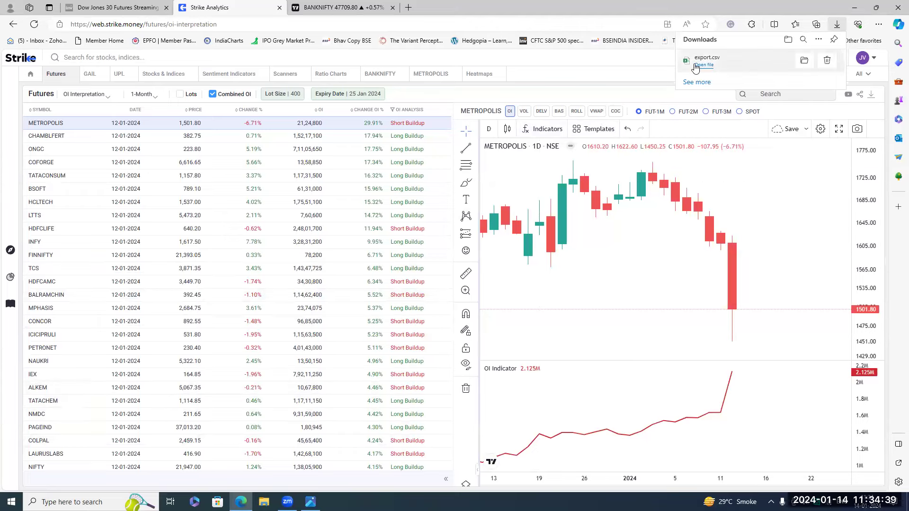
- Open export.csv in Excel and AutoFit columns A–G to their contents
left_click(702, 65)
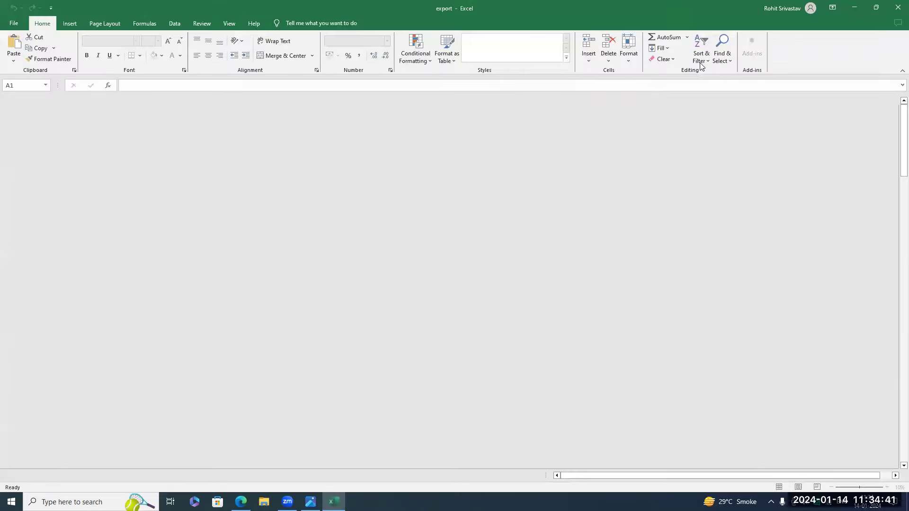
left_click_drag(28, 100, 230, 101)
double_click(226, 100)
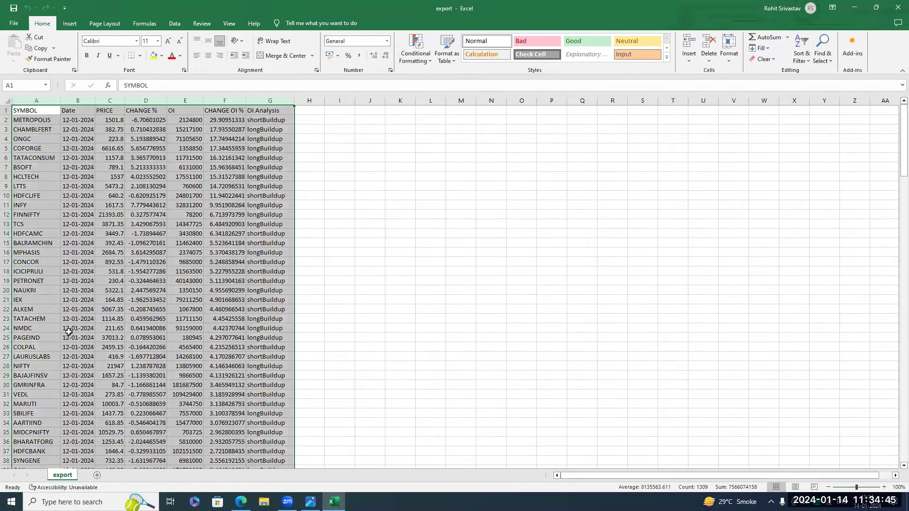
left_click(612, 214)
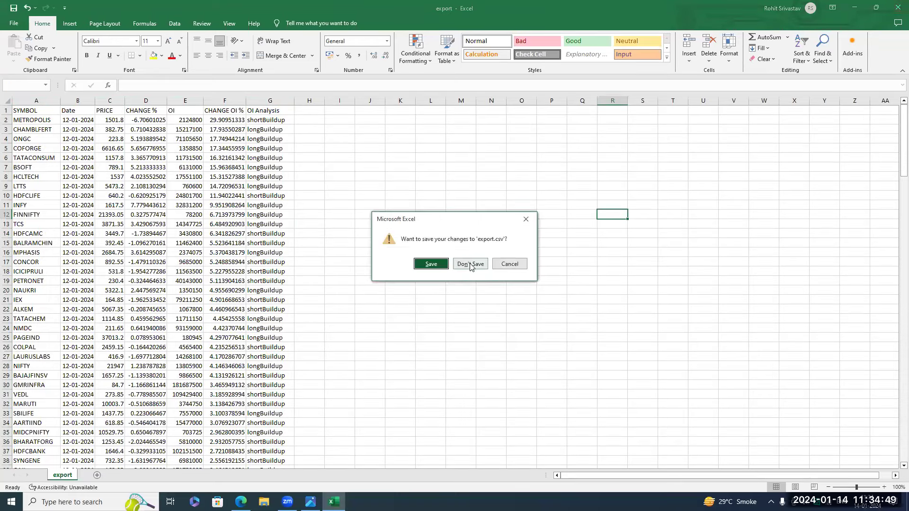
- Close Excel without saving and go to the dashboard's Watchlist view
left_click(470, 264)
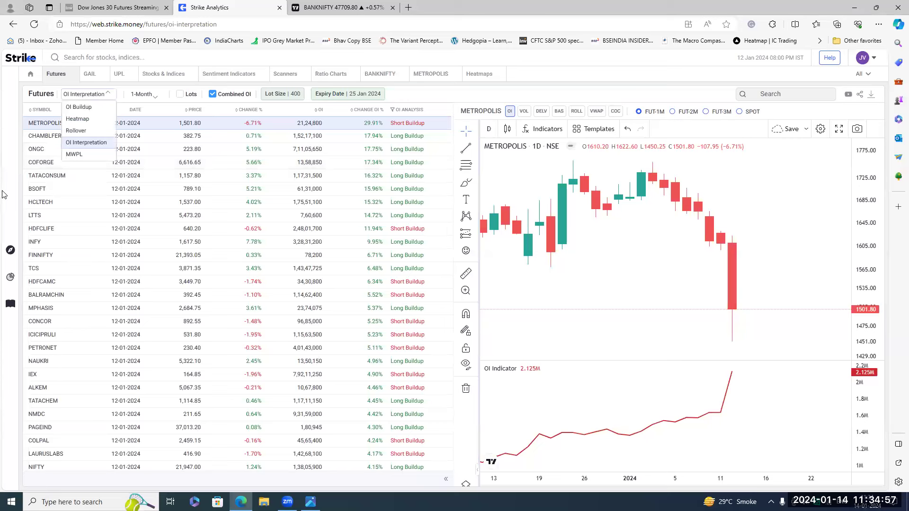
mouse_move(10, 252)
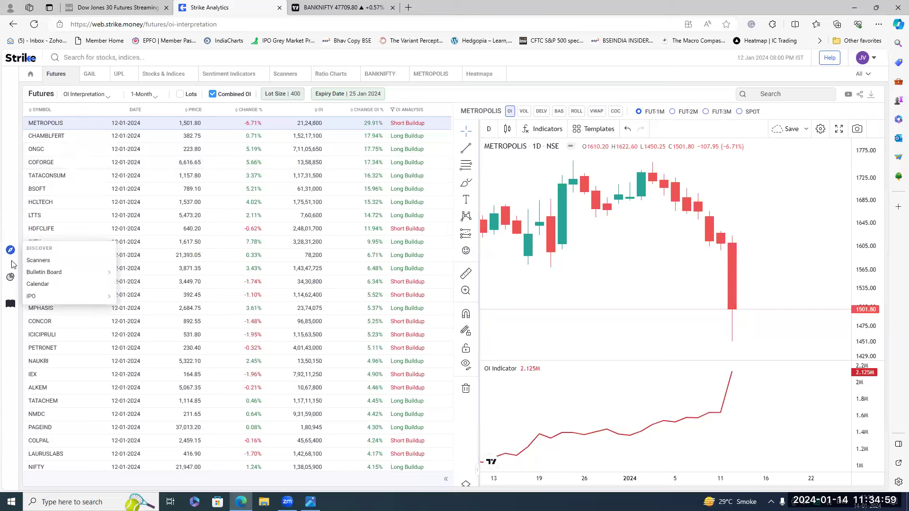
mouse_move(11, 277)
mouse_move(42, 313)
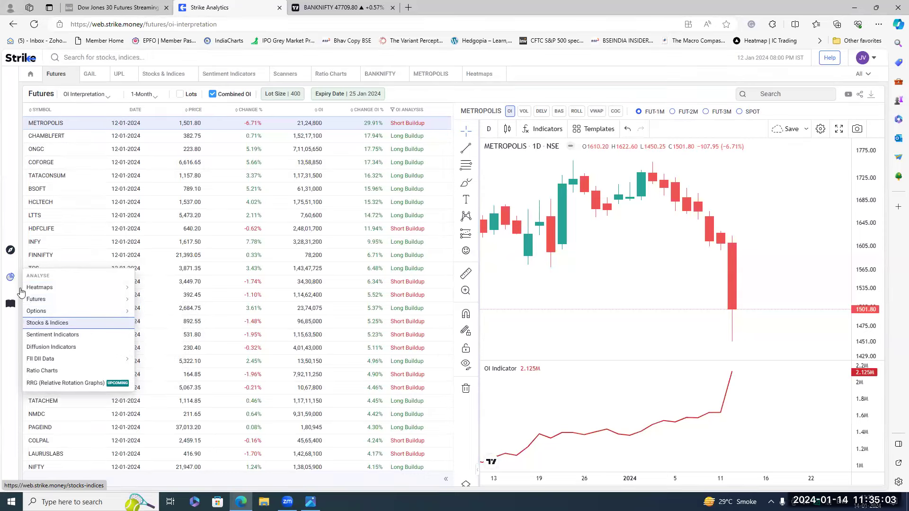
left_click(30, 74)
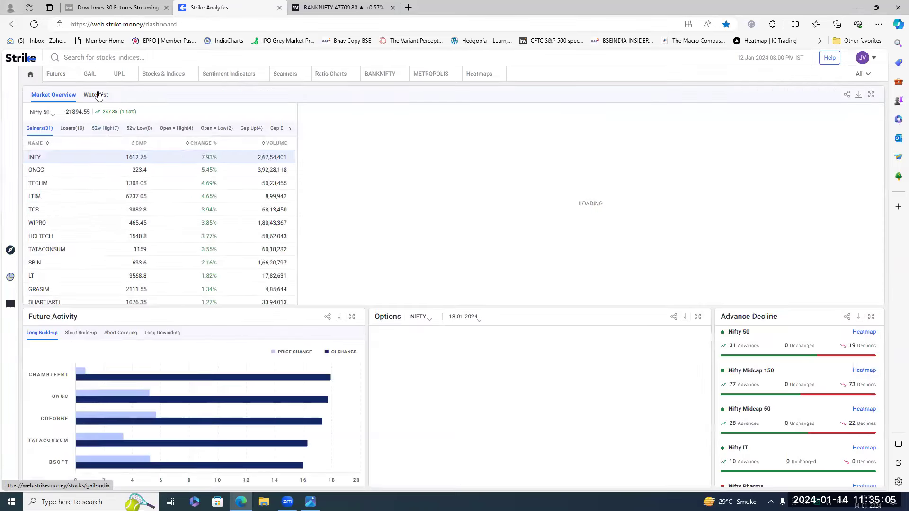
left_click(98, 95)
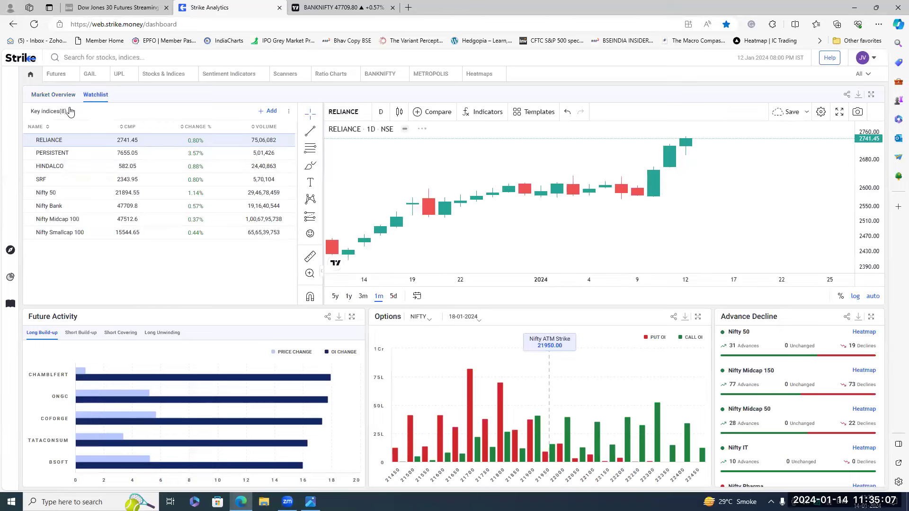
- Create a new, empty watchlist named 'test'
left_click(69, 112)
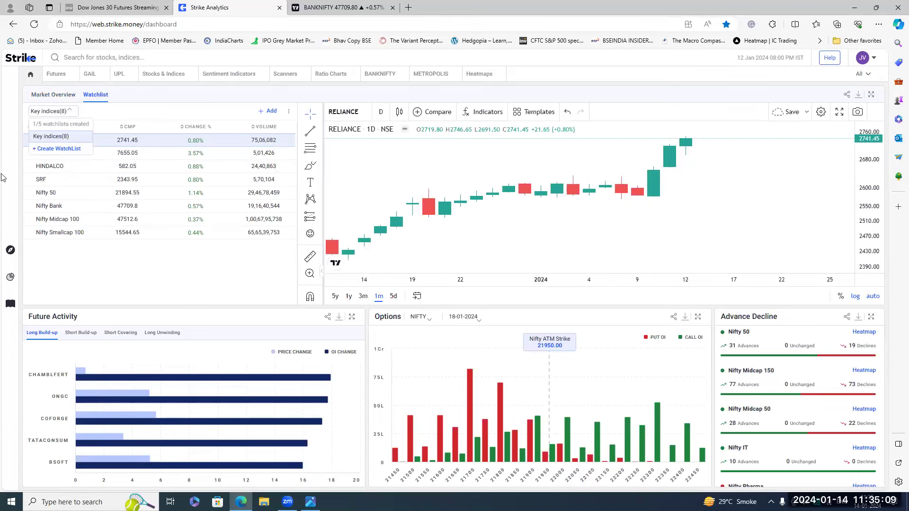
left_click(59, 148)
type("test")
left_click(473, 306)
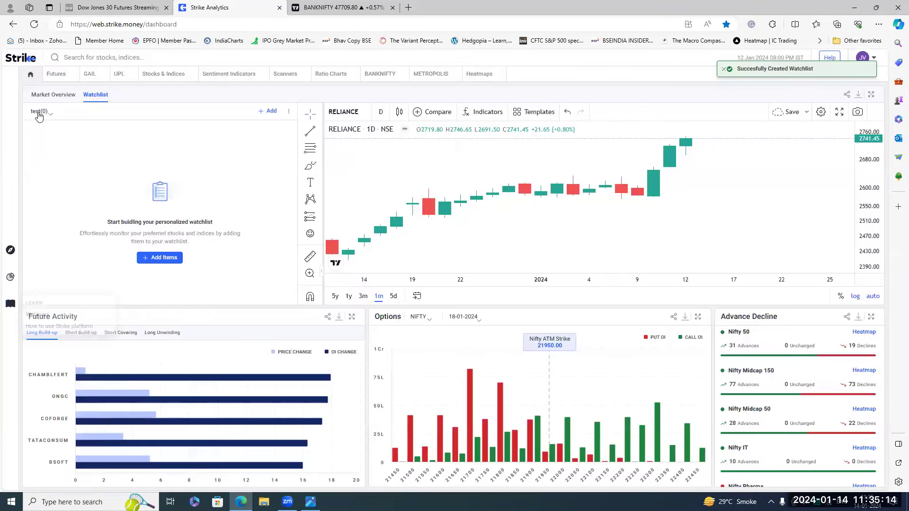
left_click(38, 111)
left_click(156, 142)
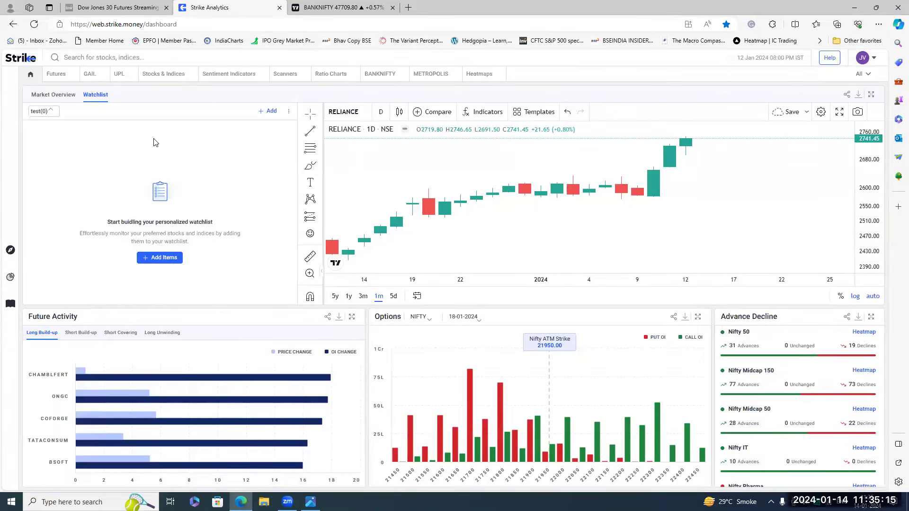
- In Add Items, tick six stocks from METROPOLIS to LUPIN, then untick them all
left_click(49, 114)
left_click(267, 111)
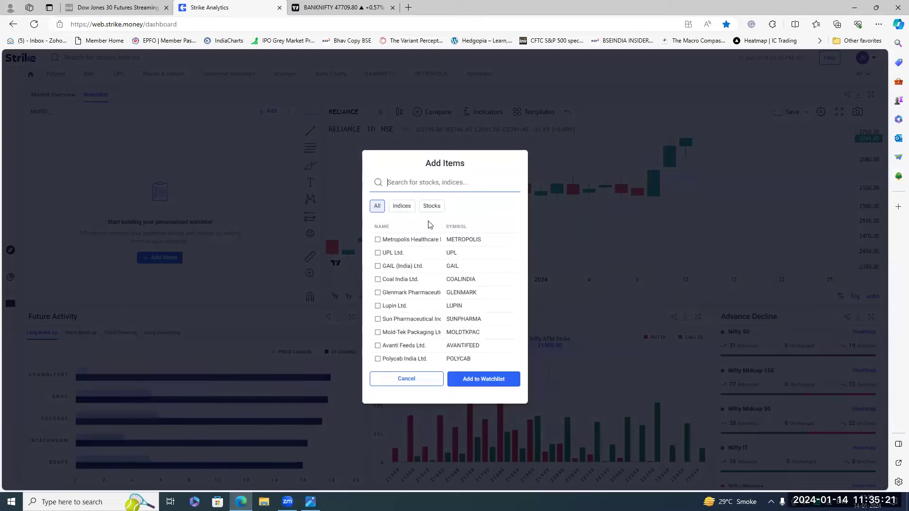
left_click(377, 239)
left_click(377, 253)
left_click(377, 266)
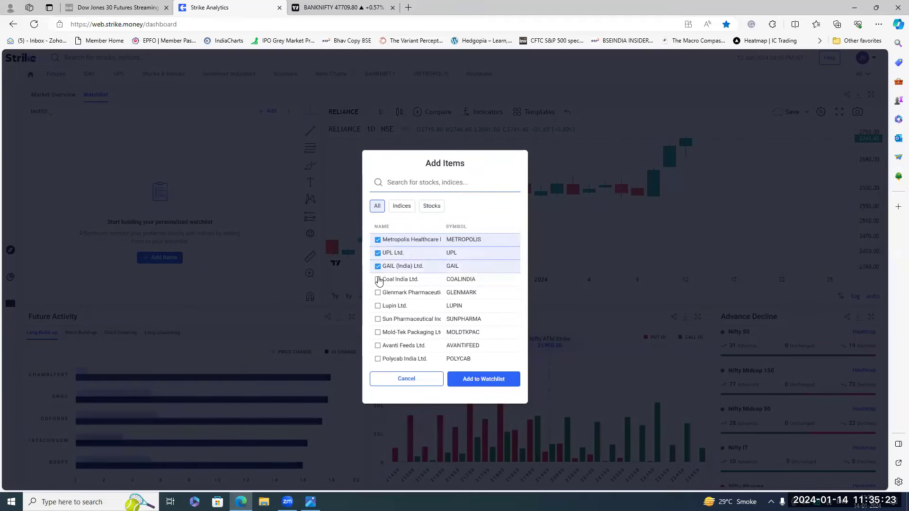
left_click(378, 279)
left_click(377, 293)
left_click(377, 305)
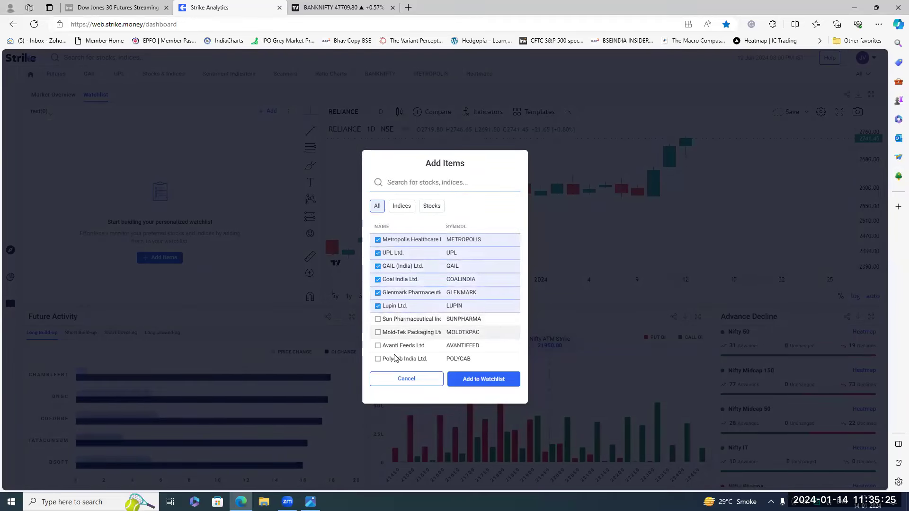
left_click(377, 305)
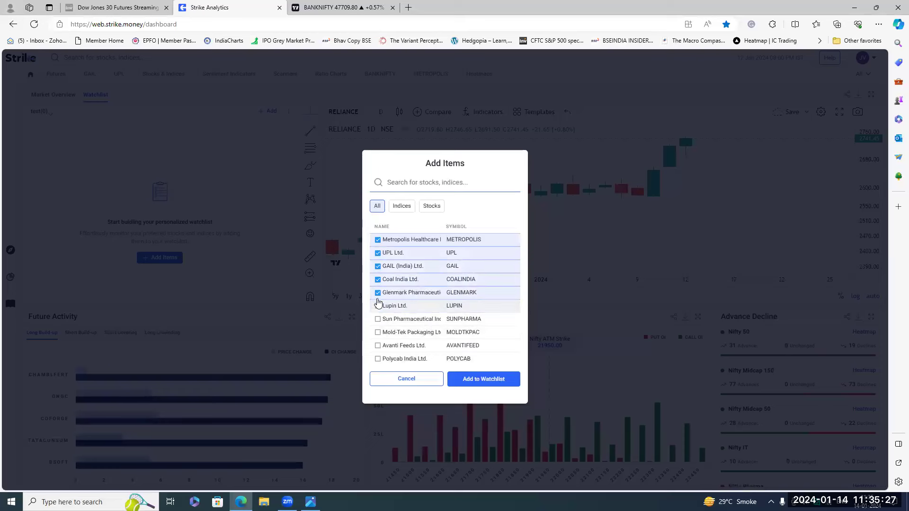
left_click(377, 292)
left_click(377, 279)
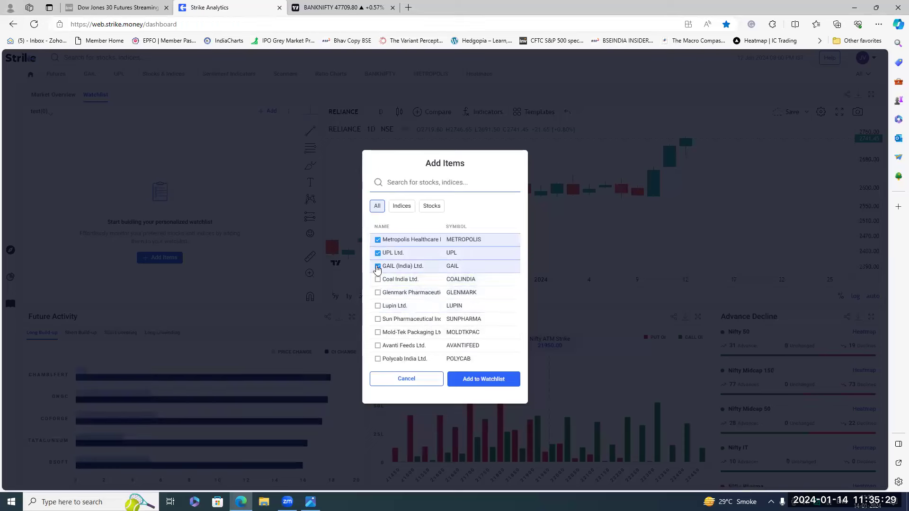
left_click(377, 266)
left_click(377, 253)
left_click(377, 240)
- Add METROPOLIS, UPL and GAIL to the watchlist, then search 'rel' and add RELIANCE
left_click(377, 240)
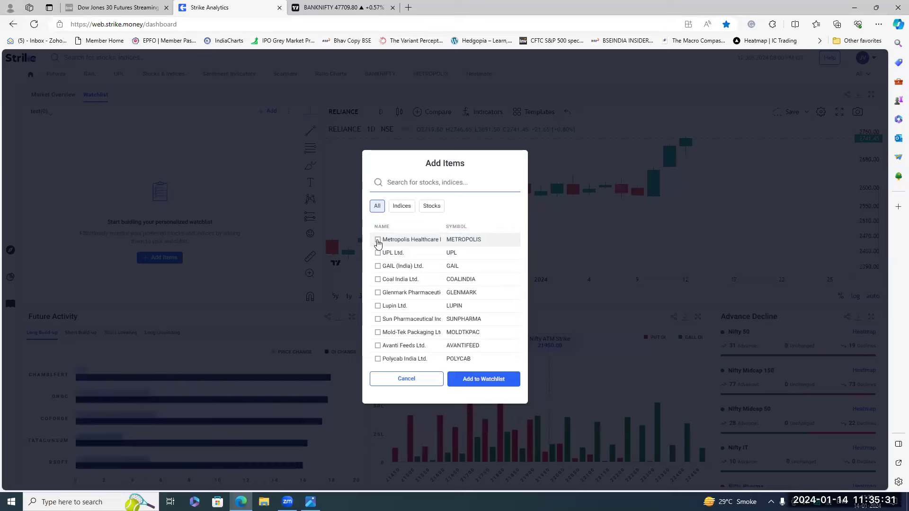
left_click(377, 253)
left_click(377, 266)
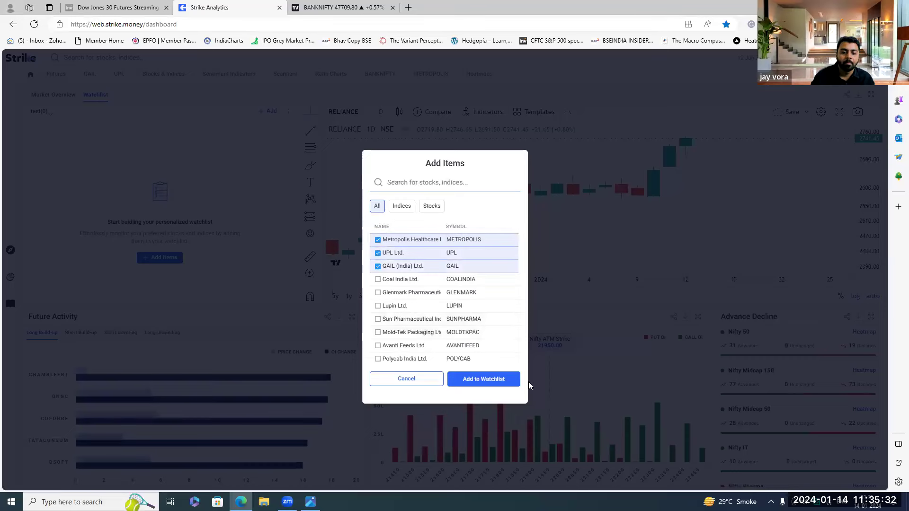
left_click(482, 383)
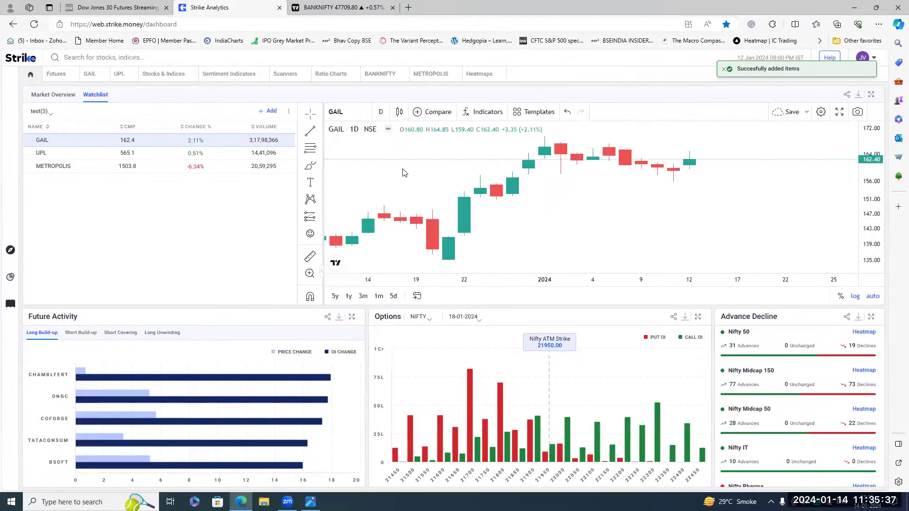
type("reliance")
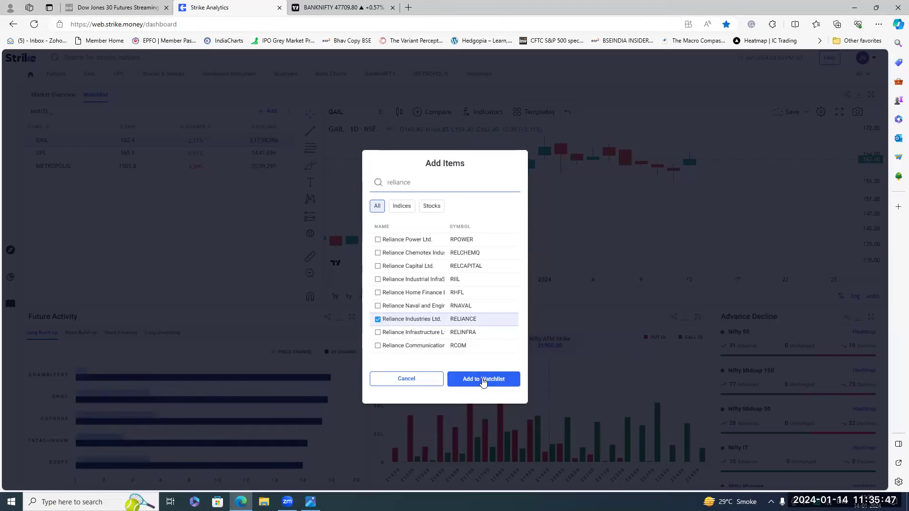
left_click(483, 379)
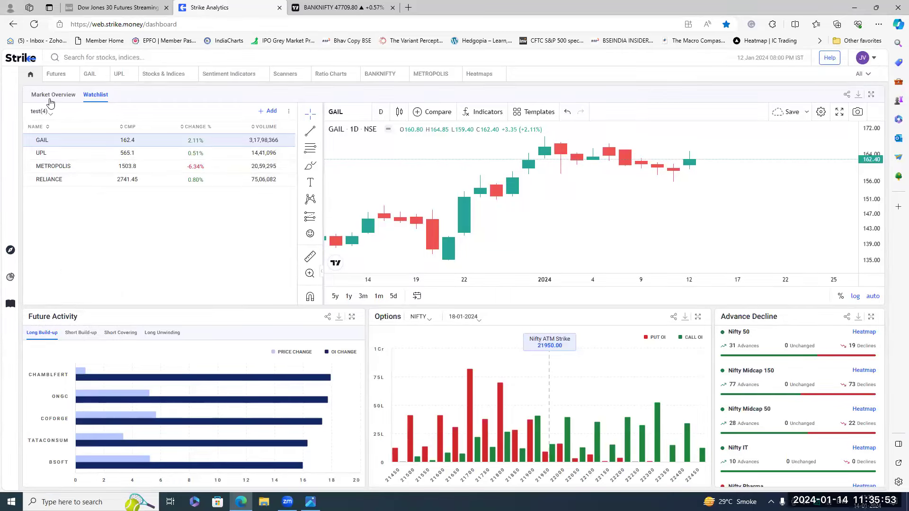
- Open the NSE Indices heatmap and switch it to Watchlist Heatmaps
mouse_move(10, 276)
mouse_move(52, 287)
left_click(171, 288)
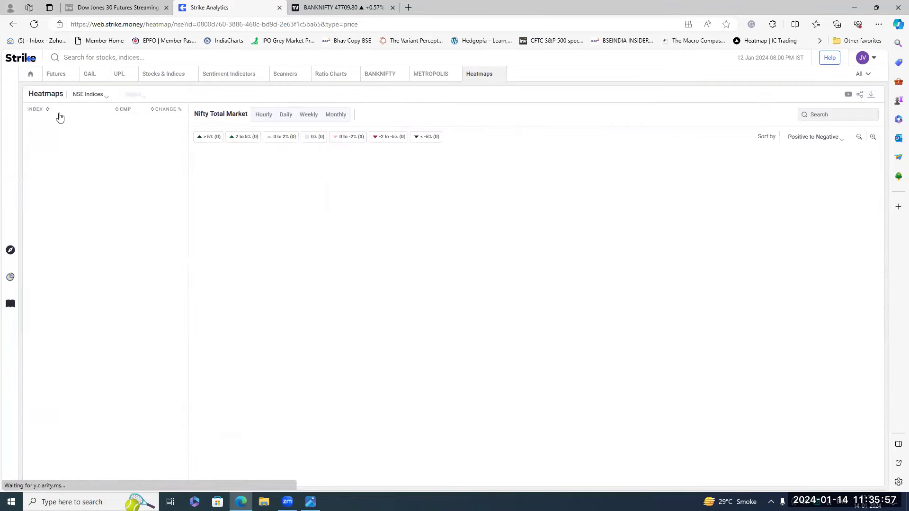
left_click(99, 96)
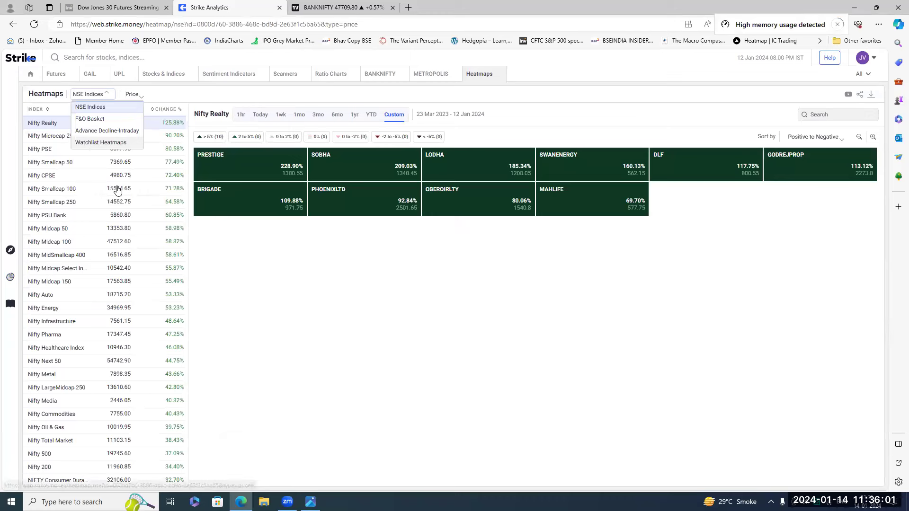
left_click(97, 143)
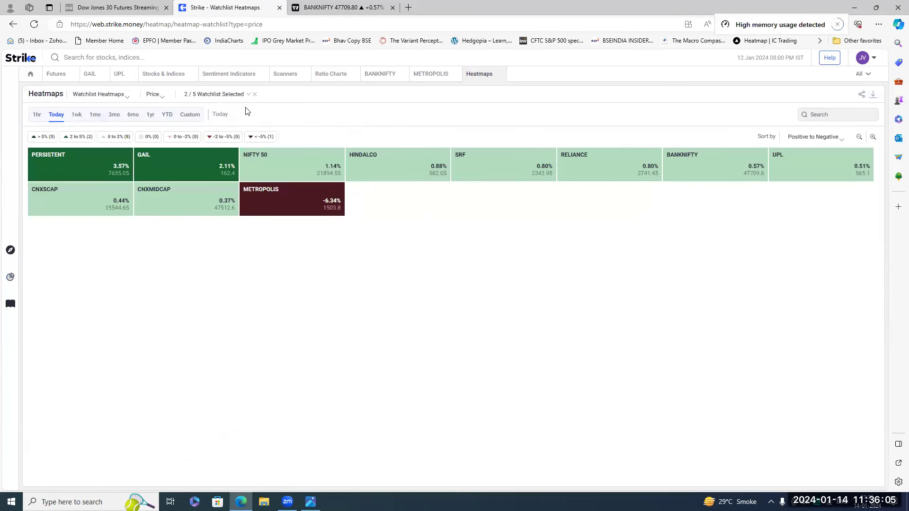
- Uncheck and then re-check the Key indices watchlist in the heatmap's watchlist selector
left_click(222, 94)
left_click(192, 113)
left_click(357, 230)
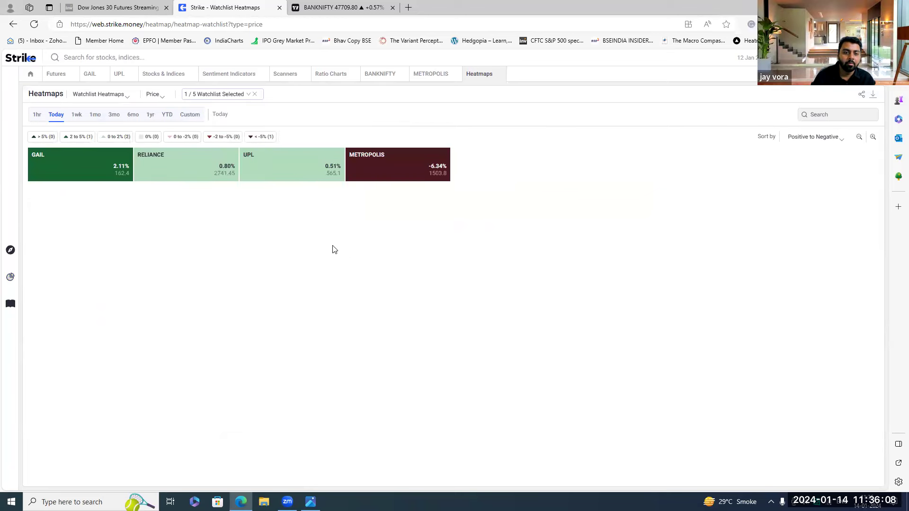
left_click(194, 94)
left_click(189, 127)
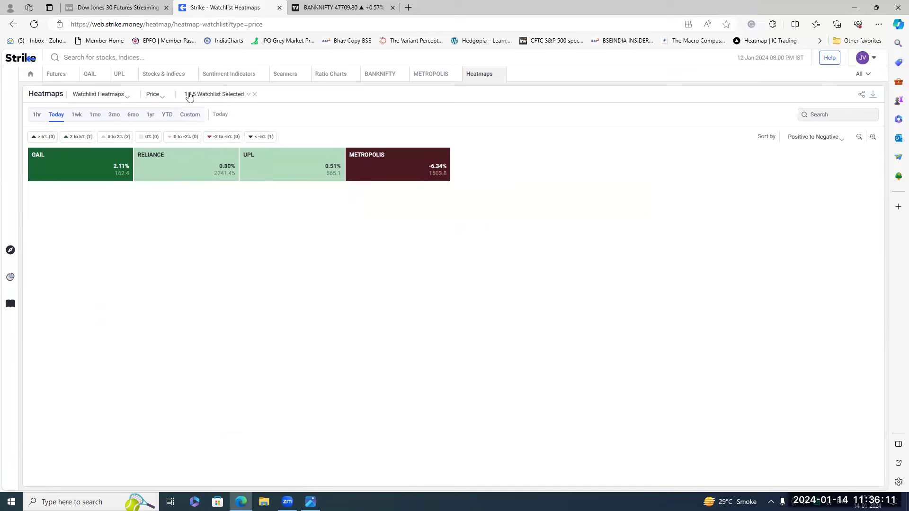
left_click(189, 94)
left_click(192, 114)
left_click(367, 271)
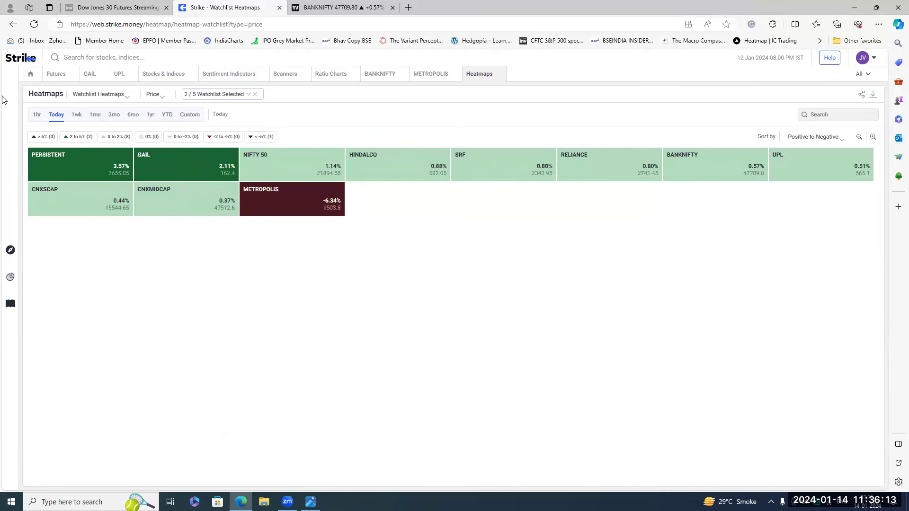
- Return to the dashboard and open the NSE Indices heatmap from the Analyse menu
left_click(30, 75)
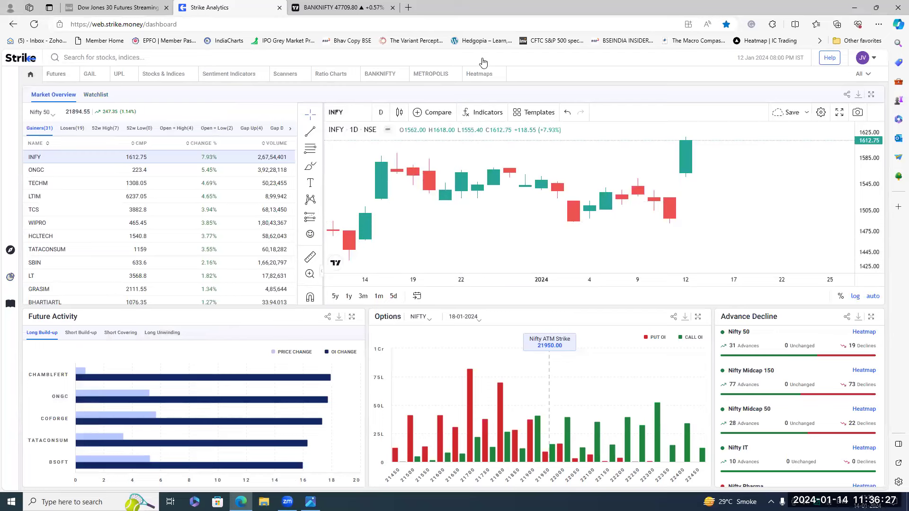
mouse_move(10, 281)
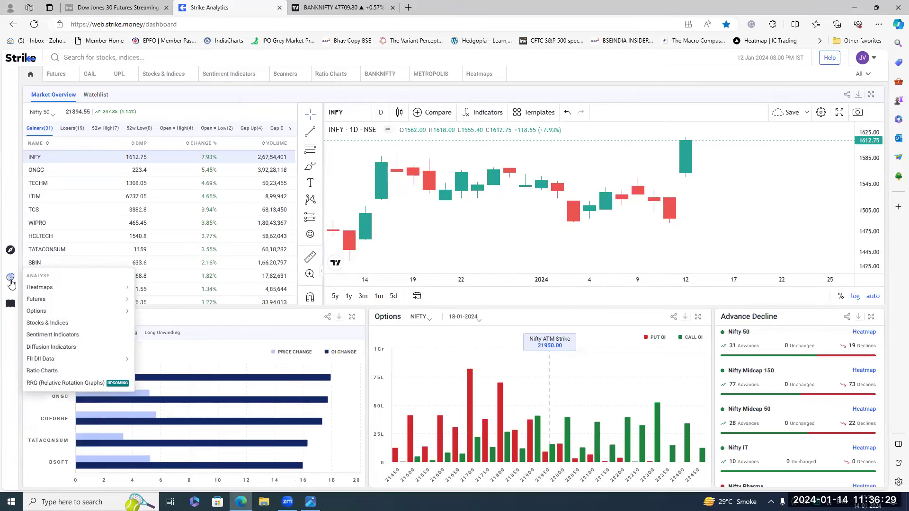
mouse_move(52, 289)
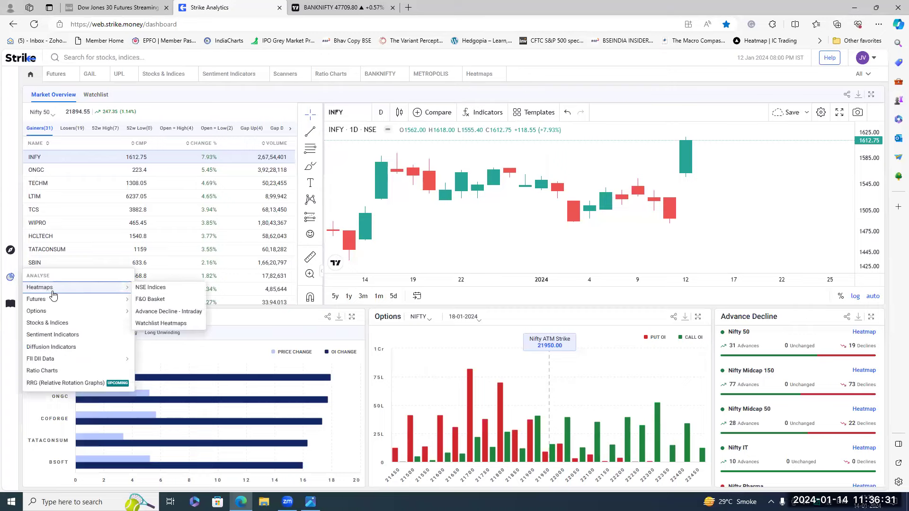
left_click(152, 287)
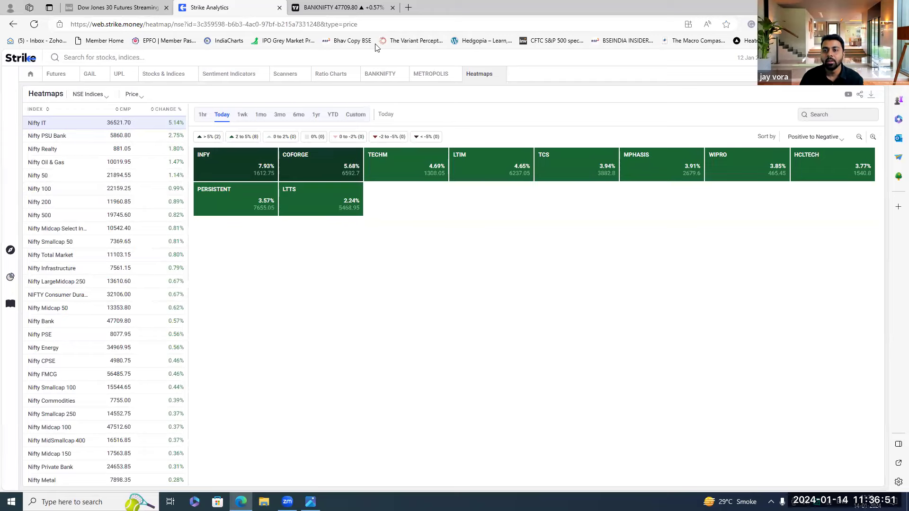
left_click(408, 8)
- Go to nseindia.com, search 'reliance' and browse the RELIANCE equity quote page
type("nseind")
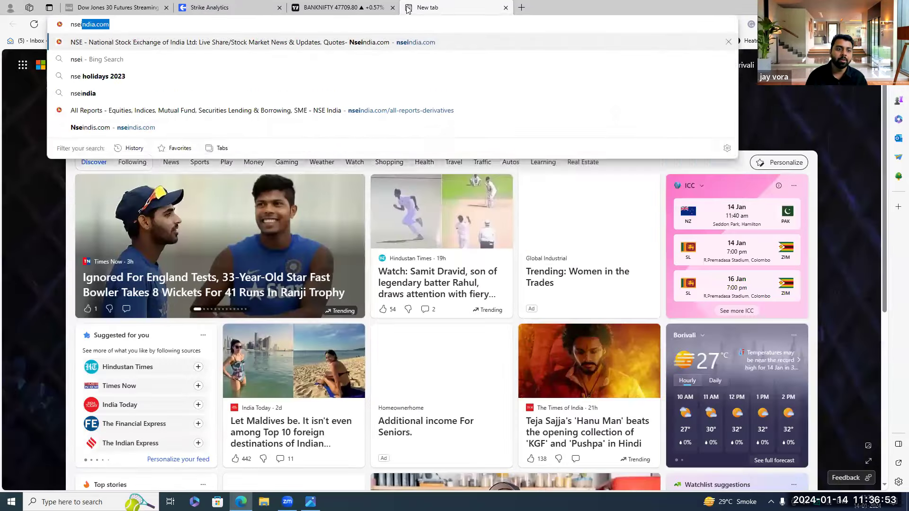
type("ia")
key("Return")
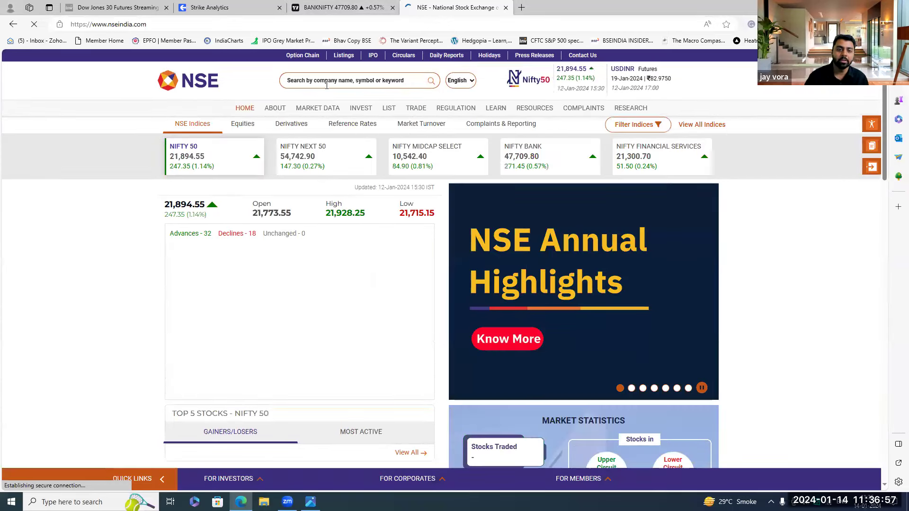
type("reliance")
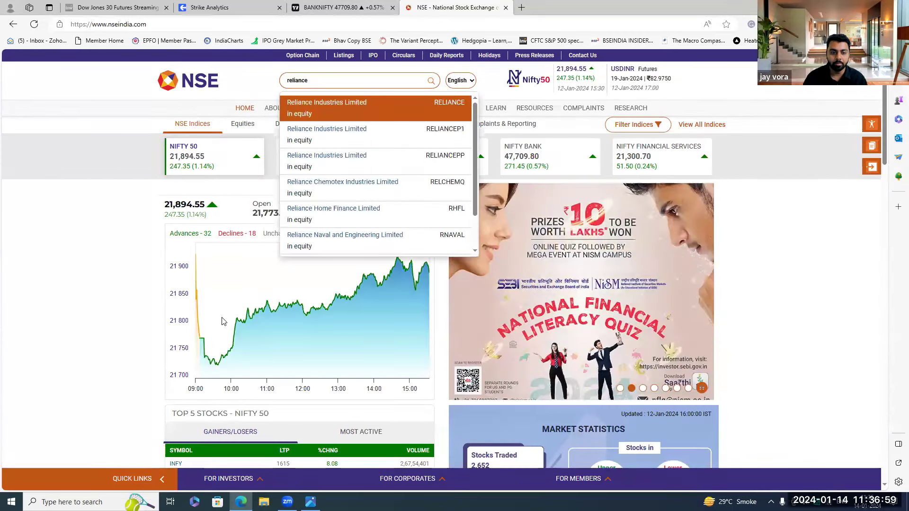
key("Return")
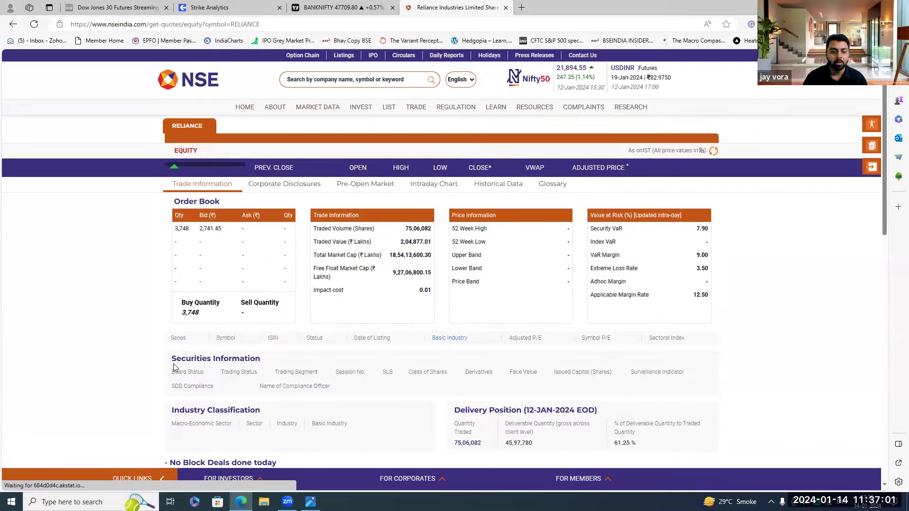
scroll(252, 369, "down", 2)
left_click_drag(305, 363, 332, 363)
left_click_drag(408, 364, 382, 364)
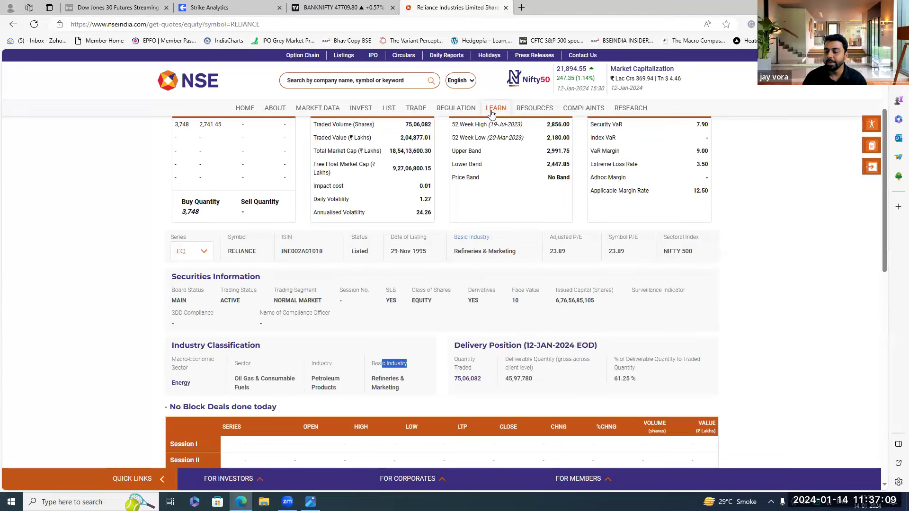
- Close the NSE India tab and view Help's Info Videos before returning to the dashboard
left_click(506, 7)
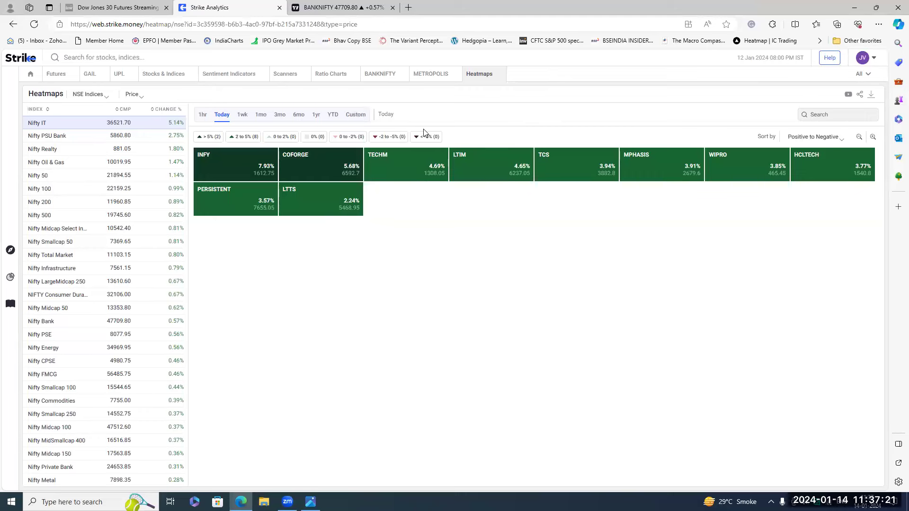
left_click(829, 58)
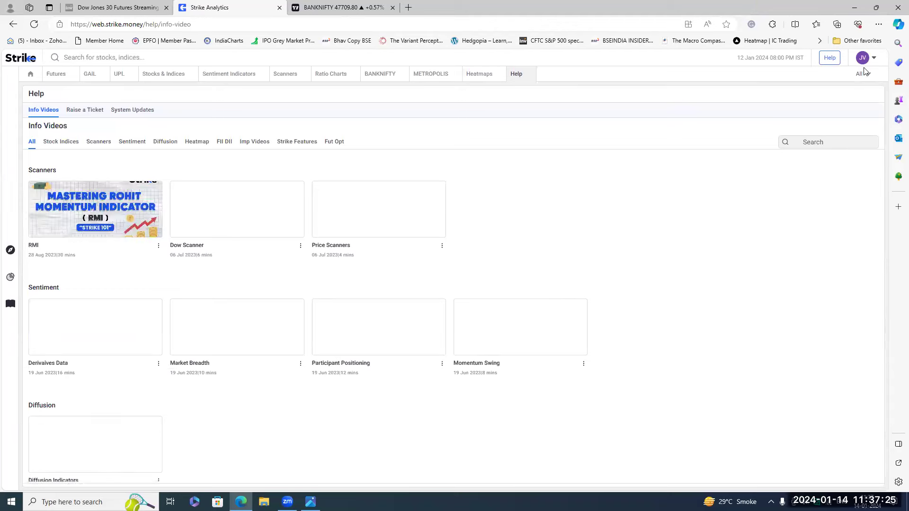
left_click(31, 73)
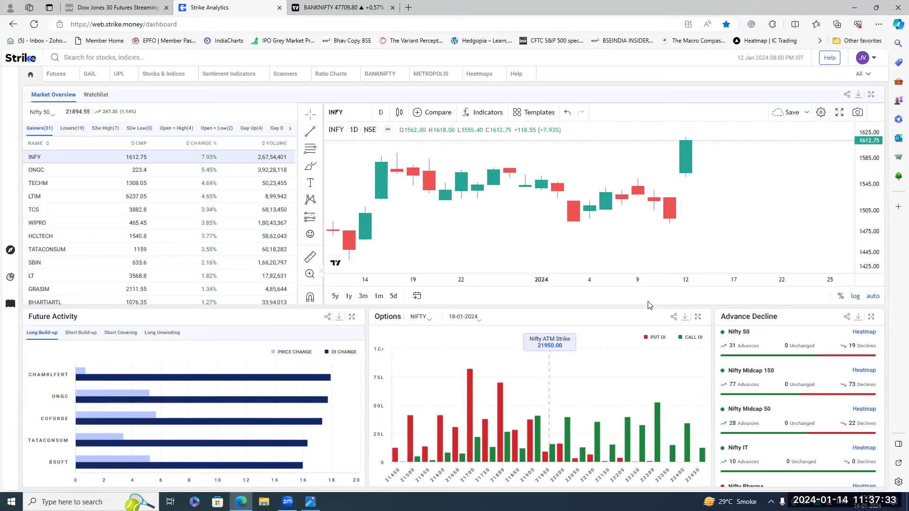
- Browse Help's System Updates and Raise a Ticket form without choosing an issue, then return home
left_click(829, 57)
left_click(130, 112)
left_click(70, 111)
left_click(562, 166)
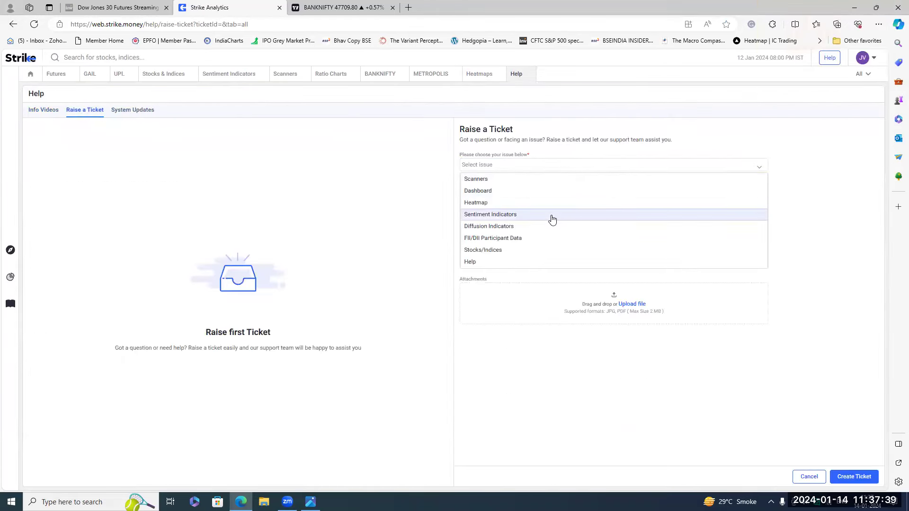
left_click(562, 163)
left_click(528, 192)
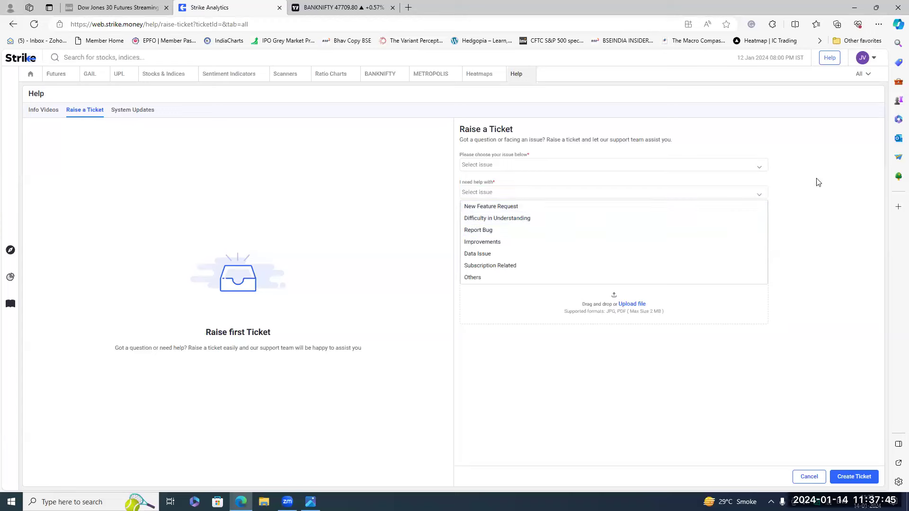
left_click(761, 194)
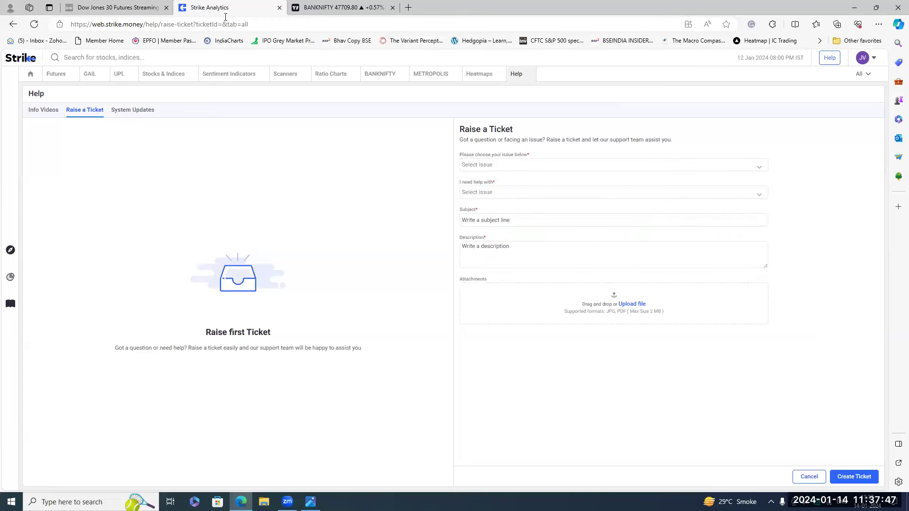
left_click(30, 74)
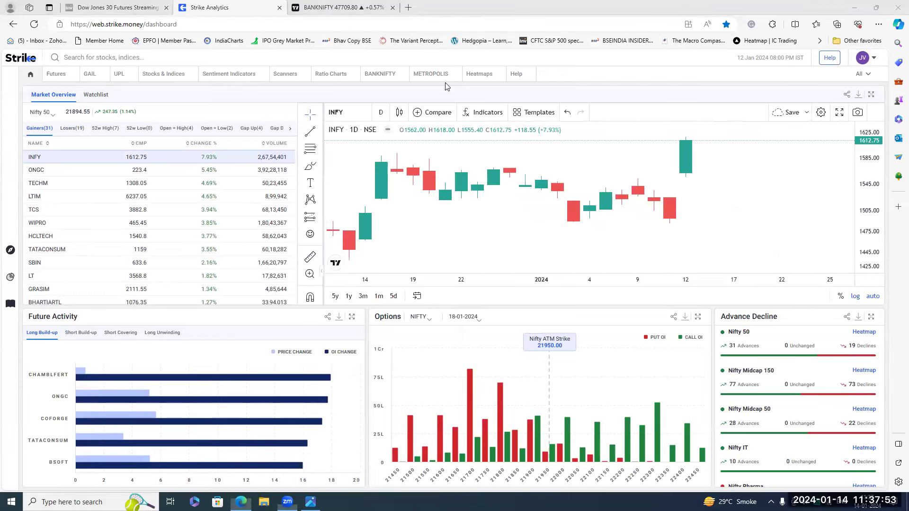
- Open the Futures Rollover data and show figures per expiry
mouse_move(10, 277)
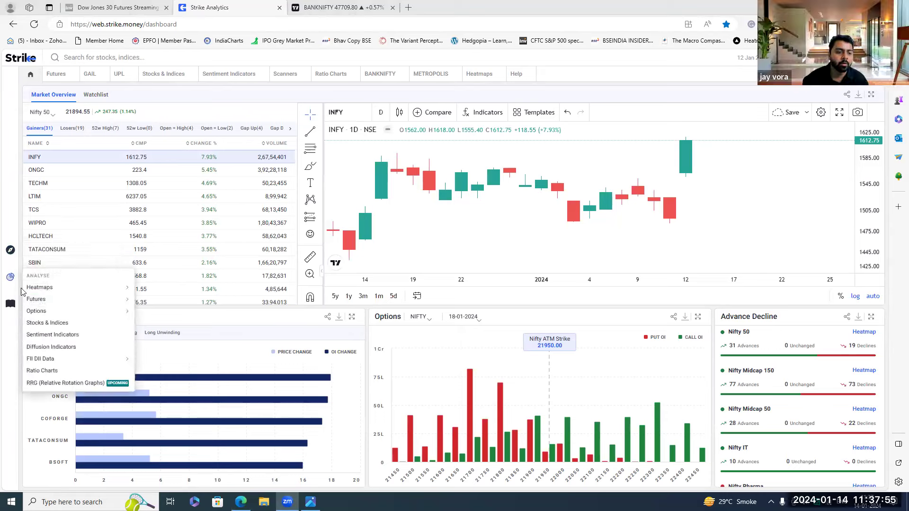
mouse_move(41, 306)
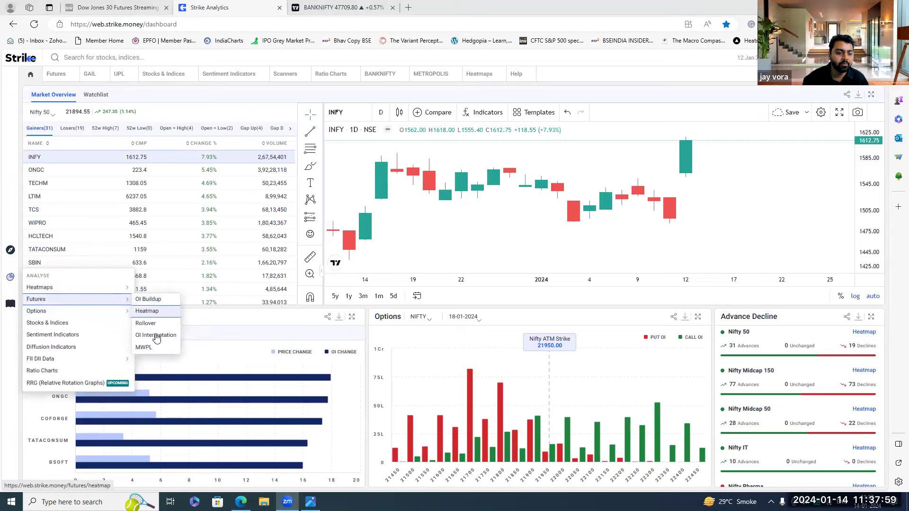
left_click(145, 323)
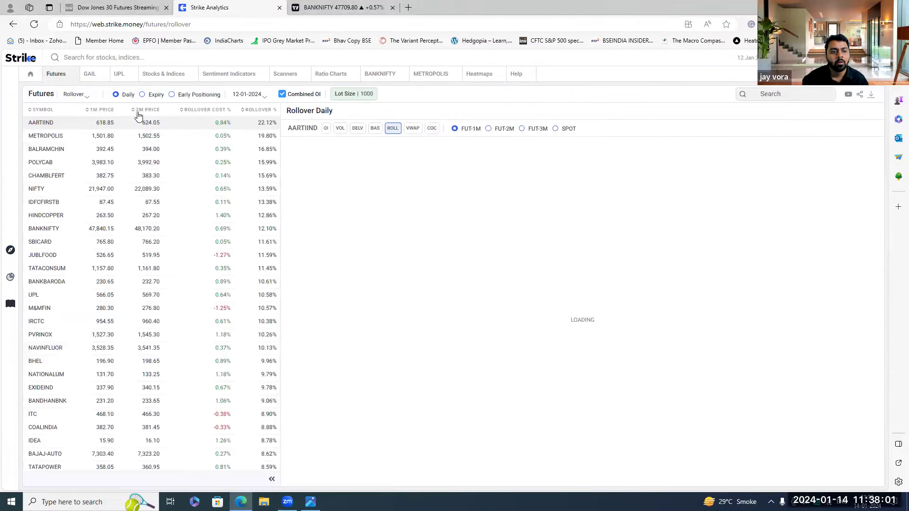
left_click(142, 94)
scroll(349, 197, "down", 10)
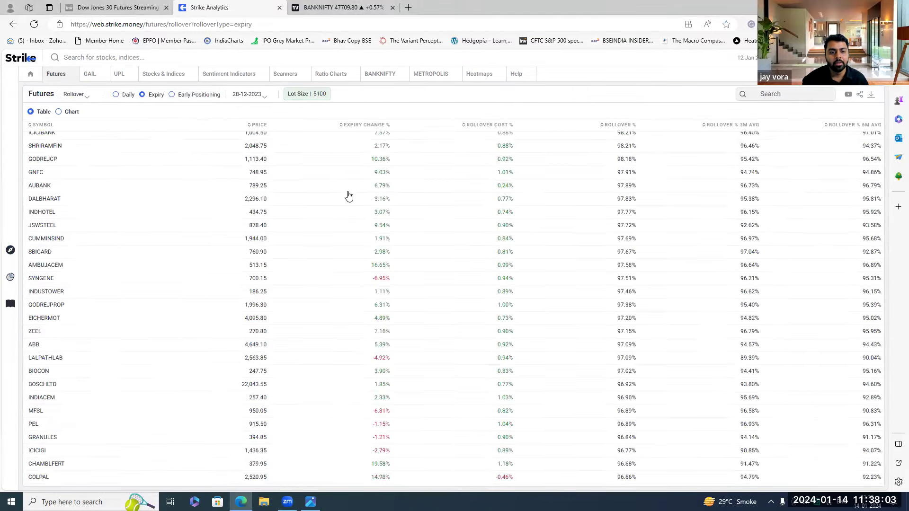
scroll(198, 133, "up", 1)
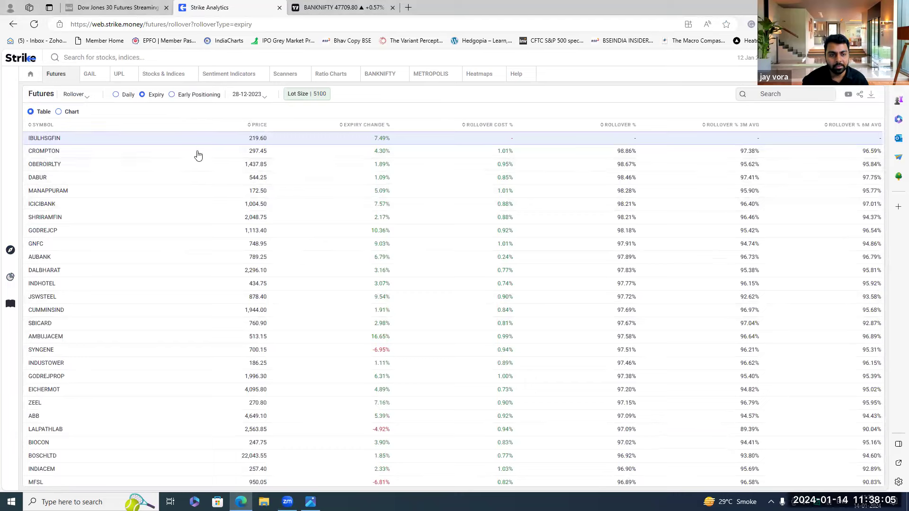
- Browse rollover for AUBANK and ICICIBANK, its chart view, and Early Positioning
left_click(256, 93)
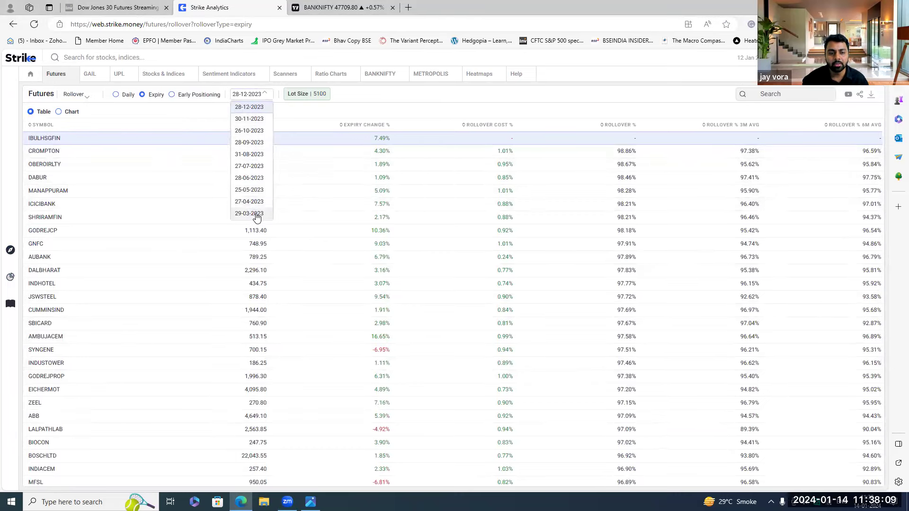
left_click(344, 110)
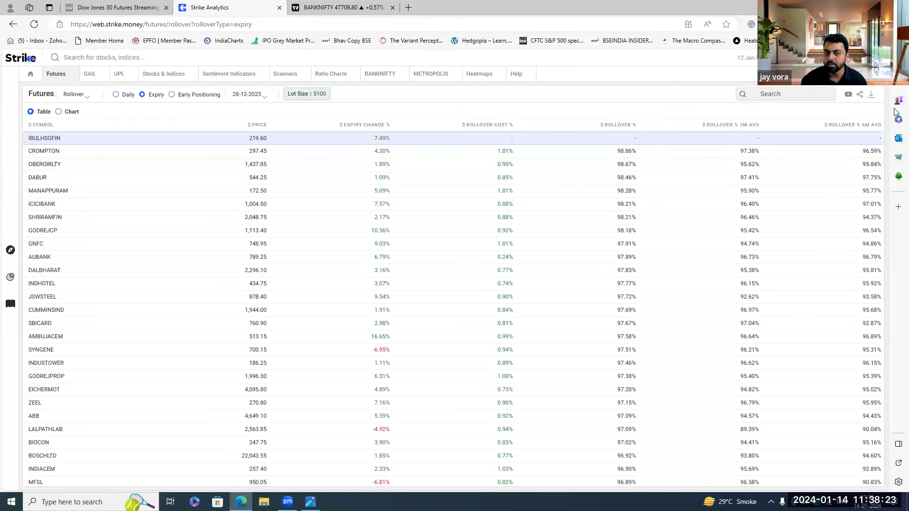
left_click(115, 257)
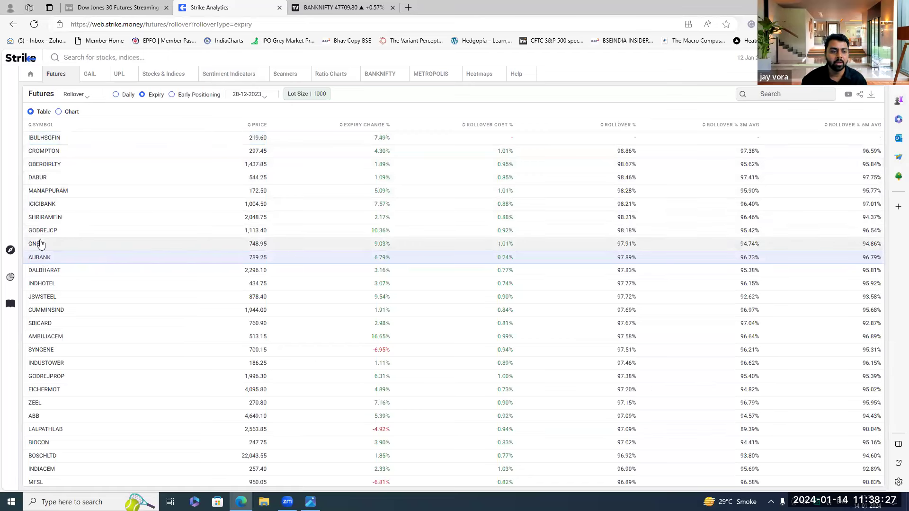
left_click(43, 204)
left_click(58, 113)
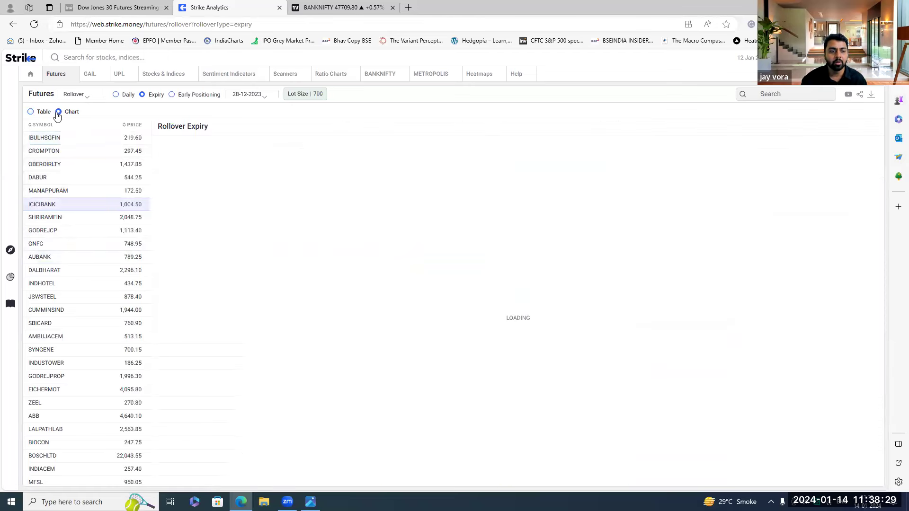
scroll(726, 304, "down", 8)
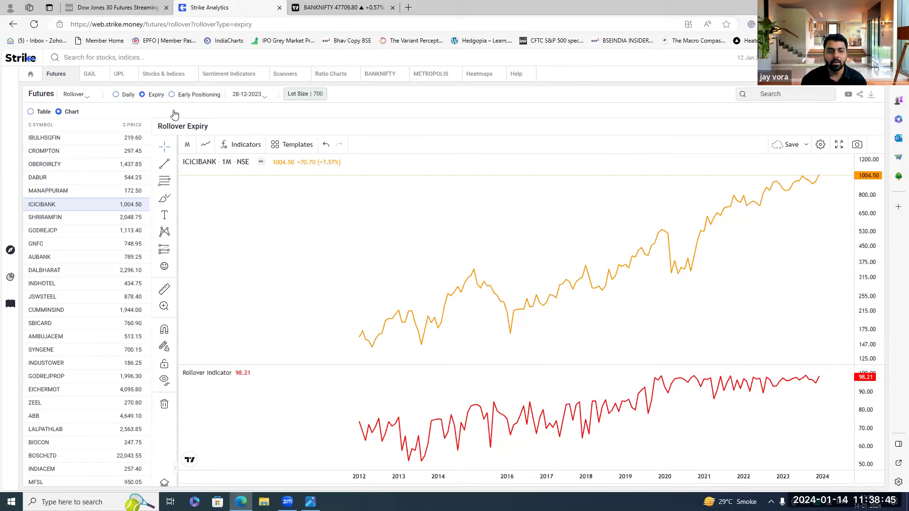
left_click(171, 94)
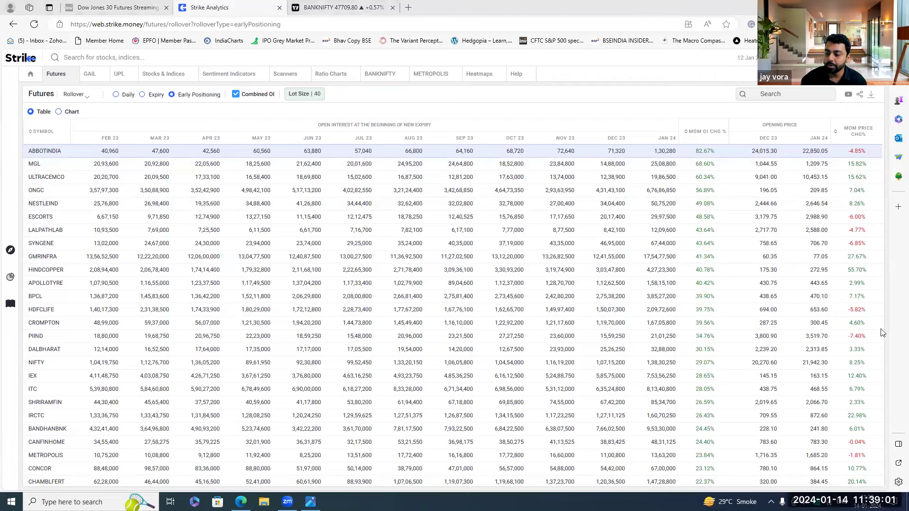
- Check the system clock, then switch to Daily and the OI Interpretation view
left_click(892, 501)
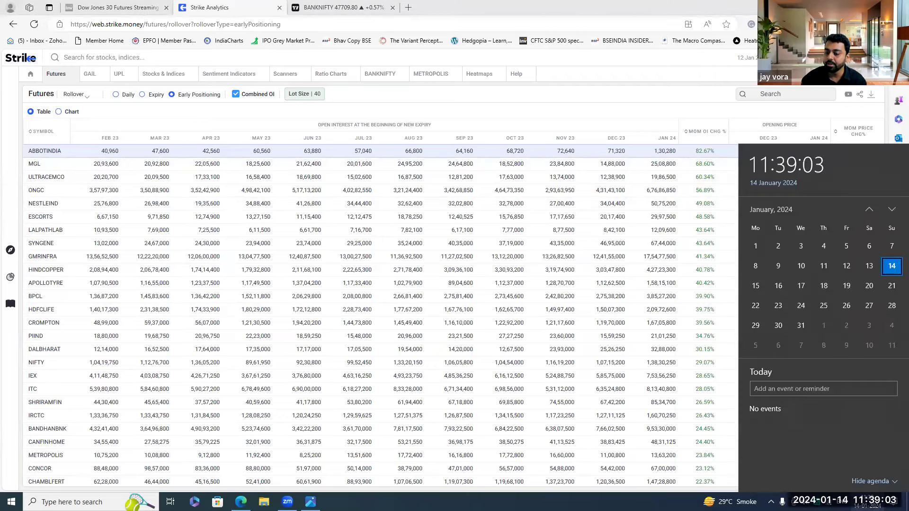
left_click(892, 501)
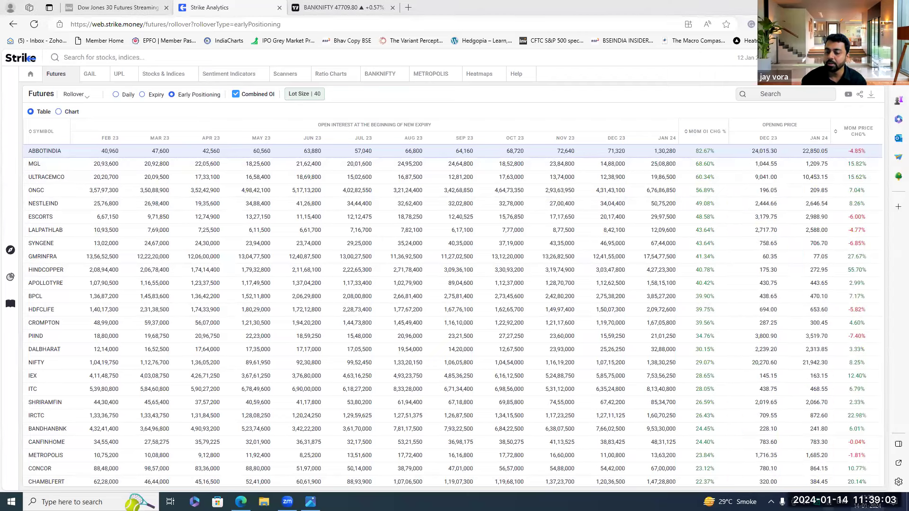
left_click(116, 95)
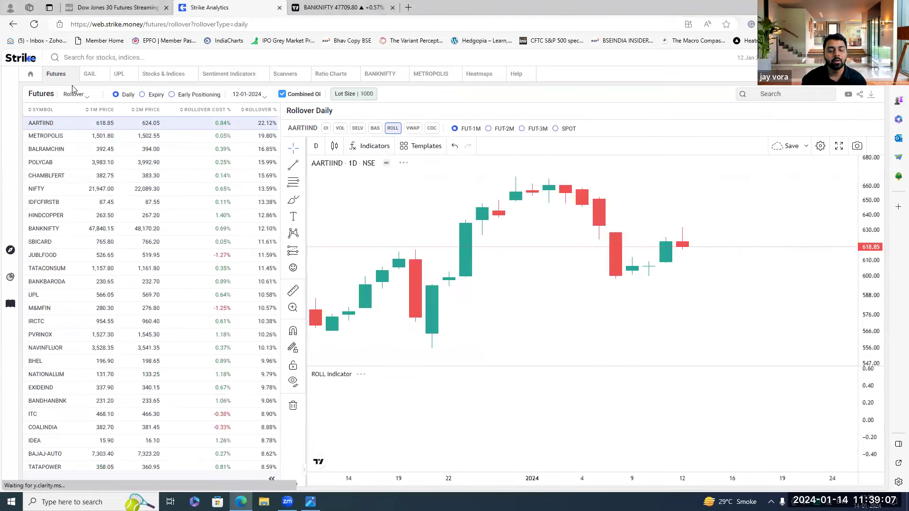
left_click(80, 96)
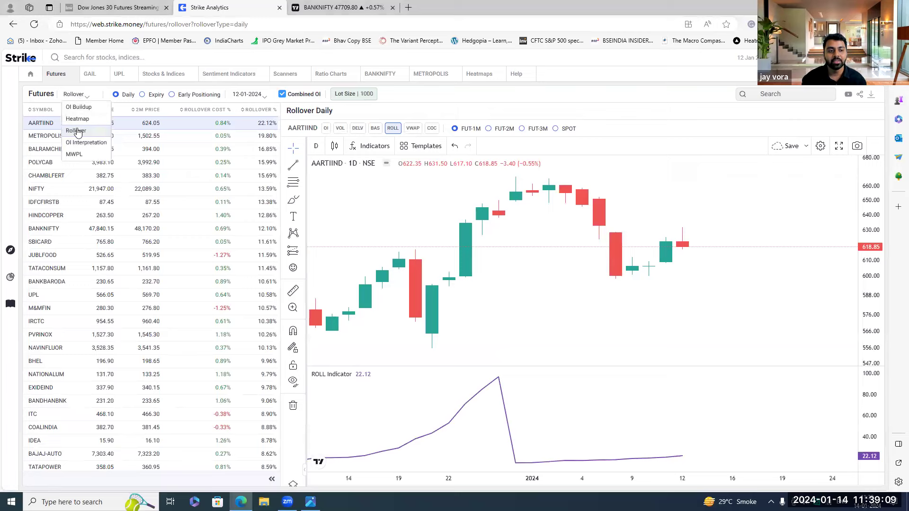
left_click(78, 142)
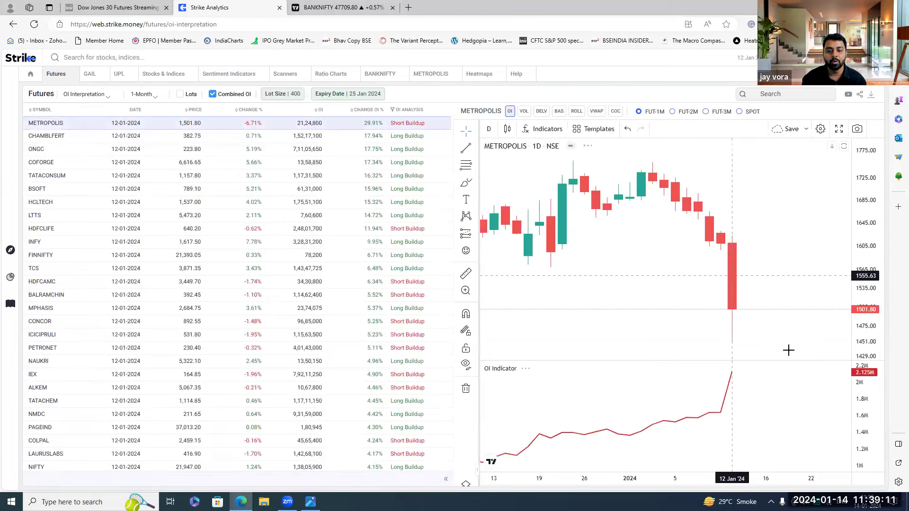
scroll(767, 418, "down", 5)
scroll(803, 409, "down", 2)
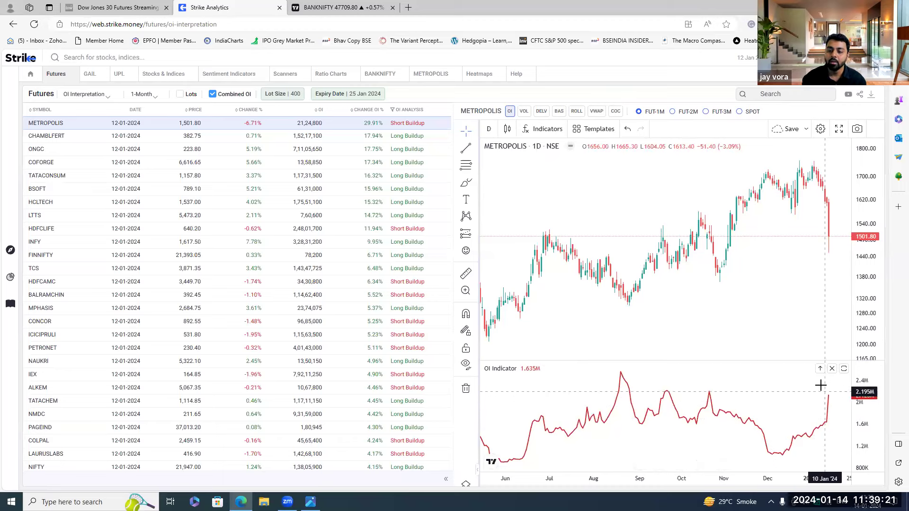
left_click(489, 132)
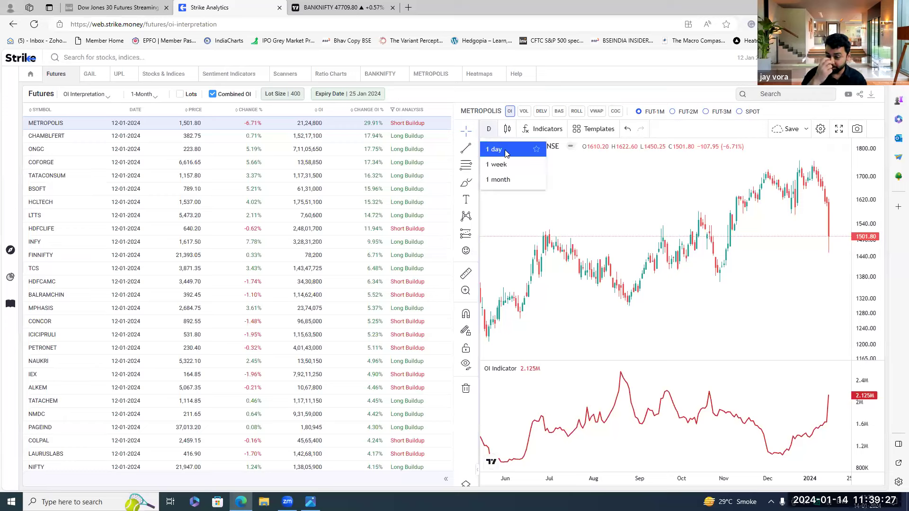
left_click(687, 136)
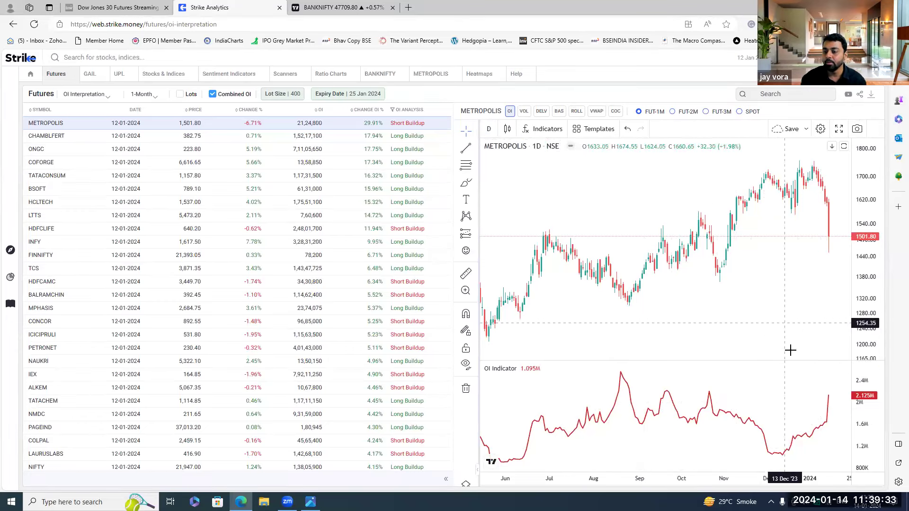
left_click(487, 128)
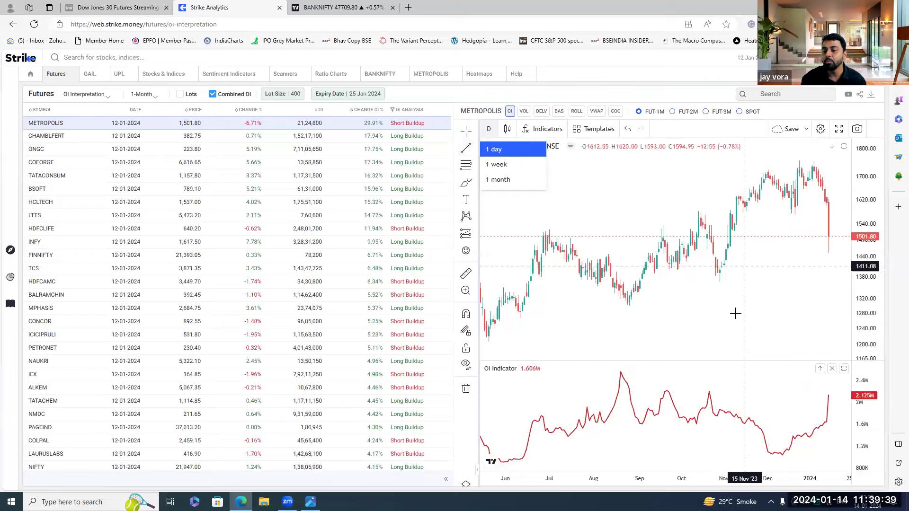
left_click(750, 324)
scroll(750, 331, "down", 5)
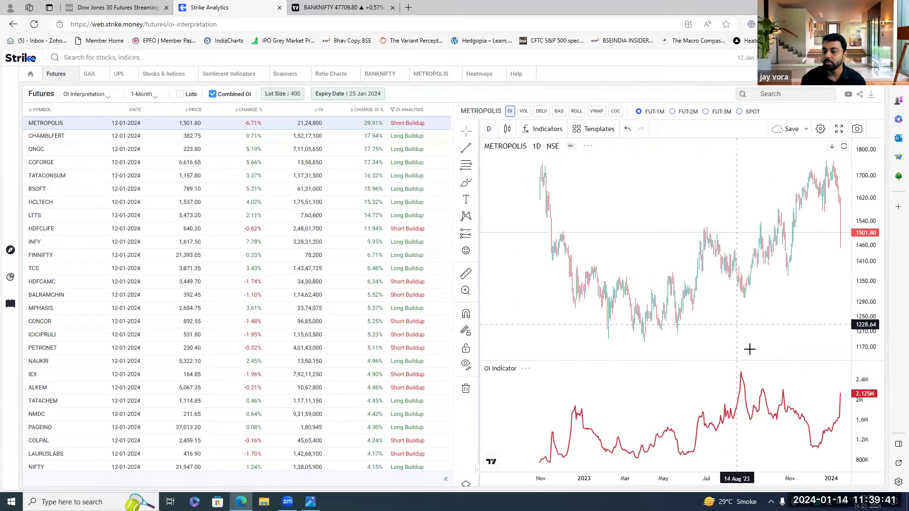
scroll(694, 334, "up", 4)
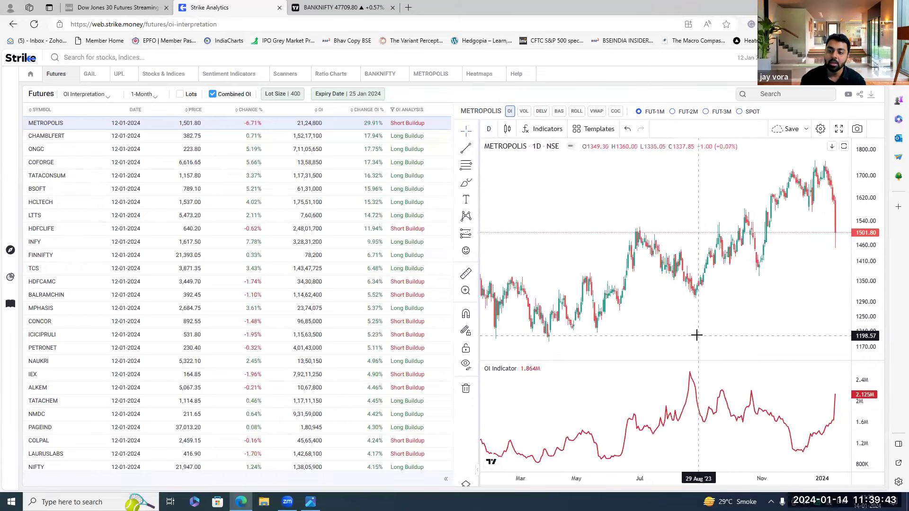
scroll(694, 330, "down", 2)
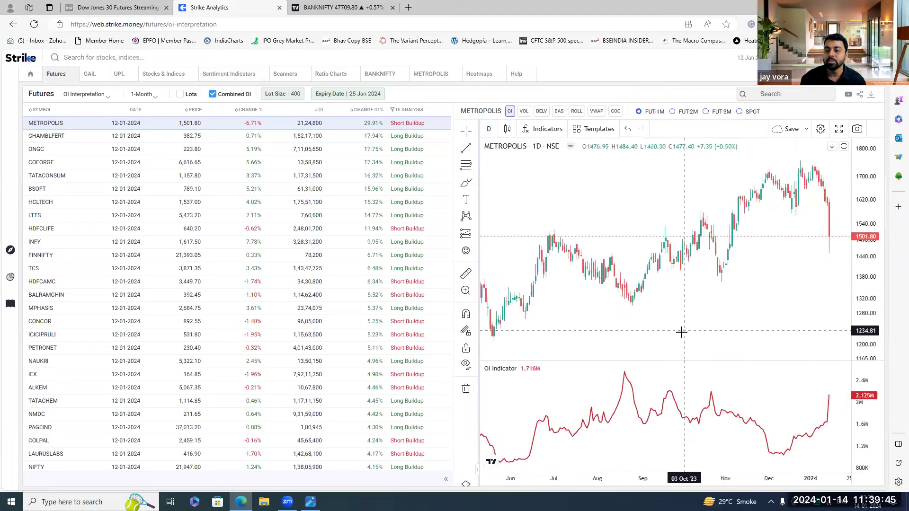
scroll(710, 337, "down", 3)
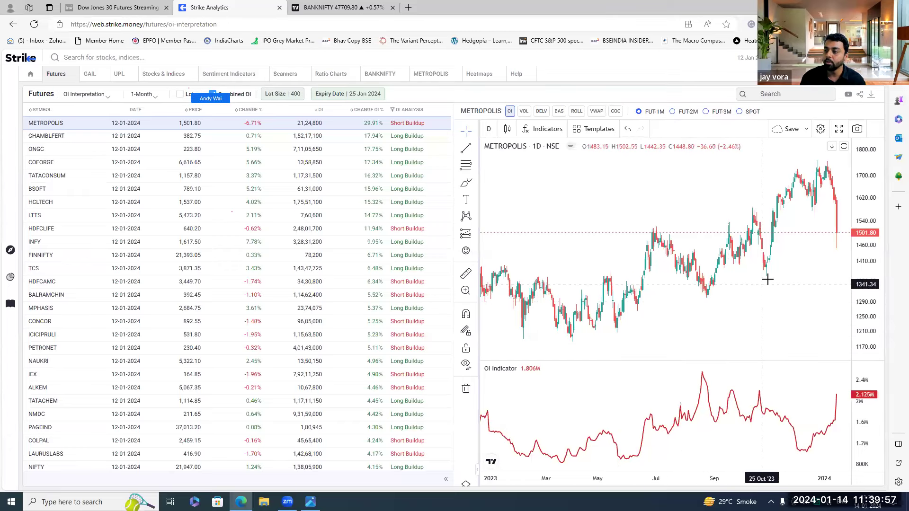
left_click(488, 129)
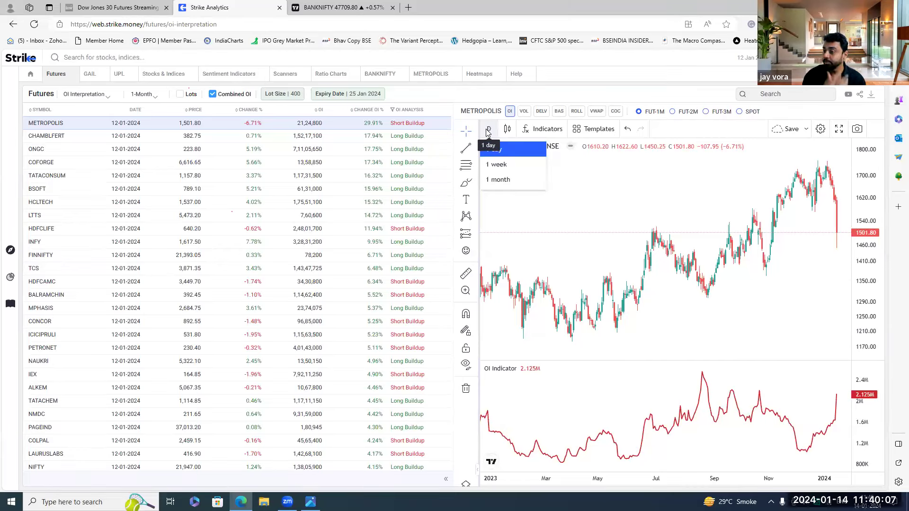
left_click(706, 128)
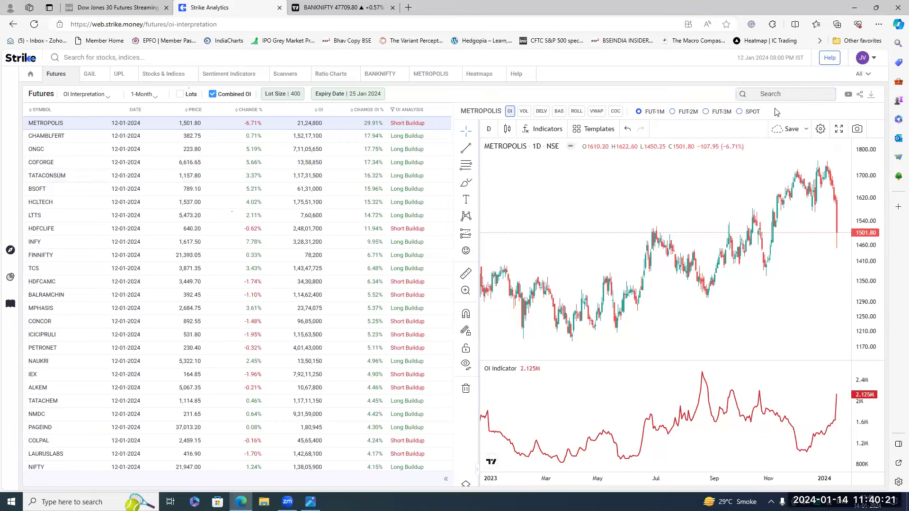
left_click(778, 94)
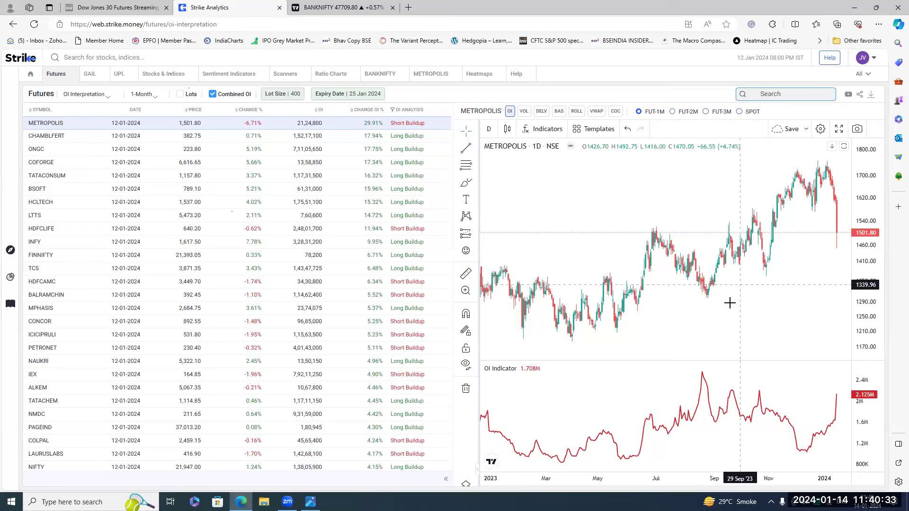
- Zoom and pan the METROPOLIS chart out to show its 2021–2024 history
scroll(752, 308, "up", 1)
scroll(753, 308, "down", 2)
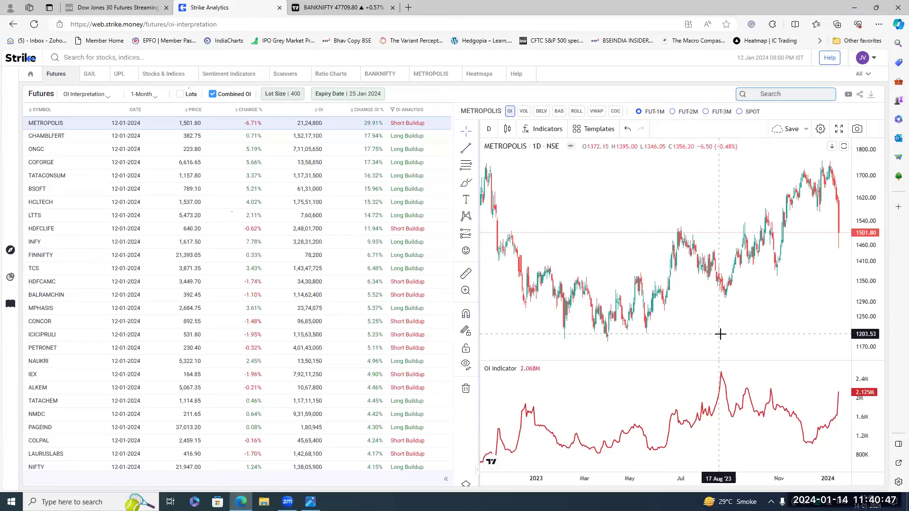
left_click_drag(720, 335, 676, 328)
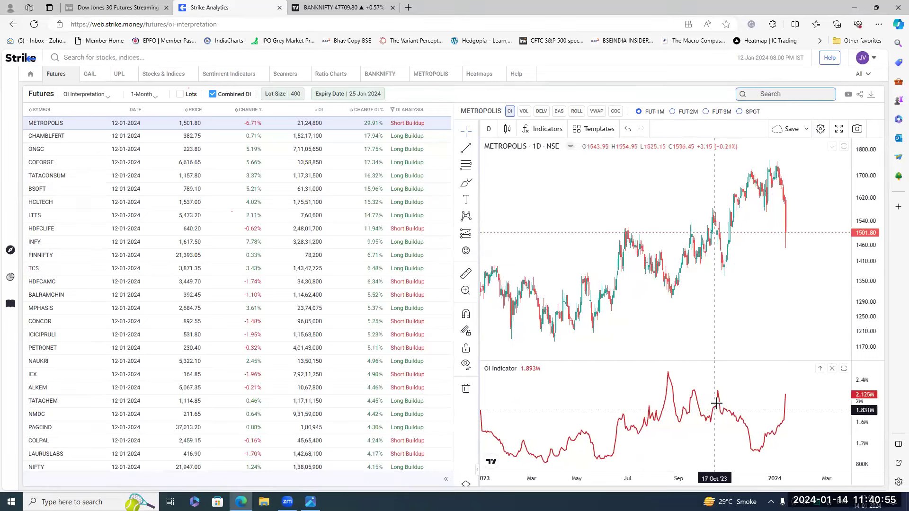
scroll(716, 428, "down", 5)
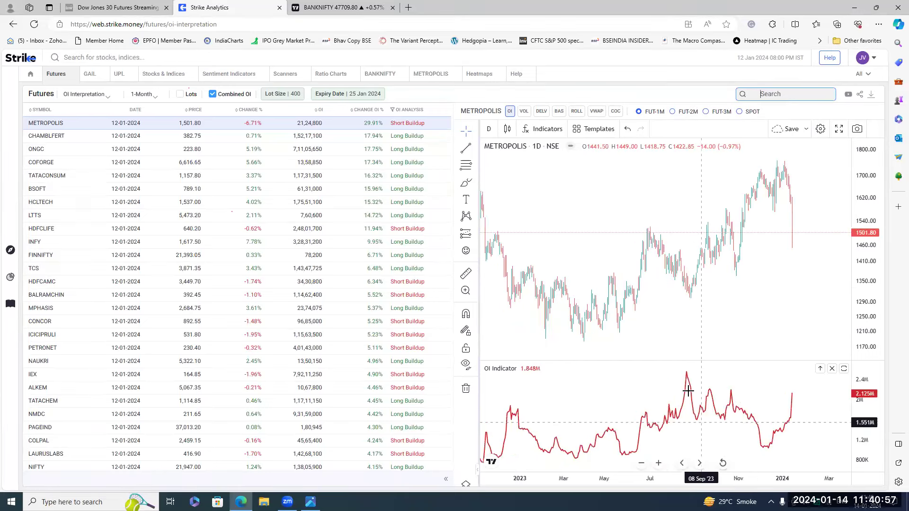
scroll(690, 265, "down", 5)
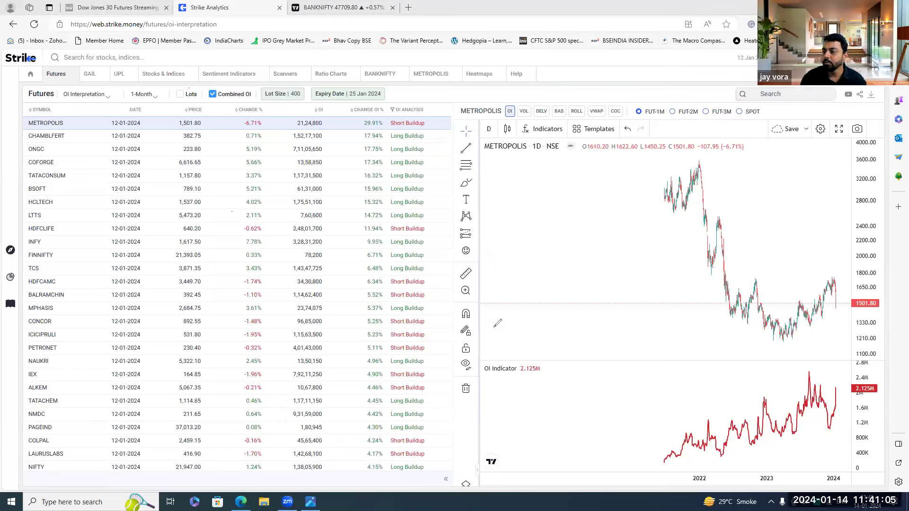
- Draw red freehand rising and falling trend strokes across the price and OI panes
left_click_drag(521, 232, 632, 142)
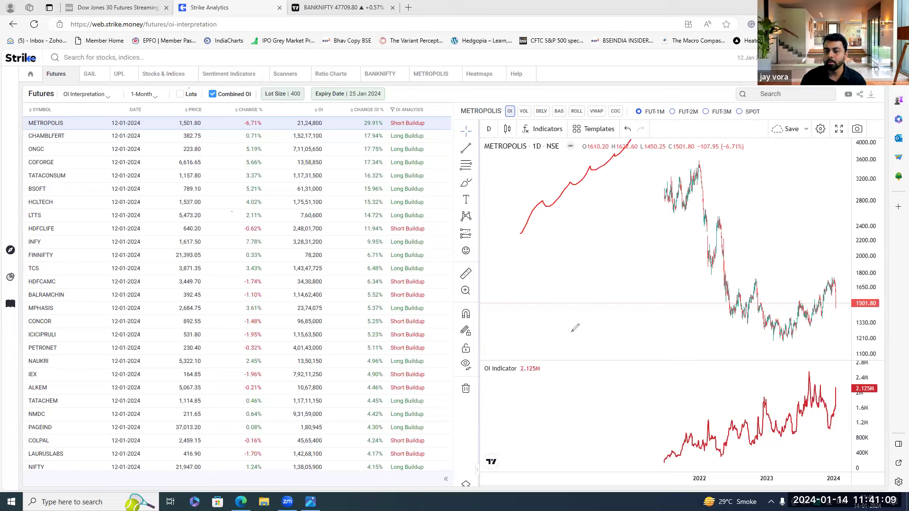
mouse_move(543, 354)
left_mouse_down()
mouse_move(627, 256)
mouse_move(658, 254)
left_mouse_up()
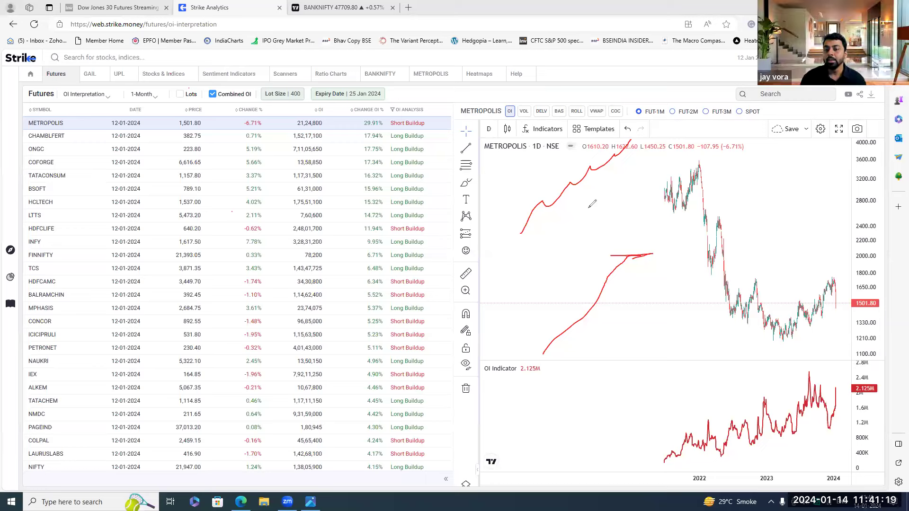
left_click_drag(590, 368, 691, 299)
left_click_drag(603, 415, 655, 442)
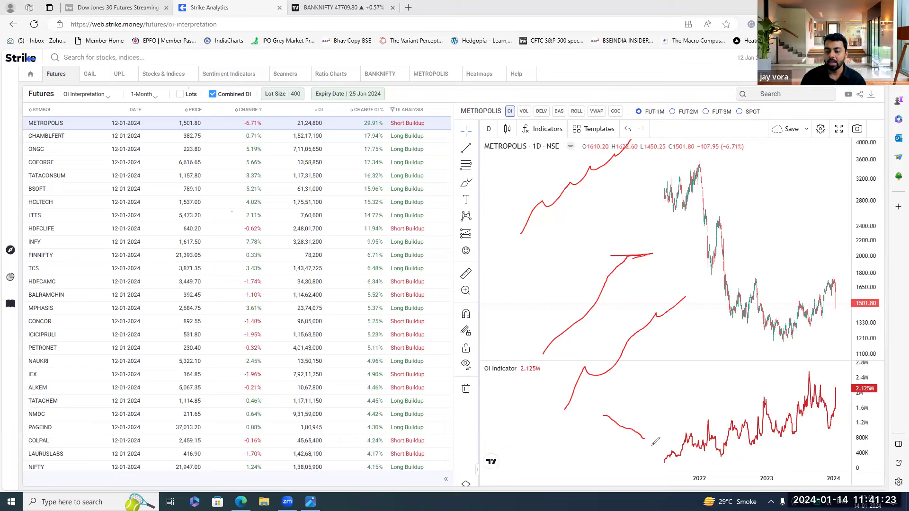
left_click_drag(721, 474, 754, 482)
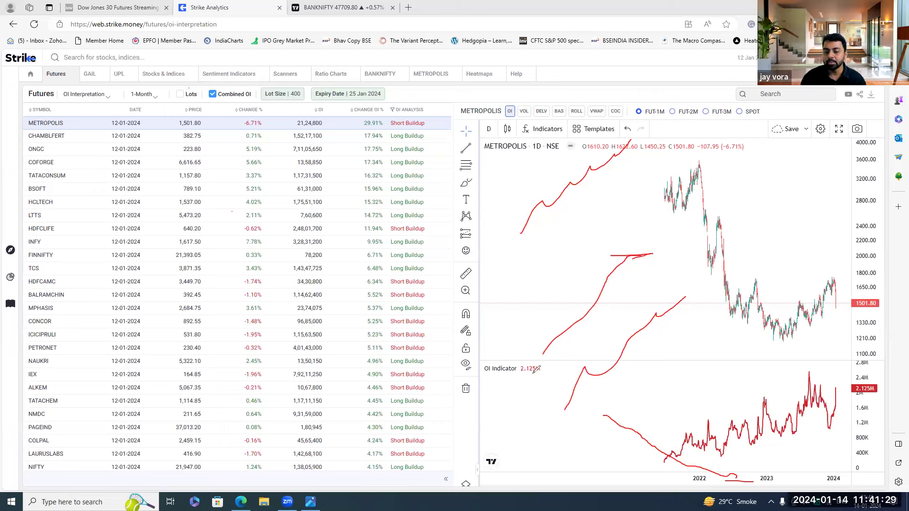
- Add more curving and rising freehand strokes and a loop, then clear the drawings
left_click_drag(504, 333, 565, 407)
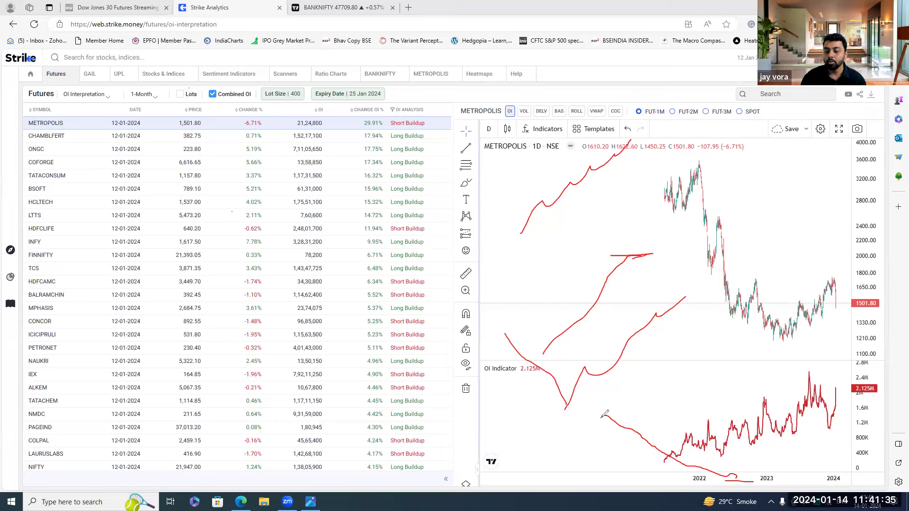
left_click_drag(483, 456, 503, 336)
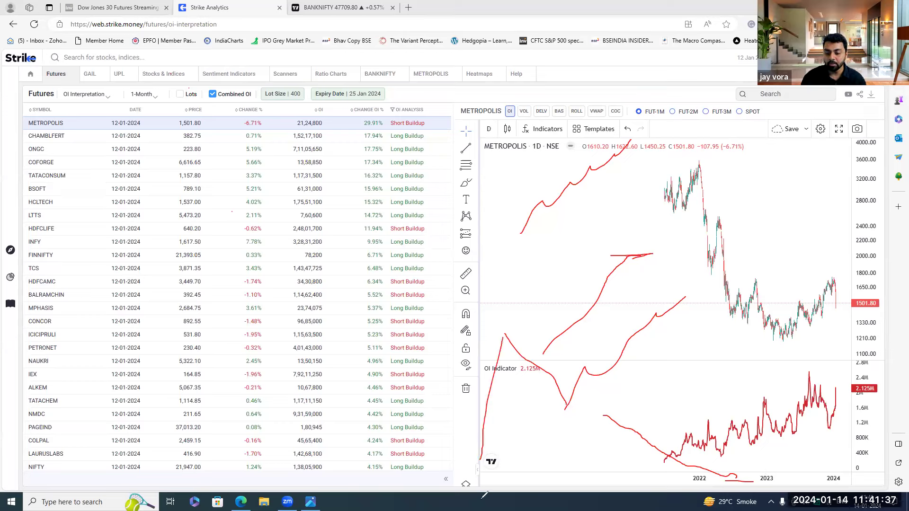
left_click_drag(486, 487, 524, 386)
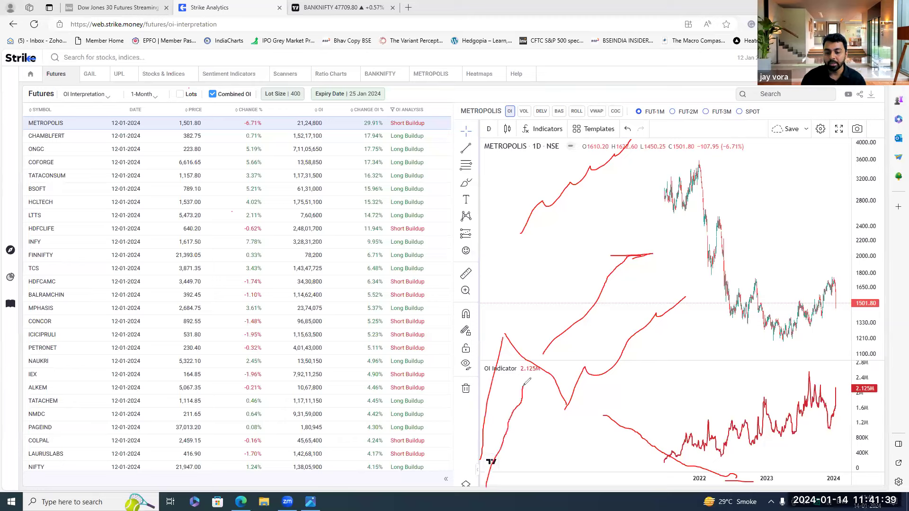
left_click_drag(559, 420, 604, 417)
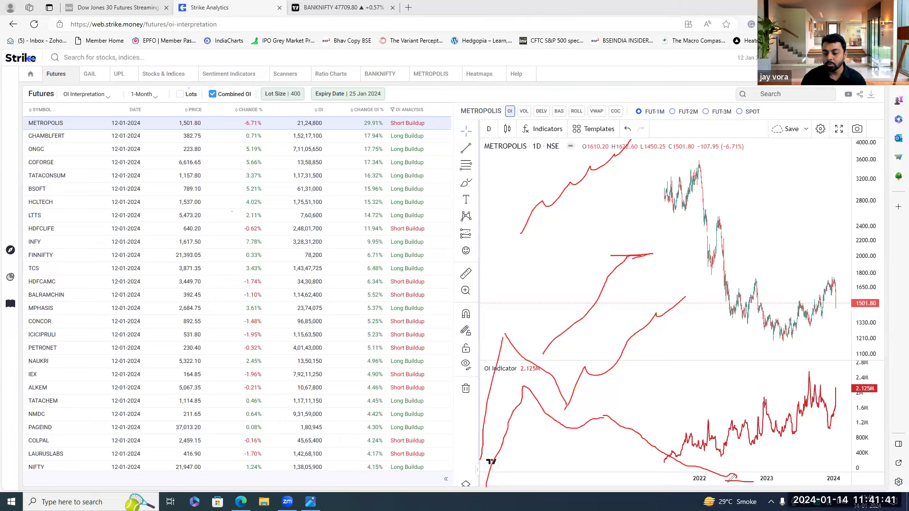
left_click_drag(681, 290, 727, 302)
key("Escape")
- Filter the futures list to 'polycab' and open the POLYCAB chart full screen
left_click(776, 95)
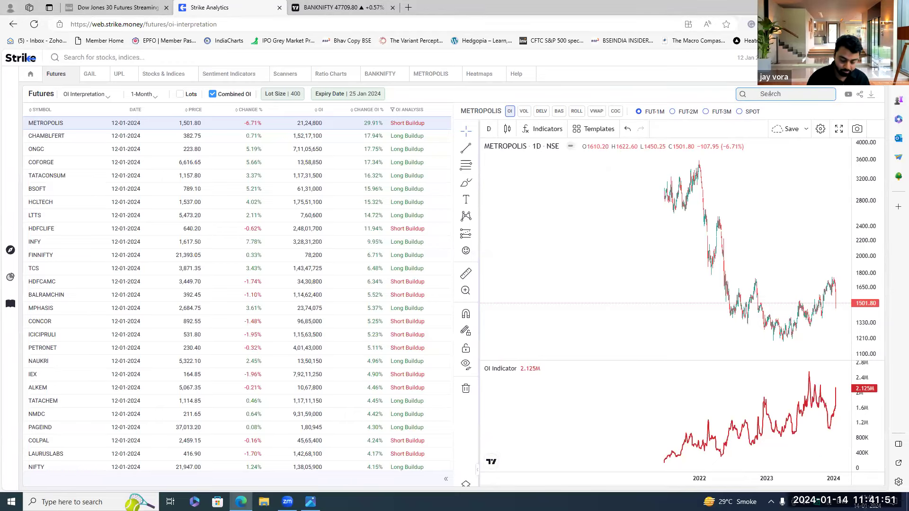
type("polycab")
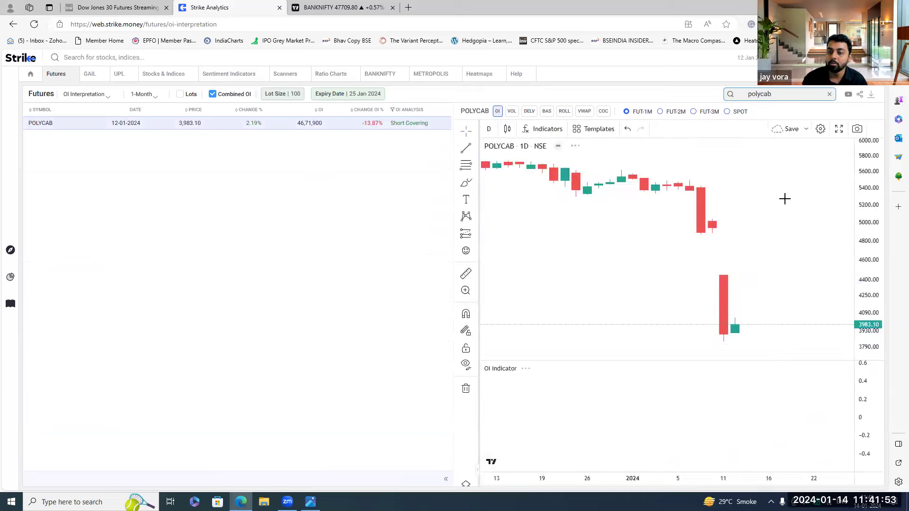
left_click(838, 130)
scroll(755, 417, "down", 5)
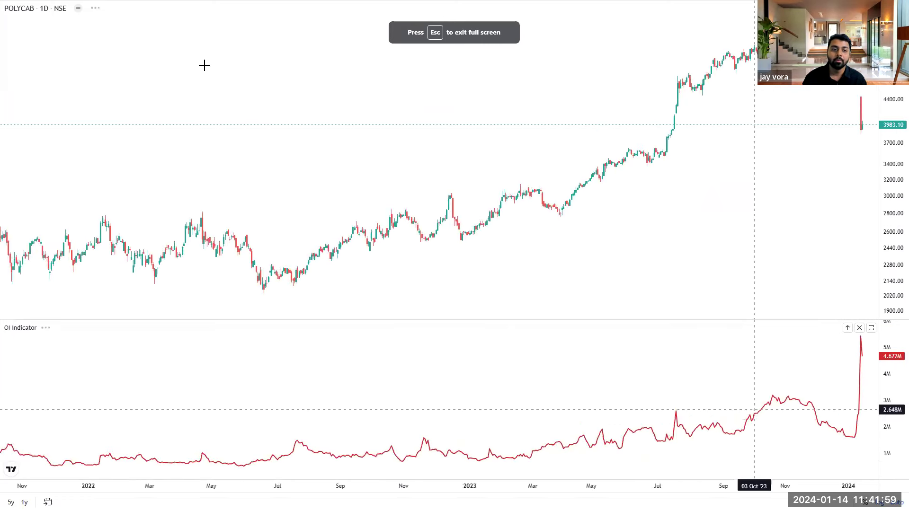
scroll(213, 66, "up", 3)
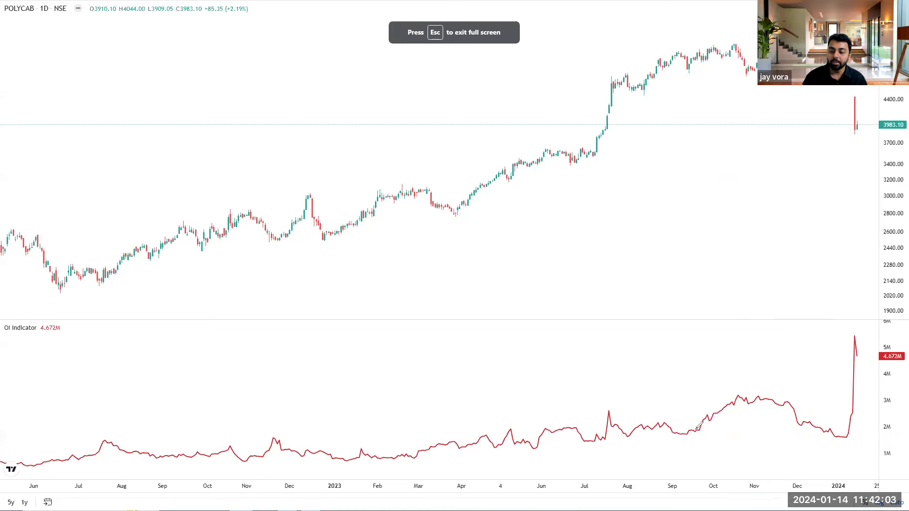
- Draw strokes along the Sep–Nov OI rise, Aug–Oct price rise, post-November OI decline and latest upturn
left_click_drag(677, 435, 754, 385)
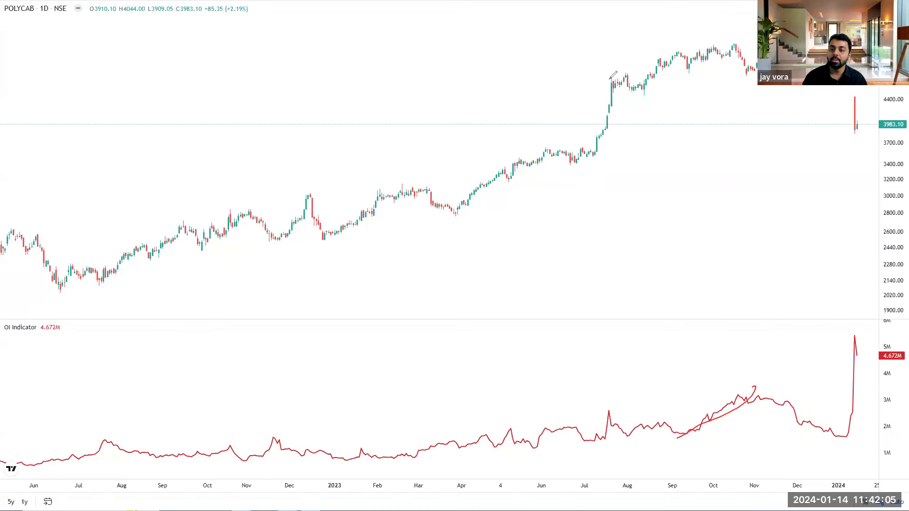
left_click_drag(613, 94, 714, 46)
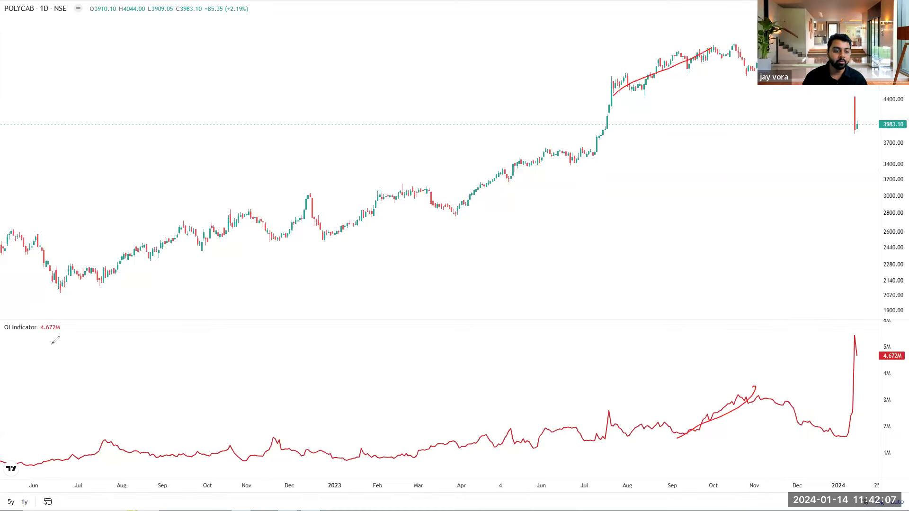
scroll(500, 375, "down", 5)
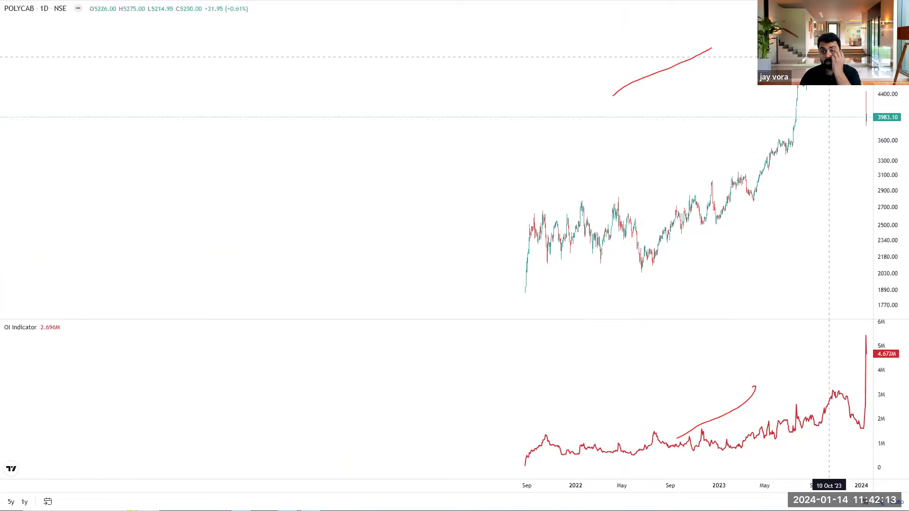
scroll(788, 369, "up", 5)
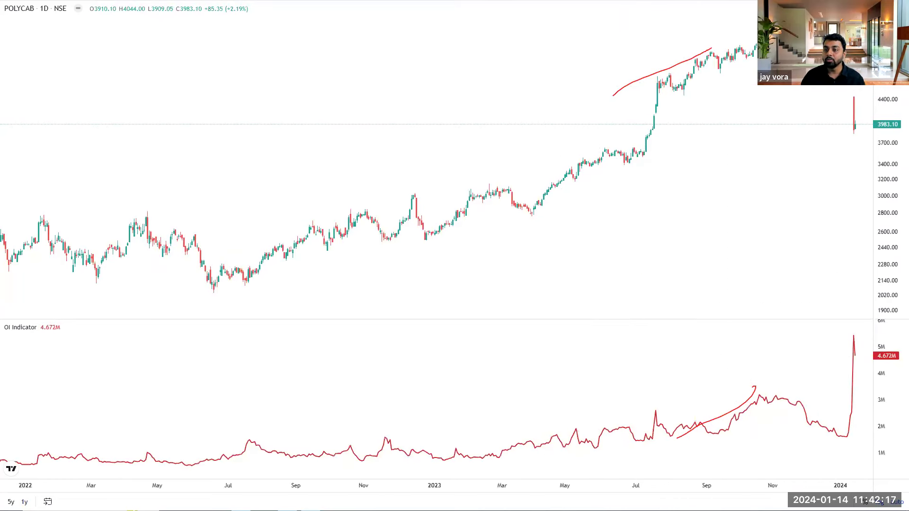
left_click_drag(768, 391, 829, 422)
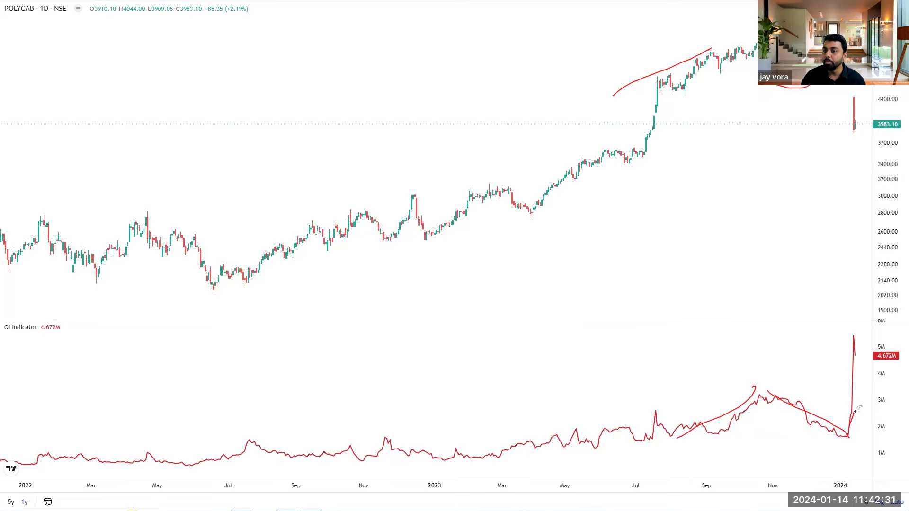
left_click_drag(853, 414, 850, 430)
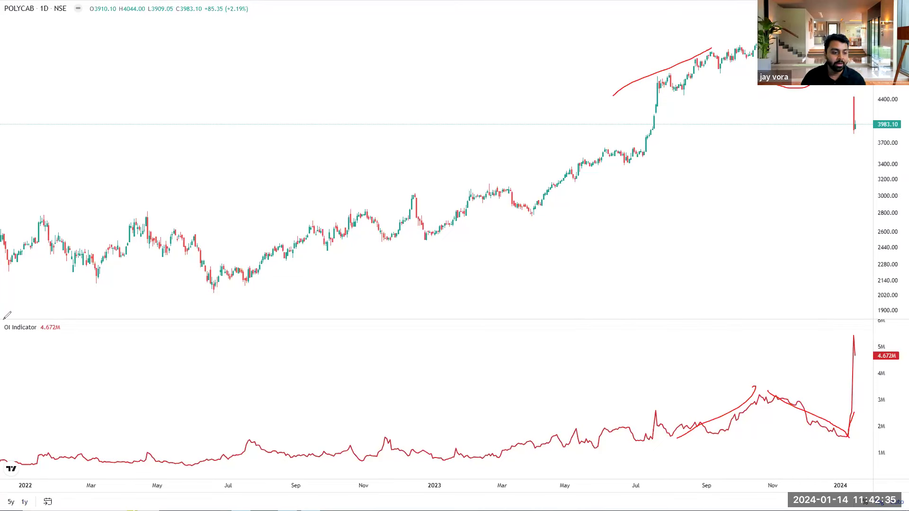
- Trace the Nov–Dec OI fall, a baseline near 1M OI and the OI bottoming, then exit full screen
scroll(649, 374, "up", 10)
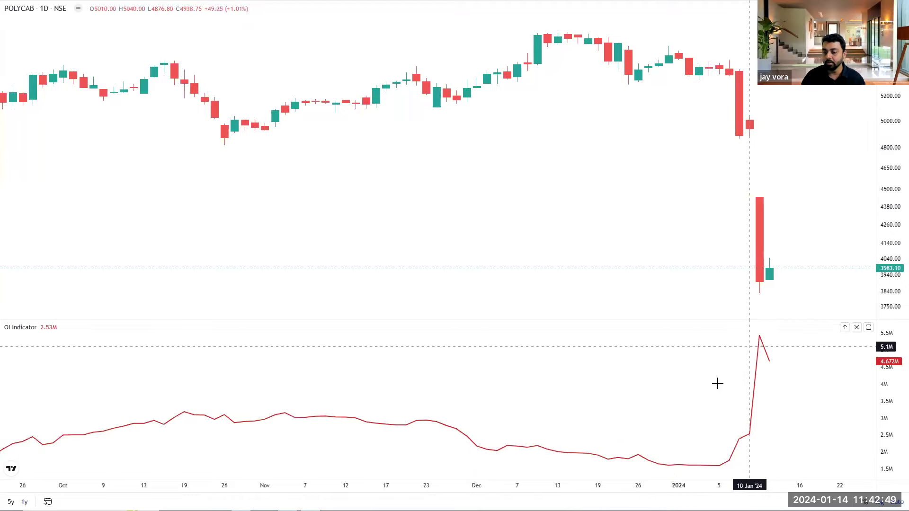
scroll(789, 480, "down", 3)
scroll(788, 479, "down", 5)
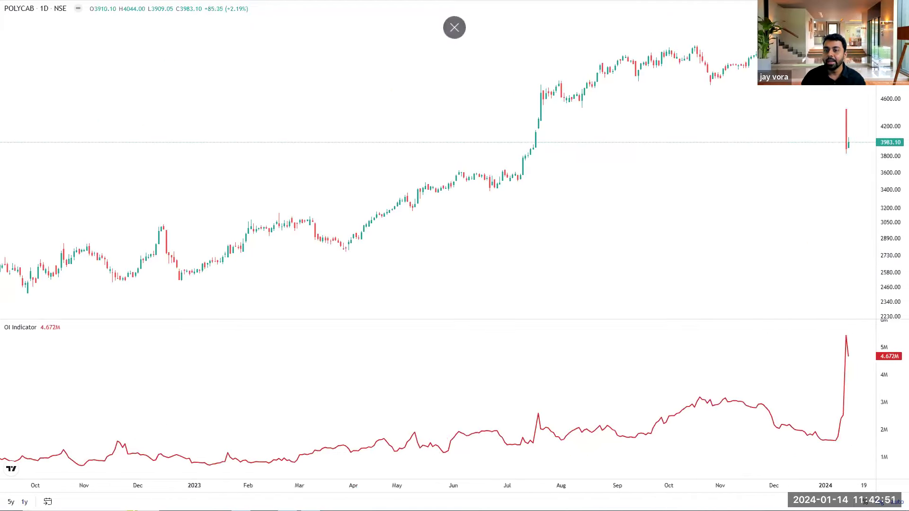
left_click_drag(725, 401, 801, 462)
left_click_drag(744, 458, 829, 458)
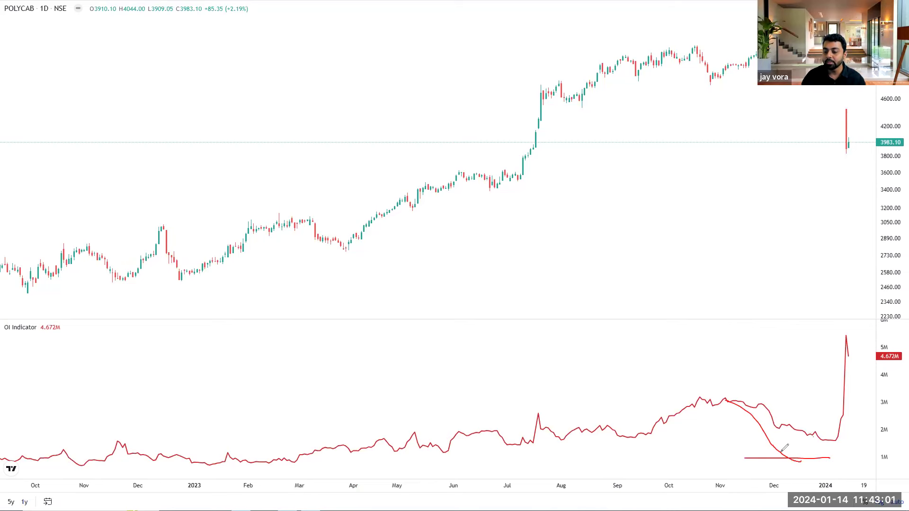
mouse_move(791, 455)
left_mouse_down()
mouse_move(807, 434)
mouse_move(789, 424)
left_mouse_up()
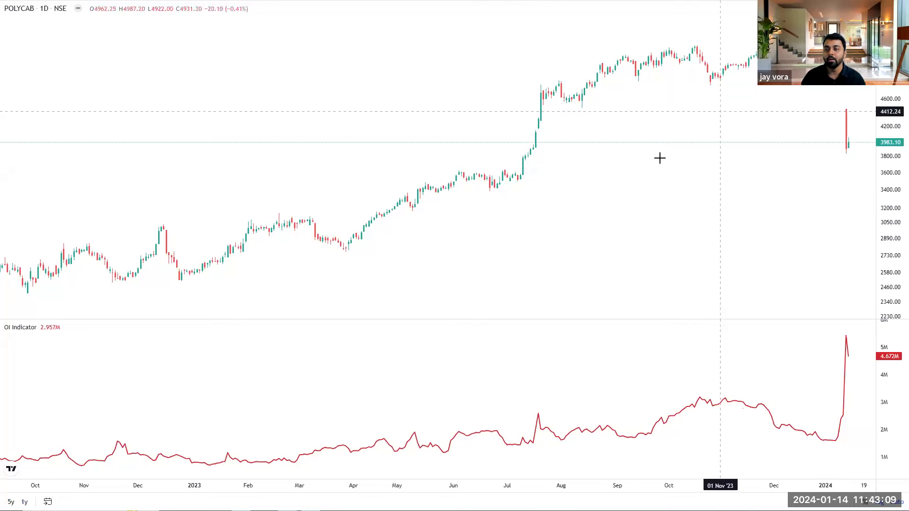
key("Escape")
- Replace the search with 'rec', open the RECLTD chart full screen, and zoom out to 2021–2024
key("ctrl+shift+Tab")
key("ctrl+a")
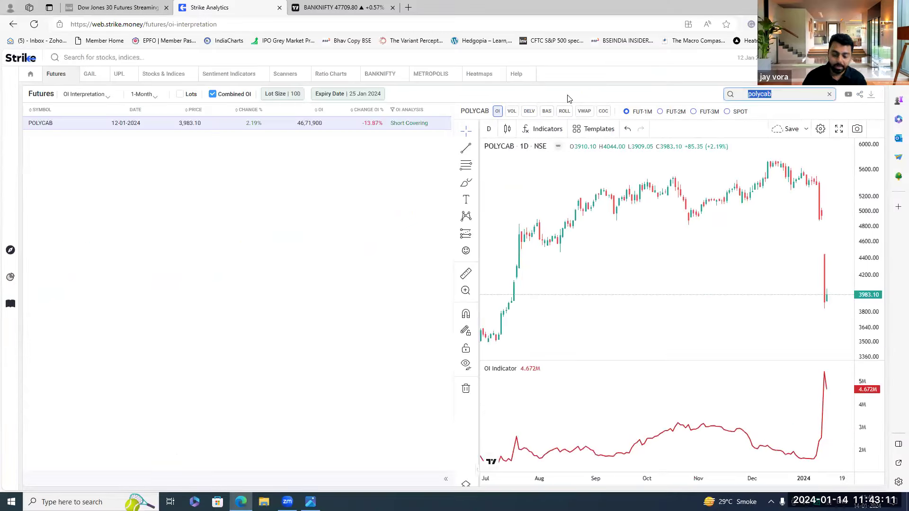
type("rec")
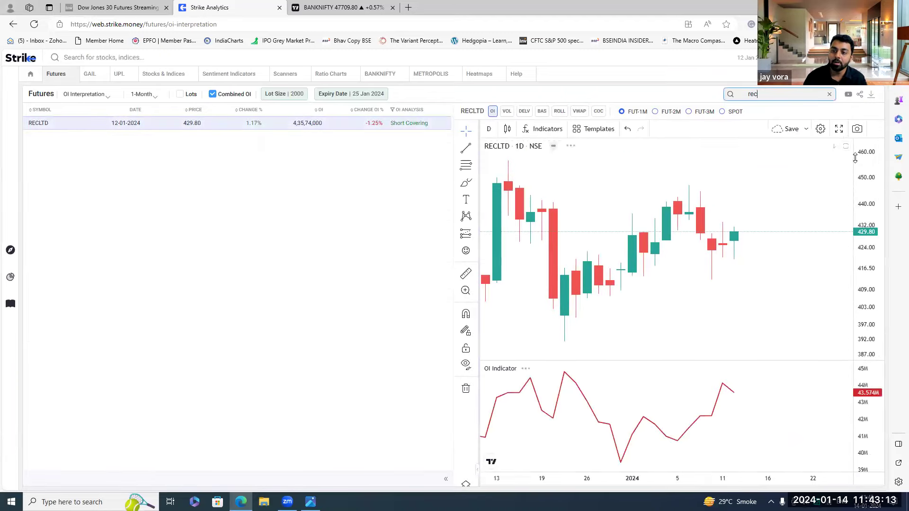
left_click(839, 129)
scroll(665, 355, "down", 10)
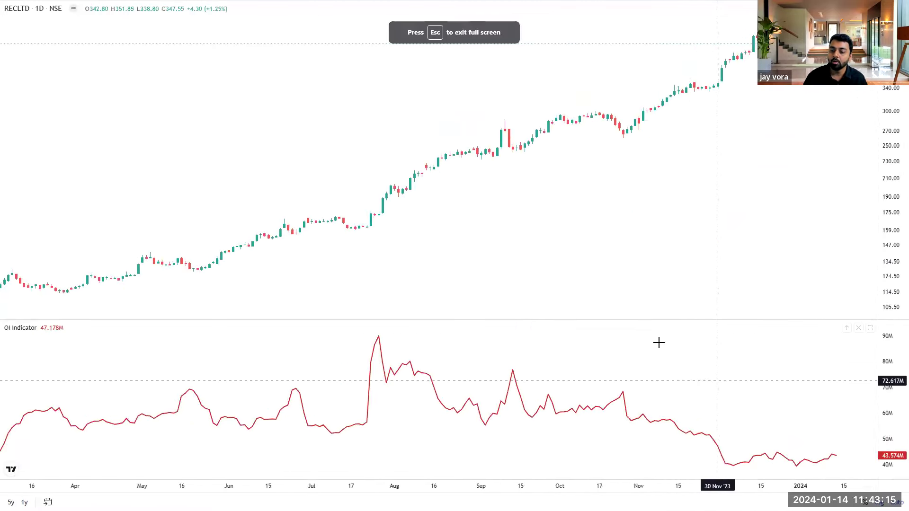
scroll(758, 351, "down", 10)
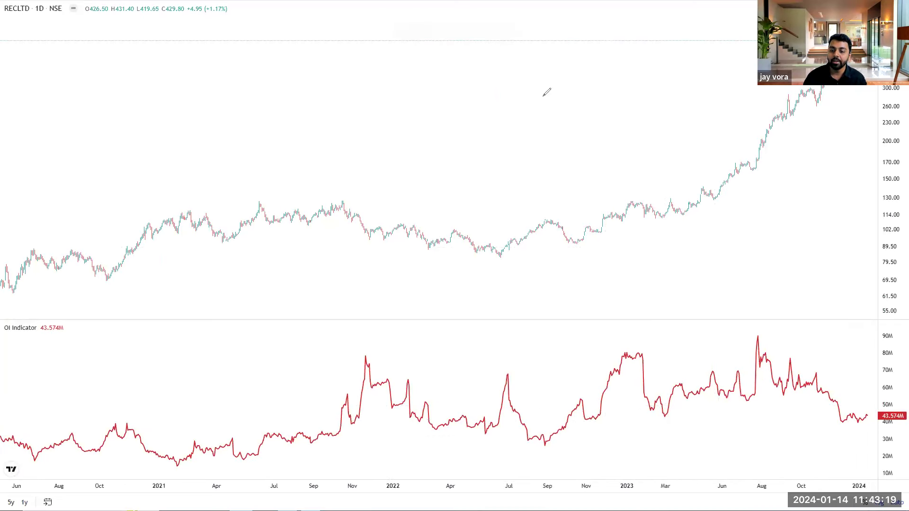
- Mark the 2022 OI rise, 2023 price consolidation, early-2023 OI drop, price rally and August OI peak
mouse_move(635, 348)
left_mouse_down()
mouse_move(629, 429)
mouse_move(638, 349)
left_mouse_up()
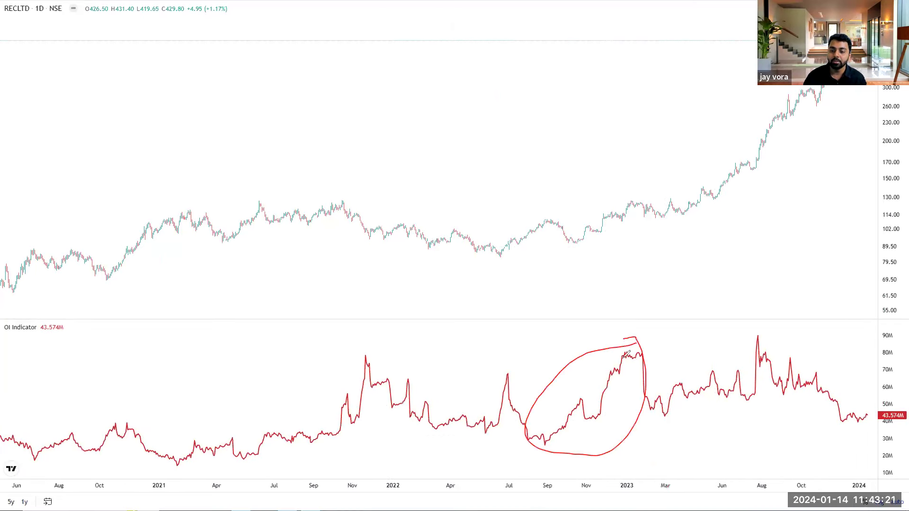
left_click_drag(630, 204, 696, 205)
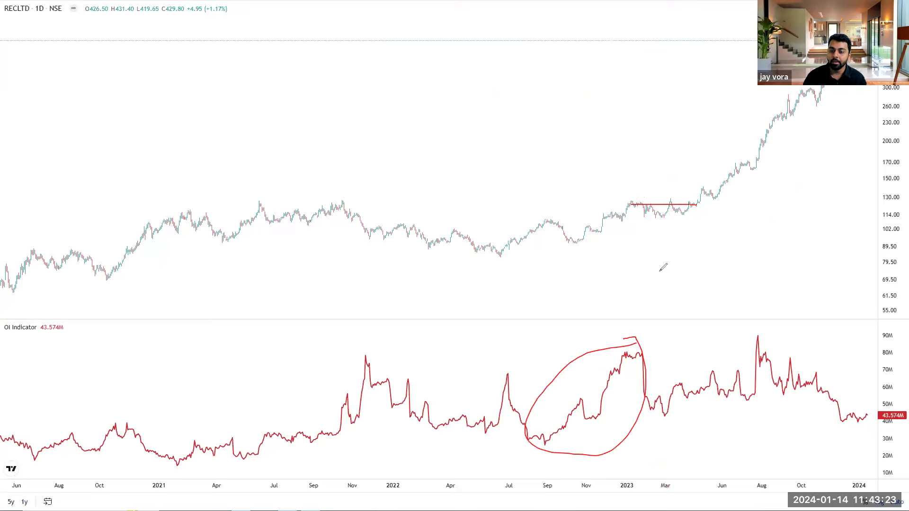
mouse_move(635, 349)
left_mouse_down()
mouse_move(667, 416)
mouse_move(753, 338)
left_mouse_up()
mouse_move(697, 214)
left_mouse_down()
mouse_move(780, 134)
mouse_move(789, 97)
left_mouse_up()
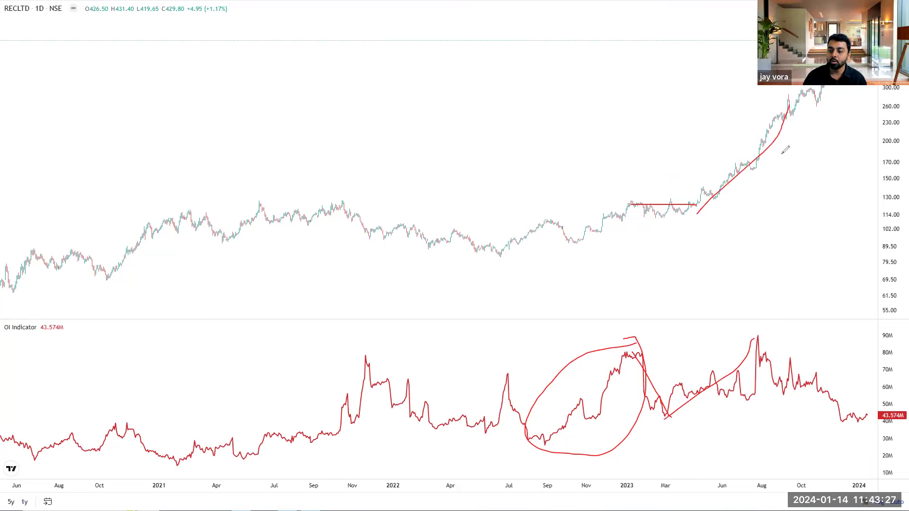
mouse_move(764, 333)
left_mouse_down()
mouse_move(742, 392)
mouse_move(763, 328)
left_mouse_up()
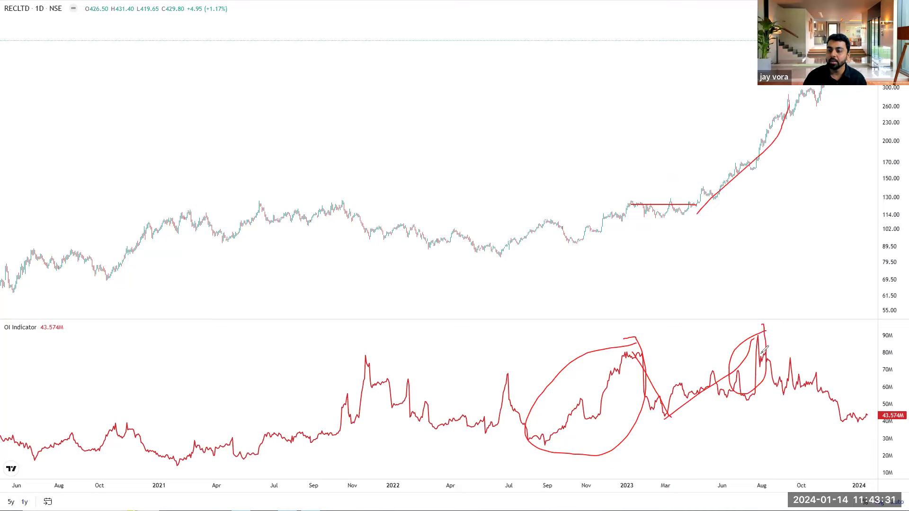
- Circle the late-2023 price peak and trace OI's decline and latest upturn toward 50M
left_click_drag(789, 88, 879, 86)
mouse_move(757, 335)
left_mouse_down()
mouse_move(817, 396)
mouse_move(863, 421)
left_mouse_up()
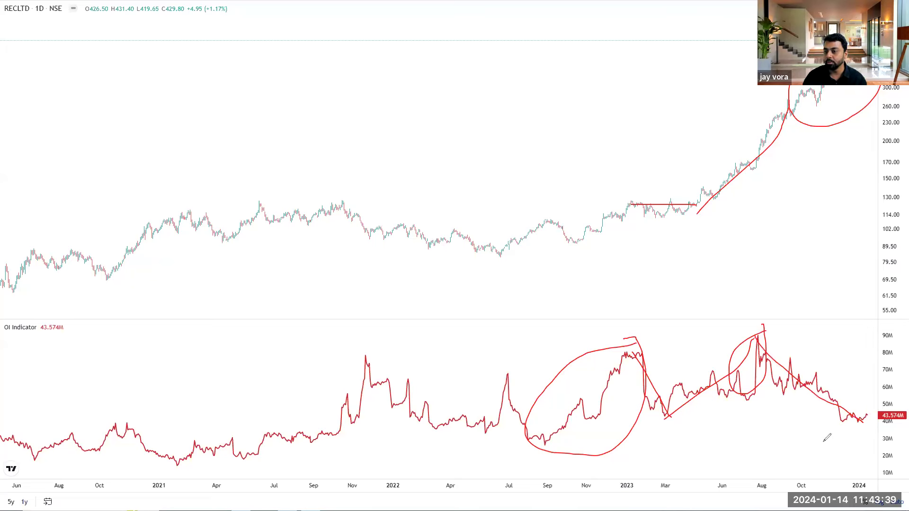
mouse_move(770, 335)
left_mouse_down()
mouse_move(758, 330)
mouse_move(708, 442)
mouse_move(801, 317)
left_mouse_up()
mouse_move(870, 401)
left_mouse_down()
mouse_move(886, 432)
mouse_move(843, 406)
left_mouse_up()
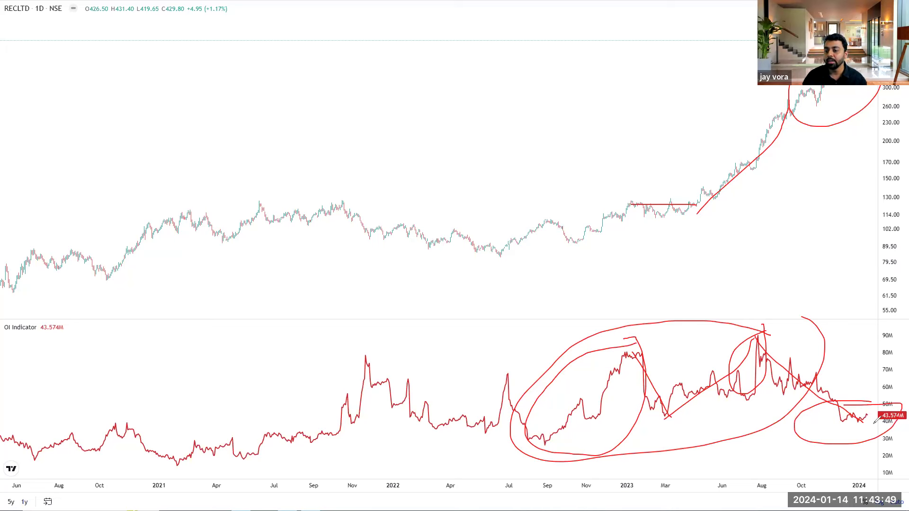
left_click_drag(862, 419, 879, 401)
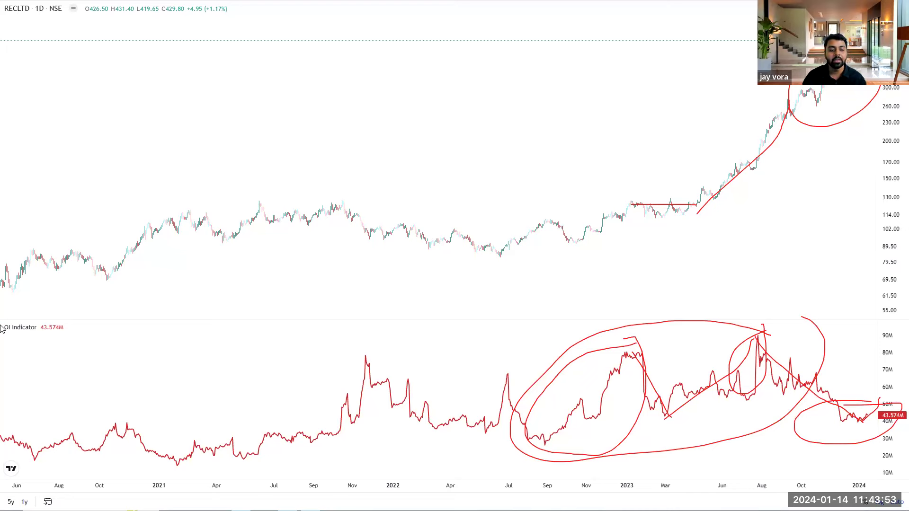
- Erase all RECLTD annotations, reselect the freehand pen, then leave full screen
key("Escape")
scroll(815, 416, "up", 3)
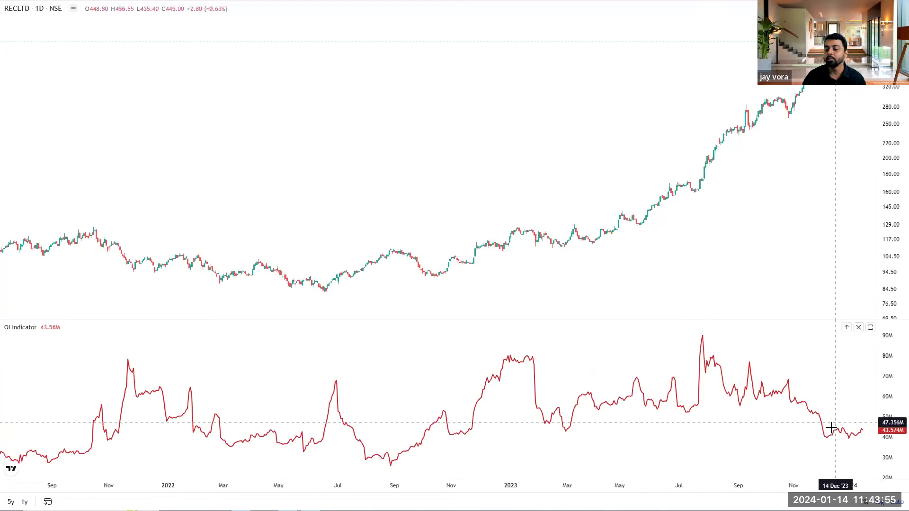
scroll(799, 471, "down", 2)
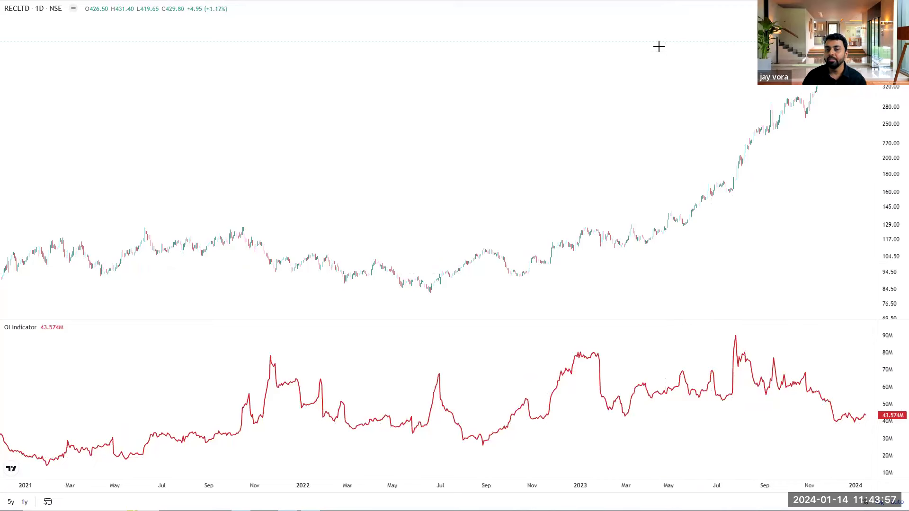
key("ctrl+2")
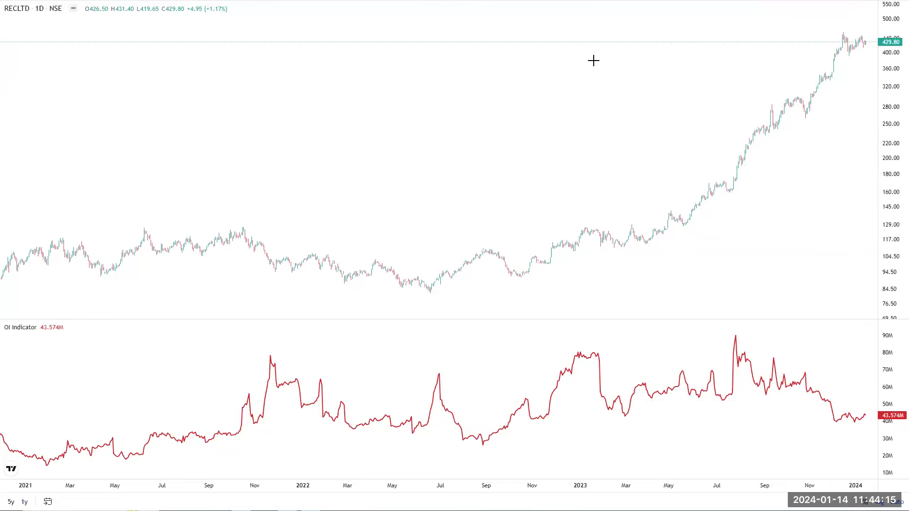
key("Escape")
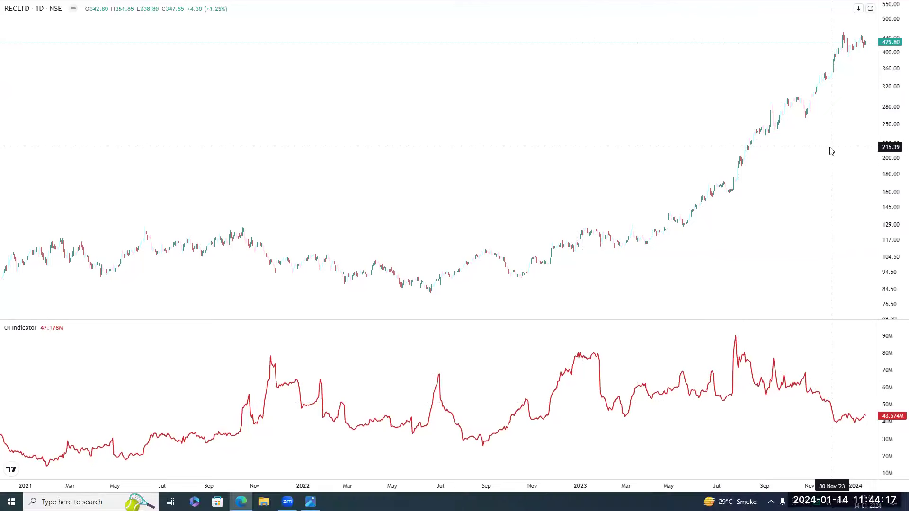
- Delete 'rec' from the symbol search, view the Phases of OI Built Up diagram, and return to Strike
left_click(776, 94)
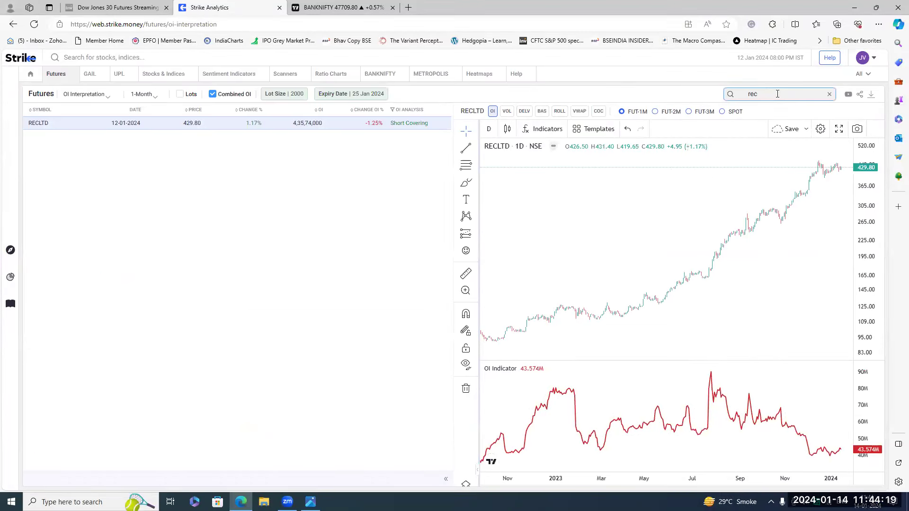
left_click_drag(777, 94, 690, 101)
key("BackSpace")
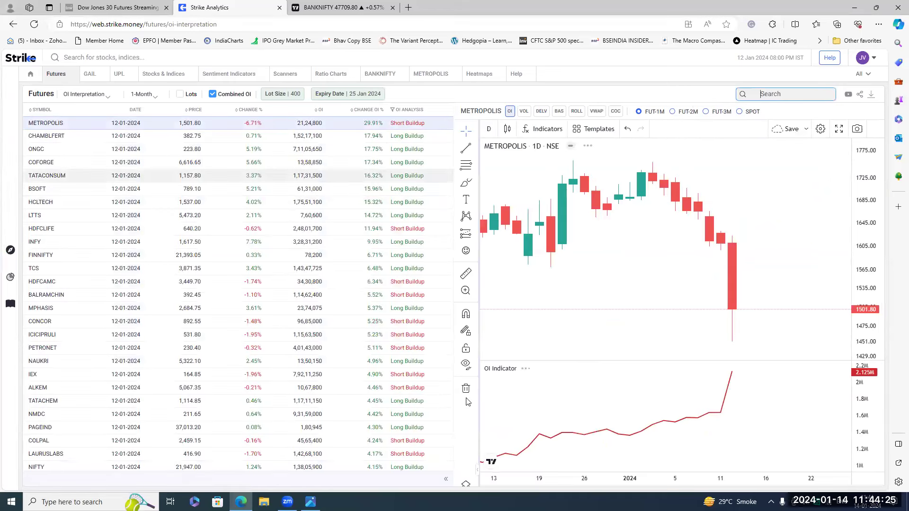
key("alt+Tab")
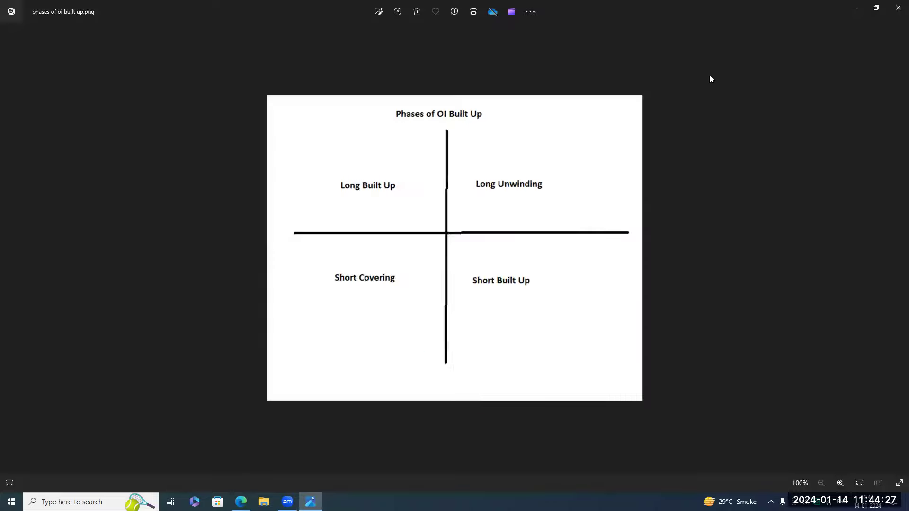
left_click(854, 7)
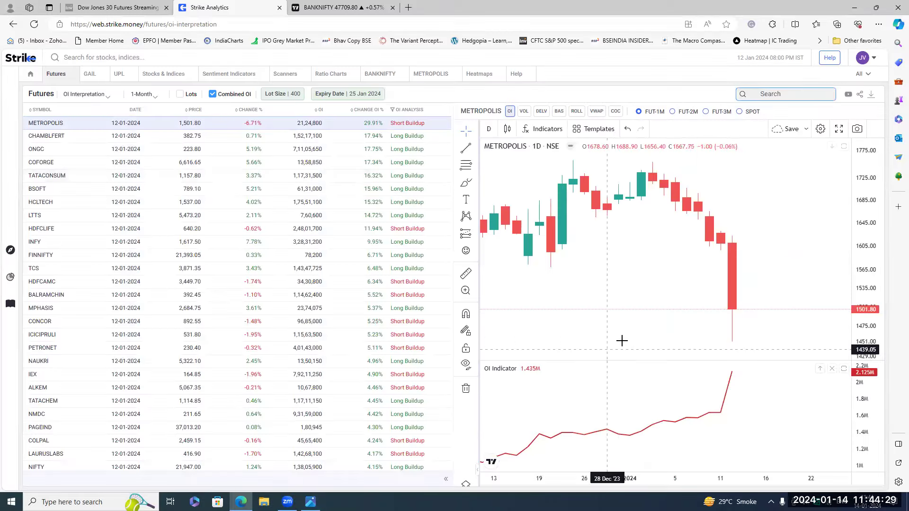
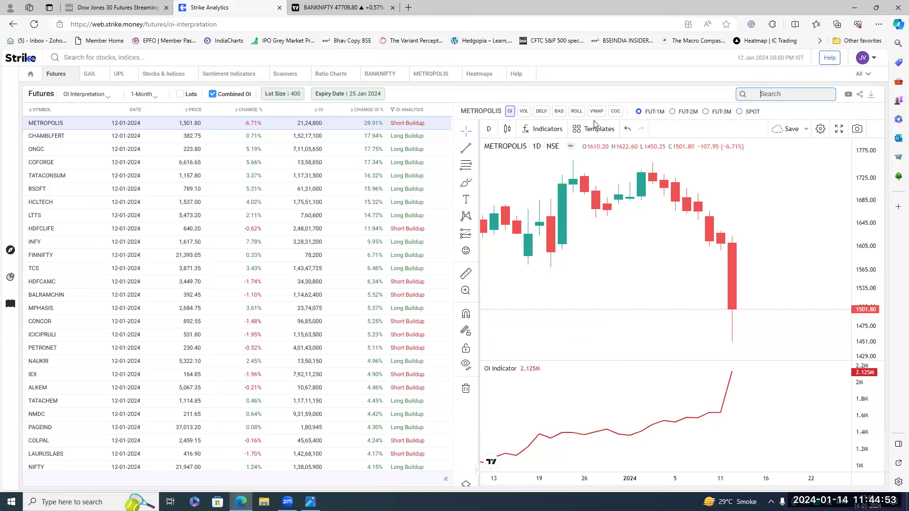
- Switch the Futures analysis view to MWPL to list ban, entrant and exit securities
left_click(95, 96)
left_click(91, 93)
left_click(91, 94)
left_click(74, 154)
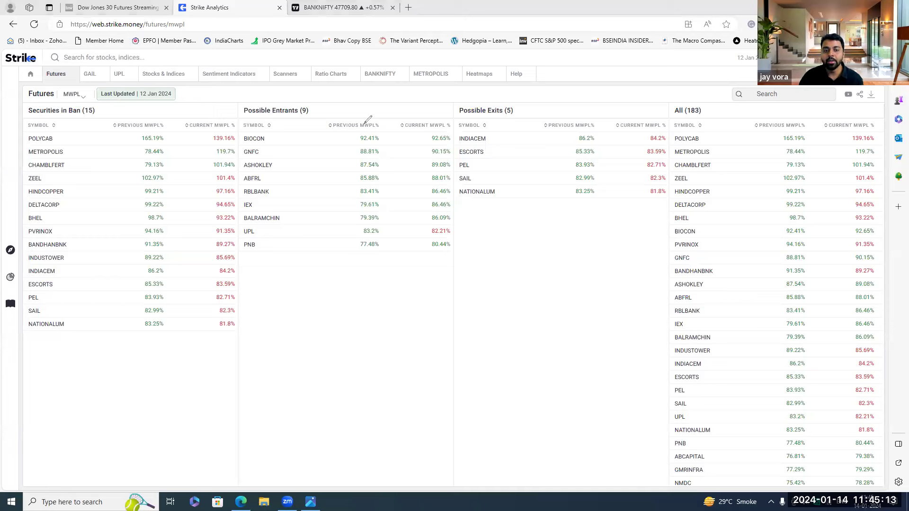
mouse_move(447, 128)
left_mouse_down()
mouse_move(424, 135)
mouse_move(429, 256)
mouse_move(458, 126)
left_mouse_up()
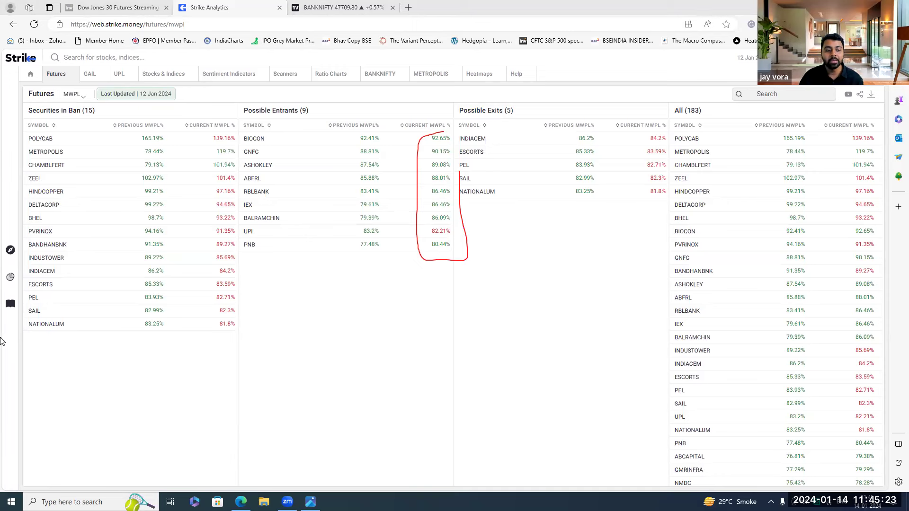
key("Escape")
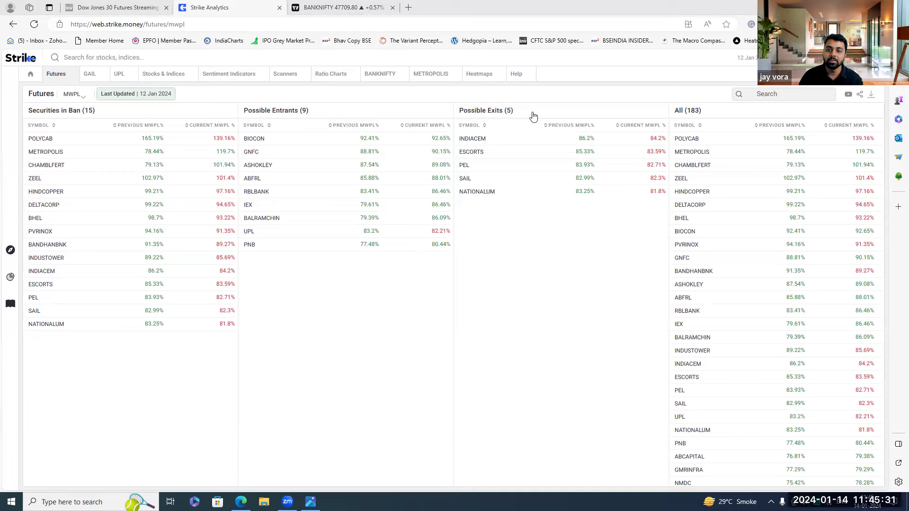
mouse_move(105, 103)
left_mouse_down()
mouse_move(25, 97)
mouse_move(8, 337)
left_mouse_up()
mouse_move(219, 361)
left_mouse_down()
mouse_move(258, 303)
mouse_move(143, 90)
mouse_move(57, 100)
left_mouse_up()
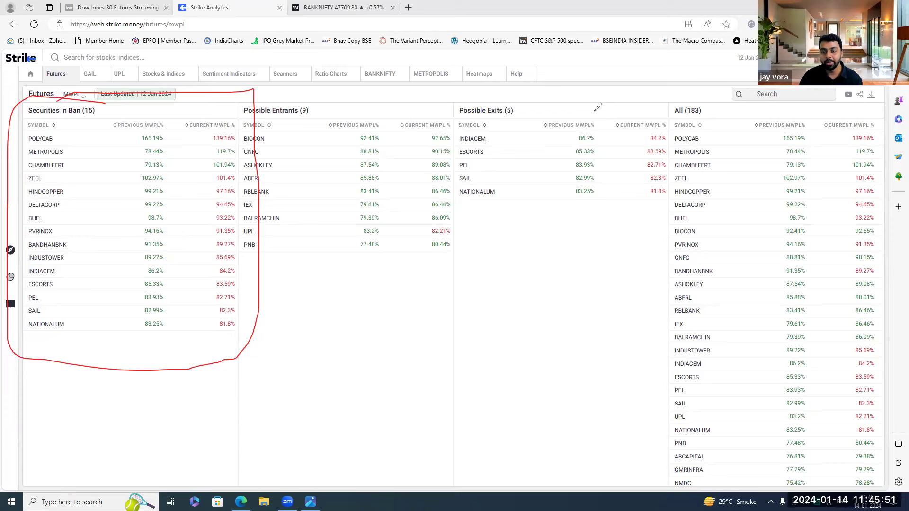
mouse_move(360, 102)
left_mouse_down()
mouse_move(189, 179)
mouse_move(471, 123)
mouse_move(289, 125)
left_mouse_up()
mouse_move(645, 107)
left_mouse_down()
mouse_move(452, 163)
mouse_move(710, 126)
mouse_move(671, 114)
left_mouse_up()
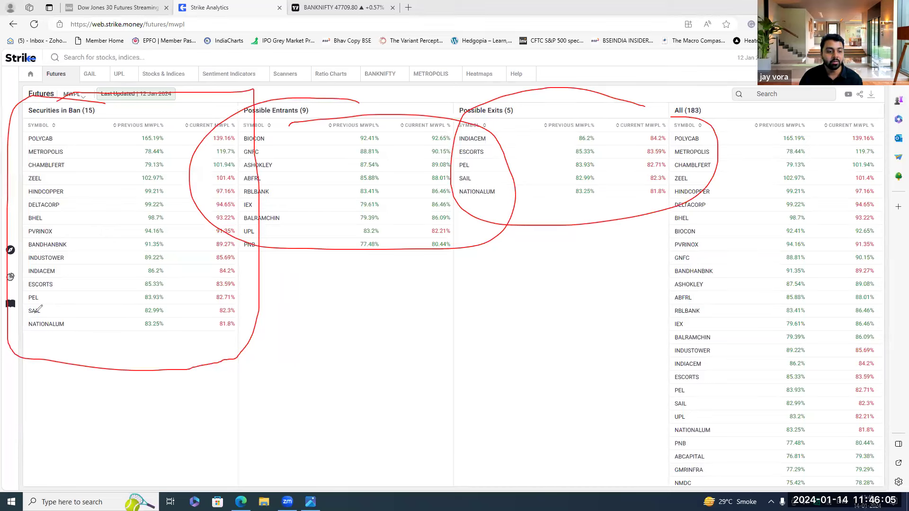
left_click_drag(37, 316, 201, 313)
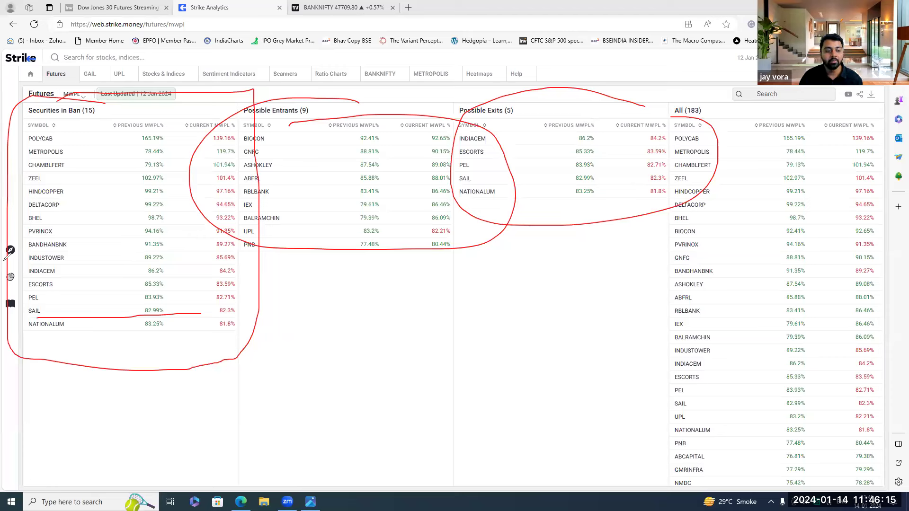
left_click(7, 257)
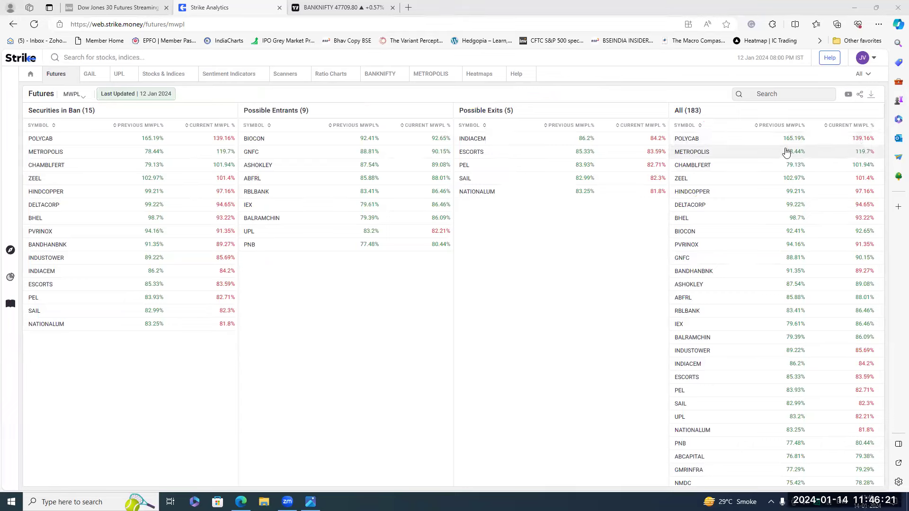
scroll(799, 263, "down", 7)
scroll(798, 263, "up", 6)
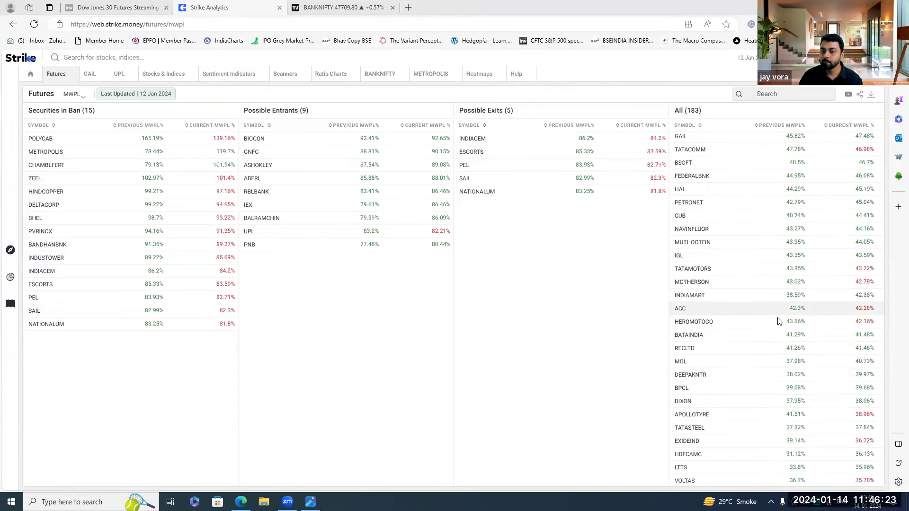
scroll(797, 264, "down", 10)
scroll(799, 386, "down", 10)
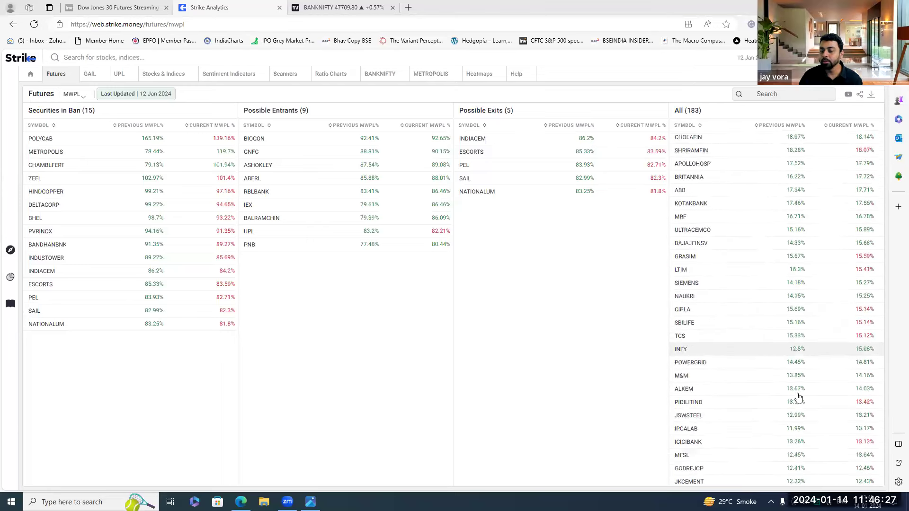
scroll(798, 468, "up", 10)
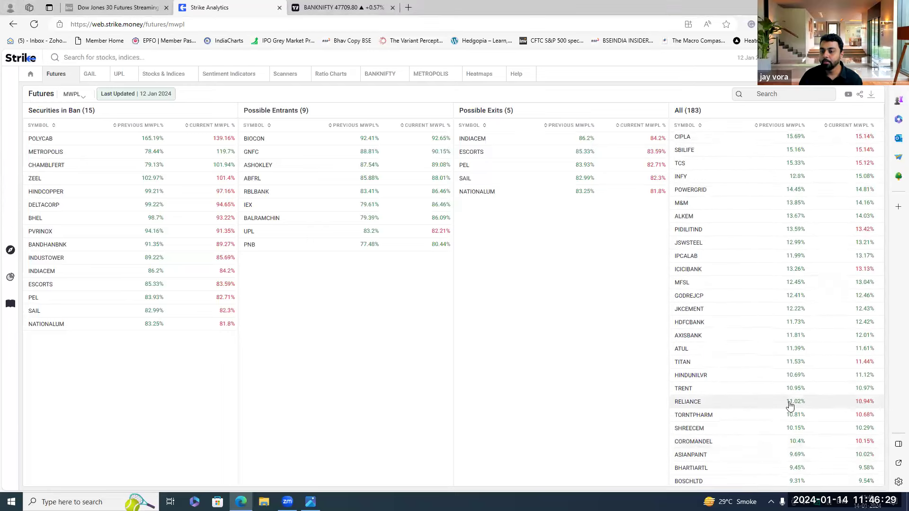
scroll(790, 284, "up", 10)
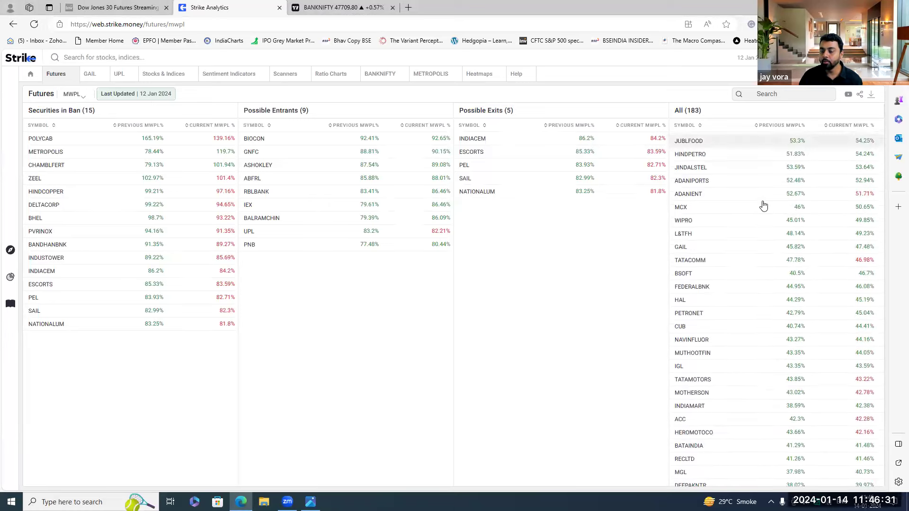
scroll(786, 189, "up", 3)
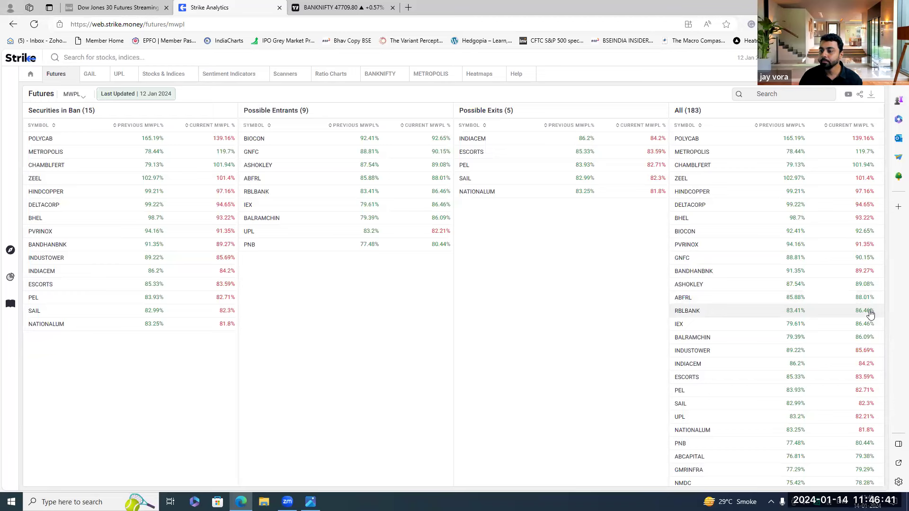
scroll(869, 314, "down", 2)
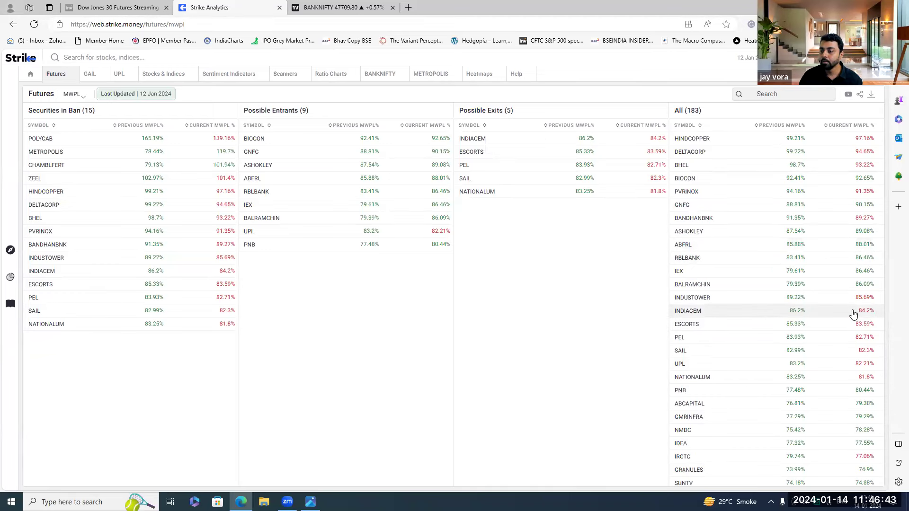
scroll(859, 342, "down", 6)
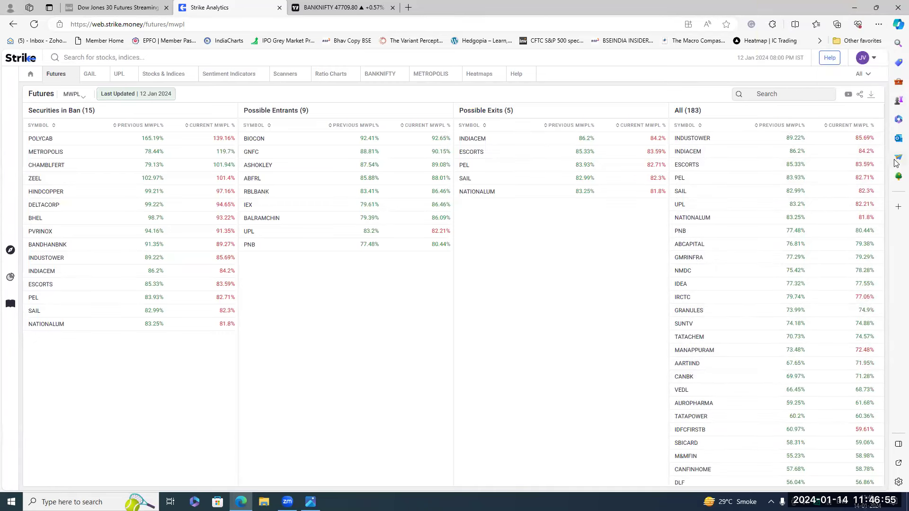
scroll(859, 303, "down", 2)
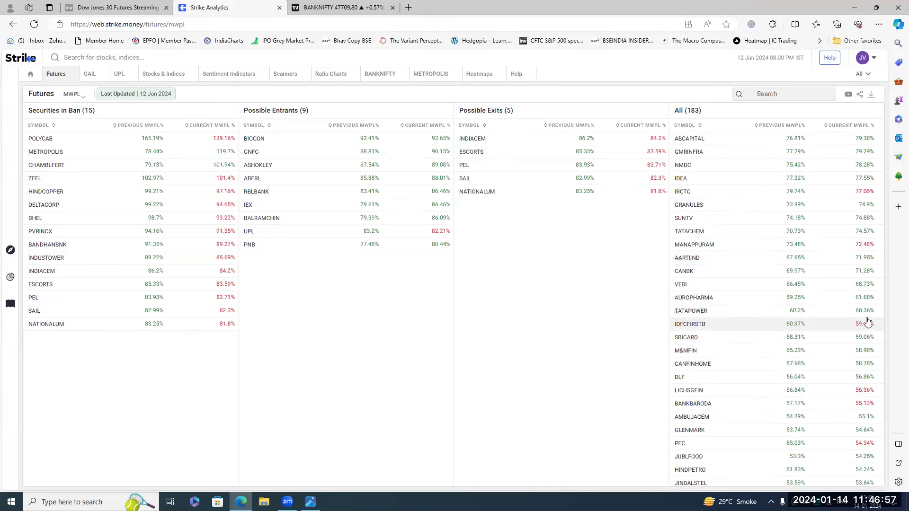
scroll(847, 318, "up", 6)
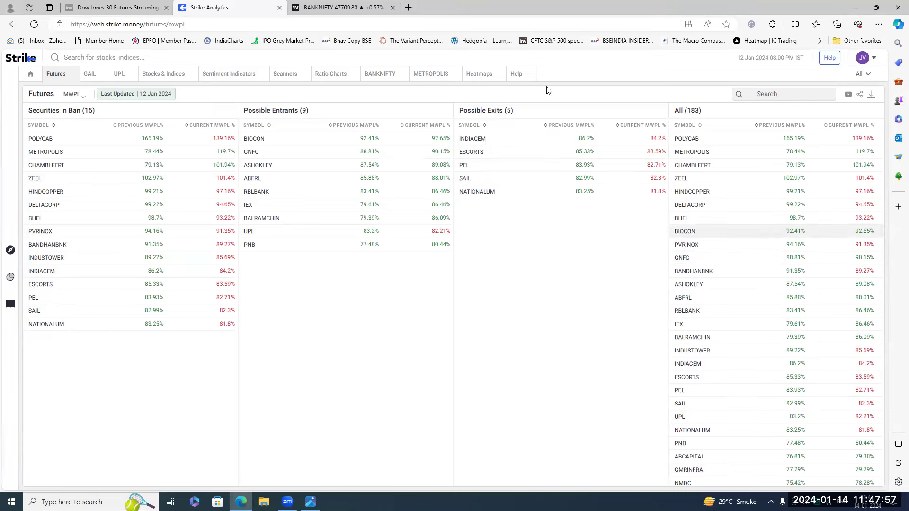
- Return to the OI Interpretation view and scroll the METROPOLIS chart back in time
left_click(68, 98)
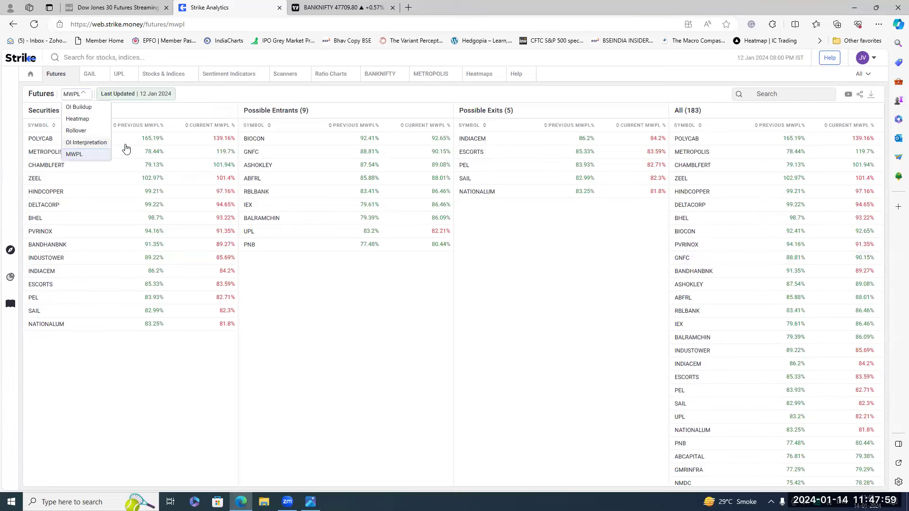
left_click(89, 140)
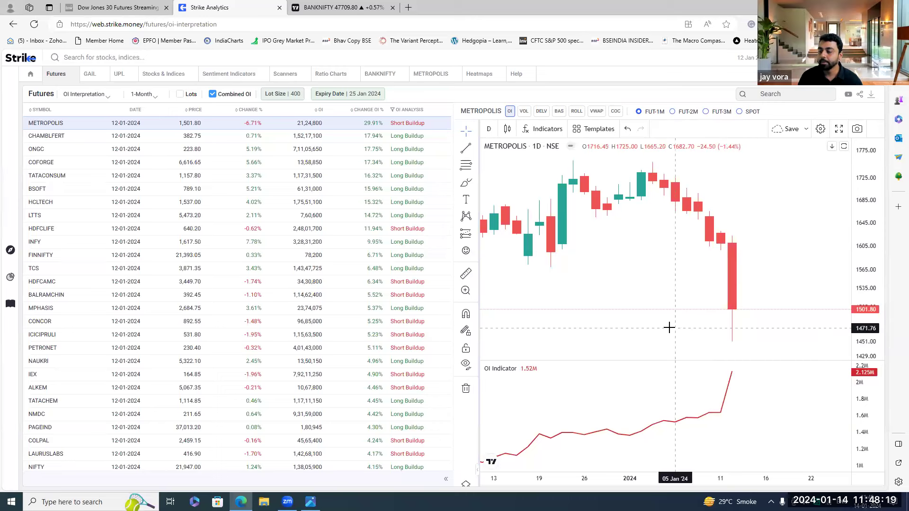
scroll(689, 344, "left", 3)
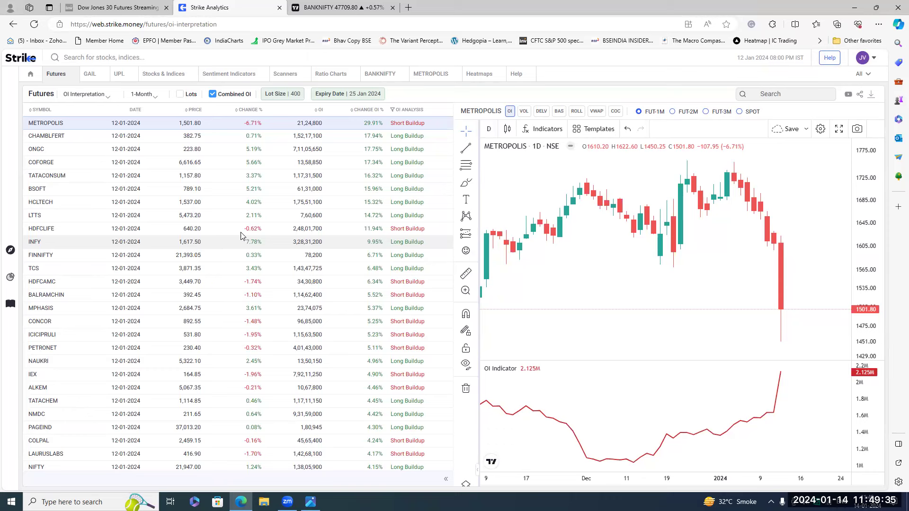
- Filter the futures OI table to PVRINOX by searching 'pvr'
left_click(770, 93)
type("pvr")
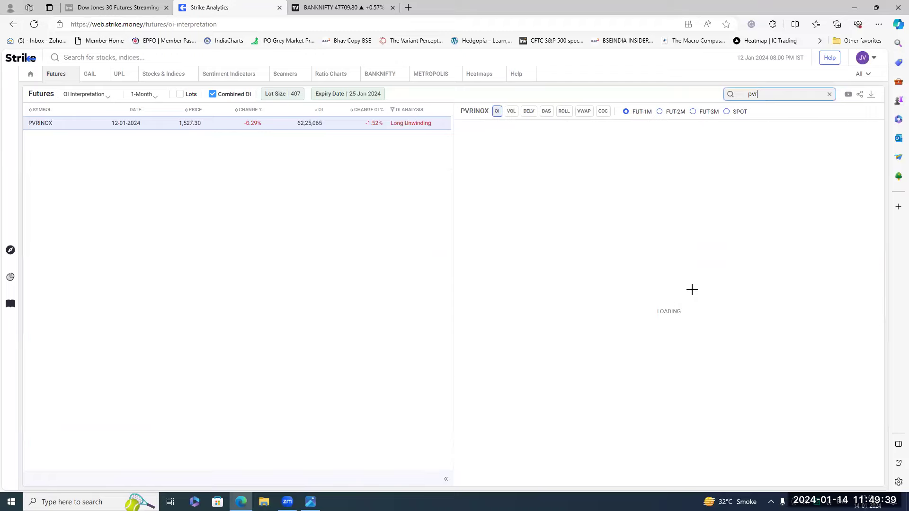
scroll(753, 424, "down", 6)
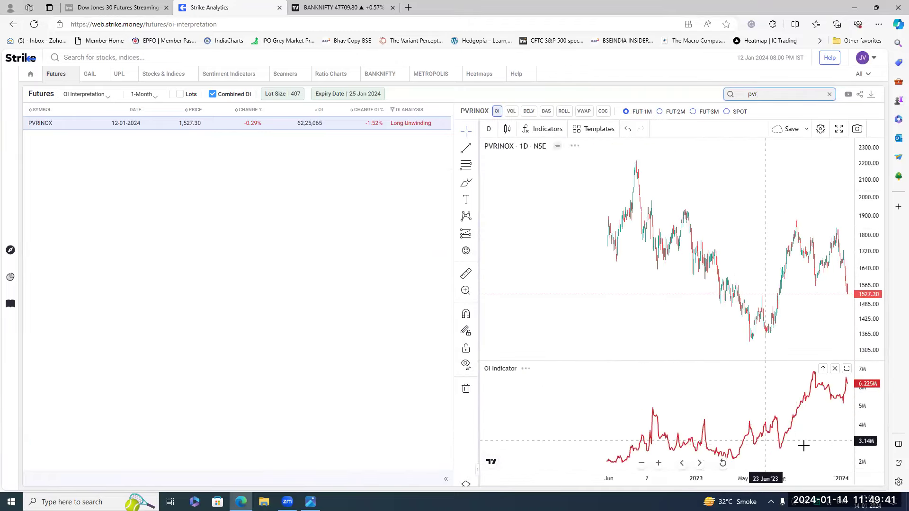
scroll(753, 440, "down", 4)
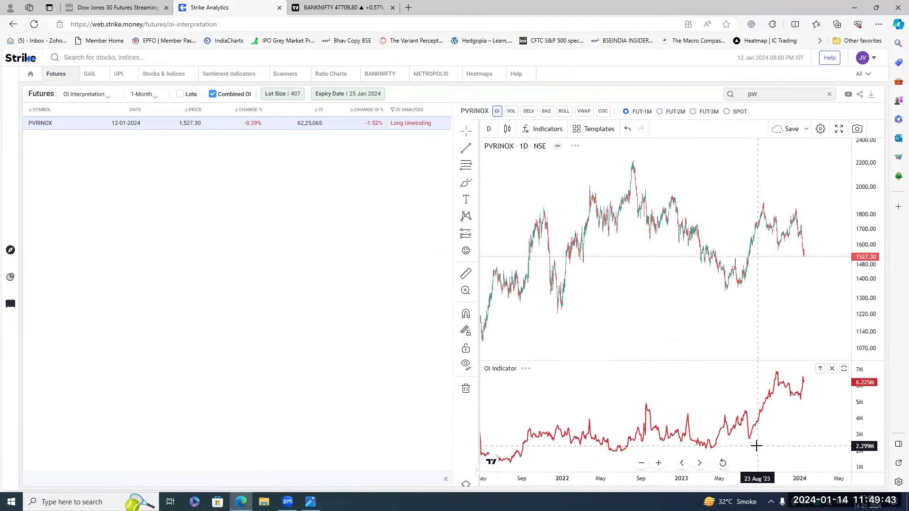
- Zoom the PVRINOX chart and select its OI indicator line
scroll(743, 435, "up", 5)
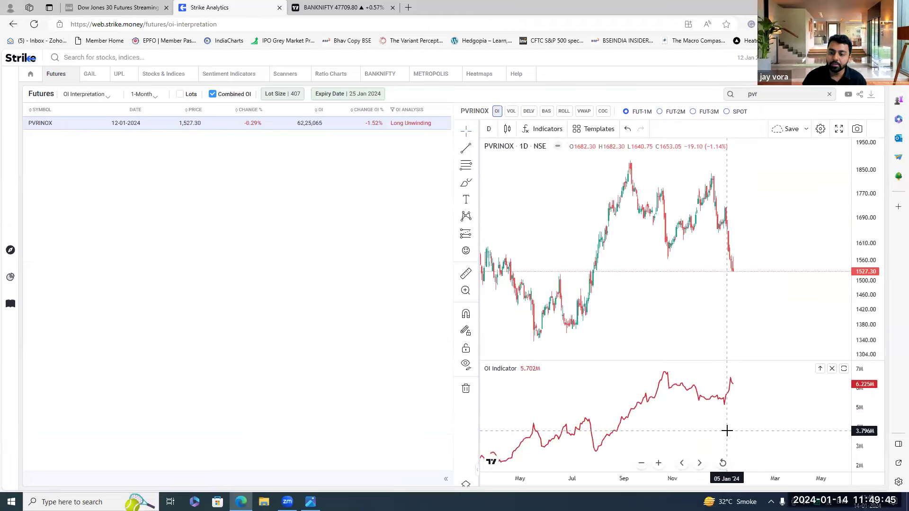
scroll(719, 438, "down", 2)
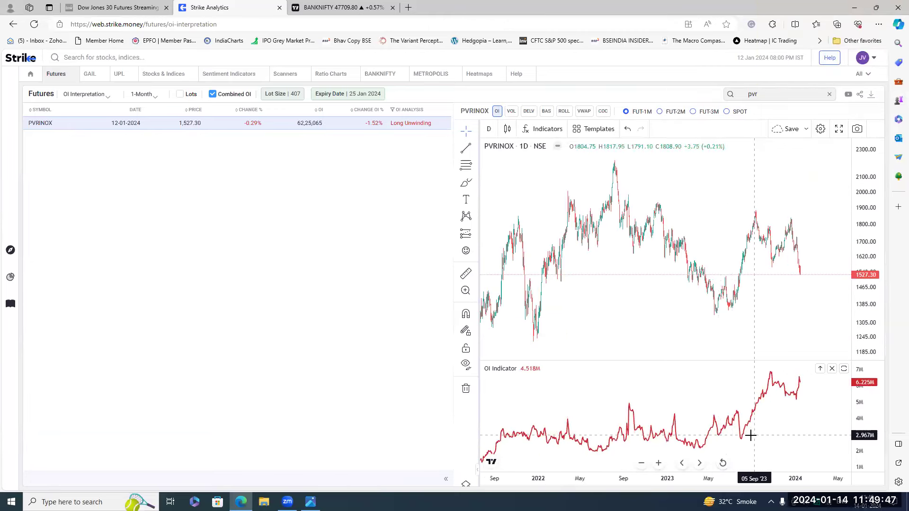
scroll(738, 434, "up", 6)
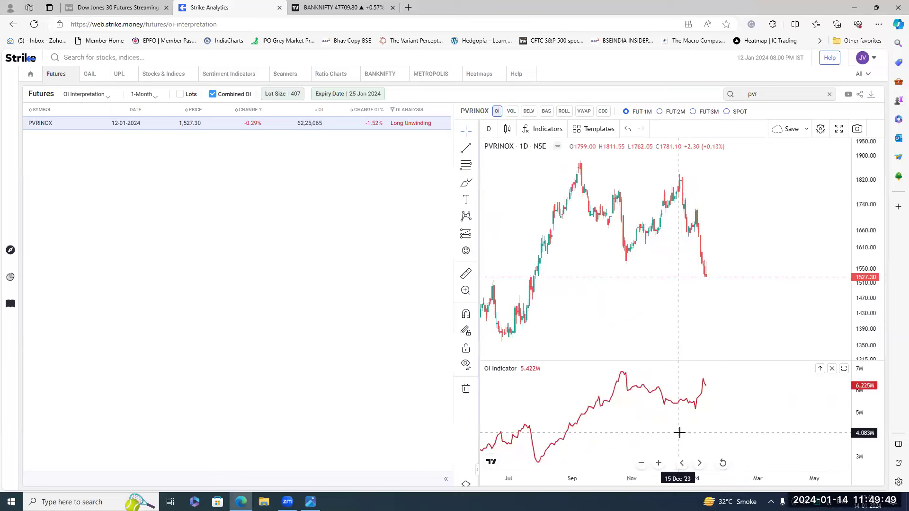
scroll(669, 430, "up", 2)
left_click(644, 449)
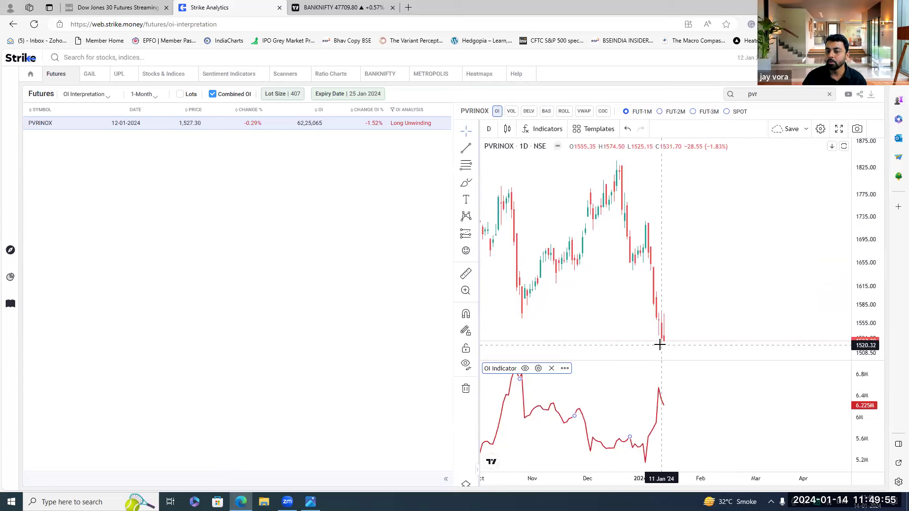
scroll(663, 407, "down", 3)
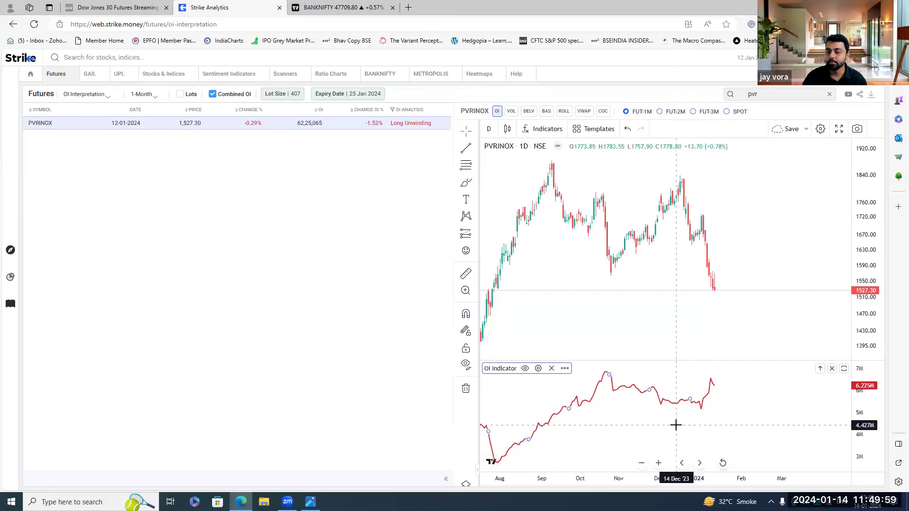
scroll(672, 427, "down", 3)
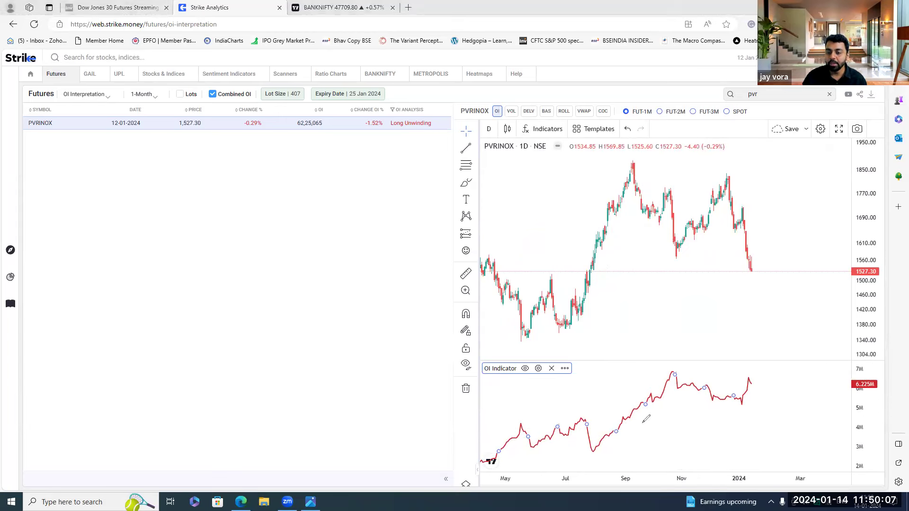
- Sketch red marks on the September and December price peaks and the OI rises and falls
mouse_move(634, 163)
left_mouse_down()
mouse_move(597, 201)
mouse_move(639, 171)
left_mouse_up()
mouse_move(624, 416)
left_mouse_down()
mouse_move(592, 419)
mouse_move(631, 441)
mouse_move(616, 418)
left_mouse_up()
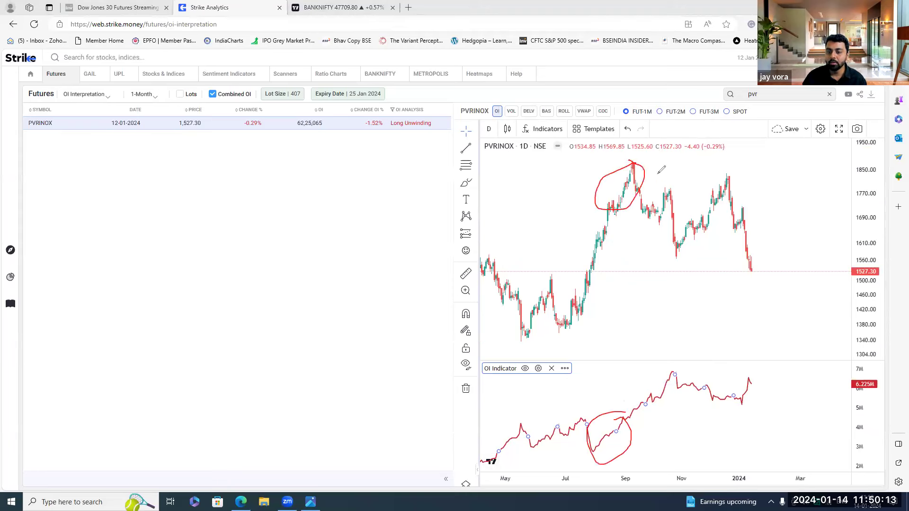
left_click_drag(637, 163, 686, 253)
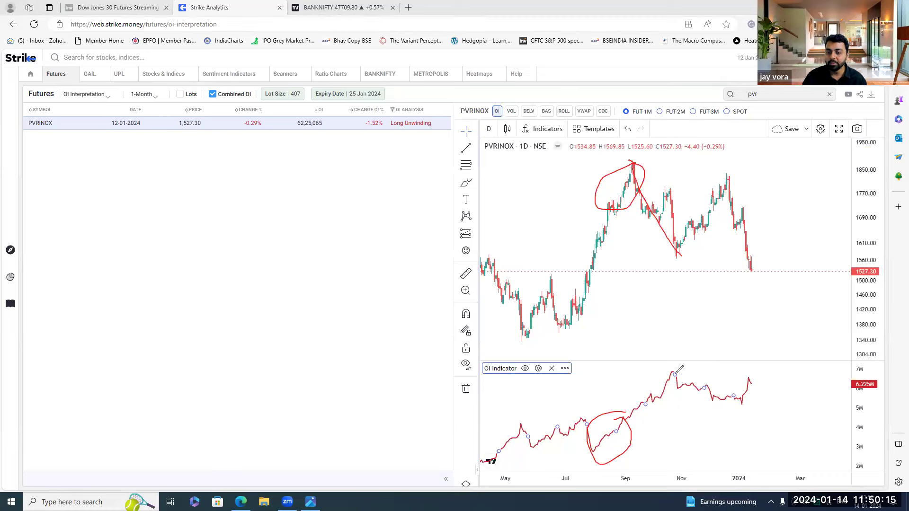
left_click_drag(626, 430, 679, 374)
left_click_drag(726, 178, 733, 176)
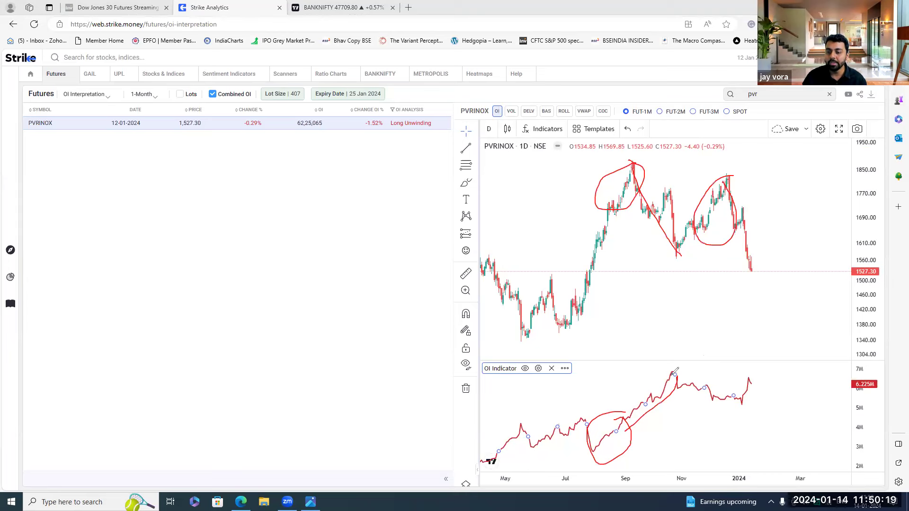
left_click_drag(670, 374, 733, 396)
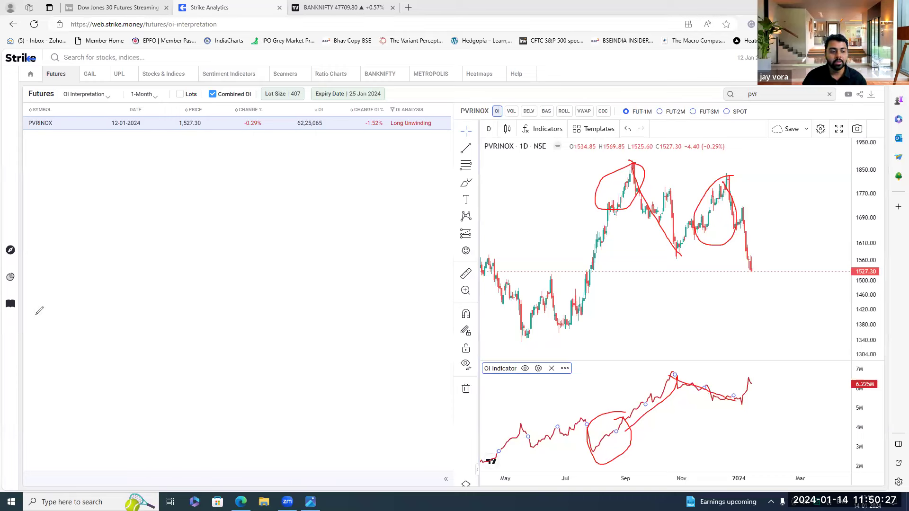
- Clear the freehand marks and zoom the PVRINOX chart out to about a year
key("e")
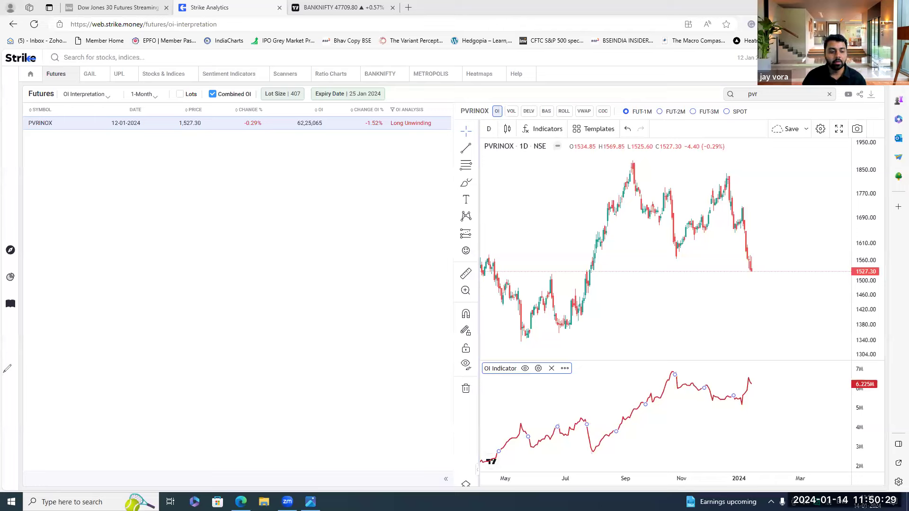
scroll(730, 350, "down", 10)
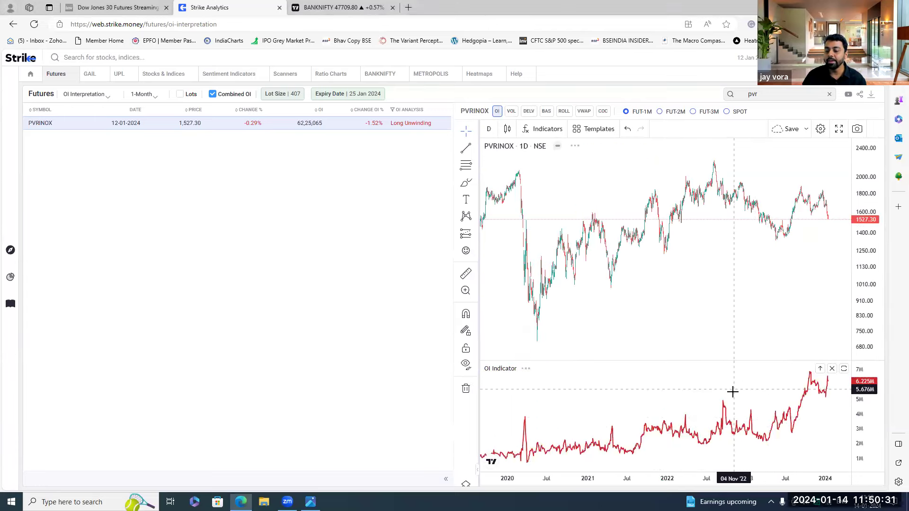
scroll(732, 391, "up", 3)
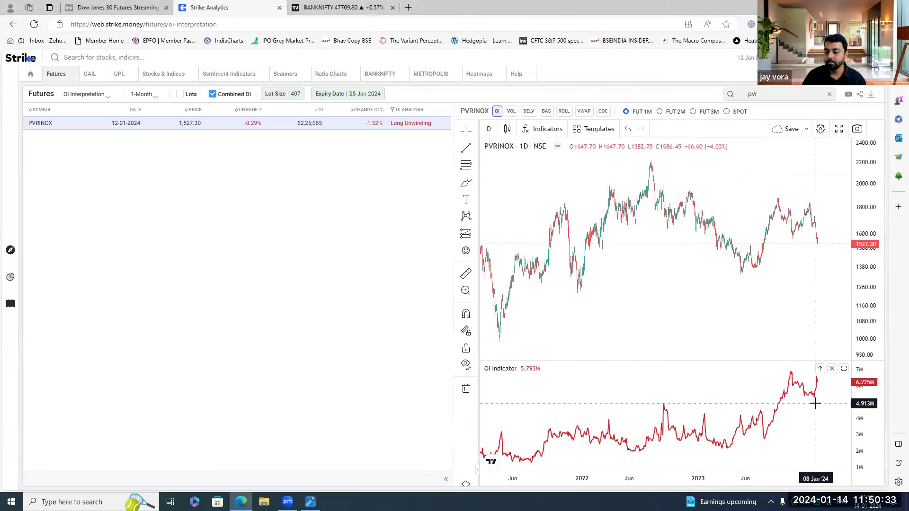
scroll(811, 249, "up", 2)
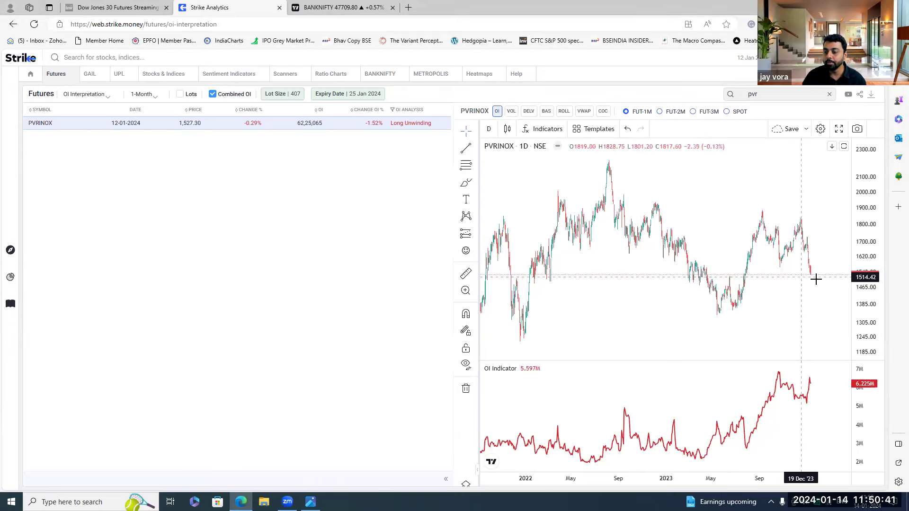
scroll(779, 284, "up", 3)
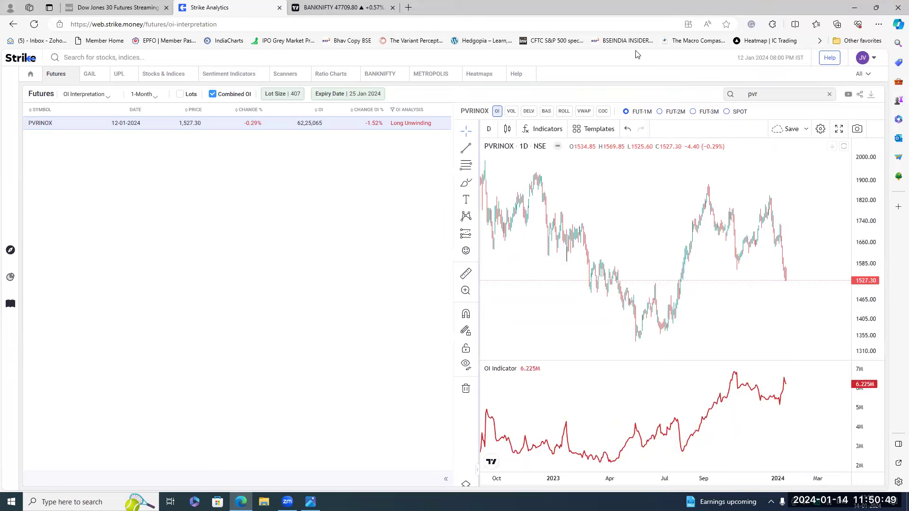
- Circle the September peak and sketch price falling toward 1310 and OI from 6.225M
mouse_move(690, 246)
left_mouse_down()
mouse_move(710, 248)
mouse_move(677, 218)
mouse_move(705, 252)
left_mouse_up()
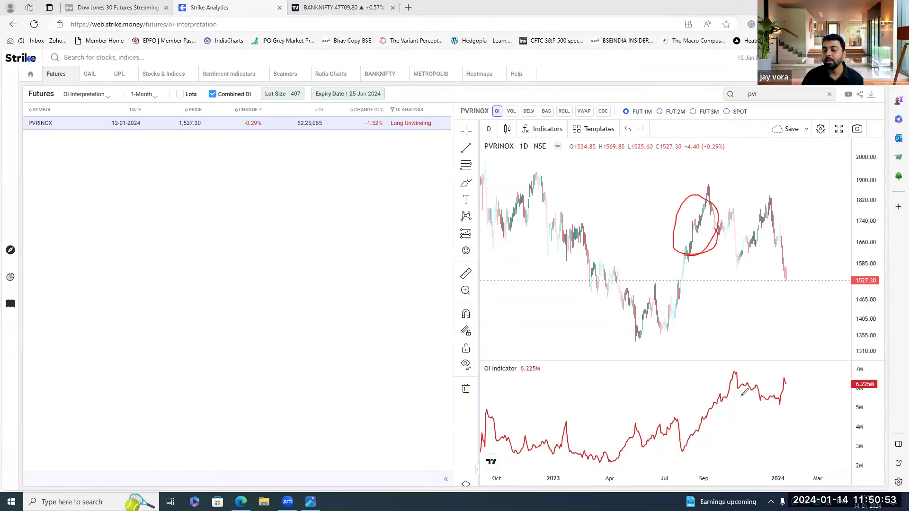
left_click_drag(785, 280, 808, 349)
left_click_drag(785, 378, 810, 437)
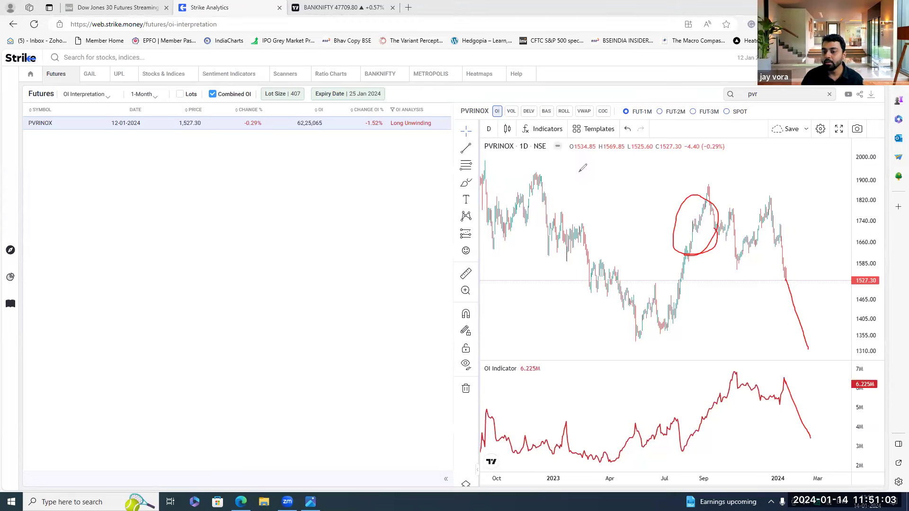
- Erase the red circle and decline lines from the PVRINOX price and OI charts
key("Escape")
right_click(17, 396)
key("Escape")
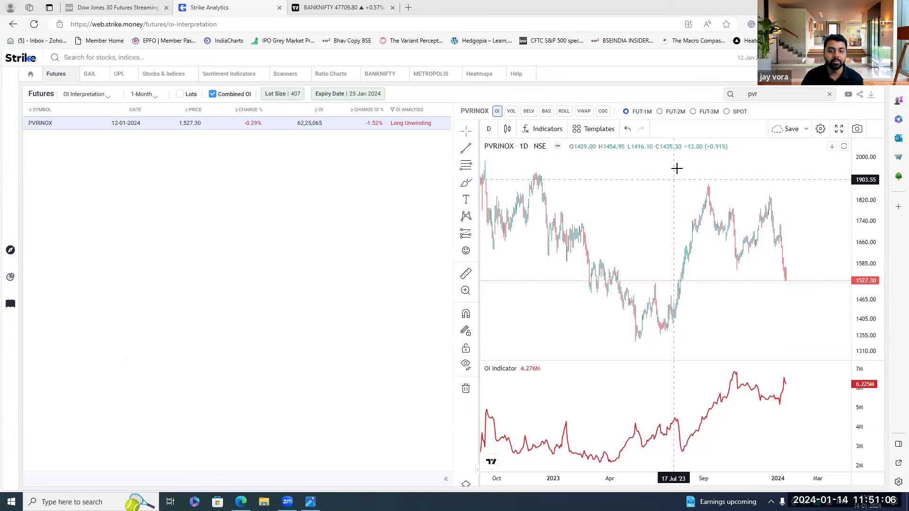
left_click(476, 148)
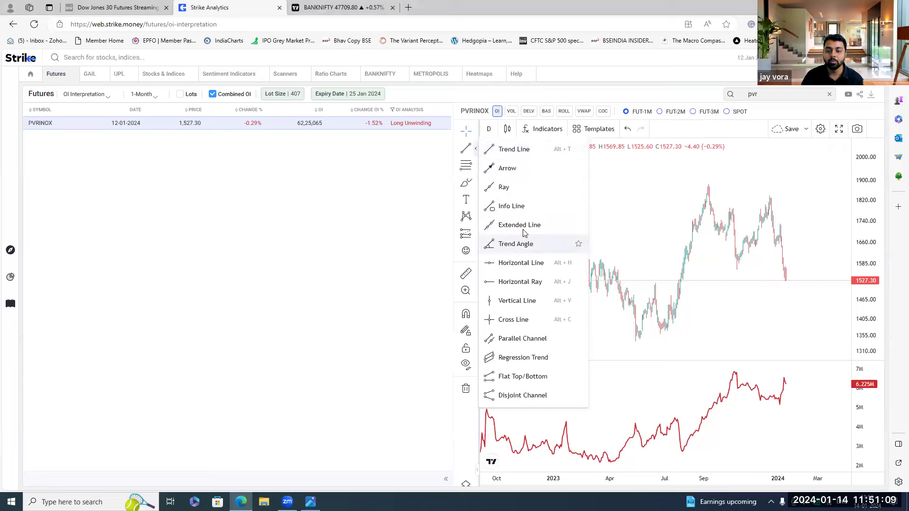
- Draw a descending parallel channel from the September peak past the latest candle, spanning recent lows
left_click(522, 339)
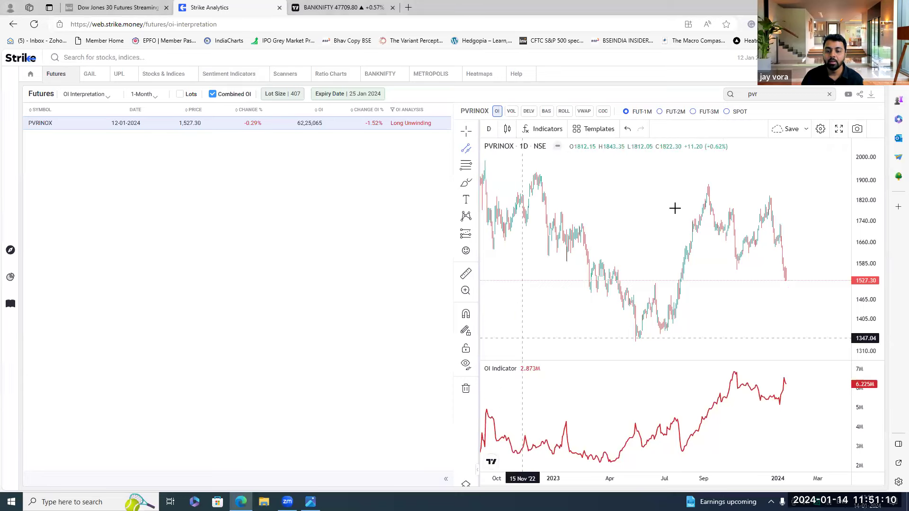
left_click(708, 185)
left_click(828, 204)
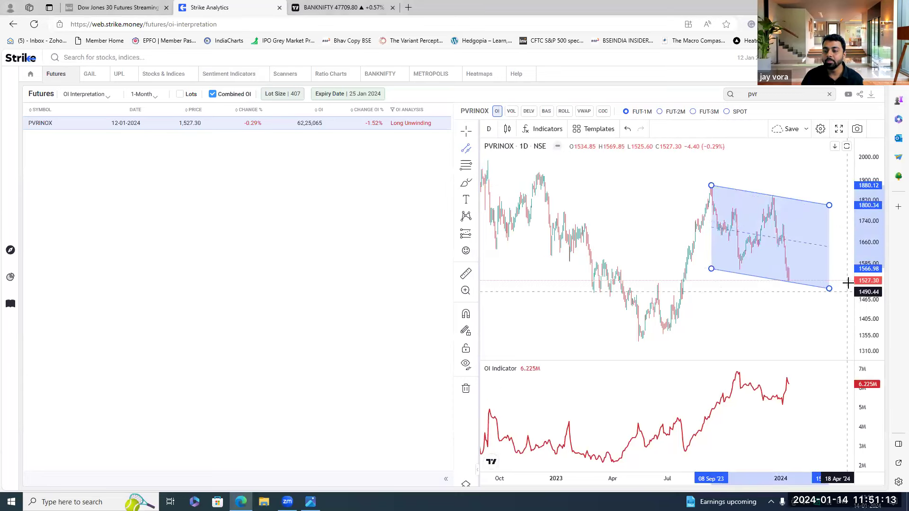
left_click(826, 285)
left_click(823, 295)
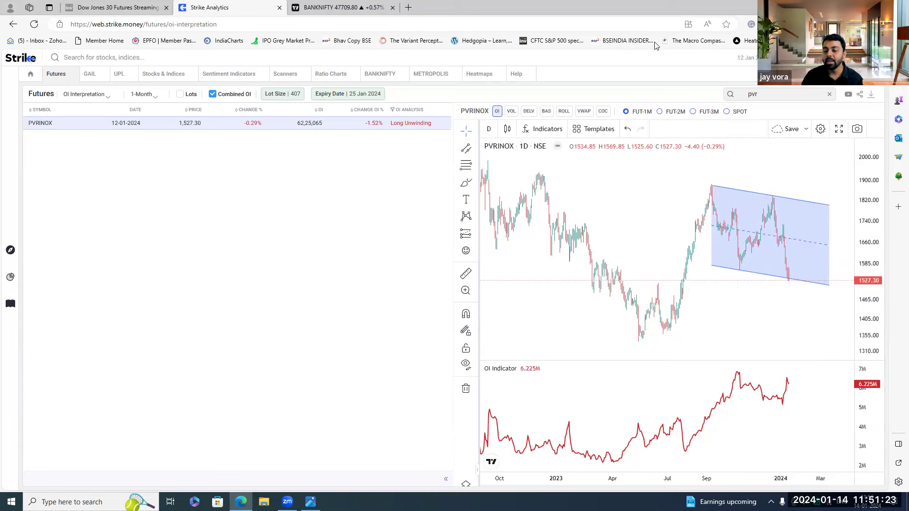
- Circle the September peak at the channel start and the July–August OI rise in red
mouse_move(689, 245)
left_mouse_down()
mouse_move(665, 208)
mouse_move(672, 258)
mouse_move(671, 240)
left_mouse_up()
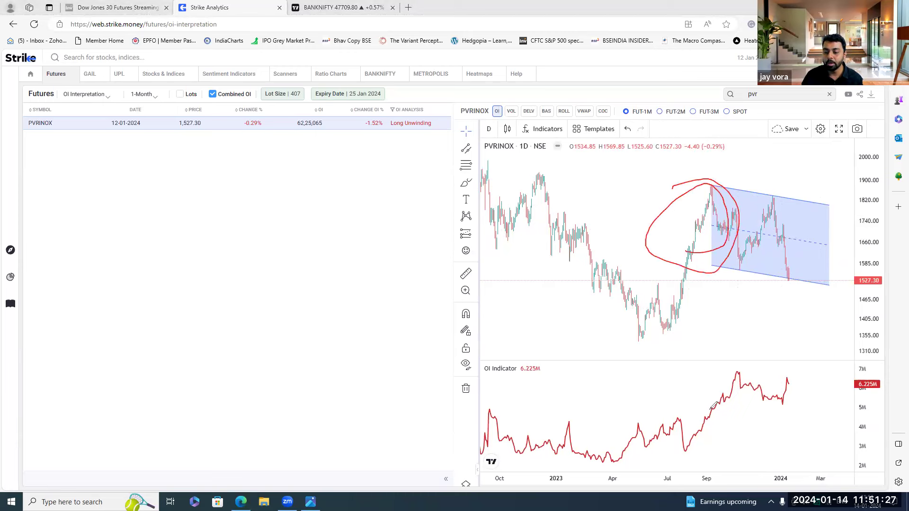
mouse_move(683, 449)
left_mouse_down()
mouse_move(714, 414)
mouse_move(673, 429)
left_mouse_up()
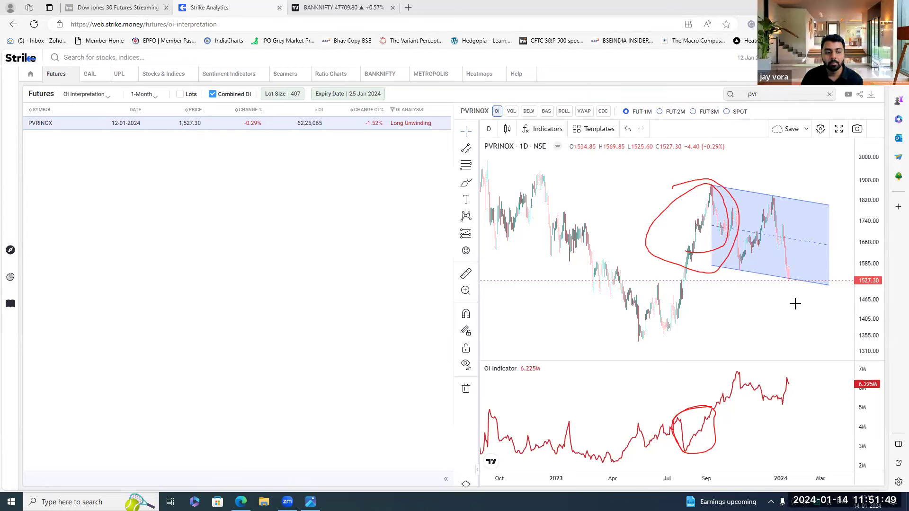
scroll(707, 305, "up", 3)
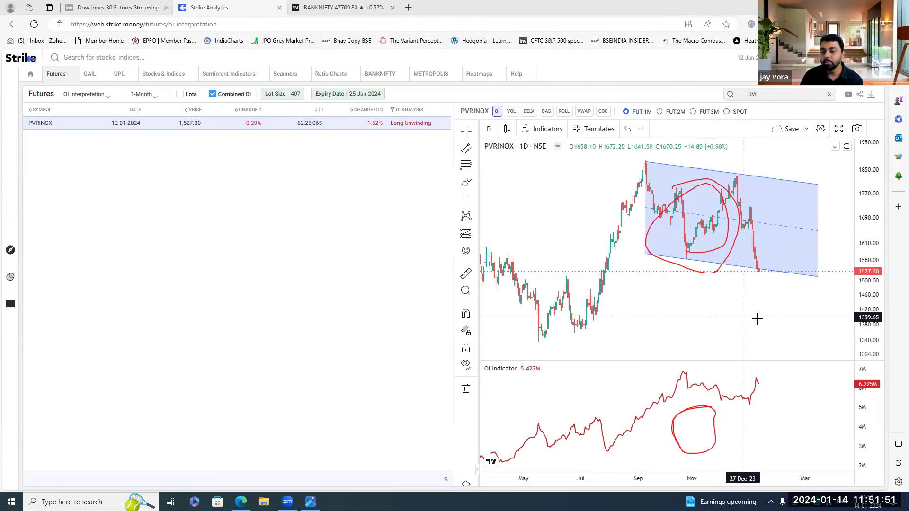
scroll(720, 313, "down", 3)
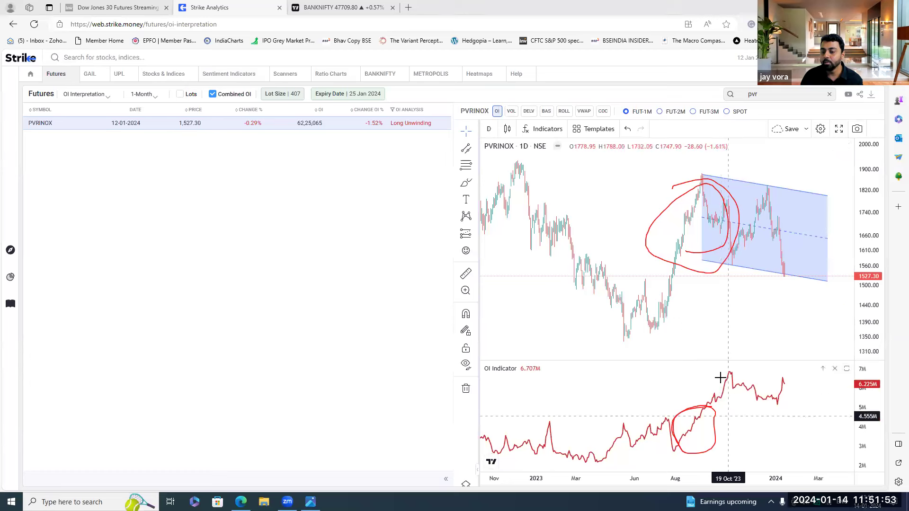
scroll(710, 377, "down", 1)
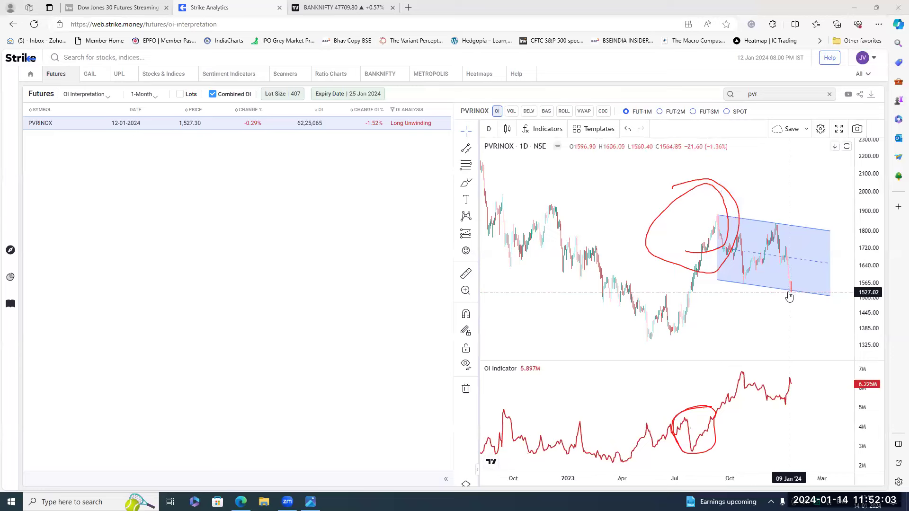
scroll(742, 421, "up", 3)
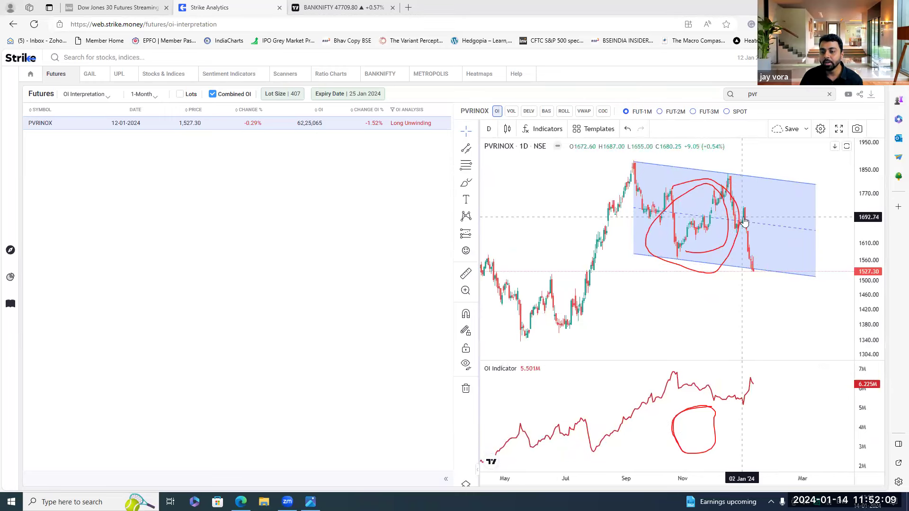
left_click(752, 226)
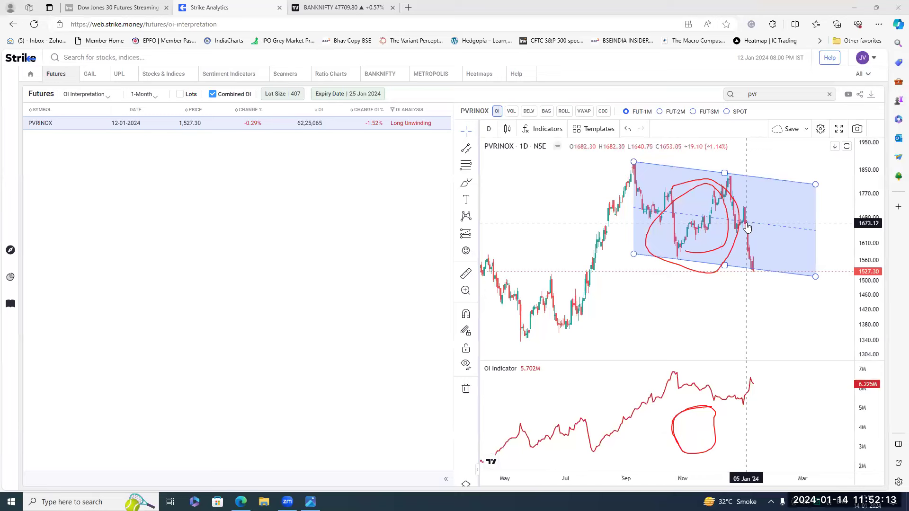
- Deselect the channel and draw a red vertical line from the September peak into OI
left_click(705, 316)
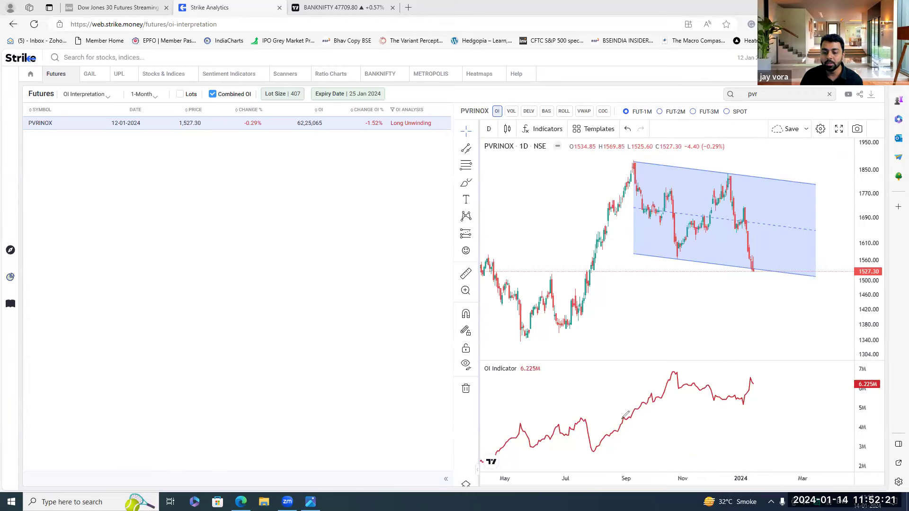
left_click_drag(637, 231, 638, 411)
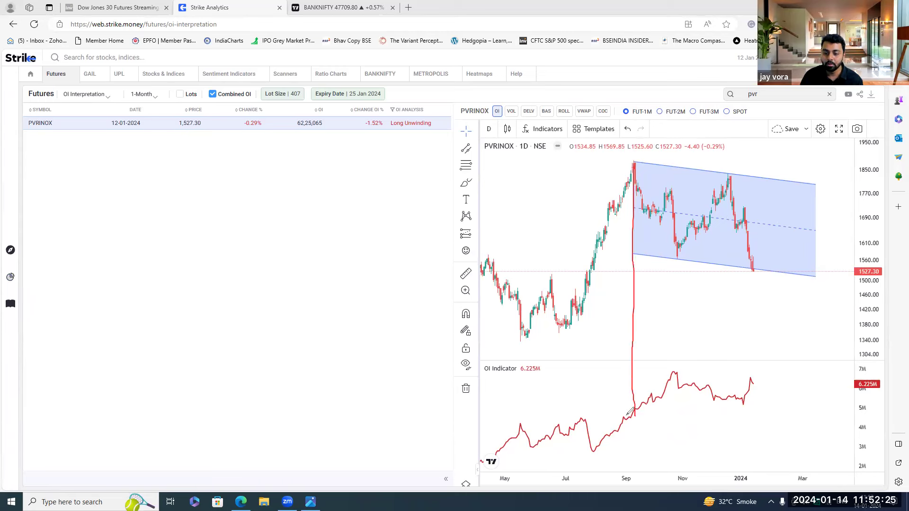
- Circle the Jul–Sep OI rise and price rally, link them, and draw a horizontal line near 1560
mouse_move(598, 421)
left_mouse_down()
mouse_move(631, 419)
mouse_move(623, 415)
left_mouse_up()
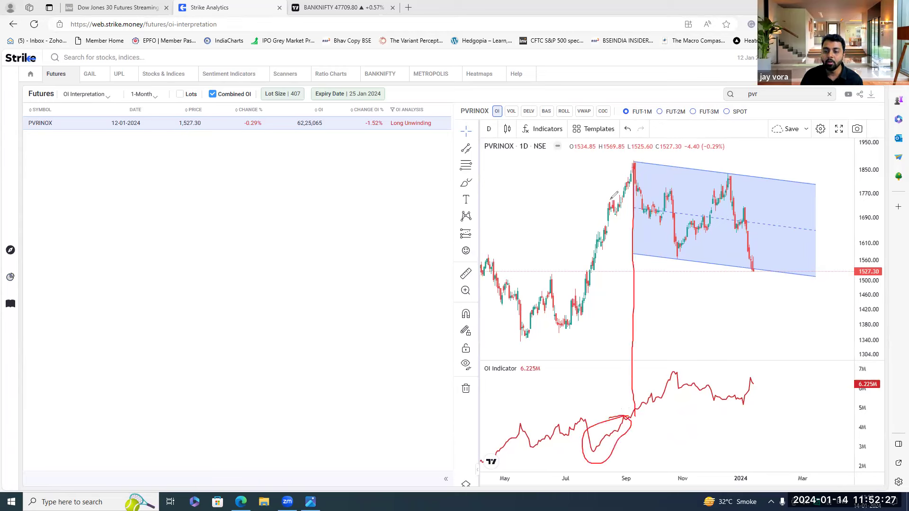
left_click_drag(590, 449, 593, 271)
mouse_move(624, 189)
left_mouse_down()
mouse_move(568, 253)
mouse_move(586, 195)
left_mouse_up()
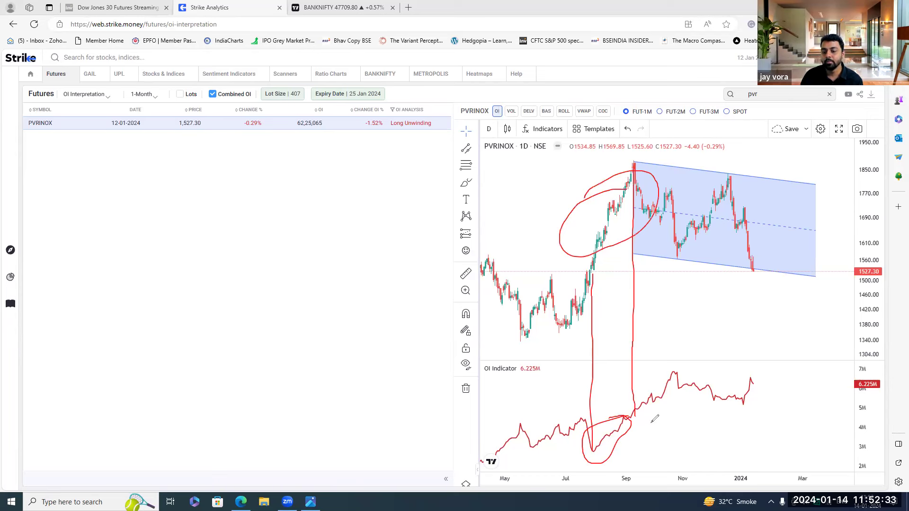
left_click_drag(573, 268, 869, 252)
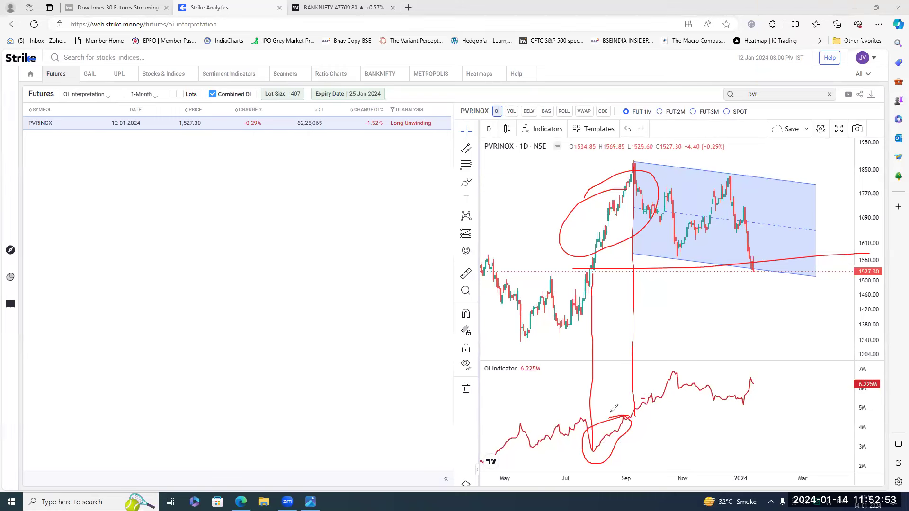
- Draw red strokes across the channel tracing the September decline and projected moves from the latest candle
left_click_drag(596, 448, 649, 399)
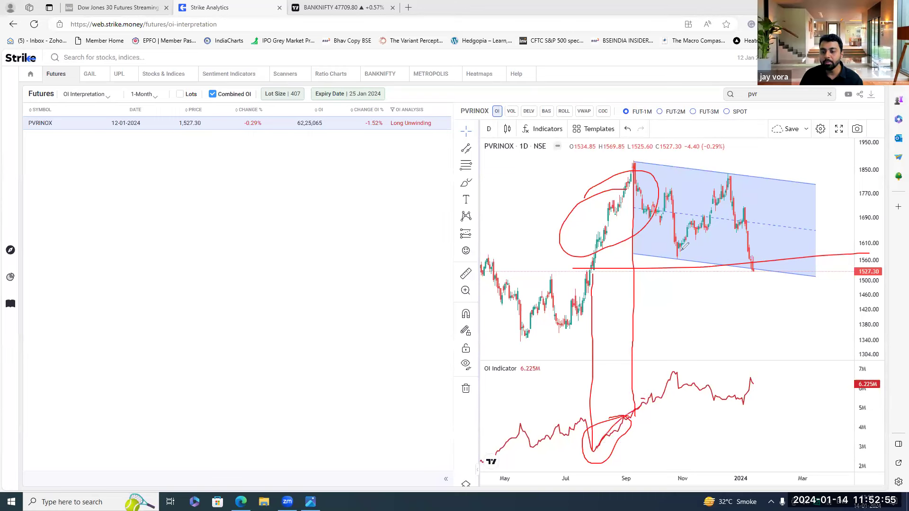
mouse_move(636, 165)
left_mouse_down()
mouse_move(641, 188)
mouse_move(683, 241)
left_mouse_up()
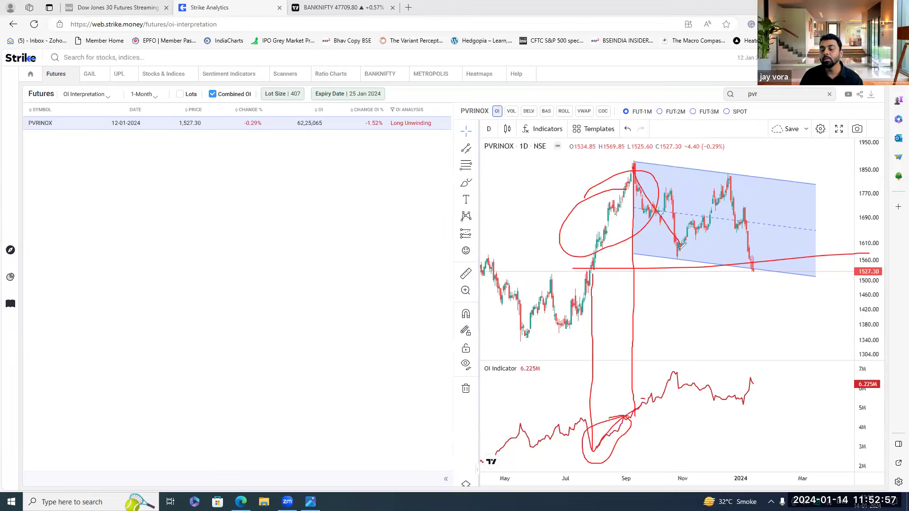
mouse_move(752, 296)
left_mouse_down()
mouse_move(771, 263)
mouse_move(778, 303)
left_mouse_up()
left_click_drag(752, 263, 781, 326)
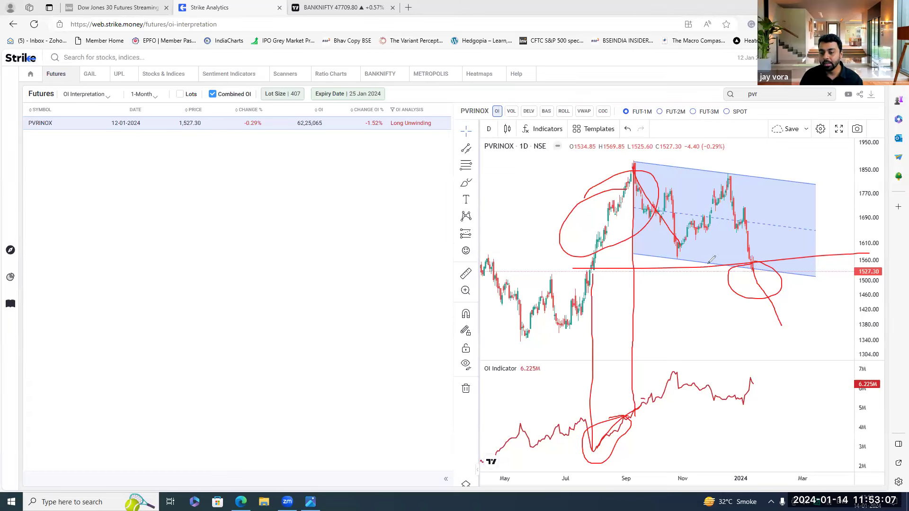
left_click_drag(755, 268, 785, 226)
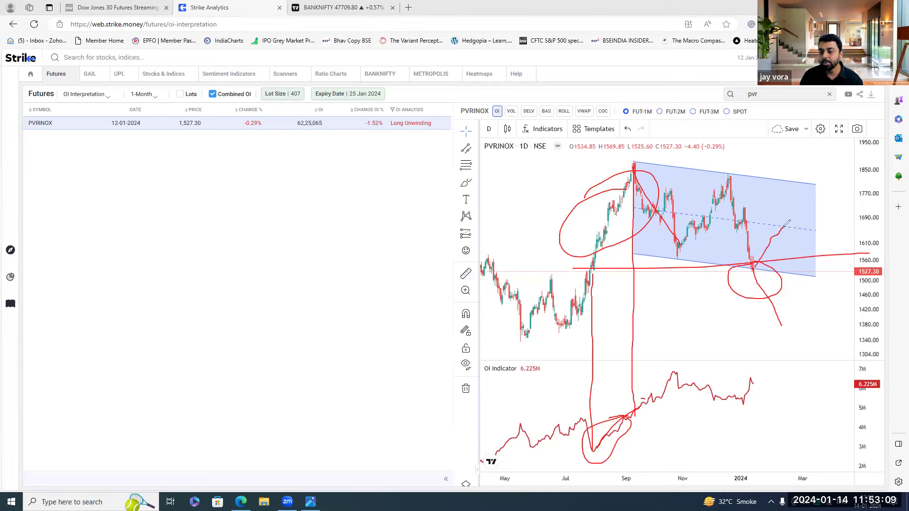
left_click_drag(724, 175, 805, 255)
mouse_move(729, 200)
left_mouse_down()
mouse_move(834, 238)
mouse_move(806, 181)
left_mouse_up()
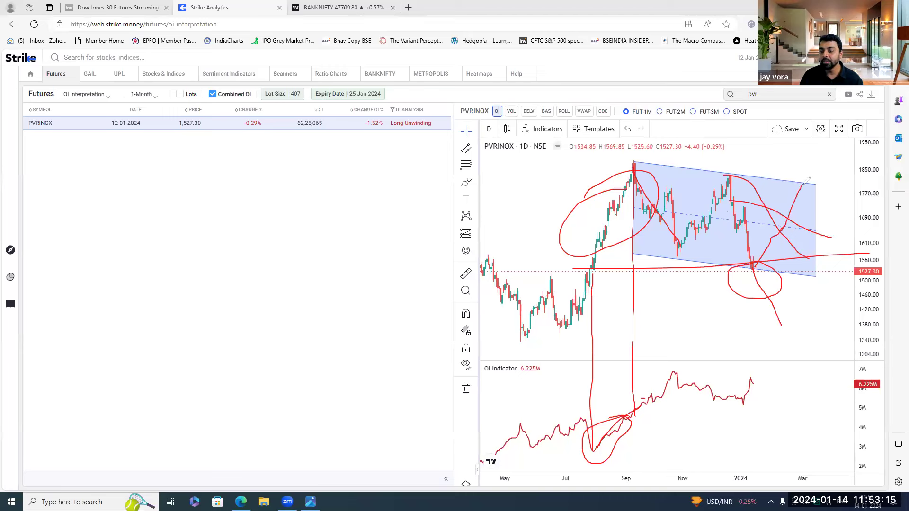
- Circle the October and Dec–Jan OI sections and draw a red stroke down from 1527
left_click_drag(676, 379, 616, 402)
left_click_drag(700, 409, 682, 377)
mouse_move(763, 378)
left_mouse_down()
mouse_move(710, 392)
mouse_move(762, 374)
left_mouse_up()
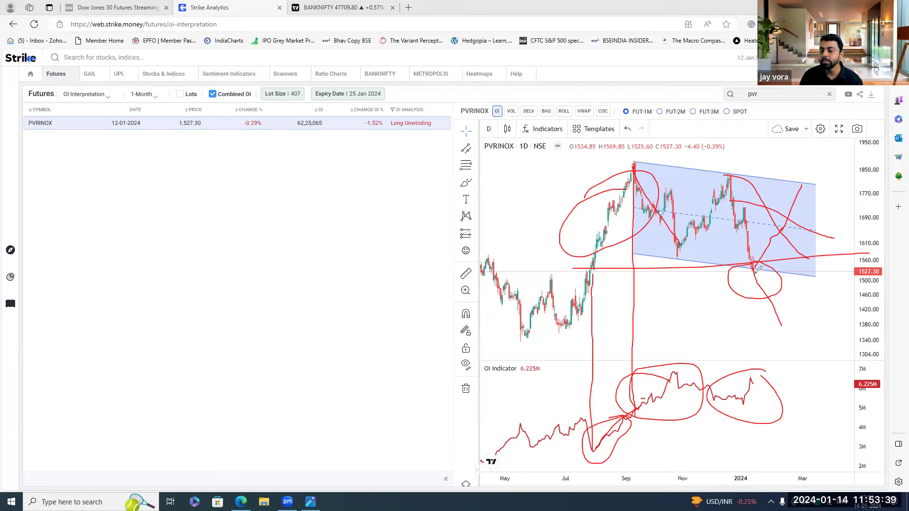
left_click_drag(755, 266, 779, 314)
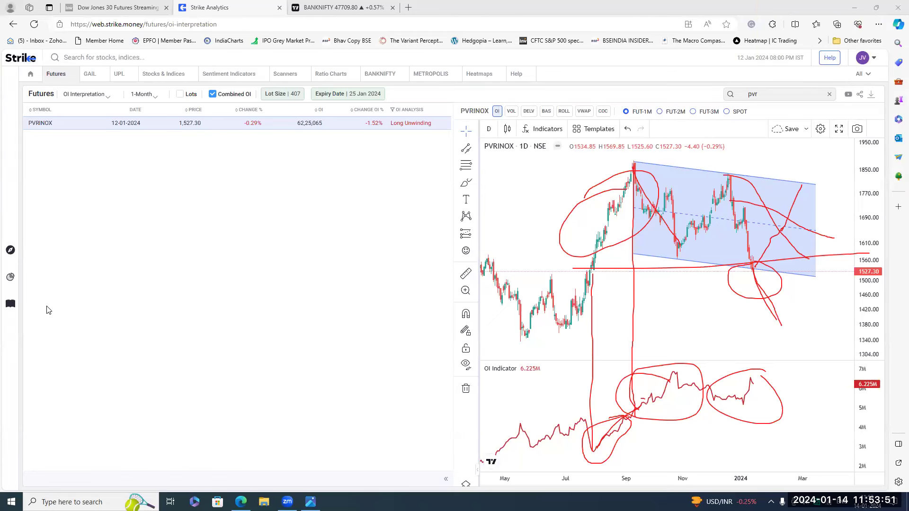
- Clear the red freehand marks and zoom the PVRINOX chart out to span 2019–2024
key("Escape")
scroll(753, 457, "down", 3)
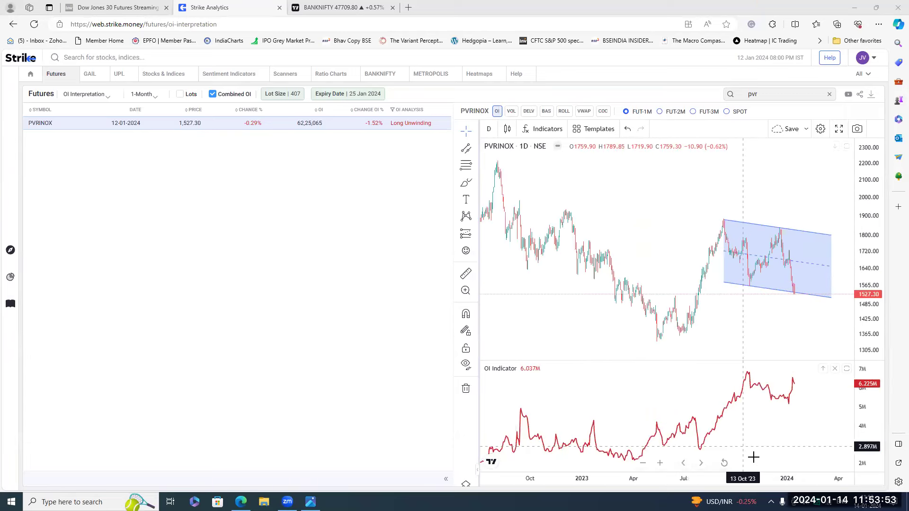
scroll(753, 456, "down", 5)
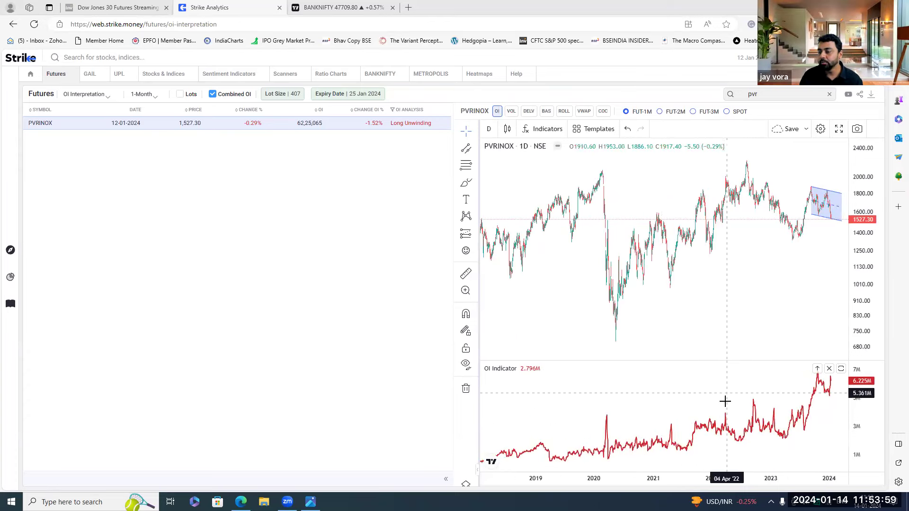
scroll(724, 401, "up", 3)
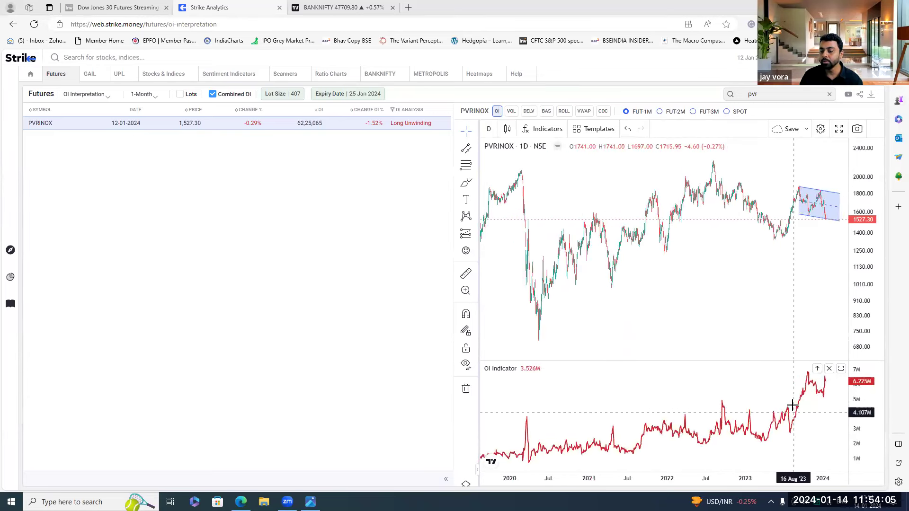
scroll(792, 405, "up", 2)
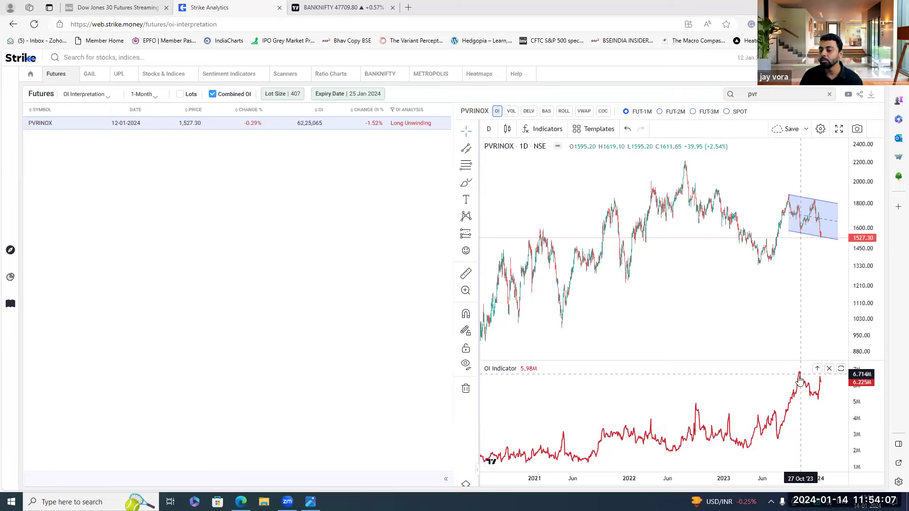
scroll(790, 386, "up", 3)
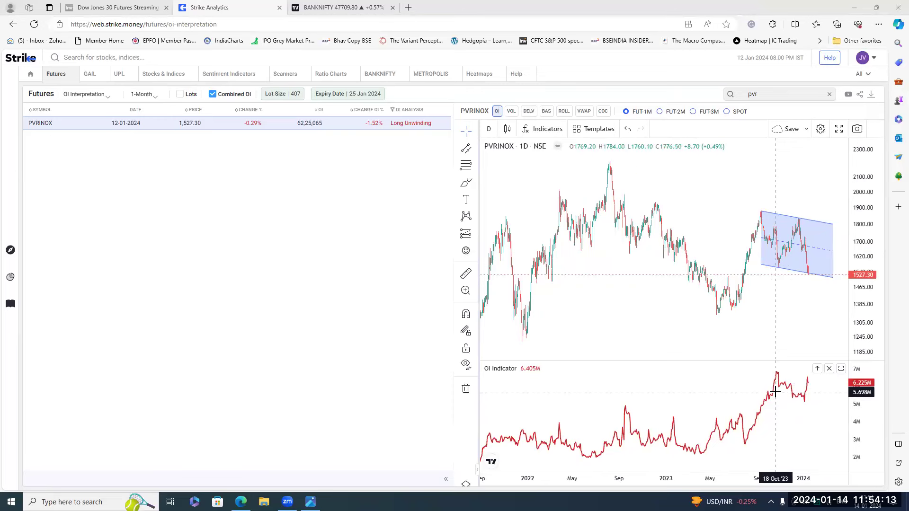
scroll(804, 453, "down", 5)
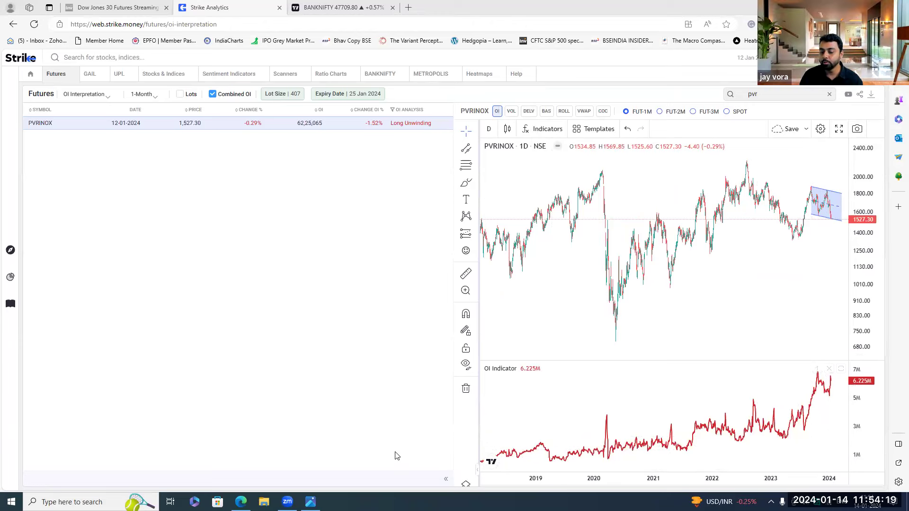
- View the PVRINOX chart full screen, exit it, and bring up the account menu
left_click(838, 128)
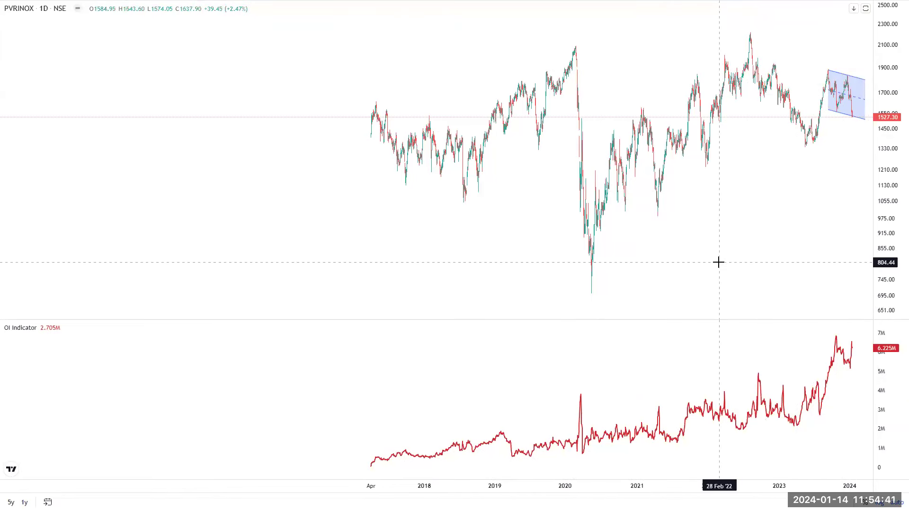
key("Escape")
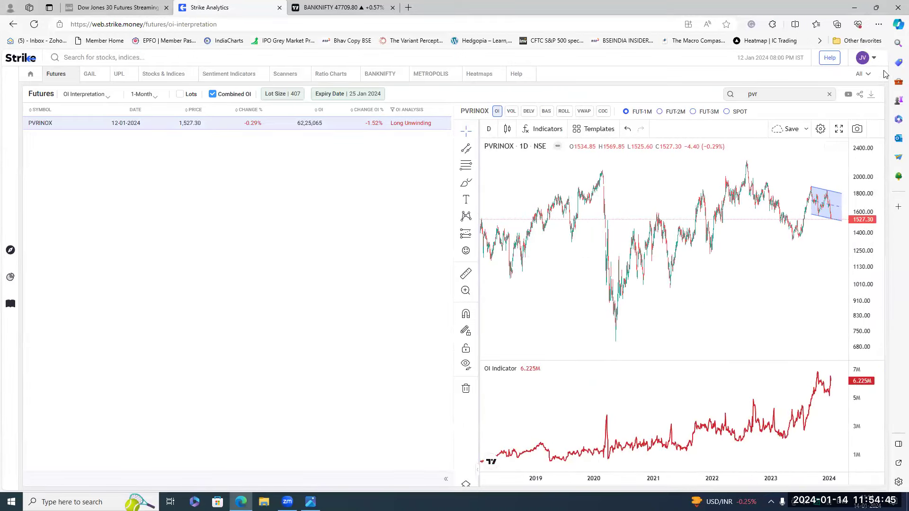
left_click(873, 58)
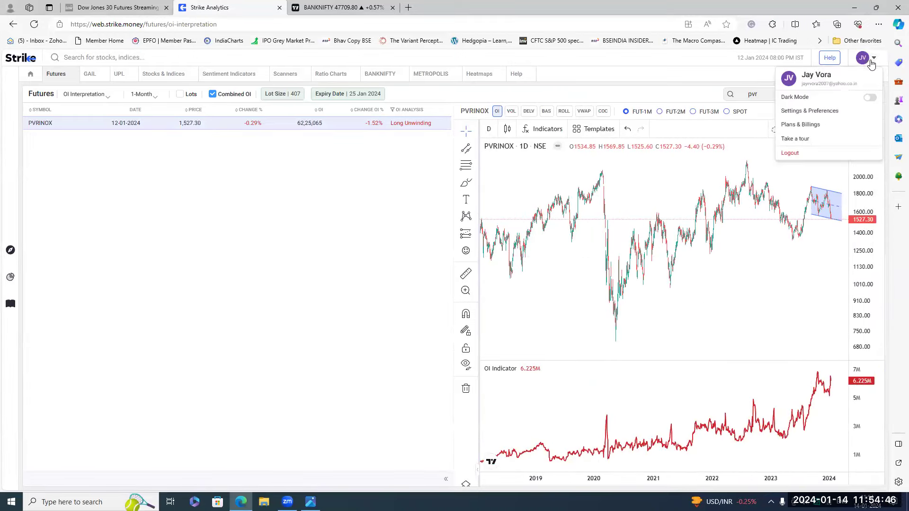
- Check the Plans & Billing page's Strike Pro plans and invoices, then return to the dashboard
left_click(818, 129)
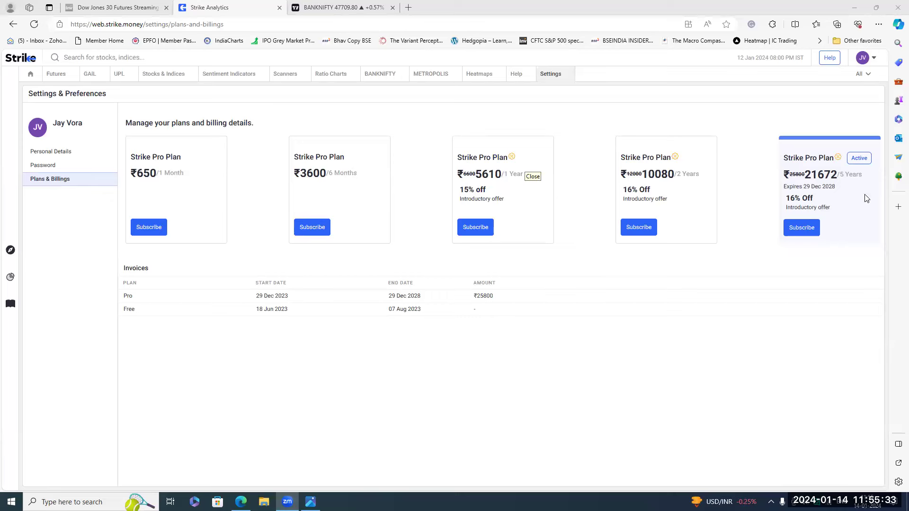
left_click(31, 77)
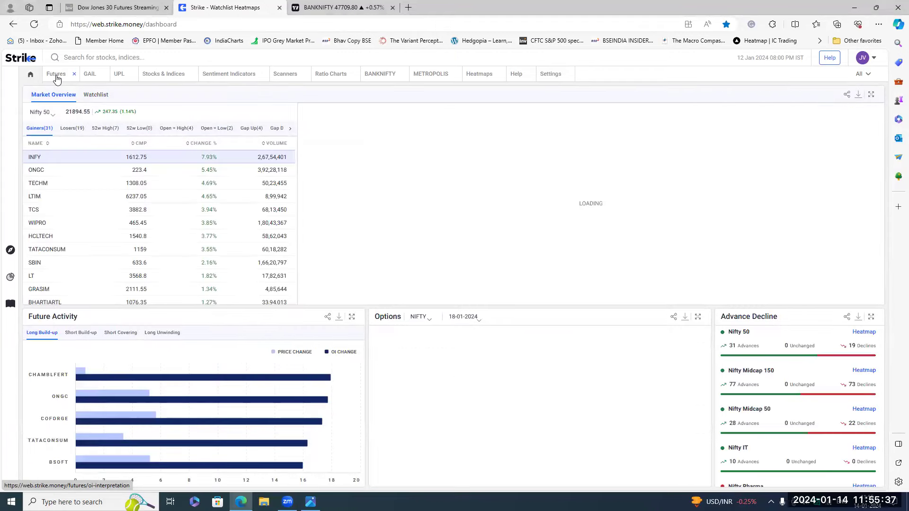
- Reopen Futures OI Interpretation and show the PVRINOX chart full screen, spanning 2017–2024
mouse_move(11, 276)
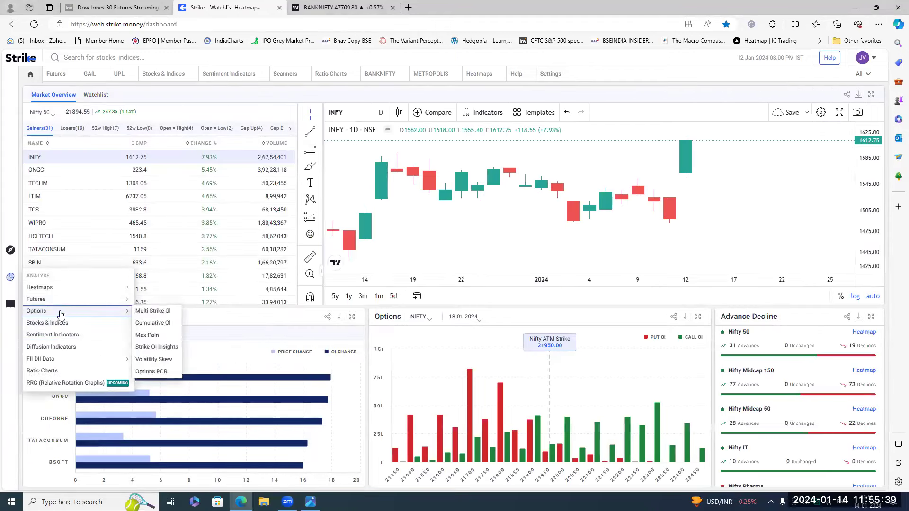
mouse_move(66, 299)
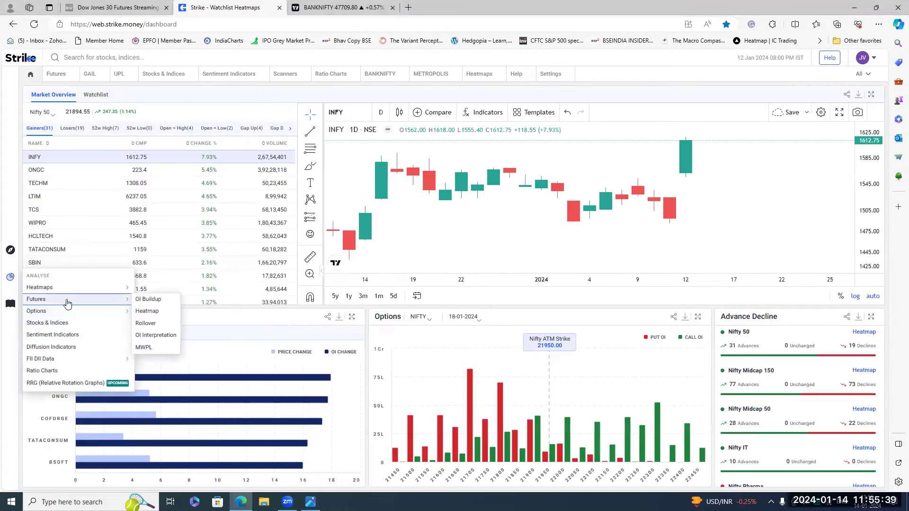
left_click(166, 339)
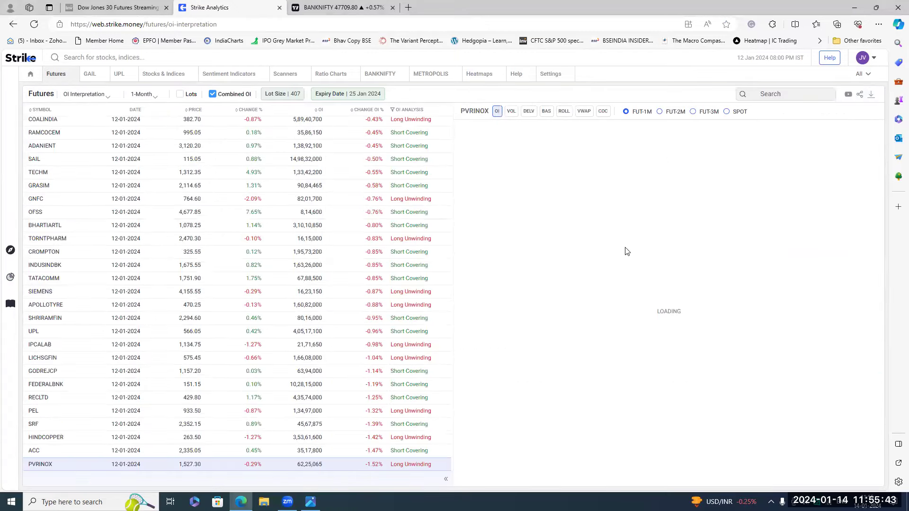
scroll(799, 412, "down", 5)
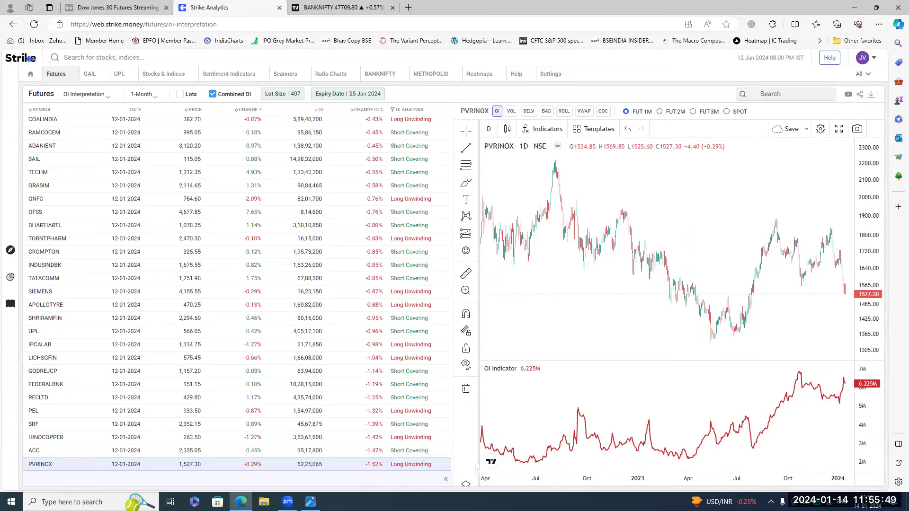
scroll(628, 390, "down", 5)
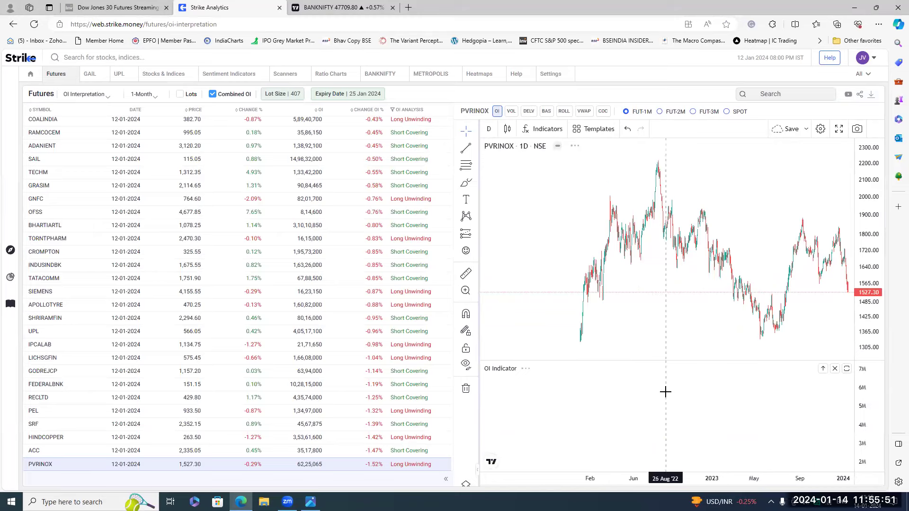
scroll(626, 260, "down", 5)
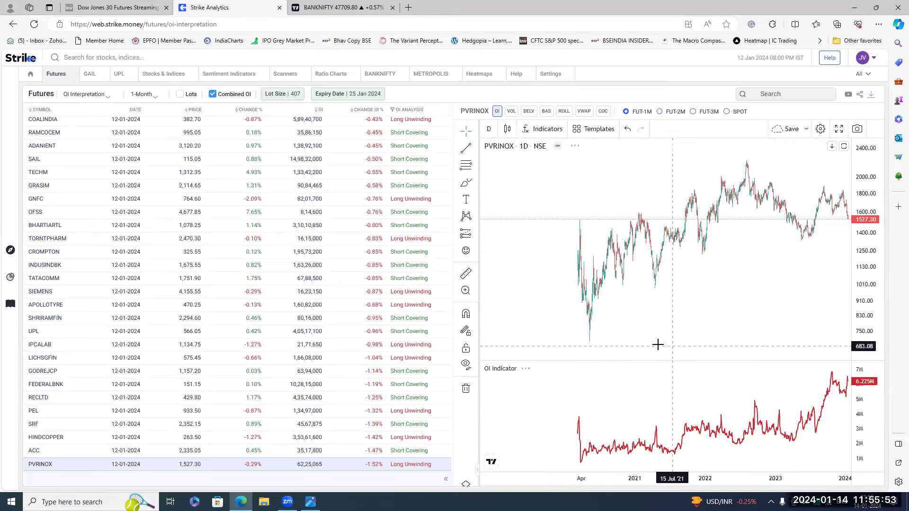
scroll(691, 339, "up", 2)
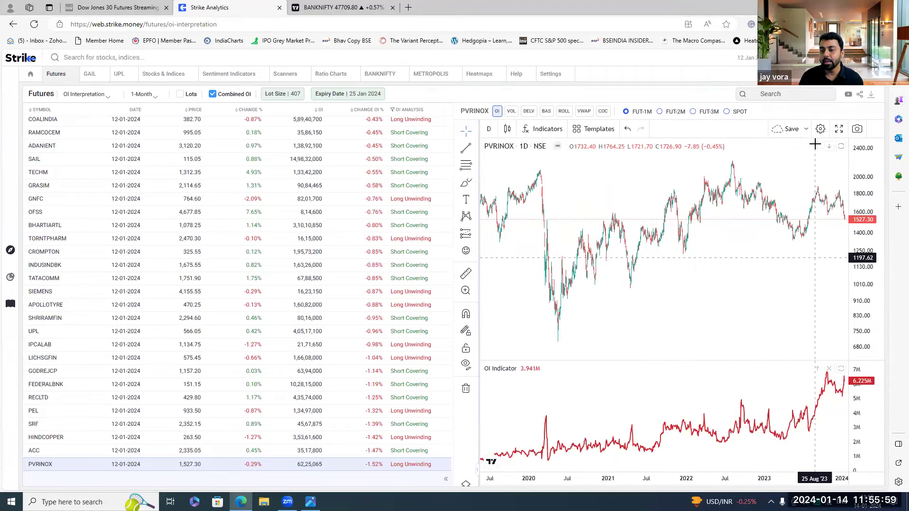
left_click(839, 129)
scroll(653, 414, "down", 3)
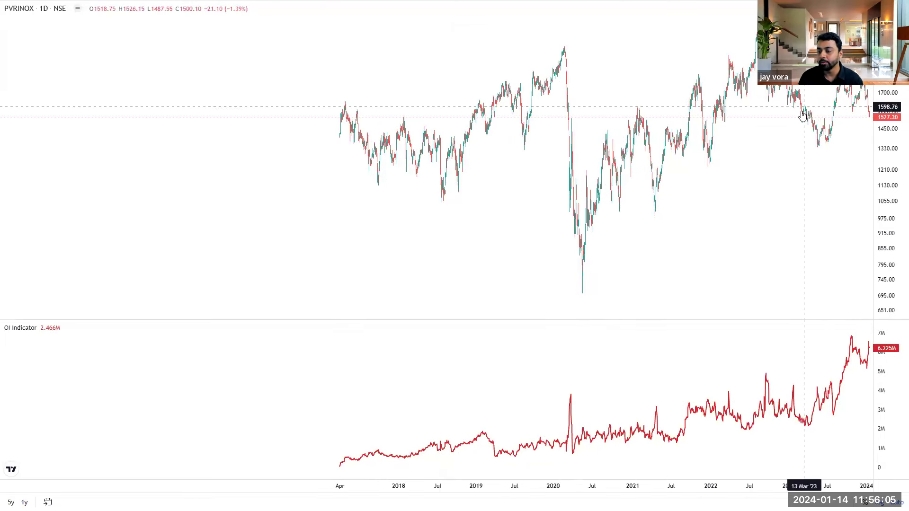
- Exit full screen and set the PVRINOX OI Indicator plot style to Histogram
key("Escape")
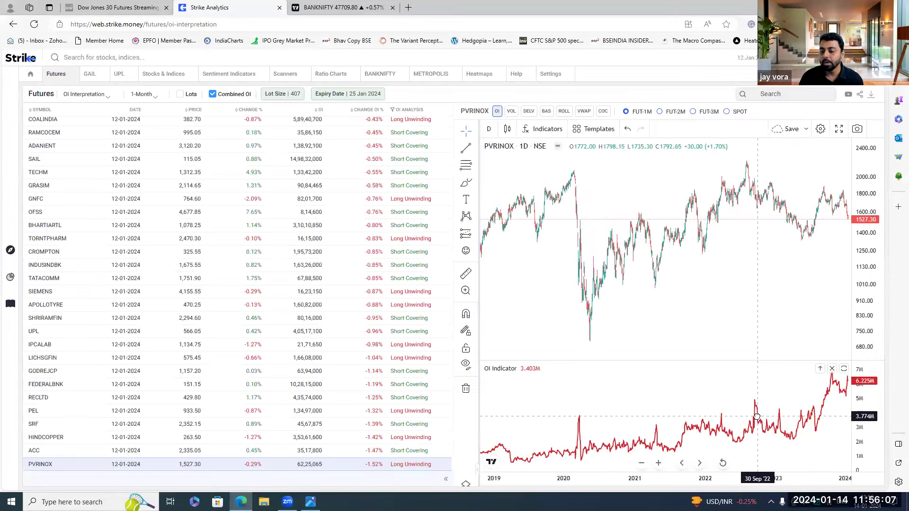
double_click(751, 418)
left_click(631, 252)
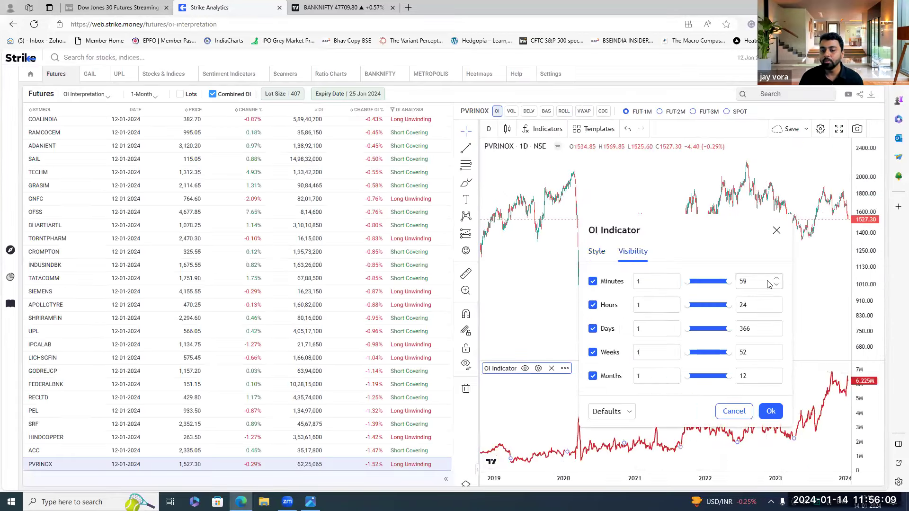
left_click(597, 261)
left_click(676, 282)
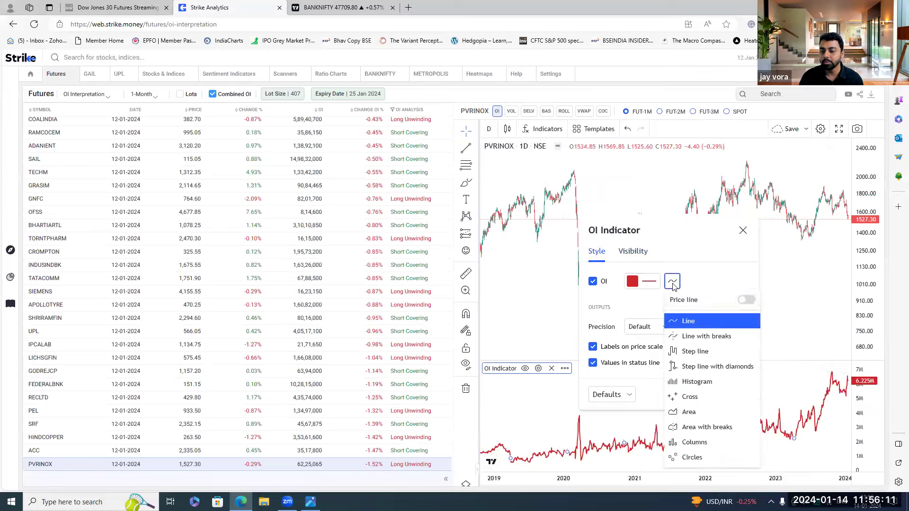
left_click(701, 382)
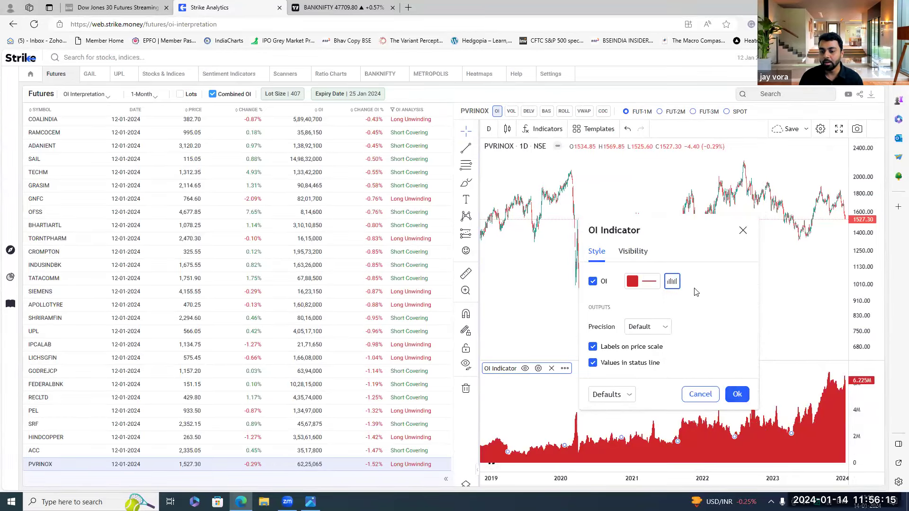
- Try Line and Histogram again, then settle on the filled Area OI plot style
left_click(671, 282)
left_click(689, 323)
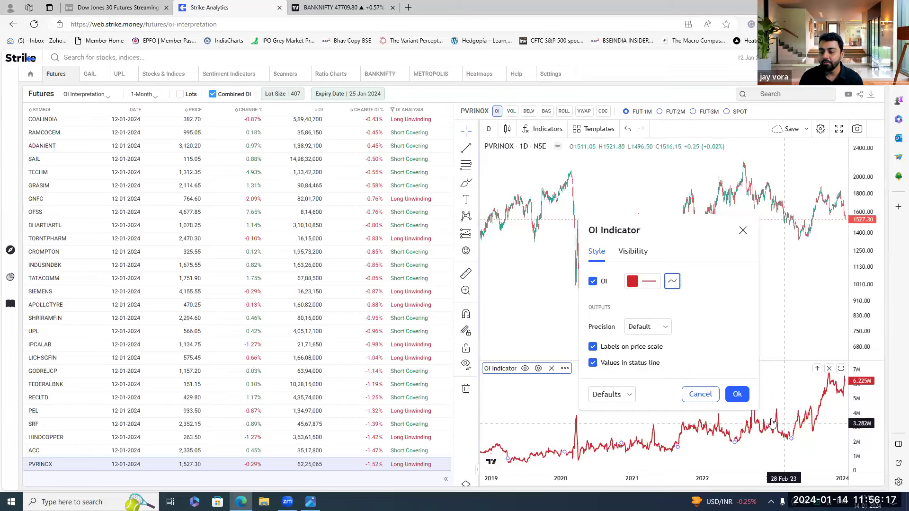
left_click(671, 282)
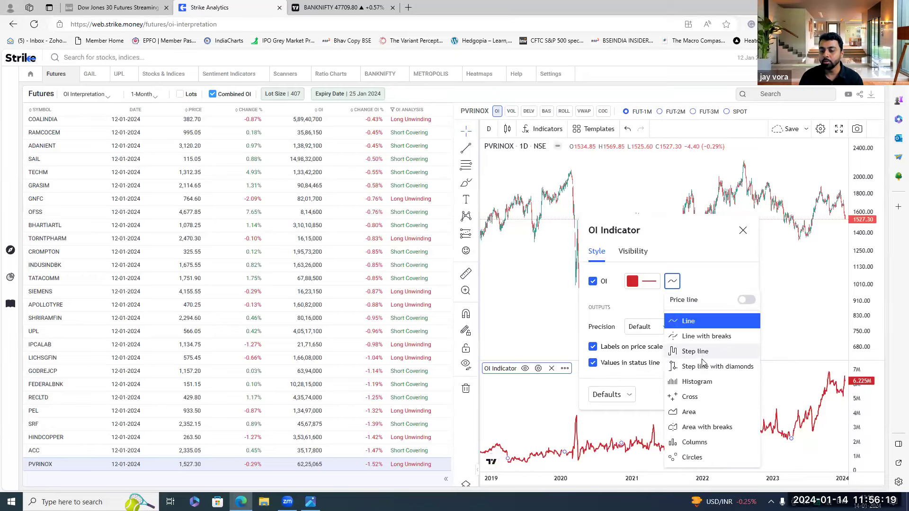
left_click(714, 381)
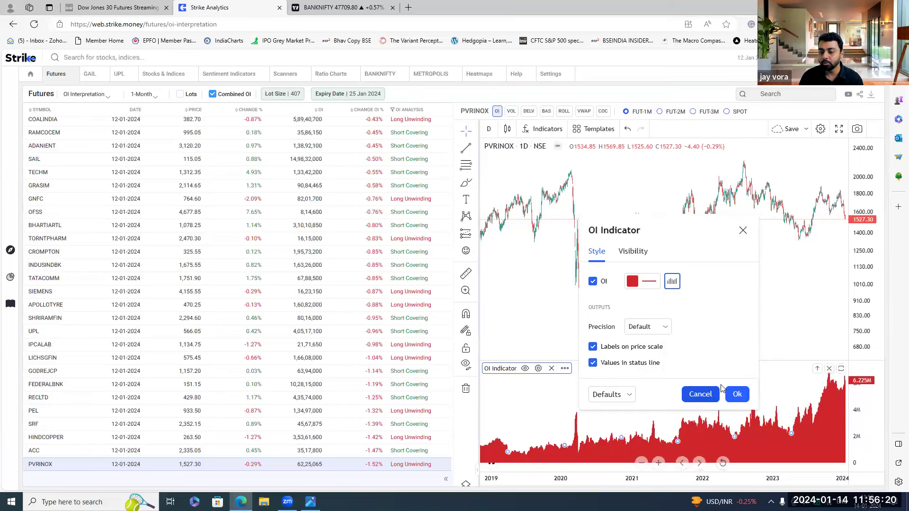
left_click(673, 283)
left_click(700, 412)
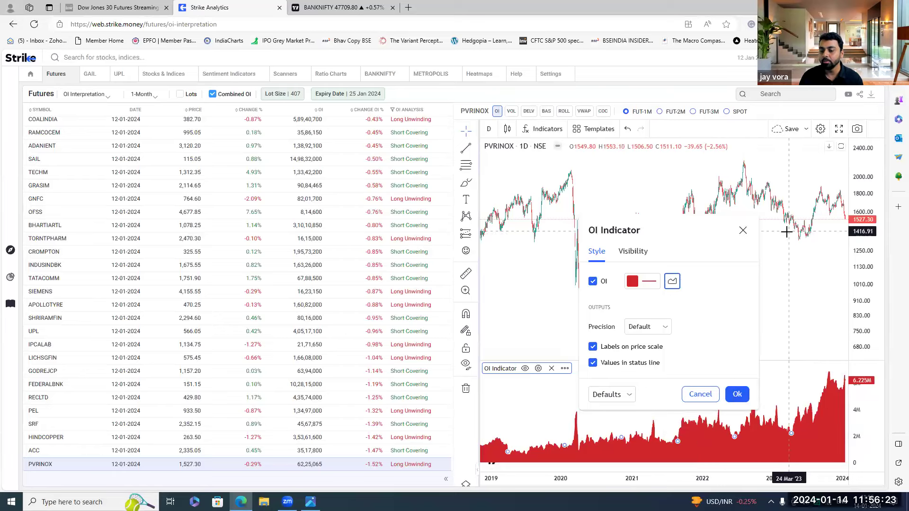
left_click(742, 231)
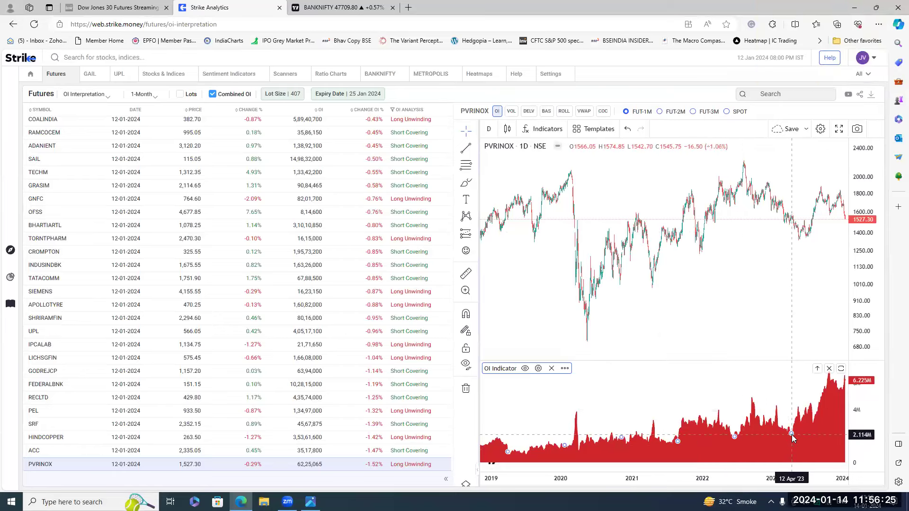
- Switch the PVRINOX OI Indicator back to a Line plot, zoom out, and return home
scroll(663, 341, "down", 2)
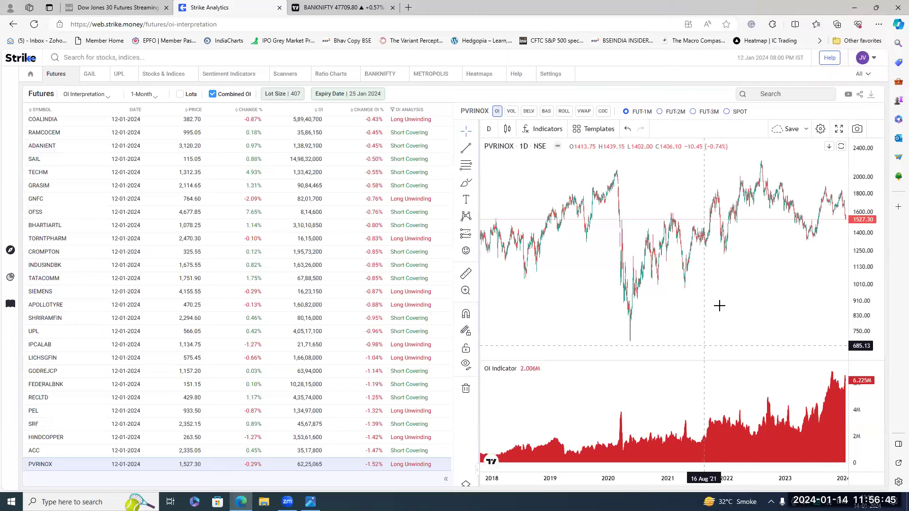
scroll(695, 284, "up", 6)
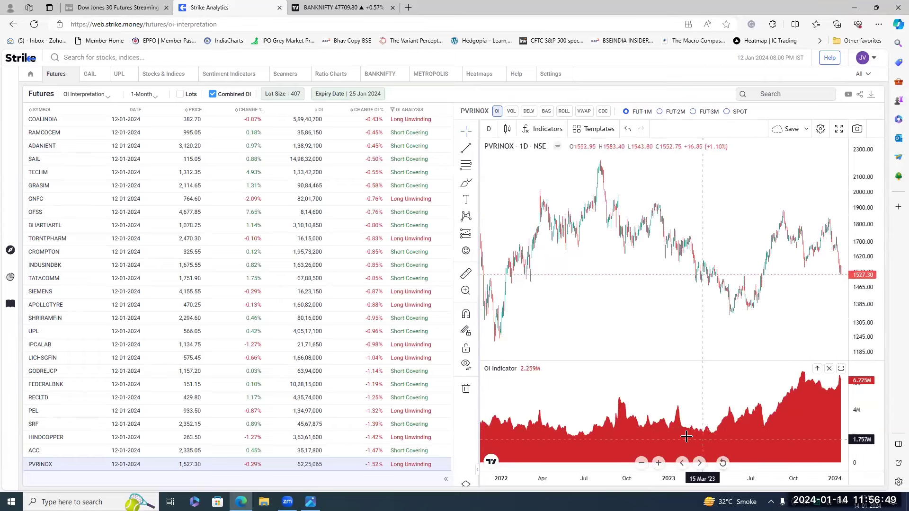
double_click(640, 429)
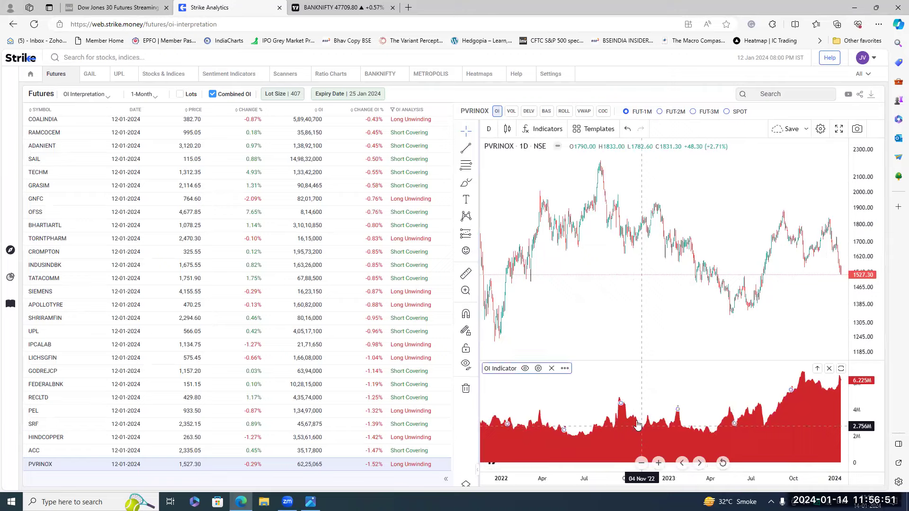
left_click(671, 281)
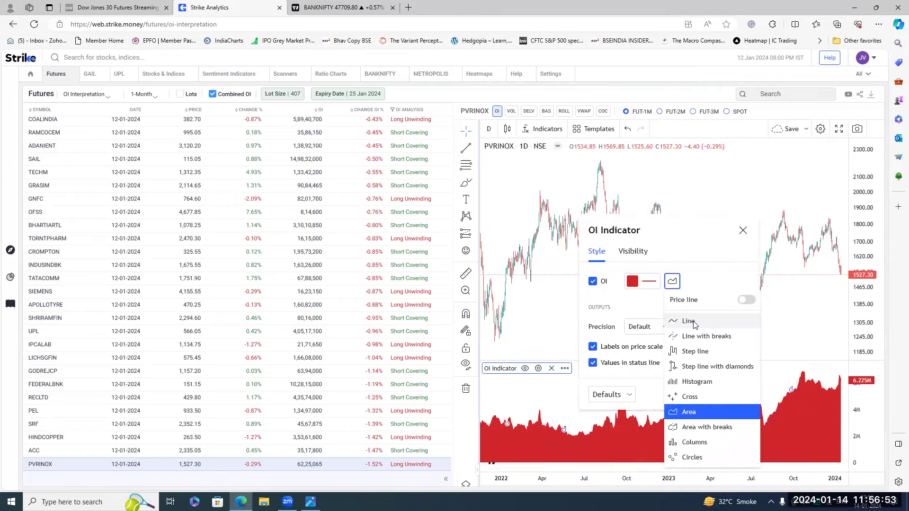
left_click(694, 324)
left_click(742, 230)
scroll(799, 422, "down", 3)
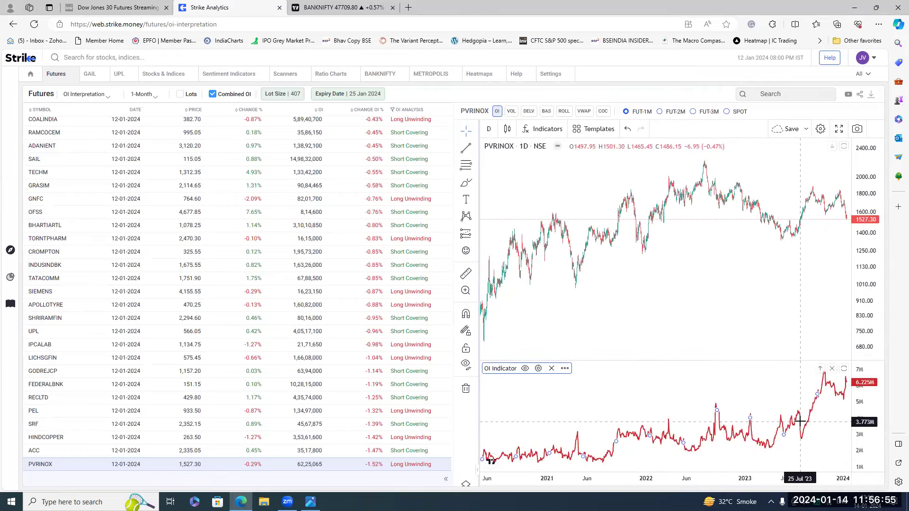
scroll(799, 421, "down", 2)
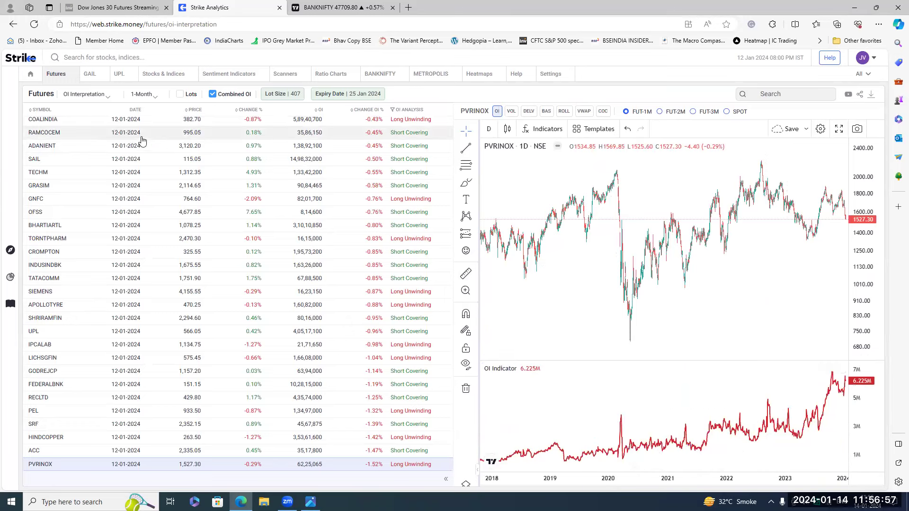
left_click(31, 77)
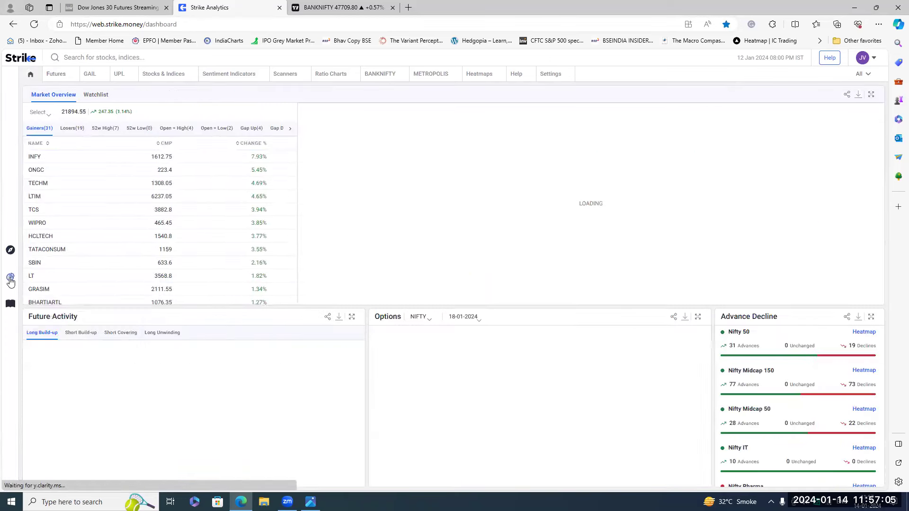
- Show the FII Net Index Futures Position chart under Sentiment Indicators
mouse_move(11, 277)
left_click(53, 347)
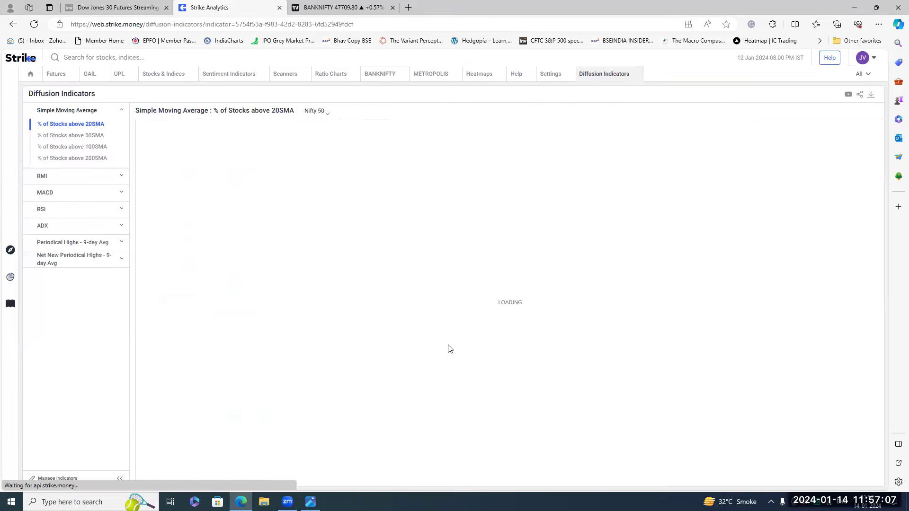
mouse_move(11, 277)
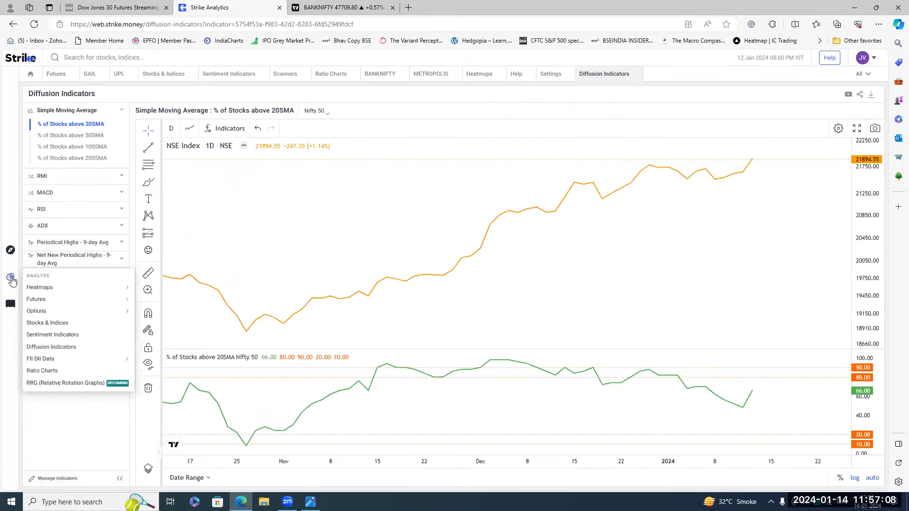
left_click(45, 335)
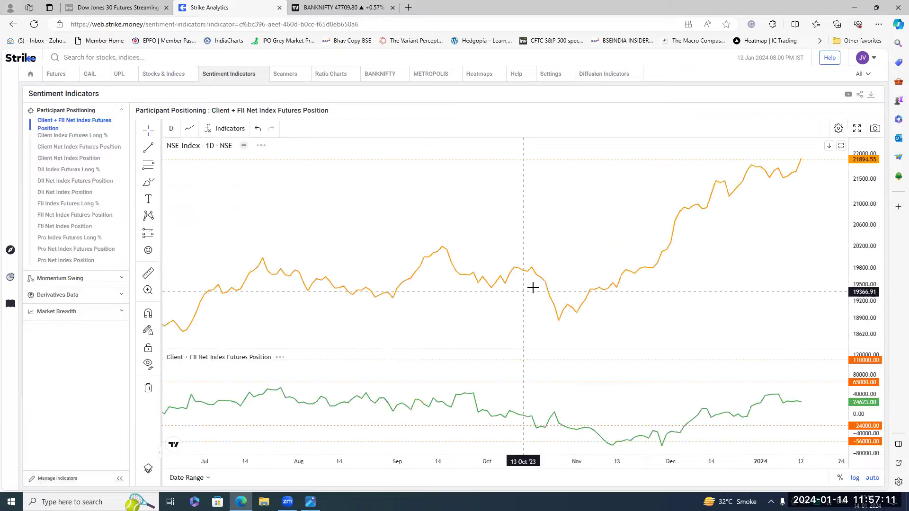
left_click(90, 215)
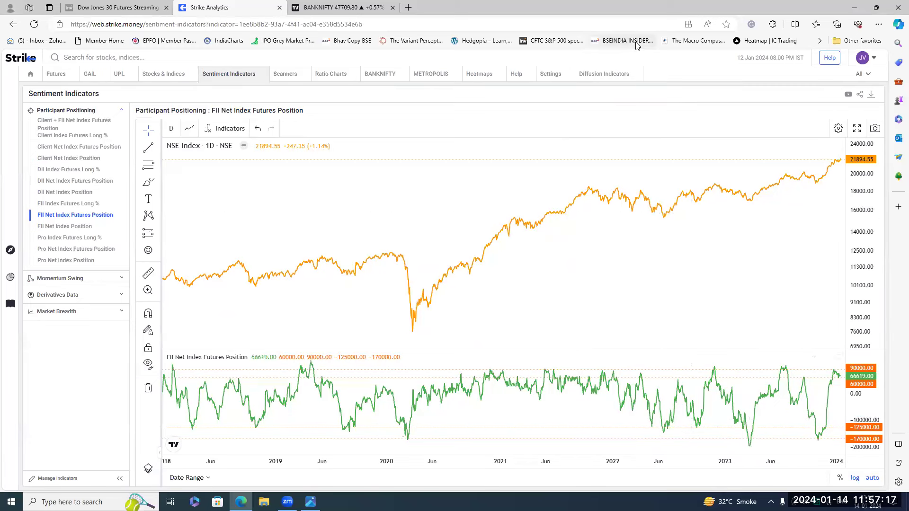
- Circle in red the 2023 lows, mid- and late-2023 peaks, and latest NSE index high
left_click_drag(751, 442, 748, 441)
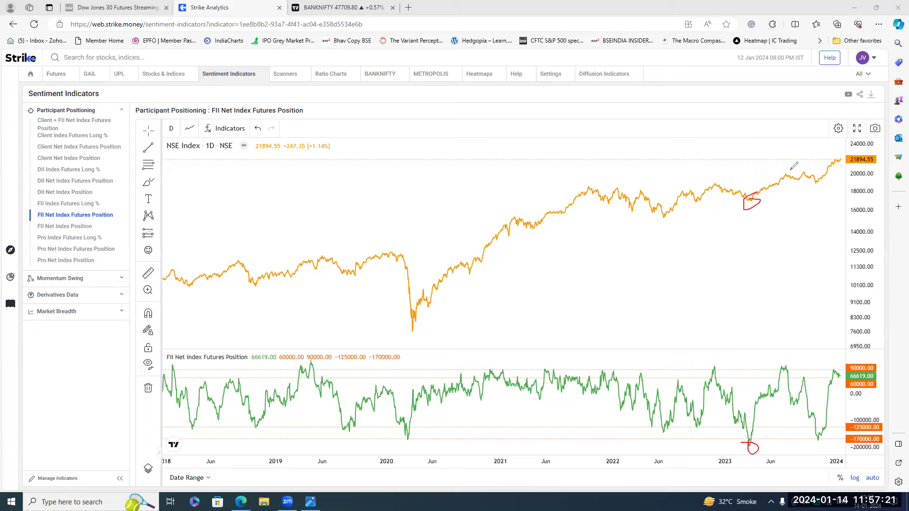
left_click_drag(794, 361, 779, 362)
mouse_move(820, 434)
left_mouse_down()
mouse_move(810, 443)
mouse_move(818, 433)
left_mouse_up()
left_click_drag(834, 366, 846, 374)
left_click_drag(845, 152, 842, 150)
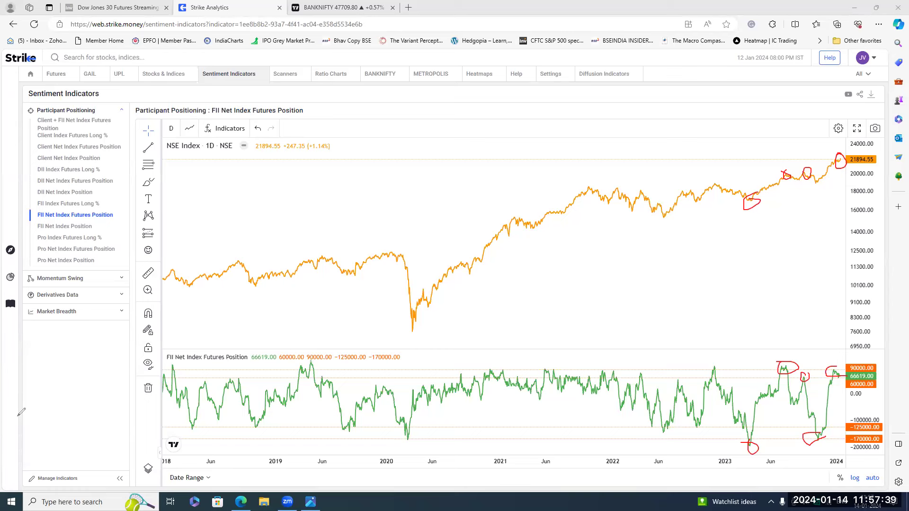
left_click(829, 57)
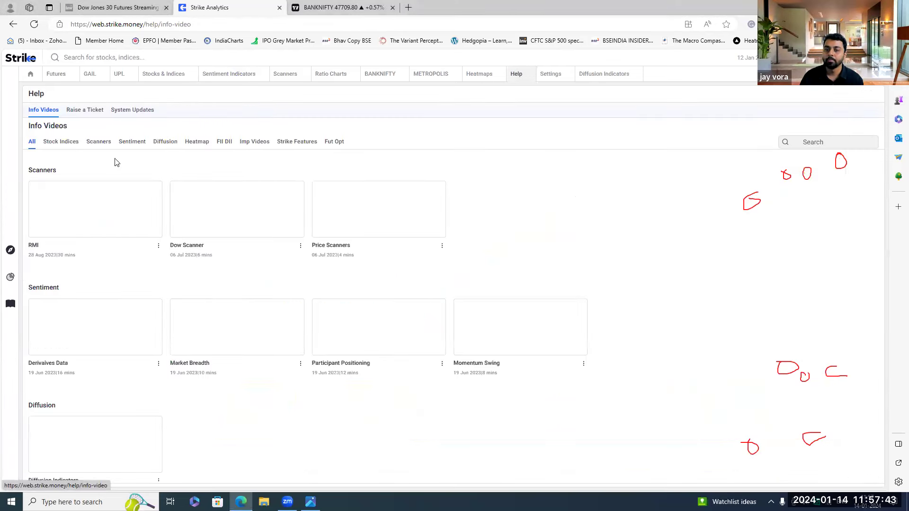
- Filter Help info videos to Sentiment, show All again, then return to the dashboard
left_click(130, 144)
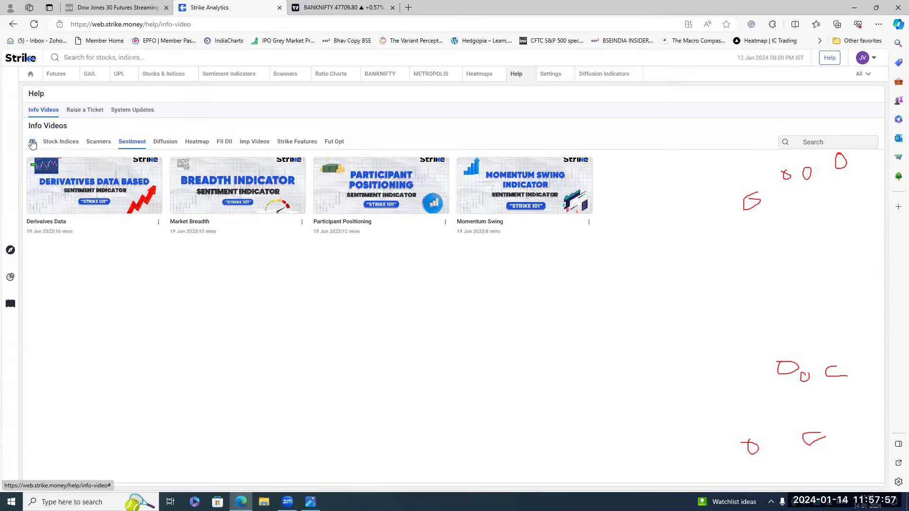
left_click(33, 144)
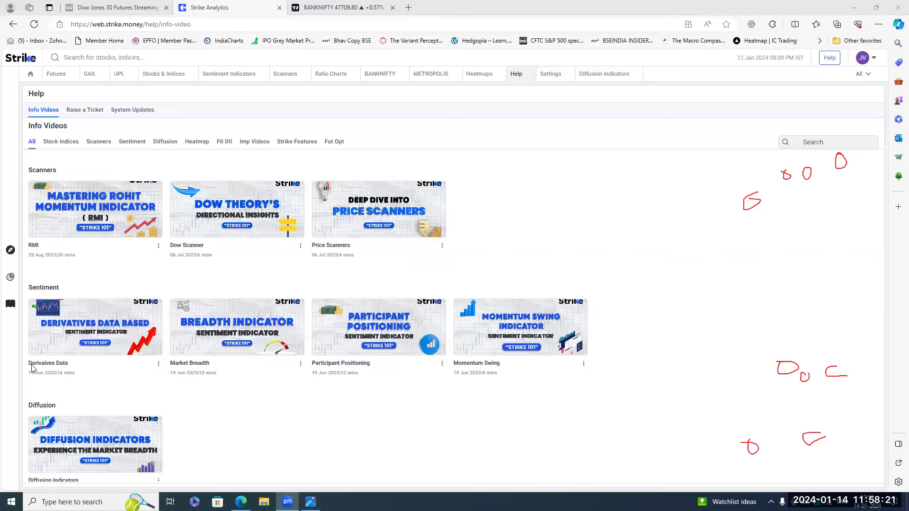
left_click(30, 74)
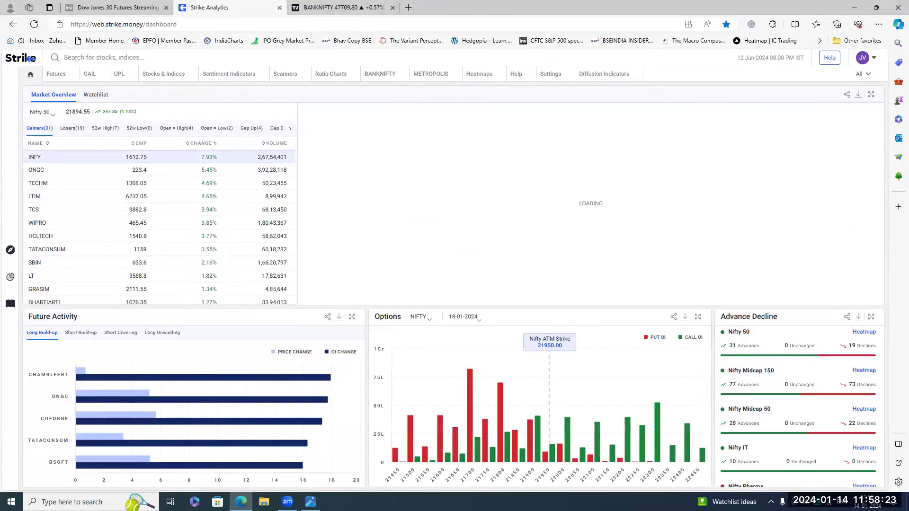
- Open the GAIL (India) Ltd. stock overview from the top navigation bar
mouse_move(10, 276)
mouse_move(49, 312)
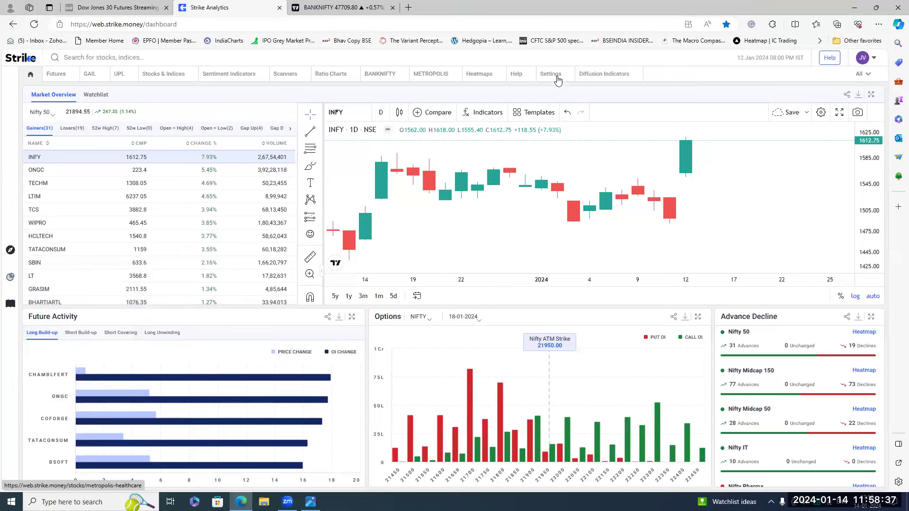
left_click(91, 74)
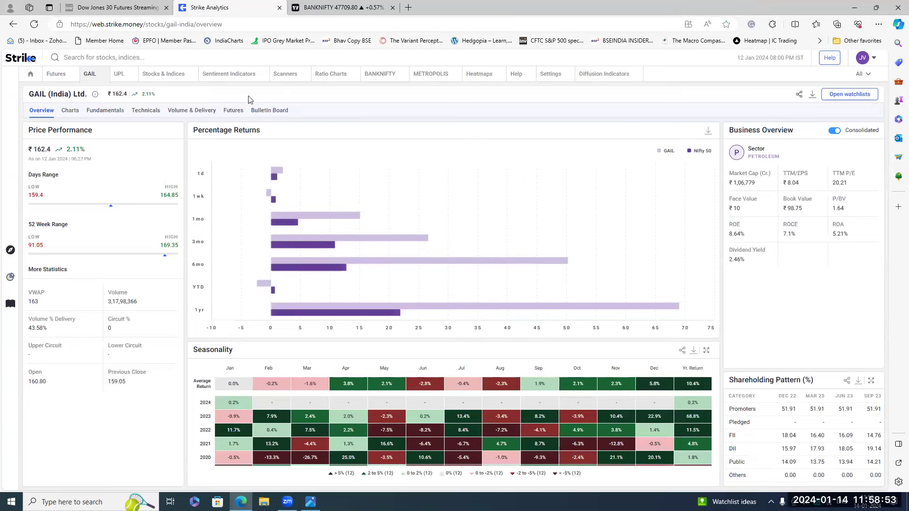
- Return to the Market Overview dashboard showing INFY at 1612.75, up 7.93%
left_click(31, 75)
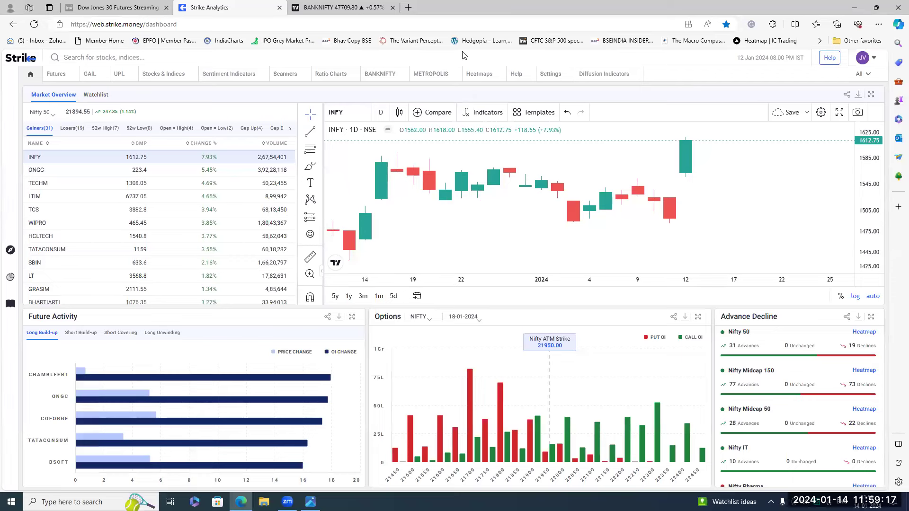
- Search 'tata power', open its futures OI interpretation chart, and zoom it in and out
left_click(97, 57)
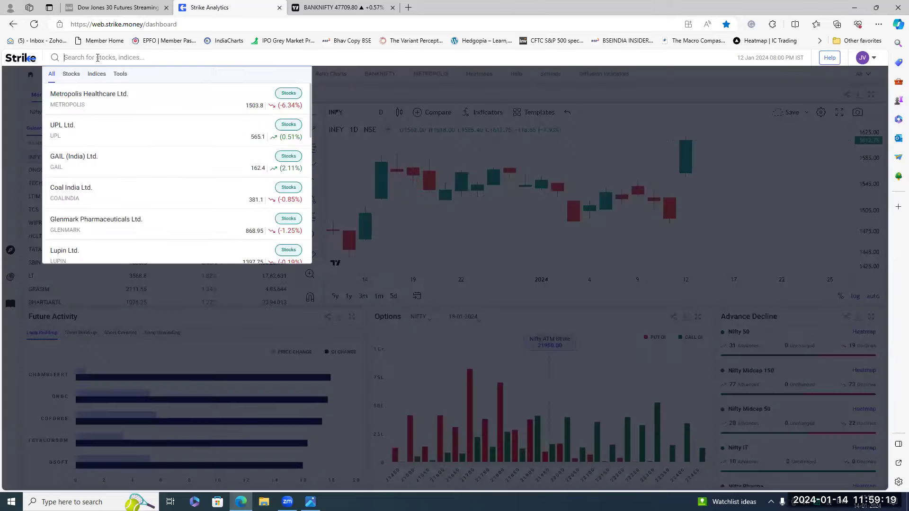
type("tata powe")
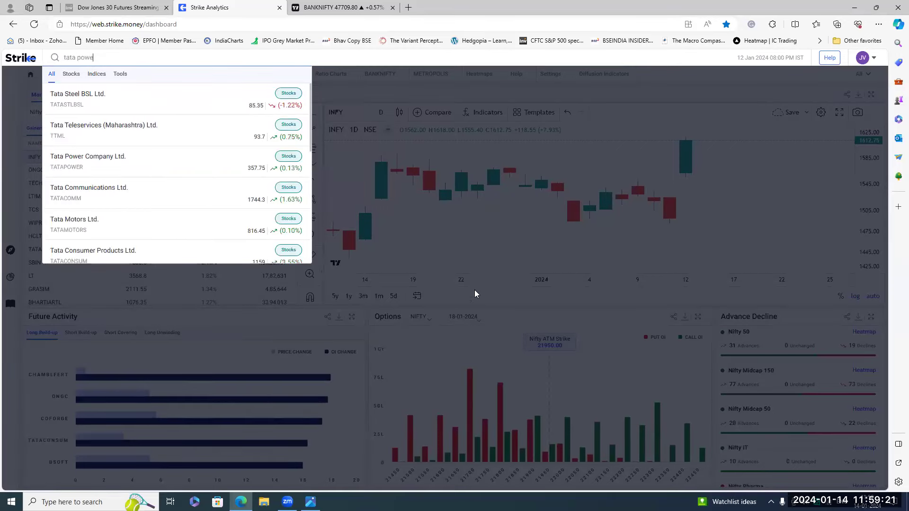
type("r")
left_click(517, 230)
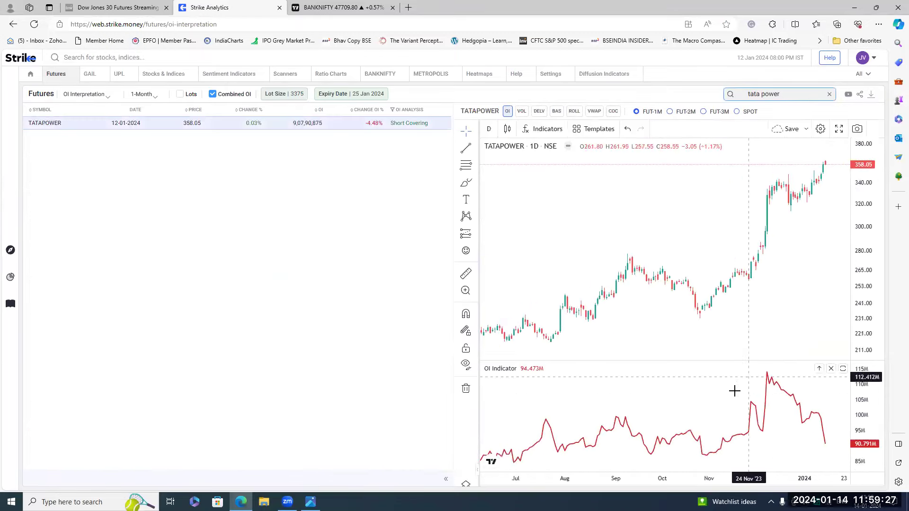
scroll(761, 427, "down", 5)
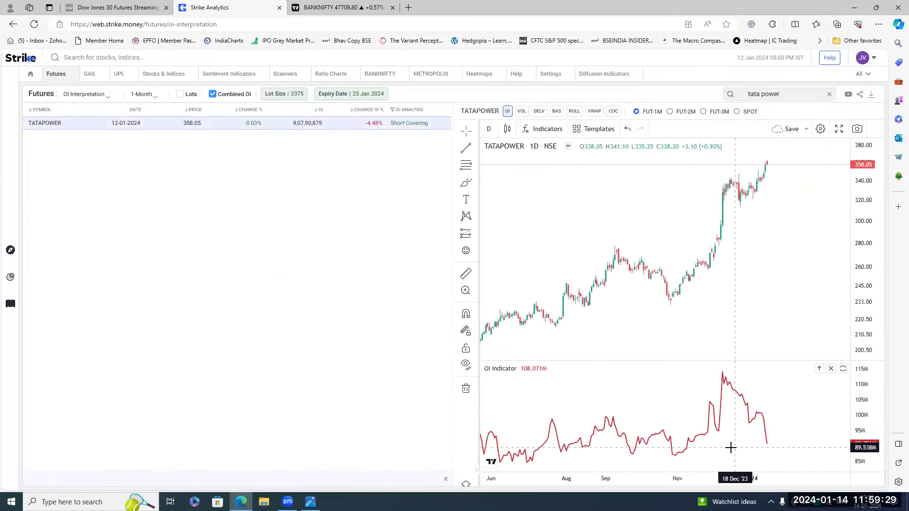
scroll(729, 449, "up", 5)
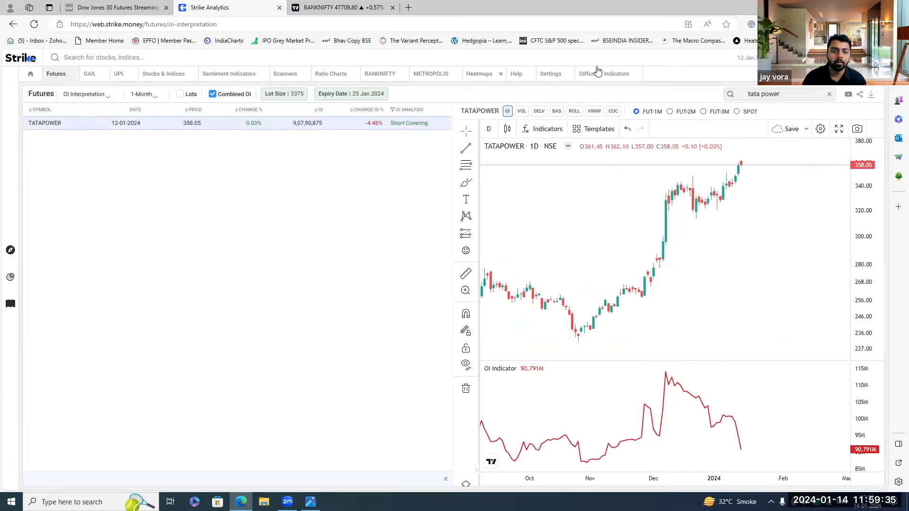
scroll(772, 421, "down", 10)
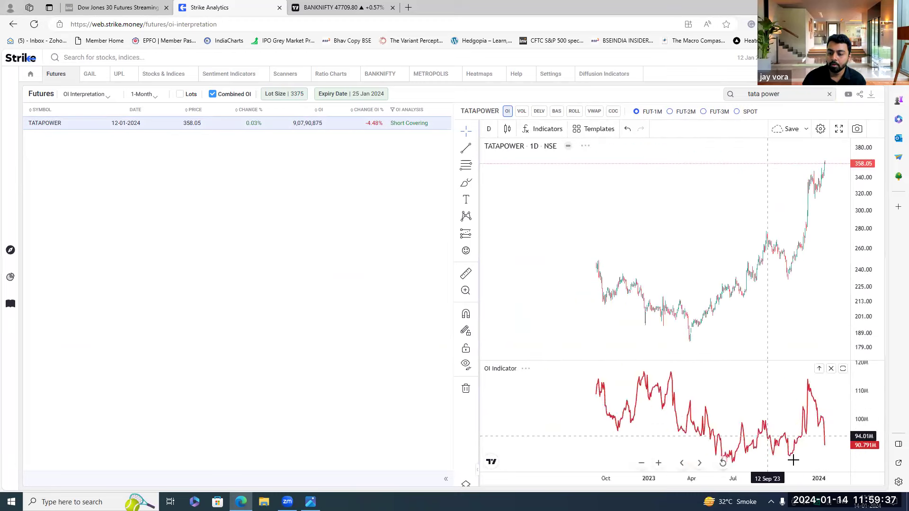
scroll(771, 430, "up", 3)
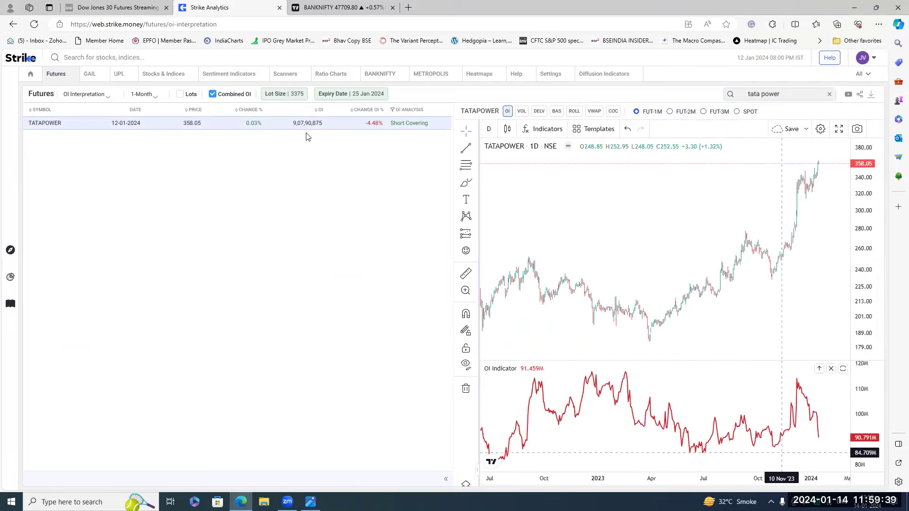
- Search 'tata power' again and open Tata Power Company Ltd.'s Futures tab
left_click(92, 58)
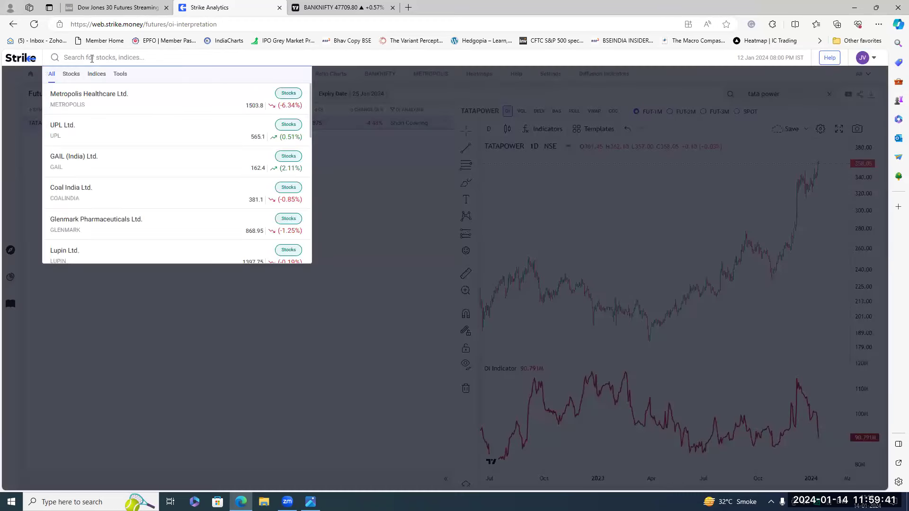
type("tata power")
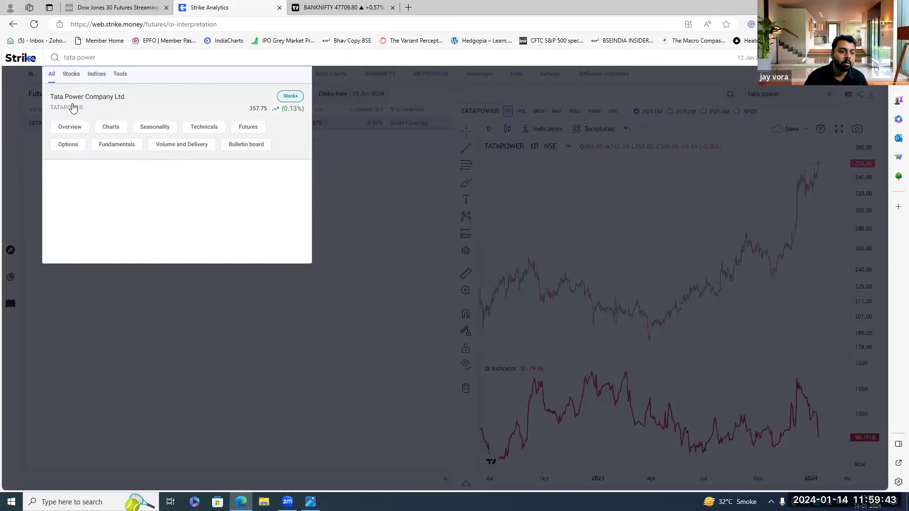
left_click(251, 128)
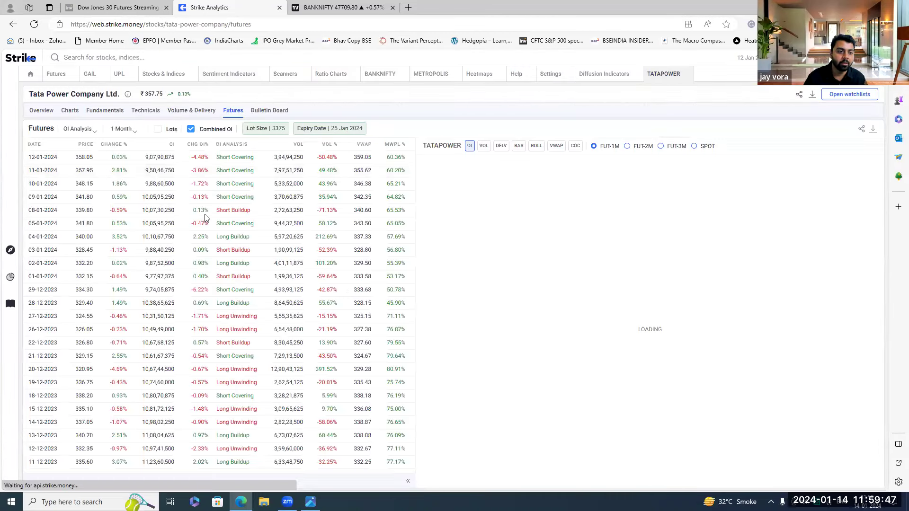
- Browse the Tata Power futures table and chart, then return to the Home dashboard
scroll(227, 230, "down", 3)
scroll(227, 231, "up", 3)
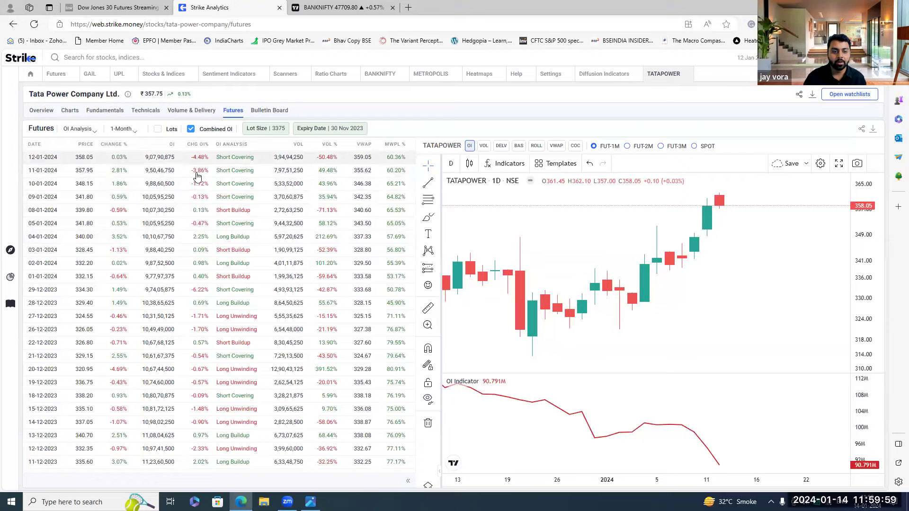
scroll(203, 213, "down", 3)
scroll(215, 286, "down", 2)
scroll(699, 361, "down", 5)
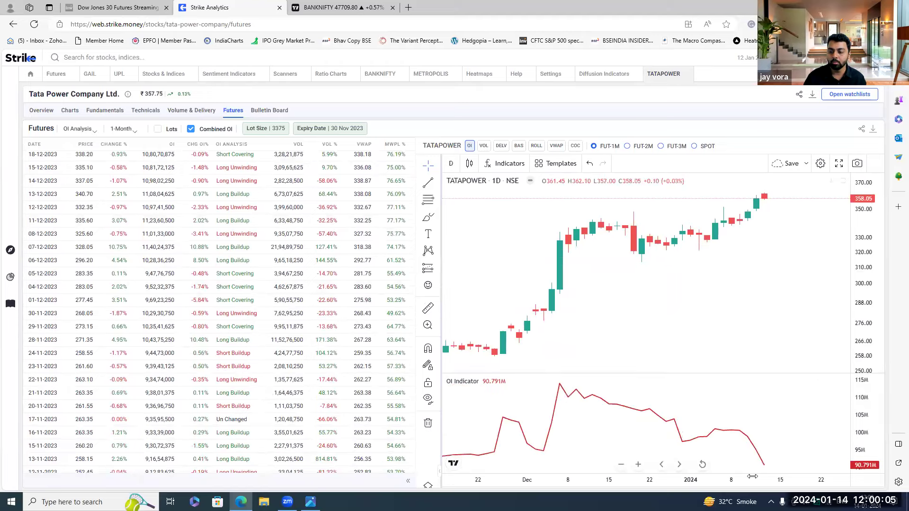
scroll(206, 240, "up", 4)
scroll(207, 240, "up", 2)
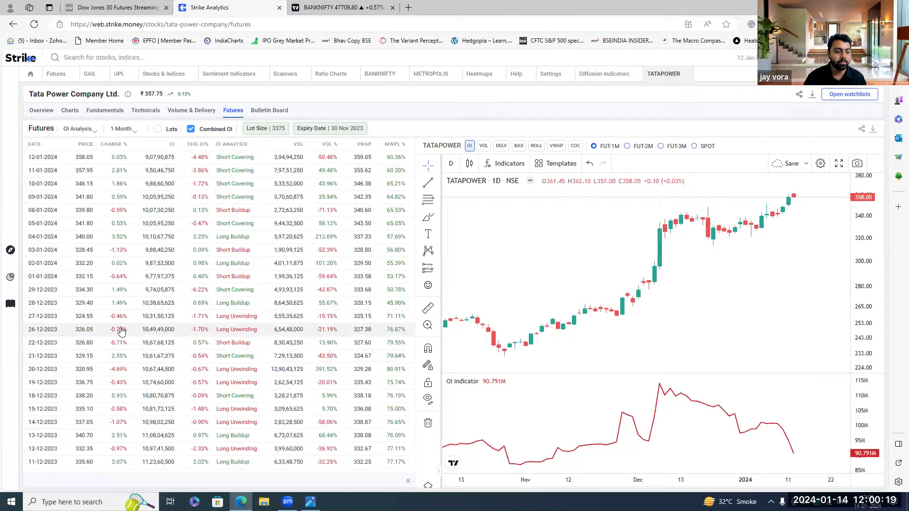
scroll(115, 358, "down", 3)
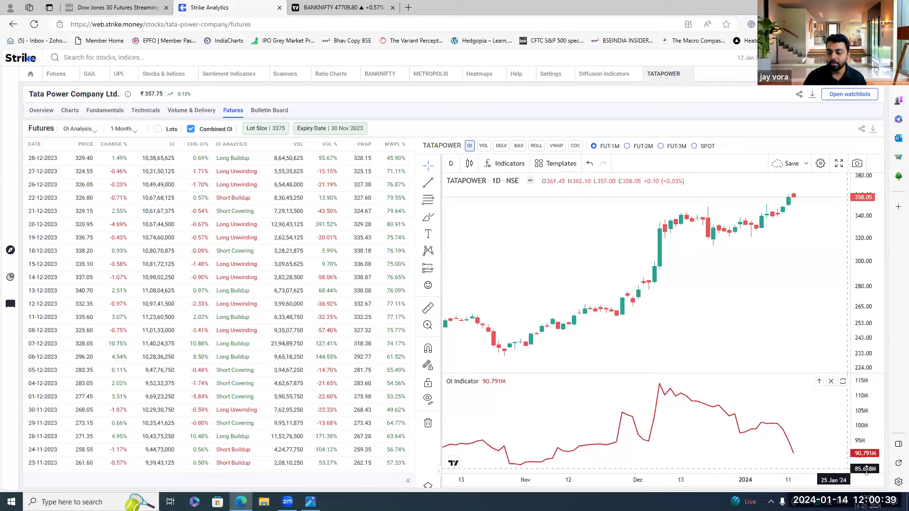
scroll(766, 450, "down", 2)
scroll(766, 450, "down", 2)
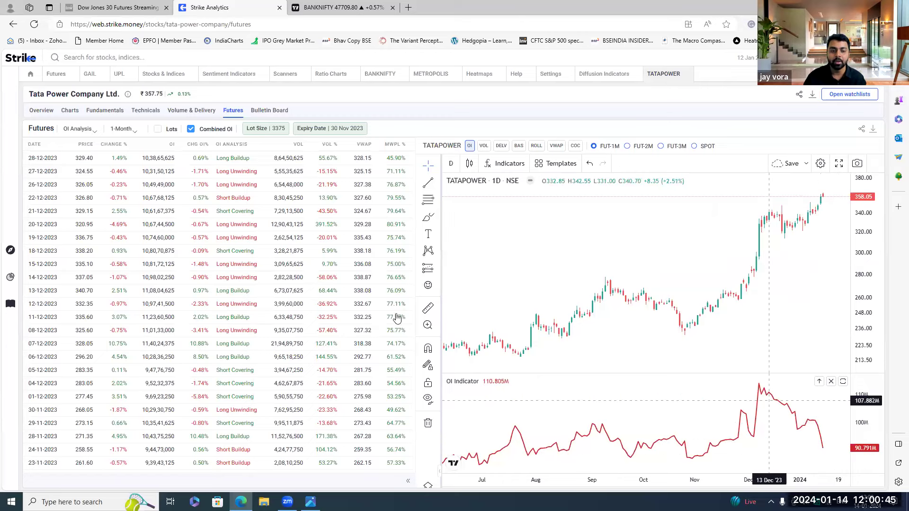
scroll(778, 358, "down", 3)
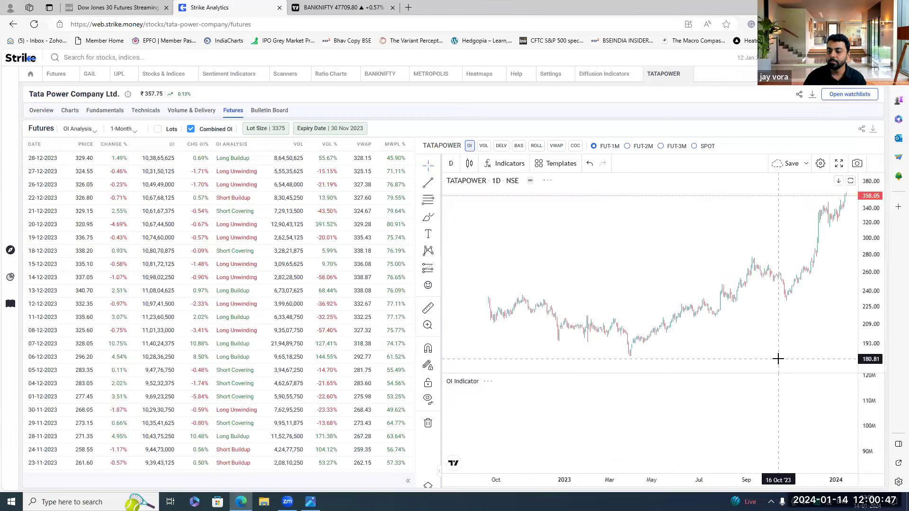
scroll(759, 416, "down", 3)
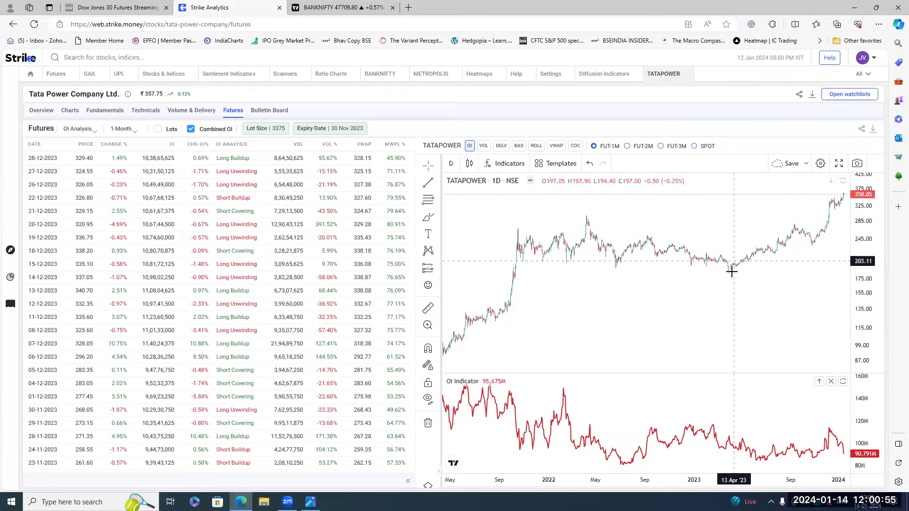
scroll(730, 266, "up", 3)
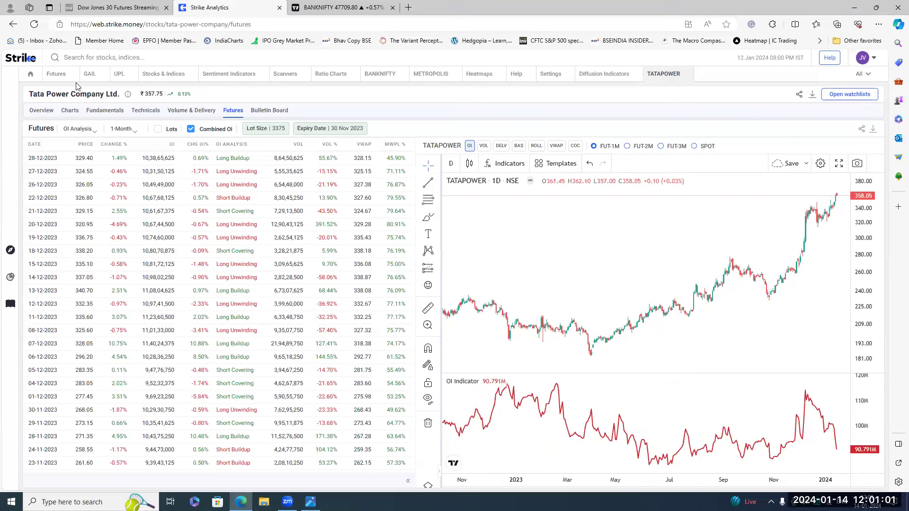
left_click(31, 75)
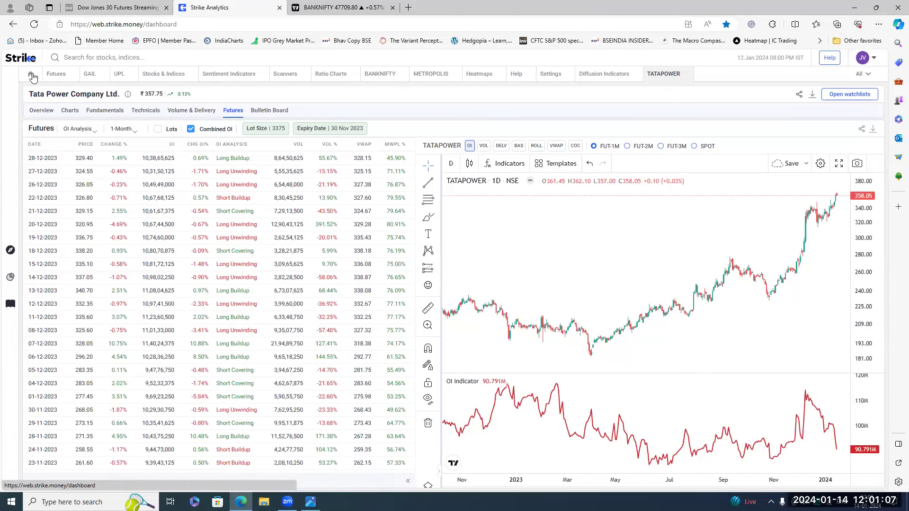
- Open the Futures list, zoom TATAPOWER out to 2019–2024, and add the VOL pane
left_click(57, 75)
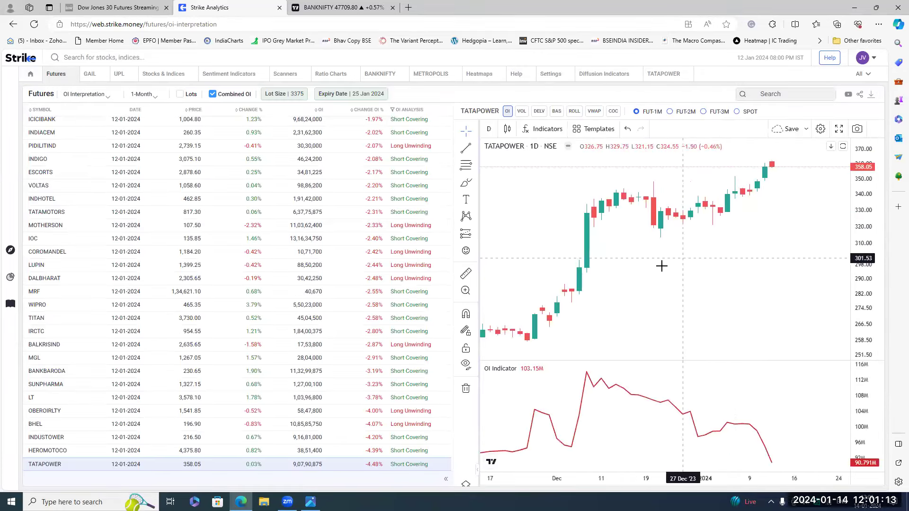
scroll(679, 314, "down", 8)
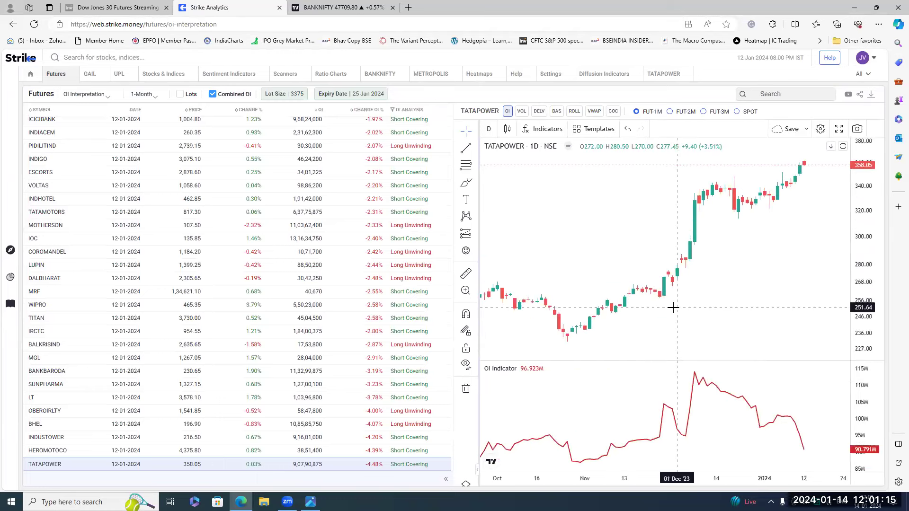
scroll(669, 331, "down", 8)
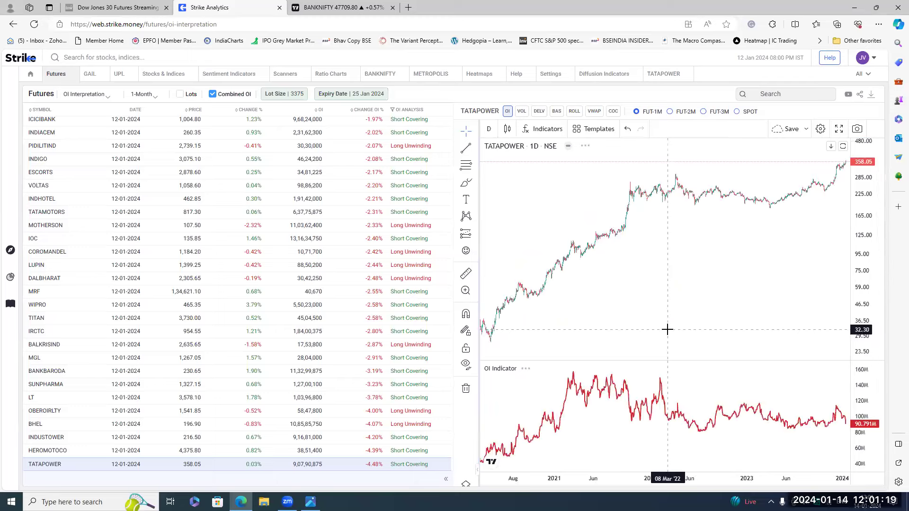
scroll(668, 329, "down", 4)
left_click(521, 111)
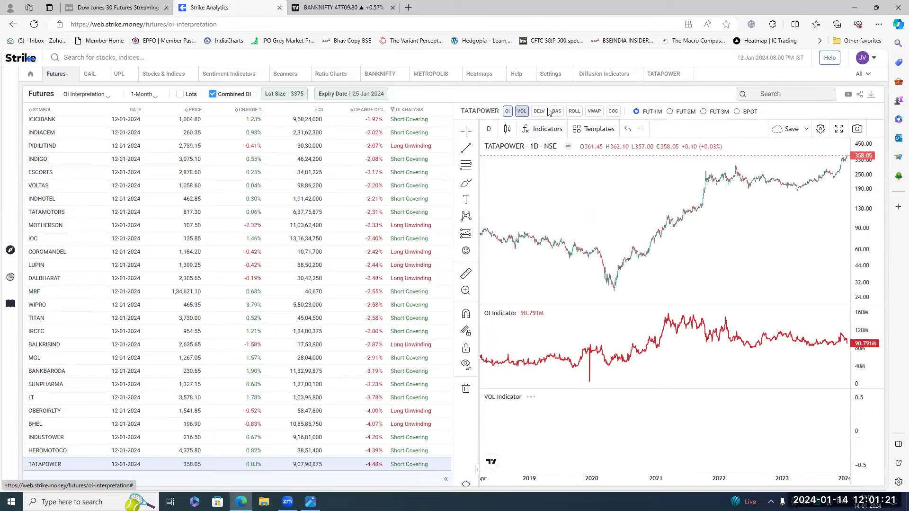
- Turn on the rollover, VWAP and cost-of-carry indicators and review the TATAPOWER chart
left_click(574, 111)
left_click(594, 111)
left_click(613, 111)
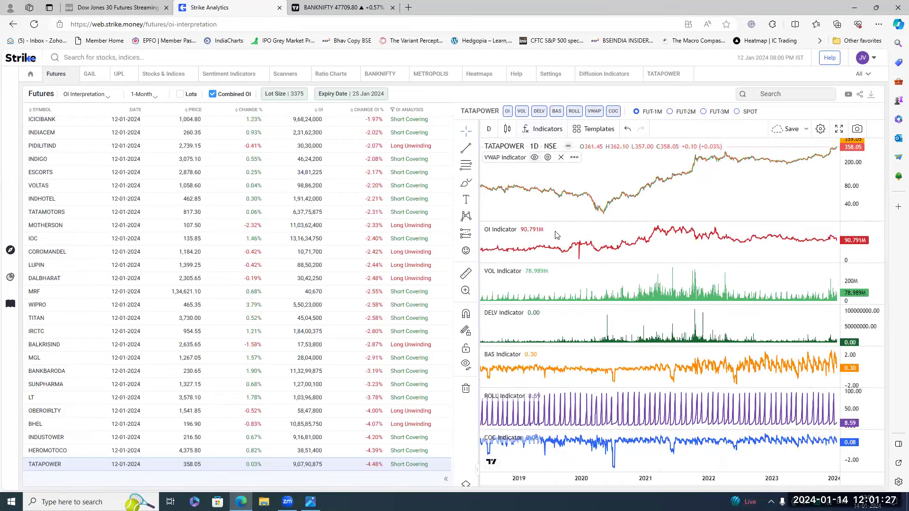
scroll(642, 362, "up", 5)
scroll(642, 362, "up", 5)
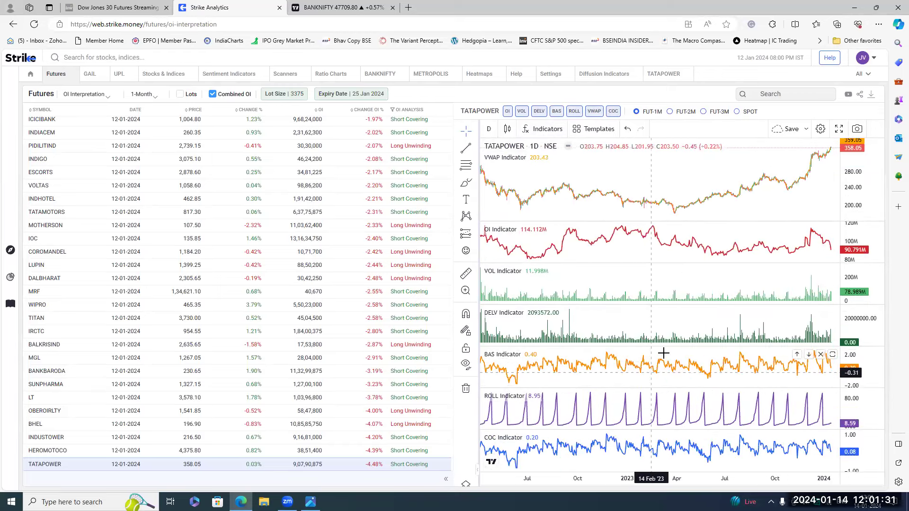
scroll(660, 352, "right", 3)
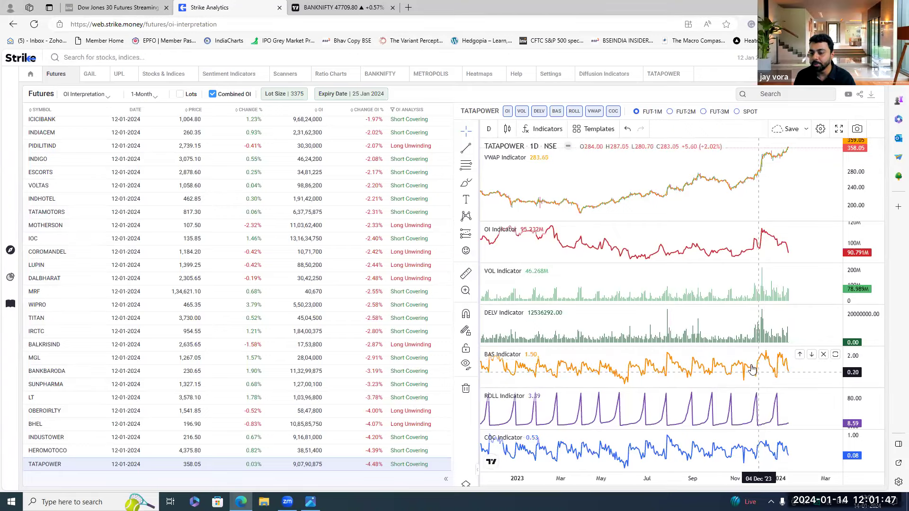
scroll(756, 374, "down", 3)
scroll(752, 374, "down", 3)
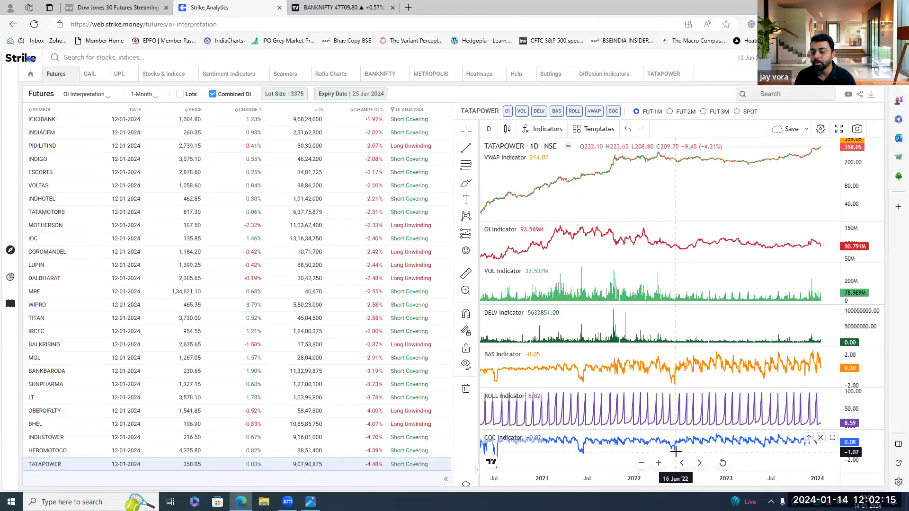
scroll(675, 451, "up", 5)
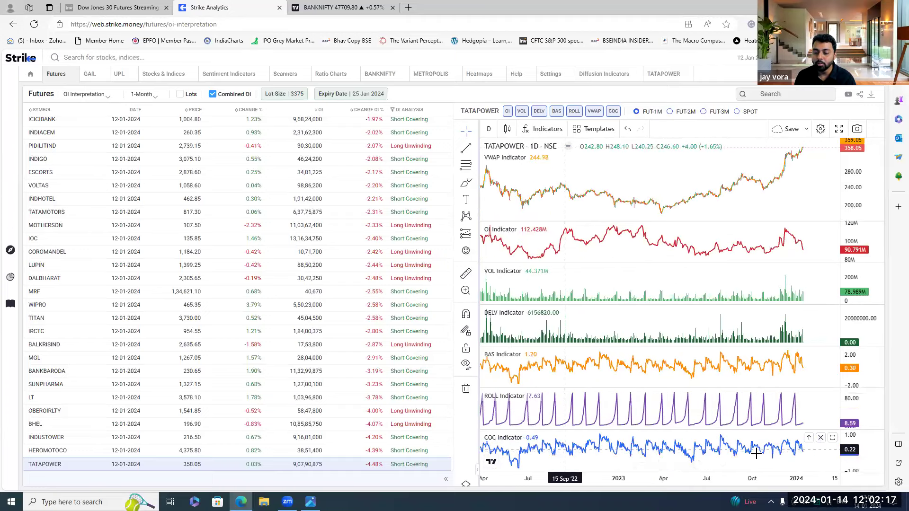
scroll(752, 457, "left", 10)
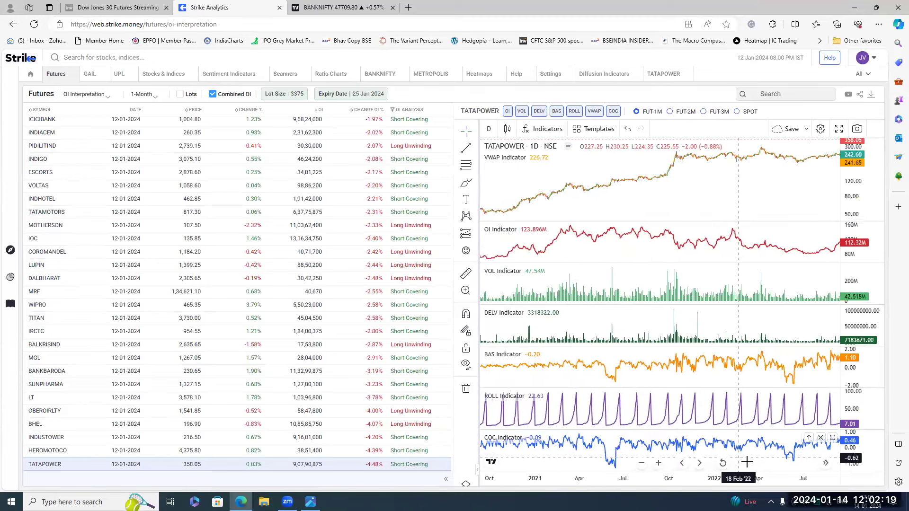
scroll(746, 462, "right", 3)
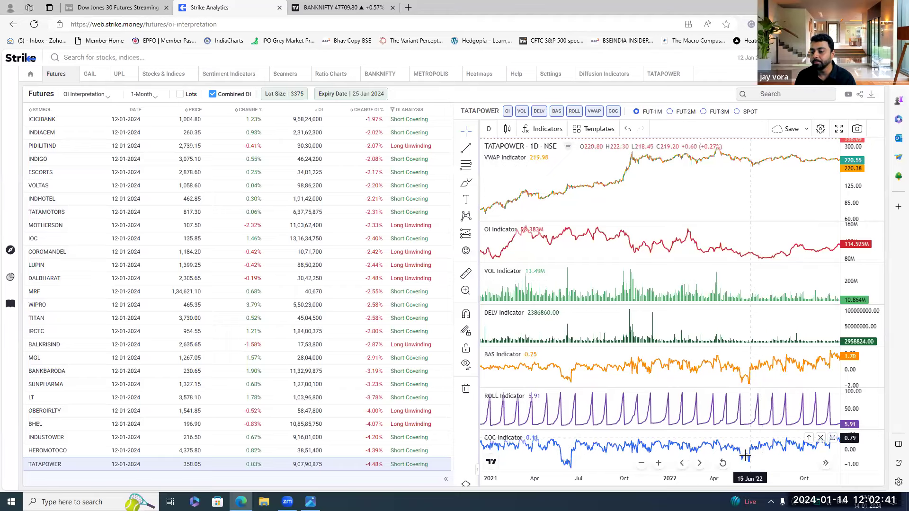
scroll(731, 381, "up", 3)
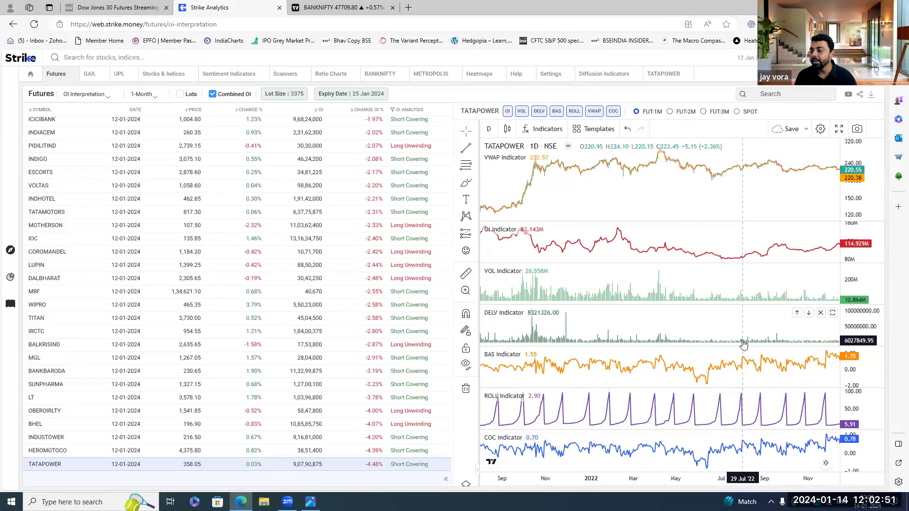
left_click_drag(768, 337, 594, 330)
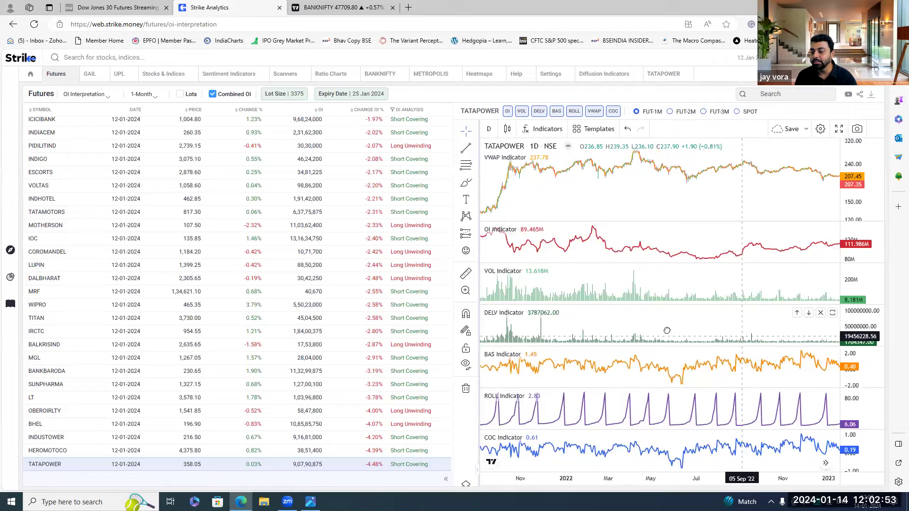
scroll(707, 327, "right", 10)
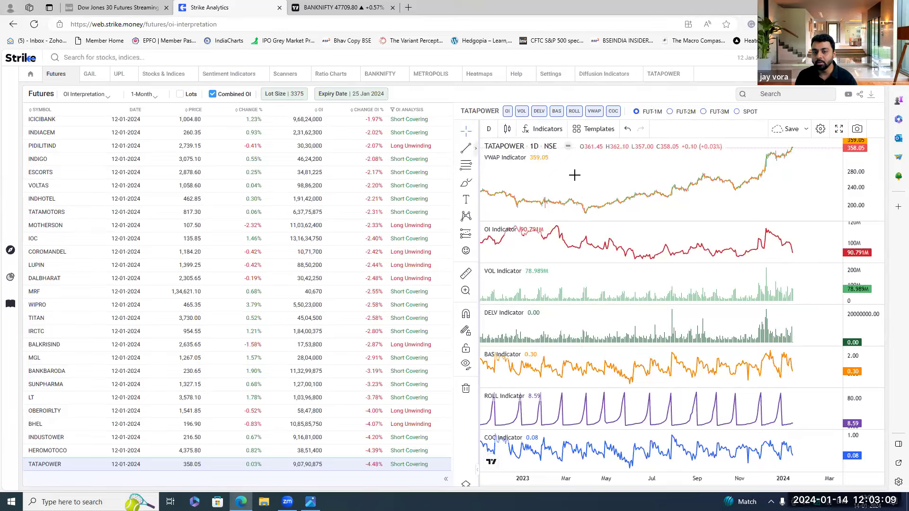
- Search the indicator list for 'rsi' and close it without adding anything
left_click(544, 128)
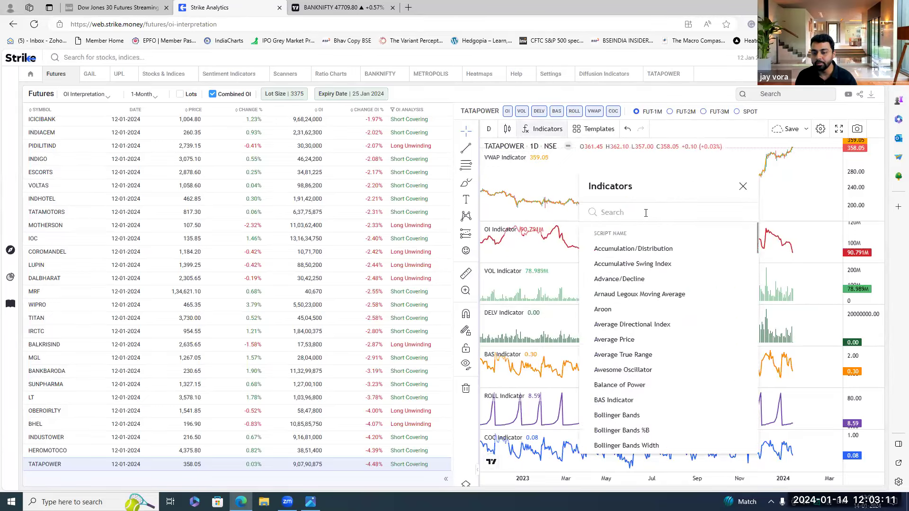
type("rsi")
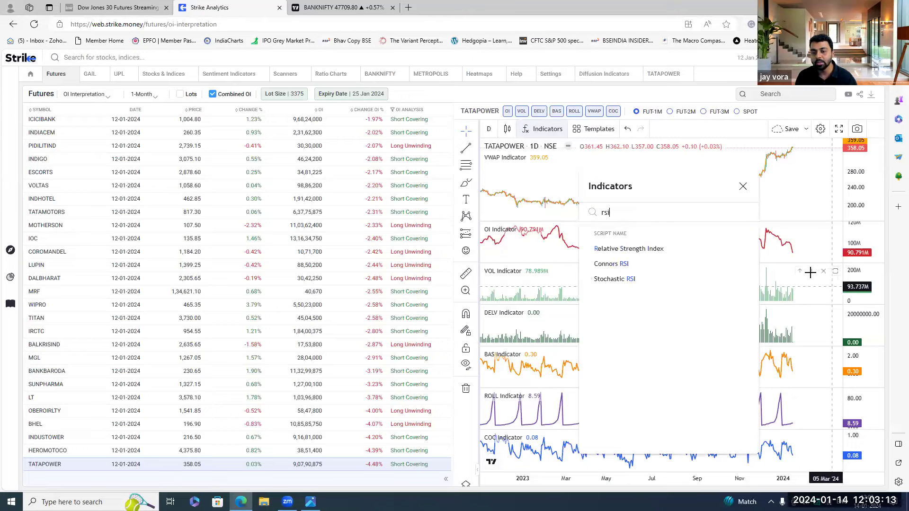
left_click(743, 186)
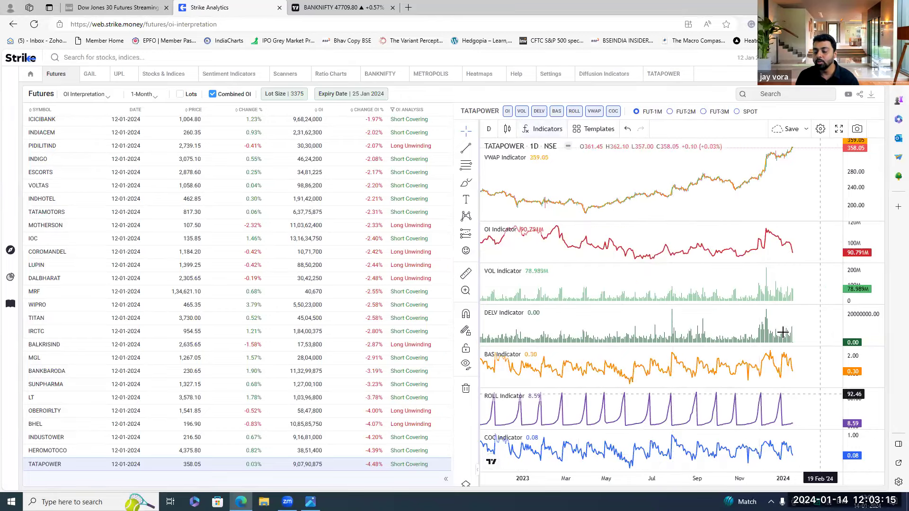
scroll(724, 379, "down", 2)
scroll(724, 379, "down", 2)
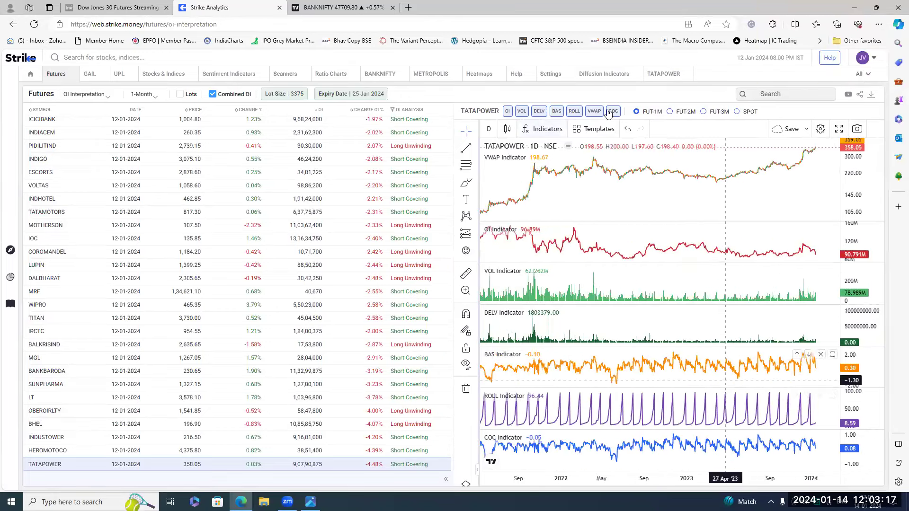
- Remove the cost-of-carry, VWAP, rollover, basis, delivery and volume indicators, leaving price and OI
left_click(574, 111)
left_click(594, 112)
left_click(613, 111)
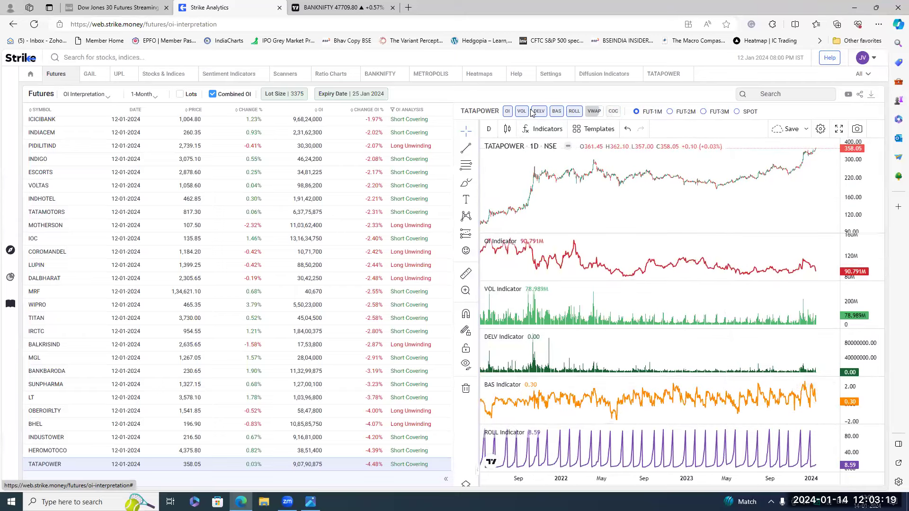
left_click(556, 111)
left_click(539, 111)
left_click(521, 111)
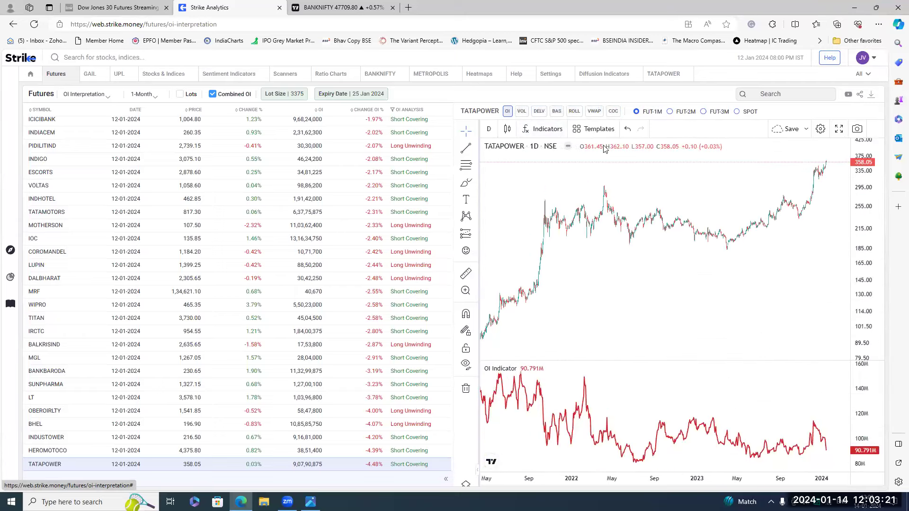
scroll(727, 307, "down", 4)
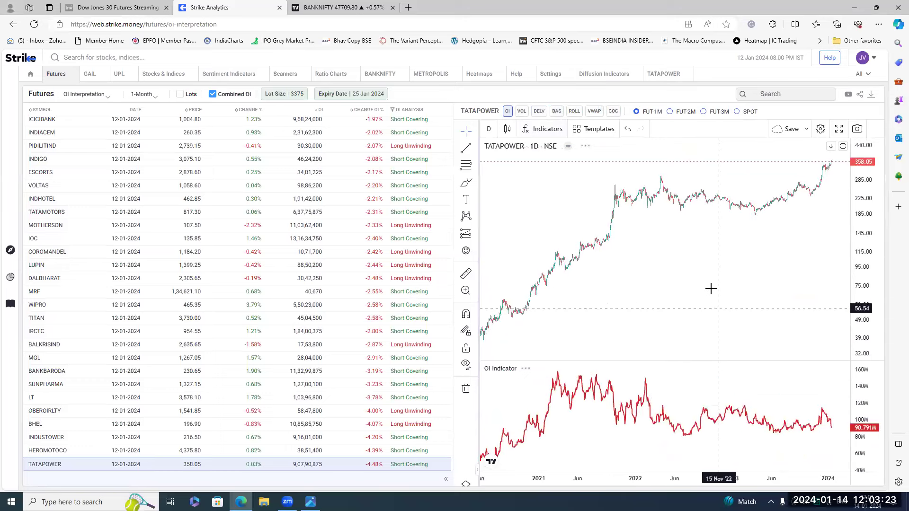
scroll(309, 378, "down", 2)
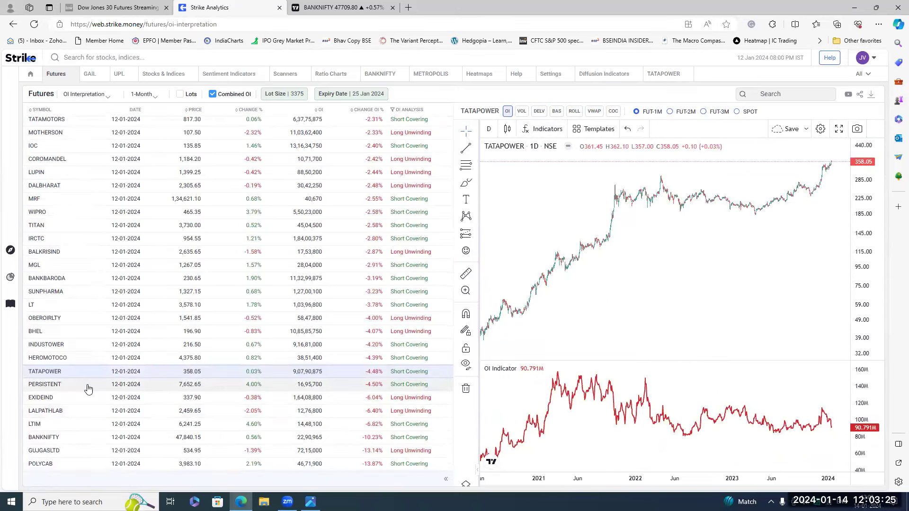
- Display the PERSISTENT futures chart zoomed out to a 2022–2024 range
left_click(92, 387)
scroll(551, 314, "down", 5)
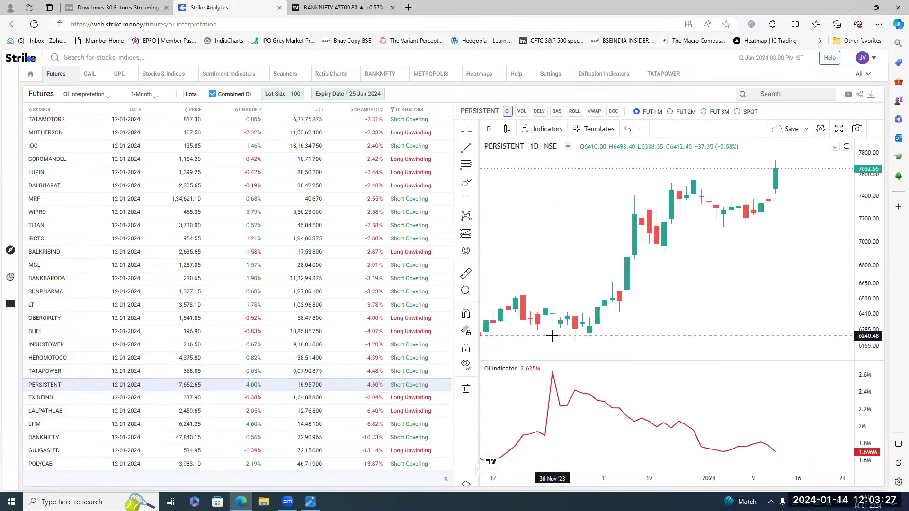
scroll(672, 259, "down", 5)
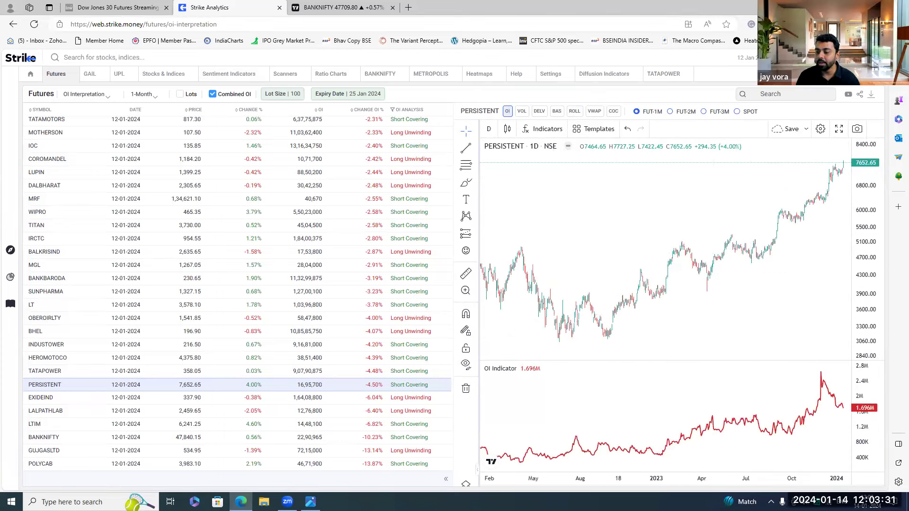
- Open Load Chart Layout from the Save menu and dismiss it without loading a layout
left_click(805, 129)
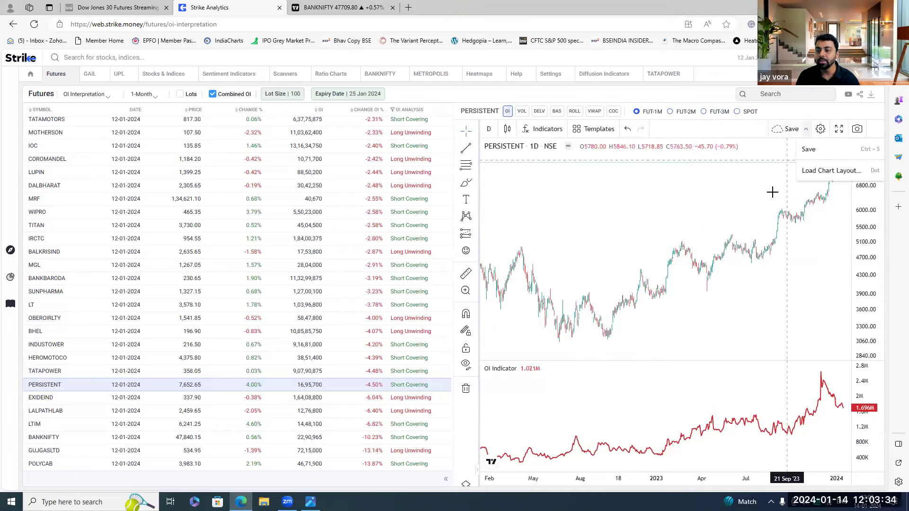
left_click(815, 173)
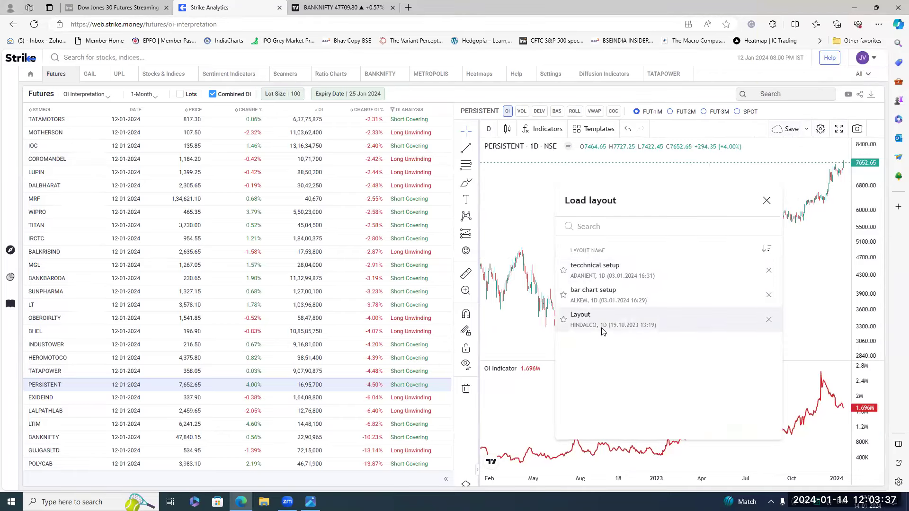
key("Escape")
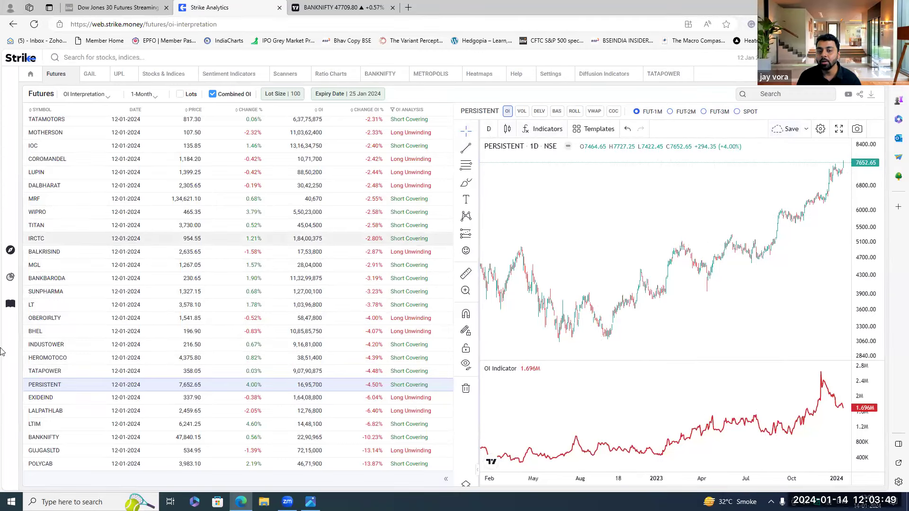
- Show the OBEROIRLTY chart and check the Save and template menus without saving anything
left_click(51, 323)
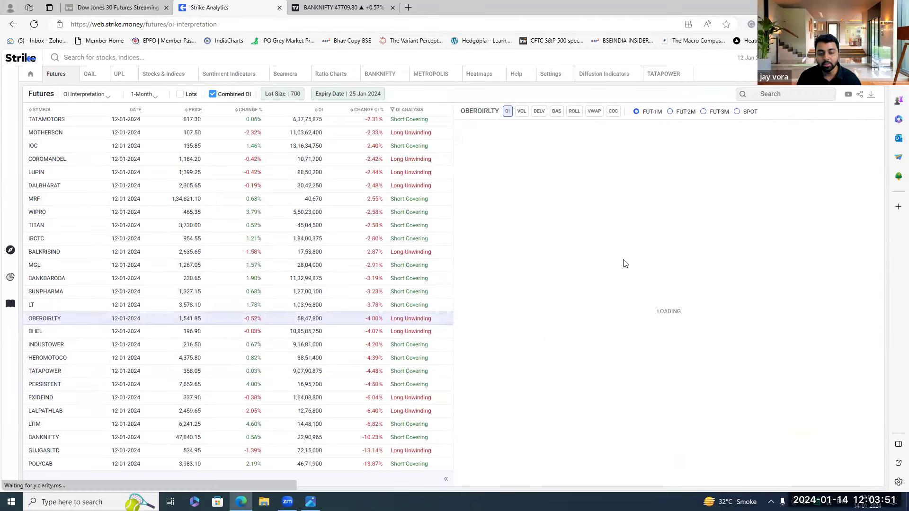
left_click(806, 129)
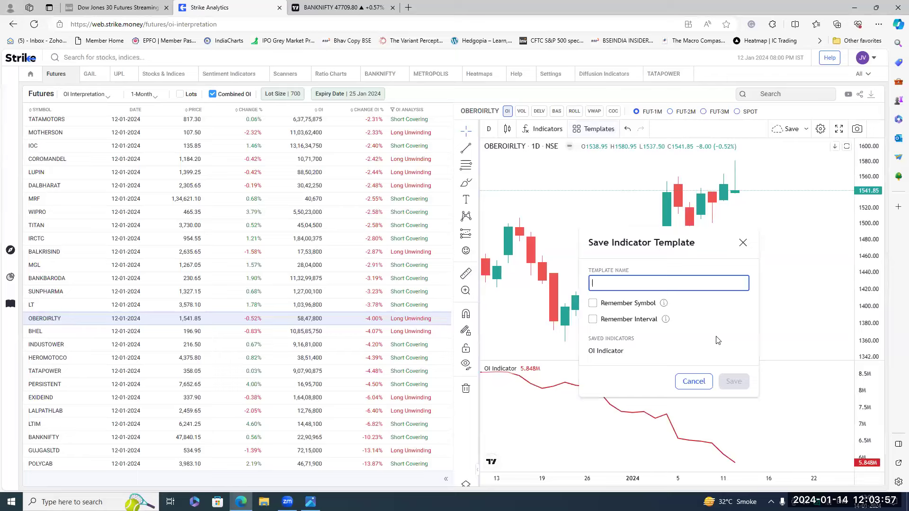
left_click(742, 242)
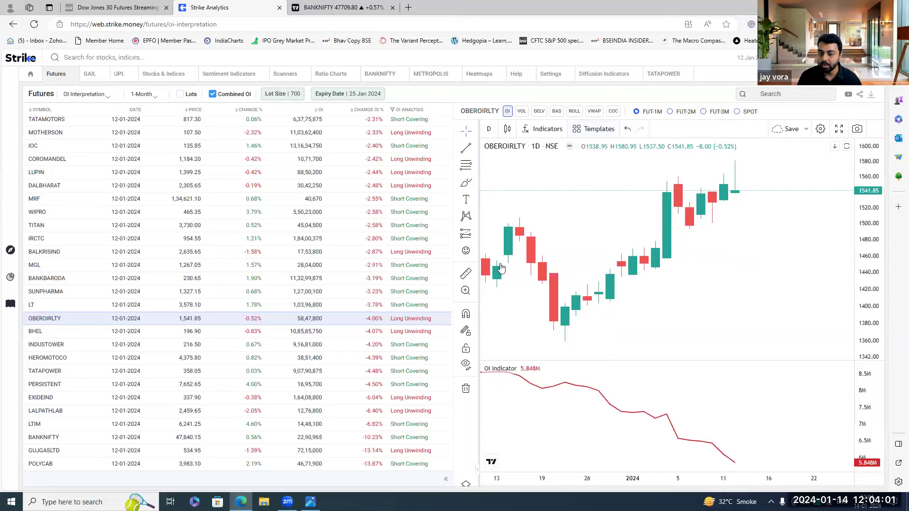
left_click(589, 132)
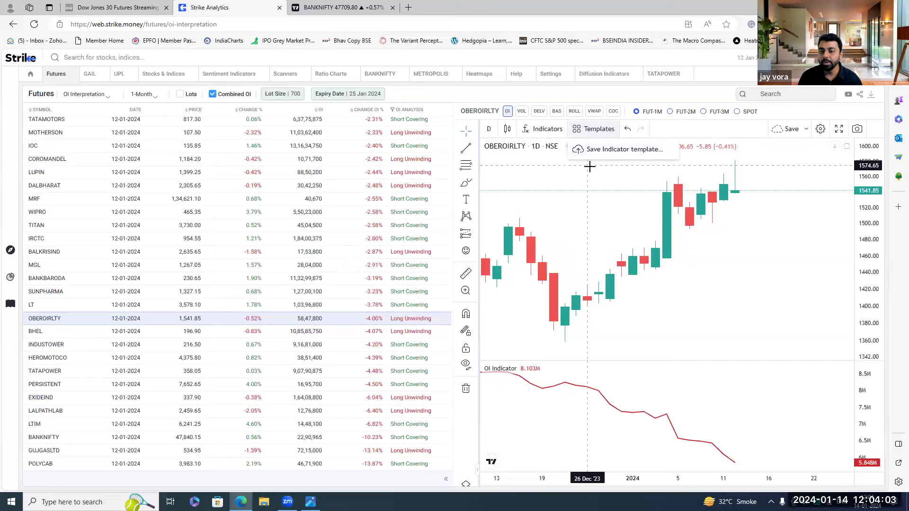
- Step down to TATAPOWER futures and zoom its chart out to March 2023–January 2024
key("Down")
key("Down")
key("Down")
key("Down")
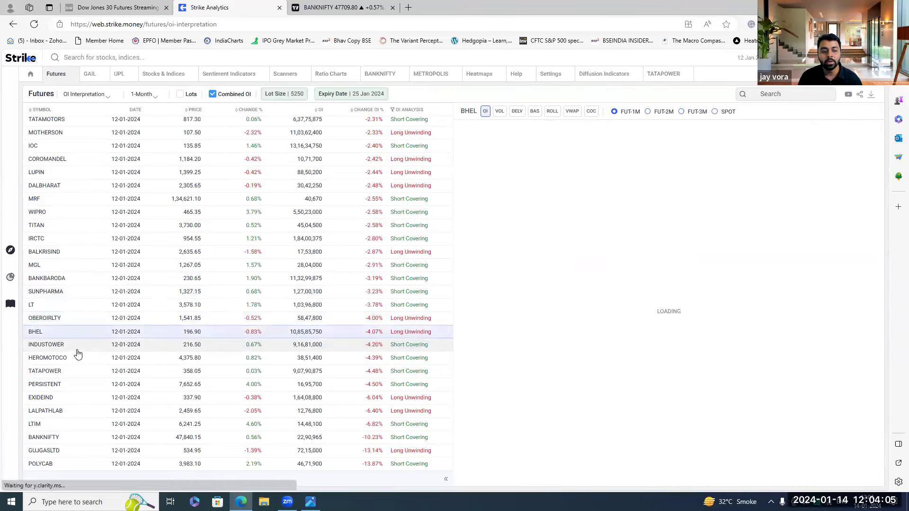
scroll(767, 223, "down", 5)
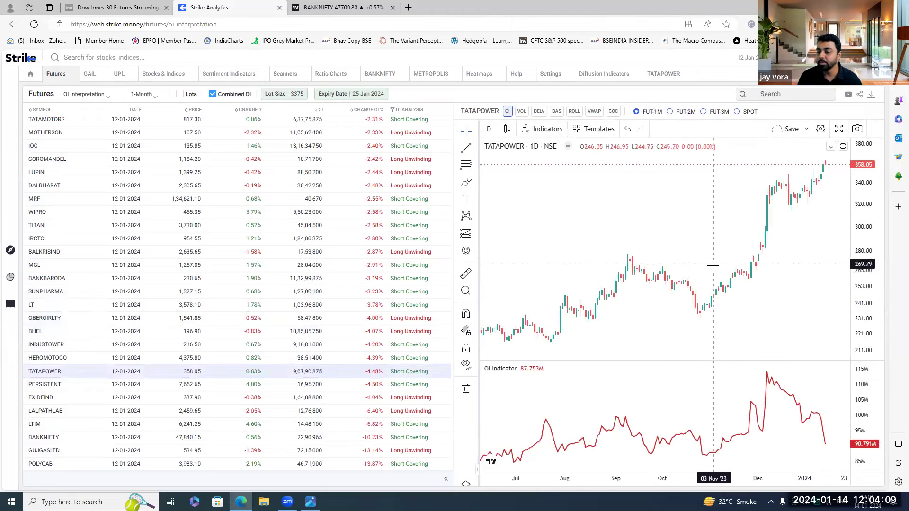
scroll(776, 341, "down", 3)
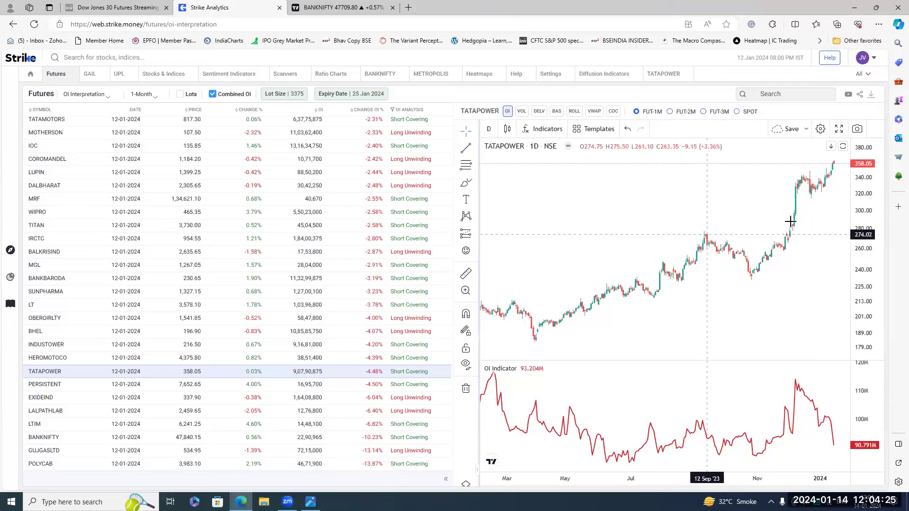
left_click(769, 95)
- Filter the futures list to 'zeel' and zoom its daily price and OI chart in and out
type("zeel")
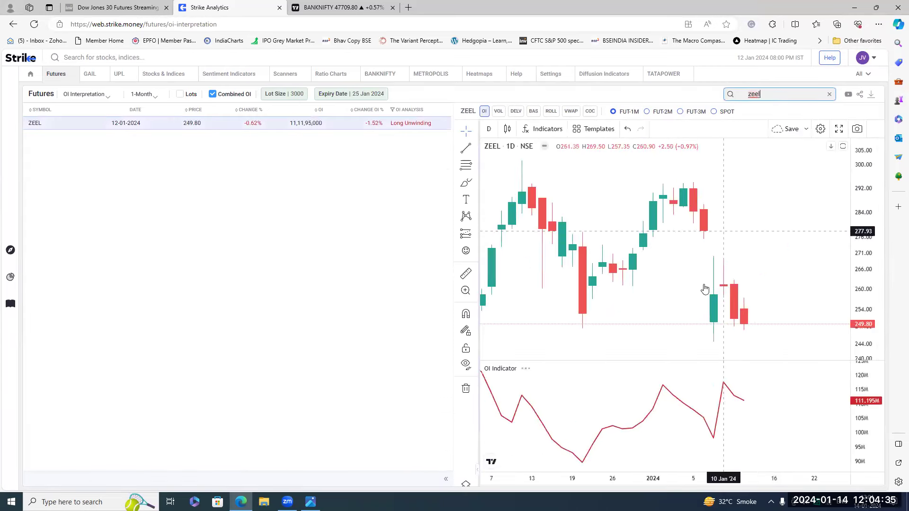
scroll(704, 289, "down", 3)
scroll(686, 288, "down", 3)
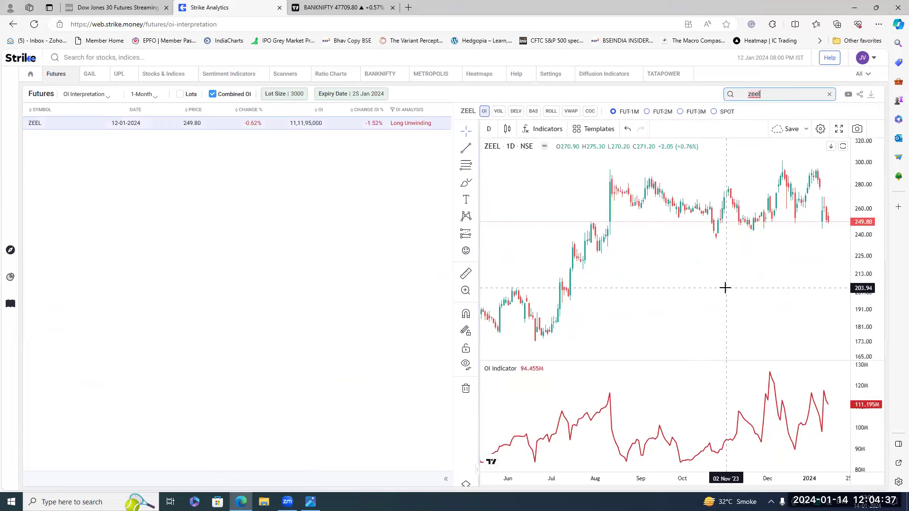
scroll(738, 312, "down", 3)
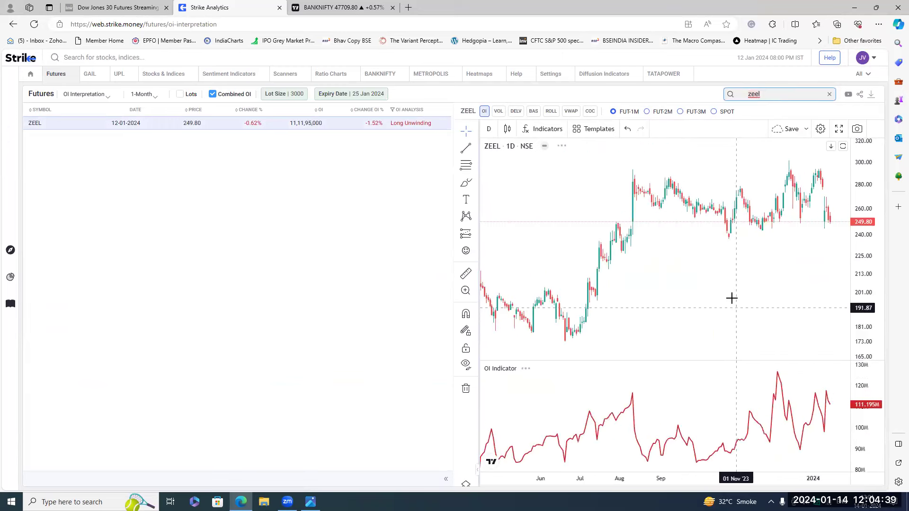
scroll(724, 296, "up", 4)
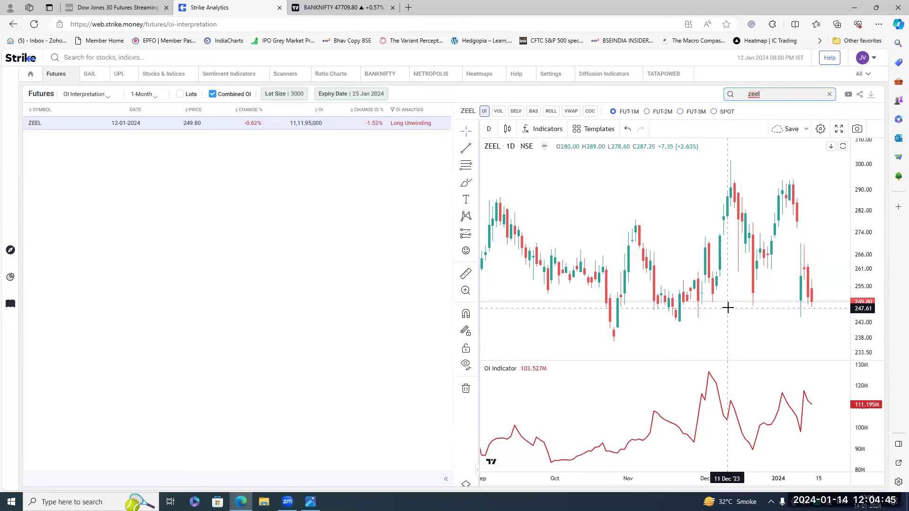
scroll(730, 307, "down", 4)
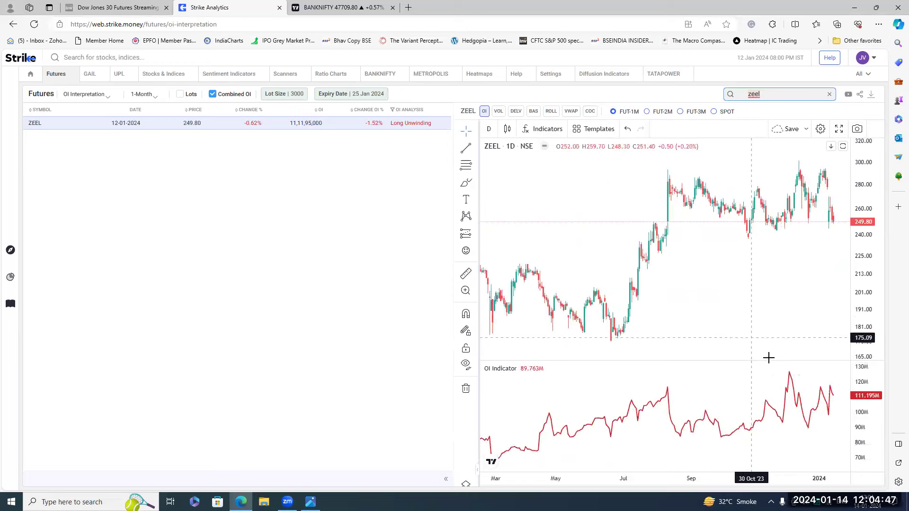
scroll(786, 378, "up", 2)
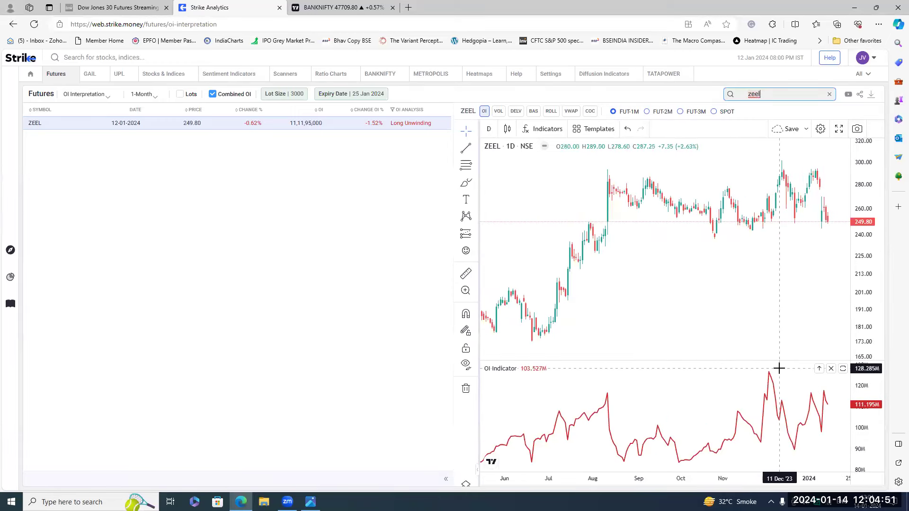
scroll(734, 284, "up", 3)
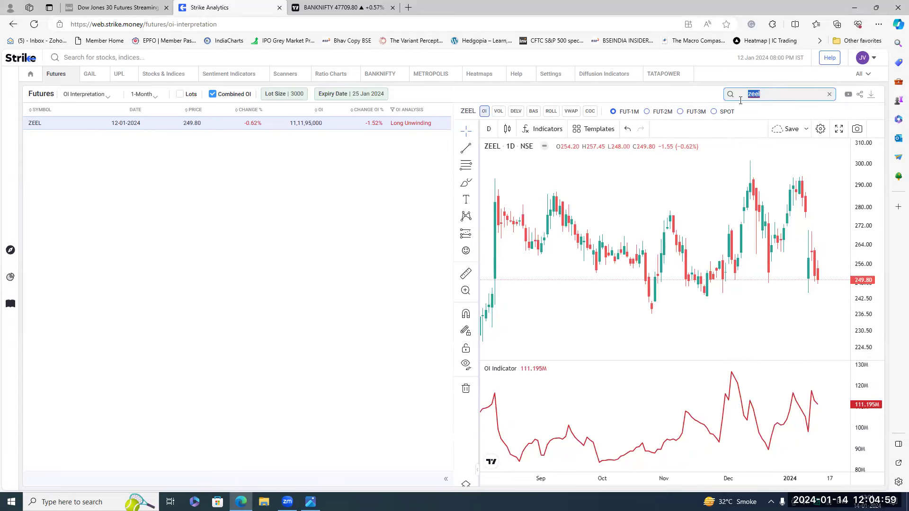
key("BackSpace")
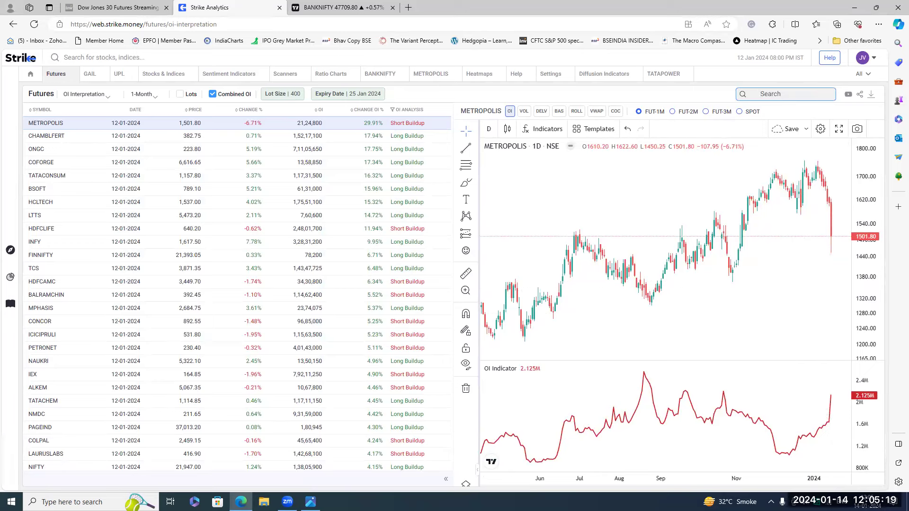
- Zoom into METROPOLIS's steep drop and OI rise, then open GAIL's stock page
scroll(772, 290, "up", 5)
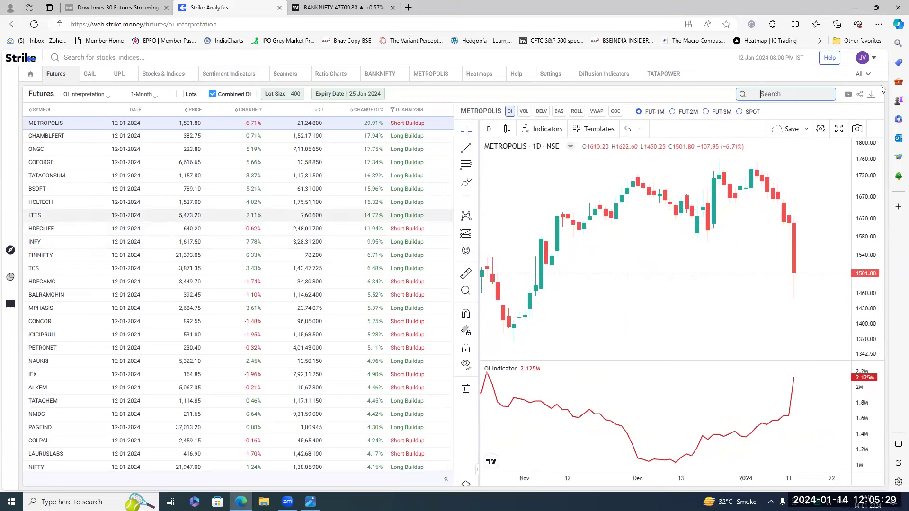
scroll(628, 287, "up", 1)
scroll(628, 288, "up", 1)
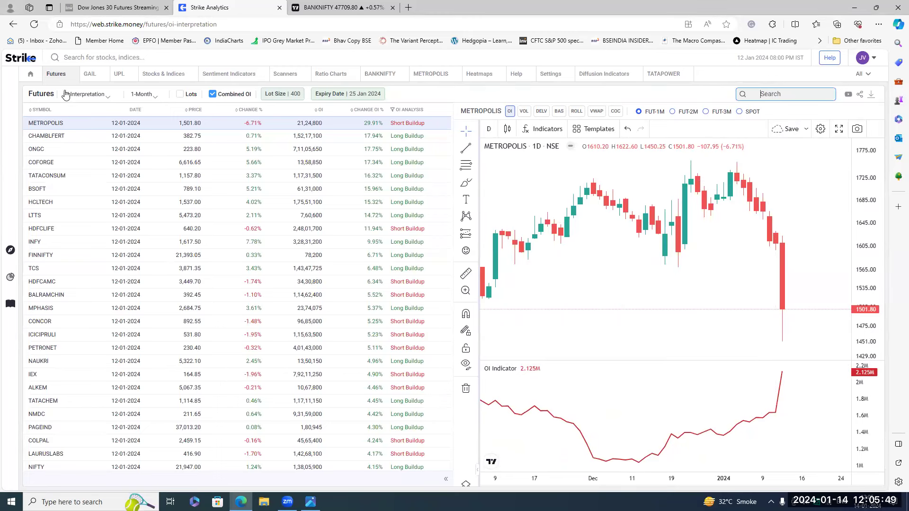
left_click(90, 75)
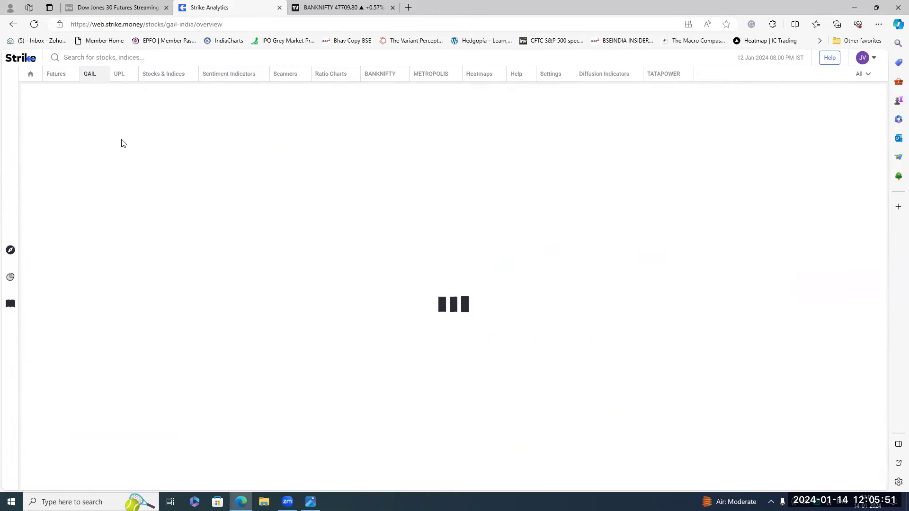
- Show GAIL's Charts tab with the Rohit Setup chosen from the chart setups list
left_click(70, 112)
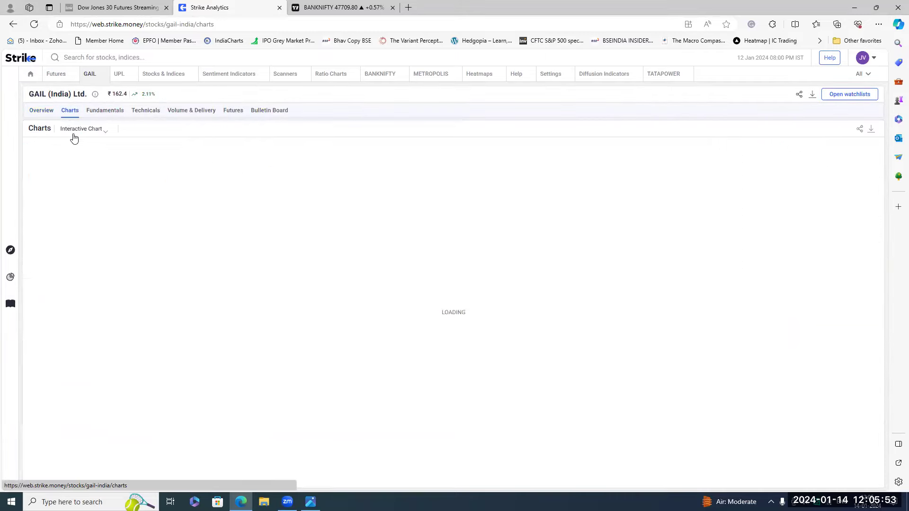
left_click(83, 130)
left_click(85, 154)
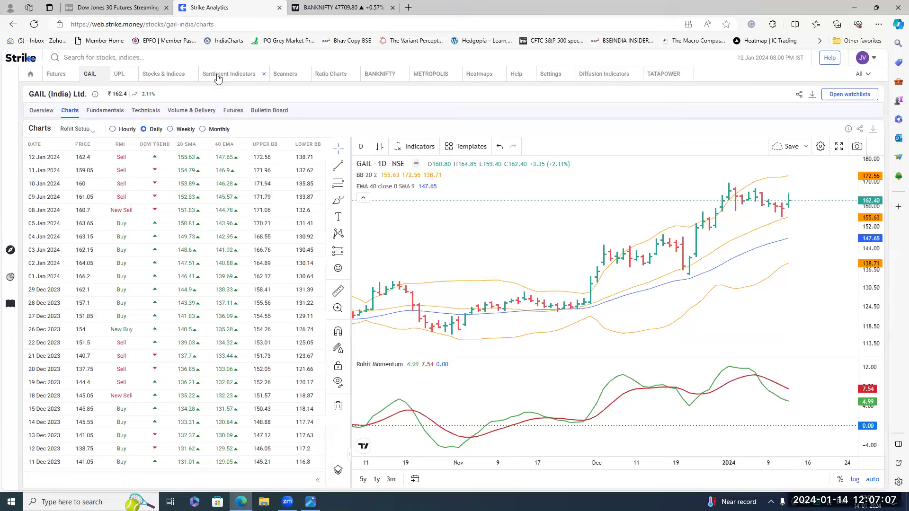
left_click(66, 78)
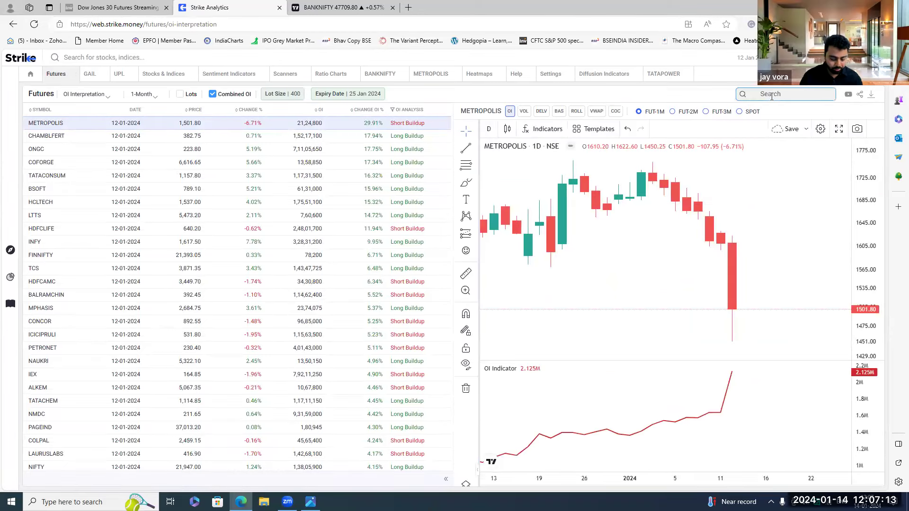
left_click(771, 94)
type("sbin")
scroll(758, 394, "down", 5)
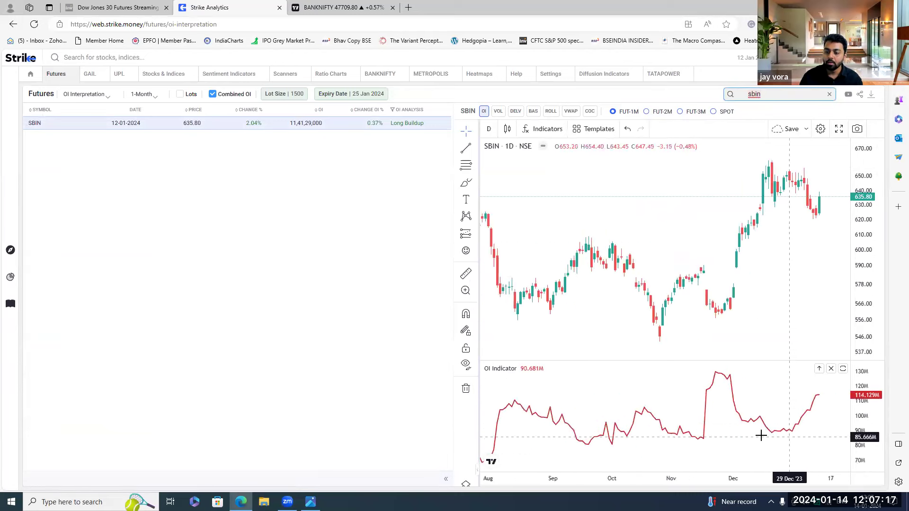
scroll(760, 435, "down", 3)
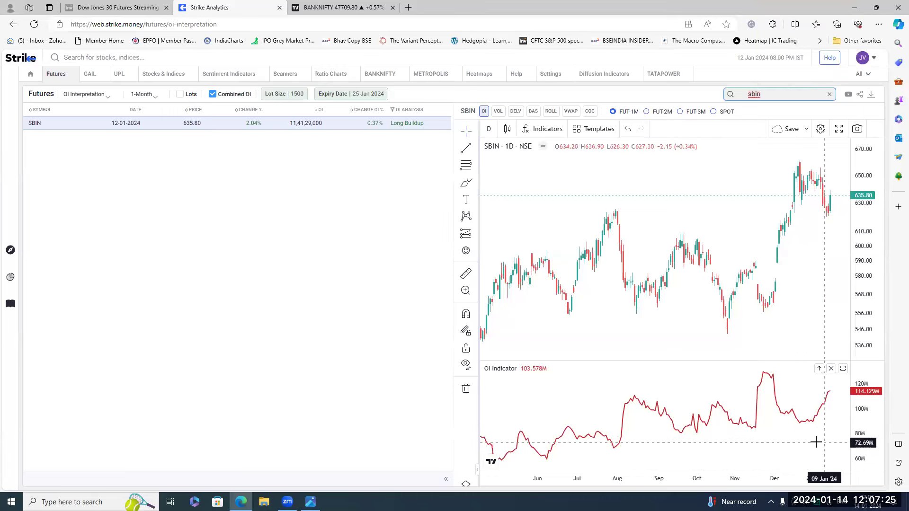
scroll(790, 435, "down", 1)
scroll(790, 434, "down", 4)
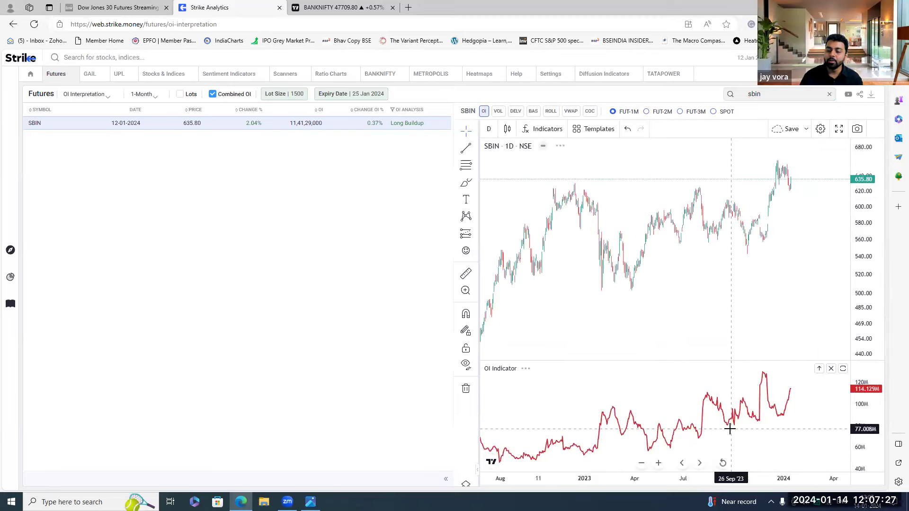
scroll(725, 430, "up", 5)
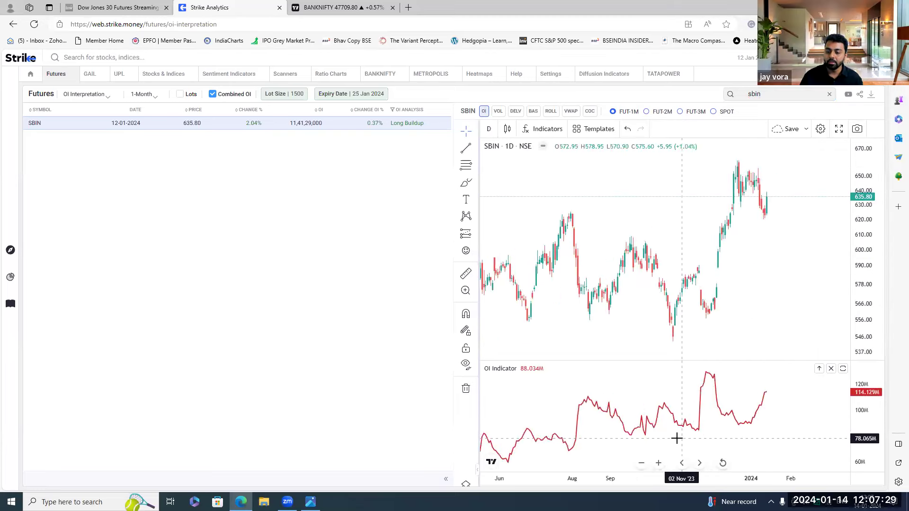
left_click(475, 131)
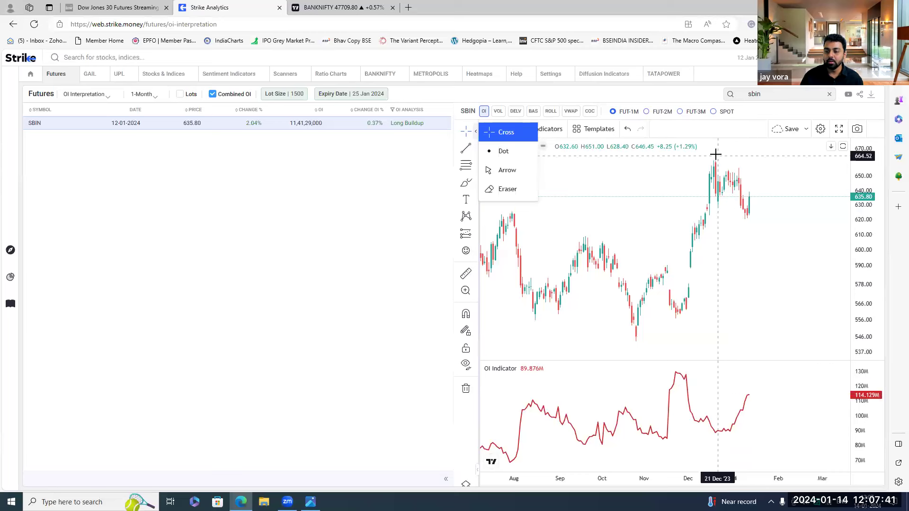
left_click(747, 229)
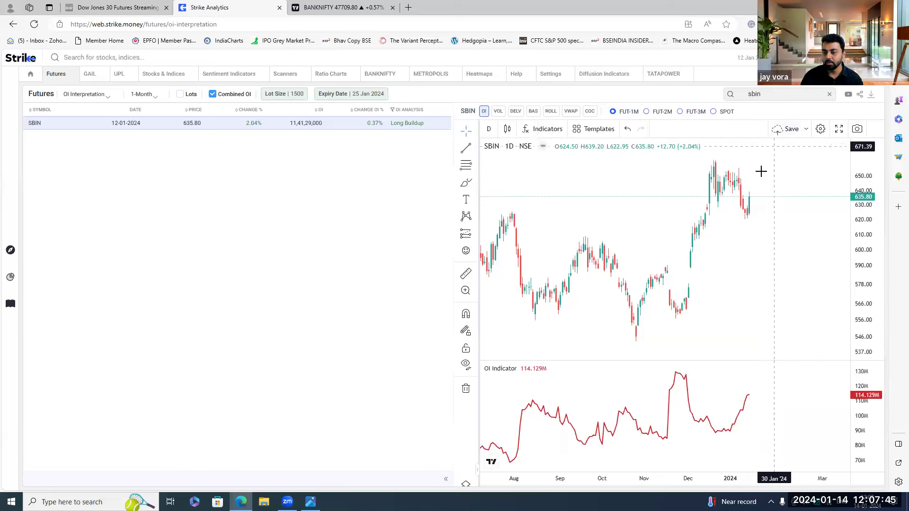
scroll(710, 281, "up", 3)
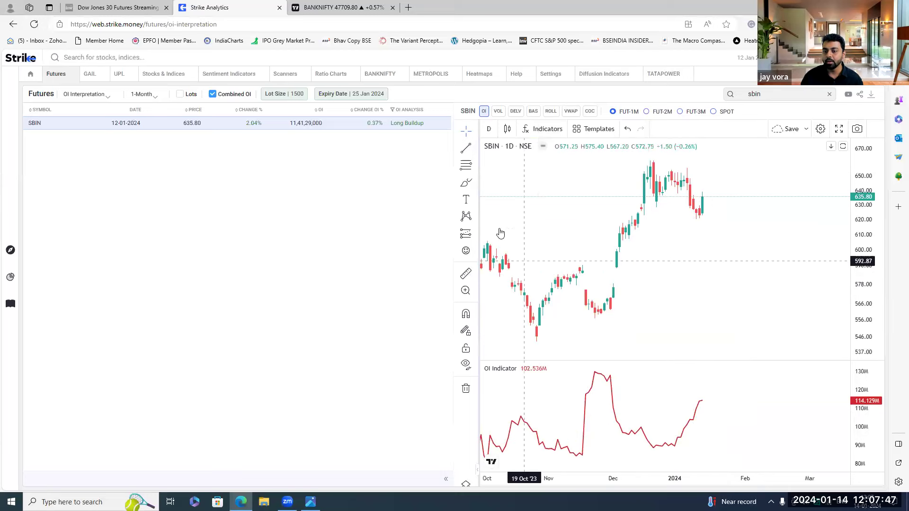
- Draw a parallel channel on SBIN anchored at the December high and January lows
left_click(475, 148)
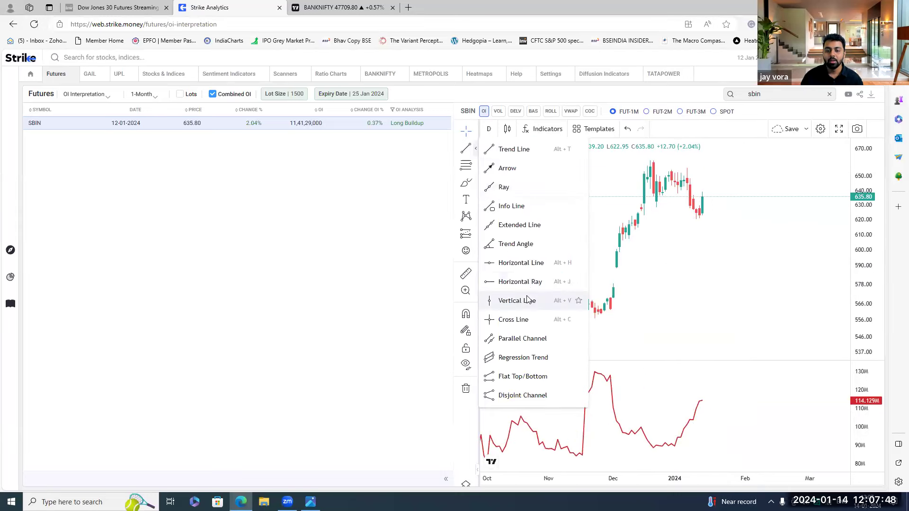
left_click(524, 339)
left_click(653, 162)
left_click(745, 180)
left_click(710, 216)
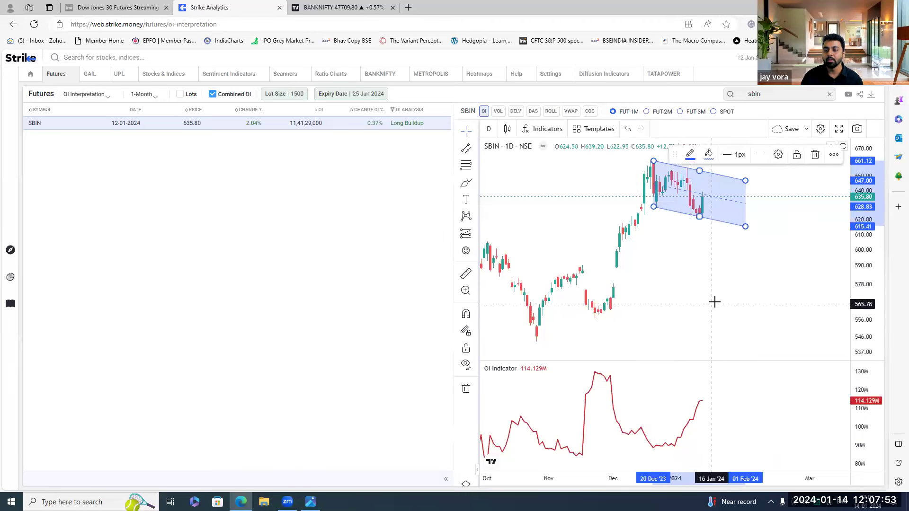
left_click(714, 302)
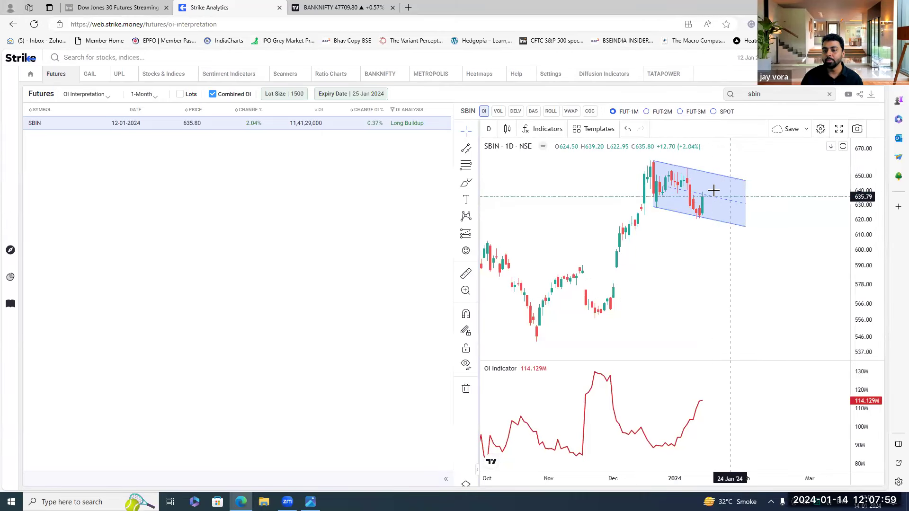
- Add red freehand strokes inside the channel, along its upper edge, and on falling OI
scroll(691, 246, "down", 2)
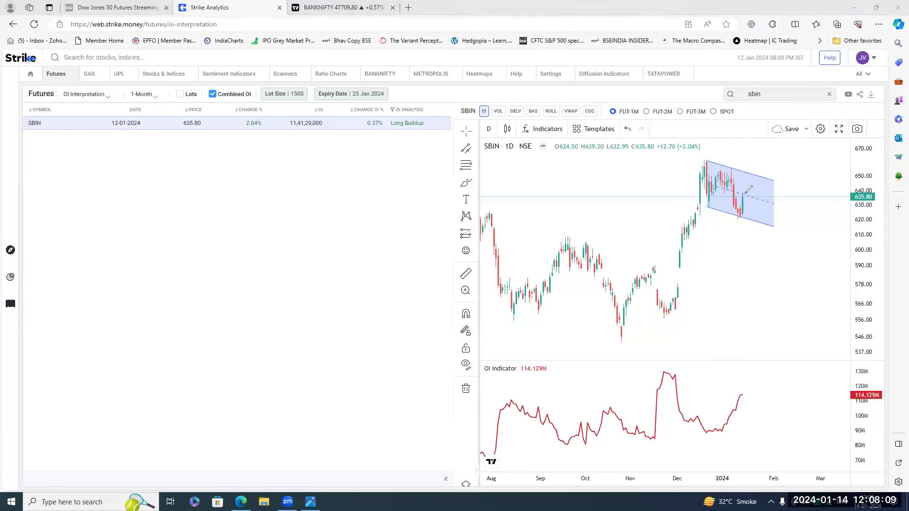
left_click_drag(740, 188, 758, 188)
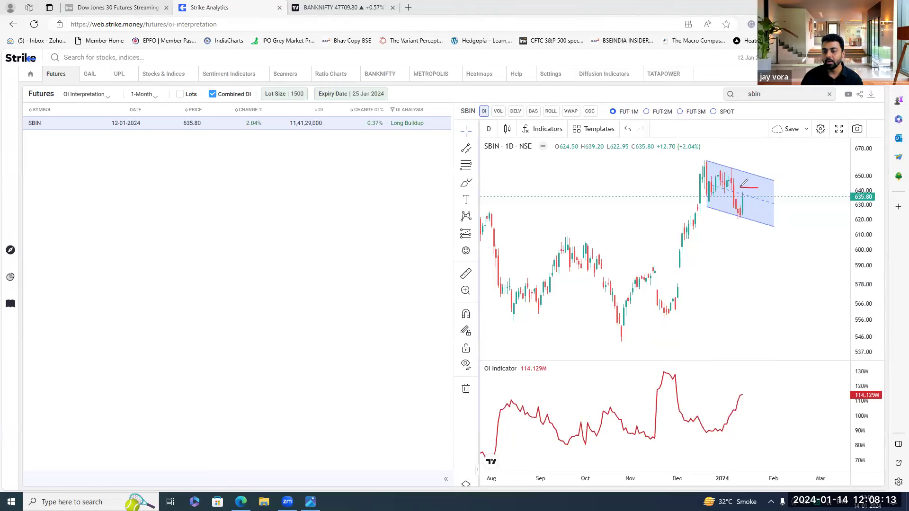
mouse_move(728, 169)
left_mouse_down()
mouse_move(745, 167)
mouse_move(759, 243)
left_mouse_up()
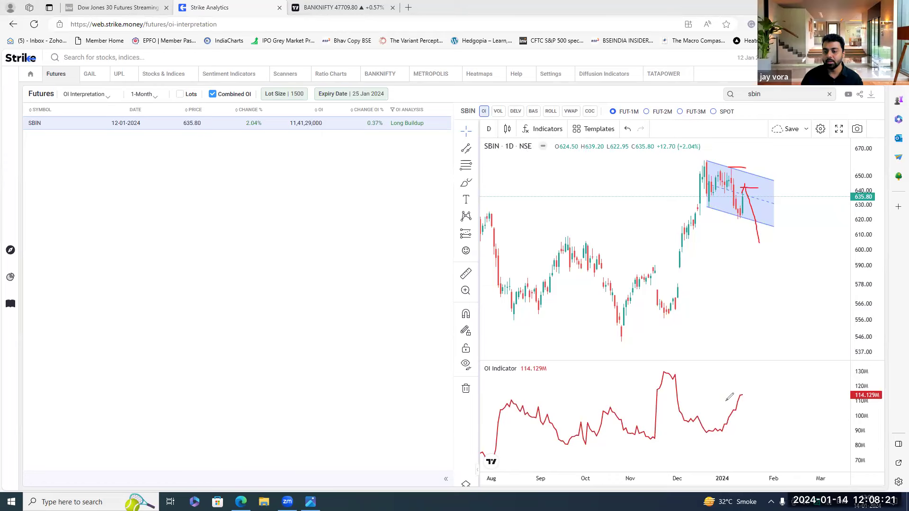
left_click_drag(741, 394, 762, 434)
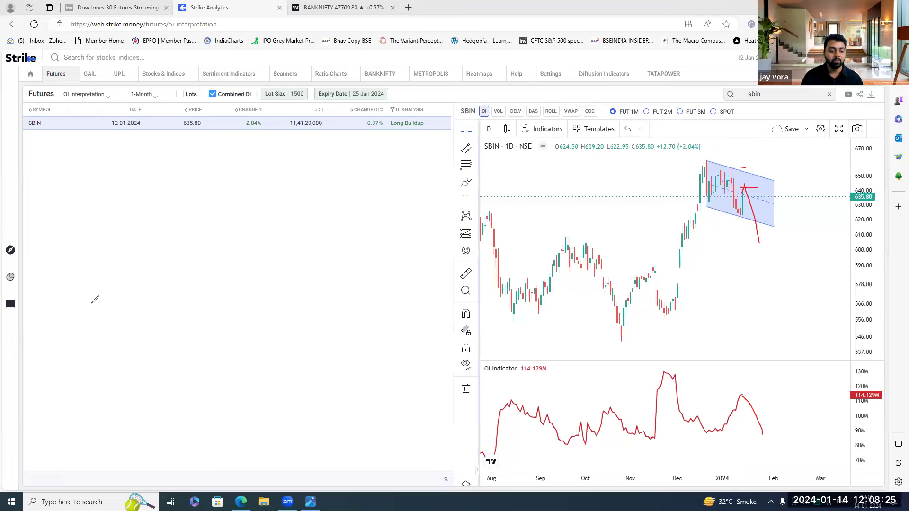
- Zoom out to 2020–2024, red-circle the 2021–2024 OI stretch and sketch rising price, then clear the marks
scroll(735, 426, "down", 10)
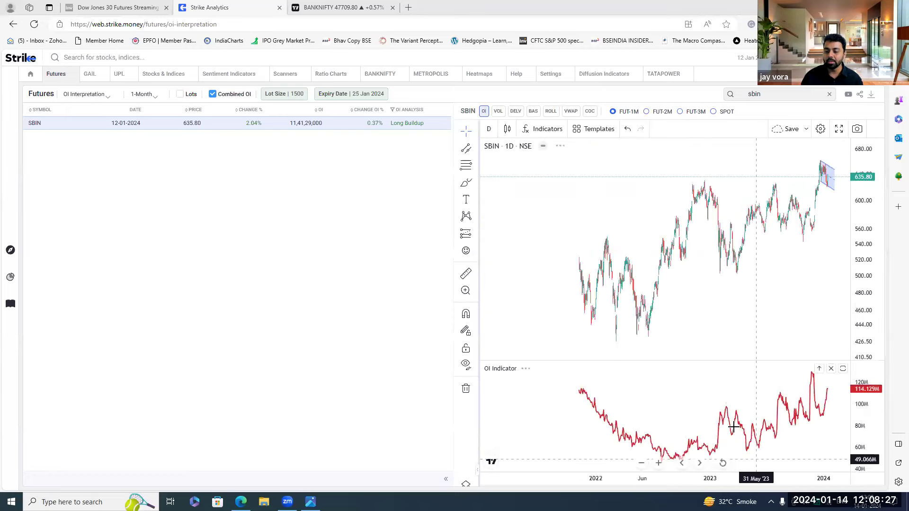
scroll(734, 425, "down", 5)
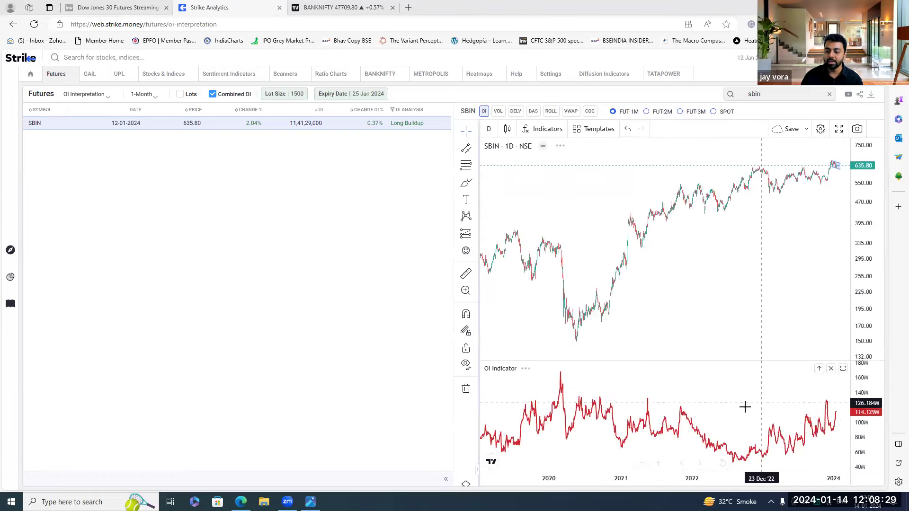
mouse_move(619, 410)
left_mouse_down()
mouse_move(724, 402)
mouse_move(849, 428)
mouse_move(607, 458)
mouse_move(675, 404)
left_mouse_up()
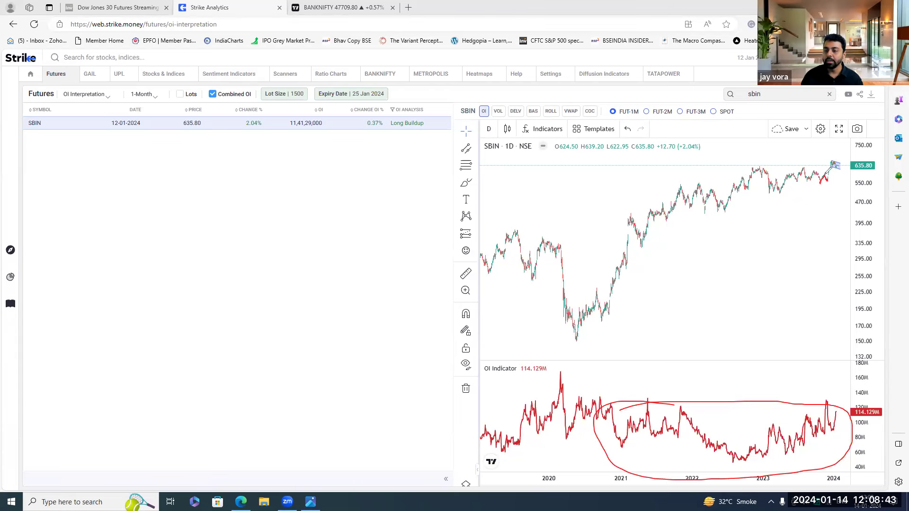
left_click_drag(830, 169, 828, 158)
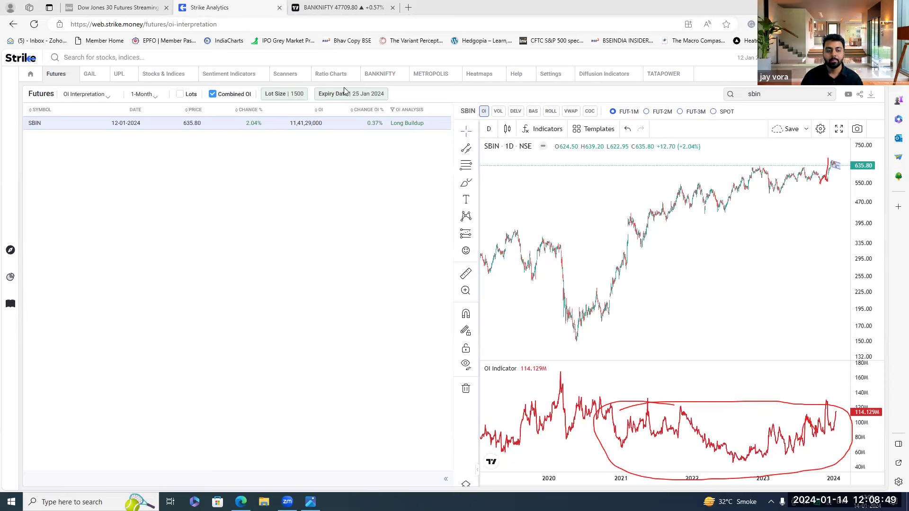
key("Escape")
scroll(701, 279, "up", 5)
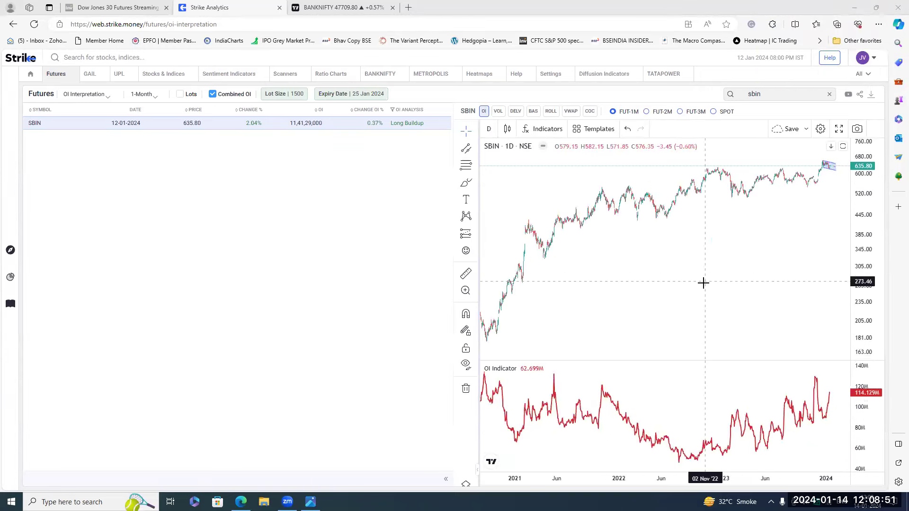
- Red-circle the Nov–Dec rally and channel candles, and trace OI's December-to-January and latest drops
scroll(696, 279, "up", 5)
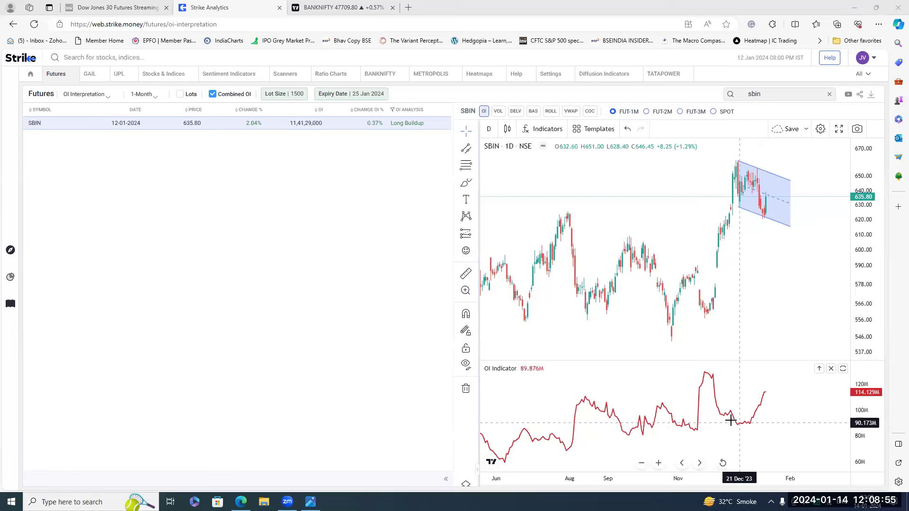
scroll(757, 423, "down", 2)
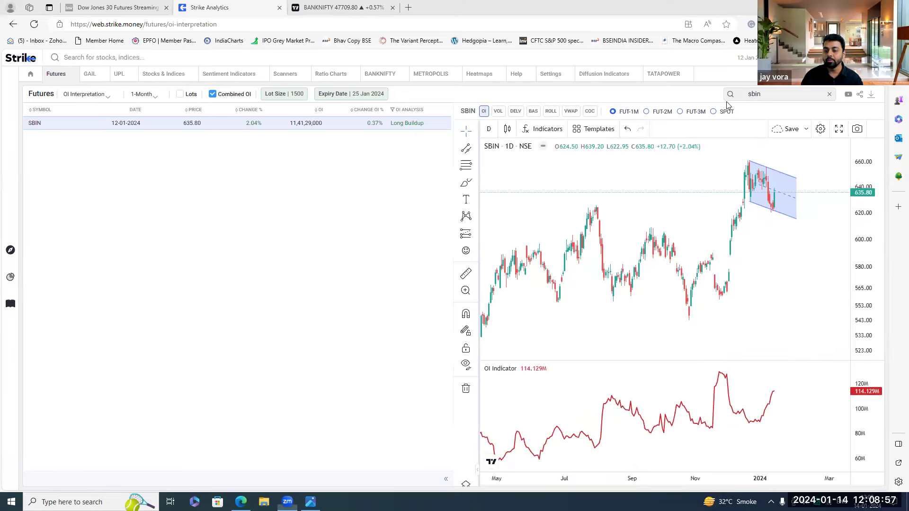
mouse_move(746, 153)
left_mouse_down()
mouse_move(722, 174)
mouse_move(747, 222)
mouse_move(747, 158)
left_mouse_up()
left_click_drag(720, 373, 757, 424)
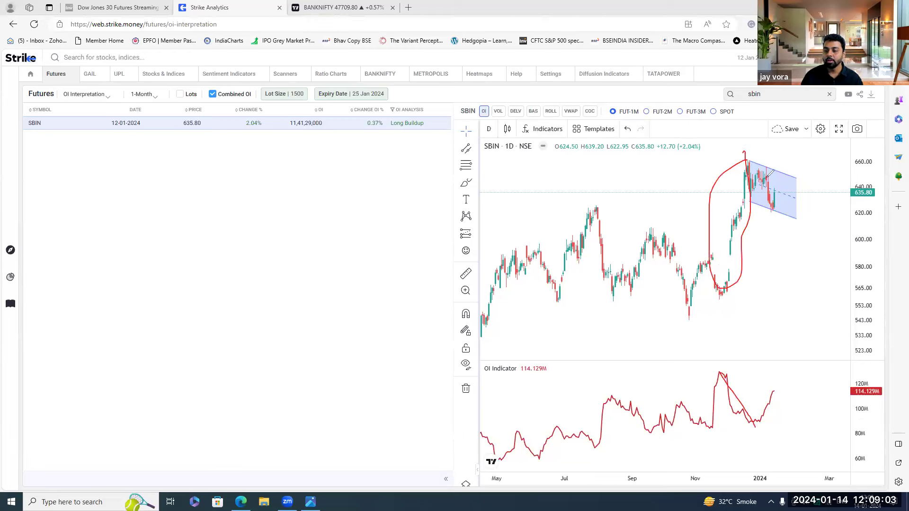
left_click_drag(767, 164, 775, 204)
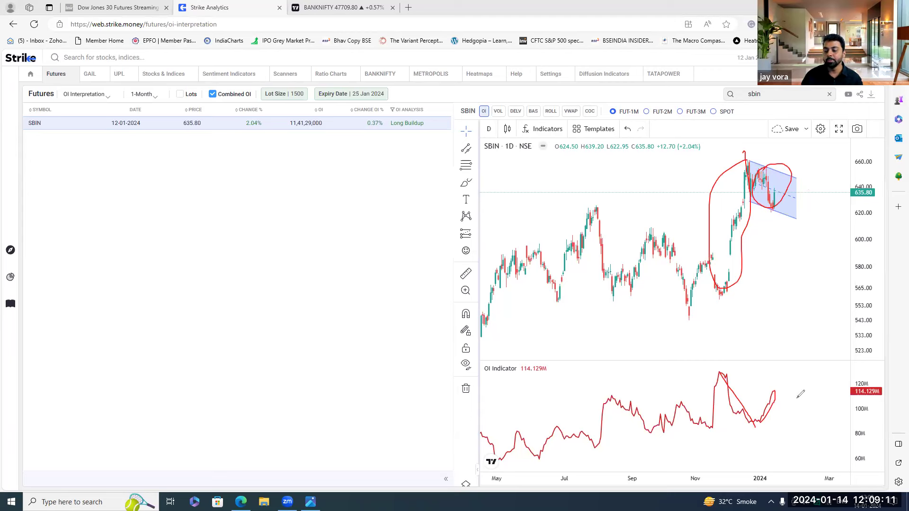
left_click_drag(772, 391, 790, 432)
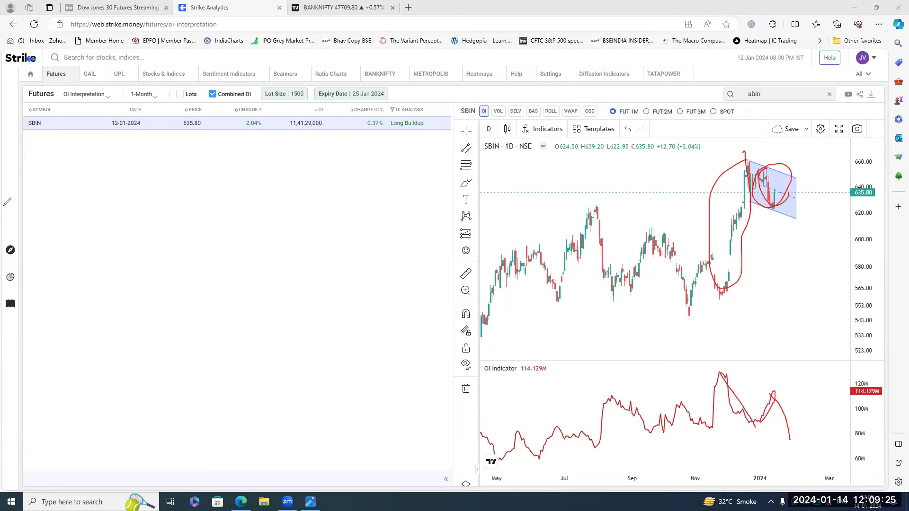
- Erase the red freehand marks and delete the blue parallel channel from the SBIN chart
key("Escape")
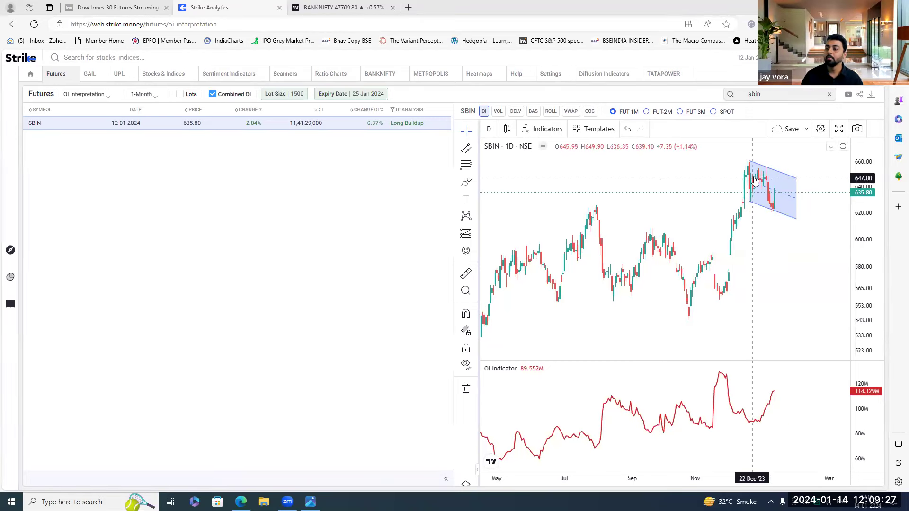
left_click(781, 176)
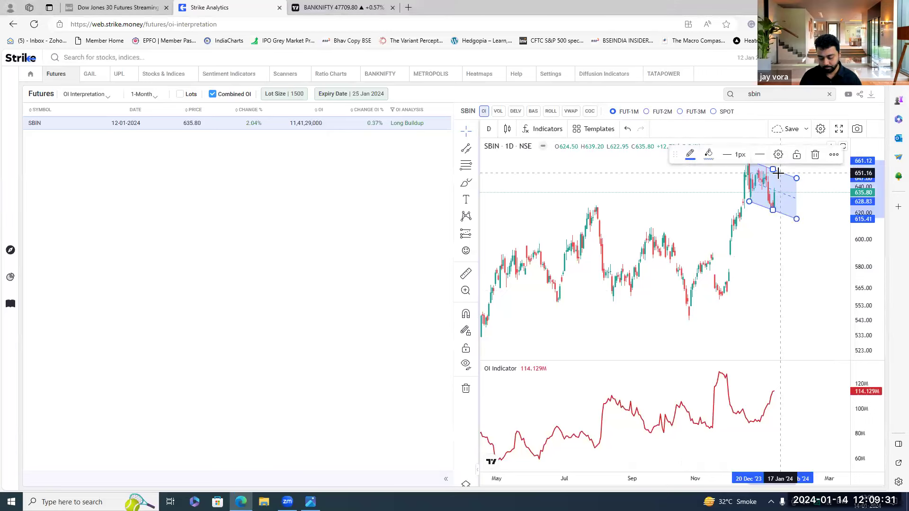
key("Delete")
scroll(787, 270, "down", 6)
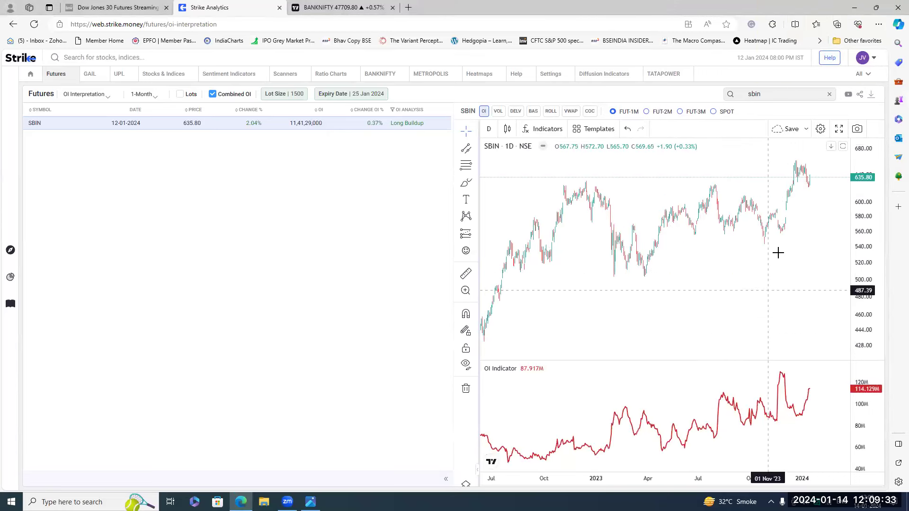
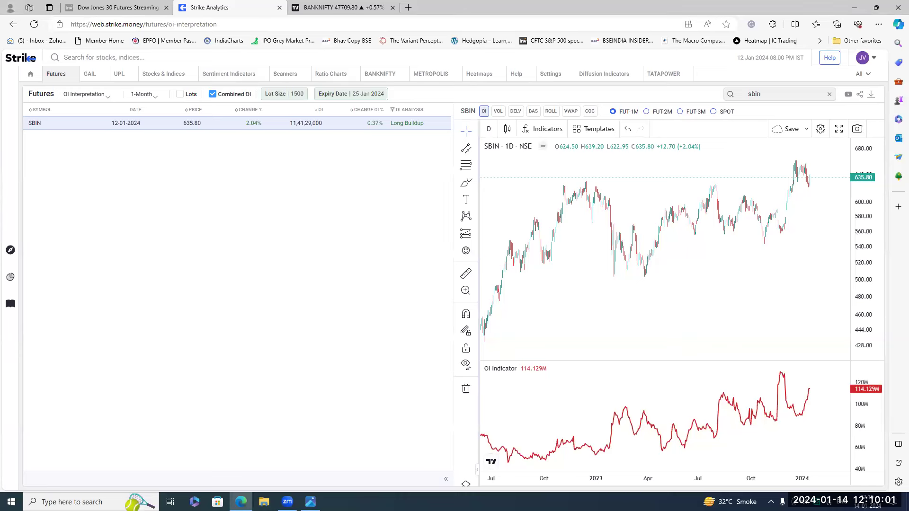
- Clear the sbin search filter to list all futures, then zoom the METROPOLIS chart in and out
double_click(778, 94)
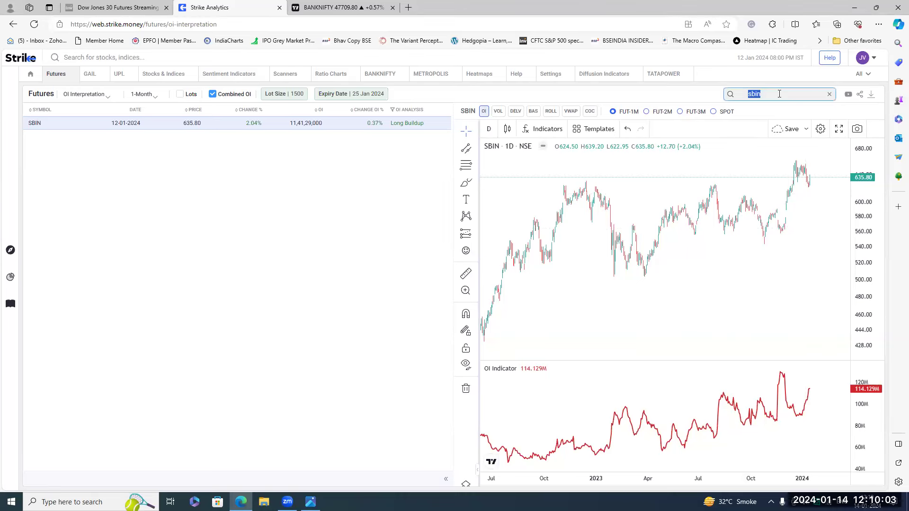
key("BackSpace")
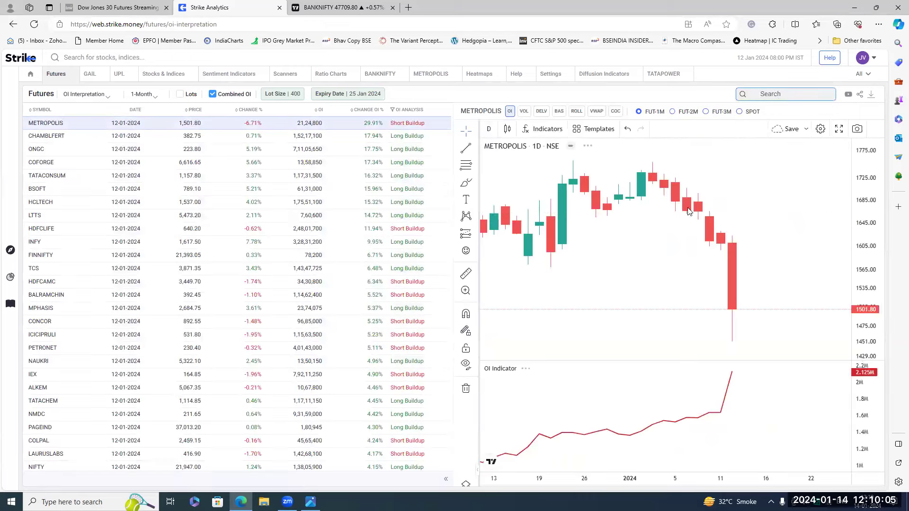
scroll(667, 265, "down", 10)
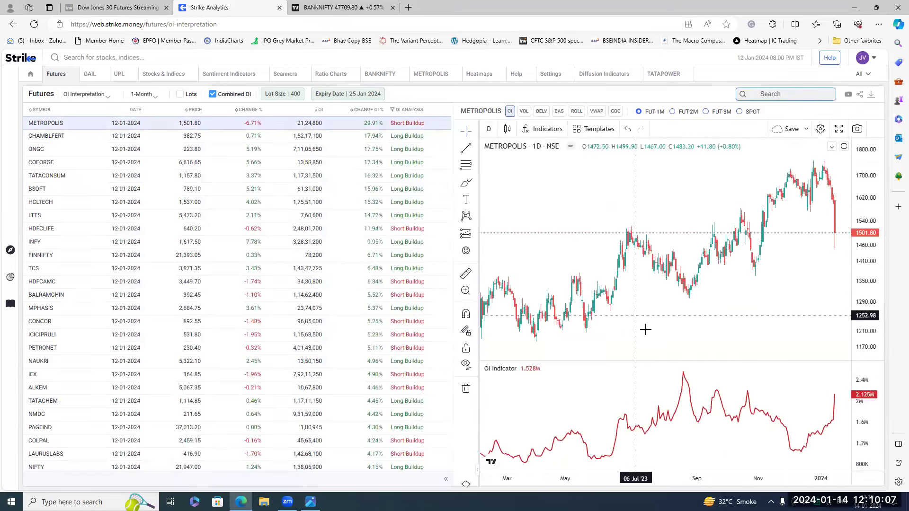
scroll(731, 322, "up", 5)
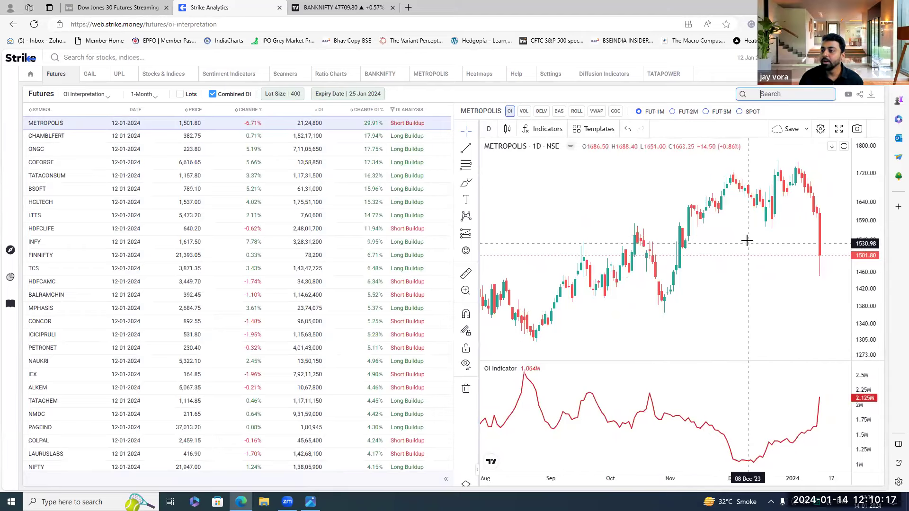
scroll(746, 293, "down", 2)
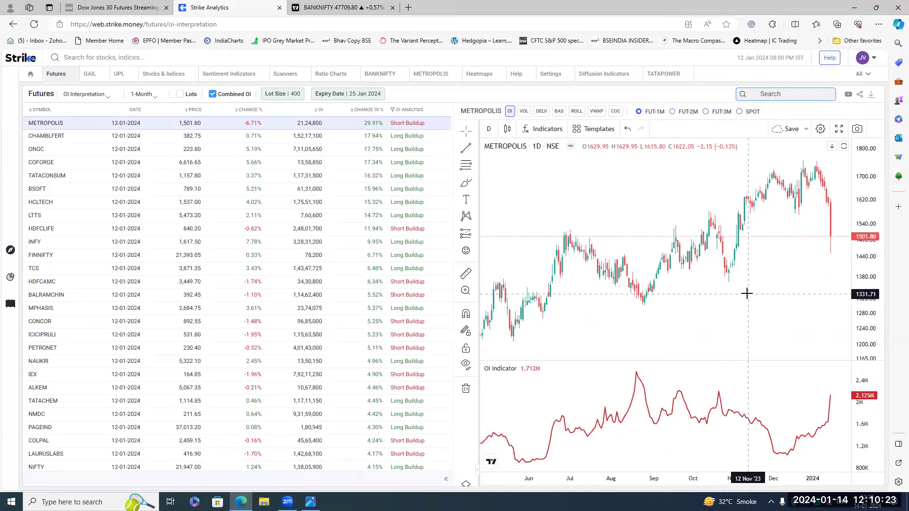
scroll(747, 294, "down", 4)
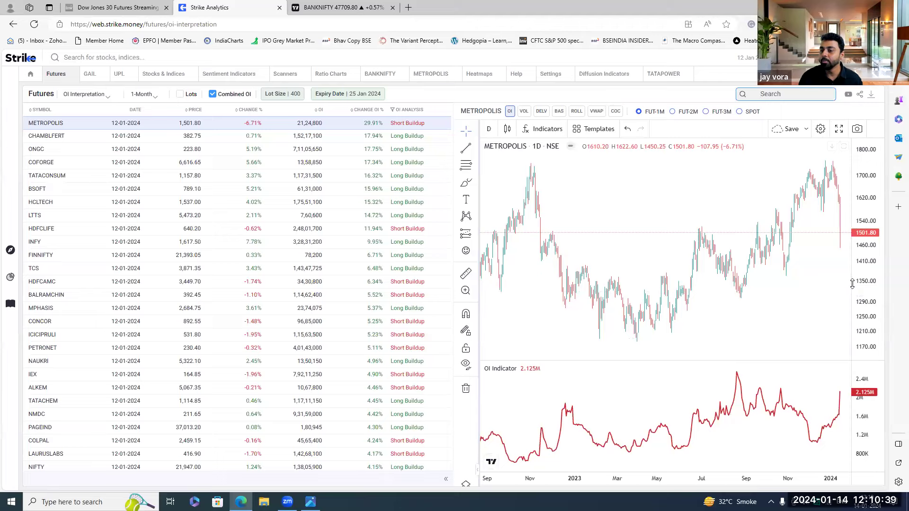
left_click_drag(781, 317, 698, 324)
scroll(711, 345, "up", 2)
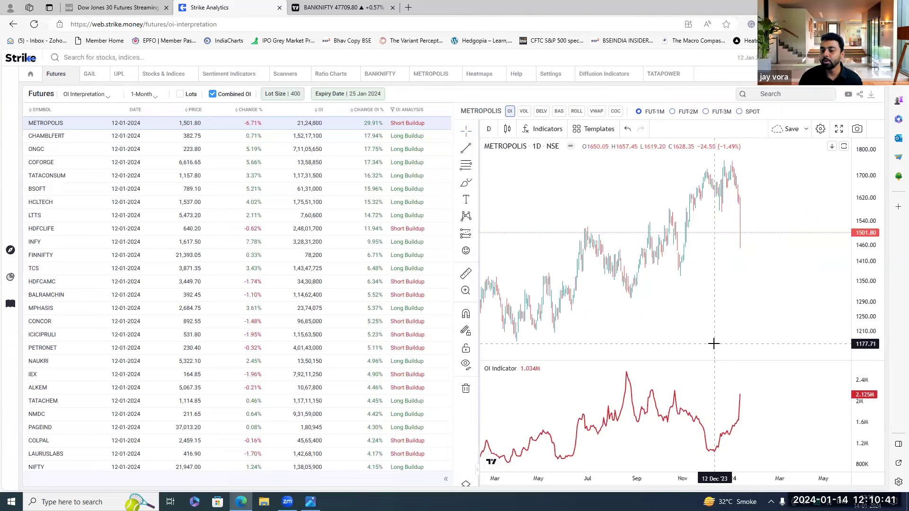
left_click(476, 152)
left_click(517, 150)
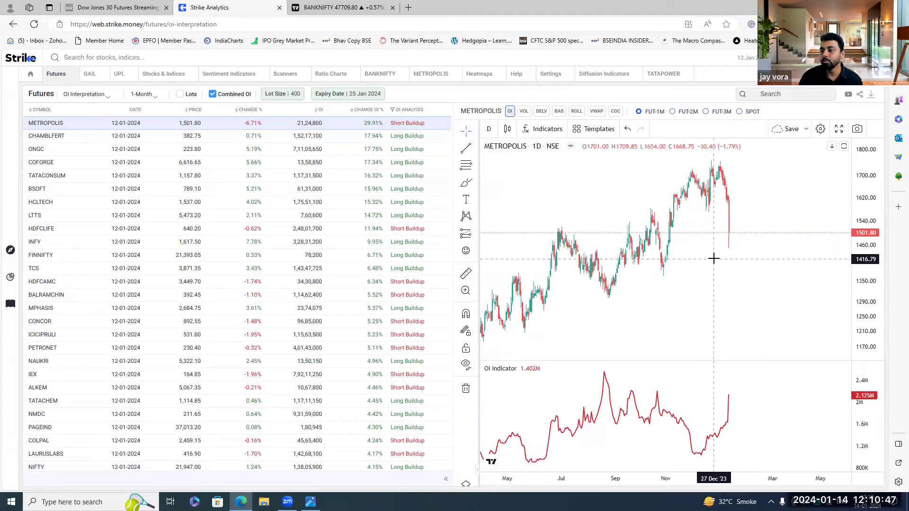
scroll(724, 260, "down", 3)
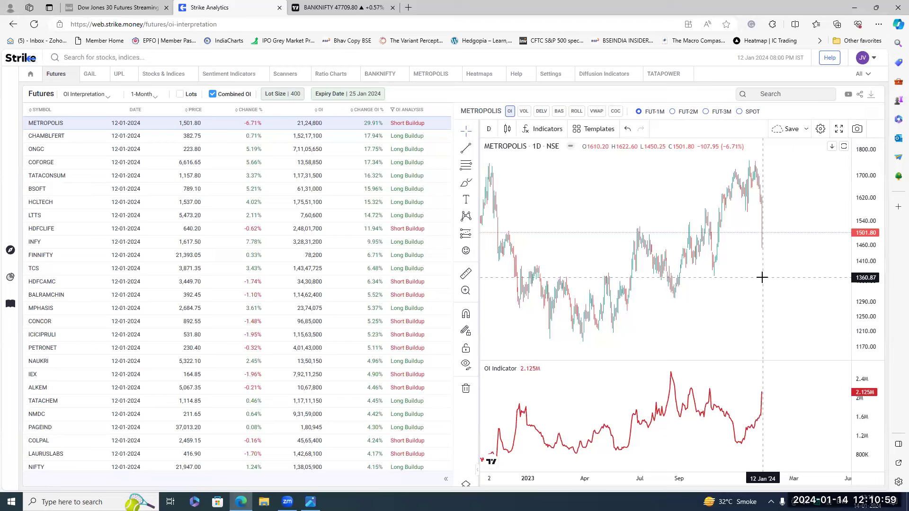
scroll(762, 279, "down", 5)
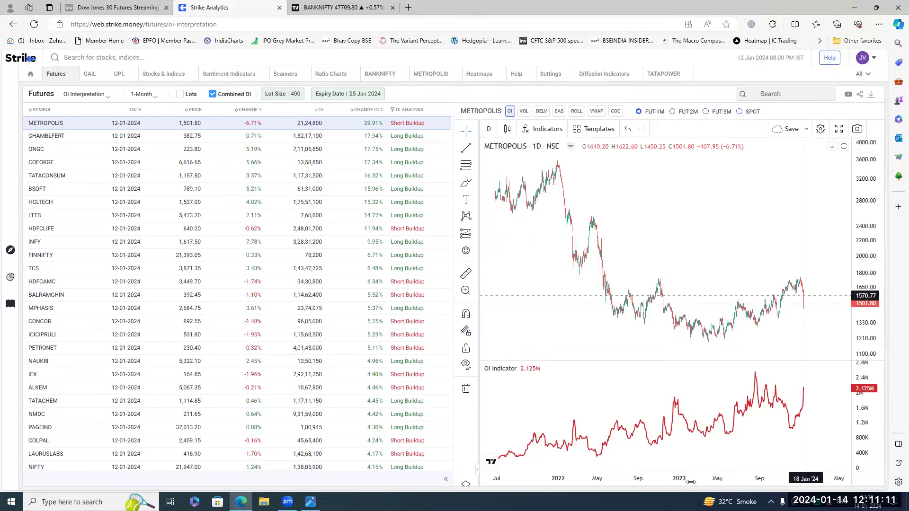
scroll(676, 434, "down", 1)
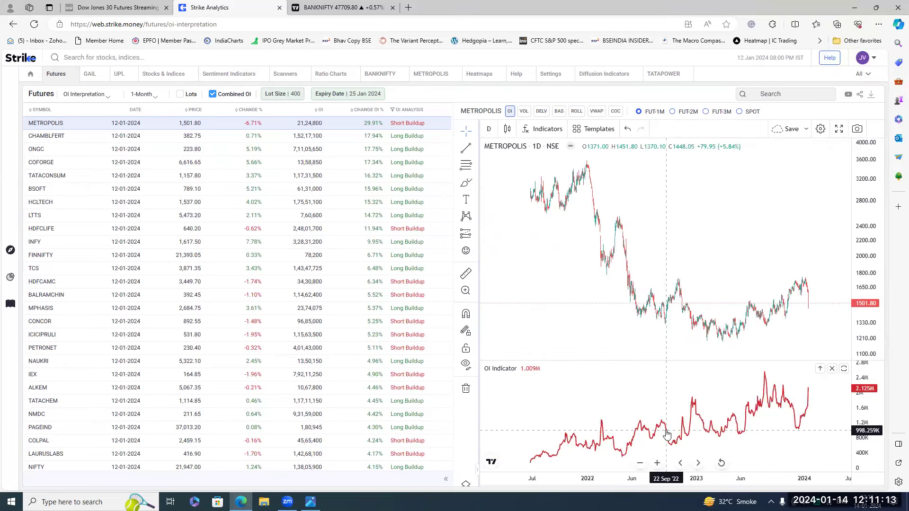
scroll(664, 433, "up", 5)
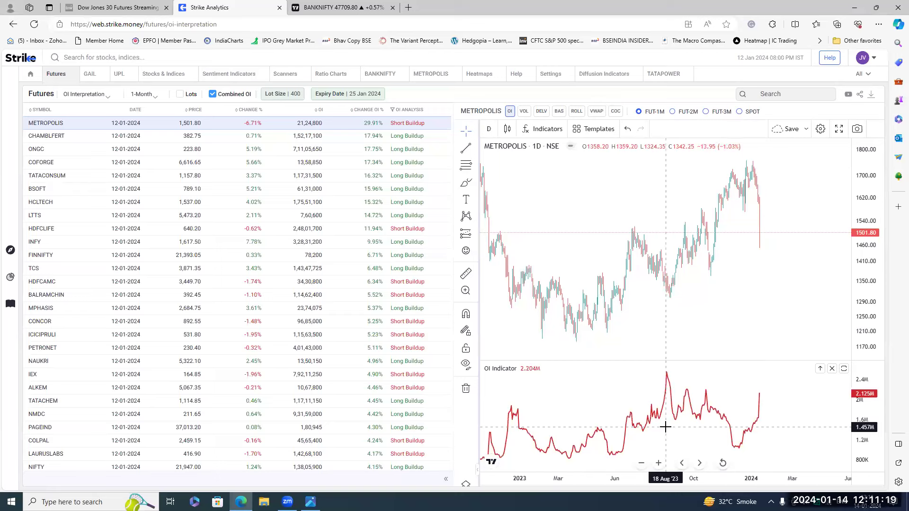
scroll(665, 427, "up", 1)
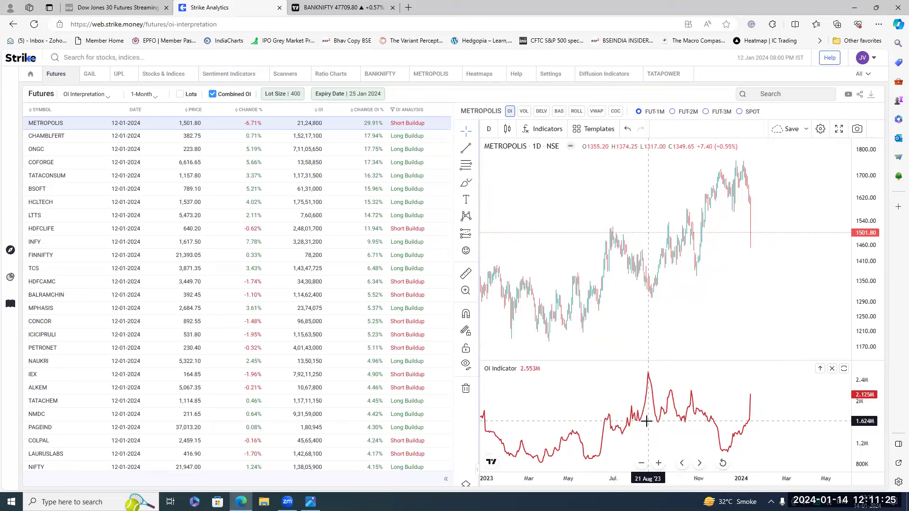
scroll(646, 421, "down", 5)
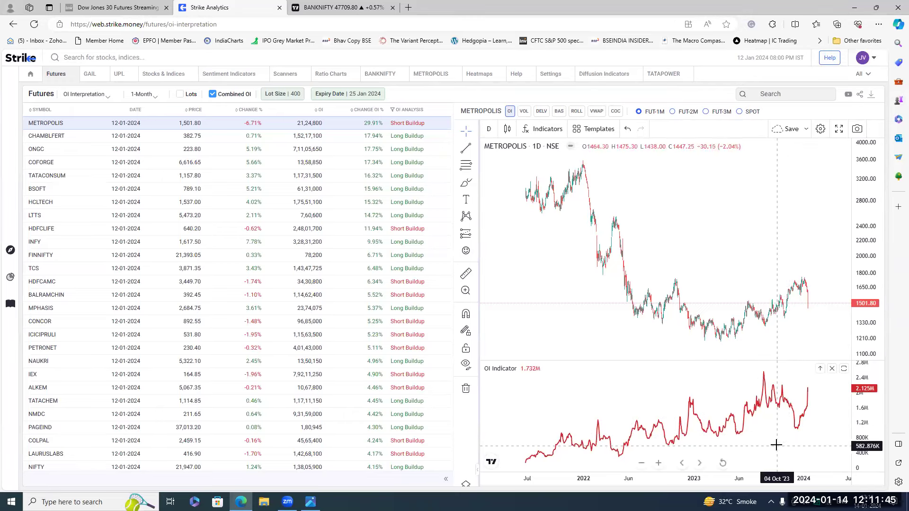
scroll(771, 453, "up", 2)
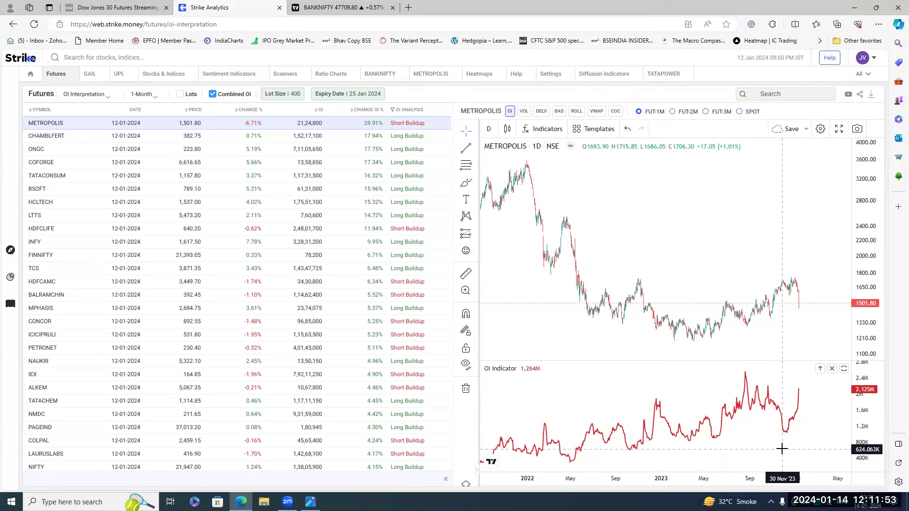
scroll(696, 445, "down", 3)
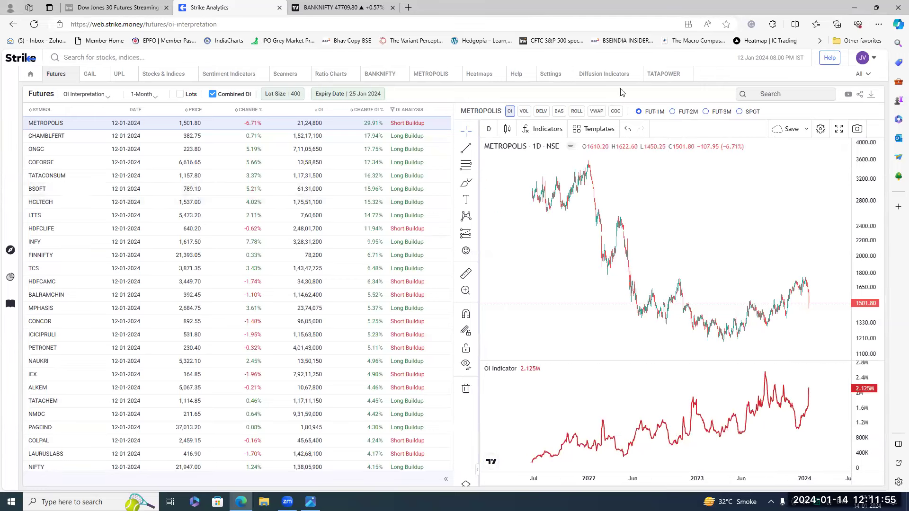
- Filter the screener to navin, then circle NAVINFLUOR's latest OI spike and underline its price low in red
left_click(782, 94)
type("n")
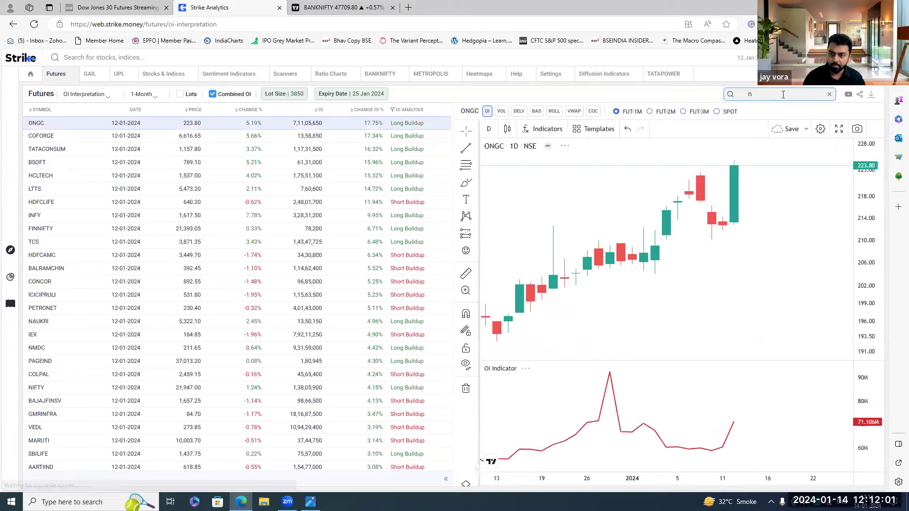
type("avin")
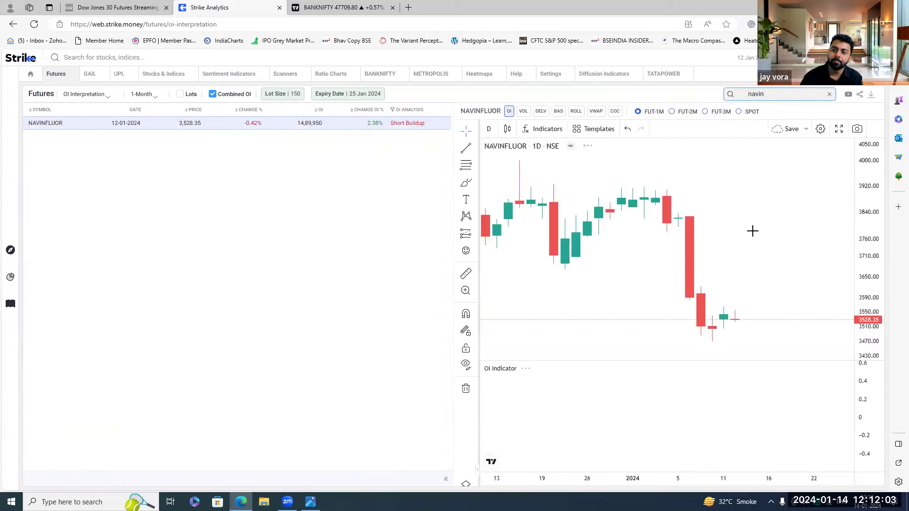
scroll(754, 375, "down", 10)
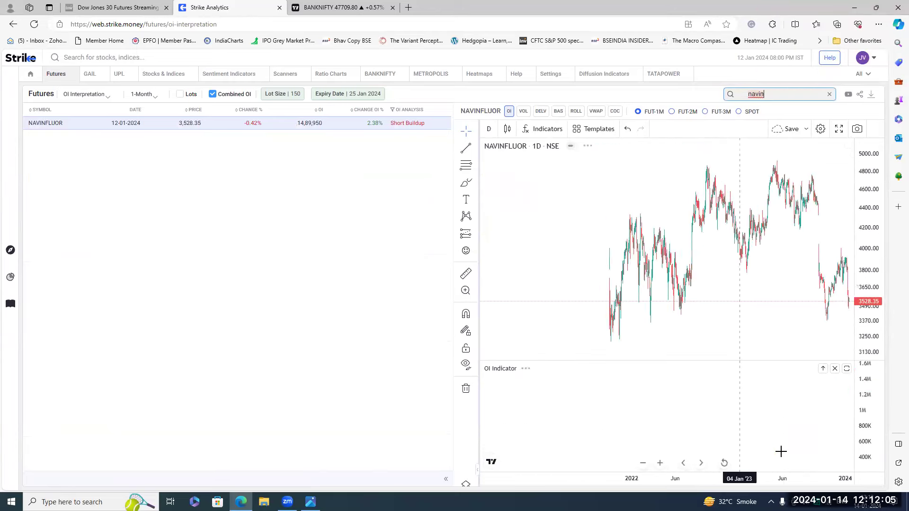
scroll(637, 417, "down", 5)
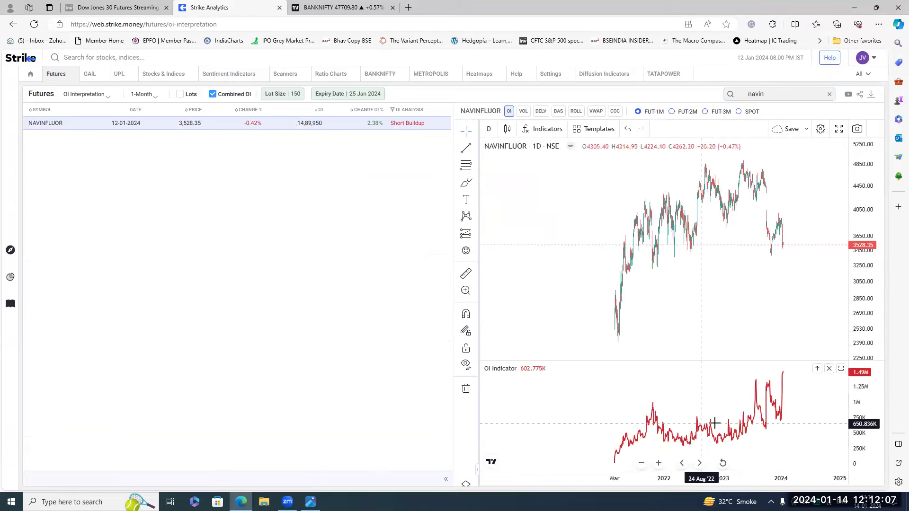
scroll(714, 377, "down", 3)
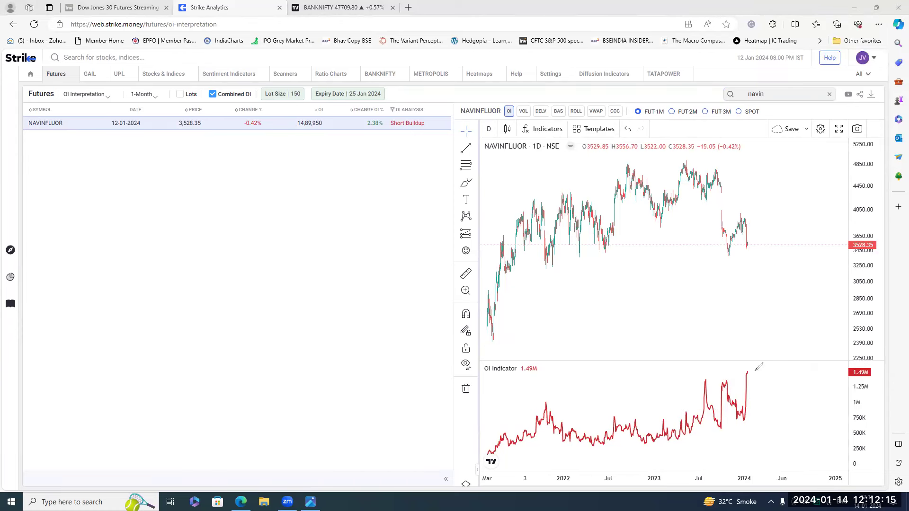
mouse_move(741, 379)
left_mouse_down()
mouse_move(756, 362)
mouse_move(752, 378)
left_mouse_up()
left_click_drag(755, 259, 756, 258)
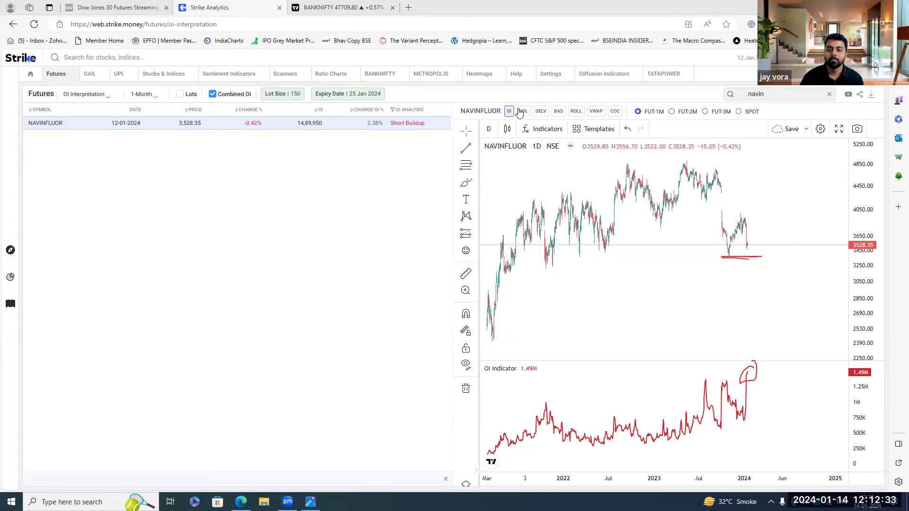
- Add the DELV indicator pane to the NAVINFLUOR chart
left_click(541, 111)
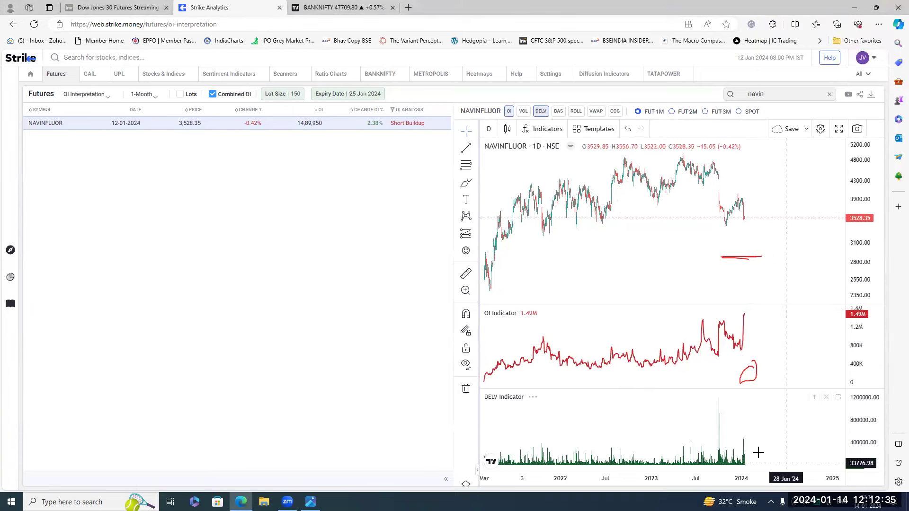
scroll(757, 452, "up", 5)
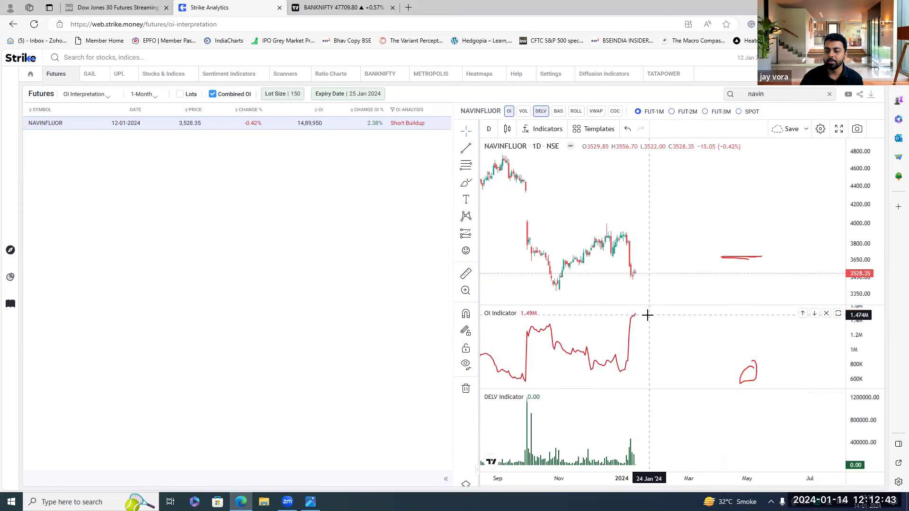
scroll(634, 326, "down", 5)
scroll(700, 339, "down", 3)
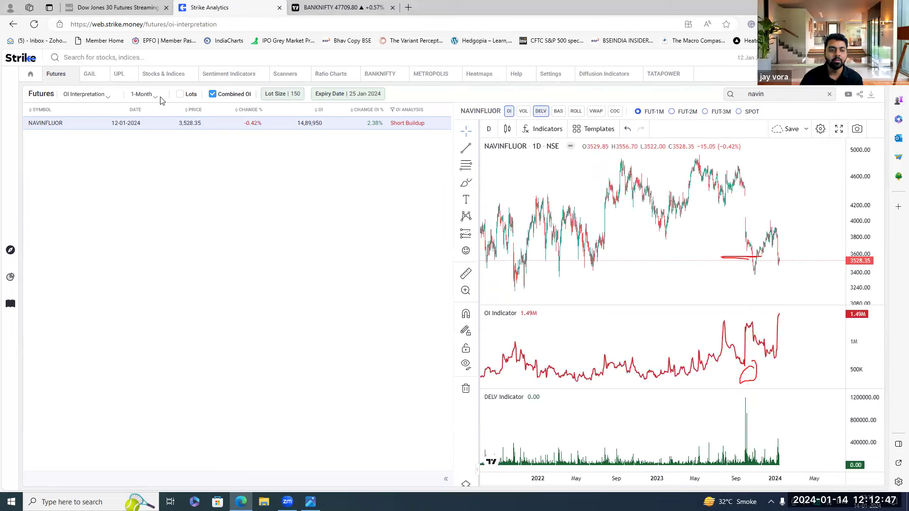
- Search navin site-wide and open Navin Fluorine's futures page
left_click(90, 57)
type("navin")
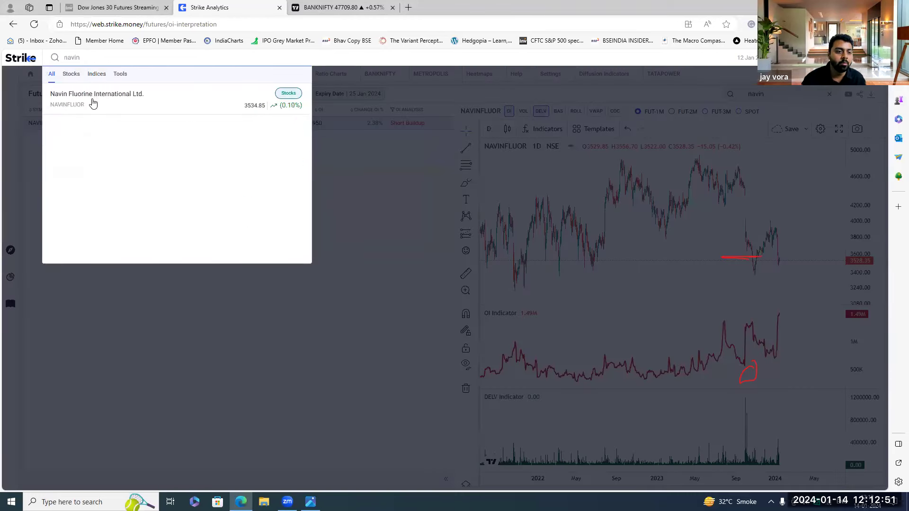
mouse_move(92, 101)
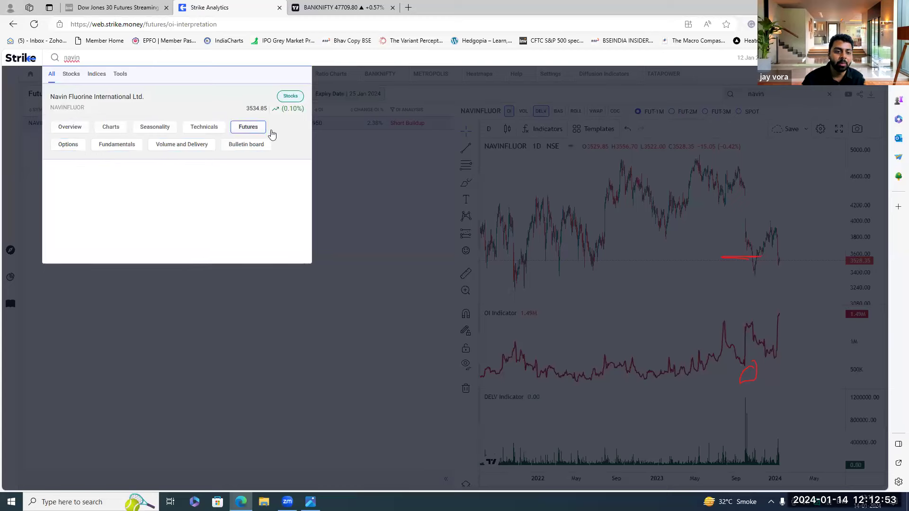
left_click(252, 129)
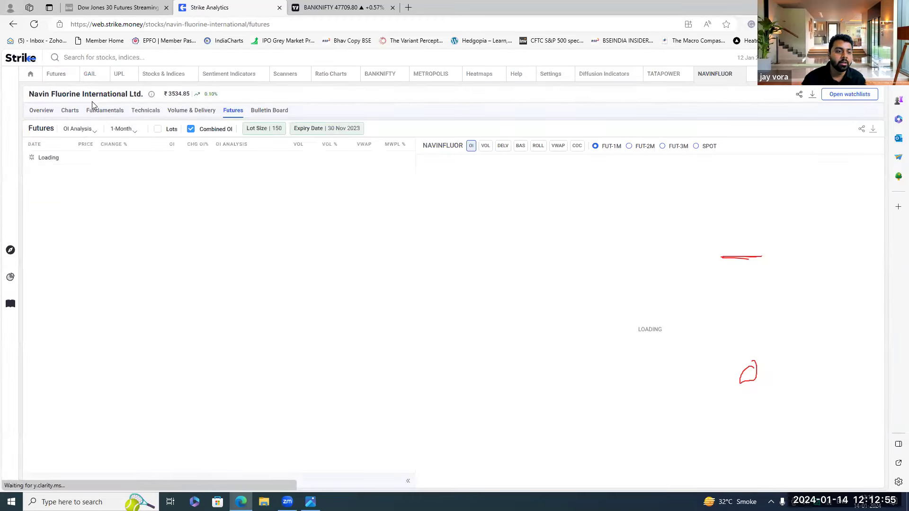
- Switch to Navin Fluorine's charts page, load the Rohit Setup layout, and zoom it
left_click(82, 129)
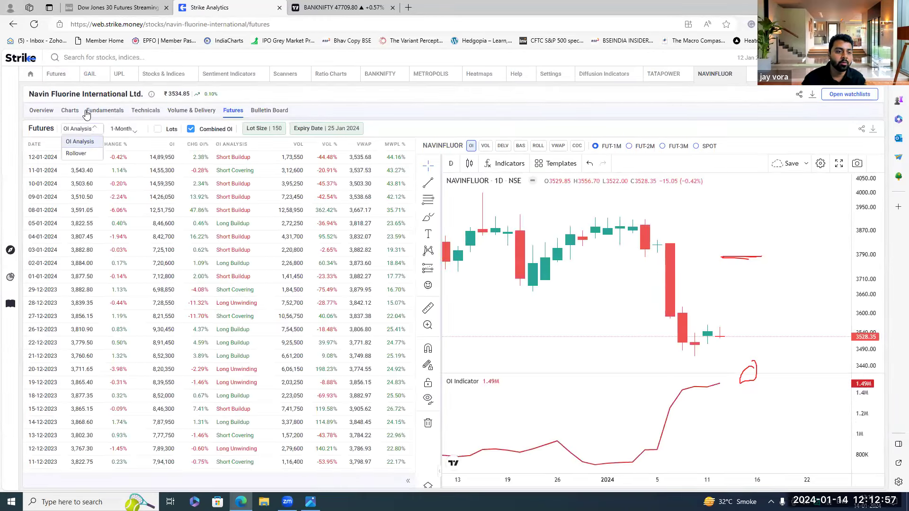
left_click(69, 110)
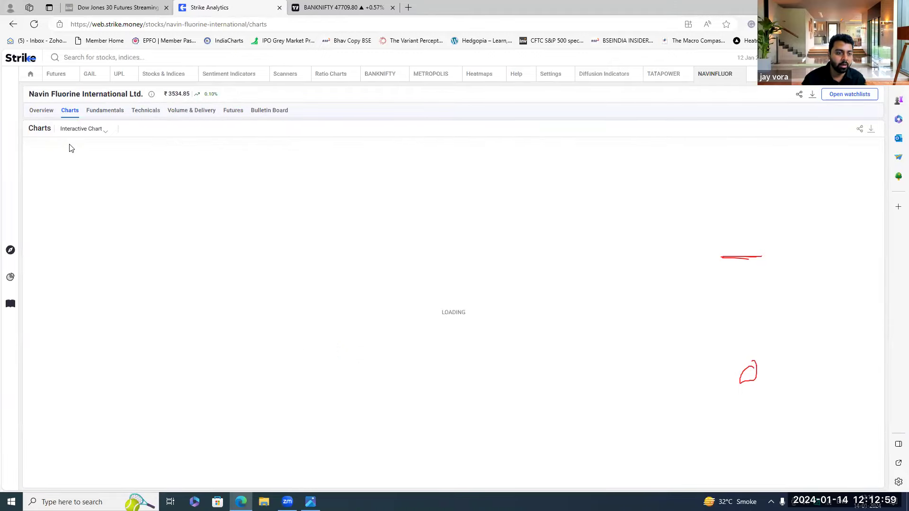
left_click(98, 128)
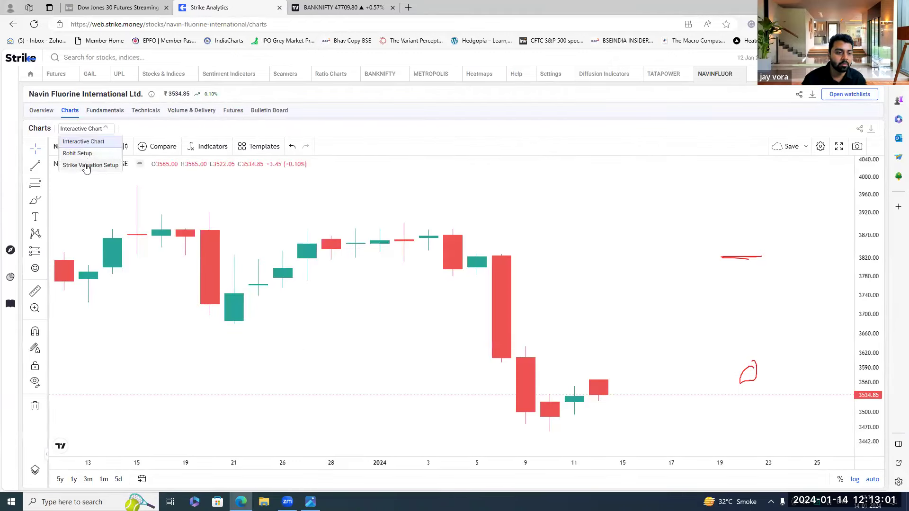
left_click(85, 158)
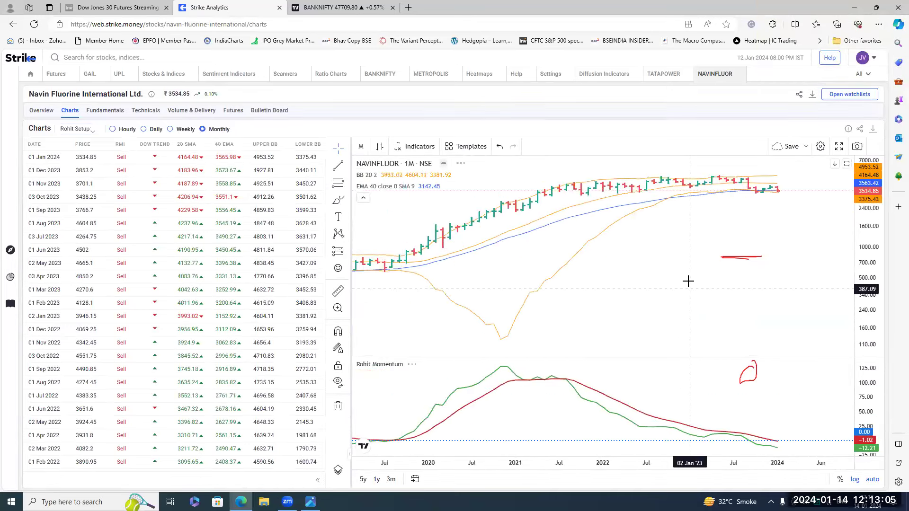
scroll(653, 240, "up", 8)
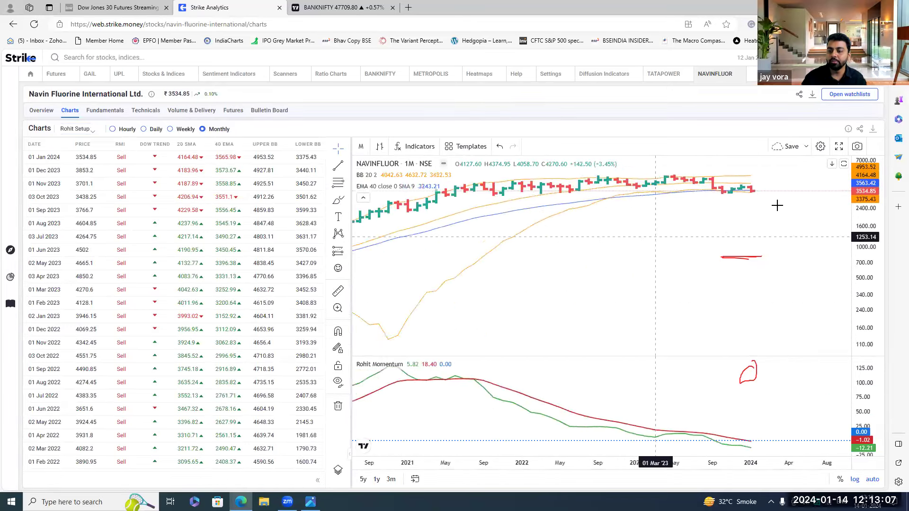
scroll(751, 203, "up", 5)
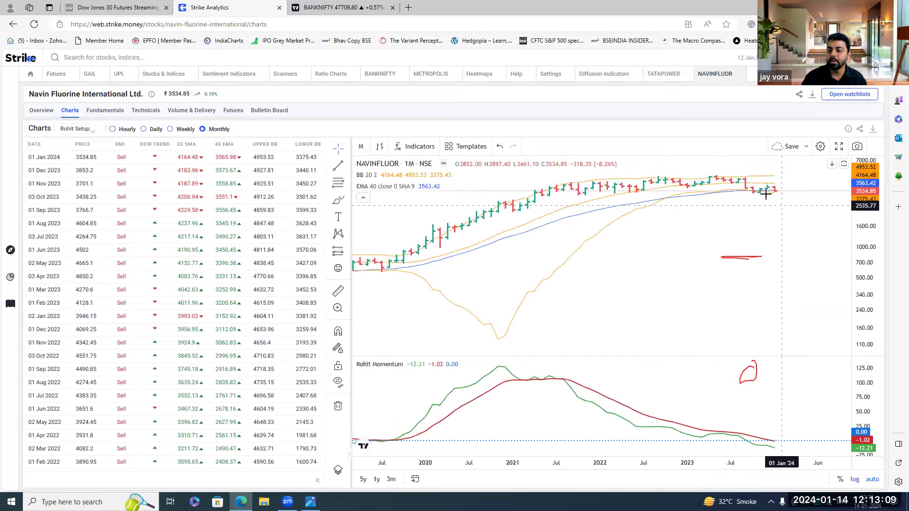
scroll(669, 264, "down", 8)
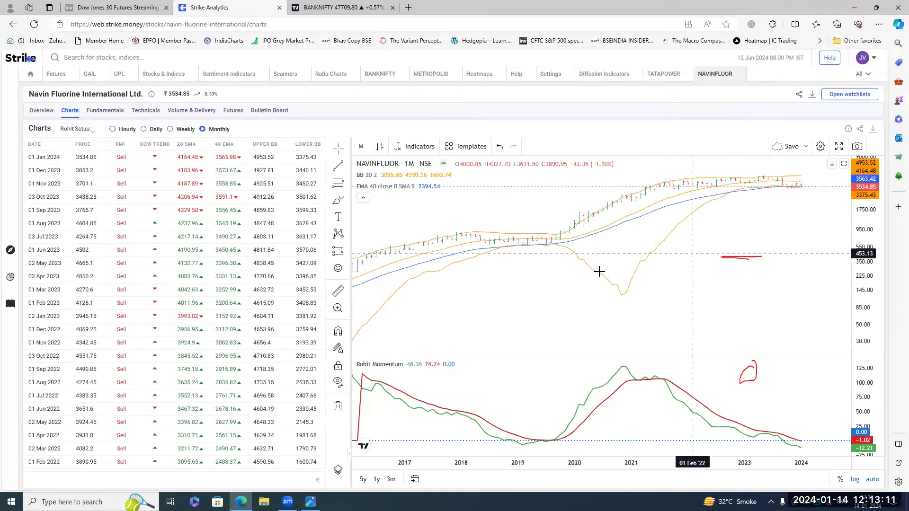
scroll(533, 268, "down", 3)
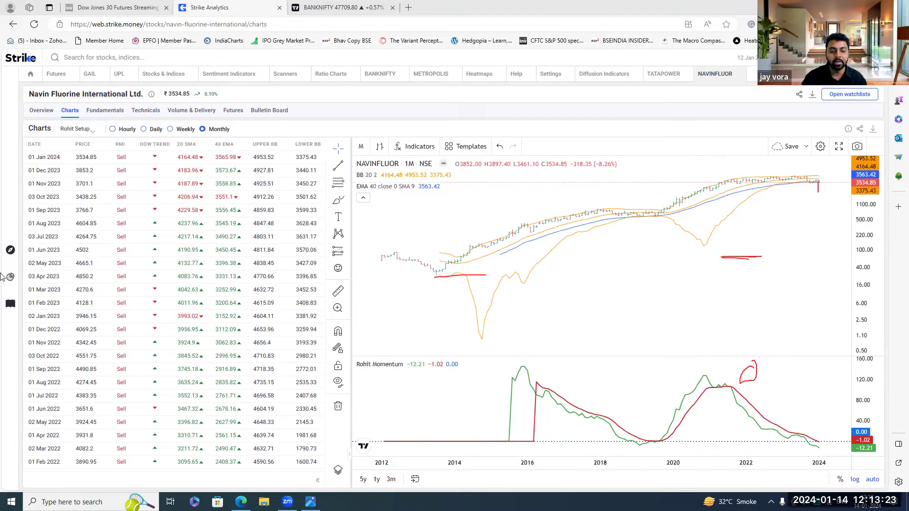
scroll(659, 263, "up", 3)
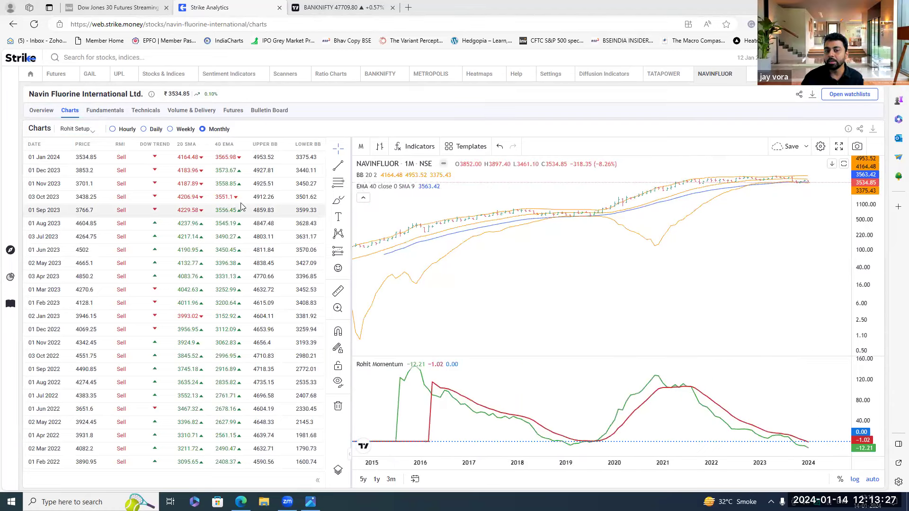
- Return to the Futures OI Interpretation screener and zoom NAVINFLUOR's chart out back to 2021
left_click(64, 77)
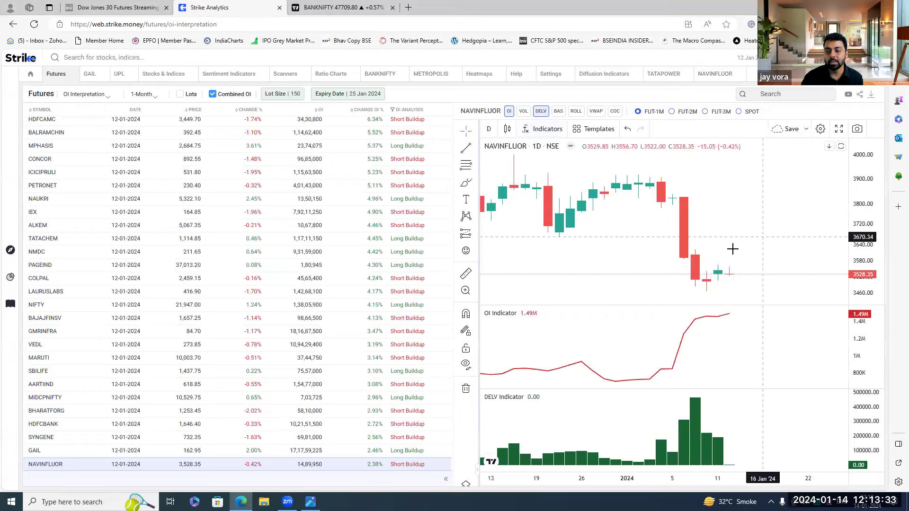
scroll(748, 284, "down", 5)
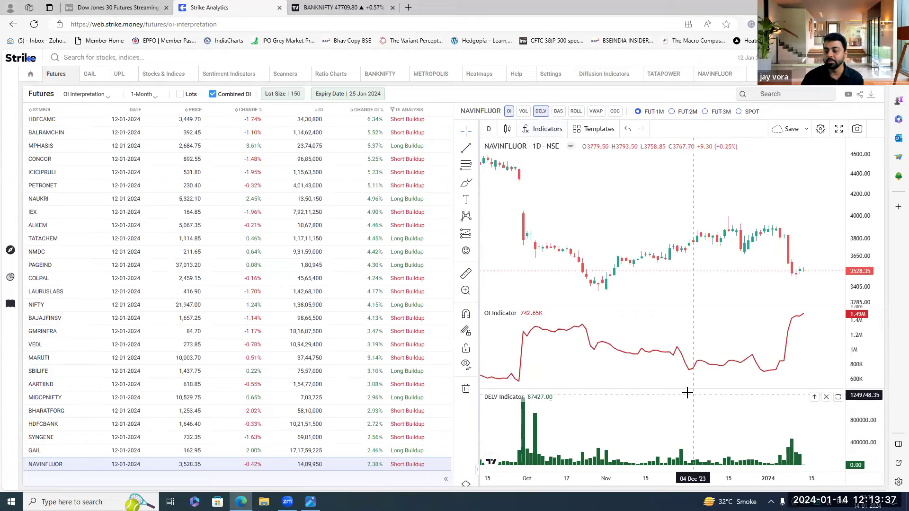
scroll(627, 288, "down", 3)
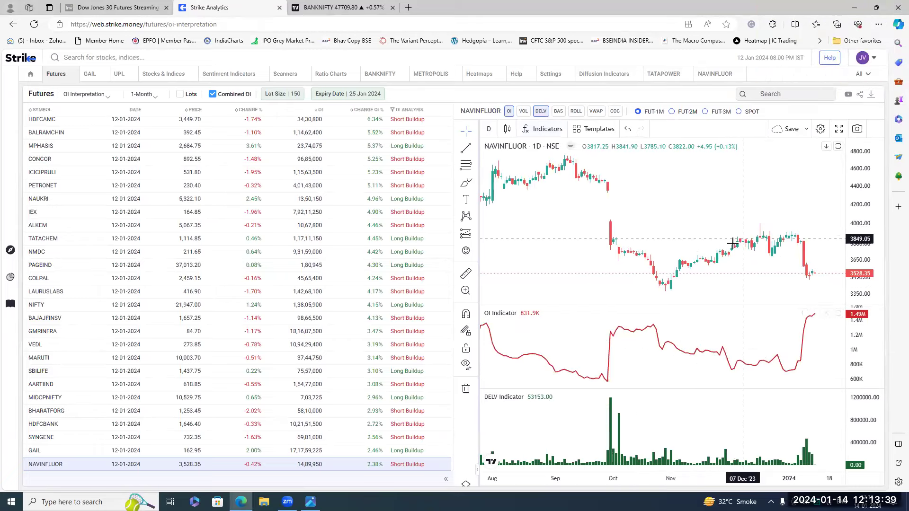
scroll(702, 320, "down", 3)
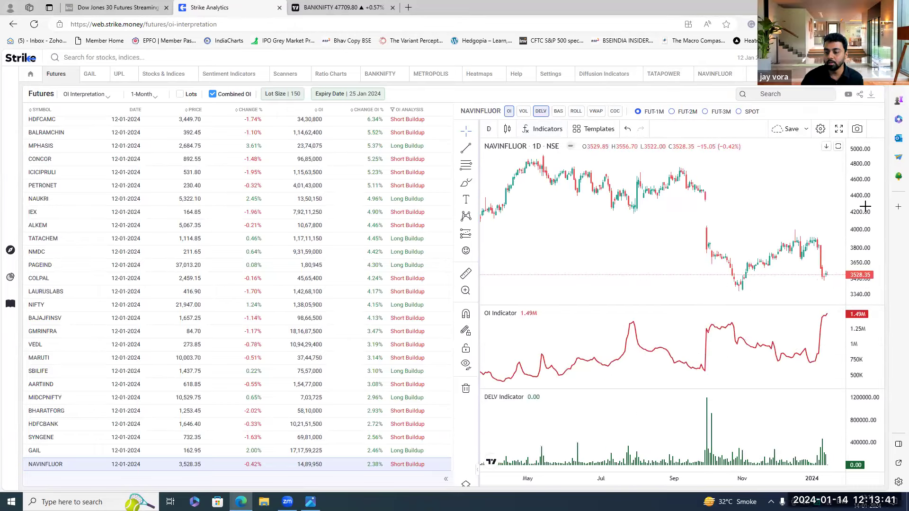
scroll(630, 245, "down", 5)
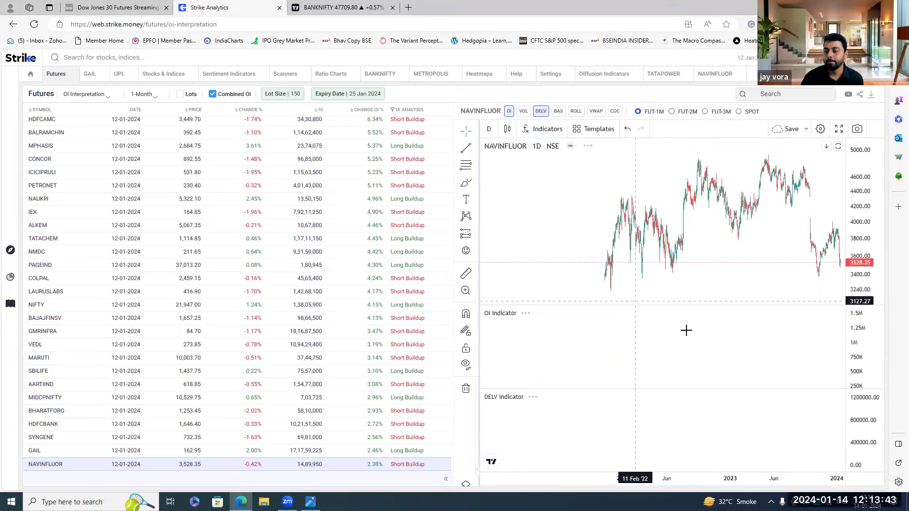
scroll(691, 322, "down", 3)
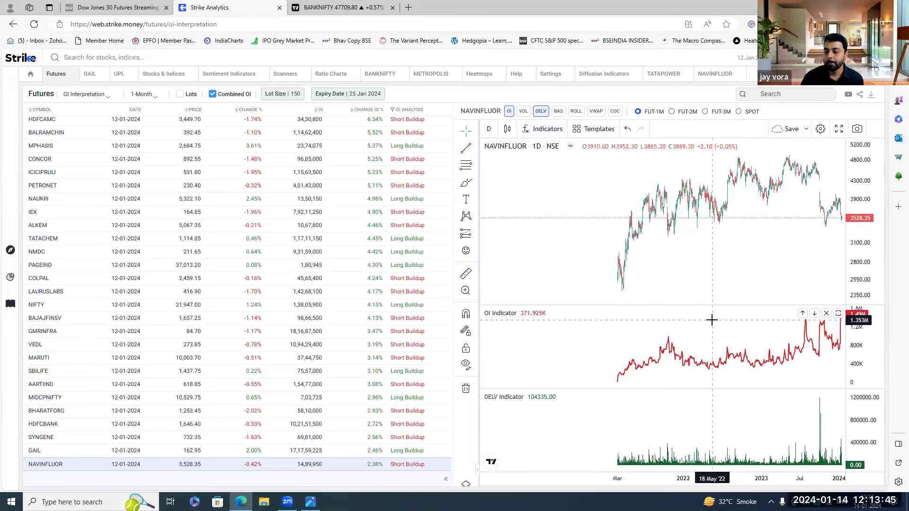
left_click_drag(726, 264, 637, 261)
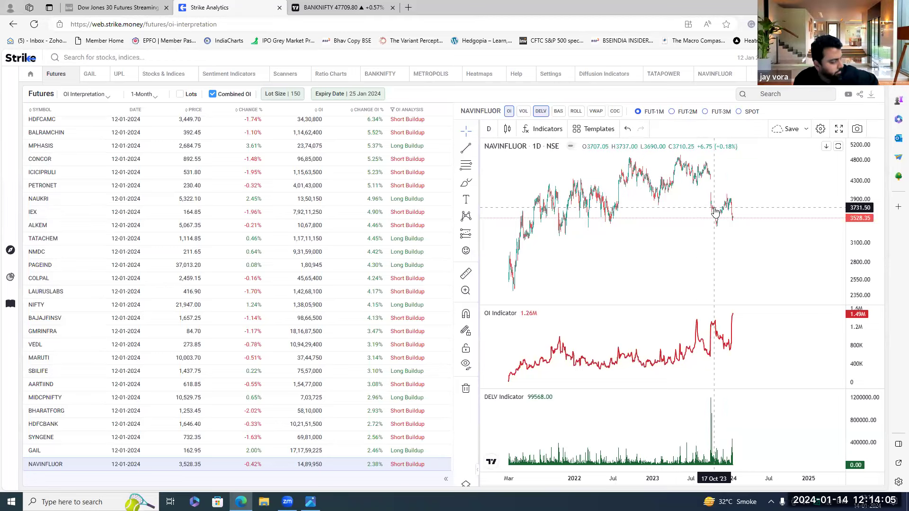
- Filter the screener to pnb, turn off the DELV pane, and zoom PNB's chart
left_click(793, 92)
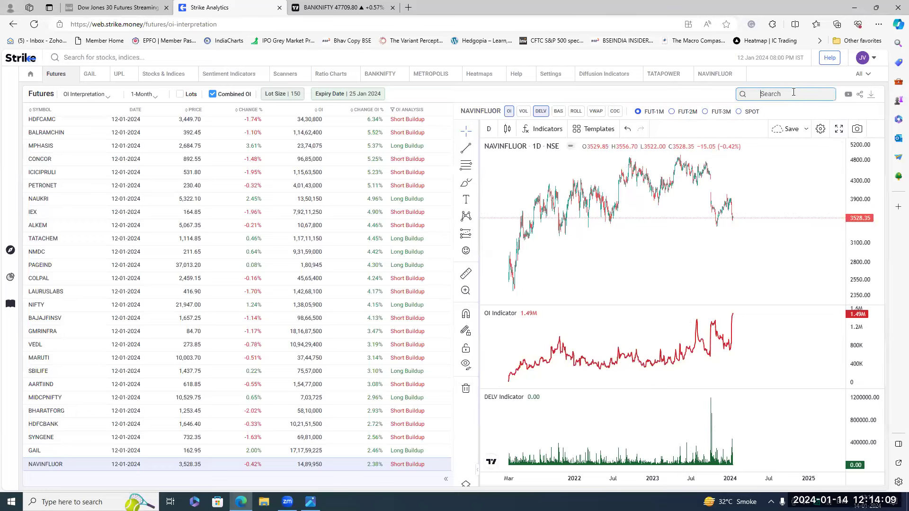
type("pnb")
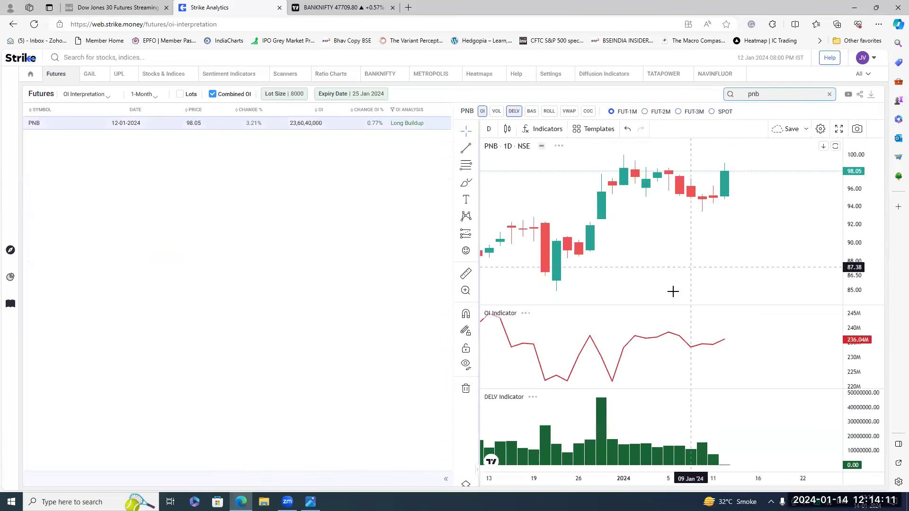
scroll(724, 377, "down", 5)
left_click(513, 111)
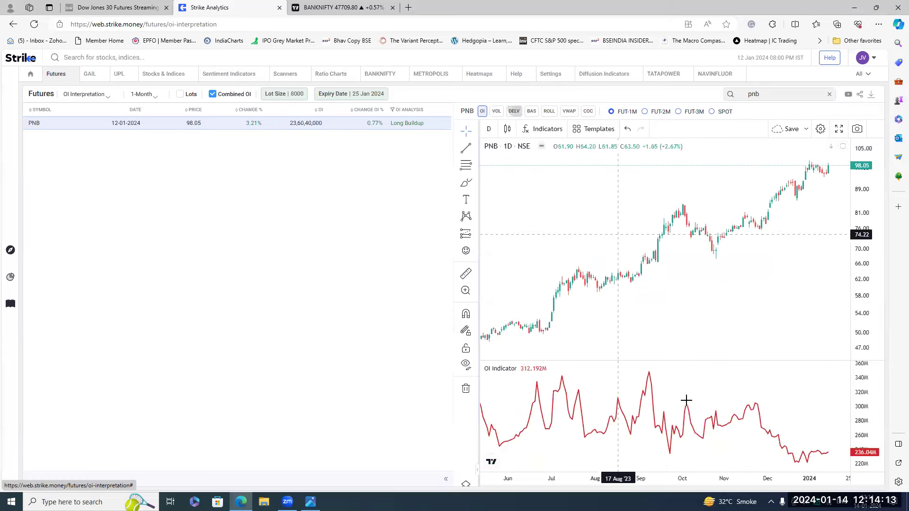
scroll(738, 451, "down", 3)
scroll(806, 447, "down", 4)
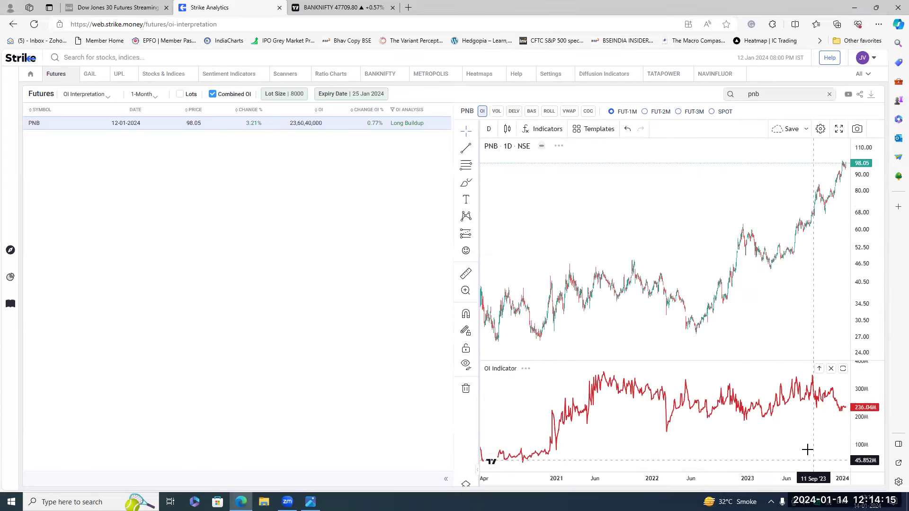
left_click_drag(807, 440, 745, 432)
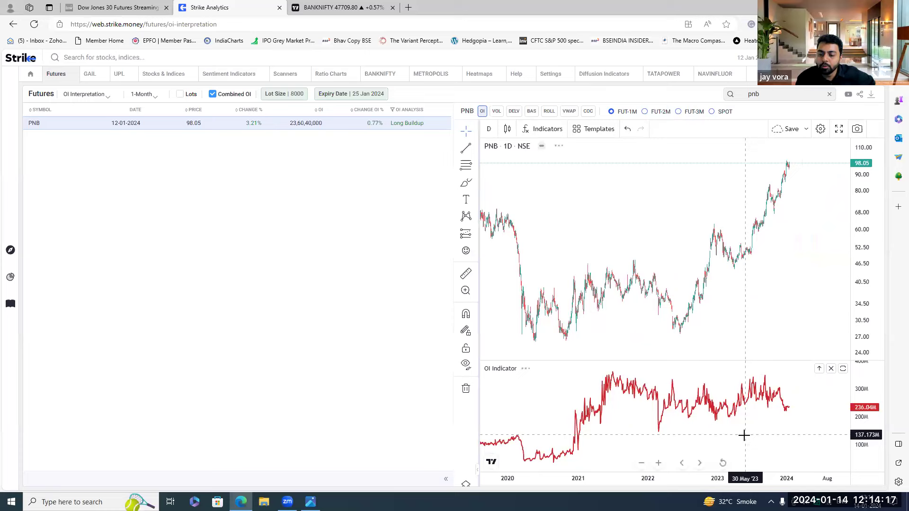
scroll(743, 413, "up", 2)
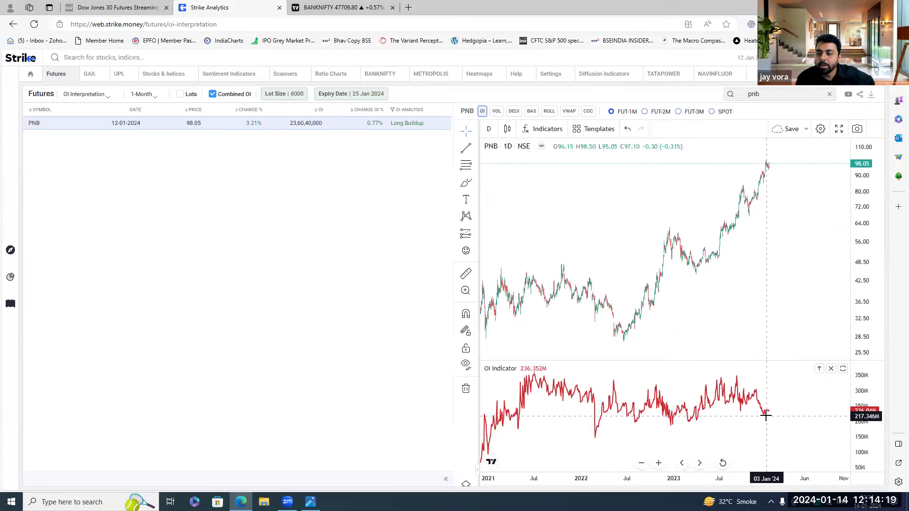
scroll(761, 421, "down", 3)
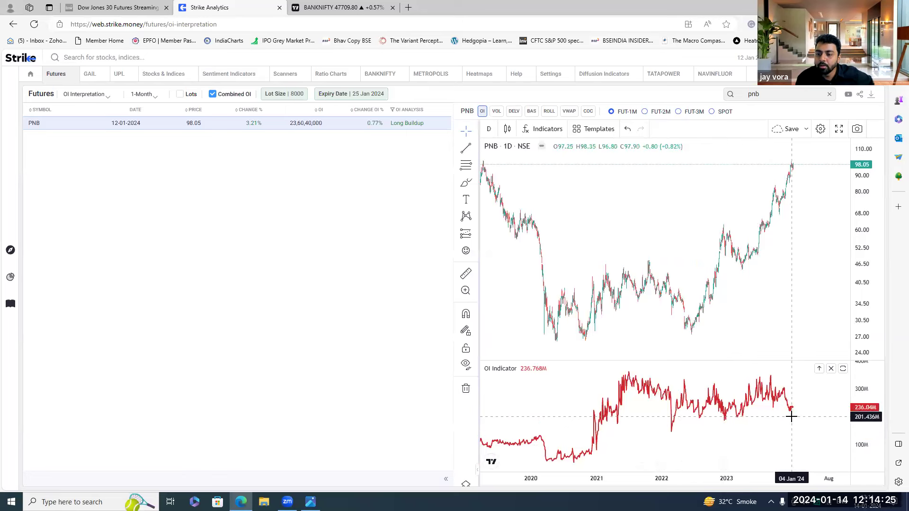
scroll(791, 417, "up", 4)
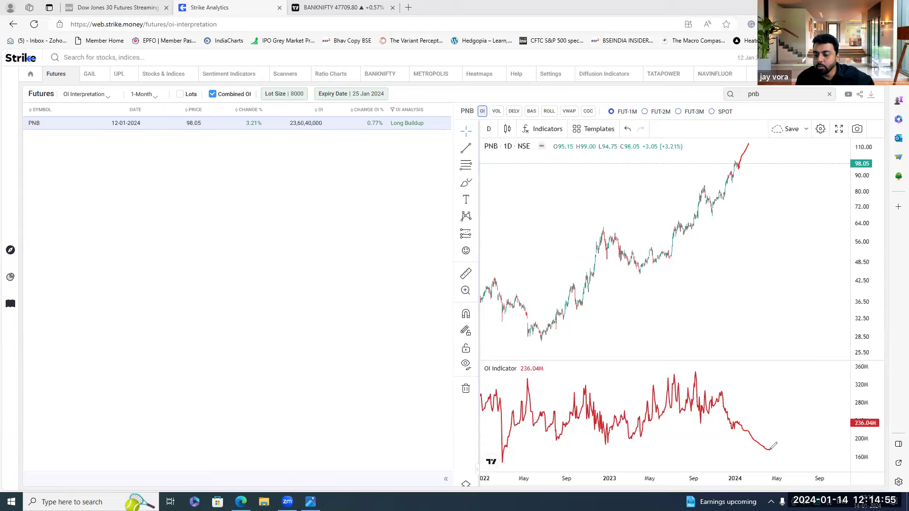
- Sketch a red loop and expected OI rise on PNB's OI line, then clear them
left_click_drag(748, 453, 753, 446)
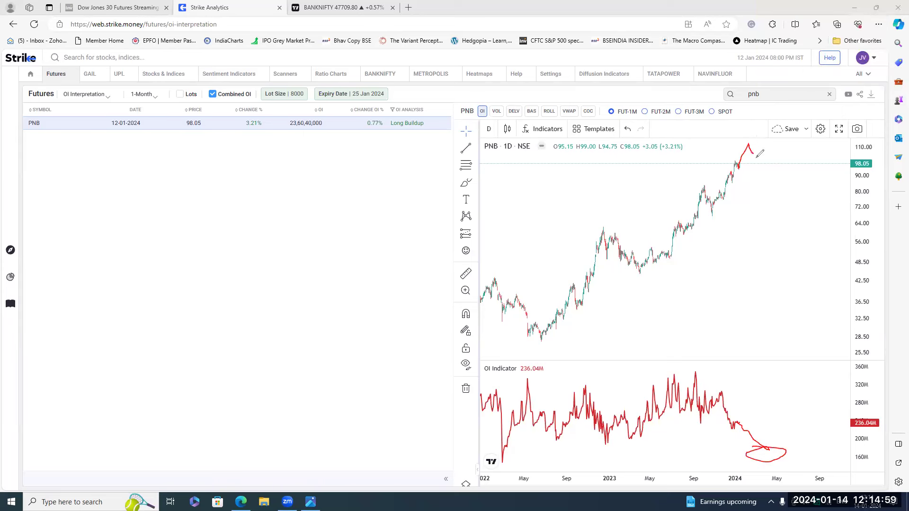
left_click_drag(771, 448, 784, 422)
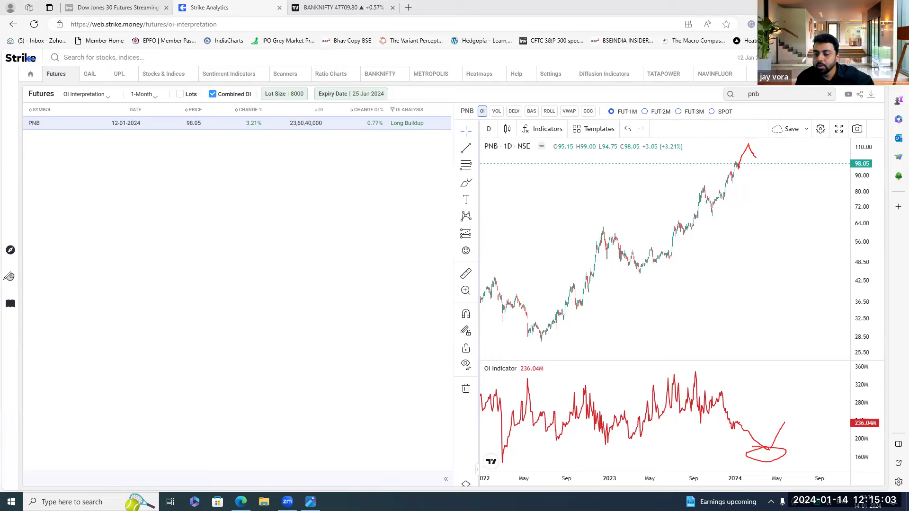
key("Escape")
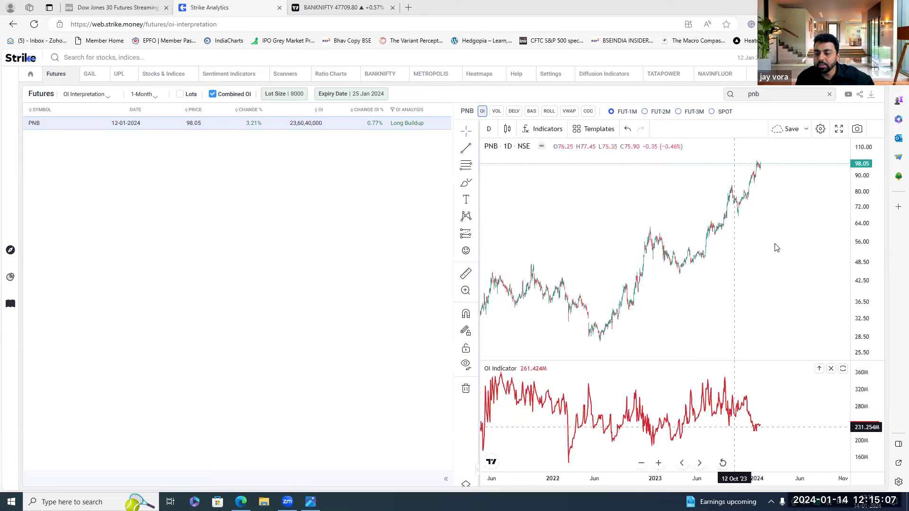
scroll(733, 215, "up", 3)
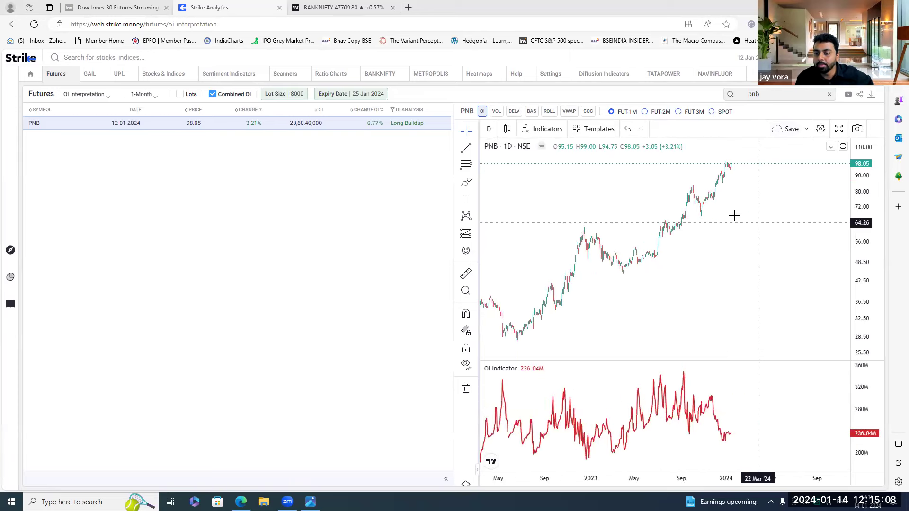
double_click(753, 94)
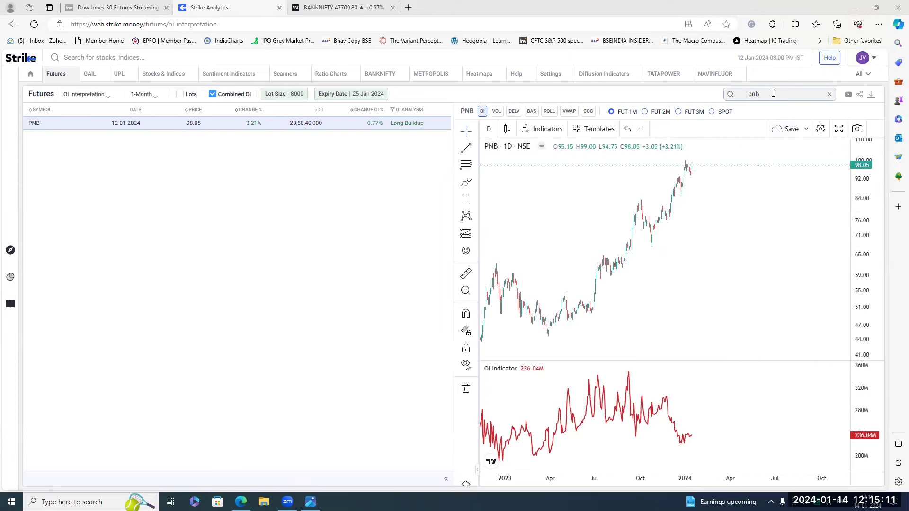
- Search canb, zoom CANBK out, circle the 2020–2021 OI surge and price rally, then erase them
key("BackSpace")
type("canb")
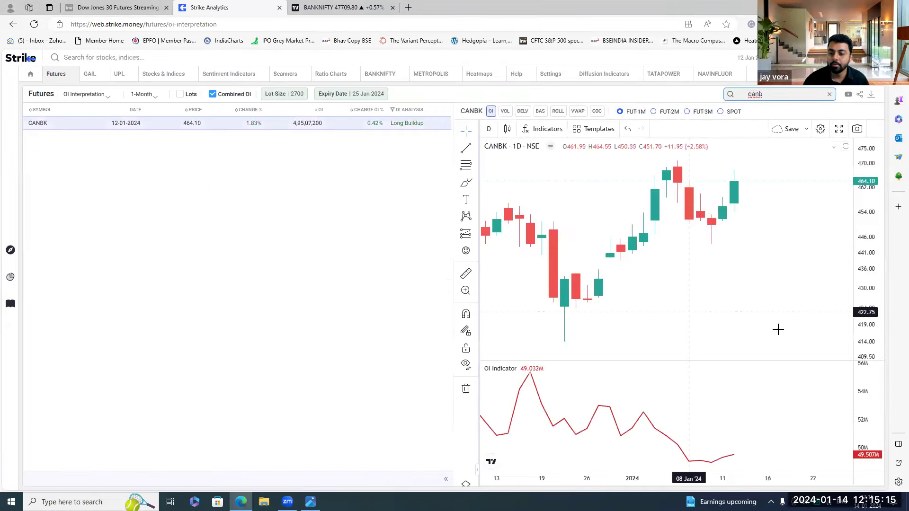
scroll(777, 328, "down", 5)
scroll(733, 405, "down", 8)
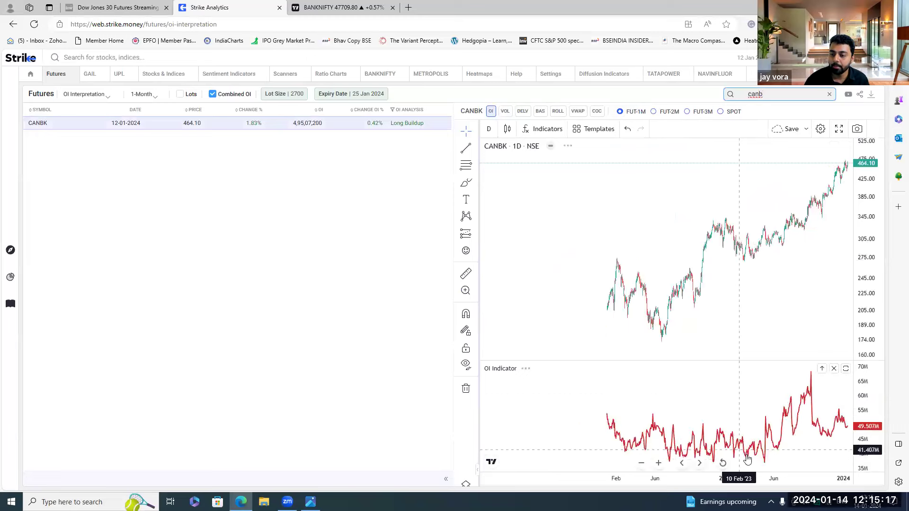
scroll(795, 444, "down", 4)
scroll(776, 421, "down", 3)
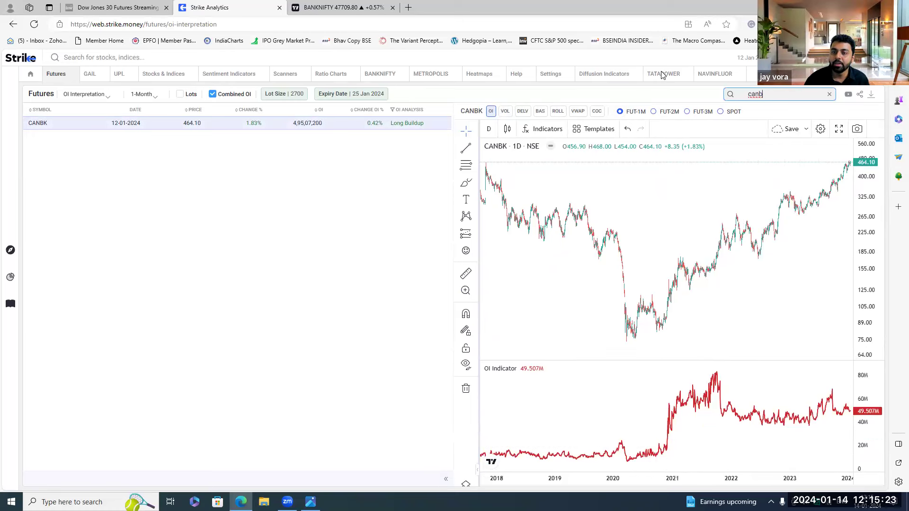
mouse_move(686, 389)
left_mouse_down()
mouse_move(697, 447)
mouse_move(683, 393)
left_mouse_up()
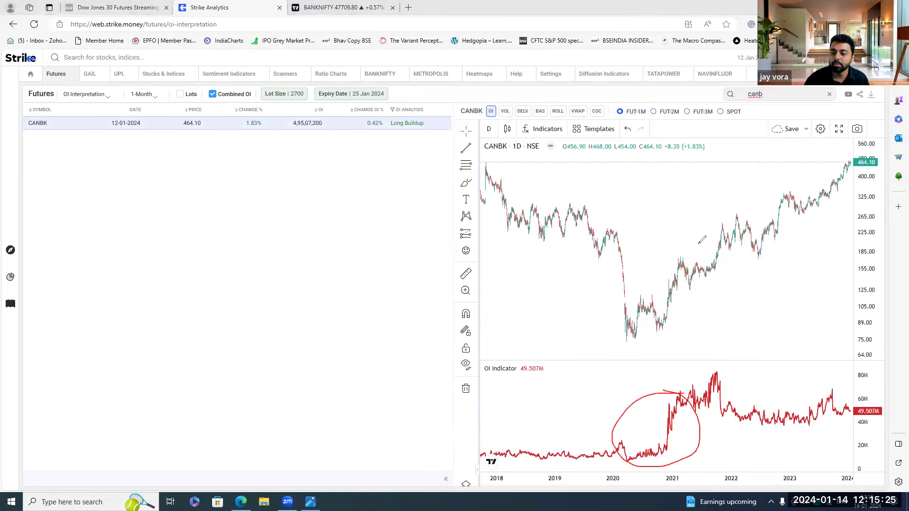
mouse_move(667, 258)
left_mouse_down()
mouse_move(690, 322)
mouse_move(716, 256)
left_mouse_up()
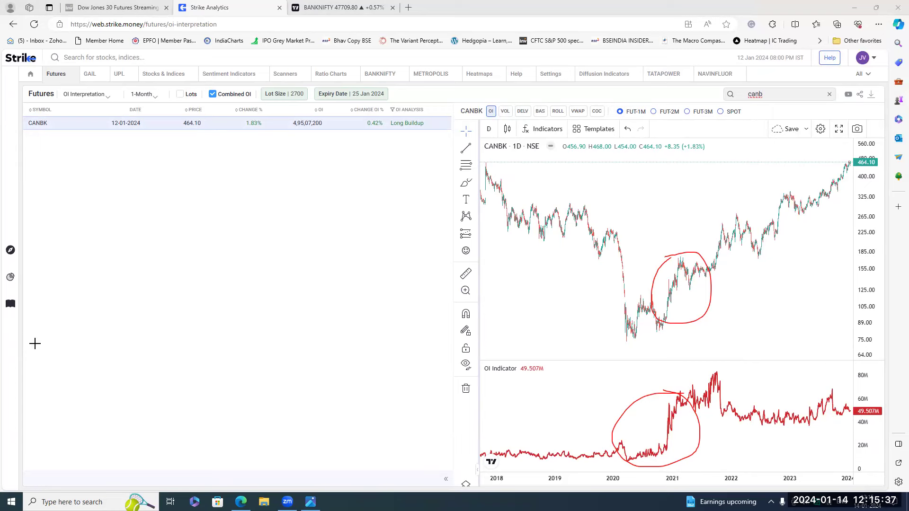
scroll(584, 380, "up", 10)
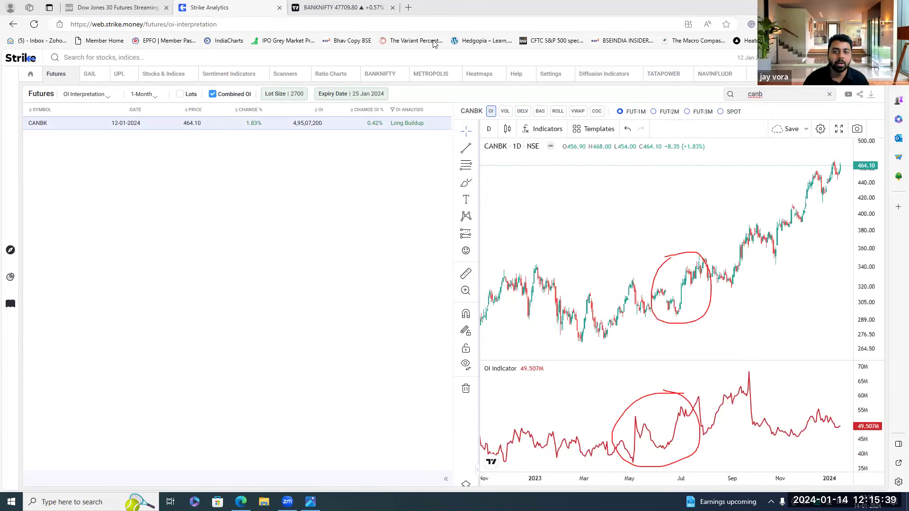
key("e")
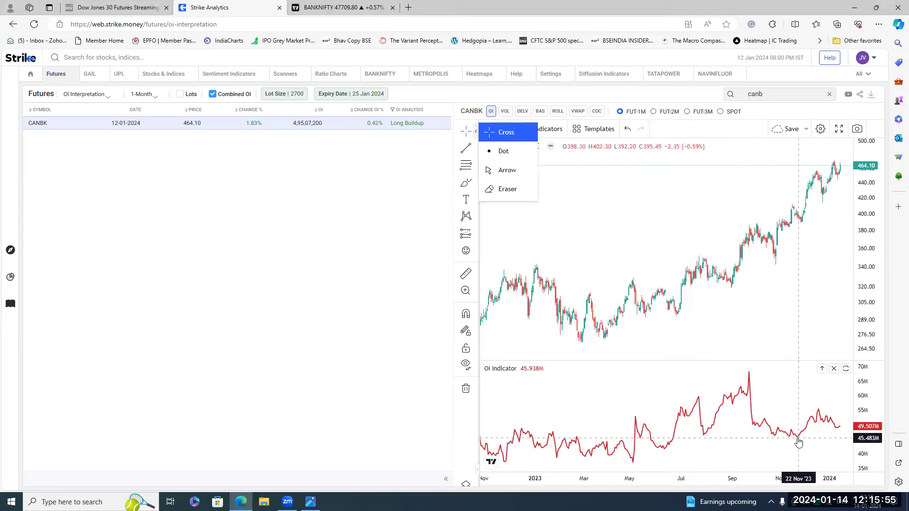
- Circle the 2021 price rally and OI surge again, clear the marks, and zoom back in
scroll(787, 430, "down", 3)
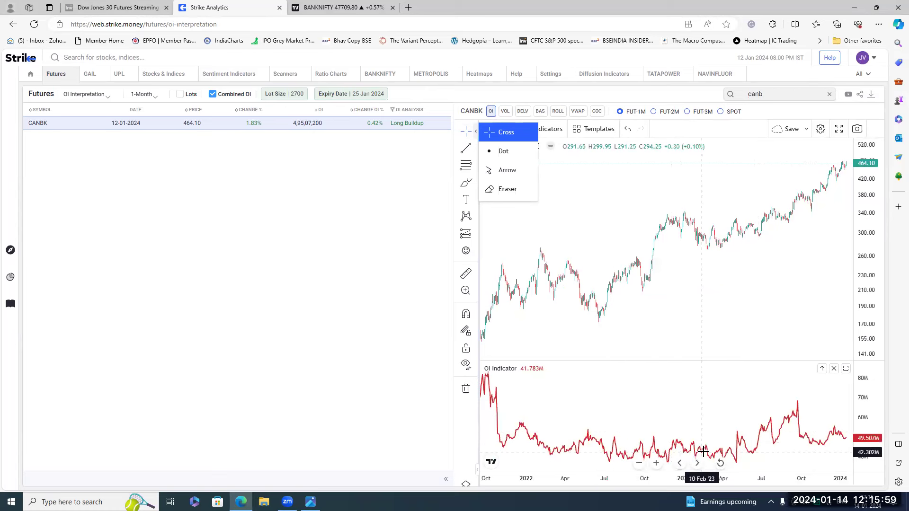
scroll(784, 436, "up", 3)
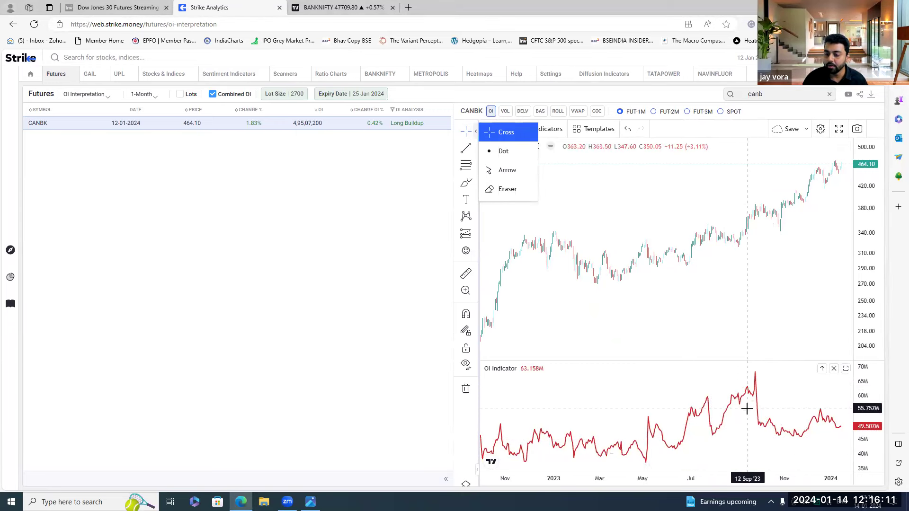
scroll(766, 435, "down", 5)
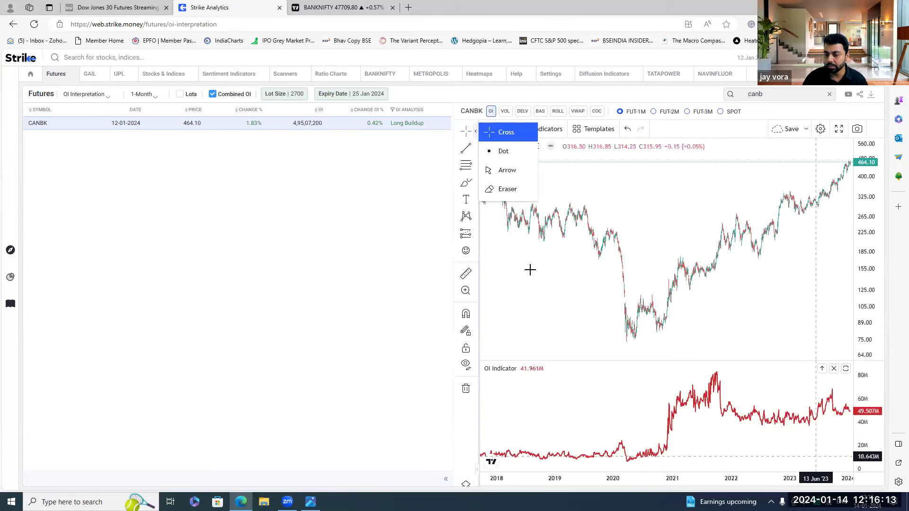
mouse_move(699, 240)
left_mouse_down()
mouse_move(693, 309)
mouse_move(627, 249)
left_mouse_up()
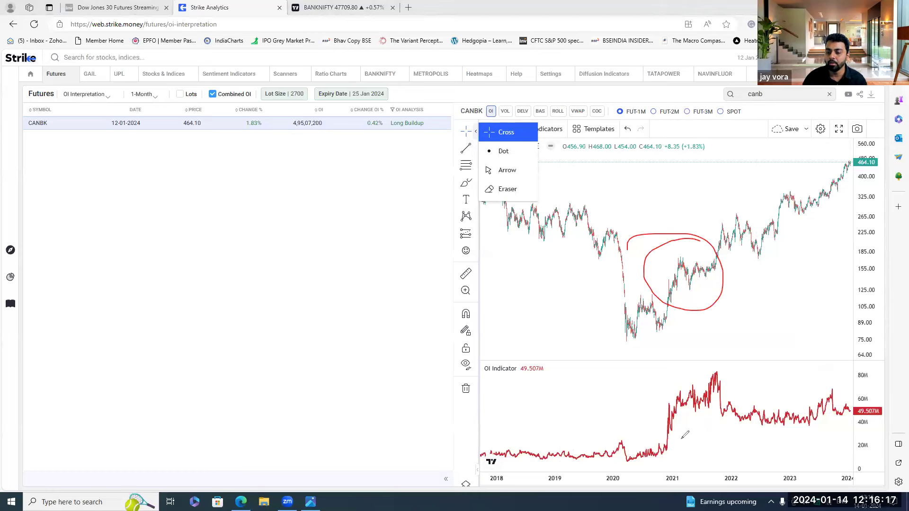
mouse_move(678, 406)
left_mouse_down()
mouse_move(686, 452)
mouse_move(674, 400)
left_mouse_up()
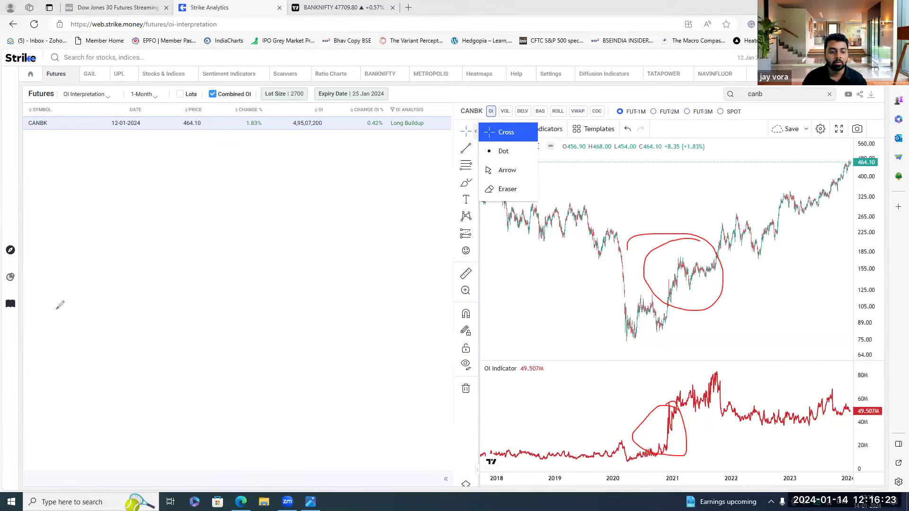
key("Escape")
scroll(701, 331, "up", 6)
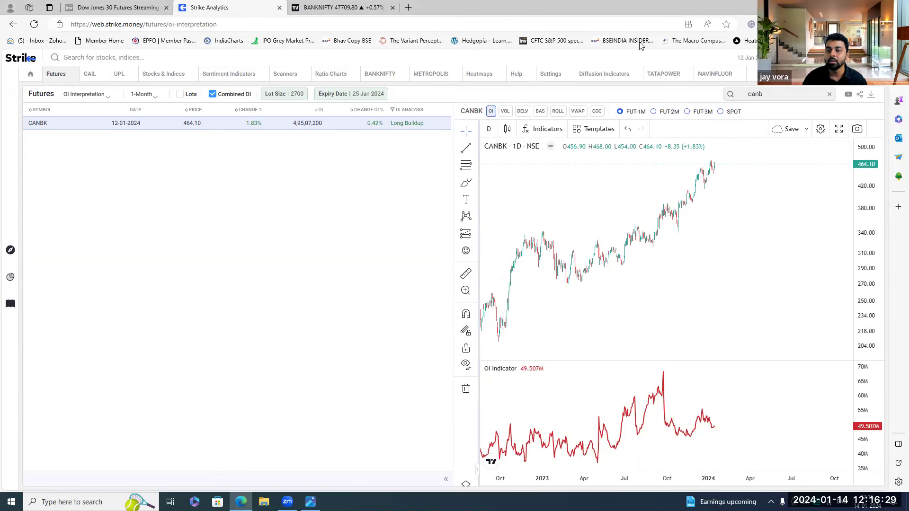
- With the screen pen (ctrl+2), sketch a price drop and OI rise projection after CANBK's latest candles
key("ctrl+2")
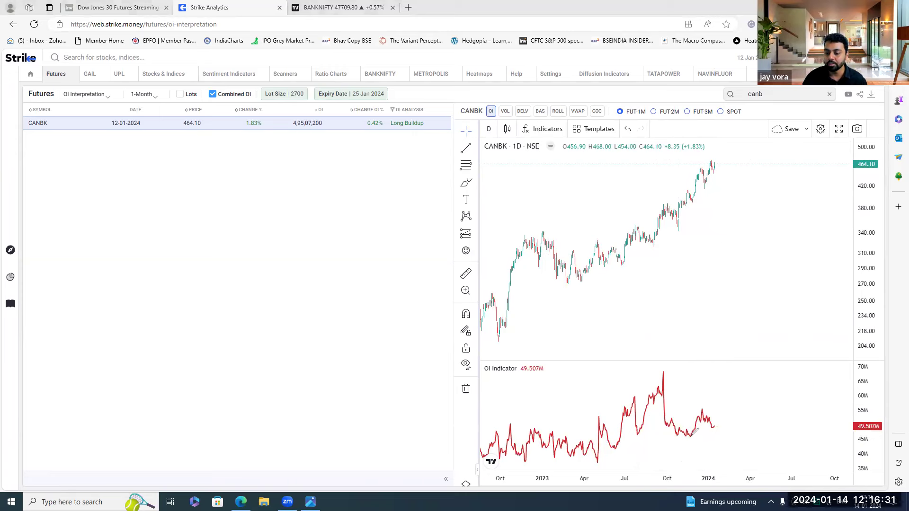
left_click_drag(715, 163, 721, 179)
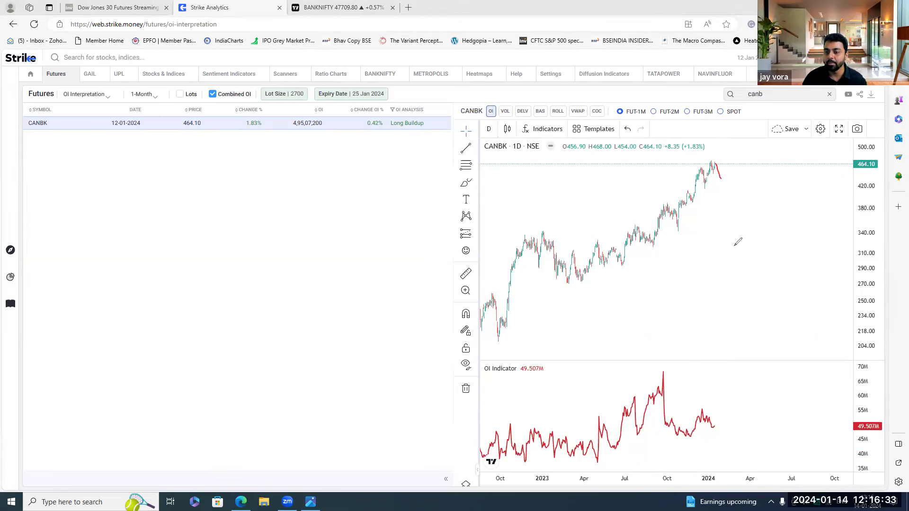
left_click_drag(715, 421, 723, 400)
mouse_move(721, 180)
left_mouse_down()
mouse_move(727, 156)
mouse_move(756, 134)
left_mouse_up()
mouse_move(729, 400)
left_mouse_down()
mouse_move(735, 436)
mouse_move(756, 397)
mouse_move(776, 422)
mouse_move(827, 421)
left_mouse_up()
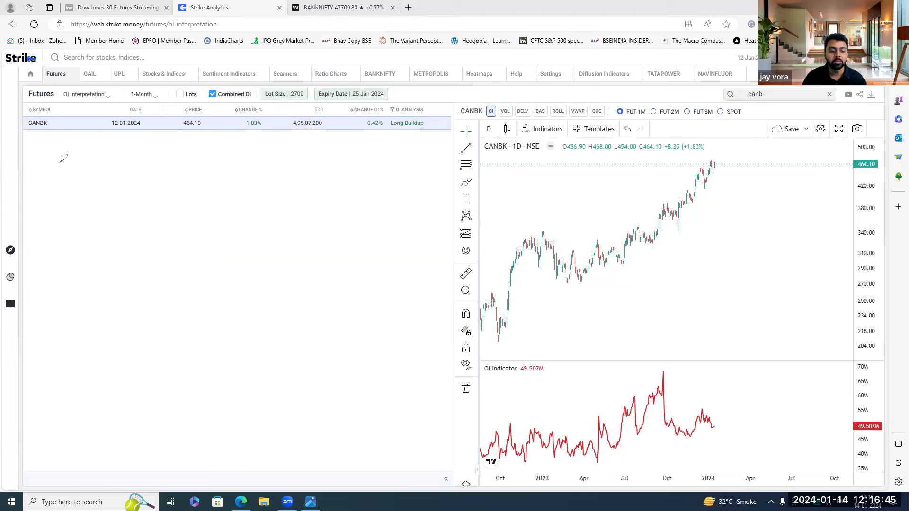
- Zoom out and draw a 40M OI support line, a falling trendline, and an oval around the consolidation
scroll(617, 321, "down", 8)
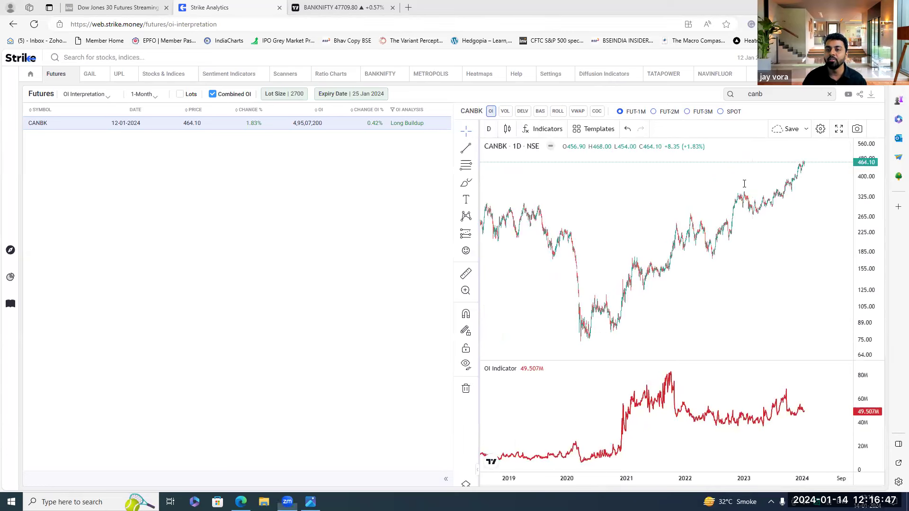
mouse_move(689, 425)
left_mouse_down()
mouse_move(847, 424)
mouse_move(814, 447)
left_mouse_up()
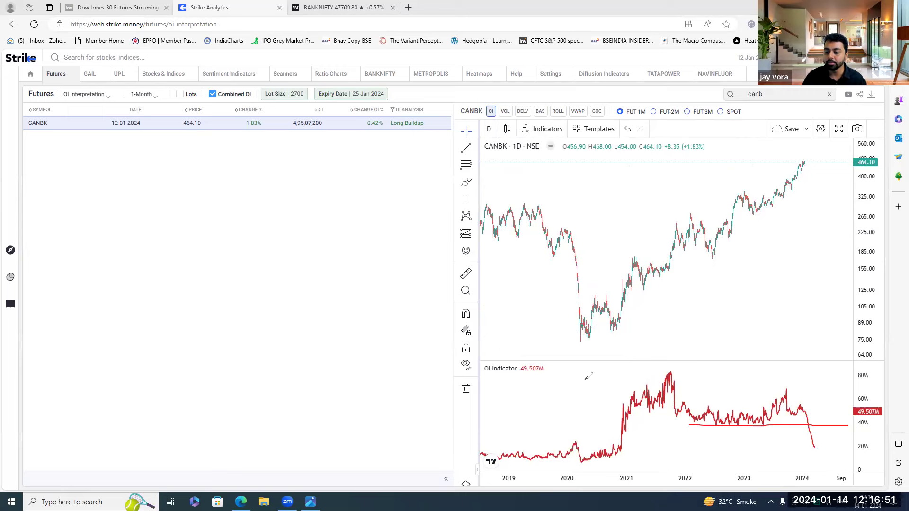
mouse_move(663, 370)
left_mouse_down()
mouse_move(848, 403)
mouse_move(818, 377)
left_mouse_up()
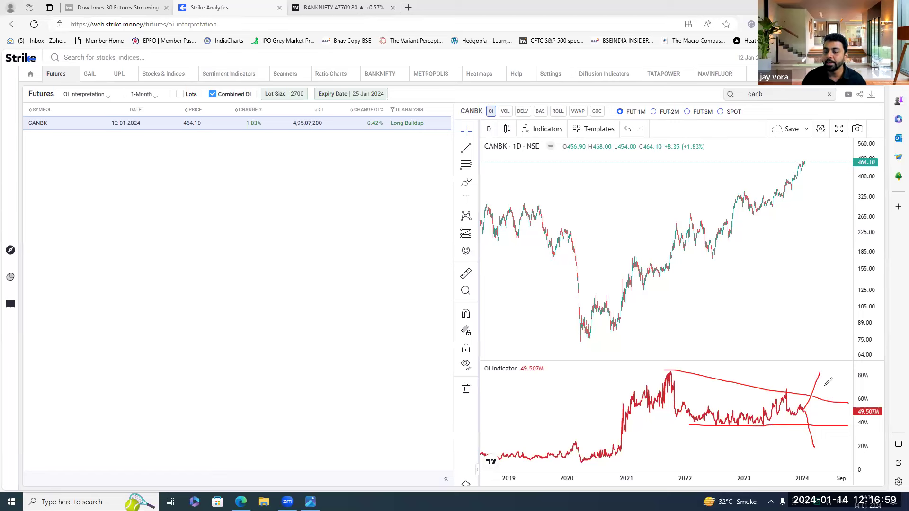
mouse_move(730, 410)
left_mouse_down()
mouse_move(716, 430)
mouse_move(731, 410)
left_mouse_up()
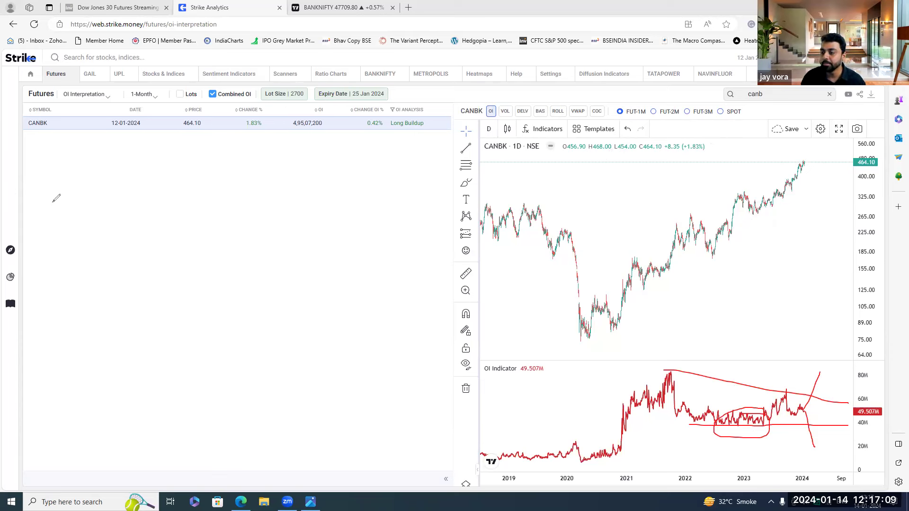
- Erase the red CANBK OI-pane marks, zoom into recent months, and select the canb search text
left_click(8, 300)
scroll(686, 379, "up", 5)
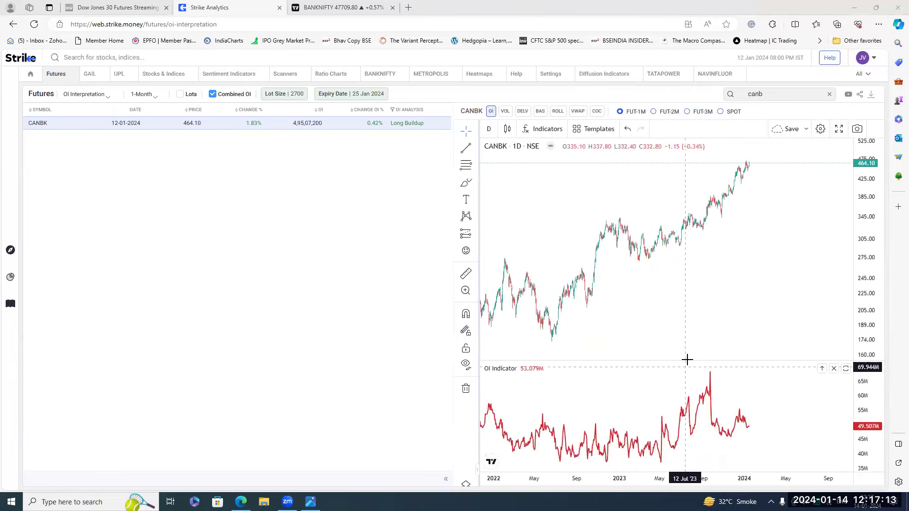
scroll(687, 355, "up", 3)
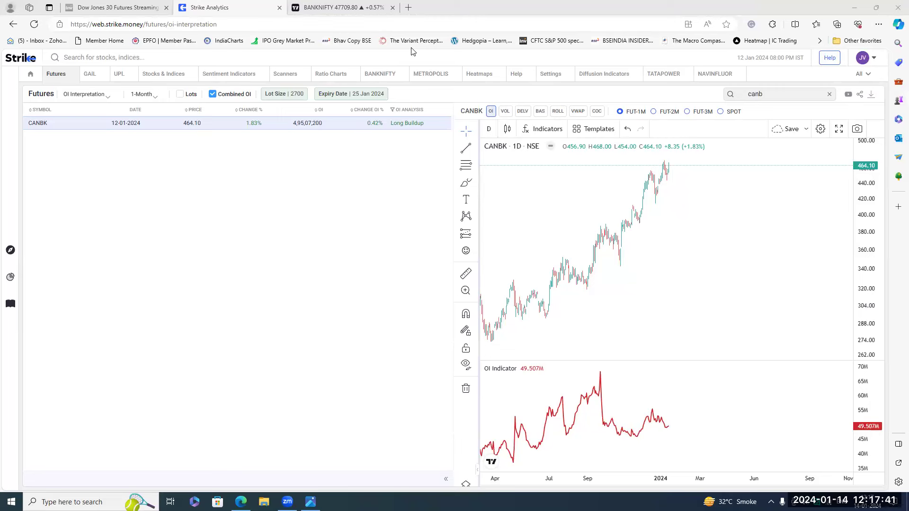
double_click(775, 93)
- Search 'adani ent' and zoom and pan the ADANIENT chart back to 2018
key("BackSpace")
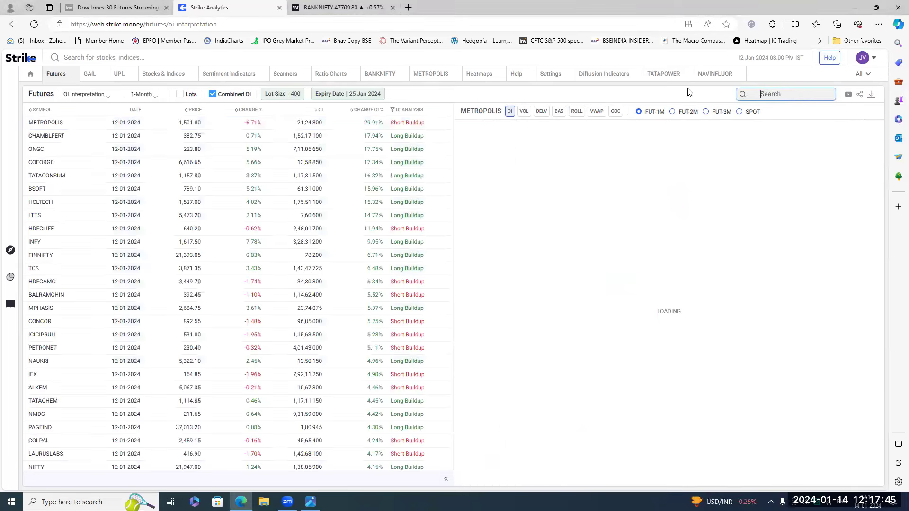
type("adani ent")
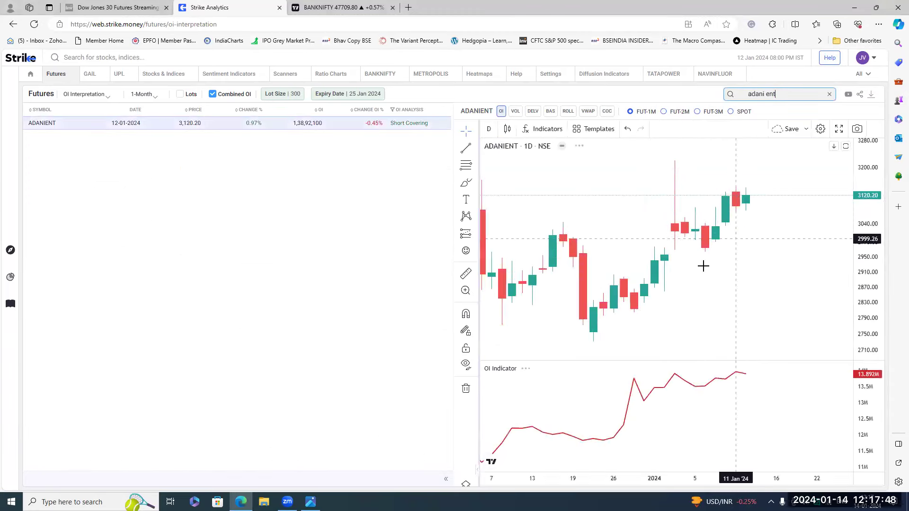
scroll(702, 266, "down", 10)
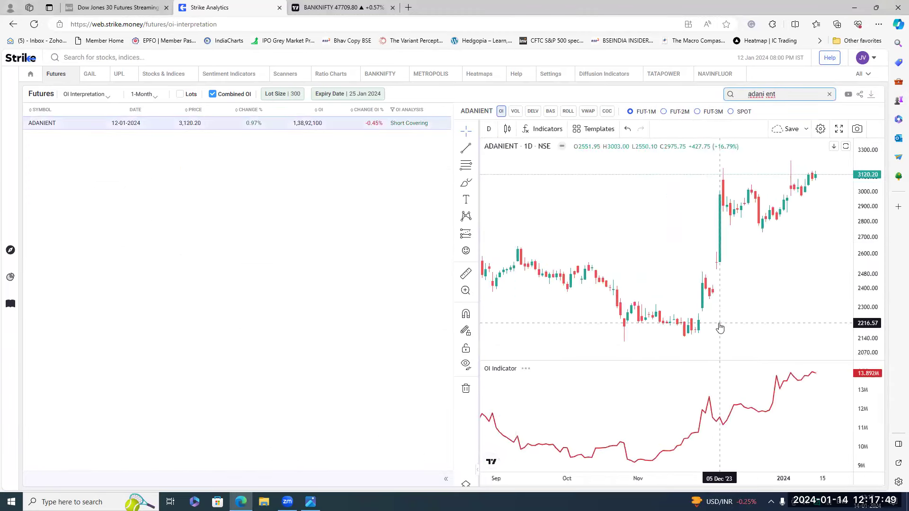
scroll(715, 298, "down", 8)
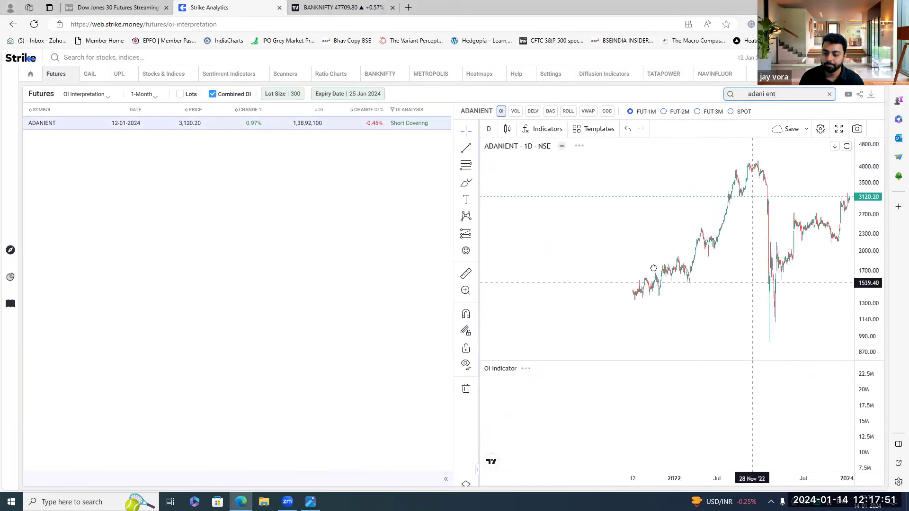
scroll(718, 293, "down", 5)
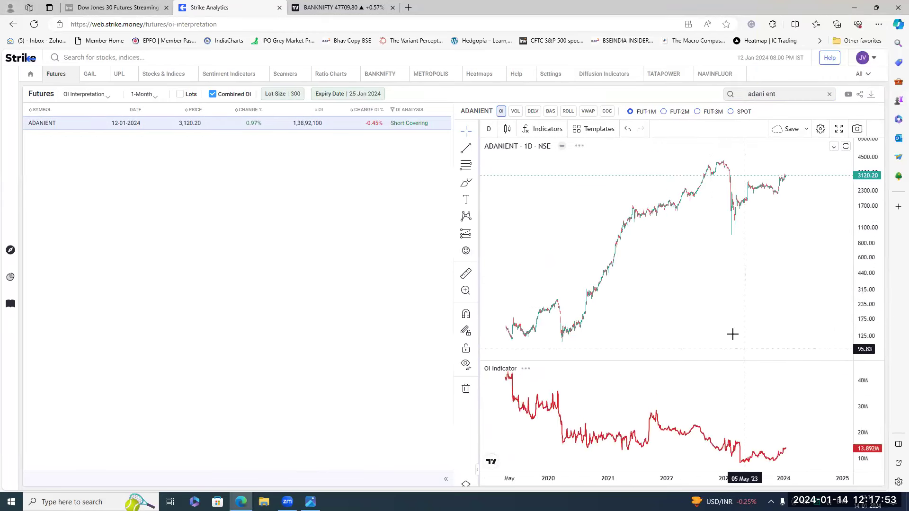
left_click_drag(670, 341, 696, 334)
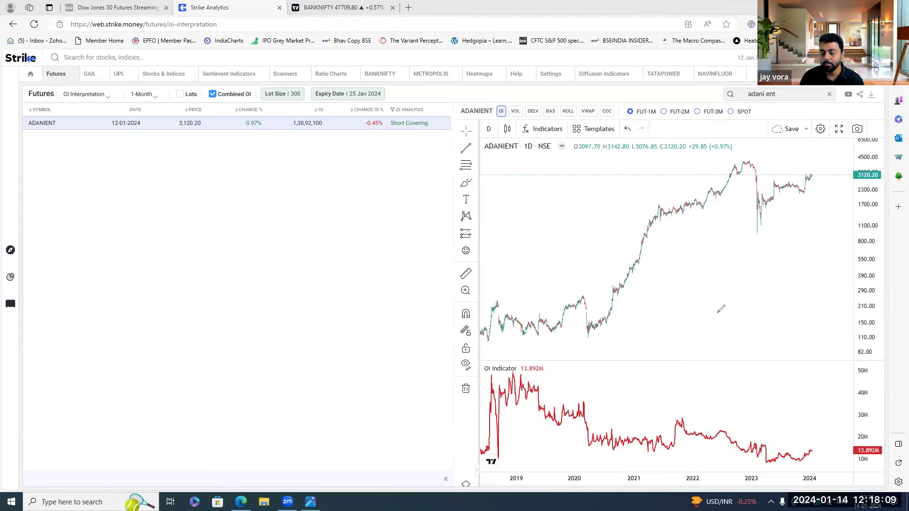
- Write 40 and 70, sketch an OI rise and trace the 2023 crash in red, then clear them
mouse_move(701, 314)
left_mouse_down()
mouse_move(705, 329)
mouse_move(719, 322)
mouse_move(655, 327)
mouse_move(722, 305)
left_mouse_up()
mouse_move(780, 299)
left_mouse_down()
mouse_move(792, 299)
mouse_move(787, 313)
mouse_move(803, 299)
mouse_move(822, 305)
mouse_move(834, 296)
mouse_move(828, 303)
left_mouse_up()
mouse_move(763, 459)
left_mouse_down()
mouse_move(796, 387)
mouse_move(804, 395)
left_mouse_up()
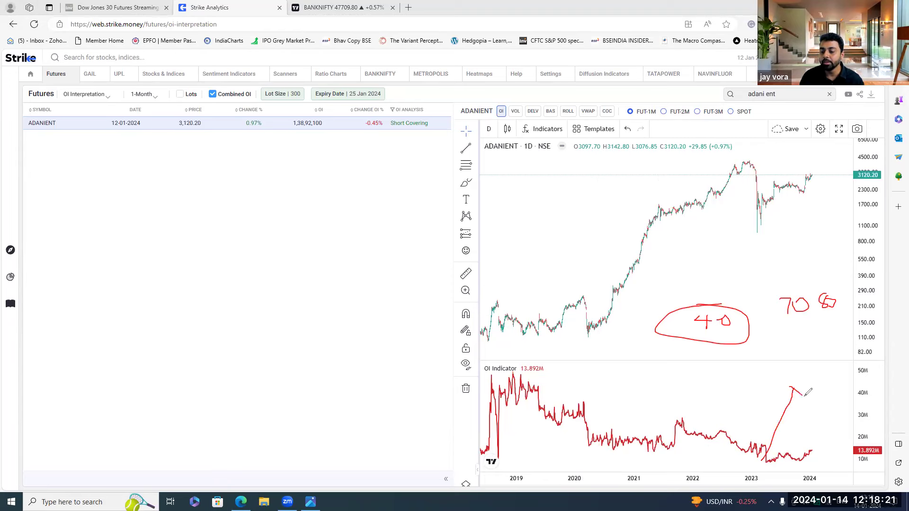
left_click_drag(749, 163, 756, 234)
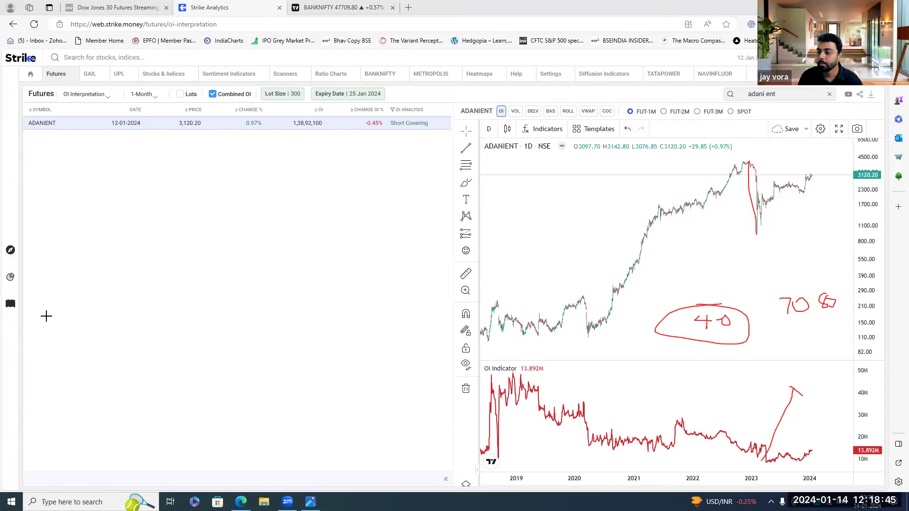
key("Escape")
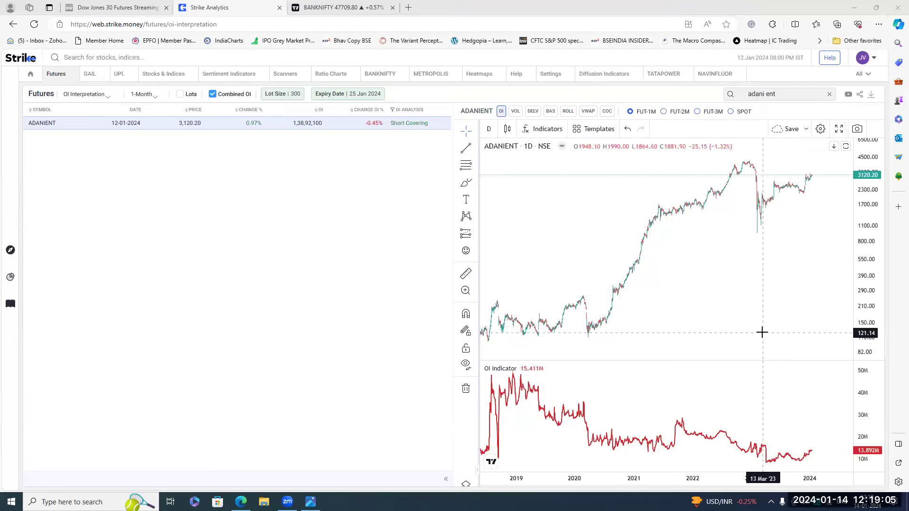
- Show the ADANIENT chart full screen and zoom its time axis out to 2012
left_click(839, 128)
scroll(592, 304, "up", 3)
scroll(659, 339, "up", 2)
scroll(765, 290, "down", 5)
scroll(668, 298, "right", 3)
scroll(649, 313, "left", 2)
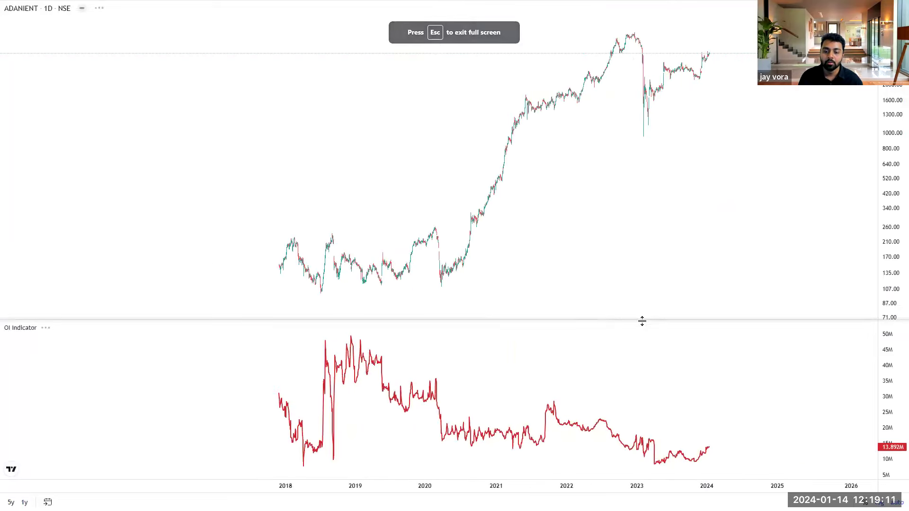
scroll(641, 320, "down", 5)
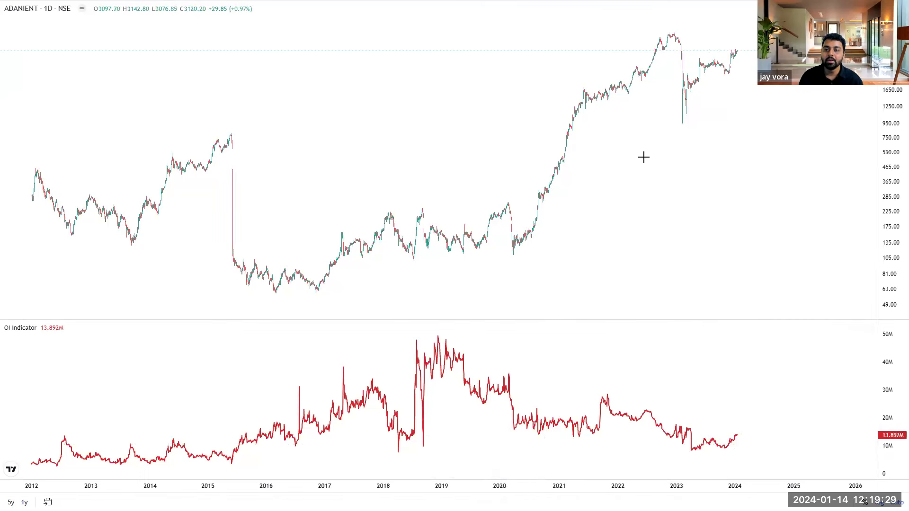
- Draw baseline lines at the recent OI low across the OI pane, then zoom in and out
left_click_drag(681, 450, 767, 453)
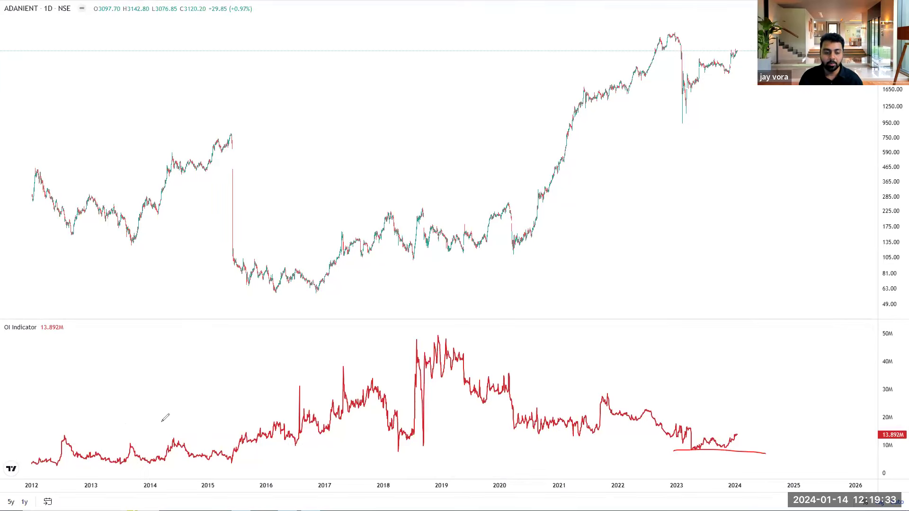
mouse_move(87, 437)
left_mouse_down()
mouse_move(578, 430)
mouse_move(814, 442)
left_mouse_up()
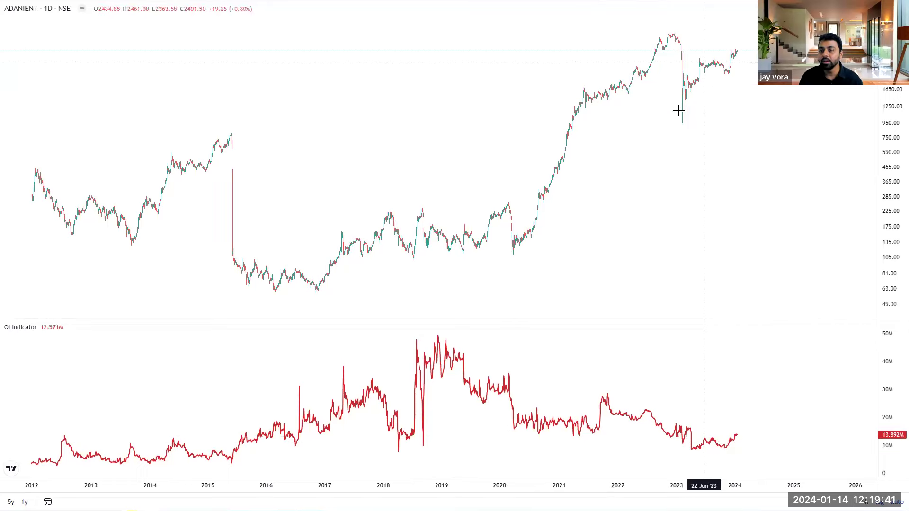
scroll(691, 321, "up", 4)
scroll(360, 456, "up", 2)
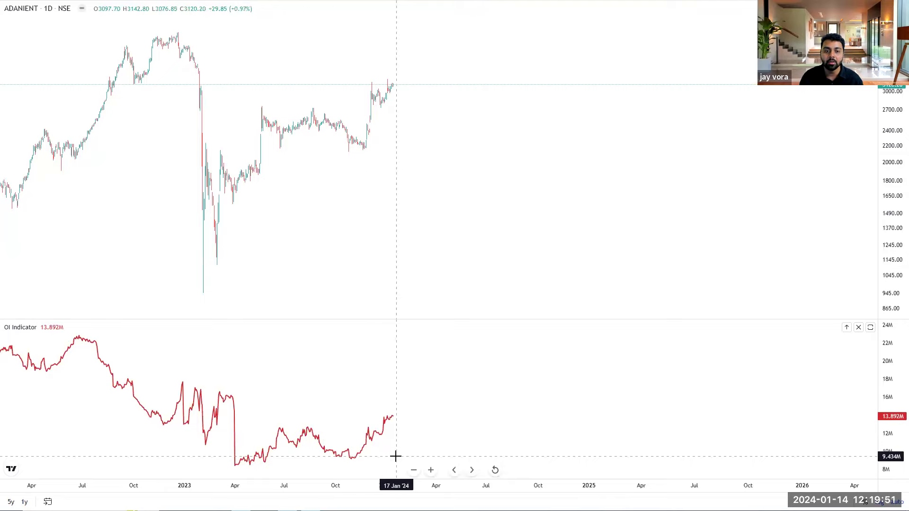
scroll(396, 456, "down", 1)
scroll(397, 454, "down", 8)
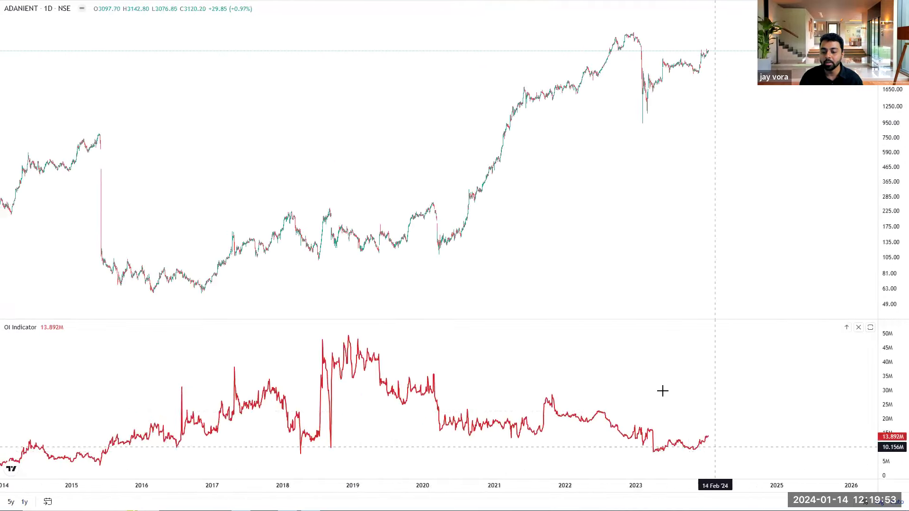
scroll(729, 217, "down", 1)
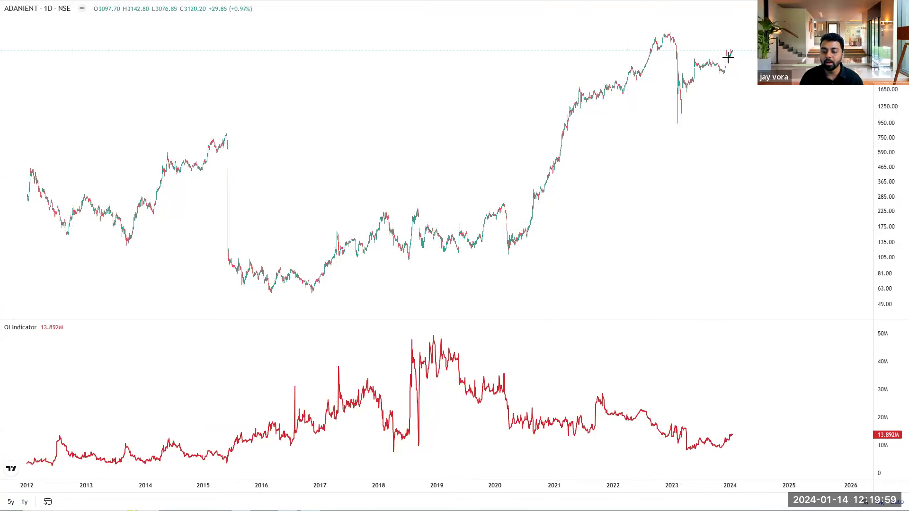
- Draw freehand marks on the ADANIENT 2022–2023 price highs and recent OI lows, and sketch an expected OI rise
left_click_drag(643, 34, 724, 37)
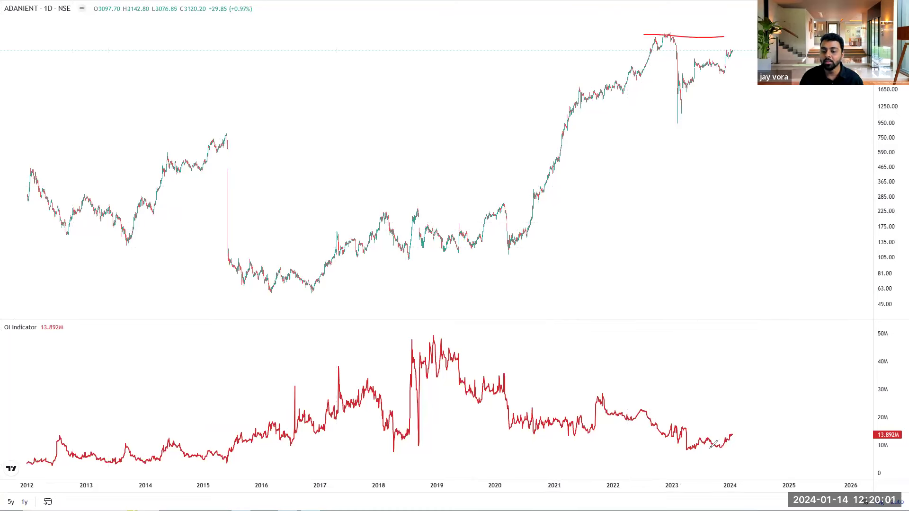
mouse_move(714, 417)
left_mouse_down()
mouse_move(681, 428)
mouse_move(585, 421)
mouse_move(632, 420)
mouse_move(621, 419)
left_mouse_up()
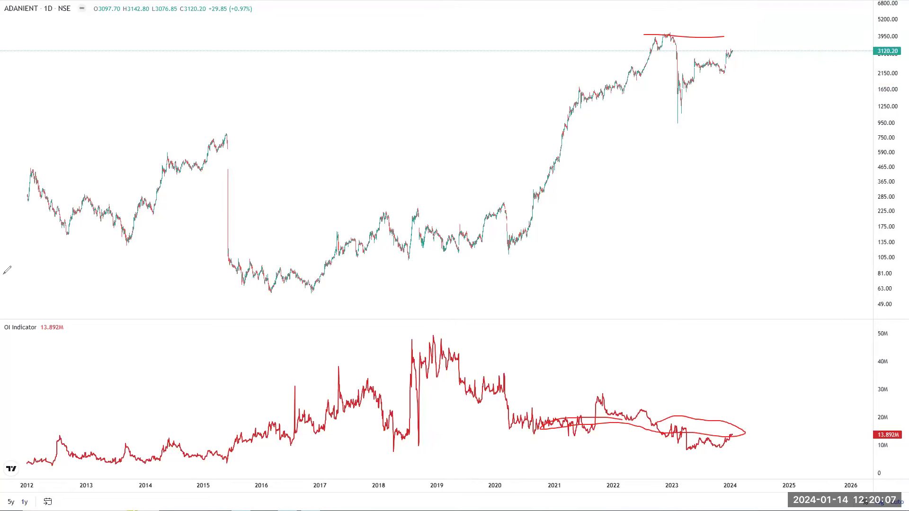
left_click_drag(732, 434, 751, 400)
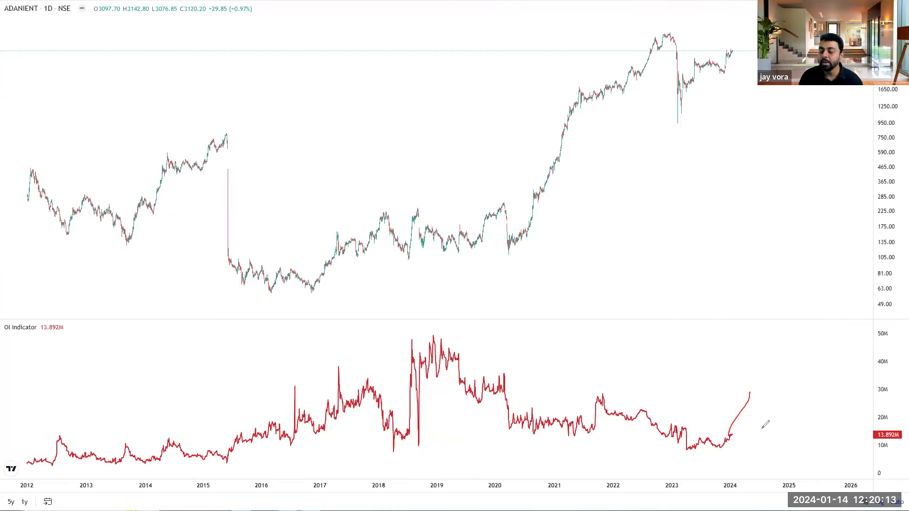
mouse_move(747, 433)
left_mouse_down()
mouse_move(665, 450)
mouse_move(700, 441)
left_mouse_up()
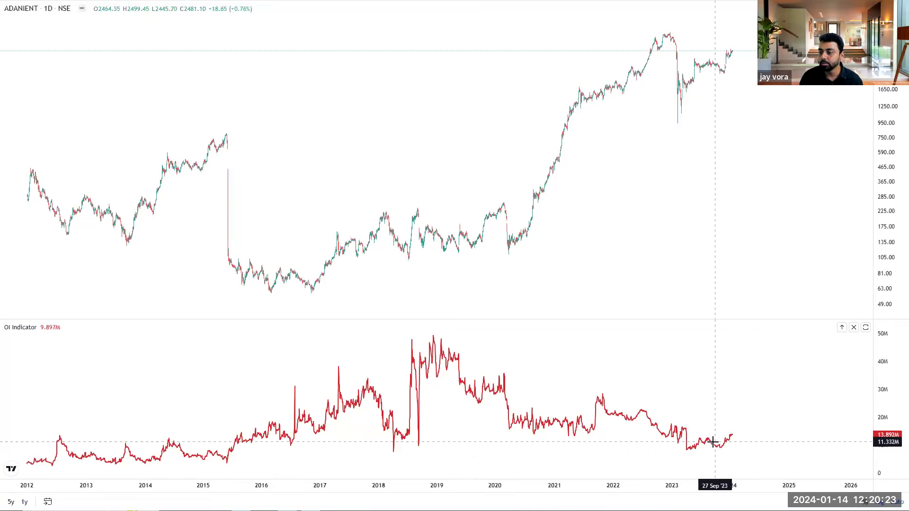
- Zoom the ADANIENT chart, then exit full screen back to the futures page
scroll(713, 442, "up", 3)
scroll(689, 462, "up", 3)
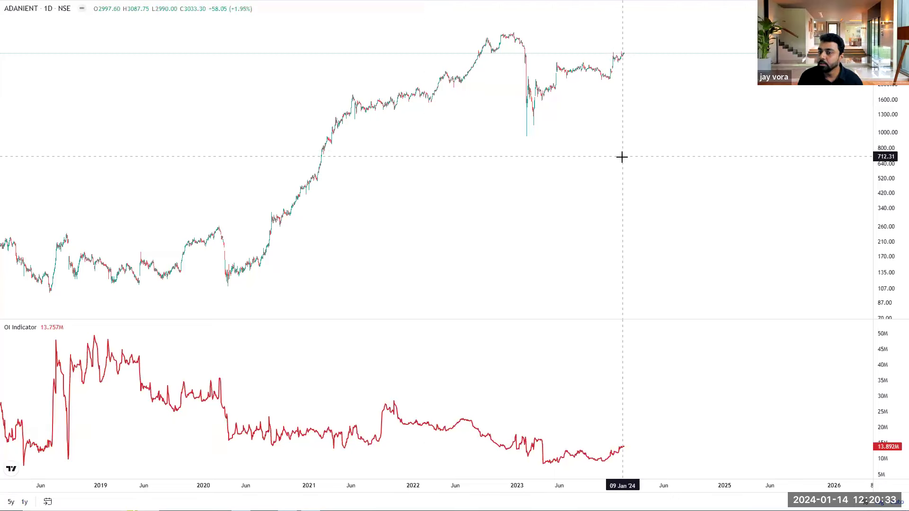
scroll(665, 208, "down", 5)
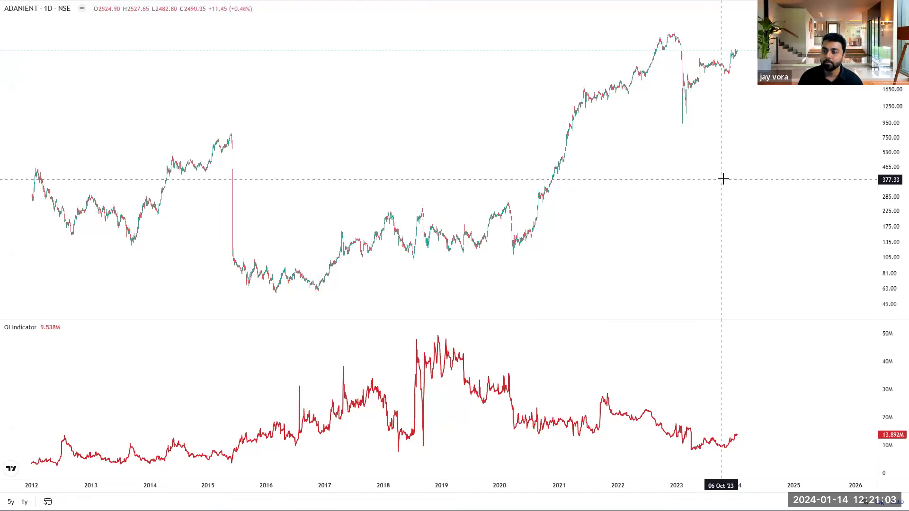
key("Escape")
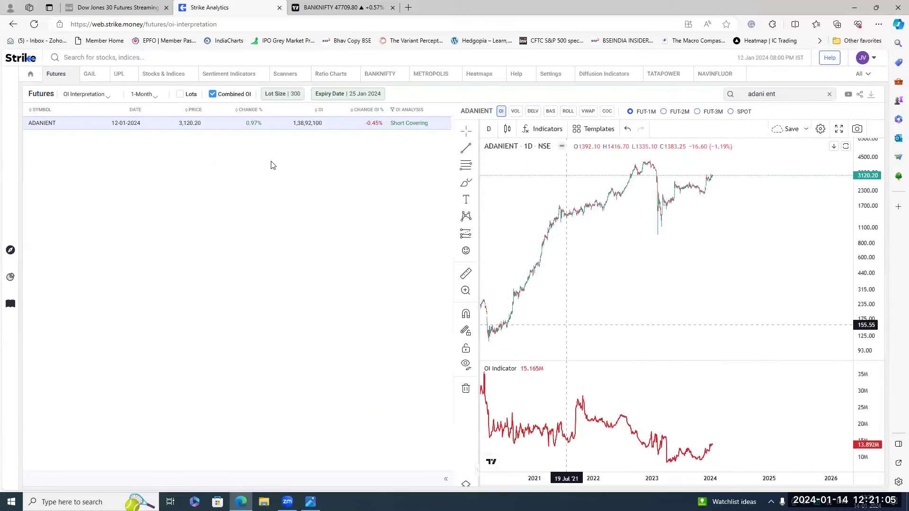
- Replace the 'adani ent' search with 'muthoot' to filter the futures table to MUTHOOTFIN
left_click(779, 95)
key("BackSpace")
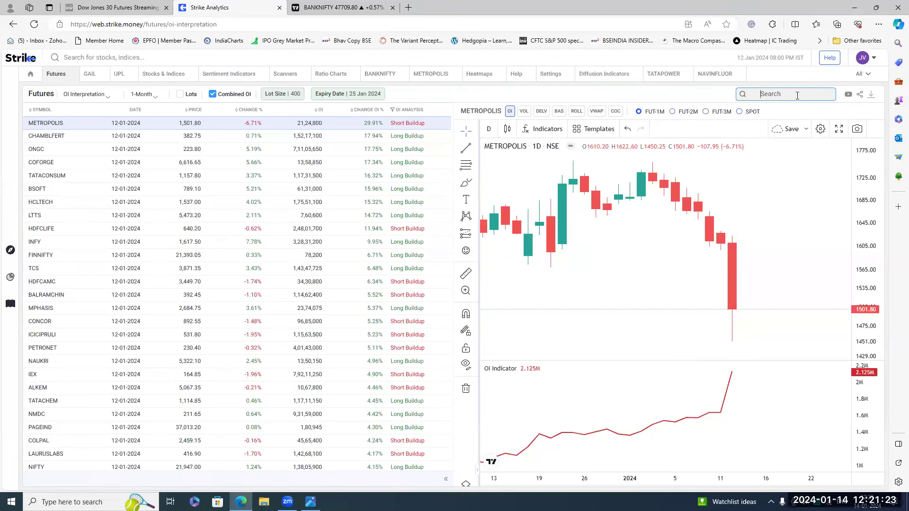
type("muth")
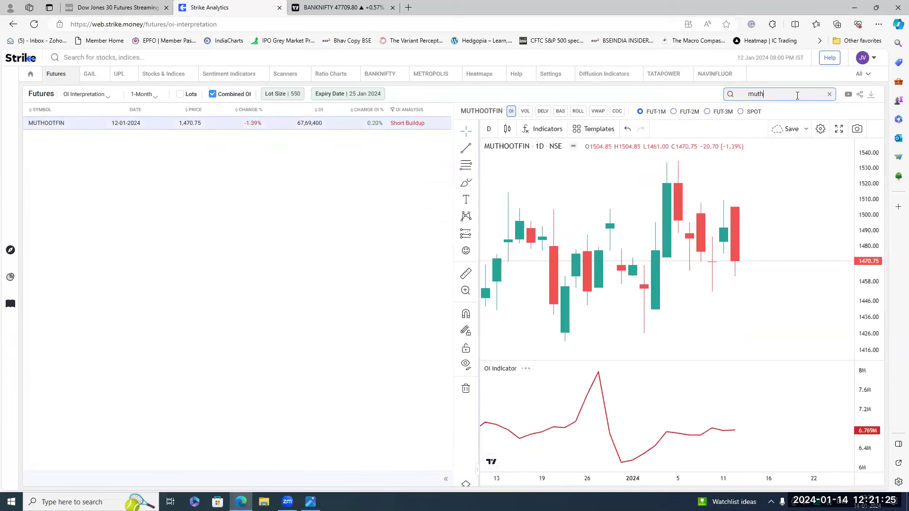
type("oot")
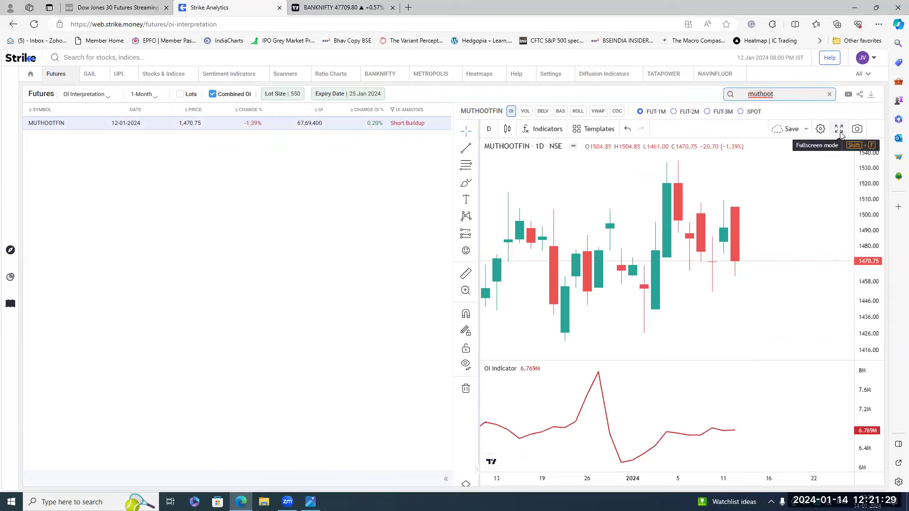
- Show the MUTHOOTFIN chart full screen, zoomed and panned to span 2017–2020
left_click(838, 129)
scroll(614, 387, "down", 5)
scroll(574, 318, "down", 10)
scroll(628, 340, "down", 10)
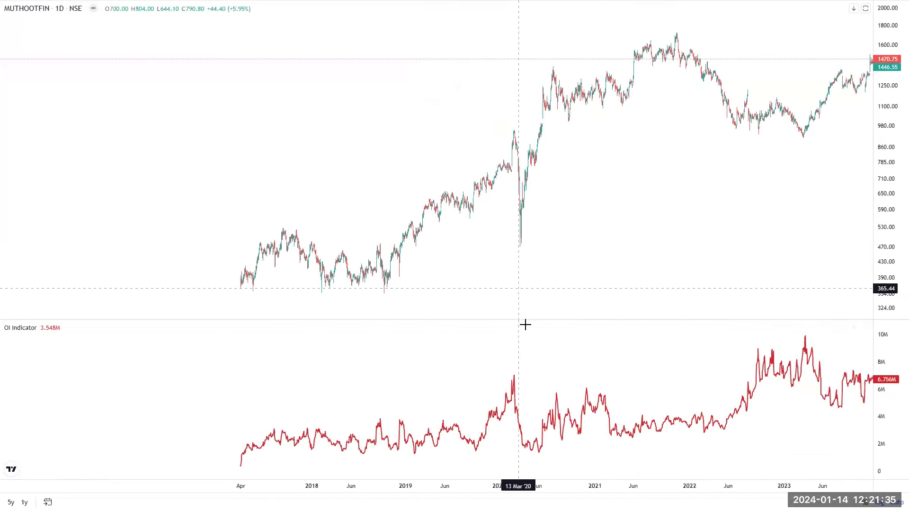
scroll(367, 318, "up", 10)
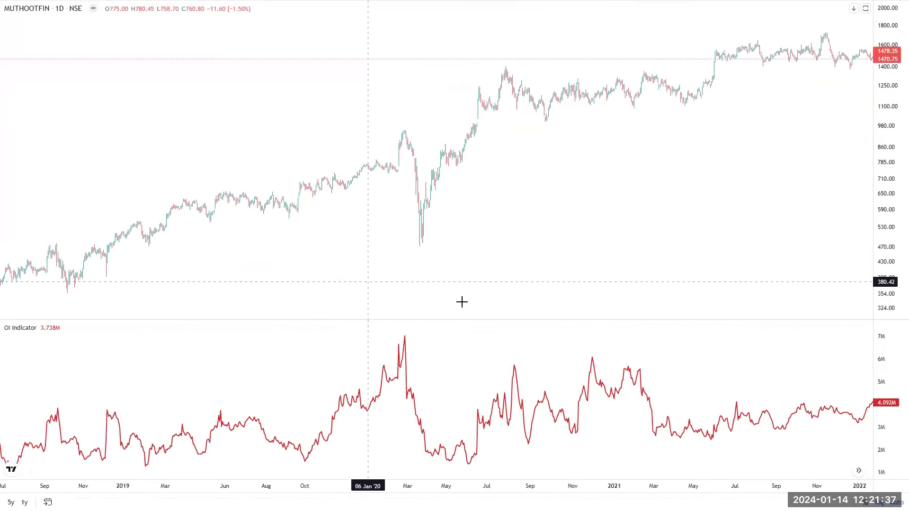
scroll(462, 301, "left", 10)
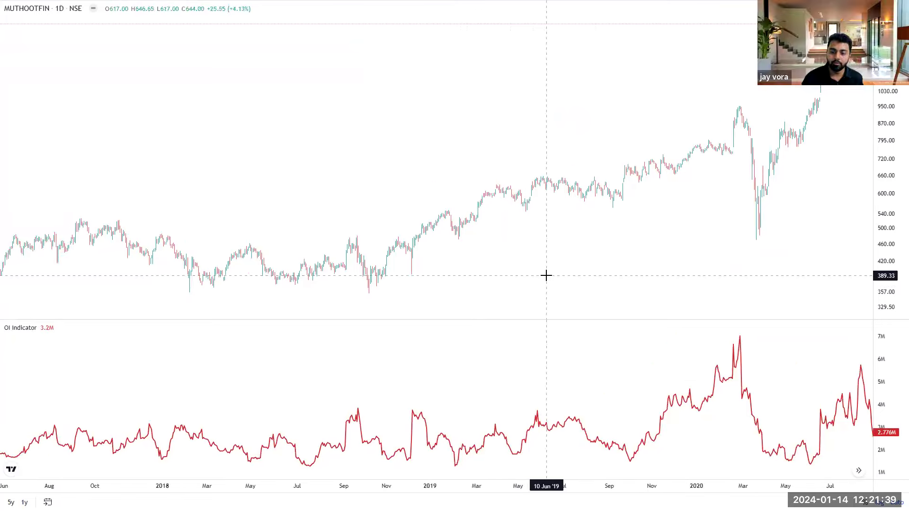
scroll(522, 317, "down", 8)
scroll(560, 384, "up", 5)
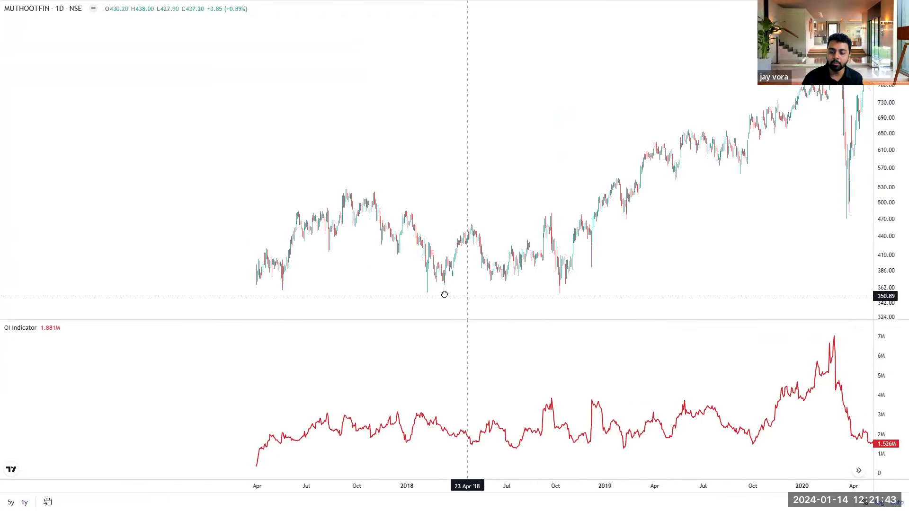
left_click_drag(444, 295, 413, 294)
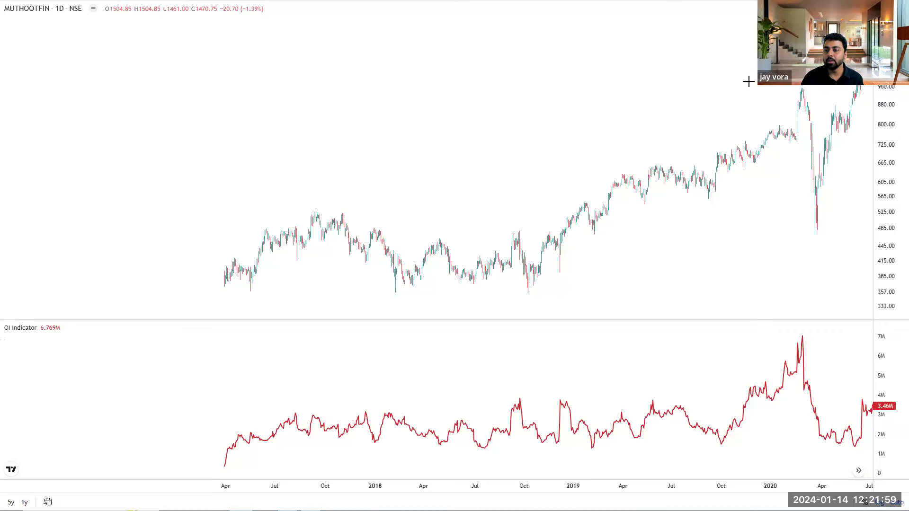
- Circle the price peak near 880 and the 2020 OI drop, erase them, then exit full screen
left_click_drag(811, 108, 809, 112)
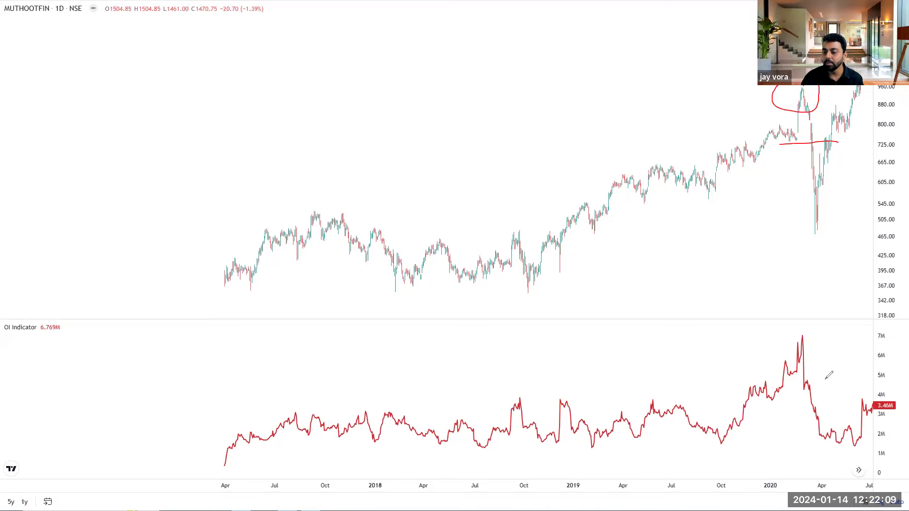
mouse_move(818, 336)
left_mouse_down()
mouse_move(760, 438)
mouse_move(783, 367)
left_mouse_up()
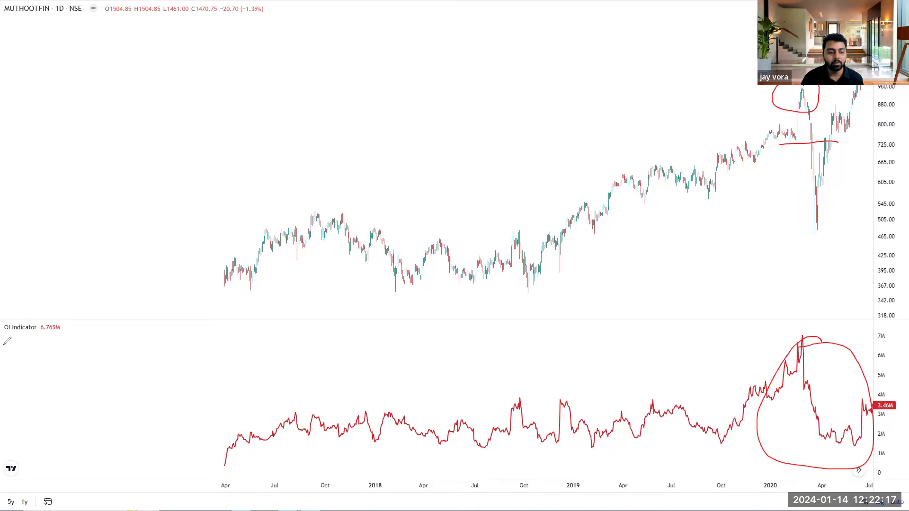
key("e")
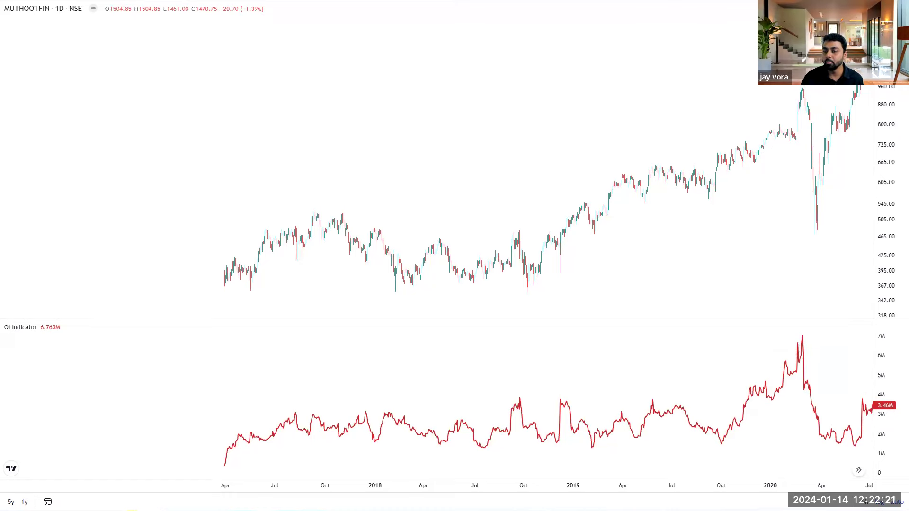
left_click_drag(821, 93, 819, 90)
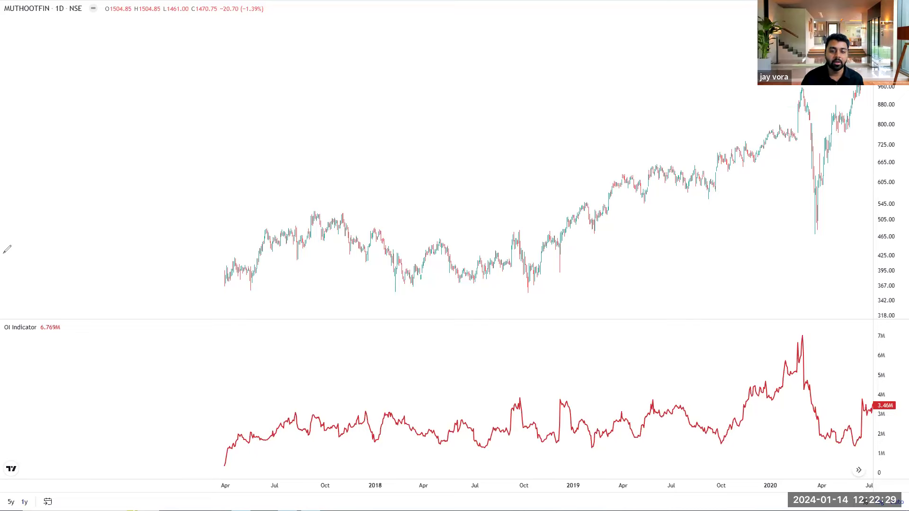
key("Escape")
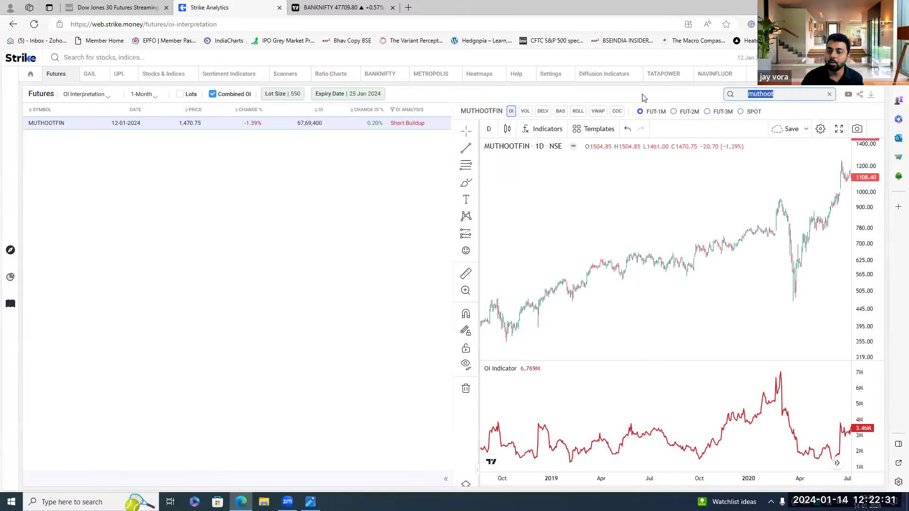
- Chart DLF full screen zoomed out to 2014–2024, then return to the page and clear the search
type("dlf")
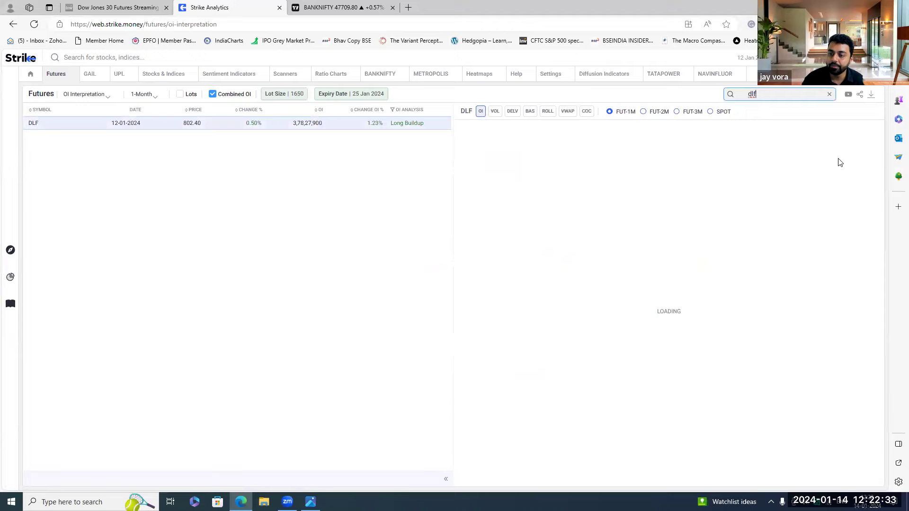
key("shift+f")
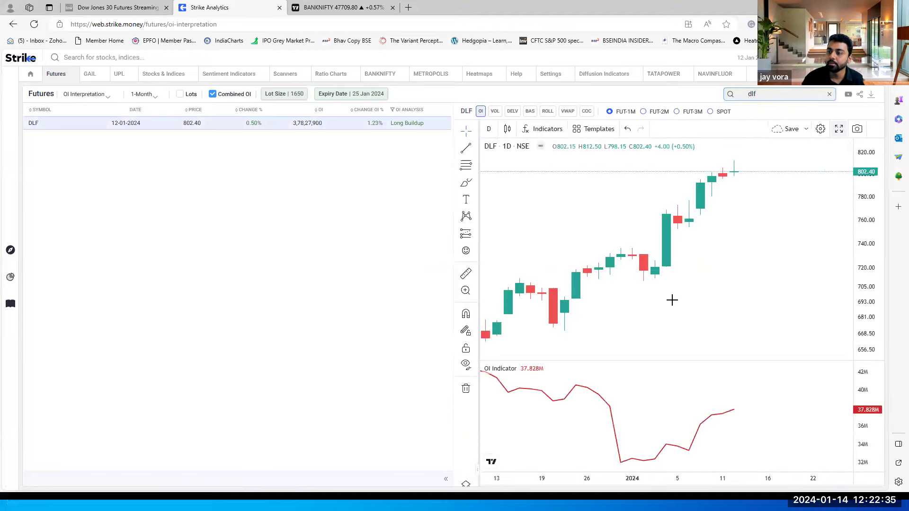
scroll(668, 374, "down", 10)
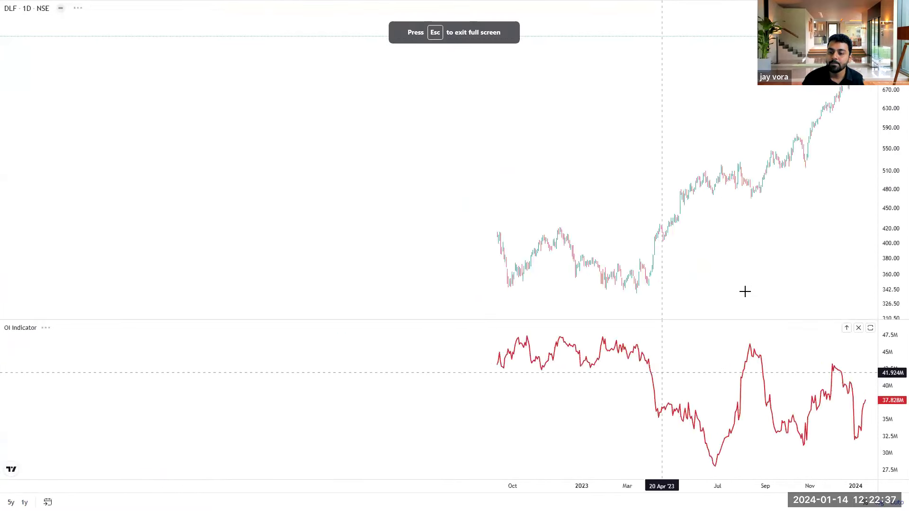
scroll(499, 260, "down", 5)
scroll(497, 318, "right", 10)
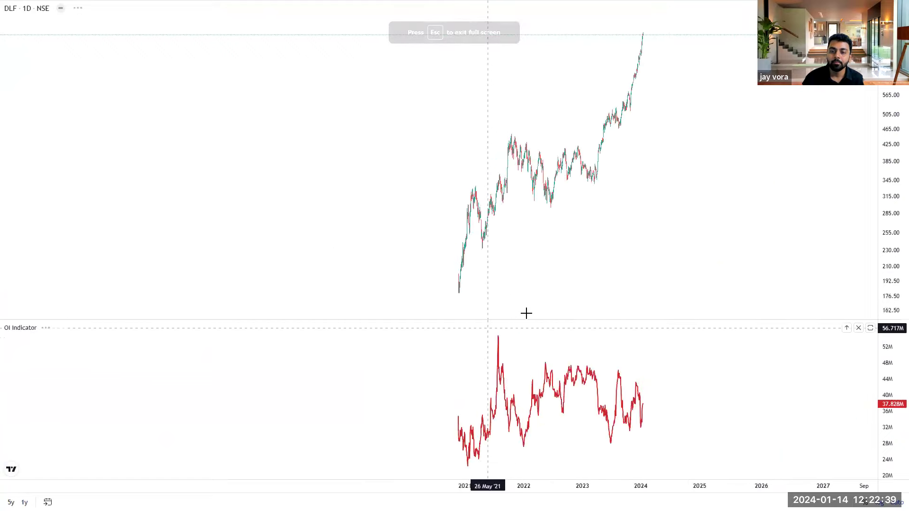
scroll(516, 303, "down", 6)
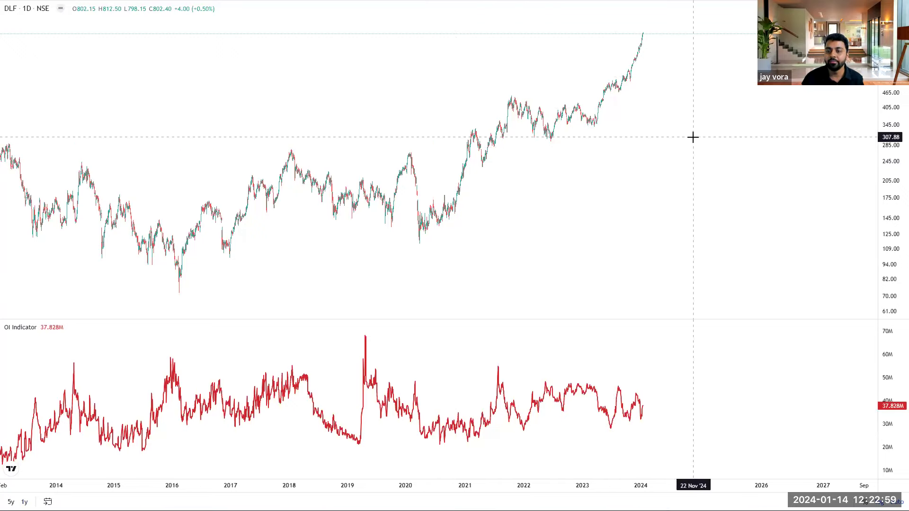
key("Escape")
key("BackSpace")
key("BackSpace")
key("BackSpace")
- Filter to 'godrej' and show the GODREJPROP chart full screen, zoomed out to 2020–2024
type("godrej")
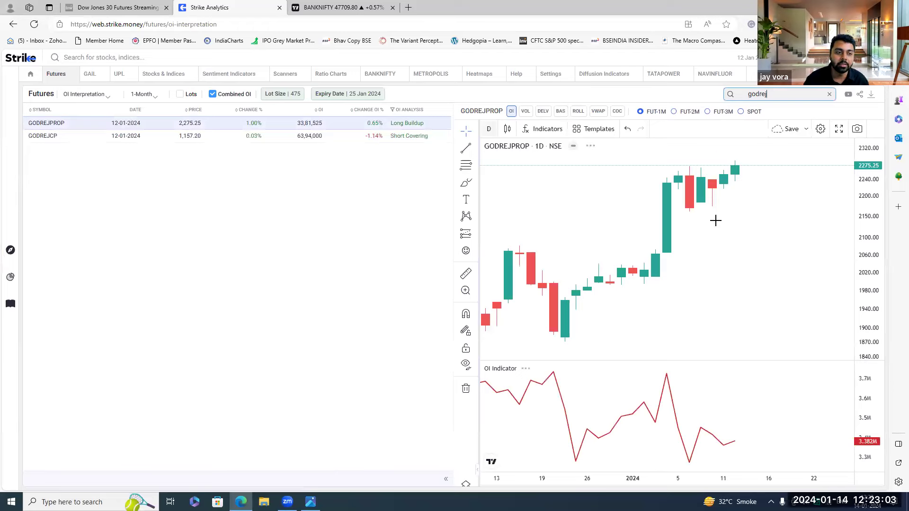
scroll(696, 265, "down", 3)
scroll(627, 263, "down", 10)
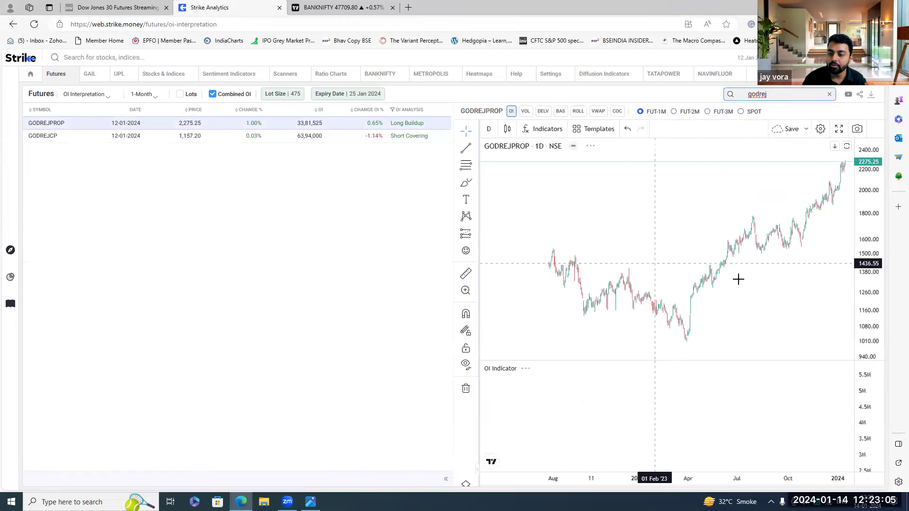
scroll(600, 267, "down", 5)
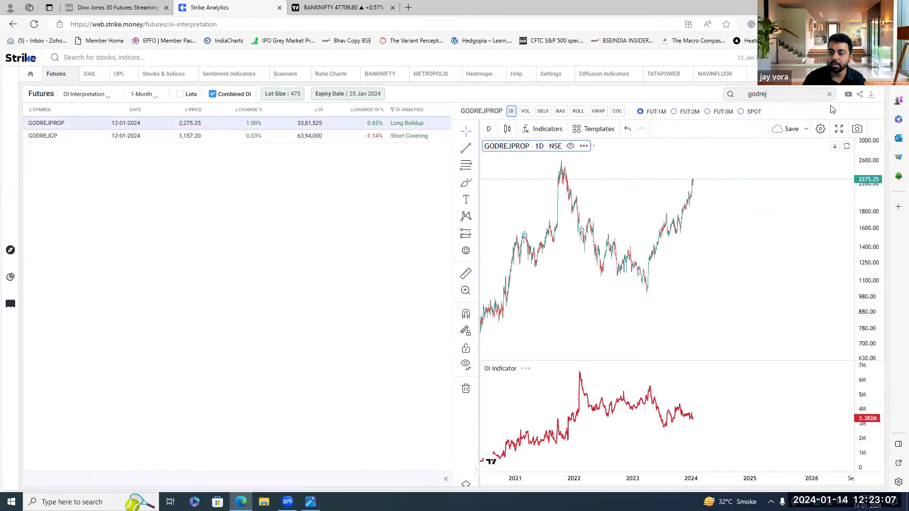
key("shift+f")
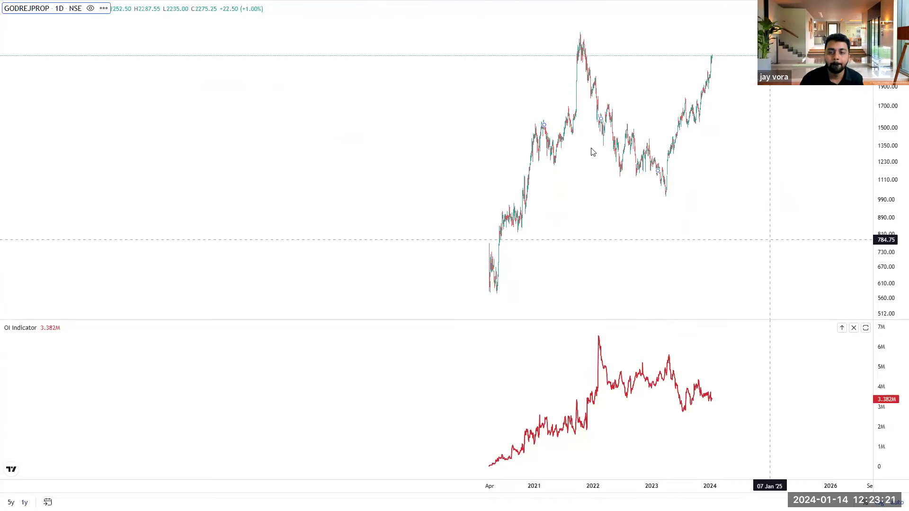
- Filter to 'oberoi' and show the OBEROIRLTY chart full screen, zoomed into the last year
key("Escape")
type("oberoi")
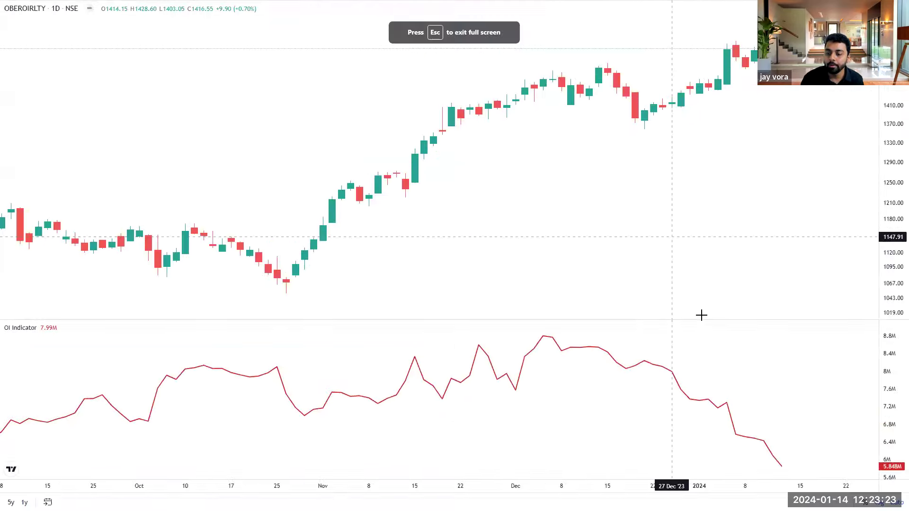
key("shift+f")
scroll(722, 357, "down", 10)
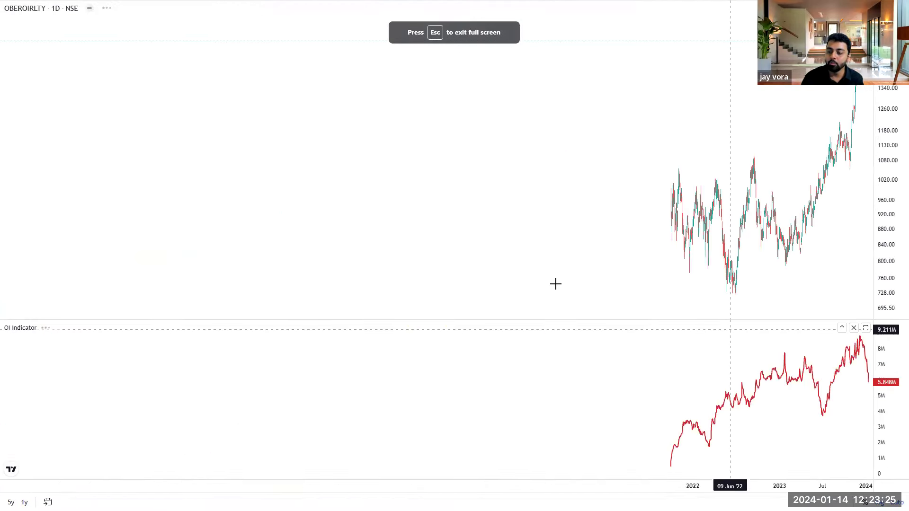
scroll(505, 276, "up", 3)
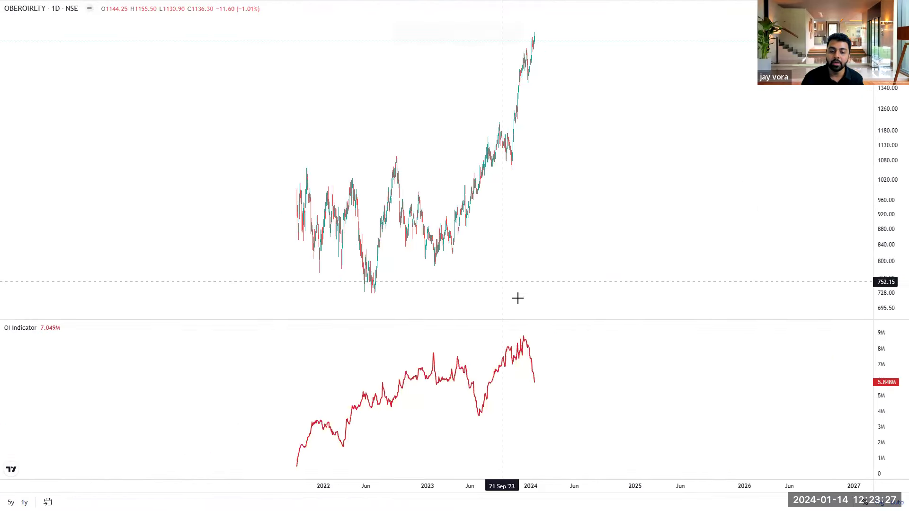
scroll(454, 353, "up", 1)
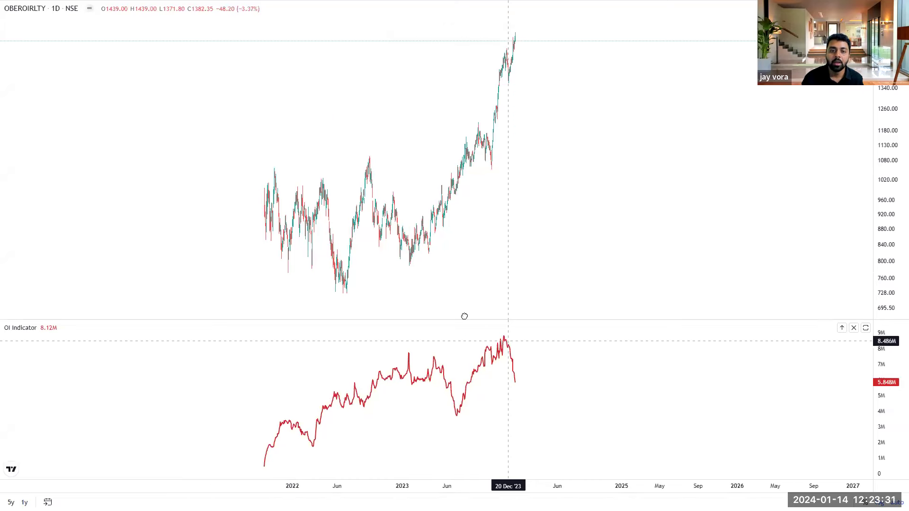
scroll(465, 317, "up", 3)
scroll(290, 370, "up", 2)
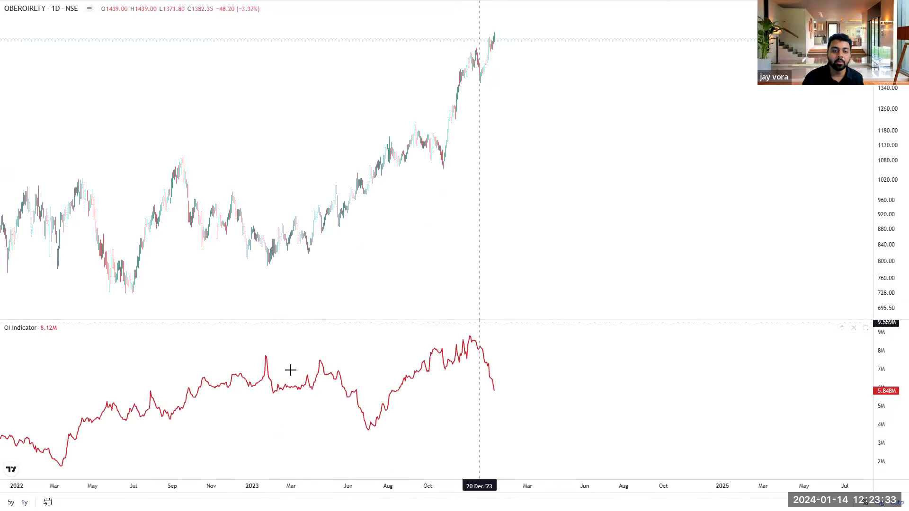
scroll(284, 364, "up", 2)
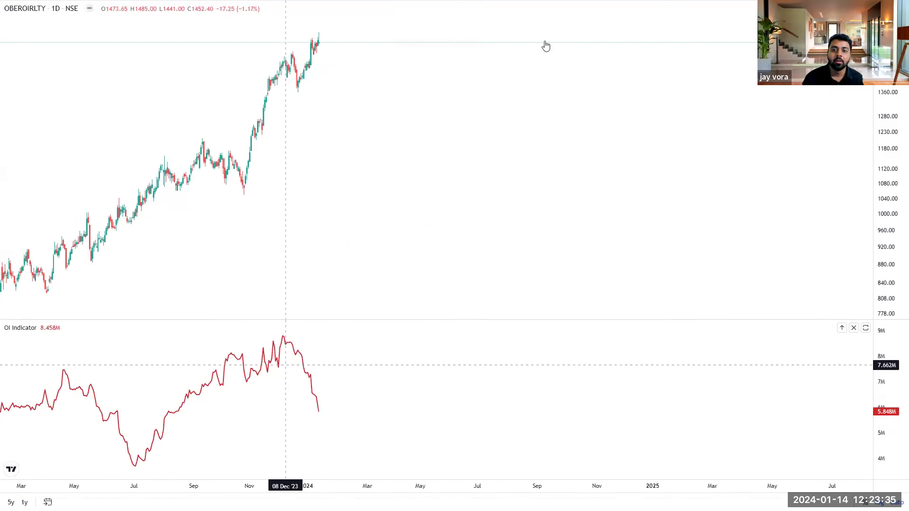
- Circle the December price and OI peaks in red, mark price turning down and OI up, then erase all drawings
left_click_drag(298, 49, 300, 66)
left_click_drag(308, 350, 284, 331)
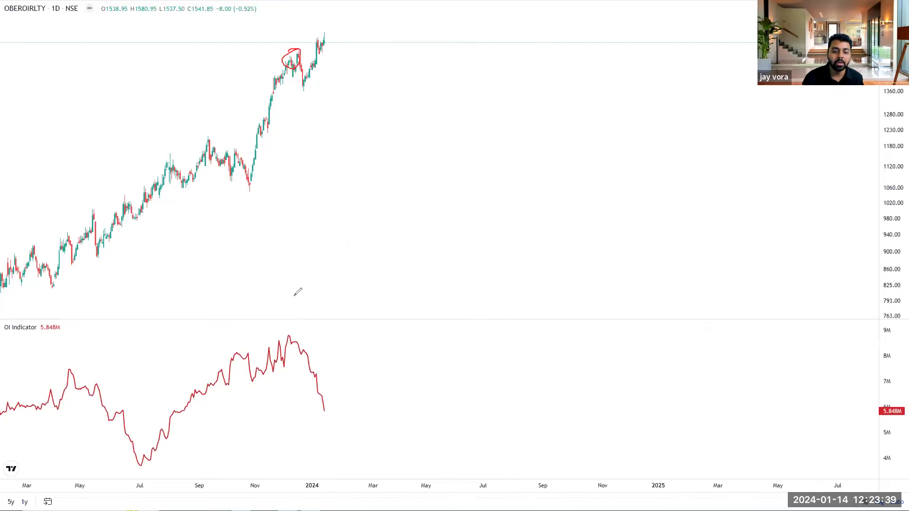
left_click_drag(329, 31, 335, 35)
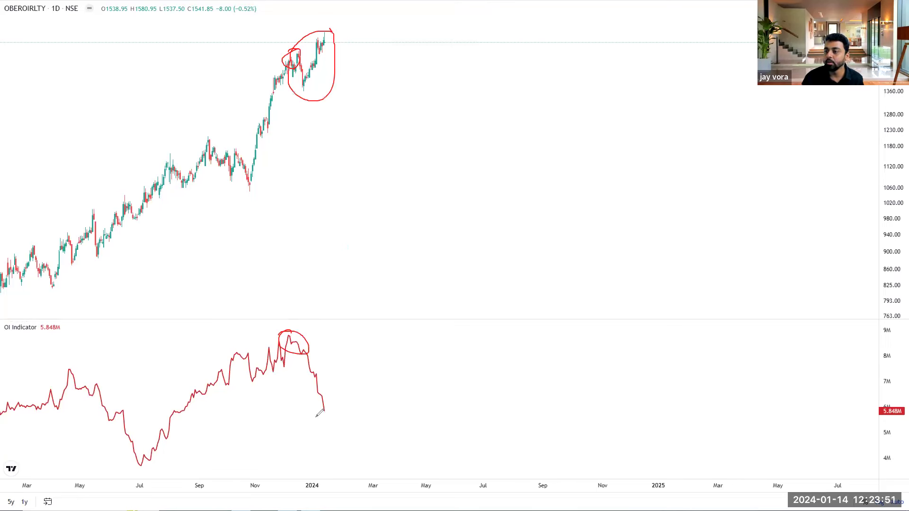
mouse_move(328, 358)
left_mouse_down()
mouse_move(290, 416)
mouse_move(328, 351)
left_mouse_up()
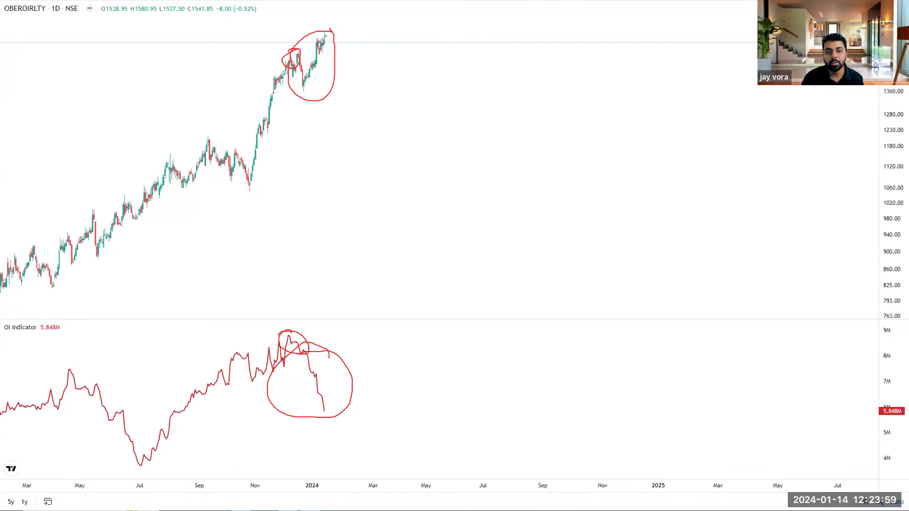
left_click_drag(326, 33, 342, 69)
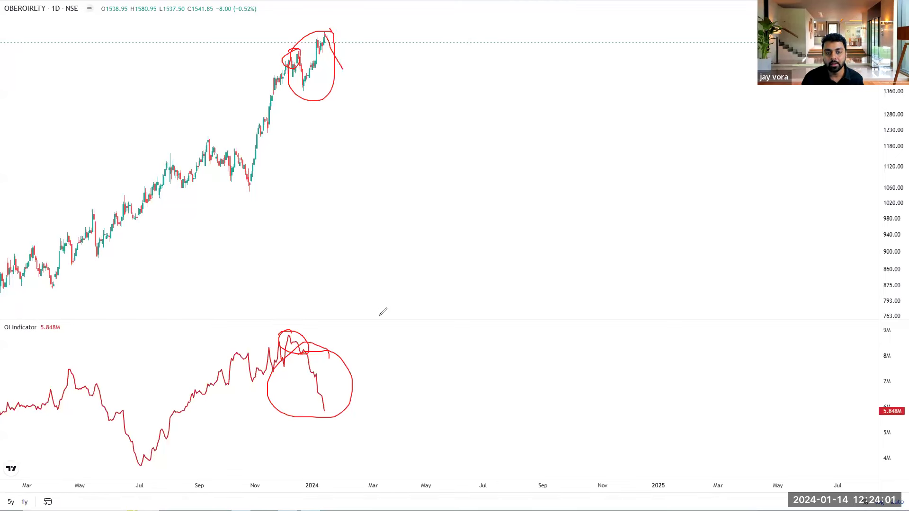
left_click_drag(324, 410, 350, 383)
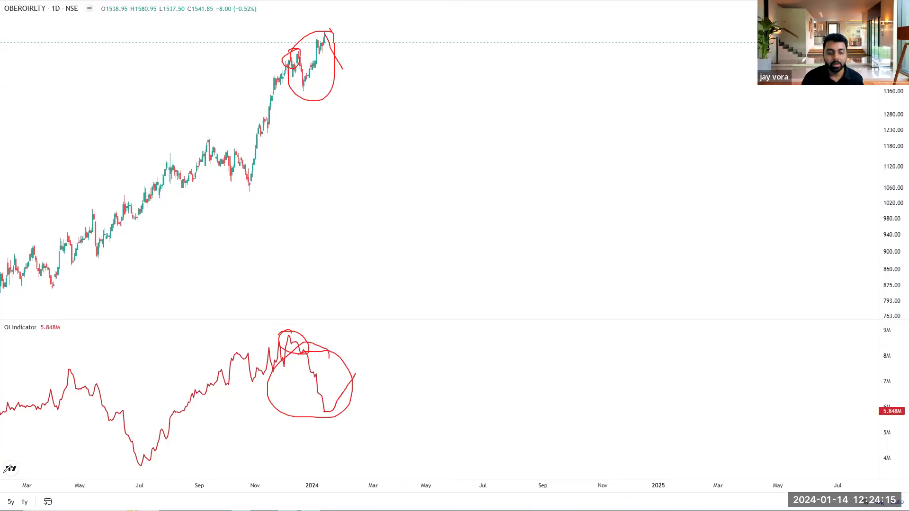
key("e")
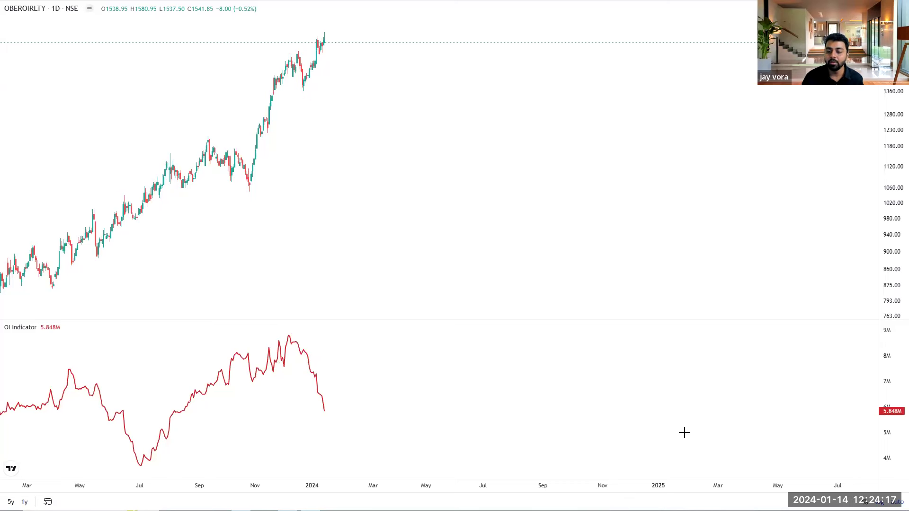
scroll(513, 412, "down", 5)
scroll(643, 363, "up", 2)
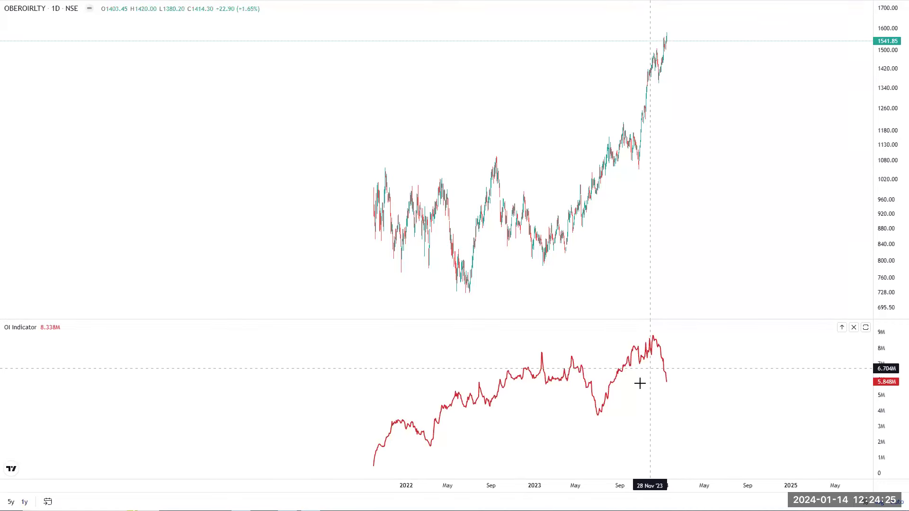
scroll(495, 421, "up", 1)
scroll(601, 442, "left", 3)
scroll(600, 442, "up", 2)
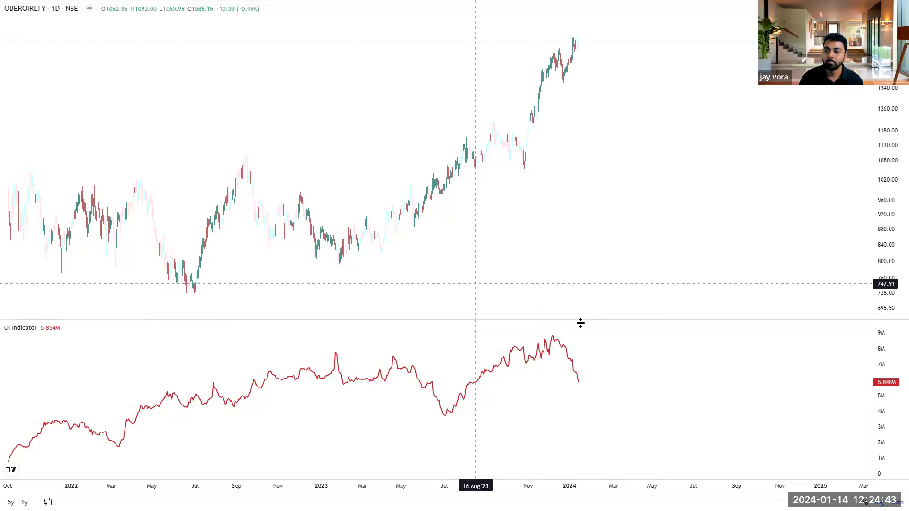
scroll(584, 284, "up", 2)
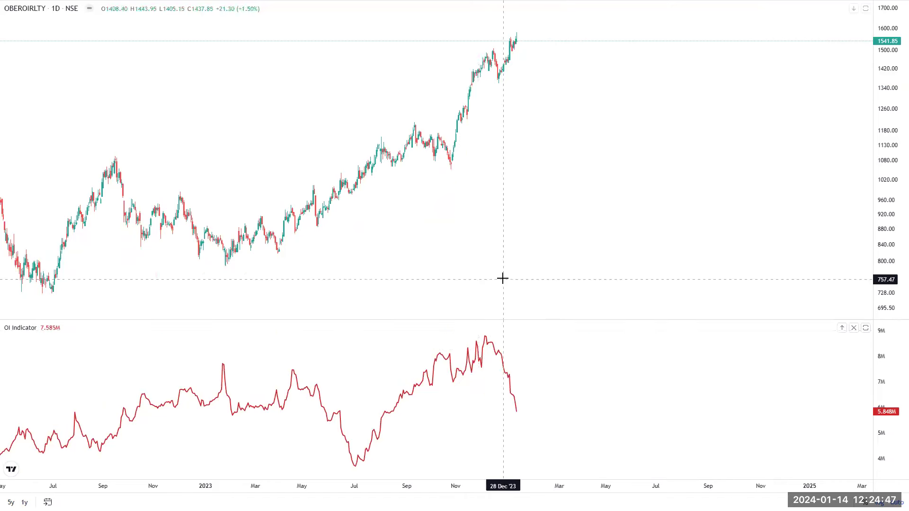
scroll(507, 297, "down", 2)
scroll(477, 300, "up", 3)
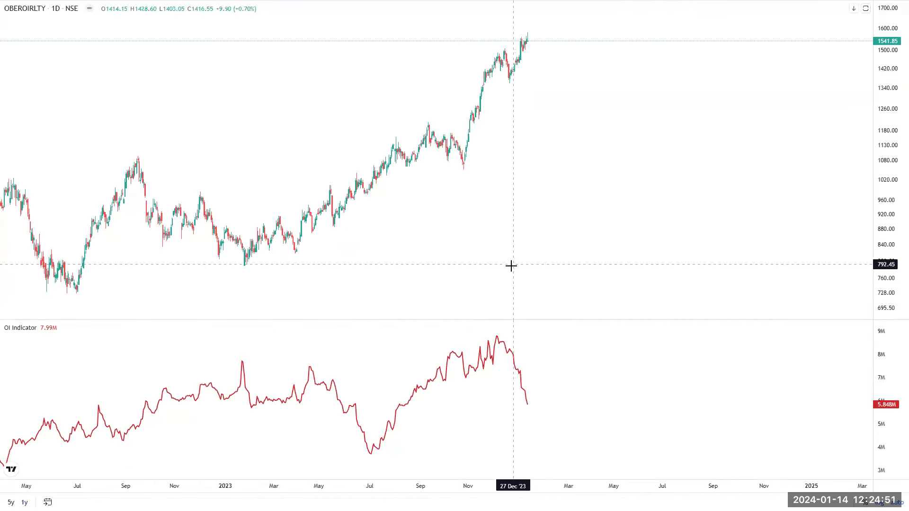
scroll(586, 293, "down", 2)
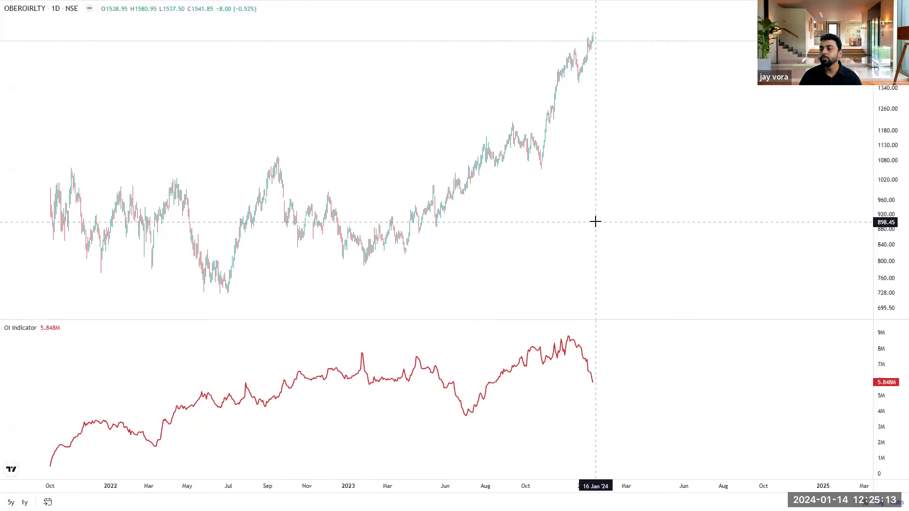
scroll(590, 274, "down", 5)
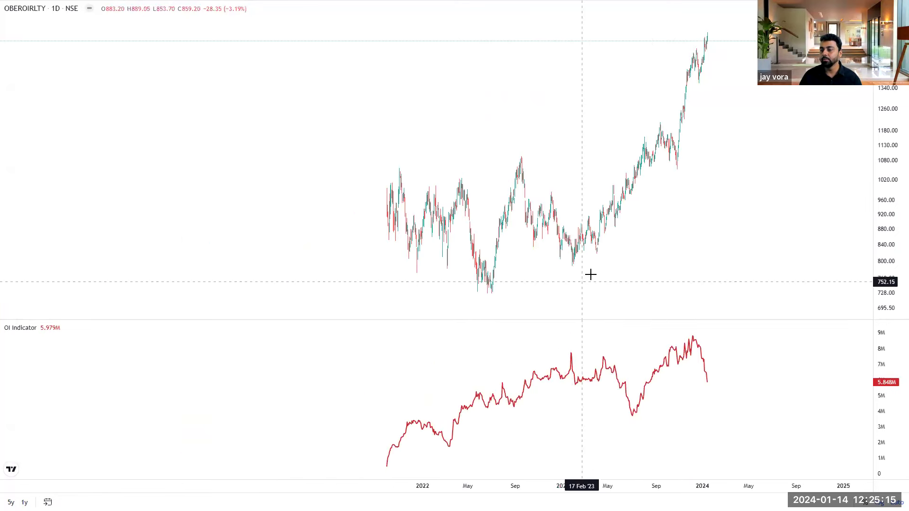
scroll(694, 255, "up", 5)
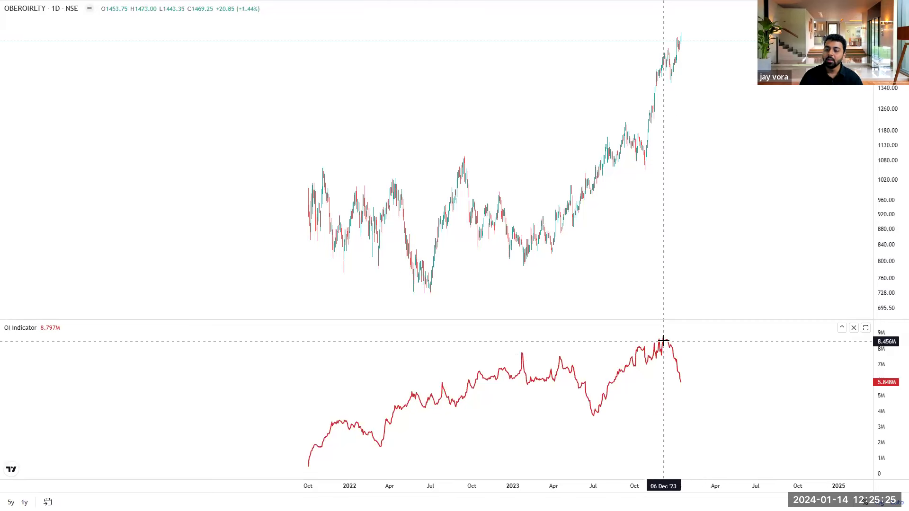
scroll(668, 343, "down", 2)
scroll(701, 428, "down", 3)
scroll(706, 345, "up", 3)
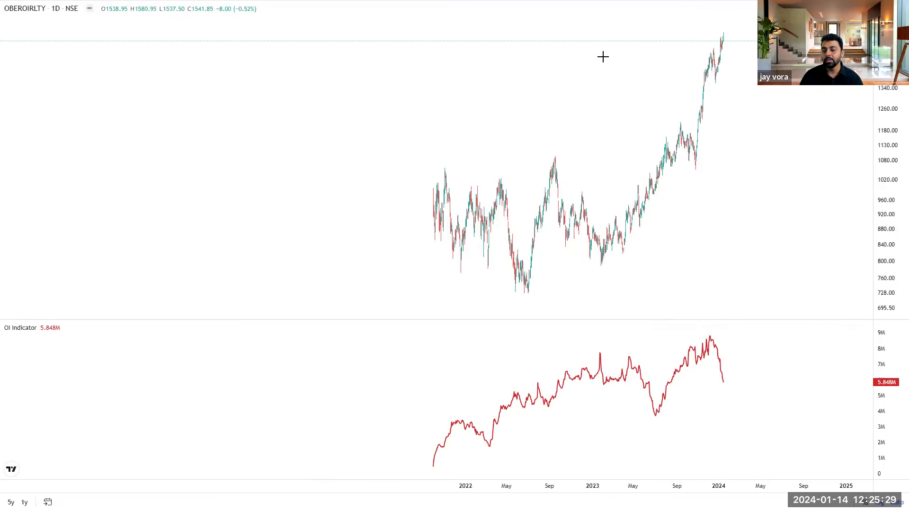
- Ring the OI curve, the latest price peak and OI peak in red, then exit full screen
mouse_move(696, 334)
left_mouse_down()
mouse_move(319, 386)
mouse_move(793, 398)
mouse_move(624, 330)
left_mouse_up()
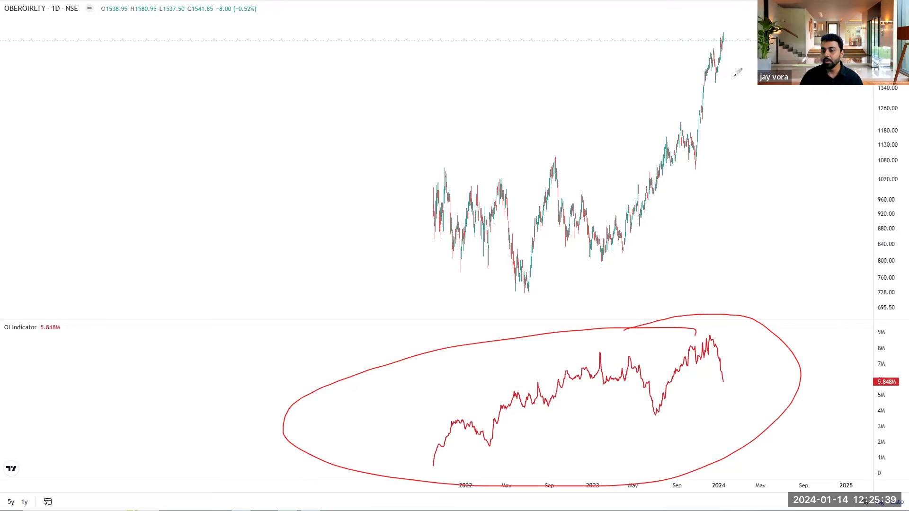
mouse_move(723, 31)
left_mouse_down()
mouse_move(691, 49)
mouse_move(741, 47)
mouse_move(708, 26)
left_mouse_up()
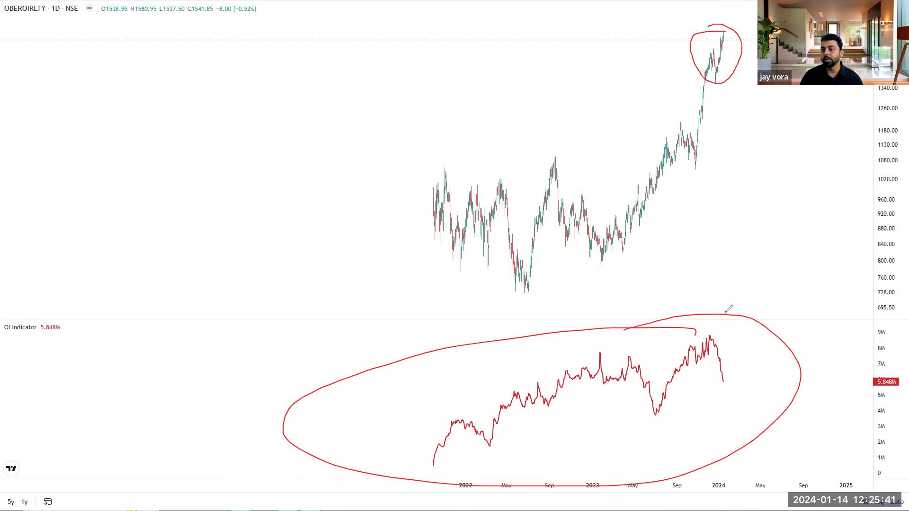
mouse_move(728, 337)
left_mouse_down()
mouse_move(697, 365)
mouse_move(728, 338)
left_mouse_up()
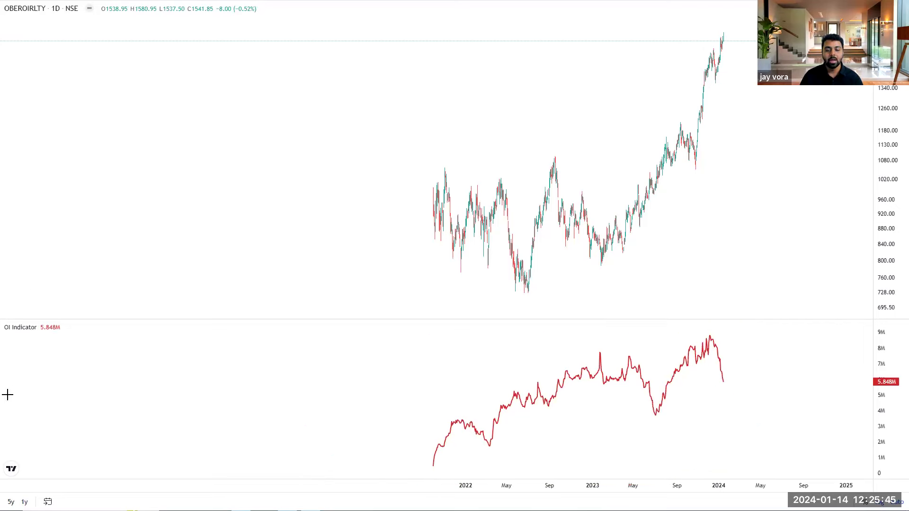
key("Escape")
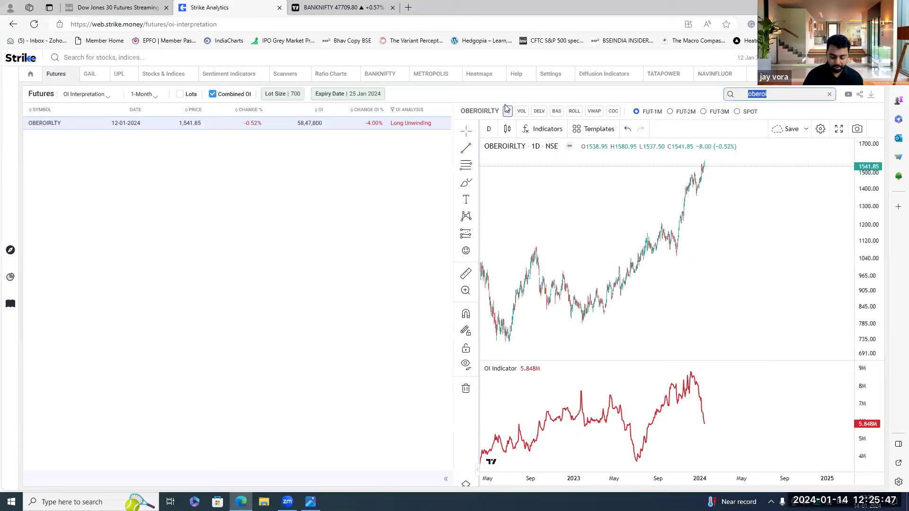
- Search 'polycab' and show its chart full screen, panned back to the 2022–2023 history
key("BackSpace")
type("polycab")
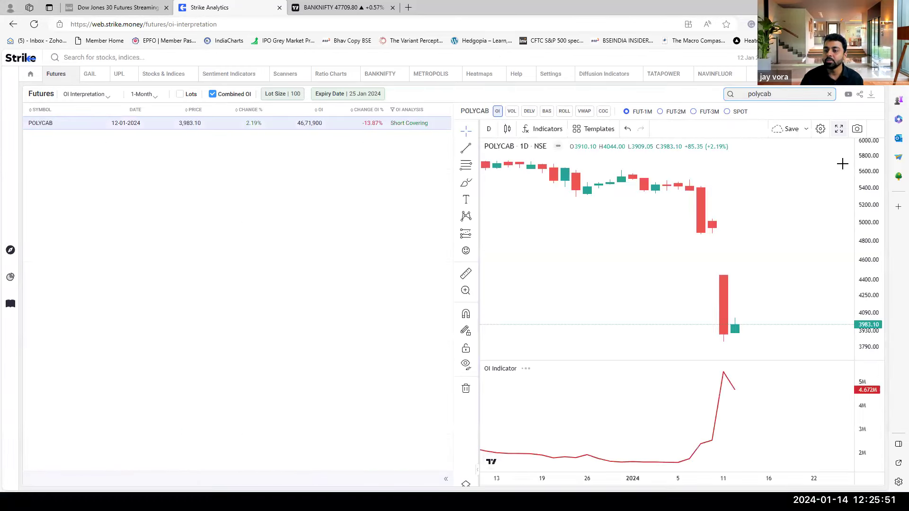
left_click(842, 162)
scroll(726, 379, "down", 5)
scroll(637, 414, "up", 4)
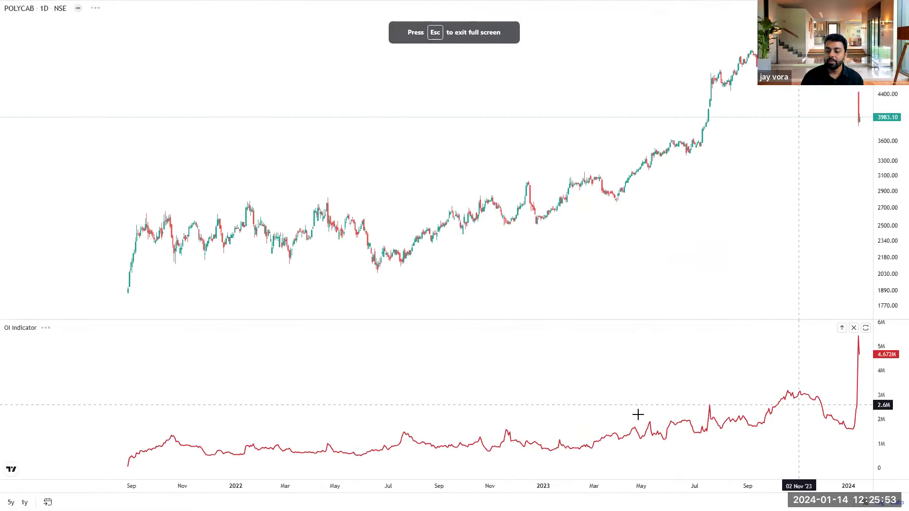
left_click_drag(558, 431, 699, 430)
scroll(699, 431, "right", 5)
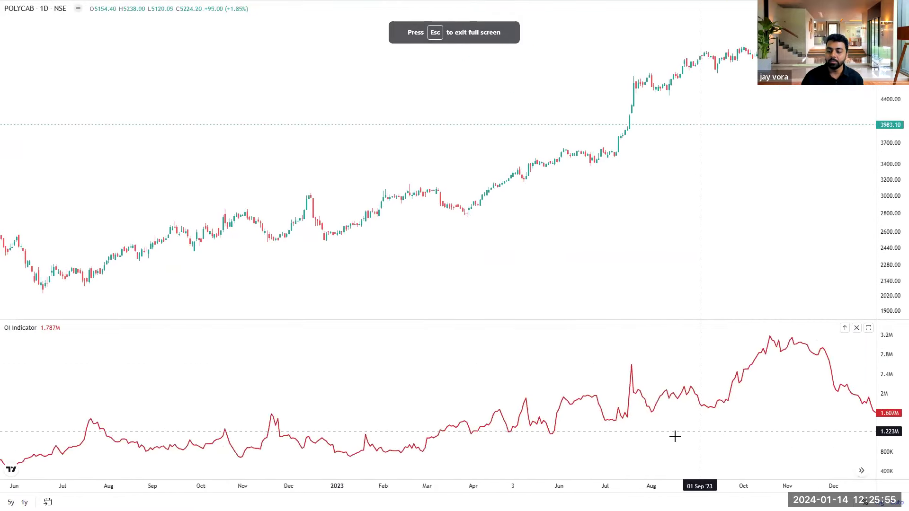
scroll(663, 417, "left", 2)
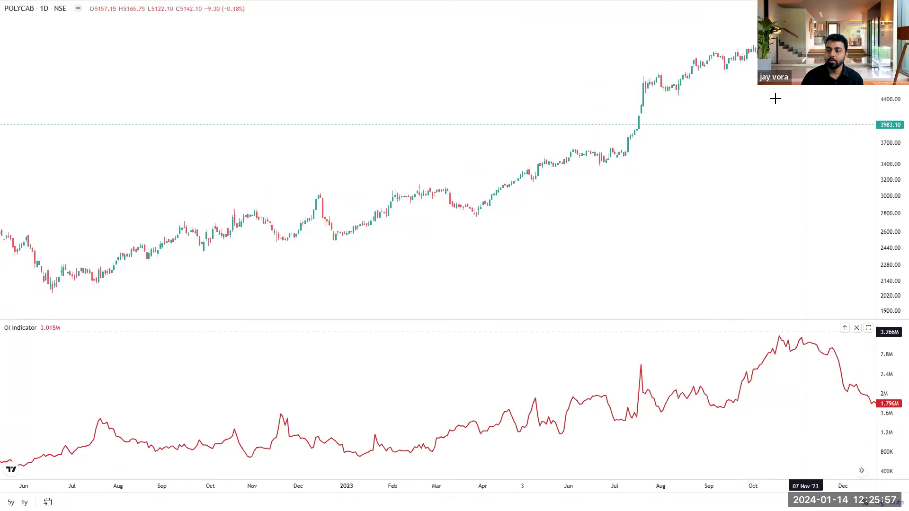
- Draw lines linking the price peak to falling OI and under 2023 prices, then jump to the latest bars
mouse_move(776, 46)
left_mouse_down()
mouse_move(774, 337)
mouse_move(810, 342)
mouse_move(867, 415)
left_mouse_up()
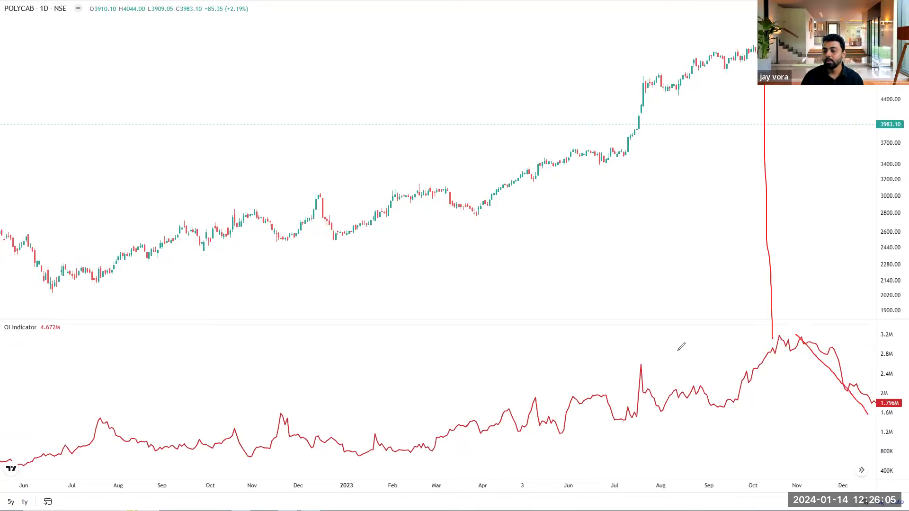
left_click_drag(572, 266, 427, 271)
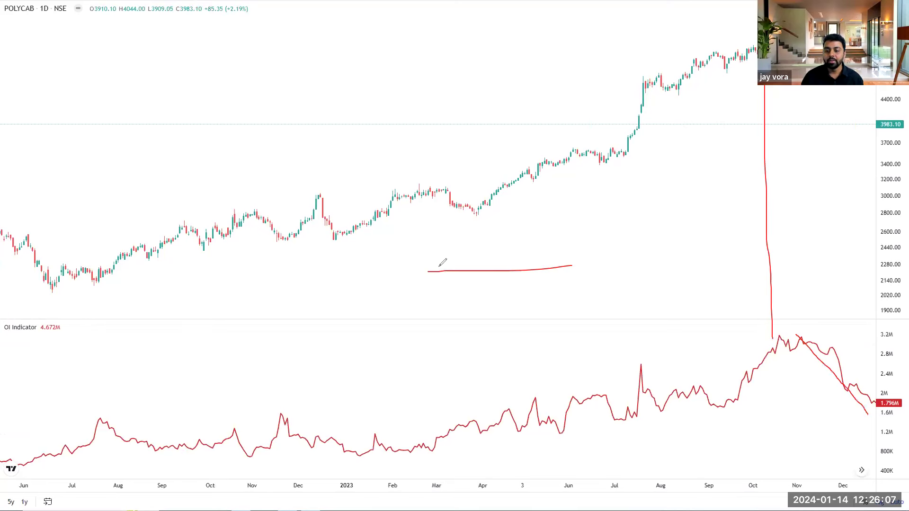
left_click_drag(515, 316, 272, 326)
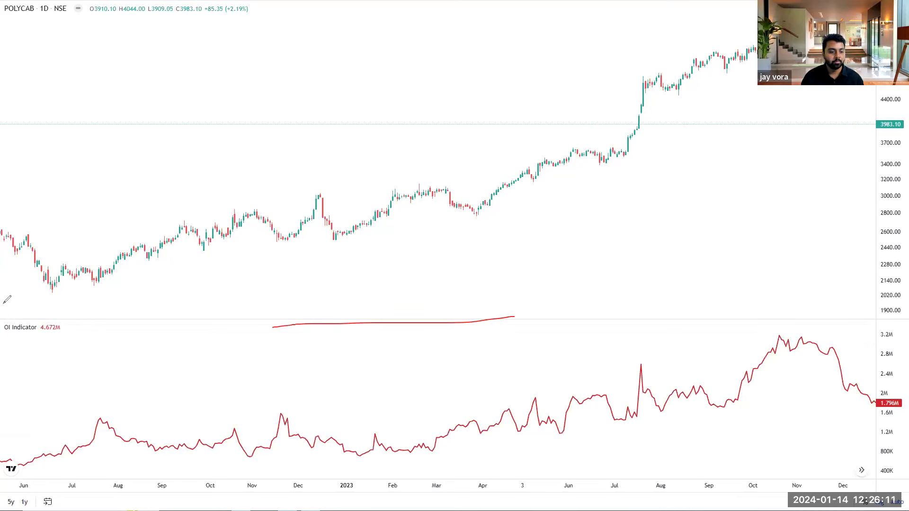
left_click(861, 470)
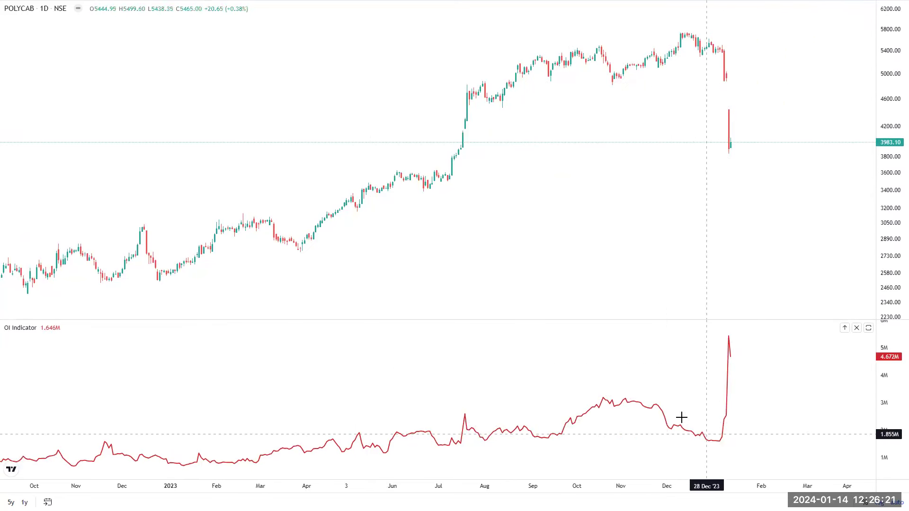
- Exit full screen, replace the 'polycab' search with 'ober', and zoom the OBEROIRLTY chart out
key("F11")
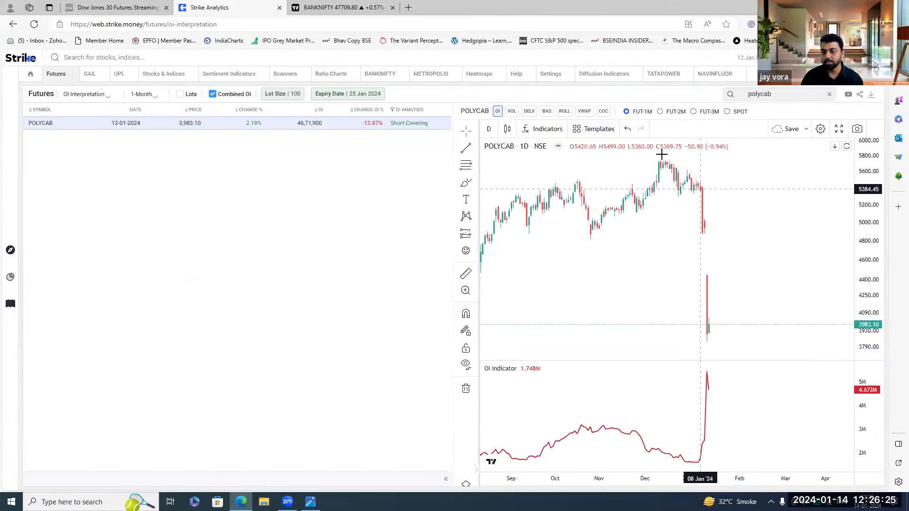
double_click(795, 94)
key("BackSpace")
type("o")
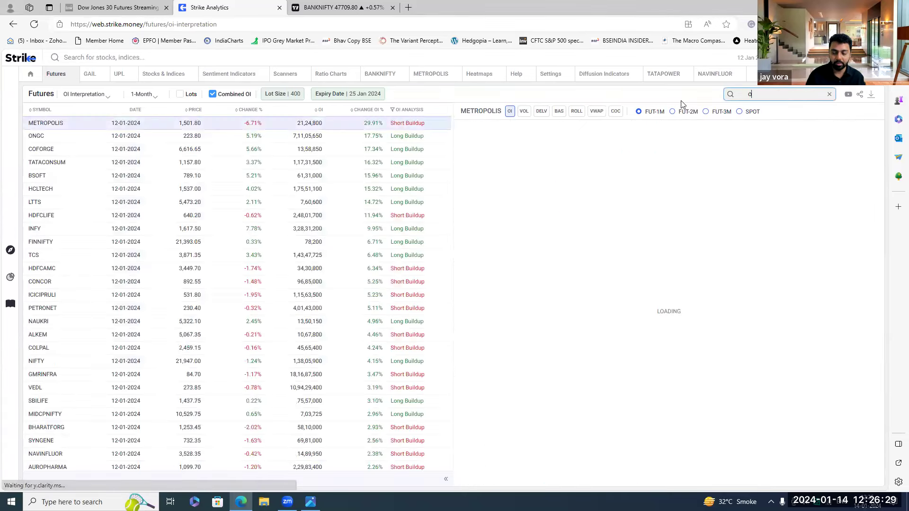
type("ber")
scroll(757, 341, "down", 5)
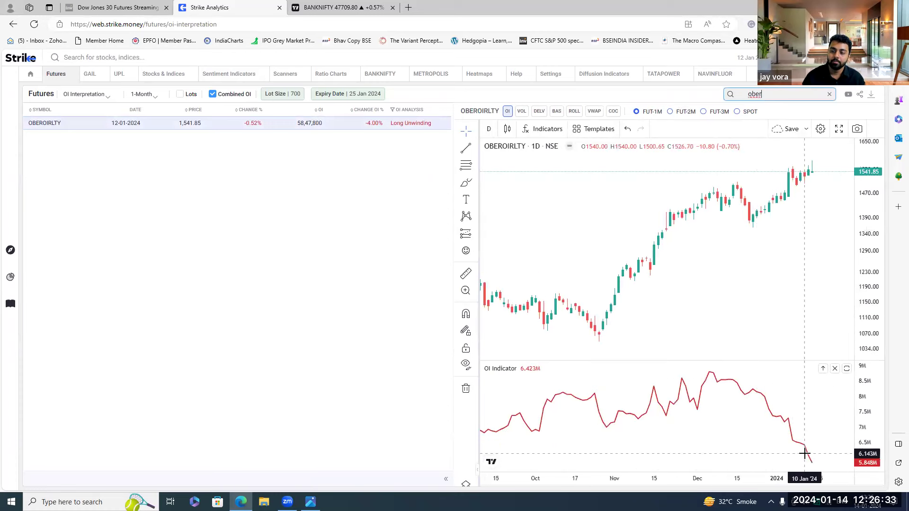